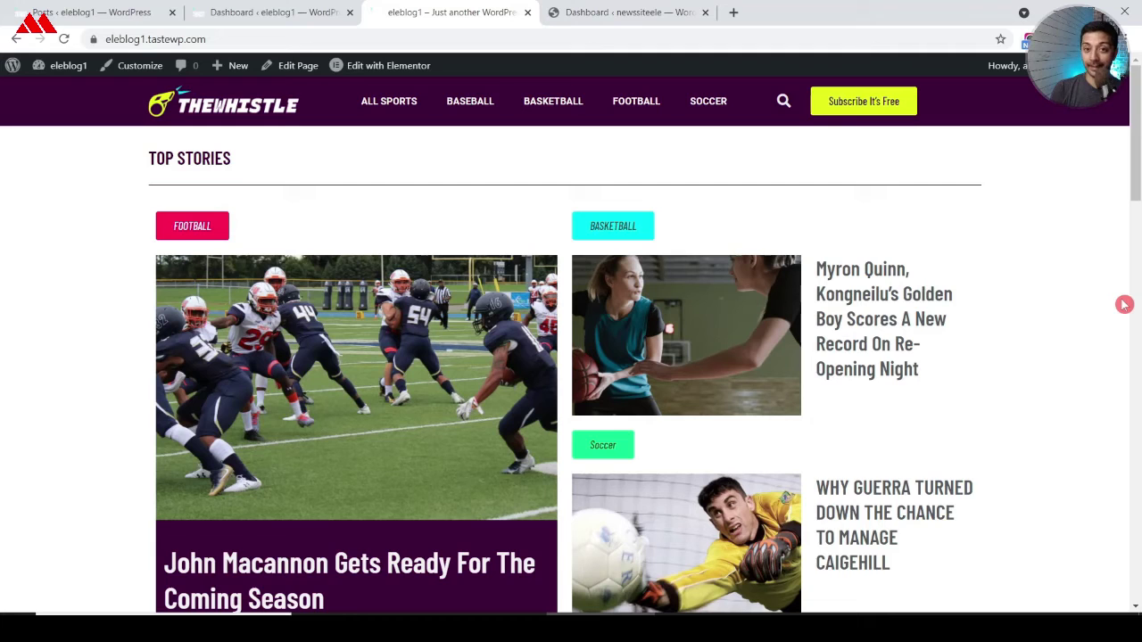
Step: Look through the finished sports homepage, from Top Stories through the category sections to Trending Stories and the footer
{"action": "scroll", "coordinate": [1124, 305], "scroll_direction": "down", "scroll_amount": 2}
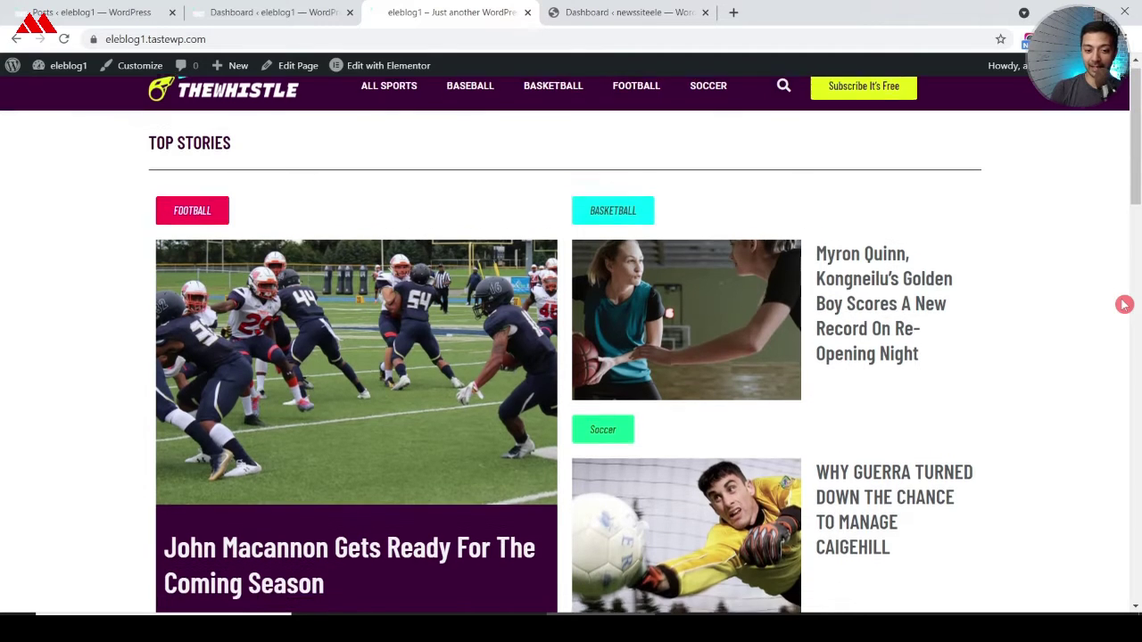
{"action": "scroll", "coordinate": [1124, 304], "scroll_direction": "down", "scroll_amount": 3}
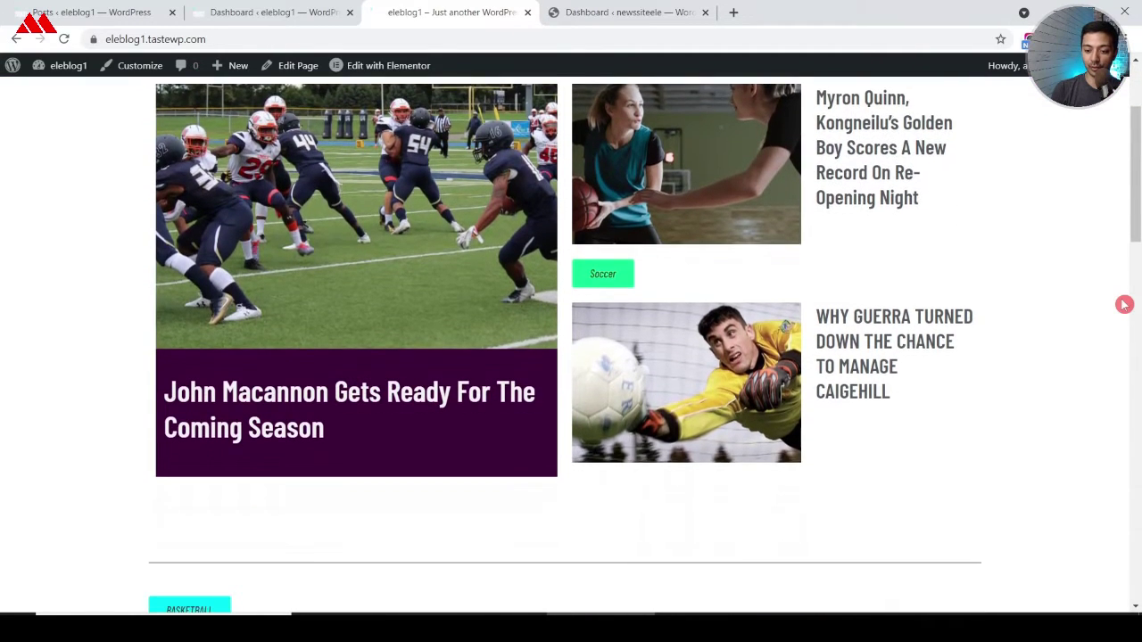
{"action": "scroll", "coordinate": [1123, 305], "scroll_direction": "down", "scroll_amount": 5}
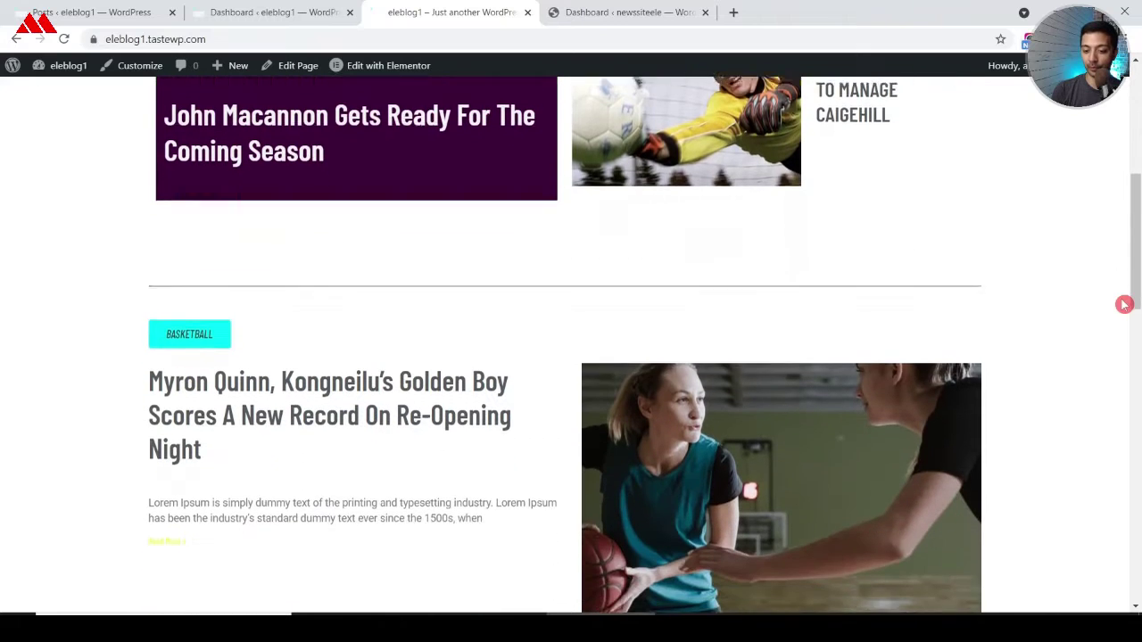
{"action": "scroll", "coordinate": [1123, 304], "scroll_direction": "down", "scroll_amount": 9}
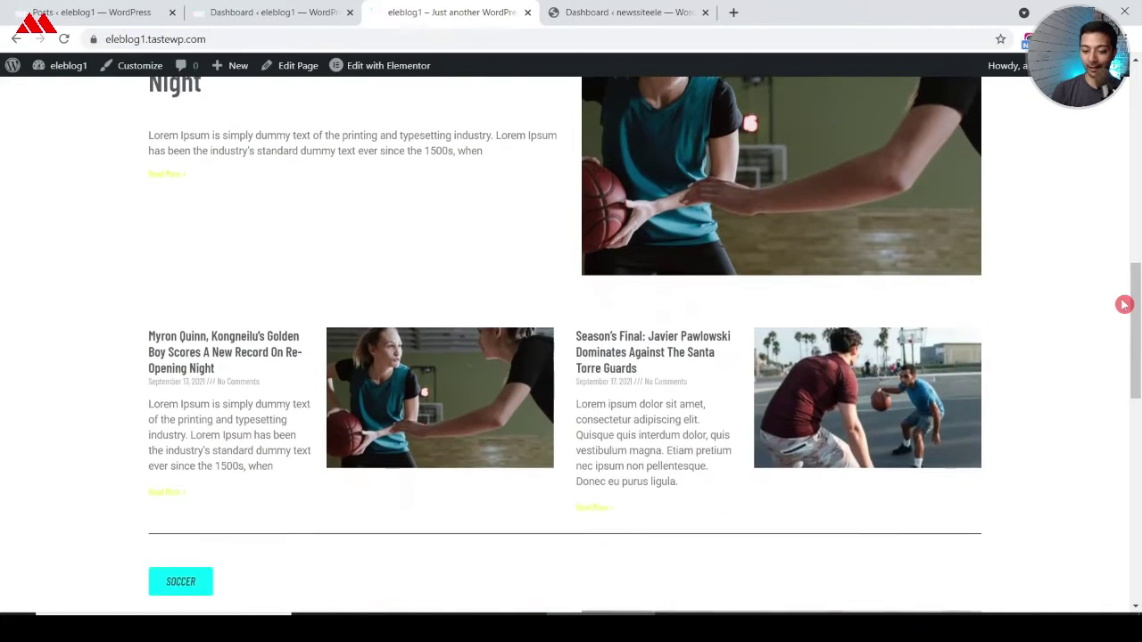
{"action": "scroll", "coordinate": [1124, 304], "scroll_direction": "down", "scroll_amount": 5}
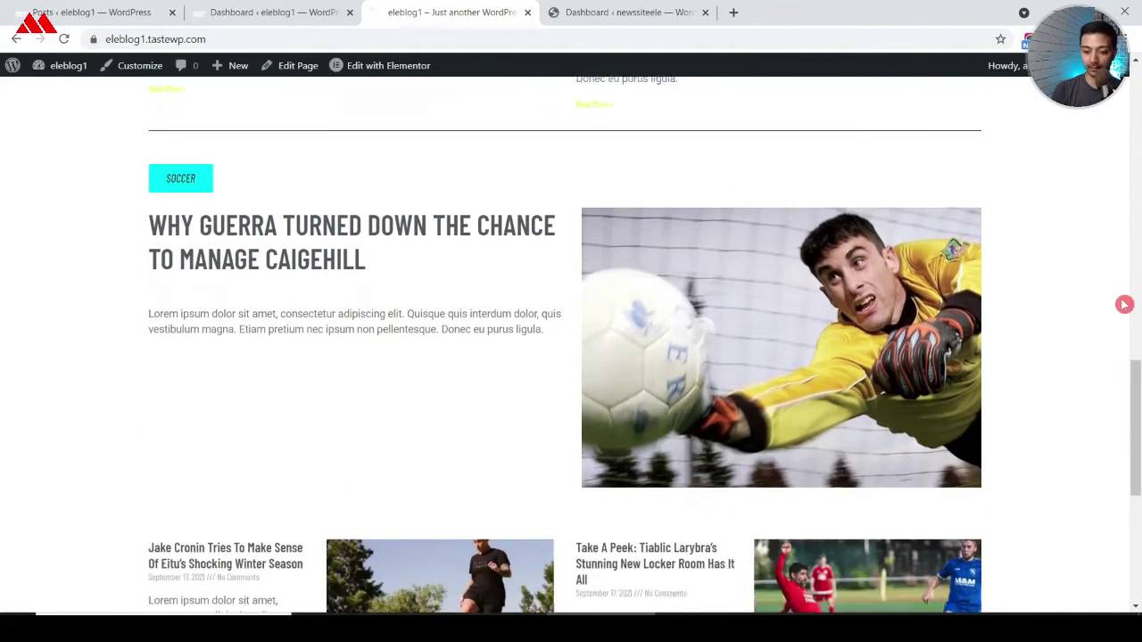
{"action": "scroll", "coordinate": [1123, 304], "scroll_direction": "down", "scroll_amount": 2}
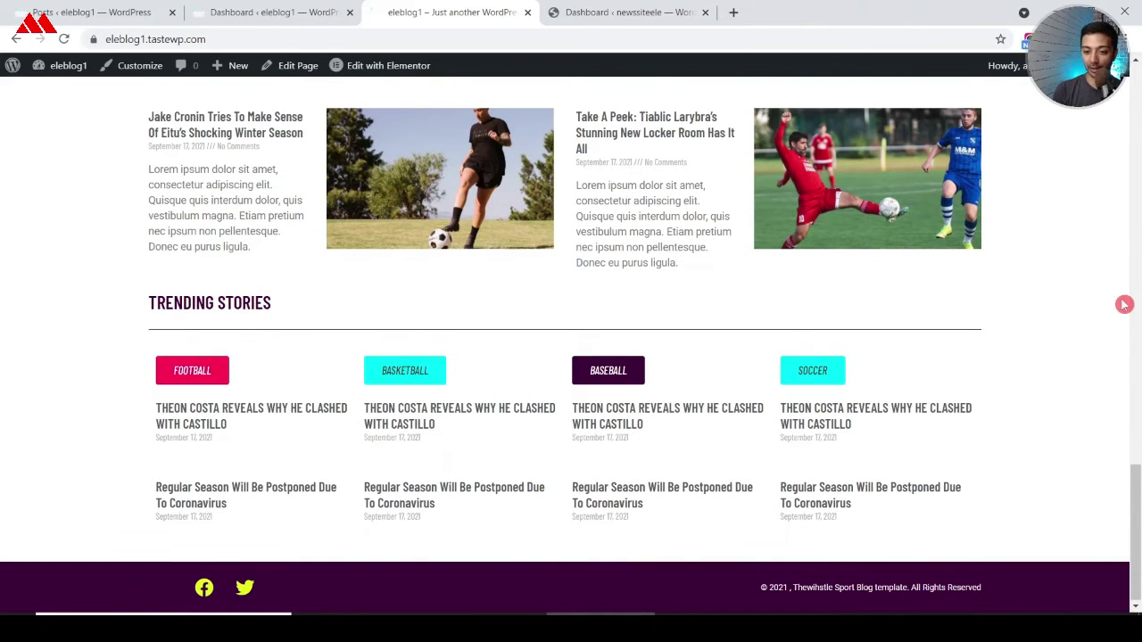
{"action": "scroll", "coordinate": [1124, 304], "scroll_direction": "up", "scroll_amount": 16}
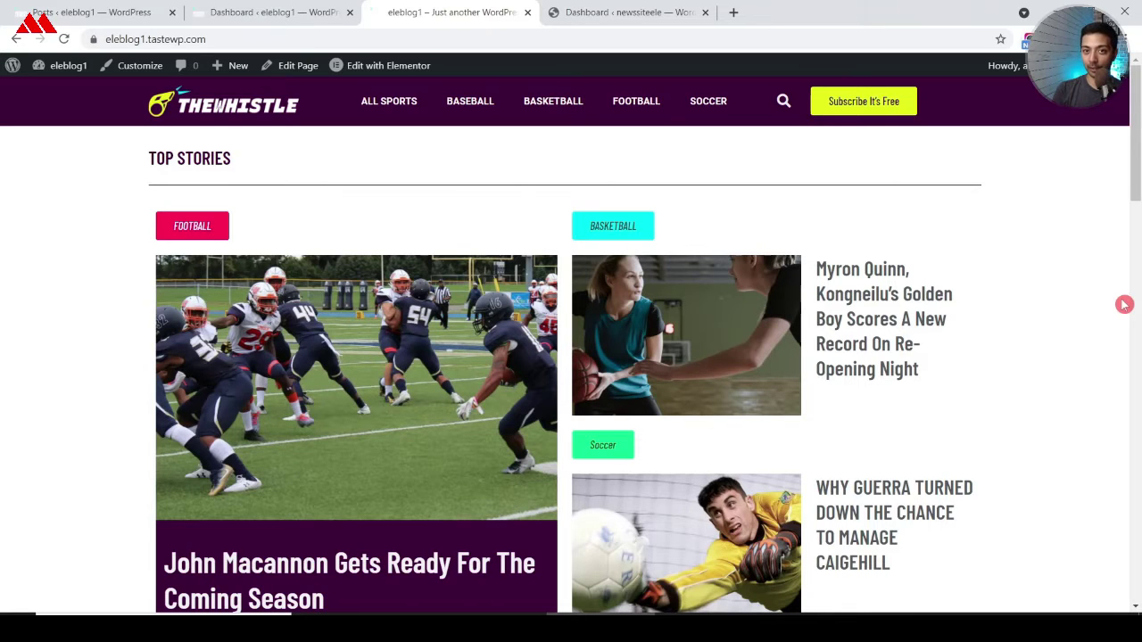
{"action": "scroll", "coordinate": [1124, 304], "scroll_direction": "down", "scroll_amount": 9}
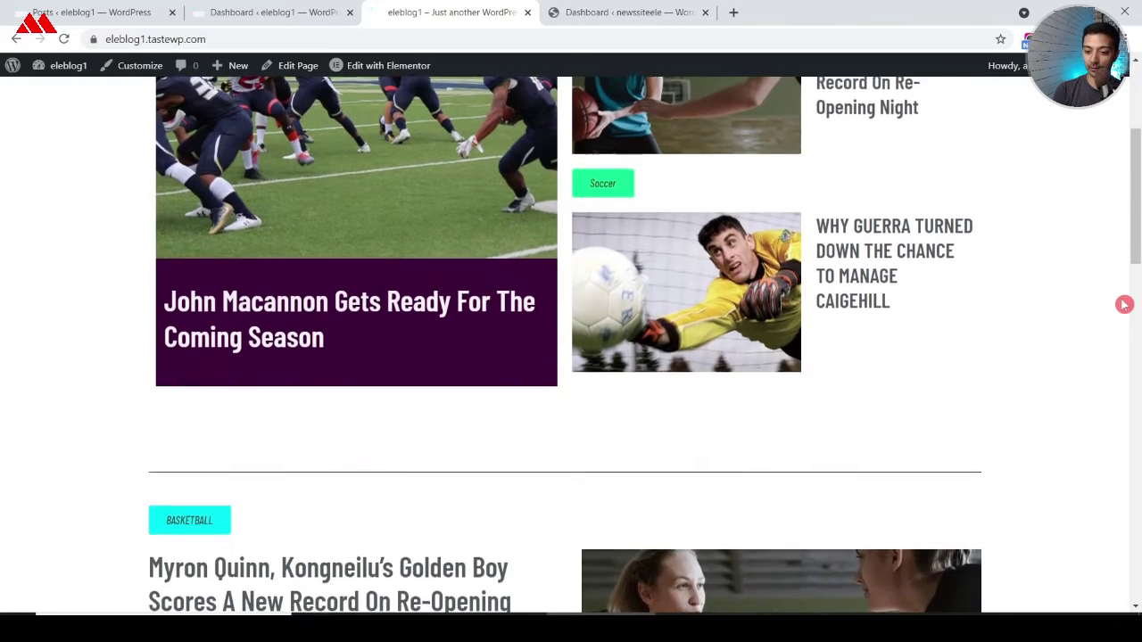
{"action": "scroll", "coordinate": [1123, 304], "scroll_direction": "down", "scroll_amount": 2}
{"action": "scroll", "coordinate": [1124, 304], "scroll_direction": "up", "scroll_amount": 12}
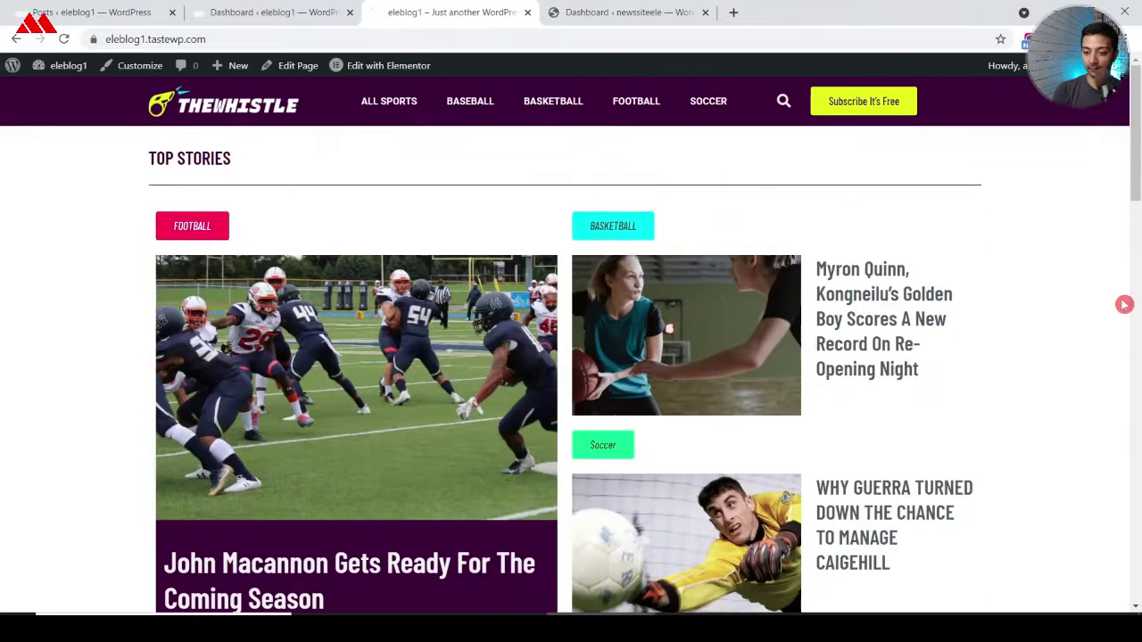
{"action": "right_click", "coordinate": [1124, 304]}
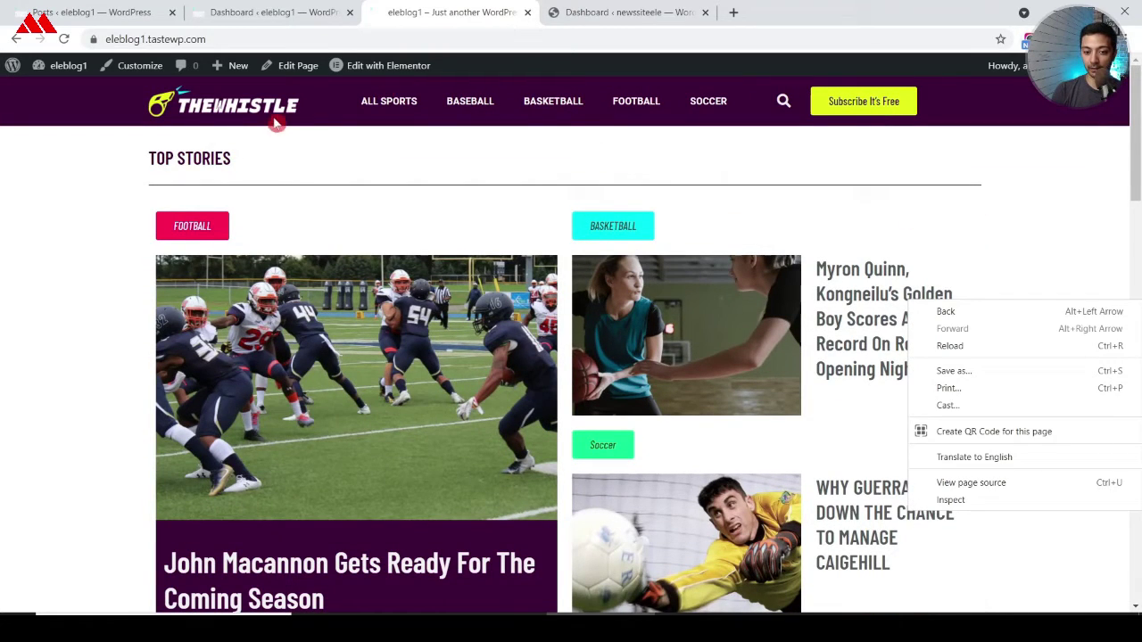
{"action": "left_click", "coordinate": [4, 230]}
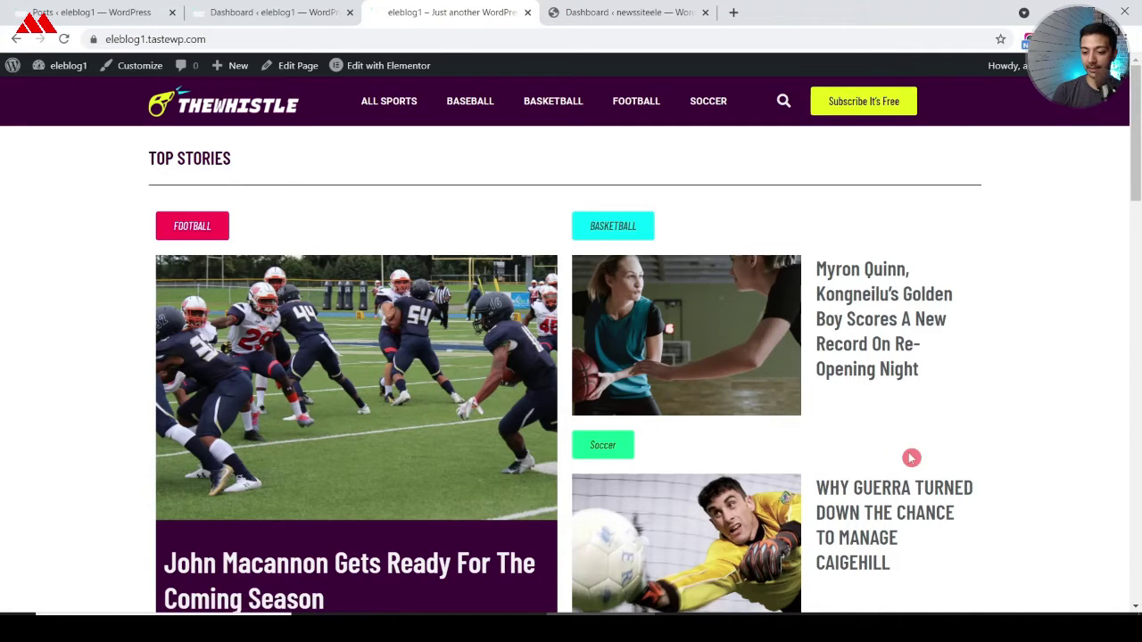
Step: Examine the homepage's Basketball and Soccer sections and the four category columns under Trending Stories
{"action": "scroll", "coordinate": [910, 457], "scroll_direction": "down", "scroll_amount": 5}
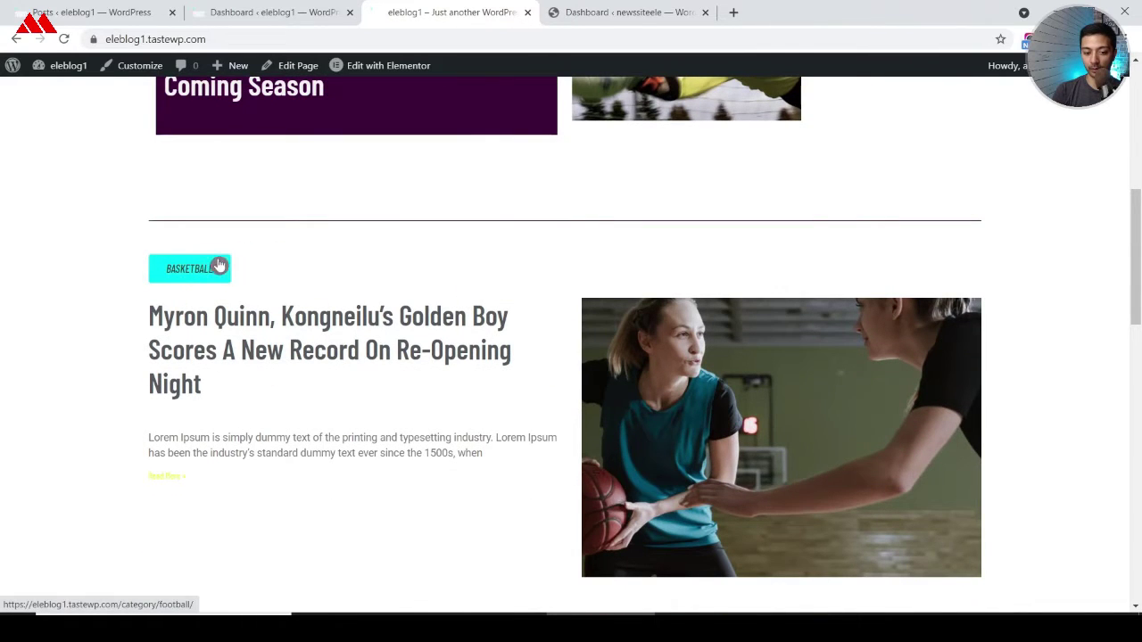
{"action": "scroll", "coordinate": [760, 321], "scroll_direction": "down", "scroll_amount": 5}
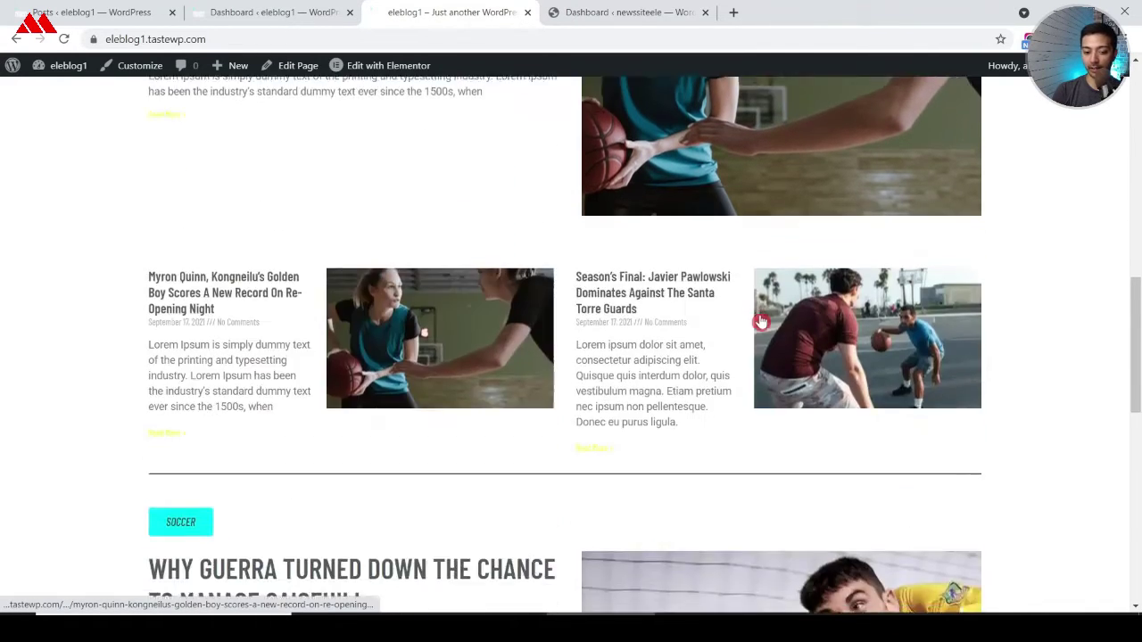
{"action": "scroll", "coordinate": [334, 382], "scroll_direction": "down", "scroll_amount": 2}
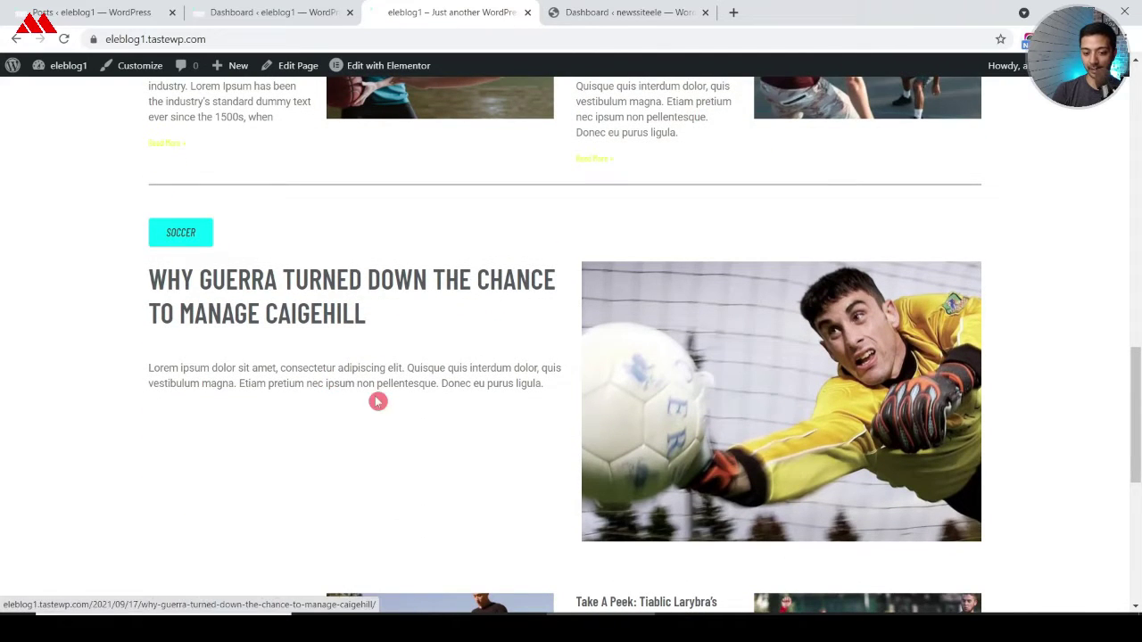
{"action": "scroll", "coordinate": [800, 381], "scroll_direction": "down", "scroll_amount": 1}
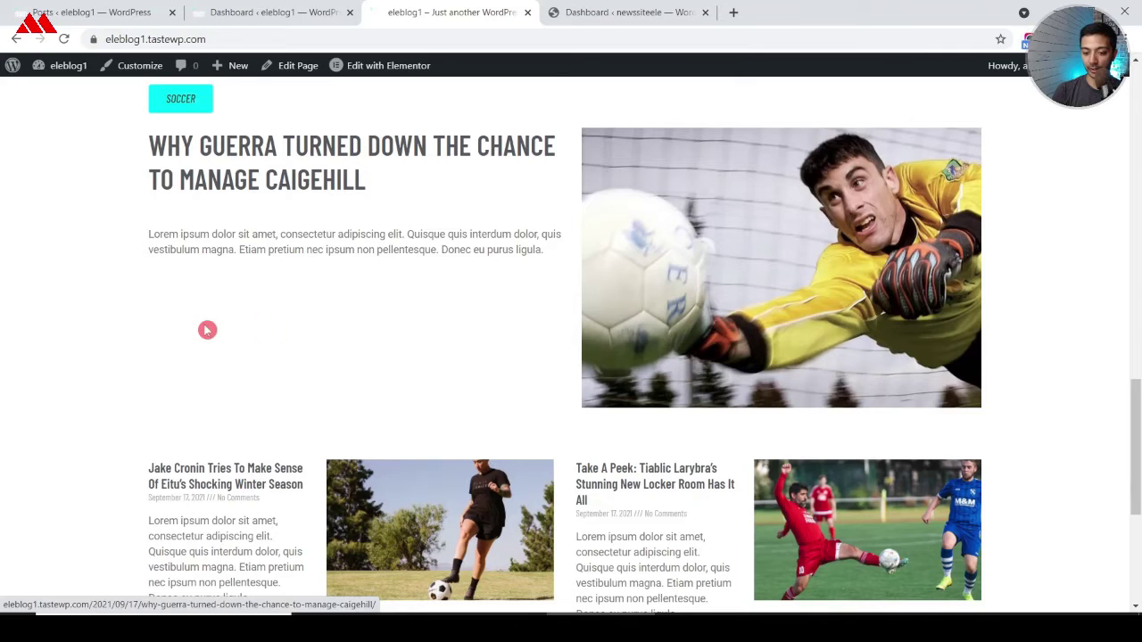
{"action": "scroll", "coordinate": [206, 326], "scroll_direction": "down", "scroll_amount": 2}
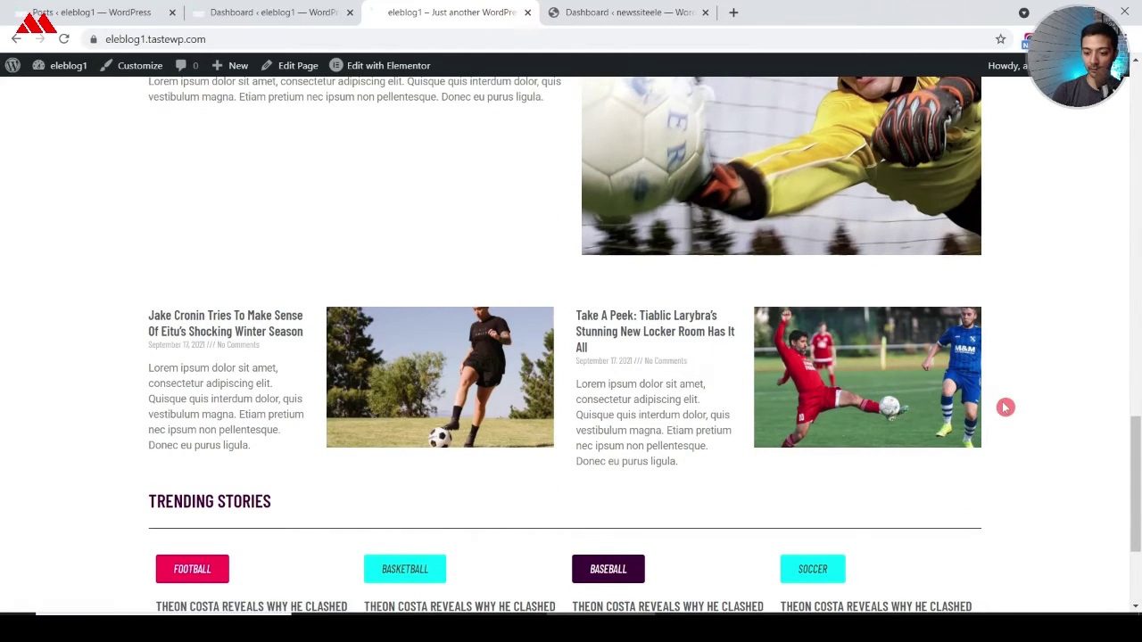
{"action": "scroll", "coordinate": [1005, 406], "scroll_direction": "down", "scroll_amount": 2}
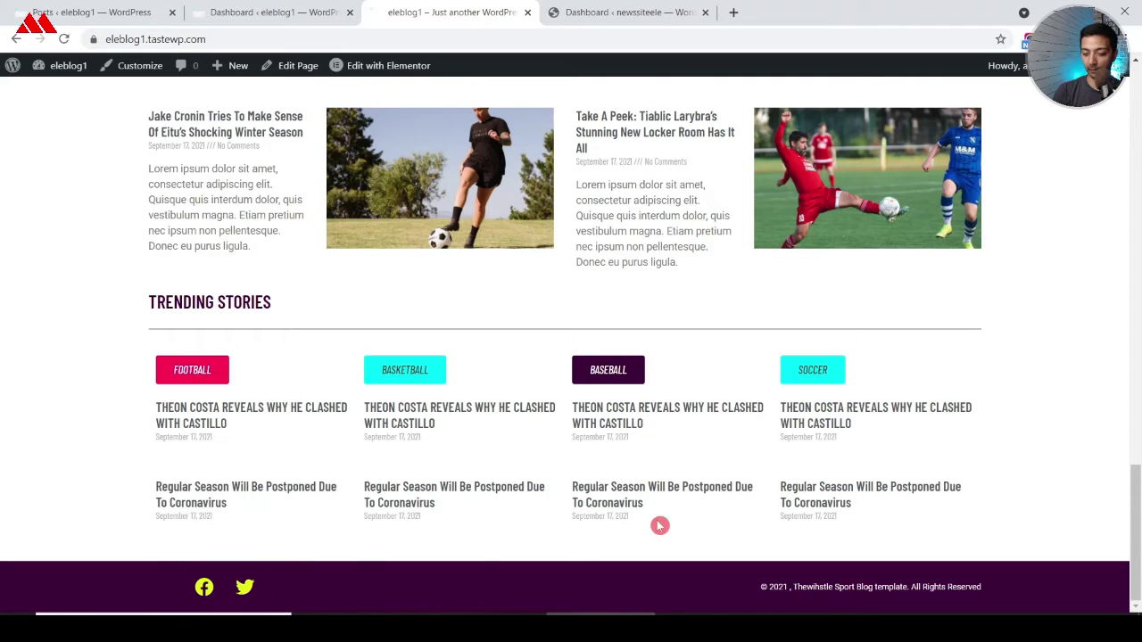
Step: Open the Baseball category page and review its list of posts down to the footer
{"action": "scroll", "coordinate": [1042, 449], "scroll_direction": "up", "scroll_amount": 15}
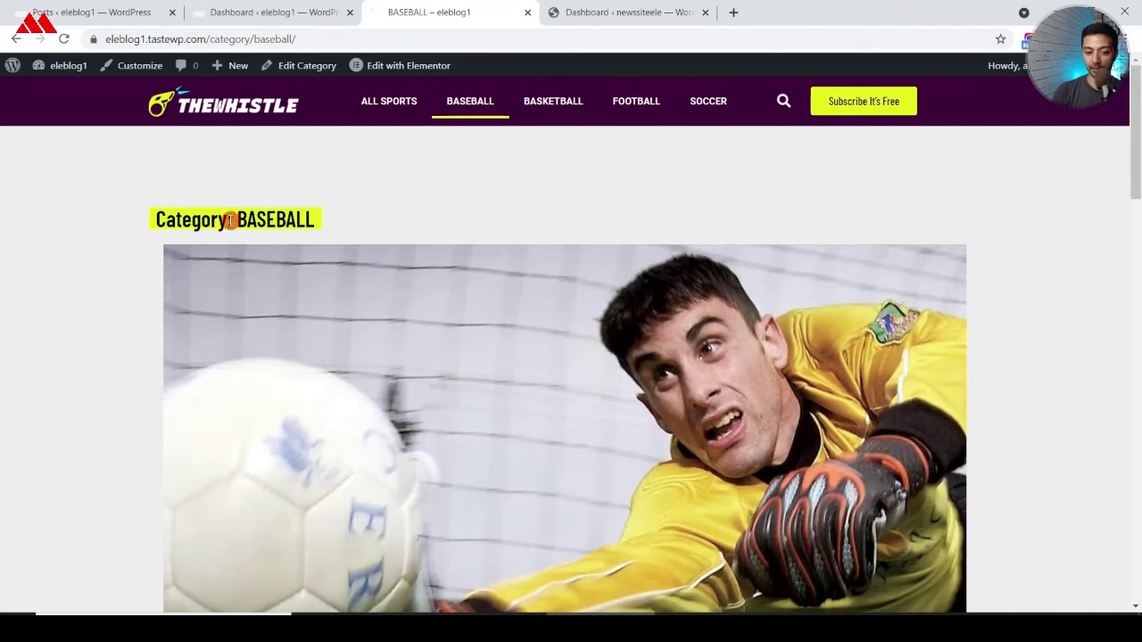
{"action": "scroll", "coordinate": [746, 242], "scroll_direction": "down", "scroll_amount": 2}
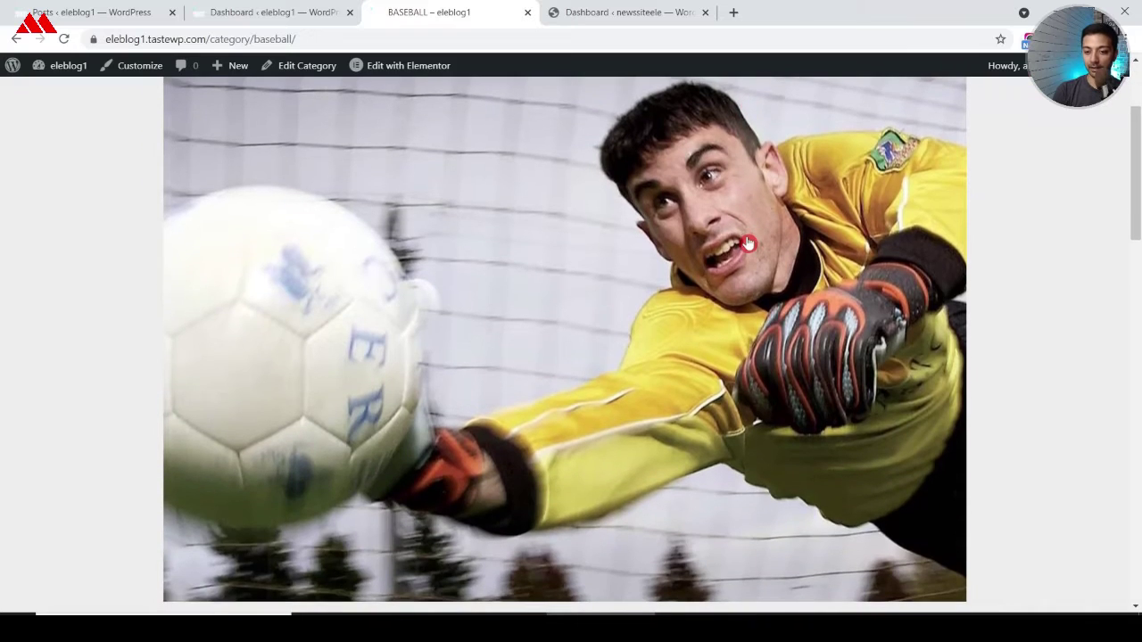
{"action": "scroll", "coordinate": [408, 304], "scroll_direction": "down", "scroll_amount": 3}
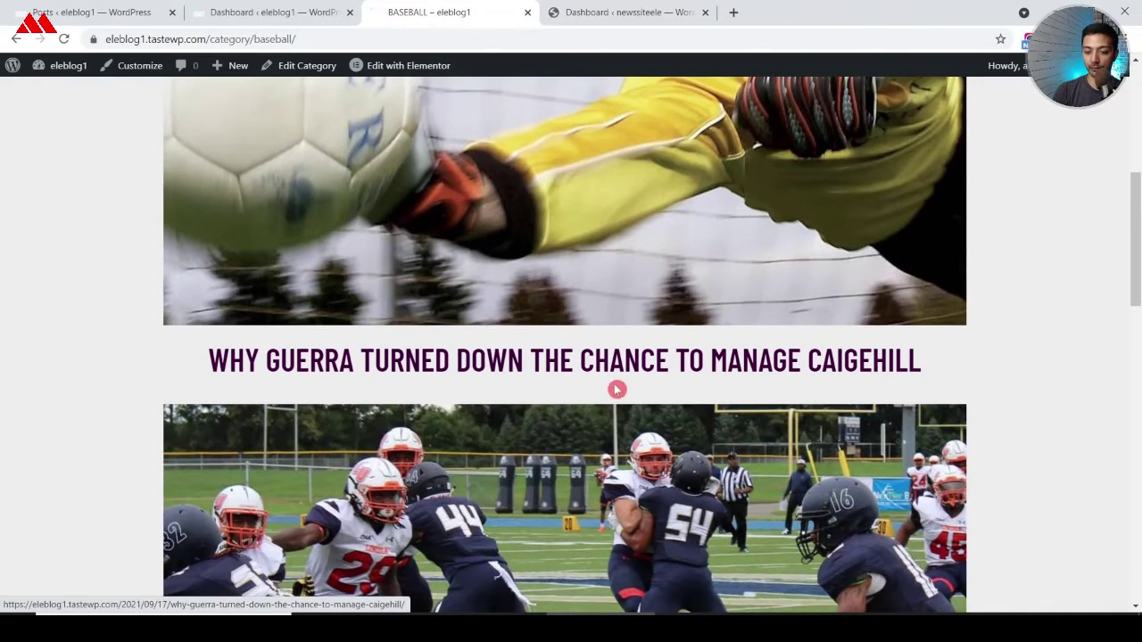
{"action": "scroll", "coordinate": [833, 286], "scroll_direction": "down", "scroll_amount": 9}
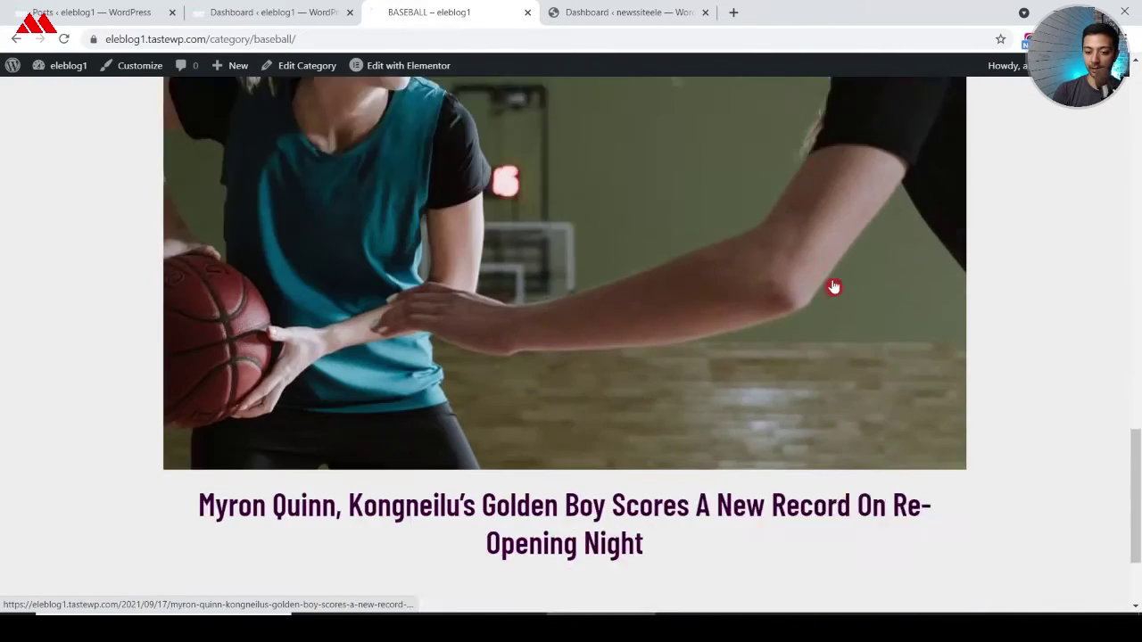
{"action": "scroll", "coordinate": [833, 287], "scroll_direction": "down", "scroll_amount": 2}
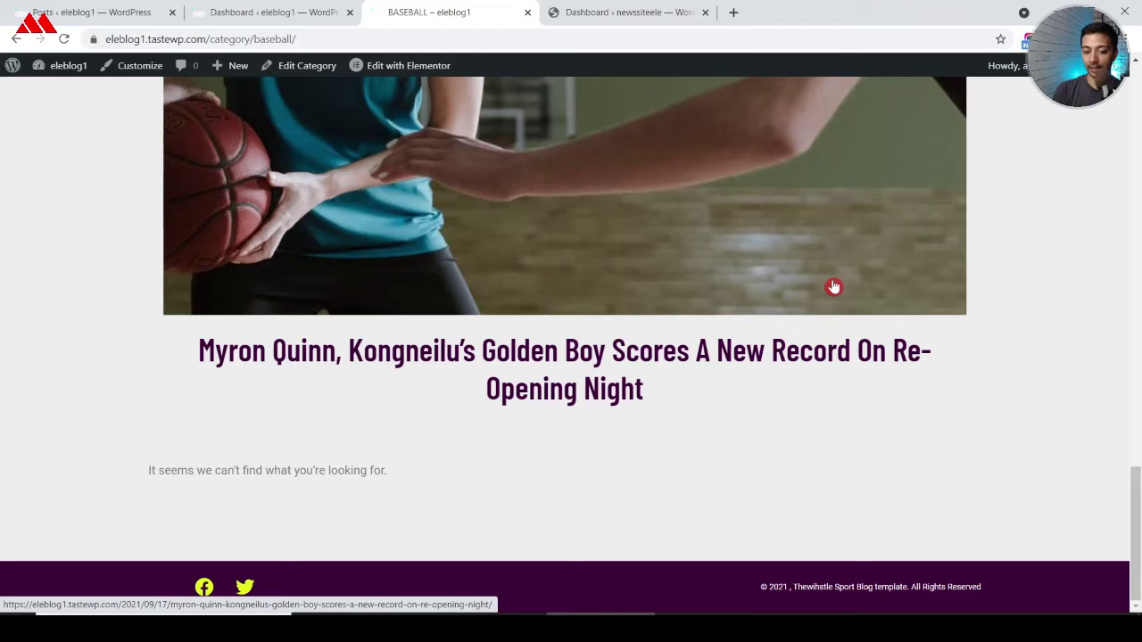
{"action": "scroll", "coordinate": [833, 287], "scroll_direction": "up", "scroll_amount": 15}
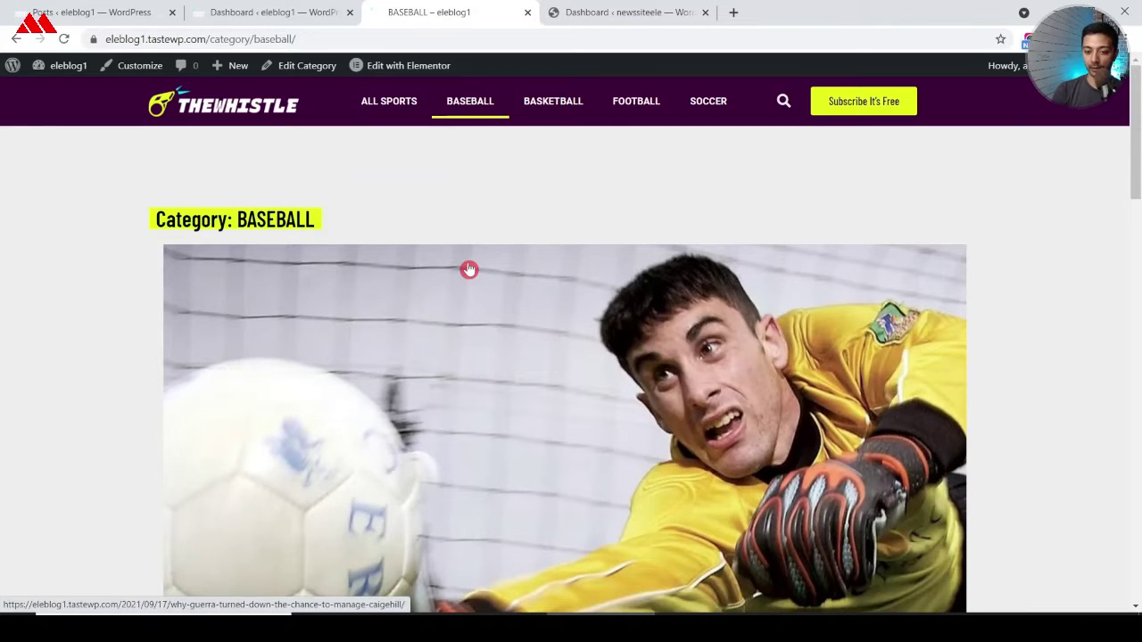
Step: Open the first post in the Baseball category and examine its content, sidebar ads, share links, comment form and post navigation
{"action": "left_click", "coordinate": [470, 269]}
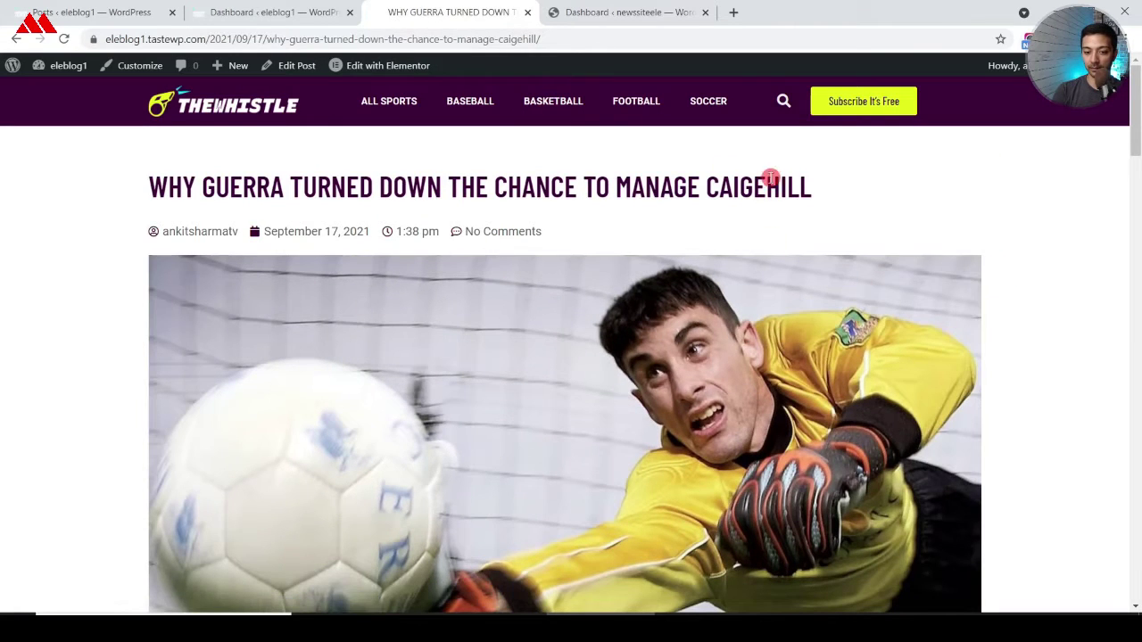
{"action": "scroll", "coordinate": [601, 380], "scroll_direction": "down", "scroll_amount": 5}
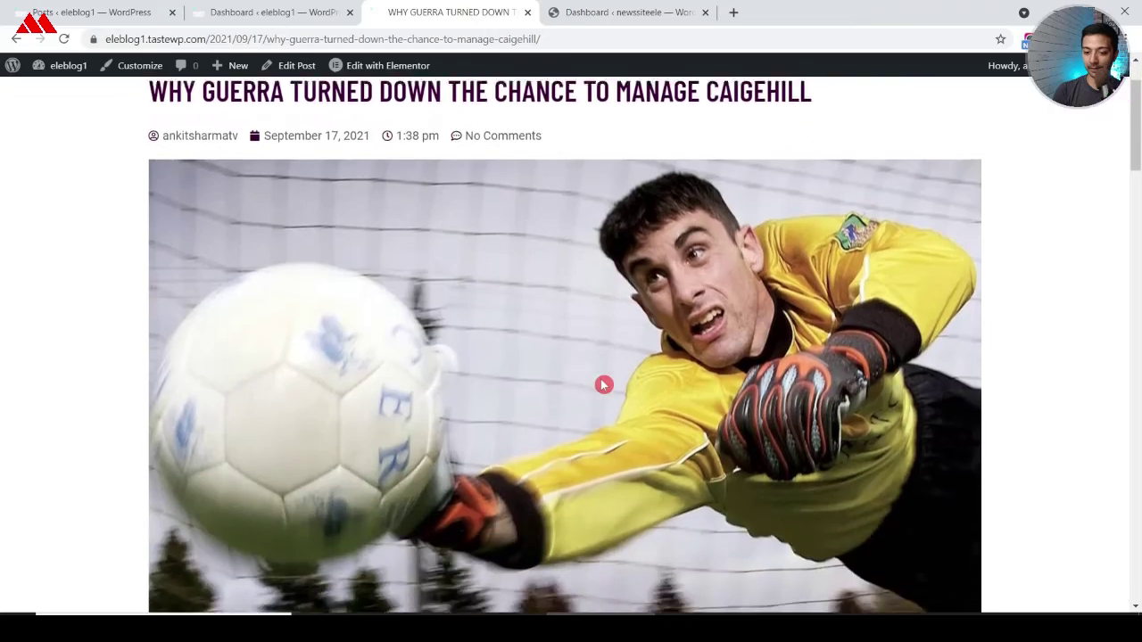
{"action": "scroll", "coordinate": [600, 380], "scroll_direction": "down", "scroll_amount": 2}
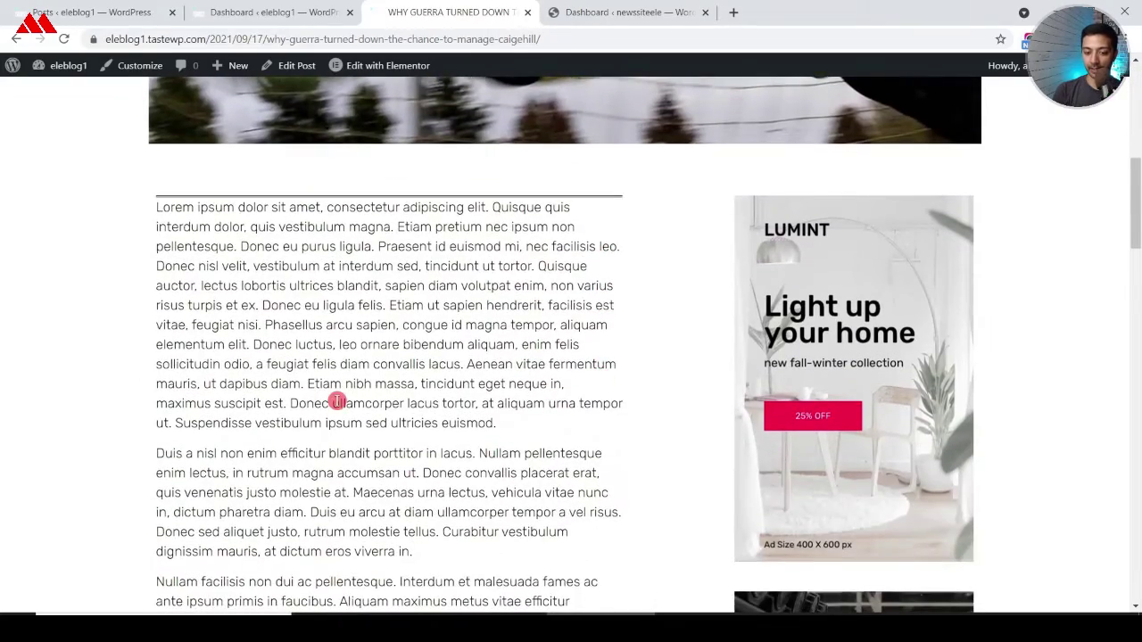
{"action": "scroll", "coordinate": [333, 401], "scroll_direction": "down", "scroll_amount": 3}
{"action": "scroll", "coordinate": [337, 400], "scroll_direction": "down", "scroll_amount": 15}
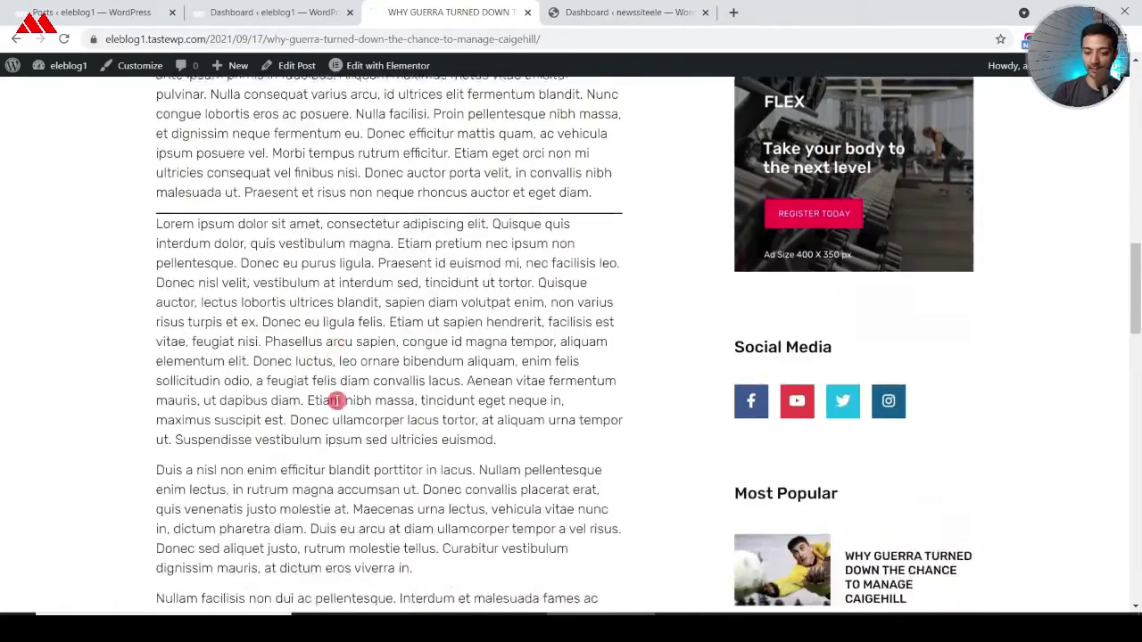
{"action": "scroll", "coordinate": [338, 400], "scroll_direction": "up", "scroll_amount": 15}
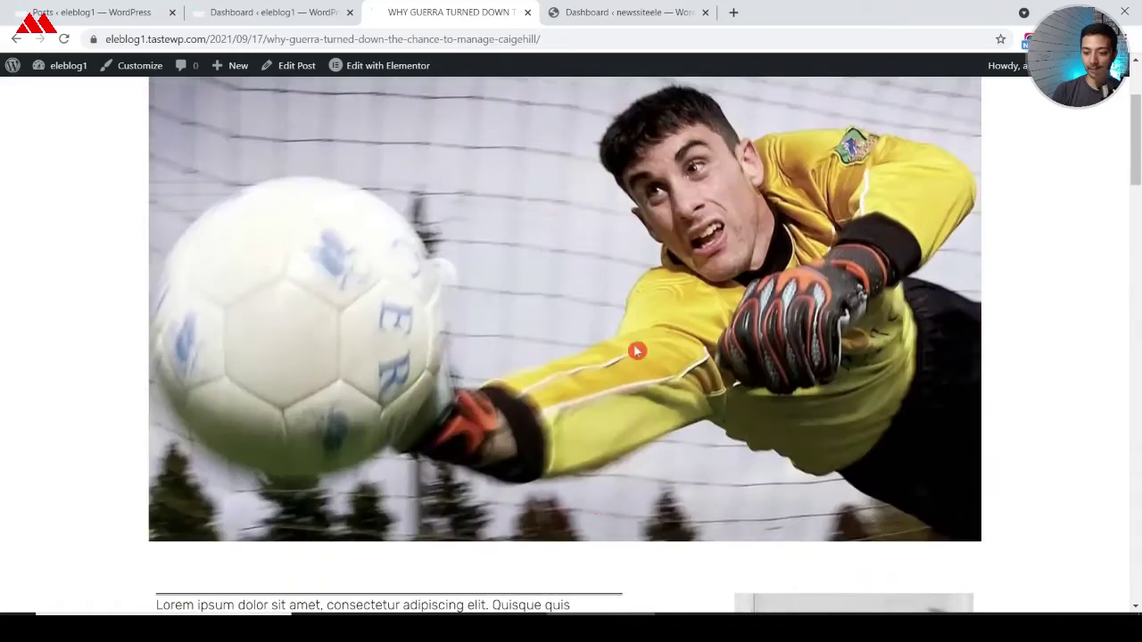
{"action": "scroll", "coordinate": [634, 349], "scroll_direction": "down", "scroll_amount": 5}
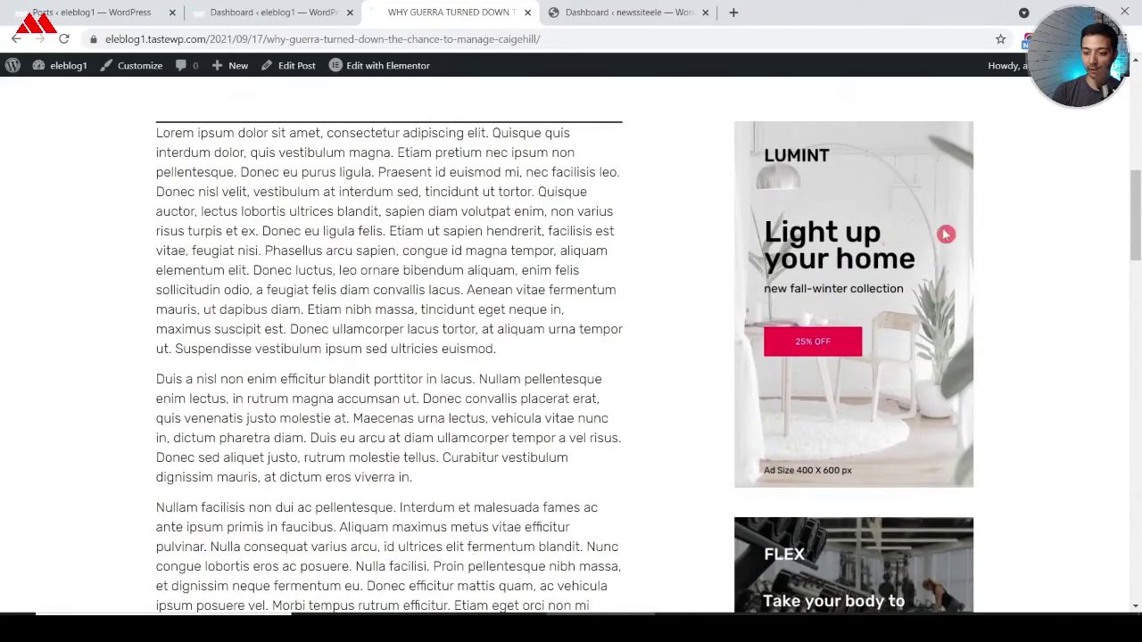
{"action": "scroll", "coordinate": [943, 259], "scroll_direction": "down", "scroll_amount": 6}
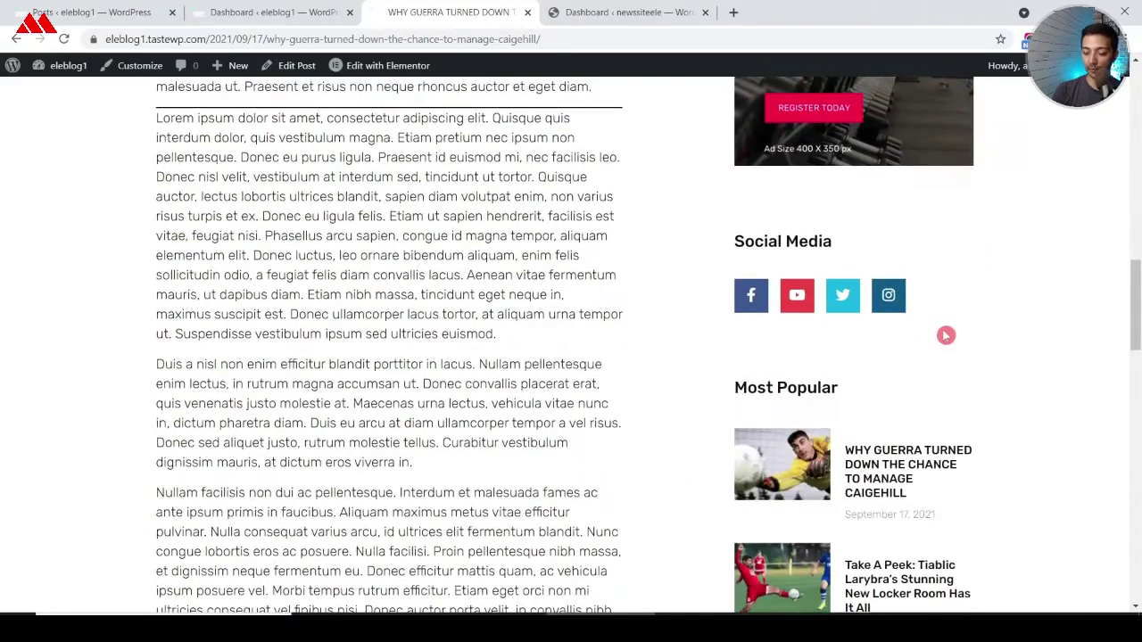
{"action": "scroll", "coordinate": [944, 332], "scroll_direction": "down", "scroll_amount": 3}
{"action": "scroll", "coordinate": [905, 364], "scroll_direction": "down", "scroll_amount": 5}
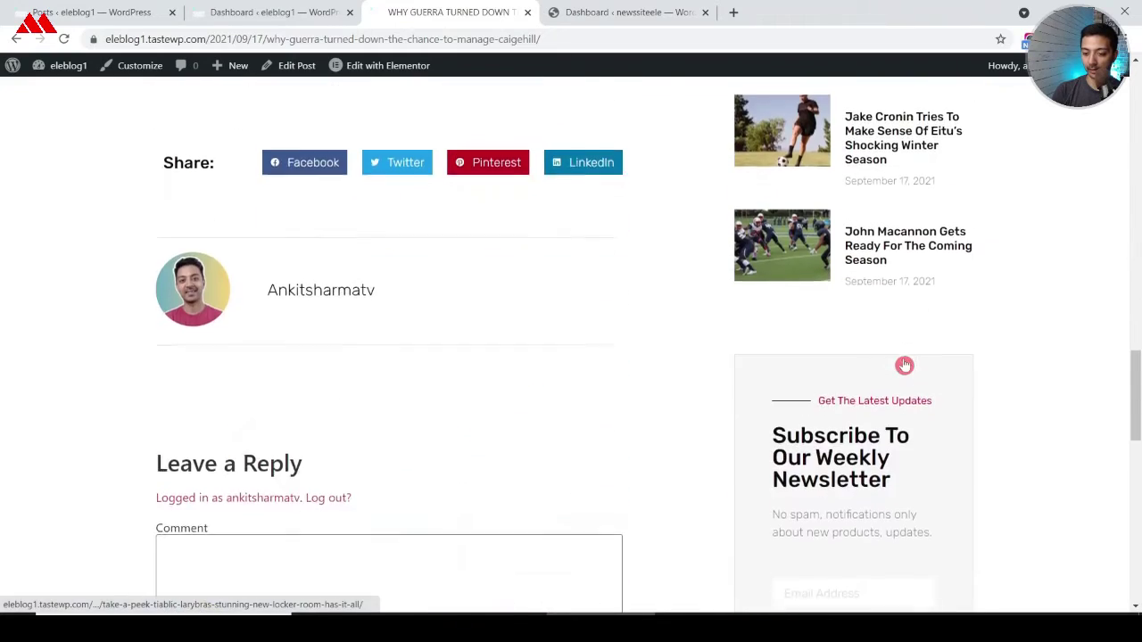
{"action": "scroll", "coordinate": [905, 364], "scroll_direction": "down", "scroll_amount": 5}
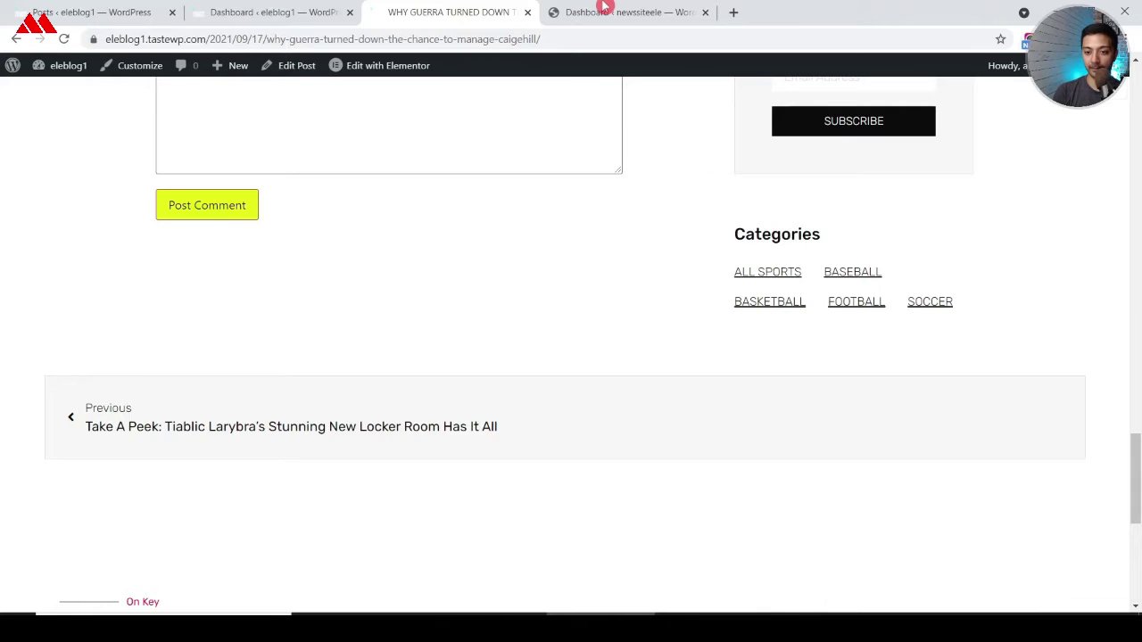
Step: Switch to the newssiteele WordPress dashboard and open its live site in a new tab
{"action": "left_click", "coordinate": [605, 7]}
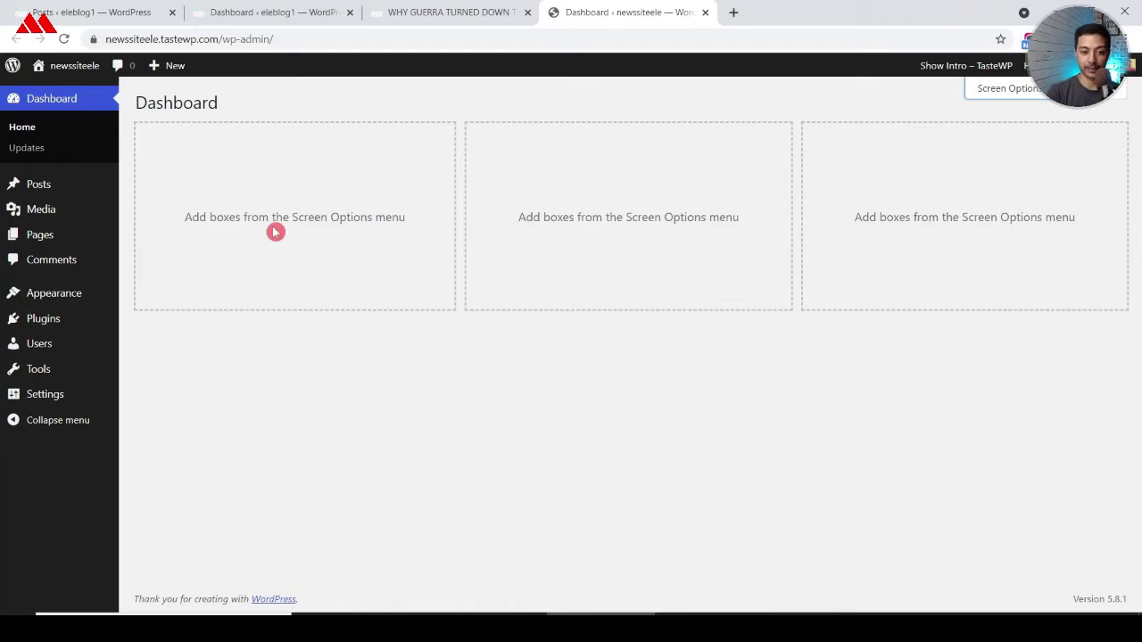
{"action": "mouse_move", "coordinate": [75, 68]}
{"action": "right_click", "coordinate": [62, 96]}
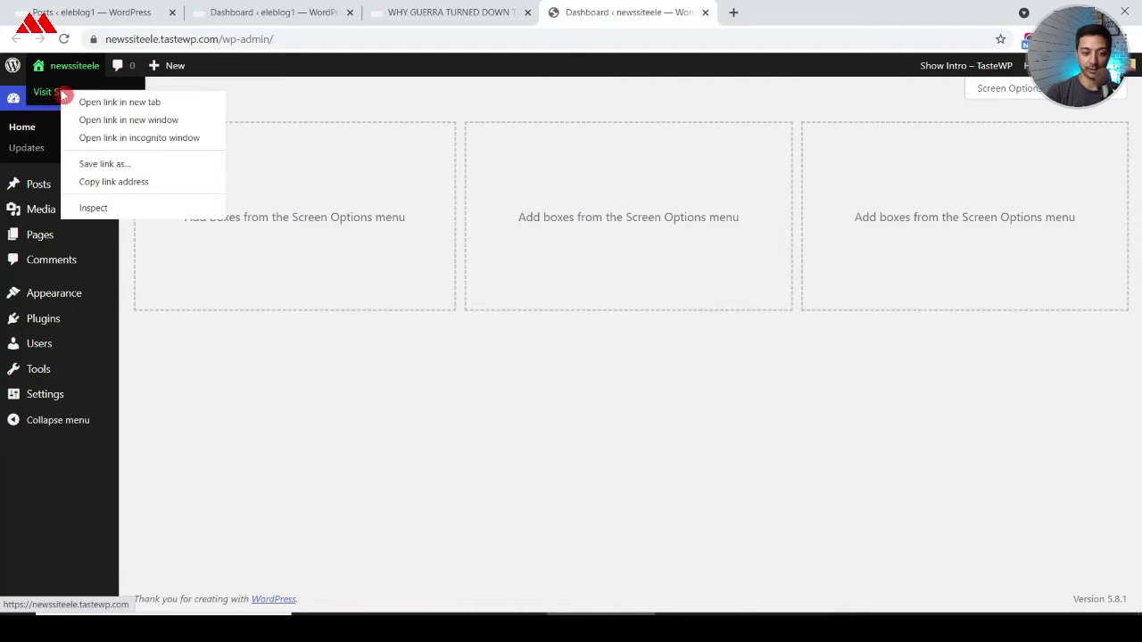
{"action": "left_click", "coordinate": [73, 102]}
{"action": "left_click", "coordinate": [777, 8]}
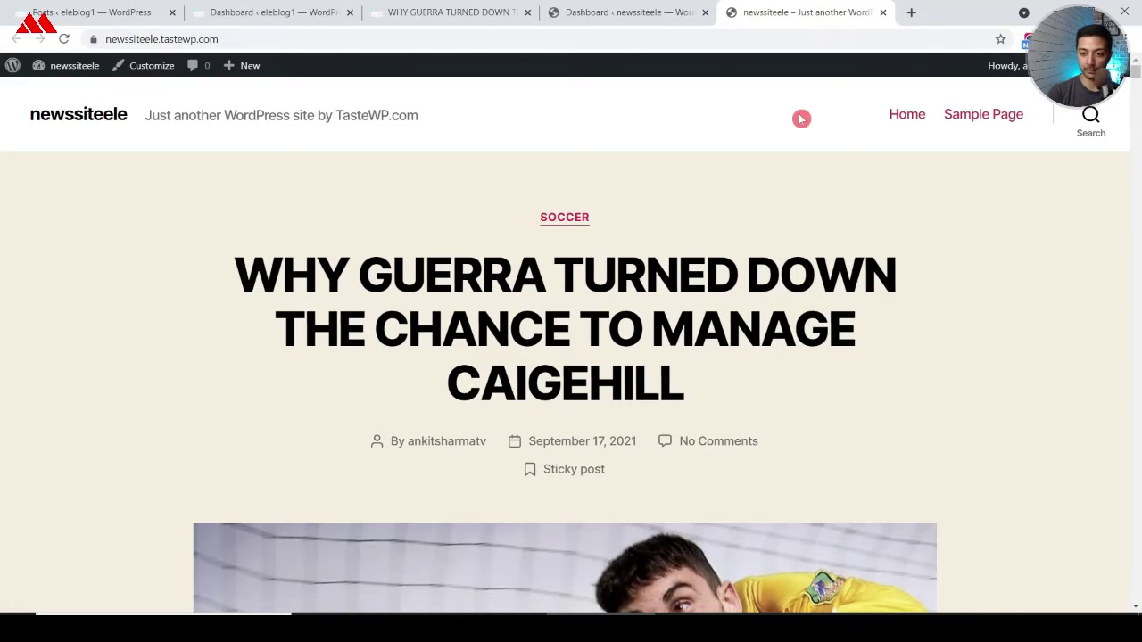
Step: Examine how the newssiteele live site shows its latest posts
{"action": "scroll", "coordinate": [469, 360], "scroll_direction": "down", "scroll_amount": 7}
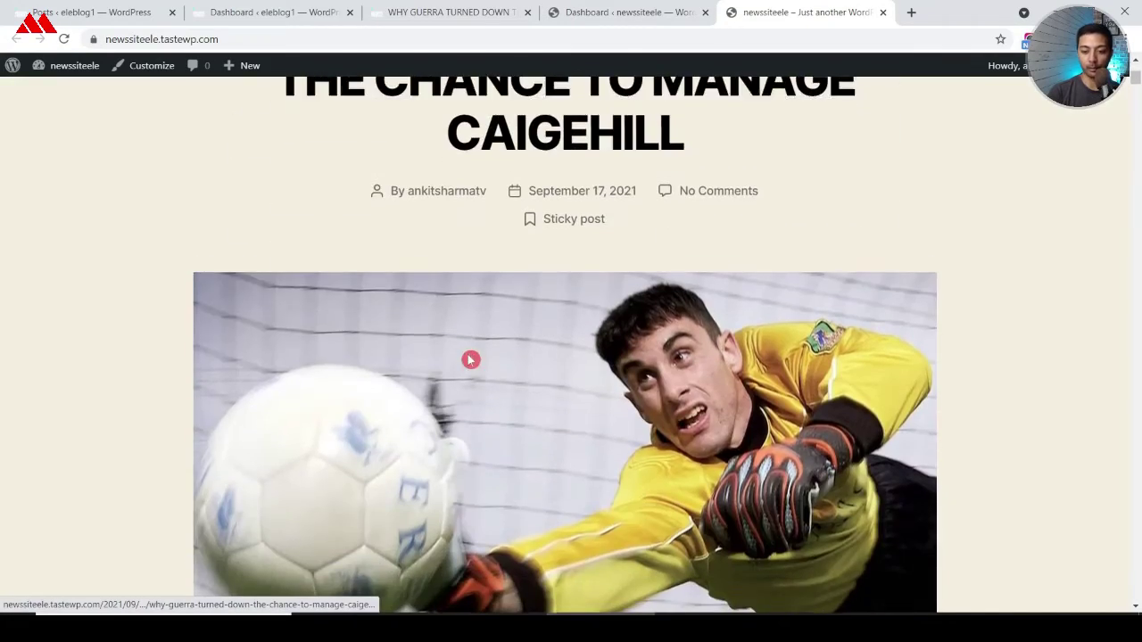
{"action": "scroll", "coordinate": [469, 360], "scroll_direction": "down", "scroll_amount": 5}
{"action": "scroll", "coordinate": [469, 357], "scroll_direction": "up", "scroll_amount": 8}
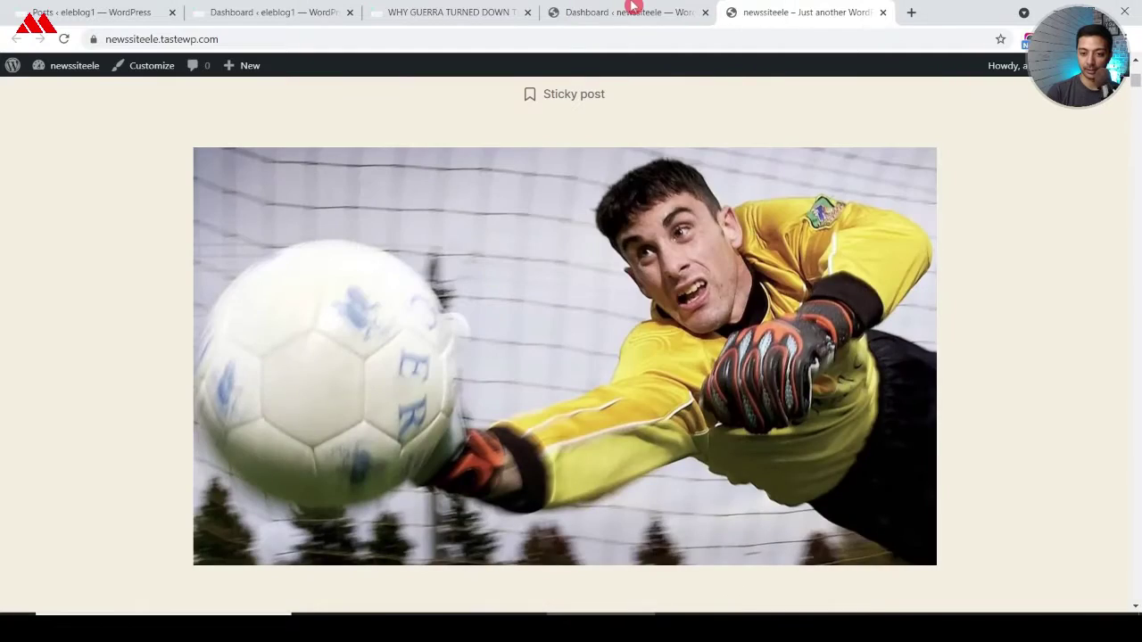
Step: Review the list of all posts in the newssiteele dashboard and open the media library
{"action": "left_click", "coordinate": [634, 9]}
{"action": "mouse_move", "coordinate": [16, 183]}
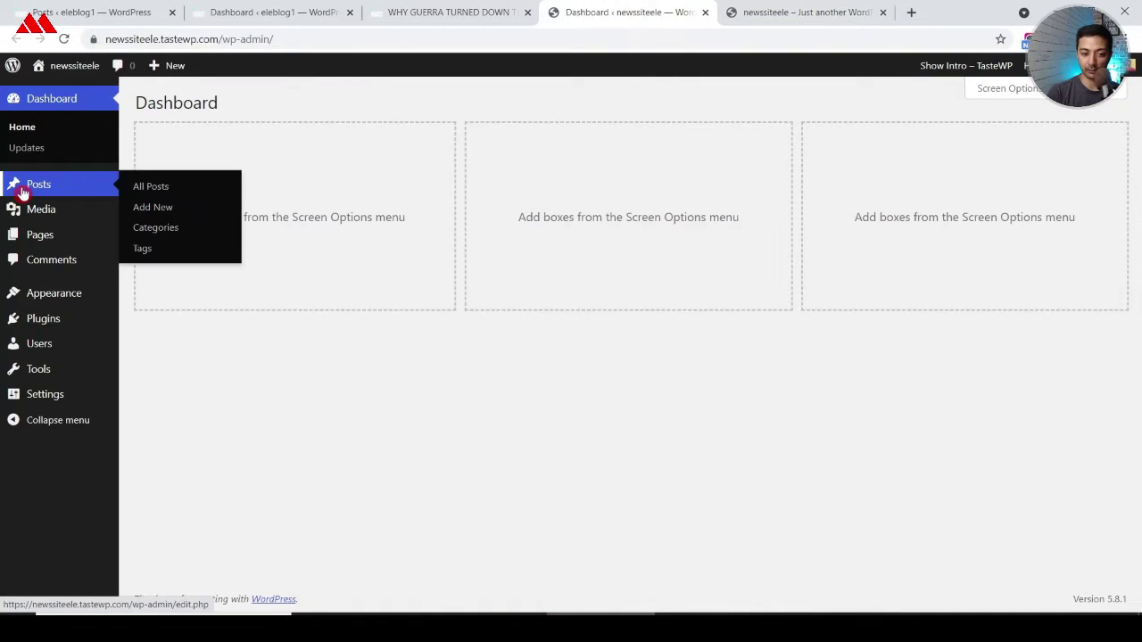
{"action": "left_click", "coordinate": [22, 193]}
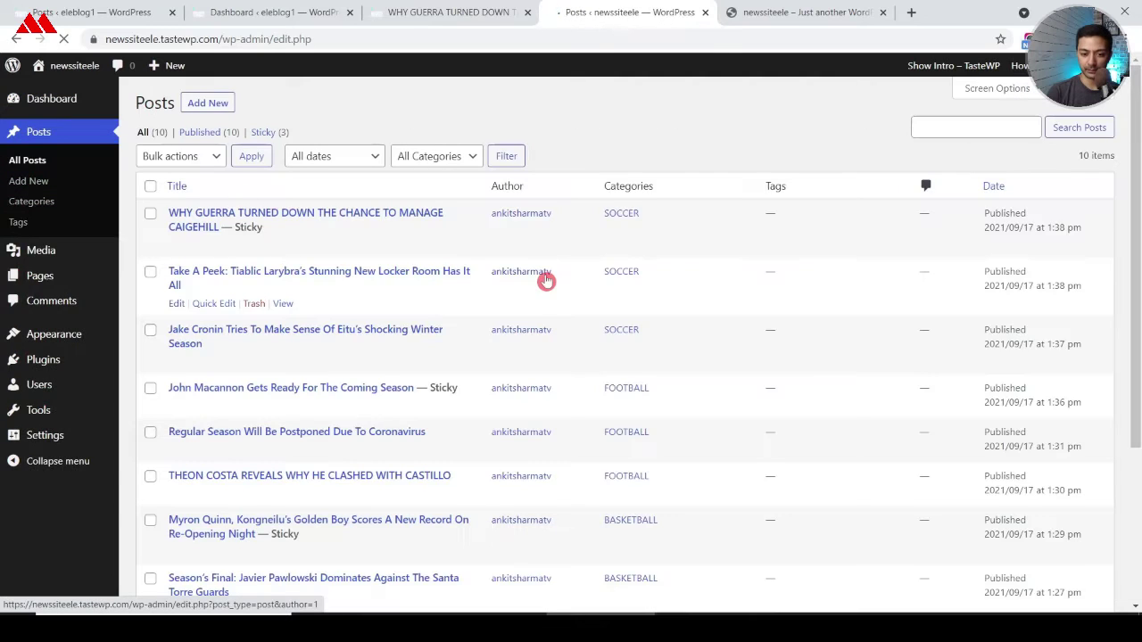
{"action": "scroll", "coordinate": [303, 503], "scroll_direction": "down", "scroll_amount": 3}
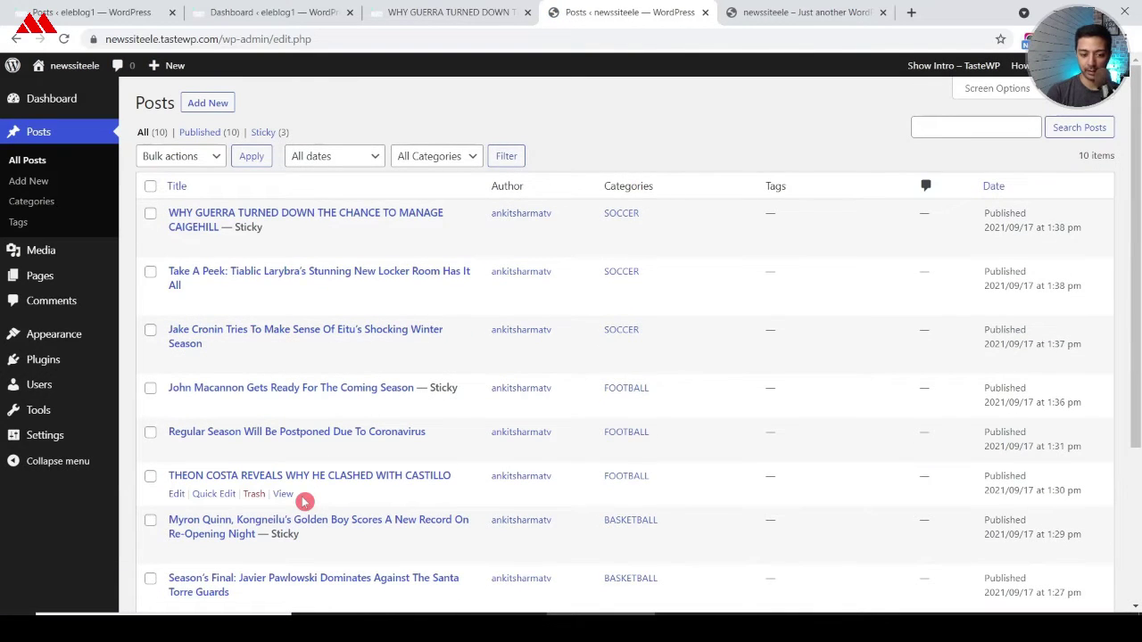
{"action": "mouse_move", "coordinate": [41, 253]}
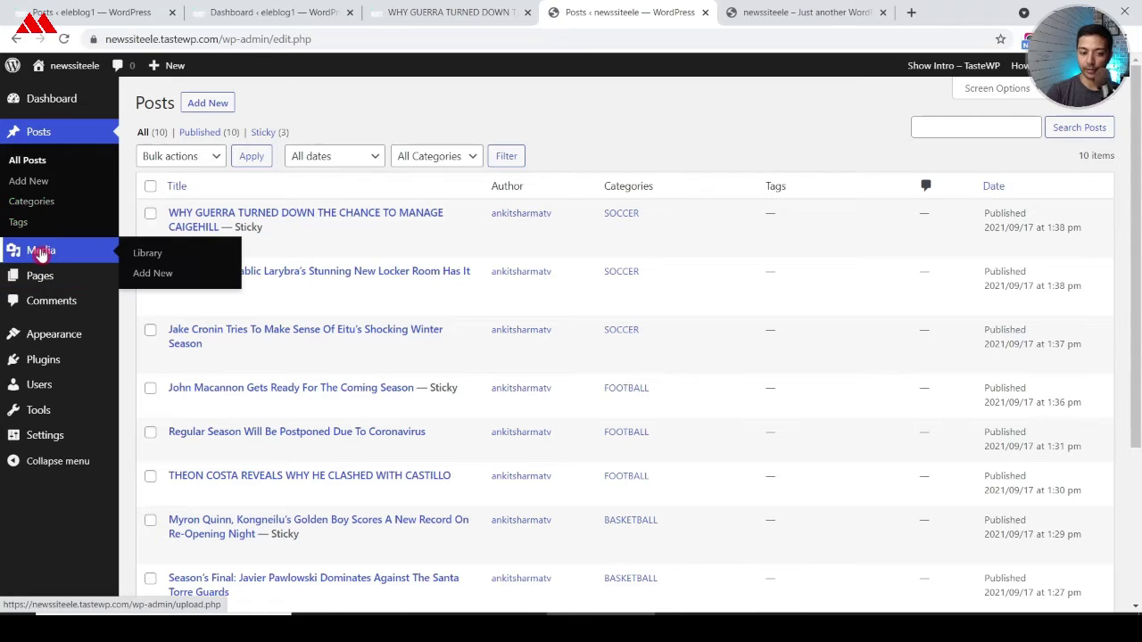
{"action": "left_click", "coordinate": [147, 254]}
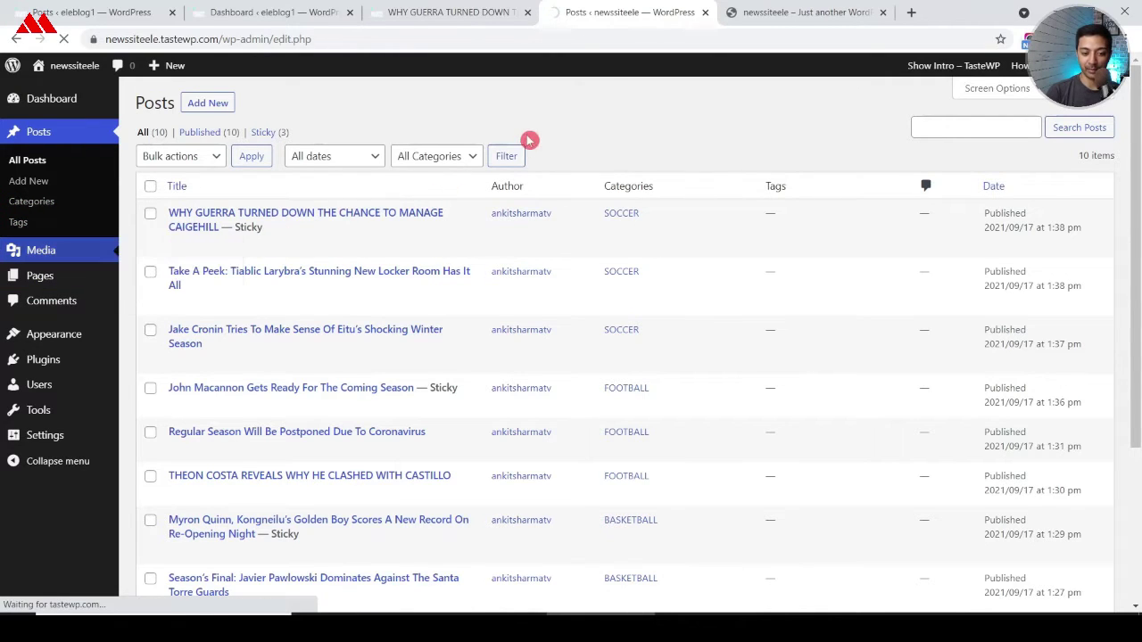
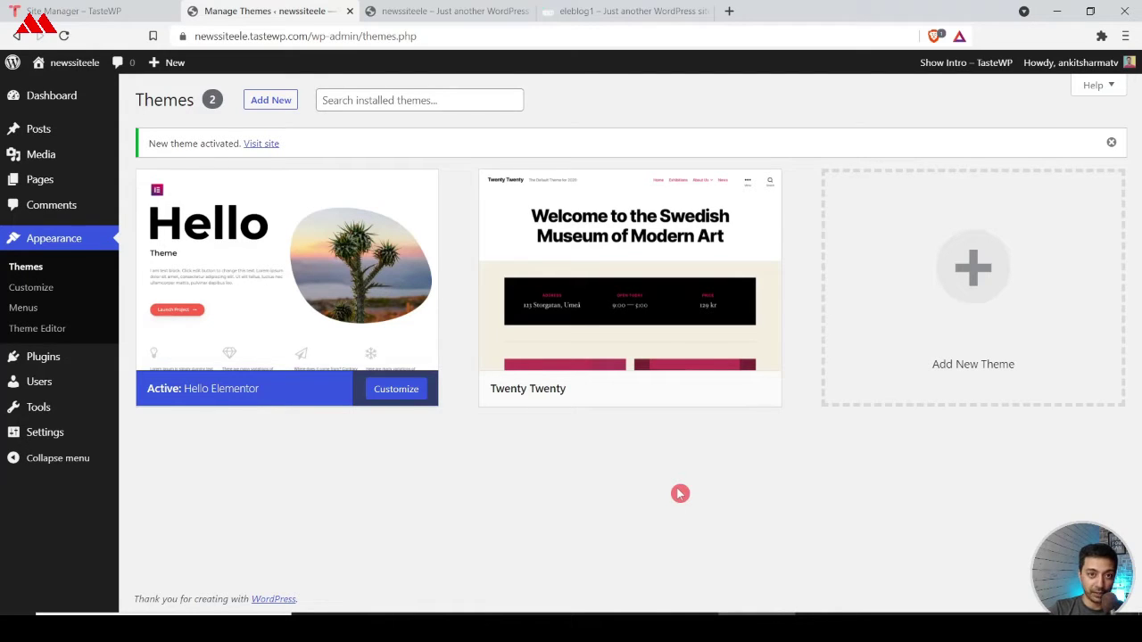
Step: Reload the newssiteele live site and examine how its posts look with the Hello Elementor theme
{"action": "mouse_move", "coordinate": [593, 408]}
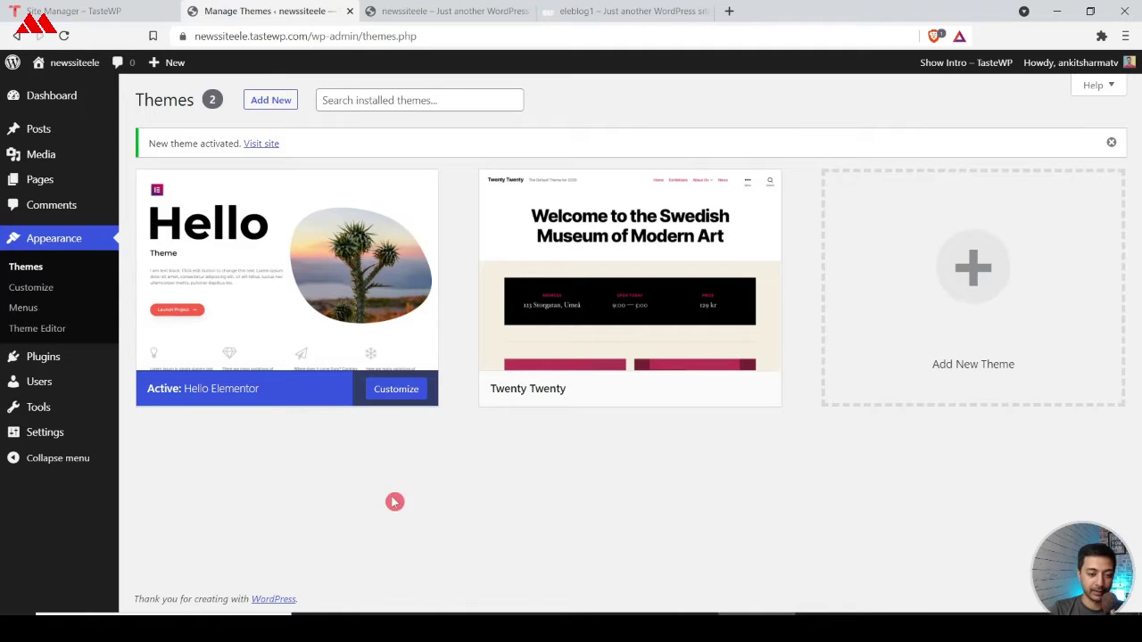
{"action": "left_click", "coordinate": [434, 10]}
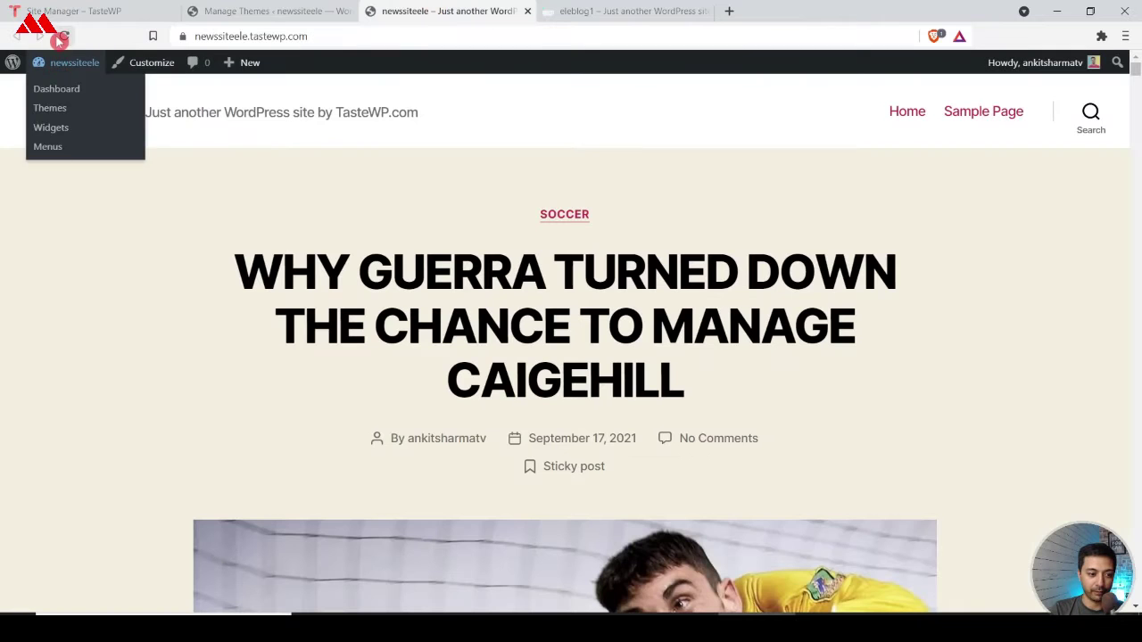
{"action": "left_click", "coordinate": [64, 36]}
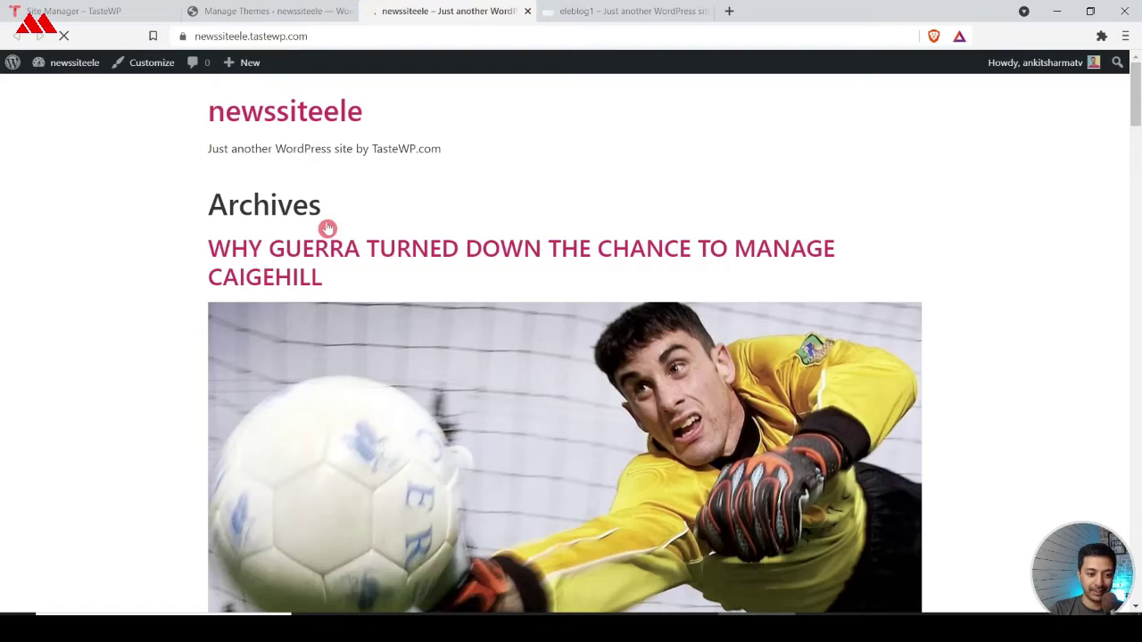
{"action": "scroll", "coordinate": [455, 208], "scroll_direction": "down", "scroll_amount": 3}
{"action": "scroll", "coordinate": [455, 208], "scroll_direction": "down", "scroll_amount": 20}
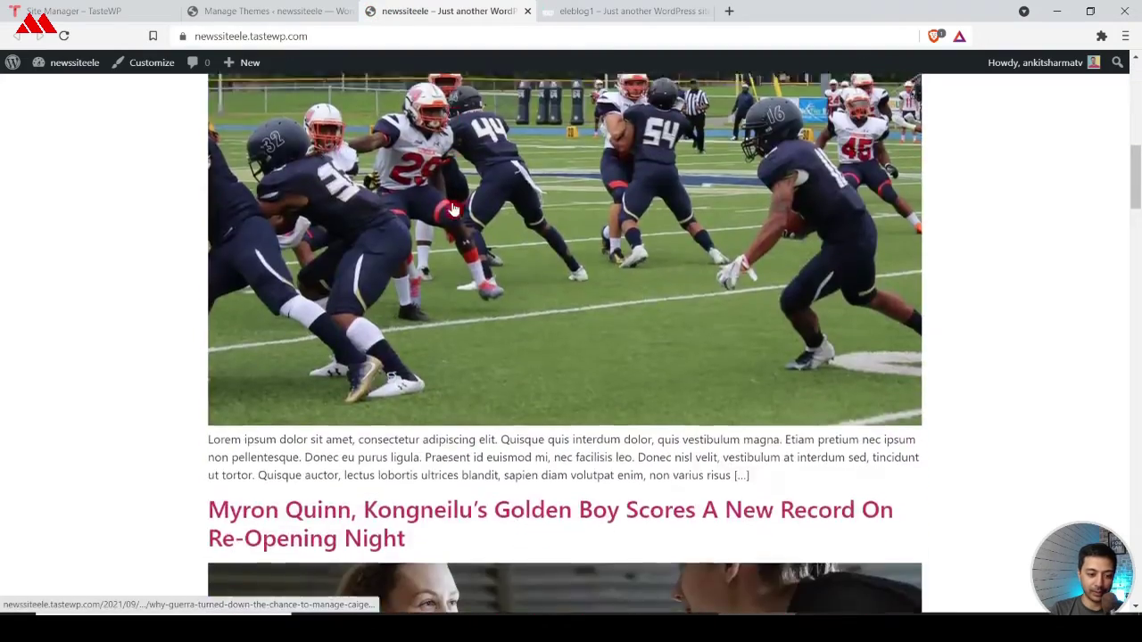
{"action": "scroll", "coordinate": [453, 209], "scroll_direction": "down", "scroll_amount": 6}
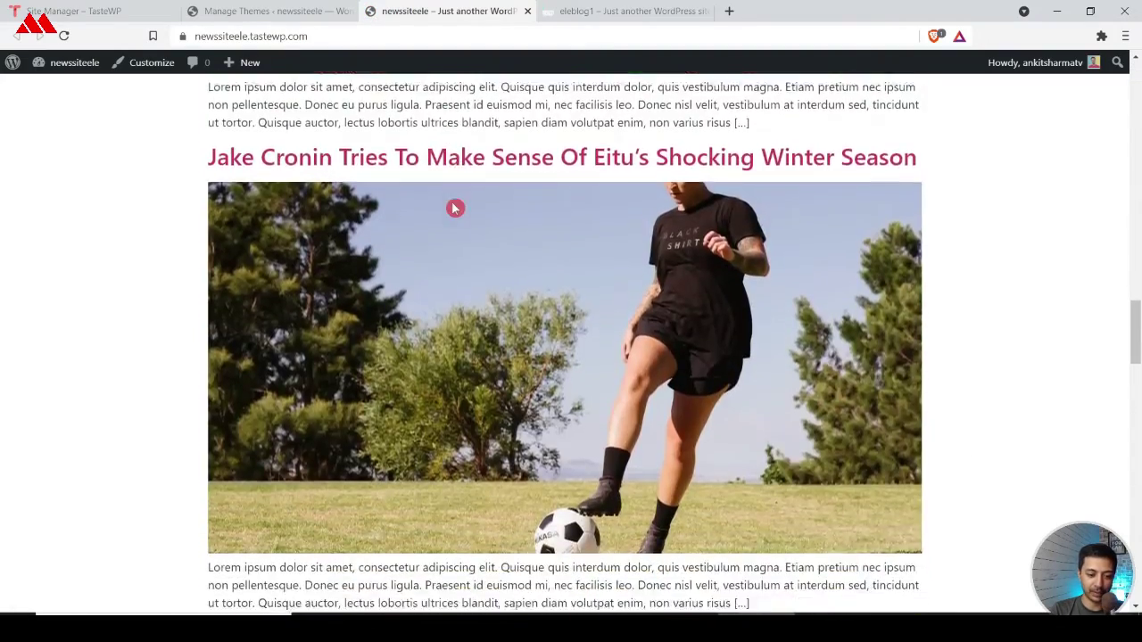
{"action": "key", "text": "Home"}
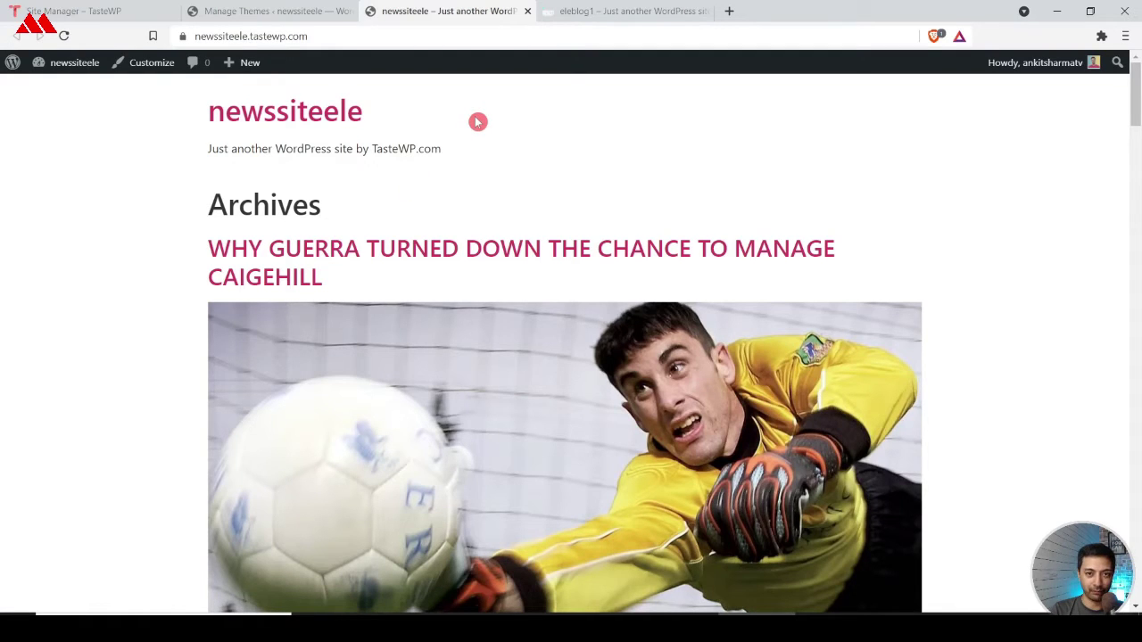
Step: Find the Elementor Website Builder plugin by searching for "elementor", then install and activate it on newssiteele
{"action": "left_click", "coordinate": [255, 9]}
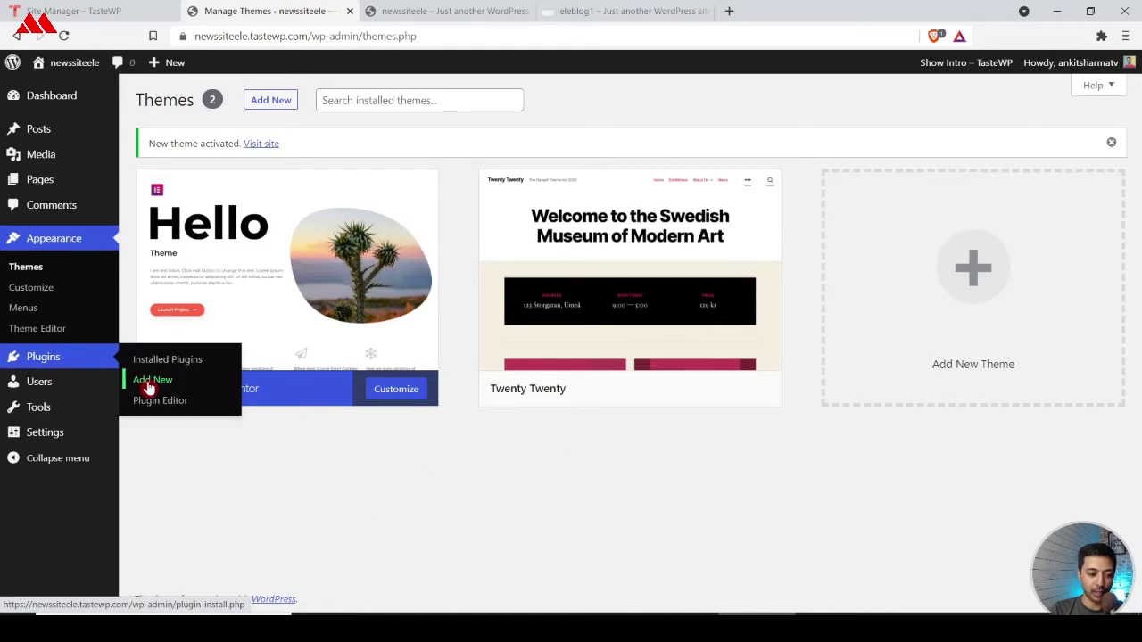
{"action": "left_click", "coordinate": [150, 380]}
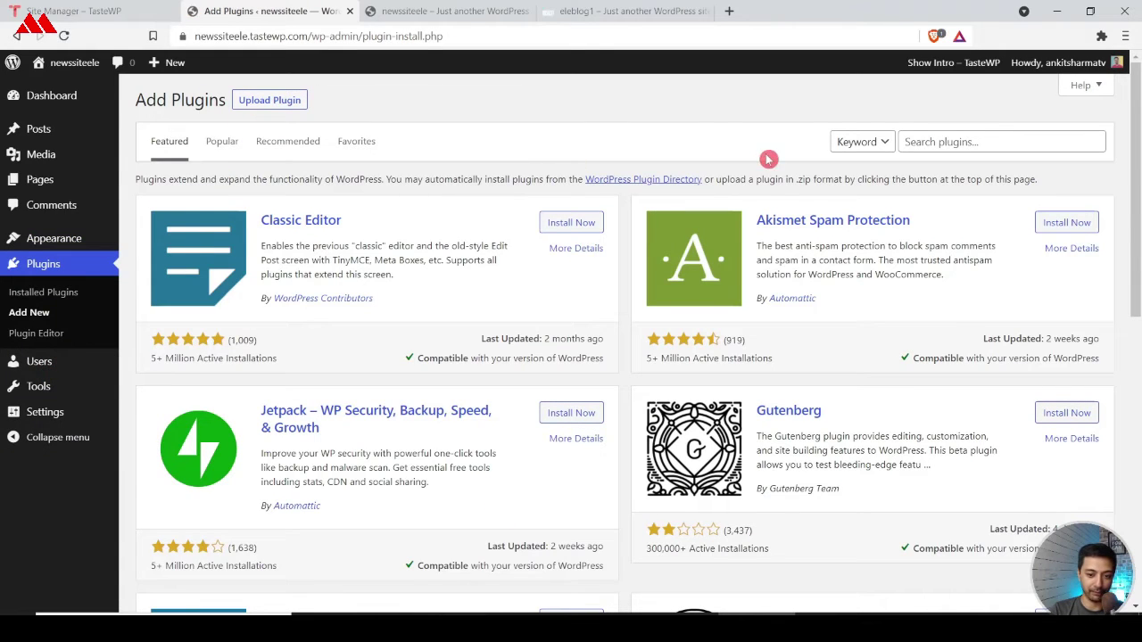
{"action": "left_click", "coordinate": [956, 142]}
{"action": "type", "text": "element"}
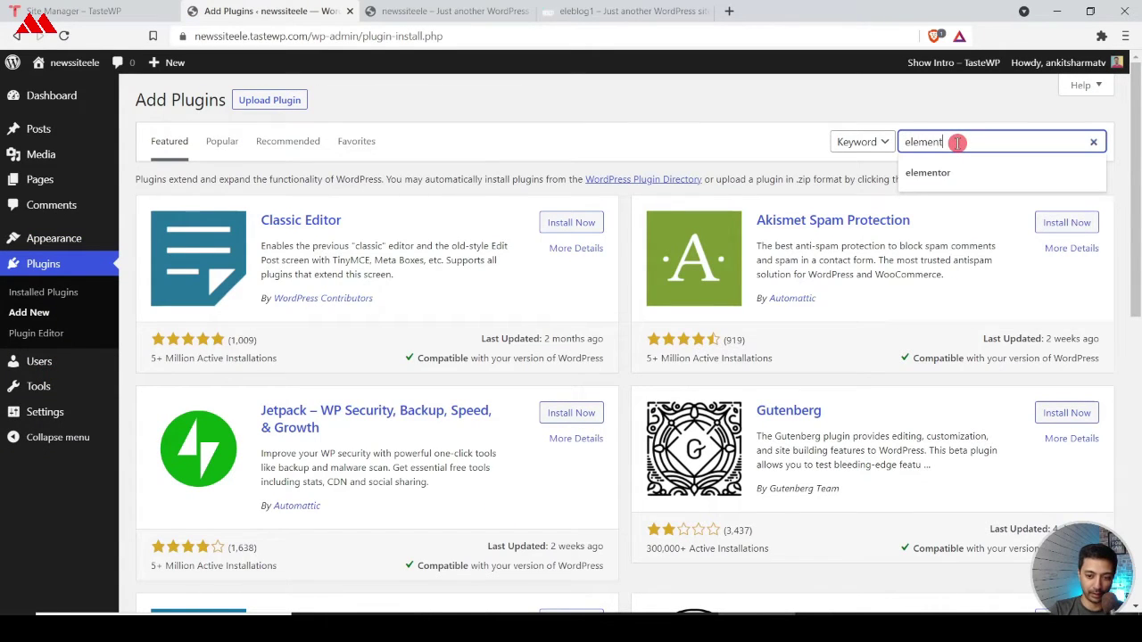
{"action": "type", "text": "rr"}
{"action": "key", "text": "Return"}
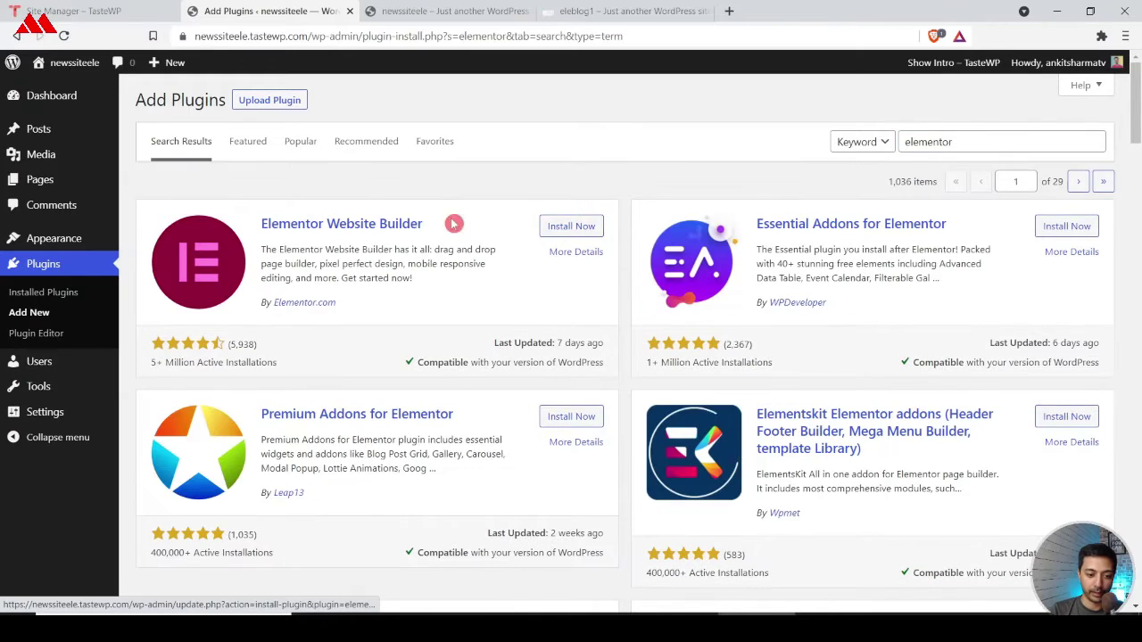
{"action": "left_click", "coordinate": [567, 229]}
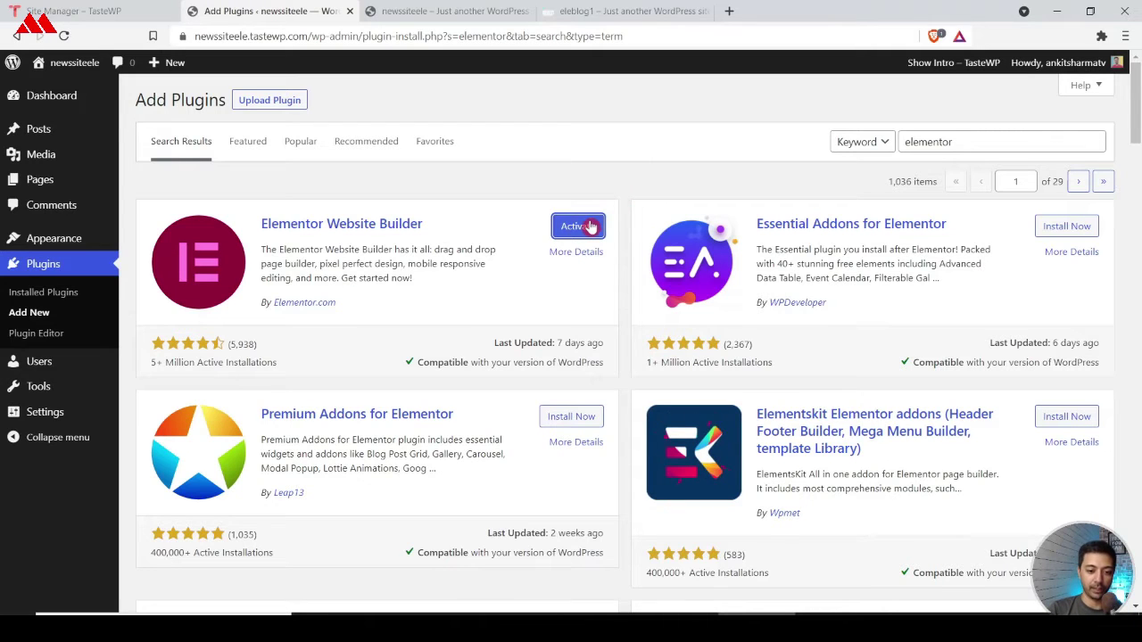
{"action": "left_click", "coordinate": [590, 227]}
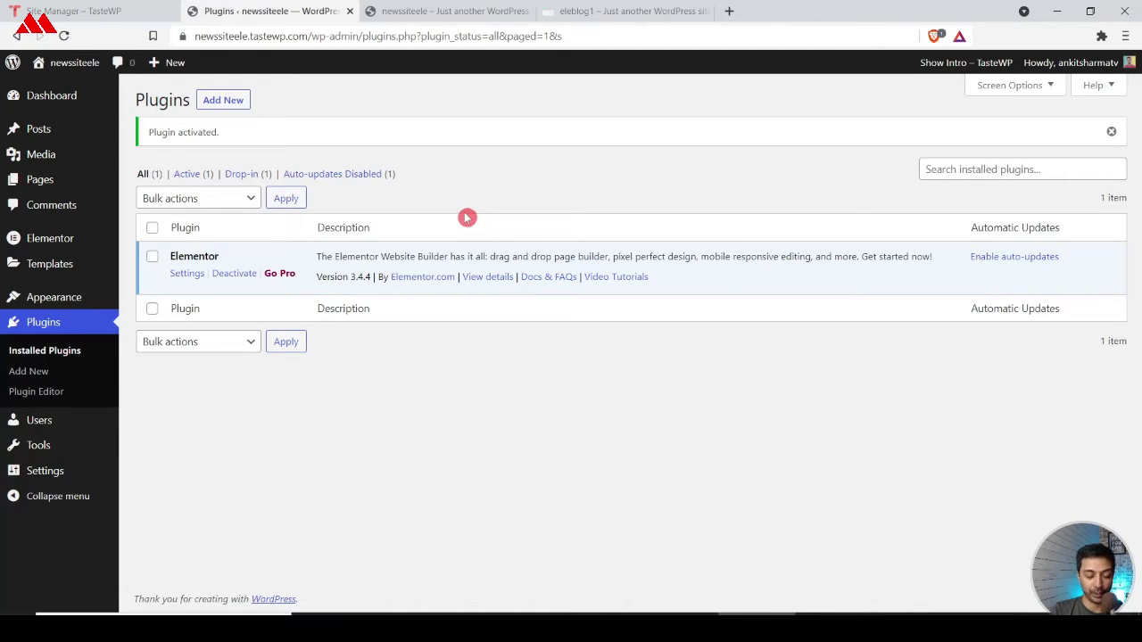
Step: Upload the elementor-pro-3.4.1 (2).zip plugin file, install it and activate the plugin
{"action": "left_click", "coordinate": [223, 100]}
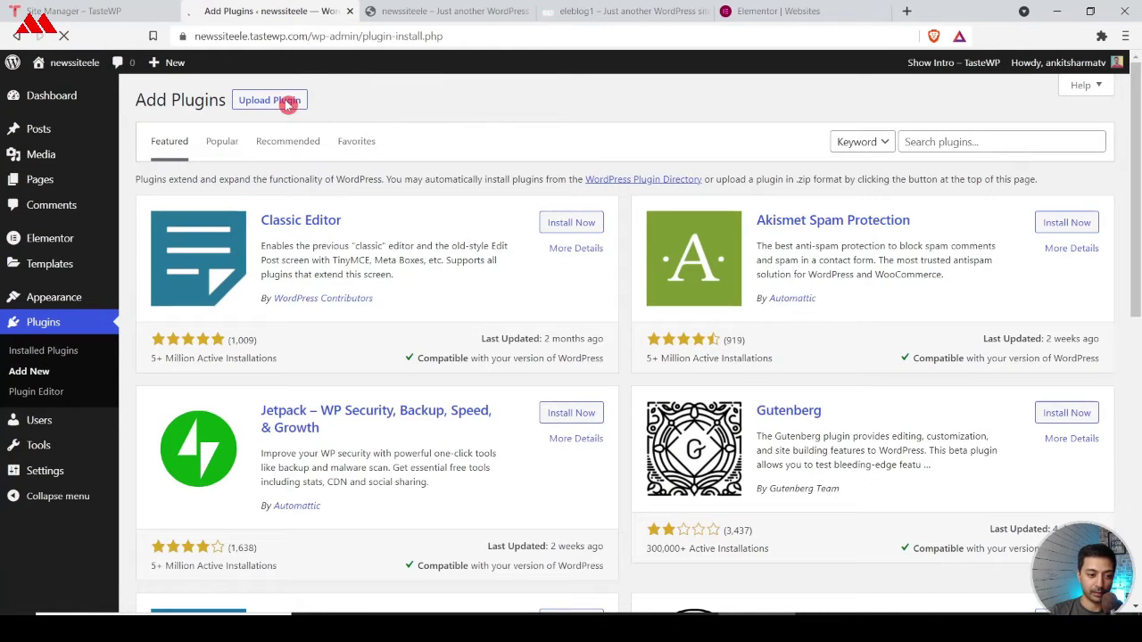
{"action": "left_click", "coordinate": [270, 100]}
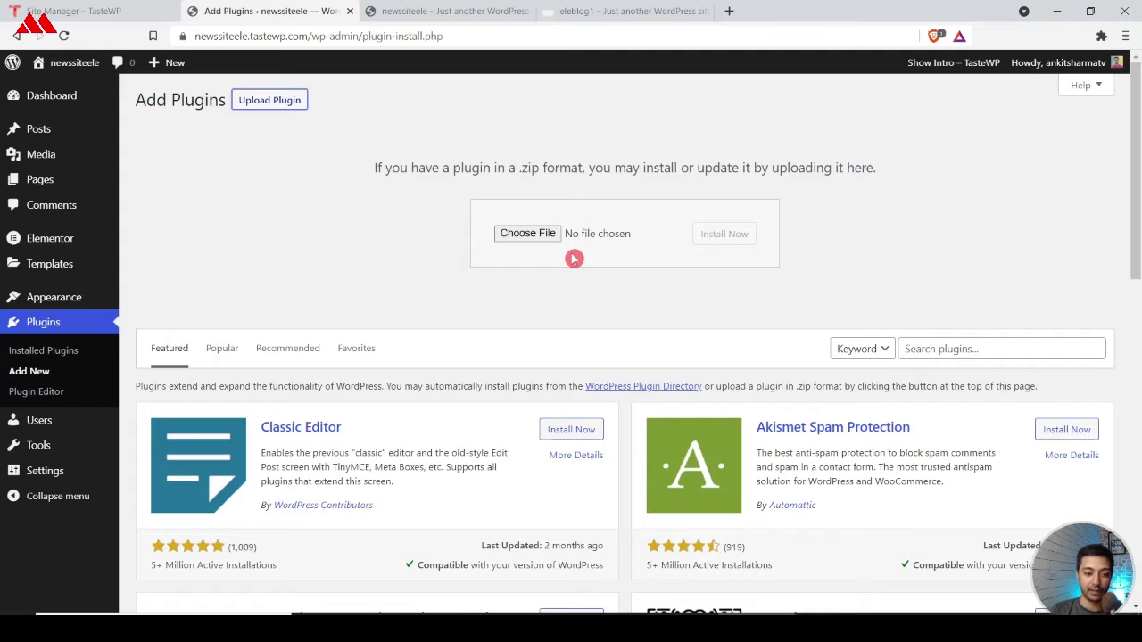
{"action": "left_click", "coordinate": [527, 233]}
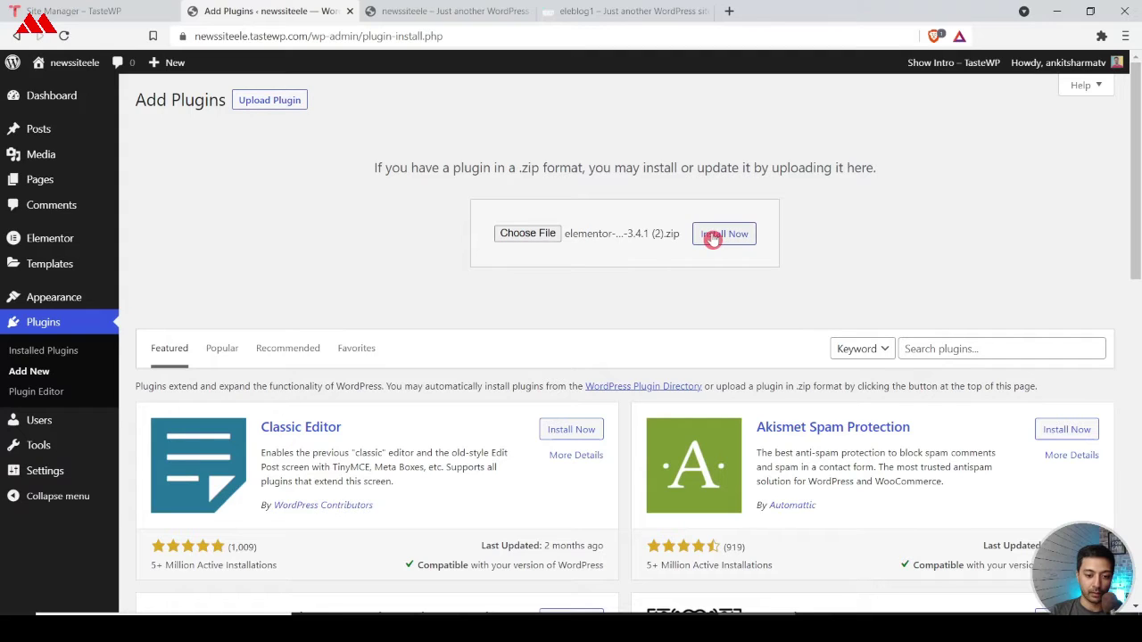
{"action": "left_click", "coordinate": [724, 234]}
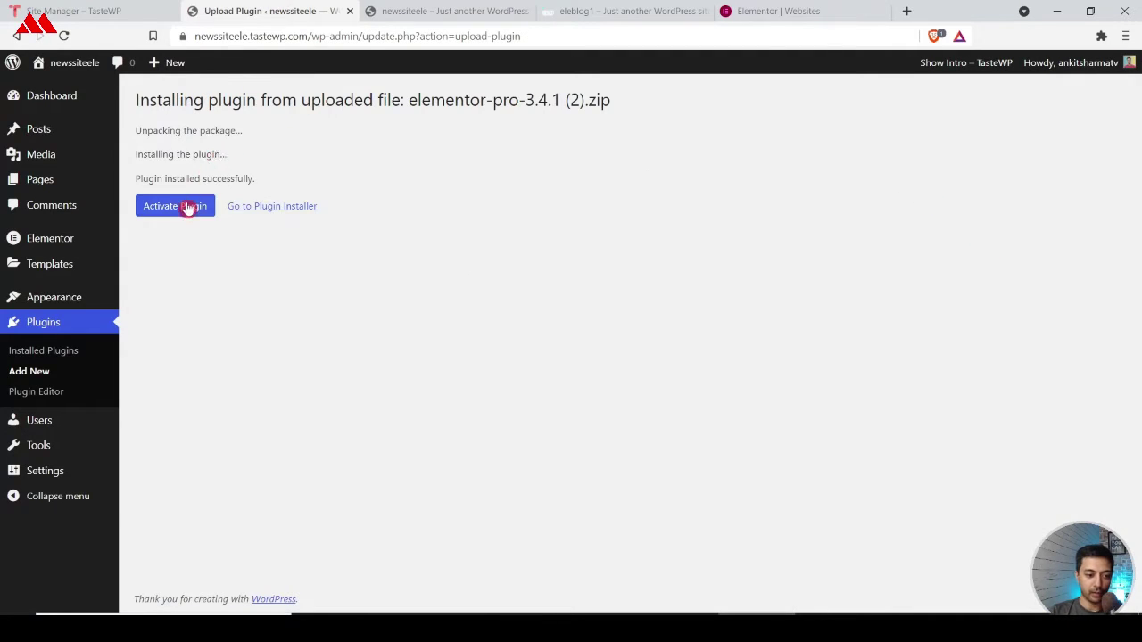
{"action": "left_click", "coordinate": [162, 208]}
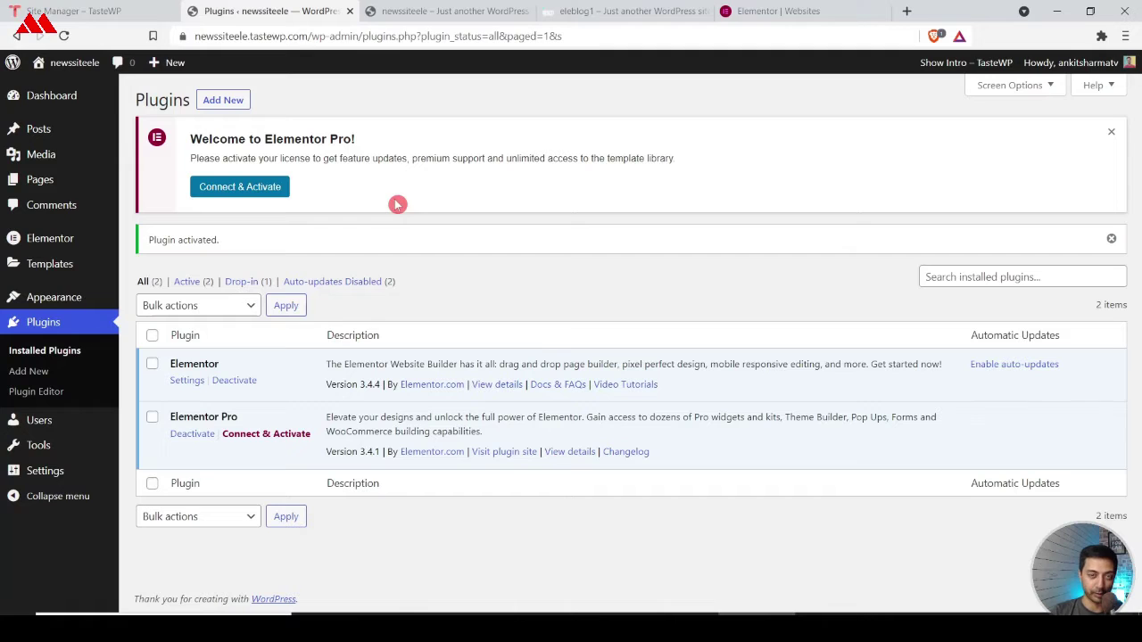
Step: Connect Elementor Pro to the Elementor account and activate its license, opting out of sharing plugin data
{"action": "left_click", "coordinate": [220, 187]}
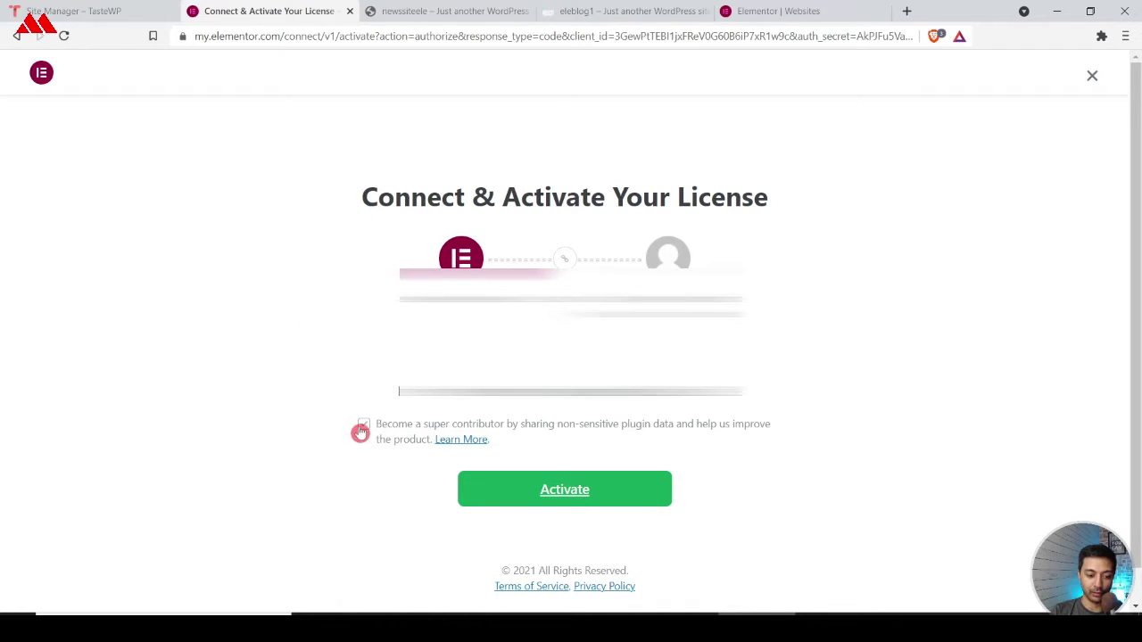
{"action": "left_click", "coordinate": [361, 431]}
{"action": "left_click", "coordinate": [565, 492]}
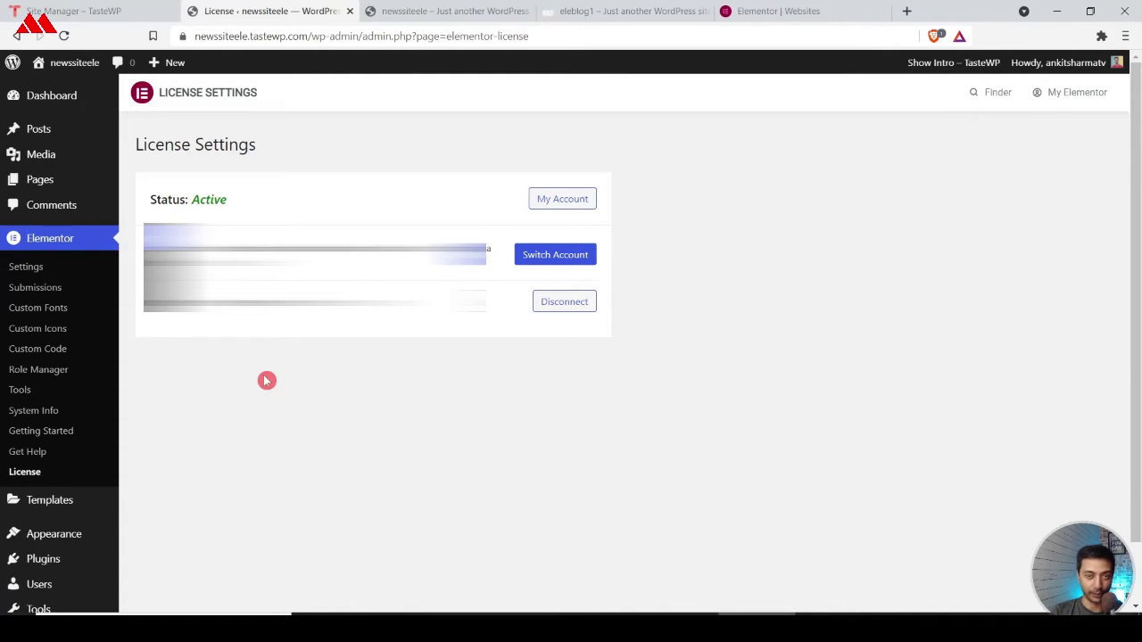
Step: From the list of all pages, view the existing Home page in a new tab and move that page to the trash
{"action": "left_click", "coordinate": [30, 111]}
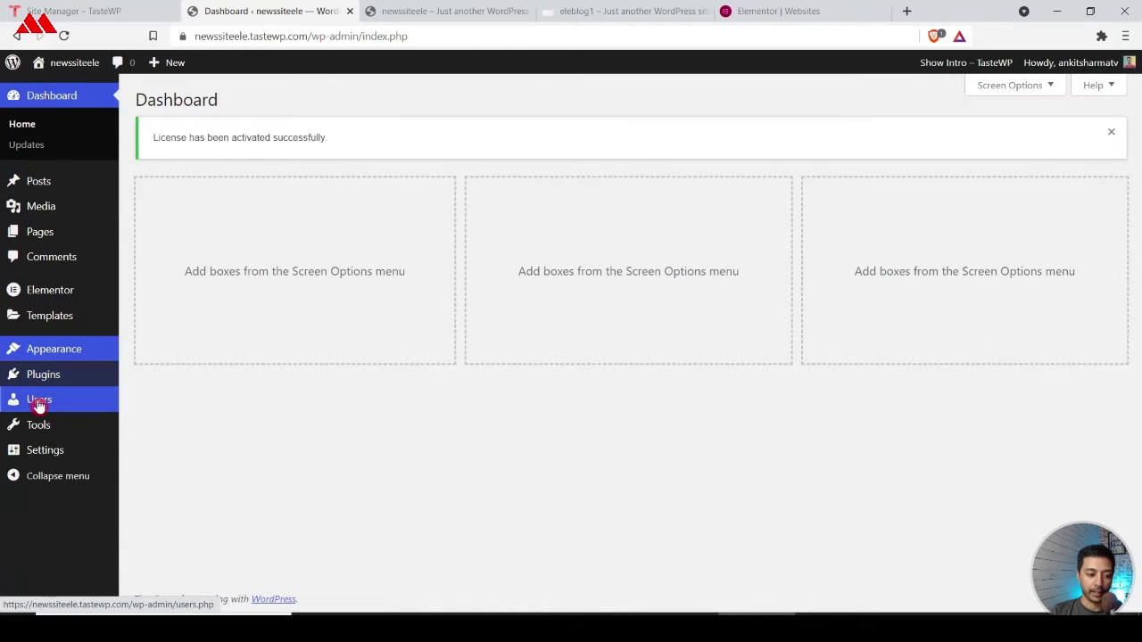
{"action": "mouse_move", "coordinate": [39, 197]}
{"action": "mouse_move", "coordinate": [30, 234]}
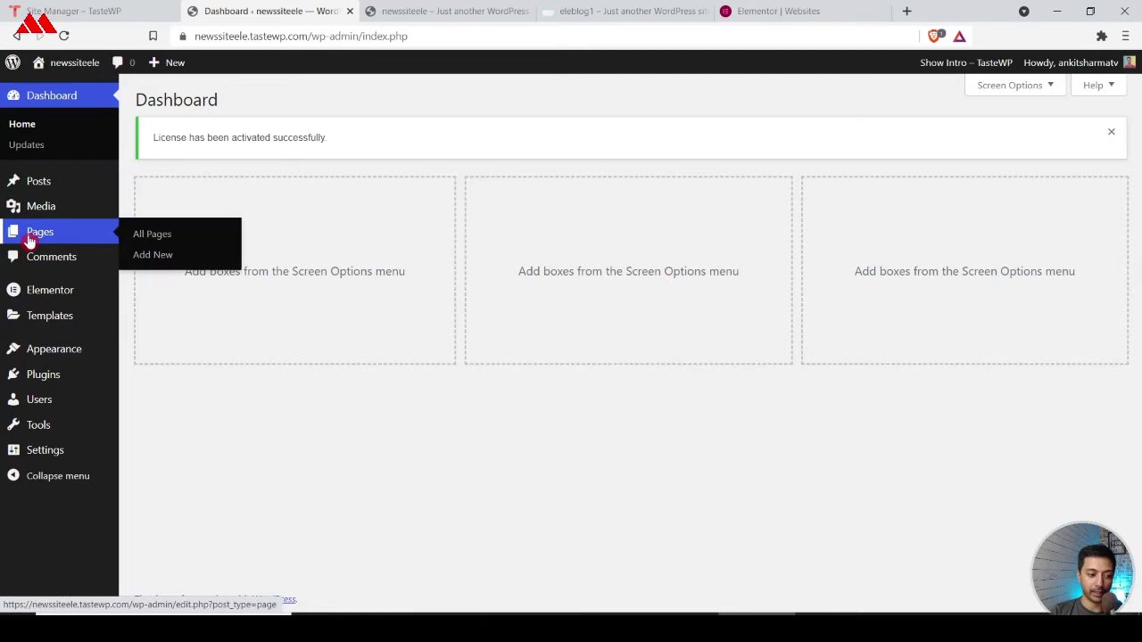
{"action": "left_click", "coordinate": [166, 242]}
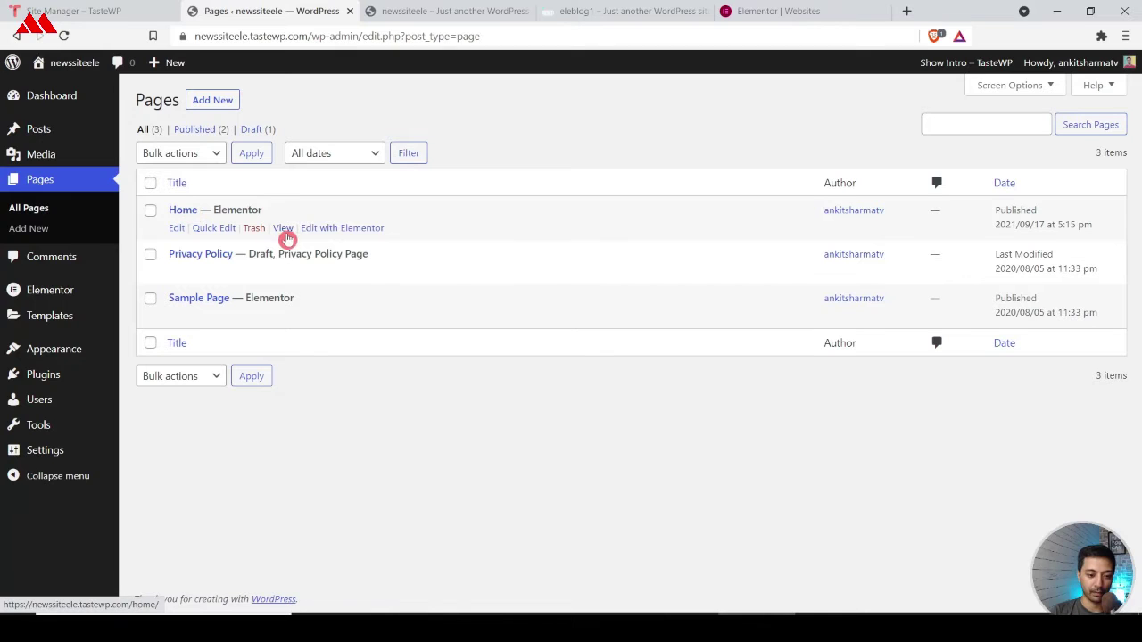
{"action": "right_click", "coordinate": [283, 231]}
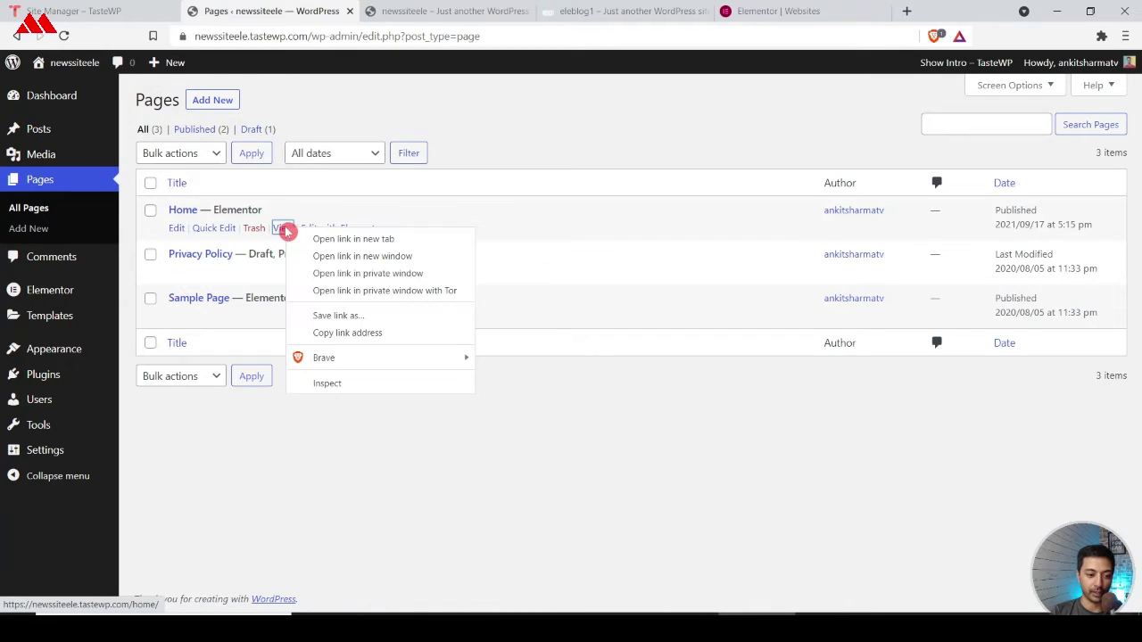
{"action": "left_click", "coordinate": [309, 240]}
{"action": "left_click", "coordinate": [419, 10]}
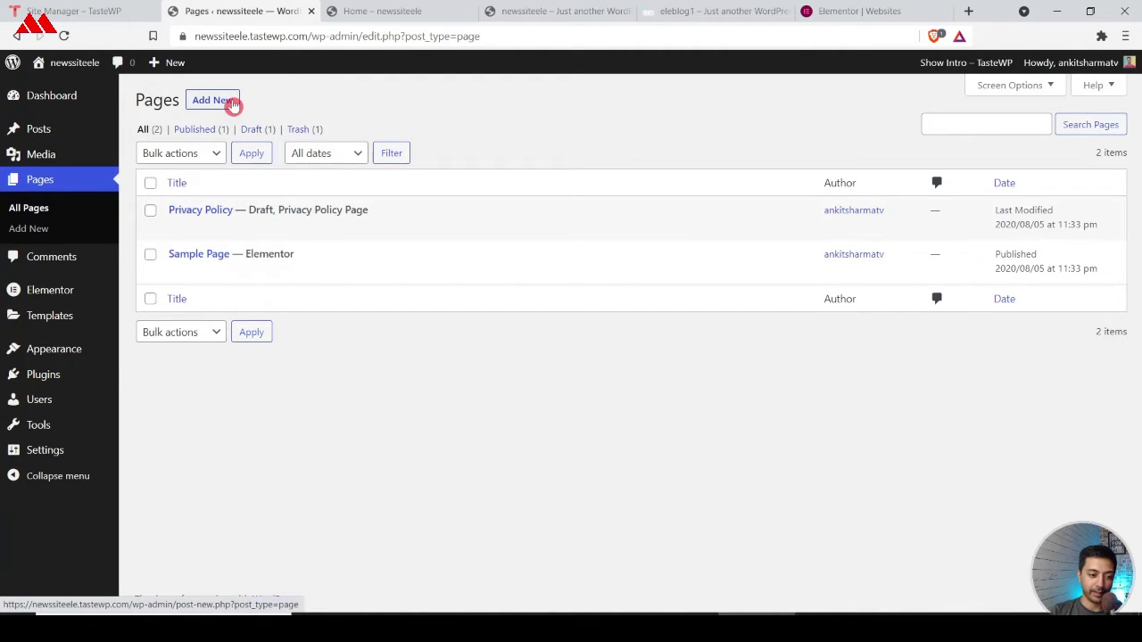
Step: Create a new page titled "homepage", dismissing the block editor's welcome guide
{"action": "left_click", "coordinate": [234, 104]}
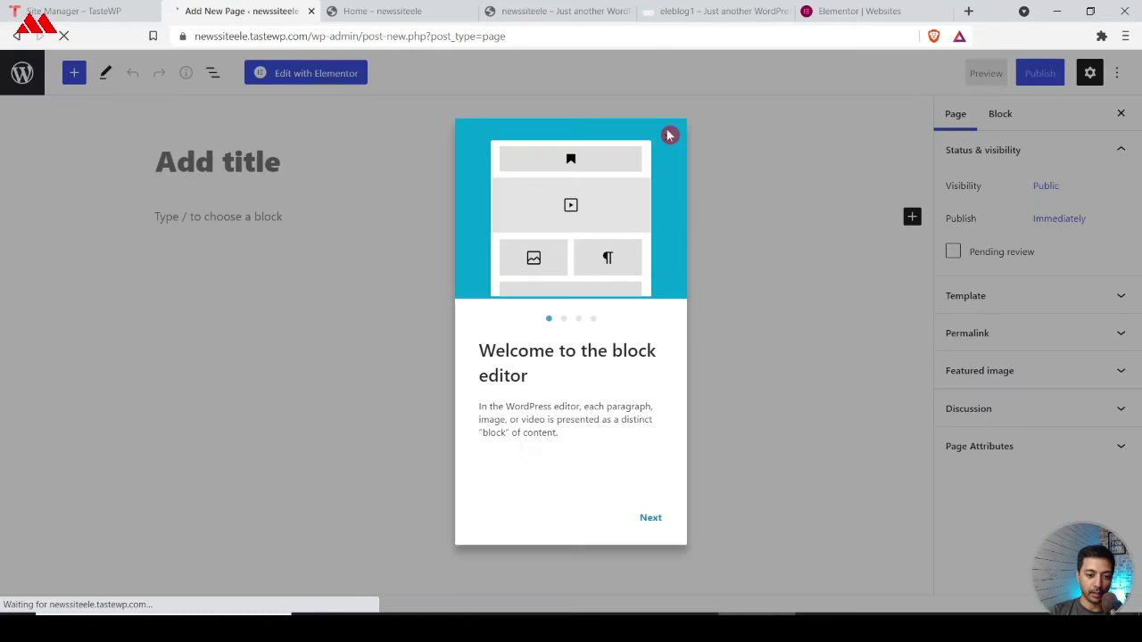
{"action": "left_click", "coordinate": [667, 133]}
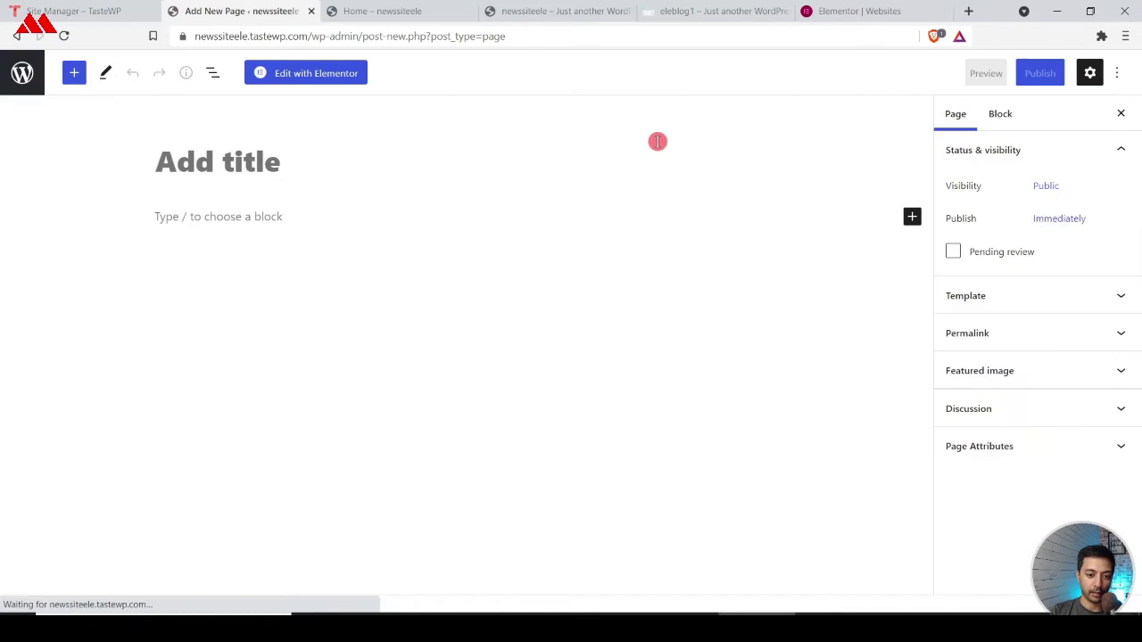
{"action": "left_click", "coordinate": [268, 165]}
{"action": "type", "text": "homepage"}
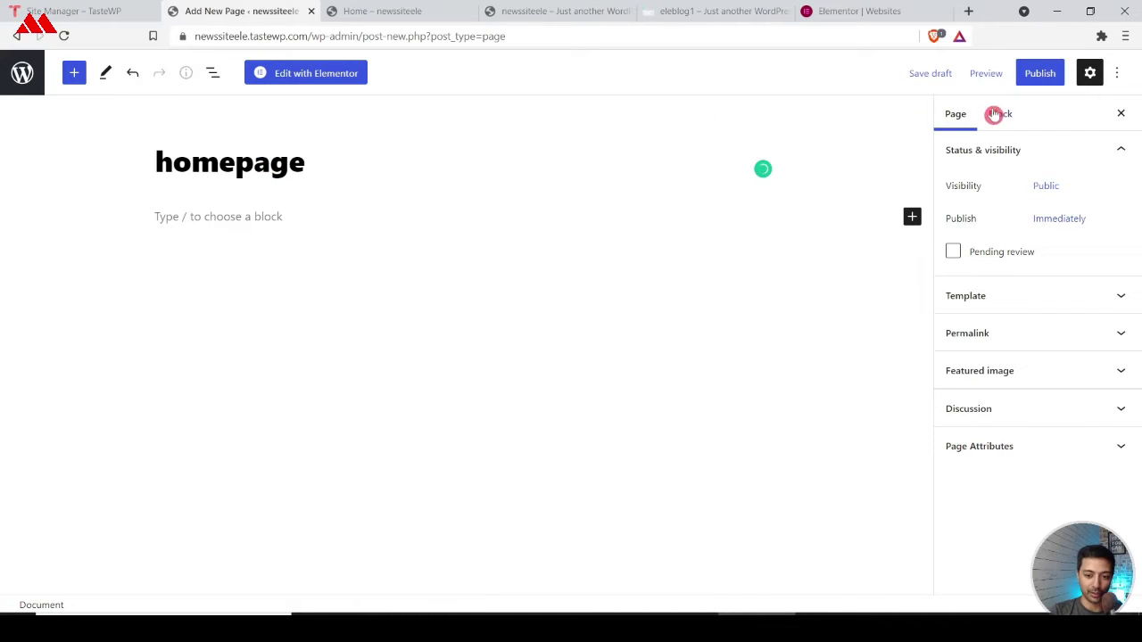
Step: Publish the homepage page and return to the list of all pages
{"action": "left_click", "coordinate": [1036, 76]}
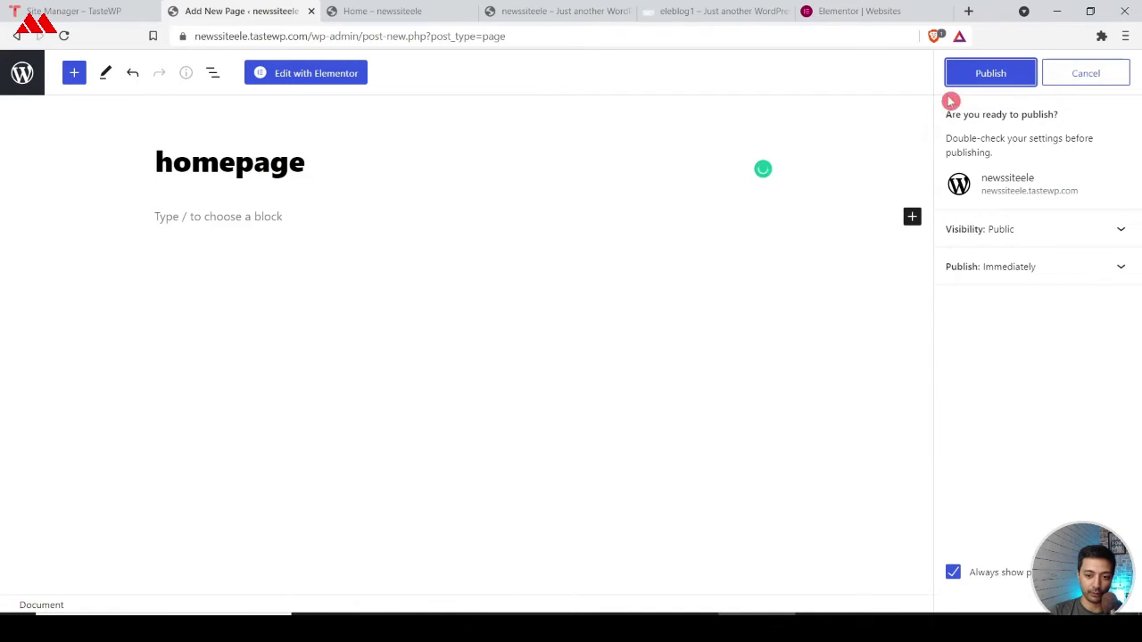
{"action": "left_click", "coordinate": [991, 77]}
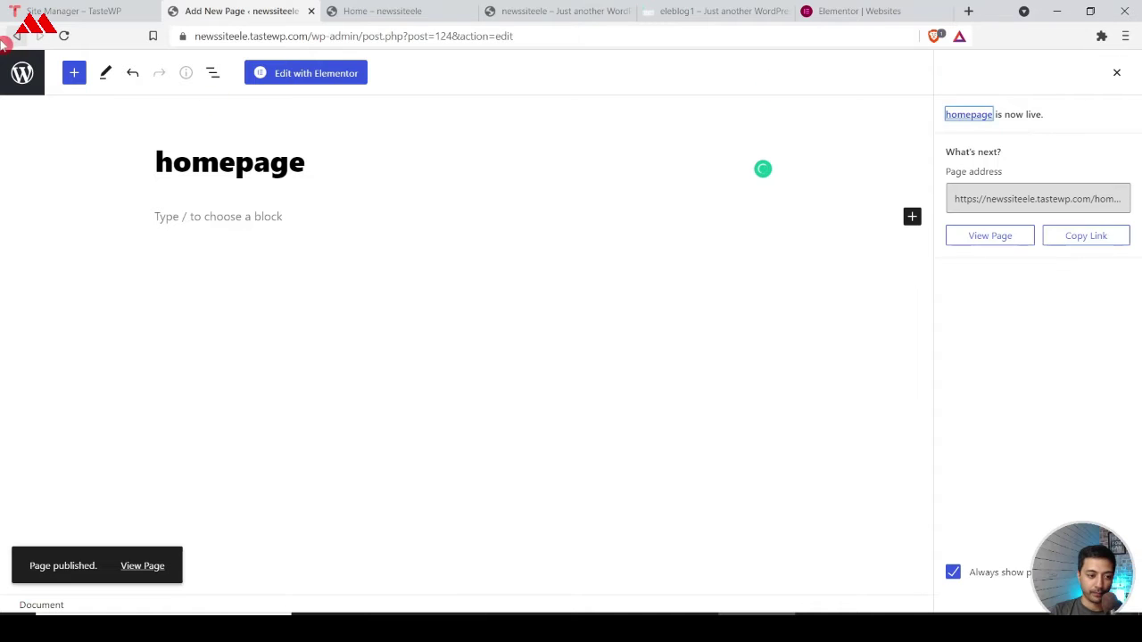
{"action": "left_click", "coordinate": [11, 80]}
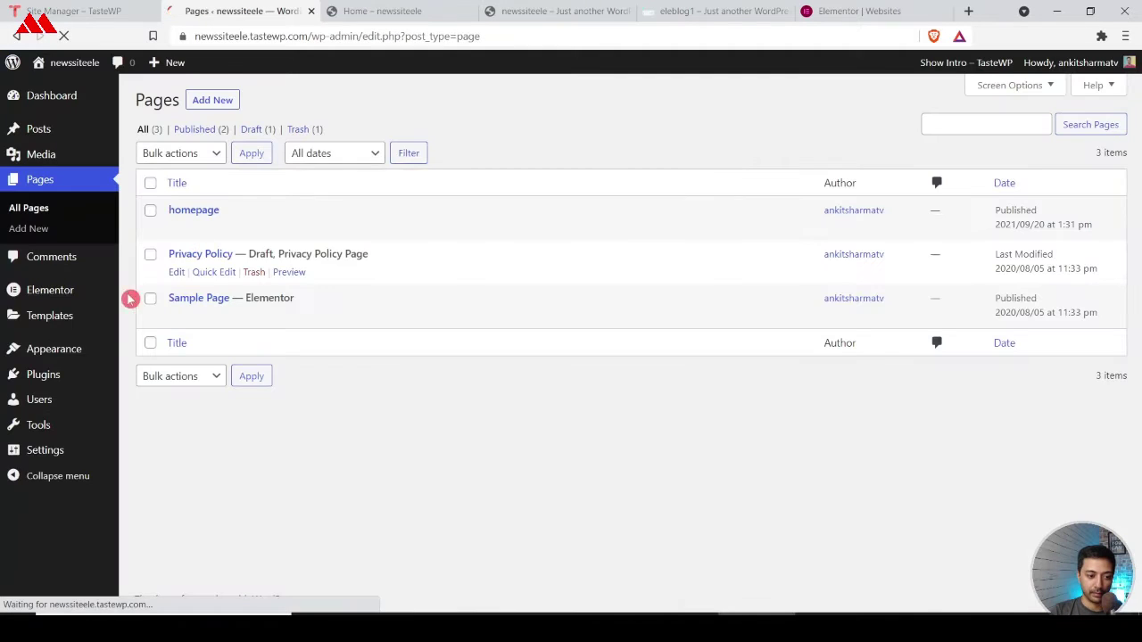
Step: Set the site's front page to a static page using "homepage" in the Reading settings and save the changes
{"action": "mouse_move", "coordinate": [5, 453]}
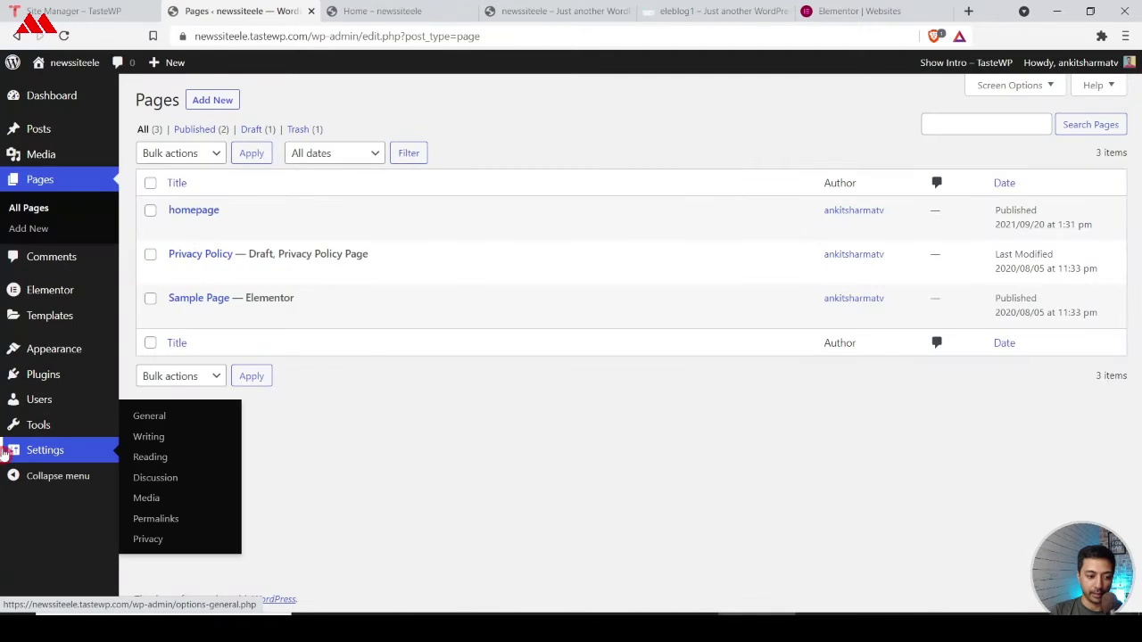
{"action": "left_click", "coordinate": [165, 461]}
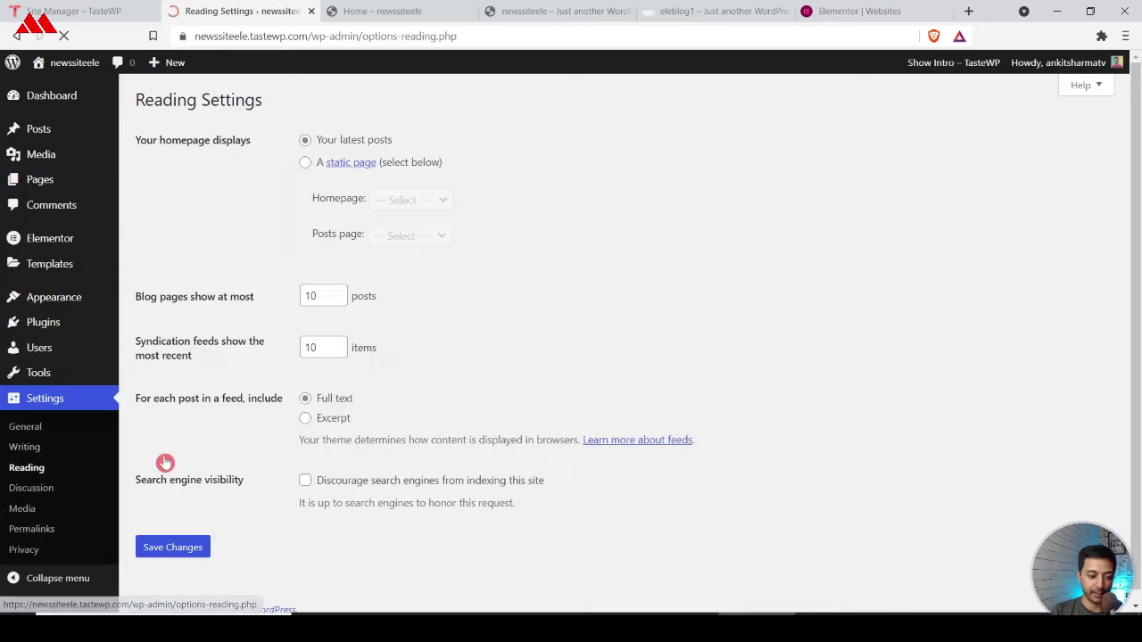
{"action": "left_click", "coordinate": [305, 165]}
{"action": "left_click", "coordinate": [395, 197]}
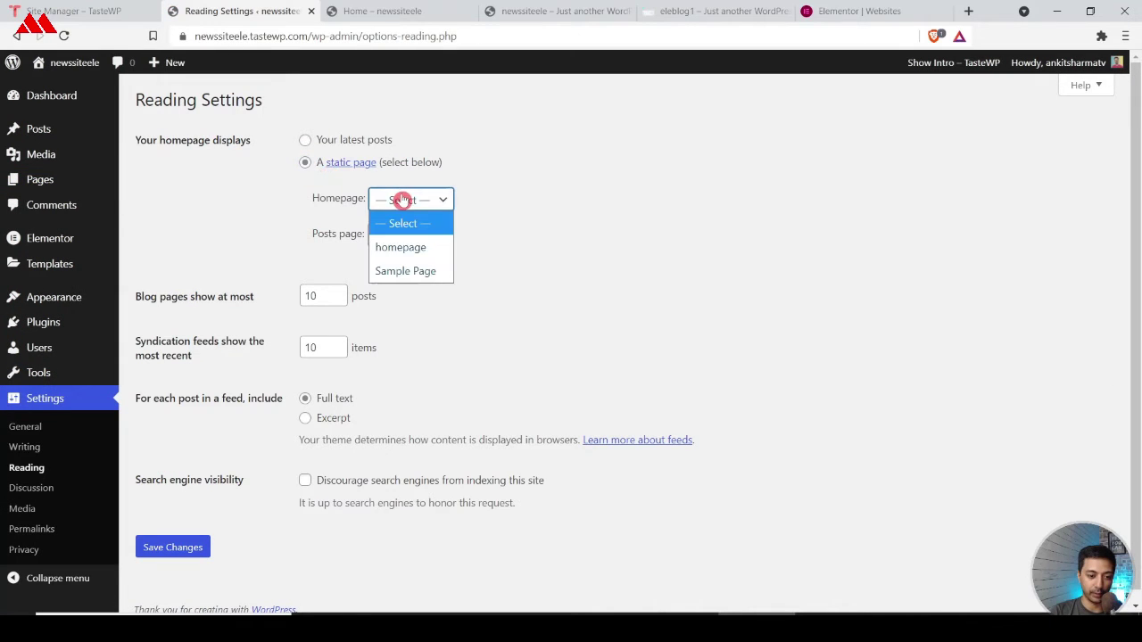
{"action": "left_click", "coordinate": [405, 254]}
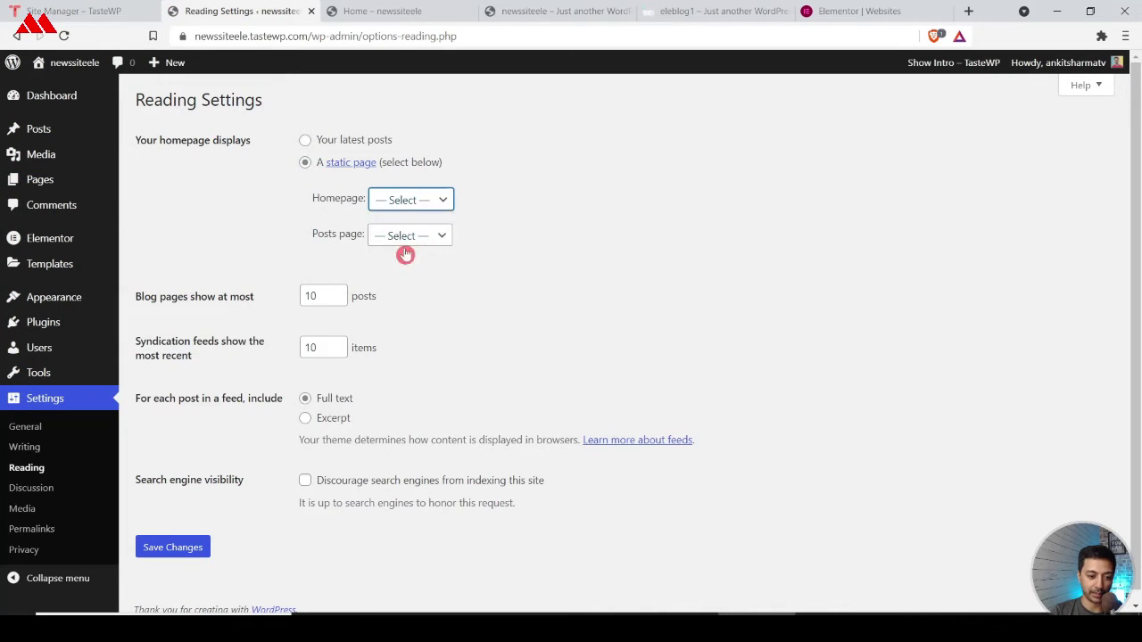
{"action": "left_click", "coordinate": [173, 547]}
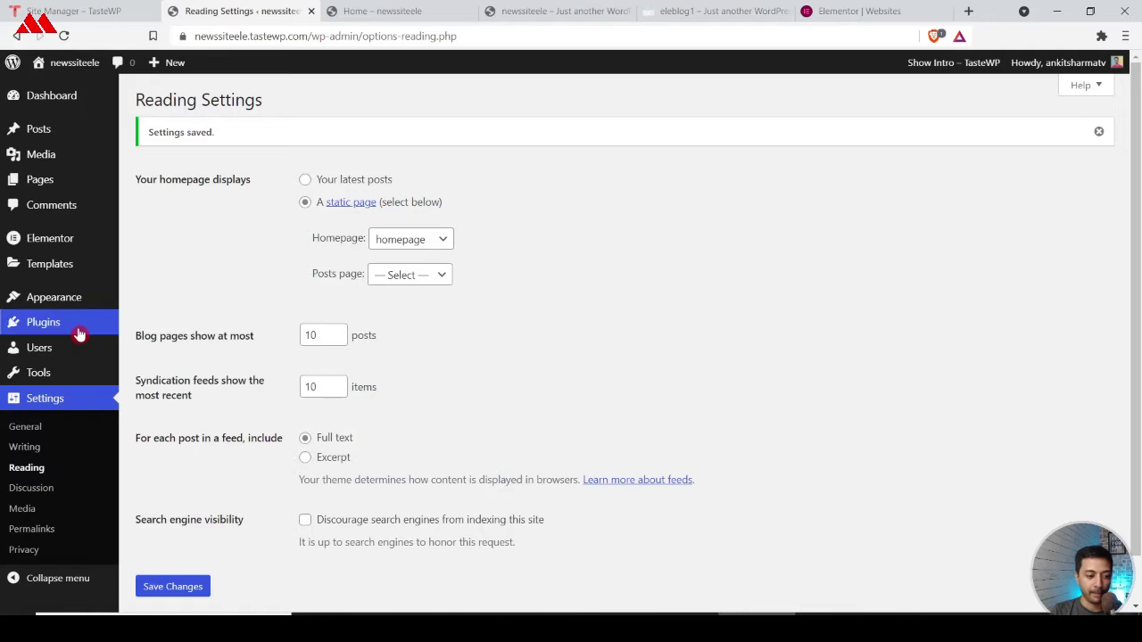
Step: Examine the category items and display settings of the navigation menu named top menu
{"action": "mouse_move", "coordinate": [43, 295]}
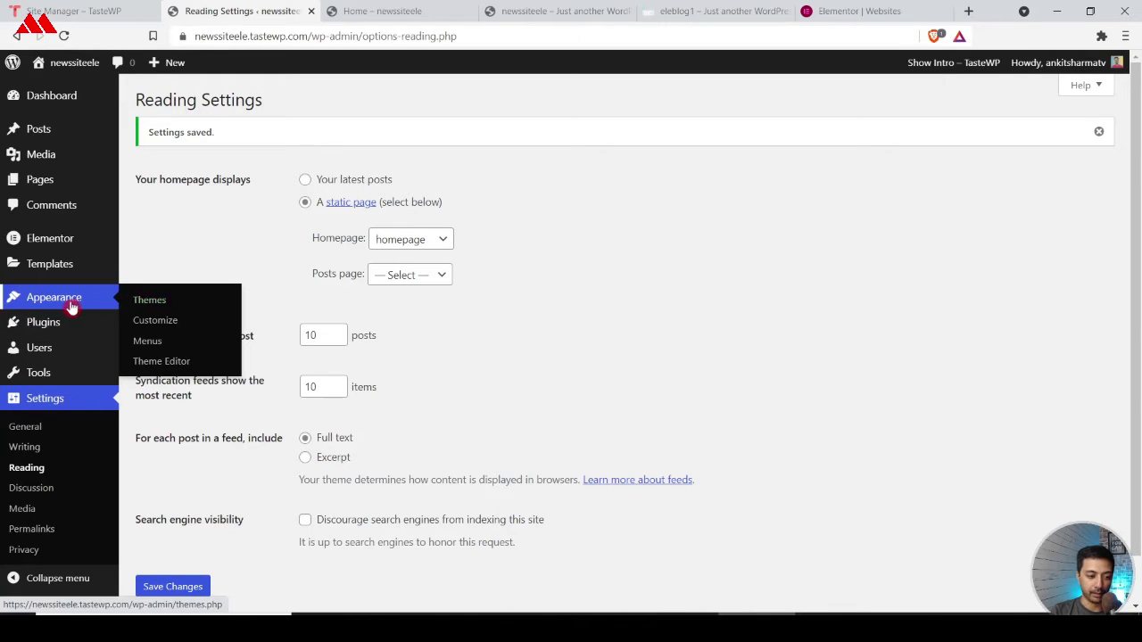
{"action": "left_click", "coordinate": [147, 341]}
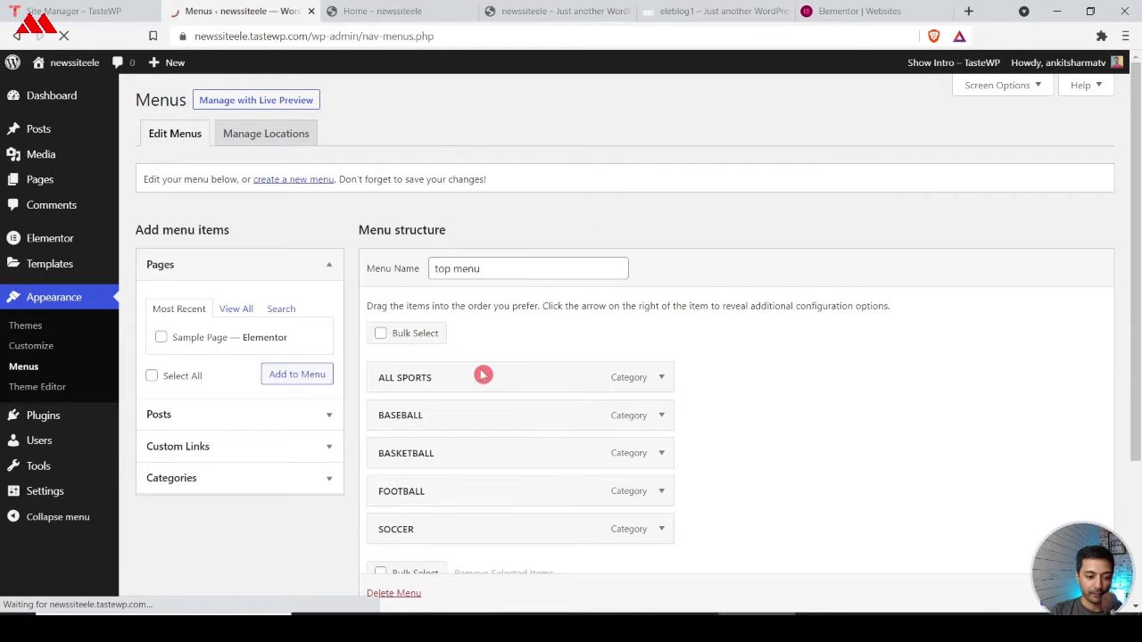
{"action": "scroll", "coordinate": [481, 373], "scroll_direction": "down", "scroll_amount": 2}
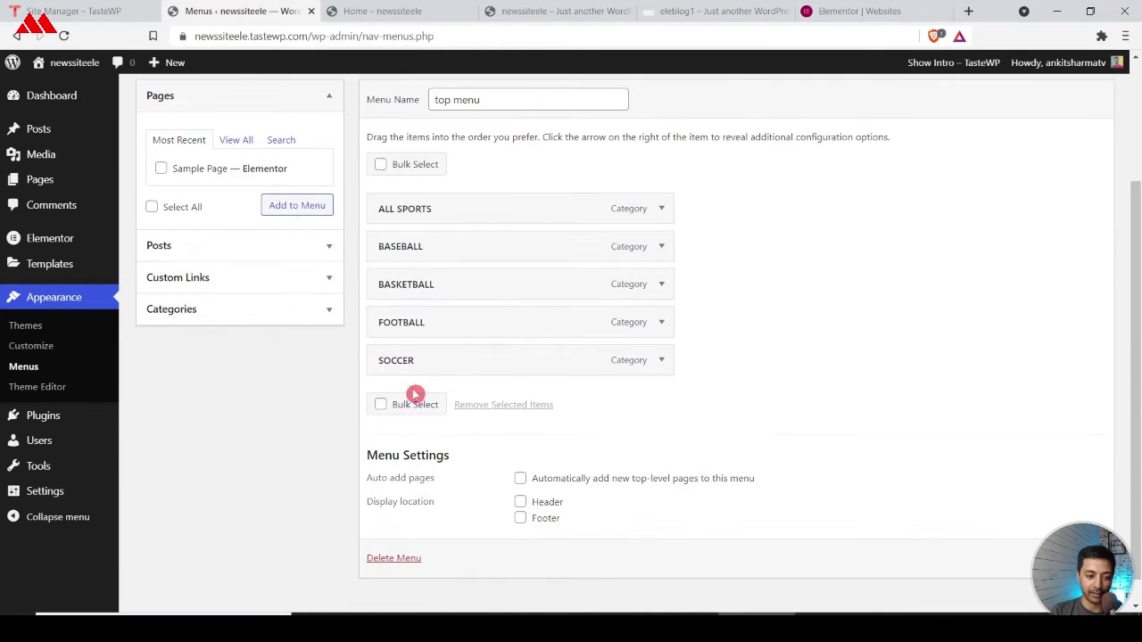
{"action": "left_click", "coordinate": [446, 210]}
Step: Look through the list of all posts and the list of post categories
{"action": "left_click", "coordinate": [796, 310]}
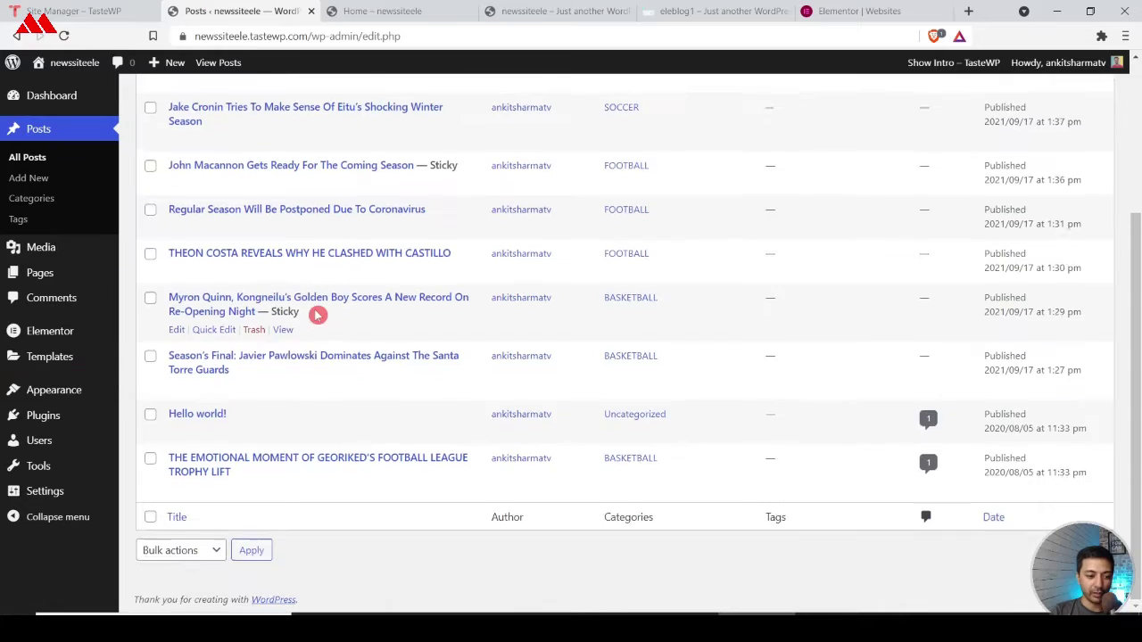
{"action": "scroll", "coordinate": [319, 315], "scroll_direction": "up", "scroll_amount": 3}
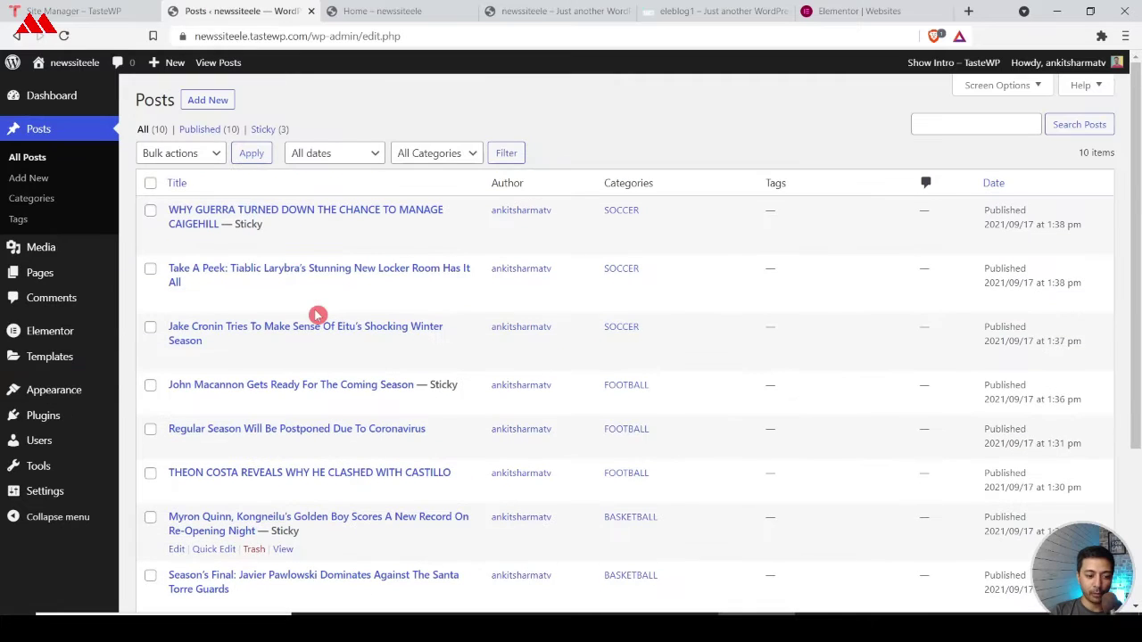
{"action": "left_click", "coordinate": [55, 200]}
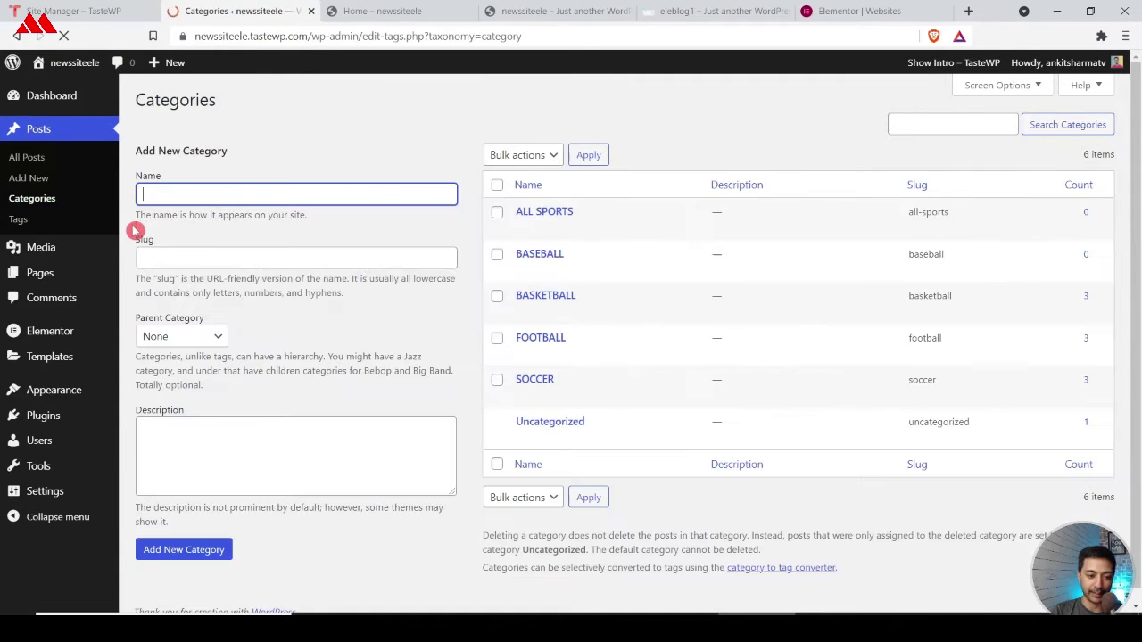
Step: Check the header menu on the eleblog1 reference site, close the Home page tab and return to the newssiteele dashboard
{"action": "left_click", "coordinate": [711, 11]}
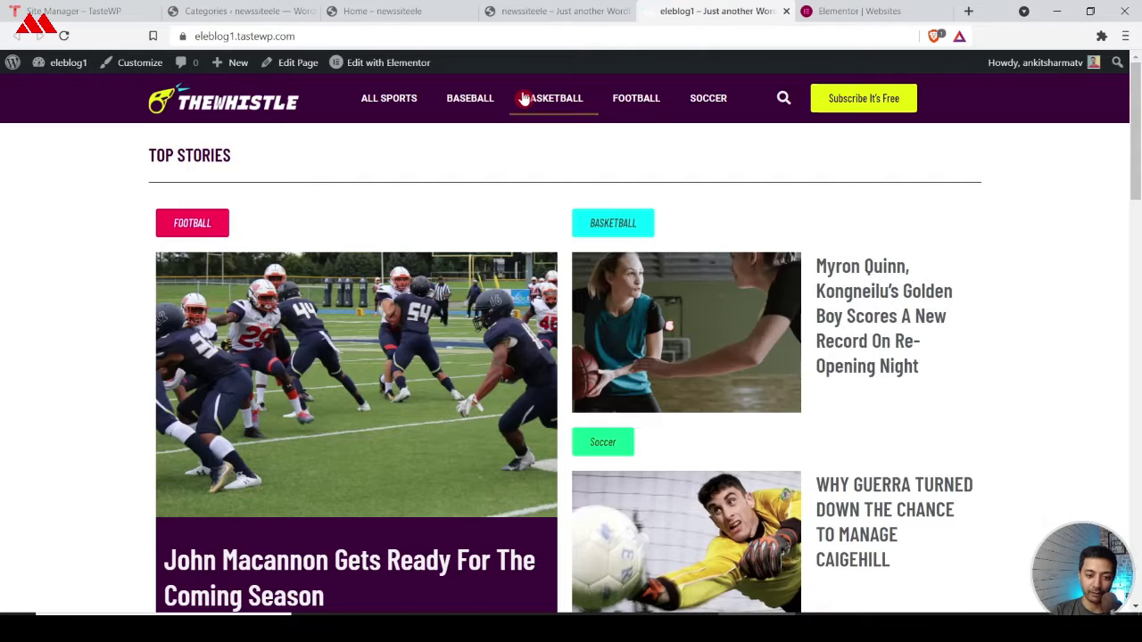
{"action": "left_click", "coordinate": [466, 10]}
{"action": "left_click", "coordinate": [250, 11]}
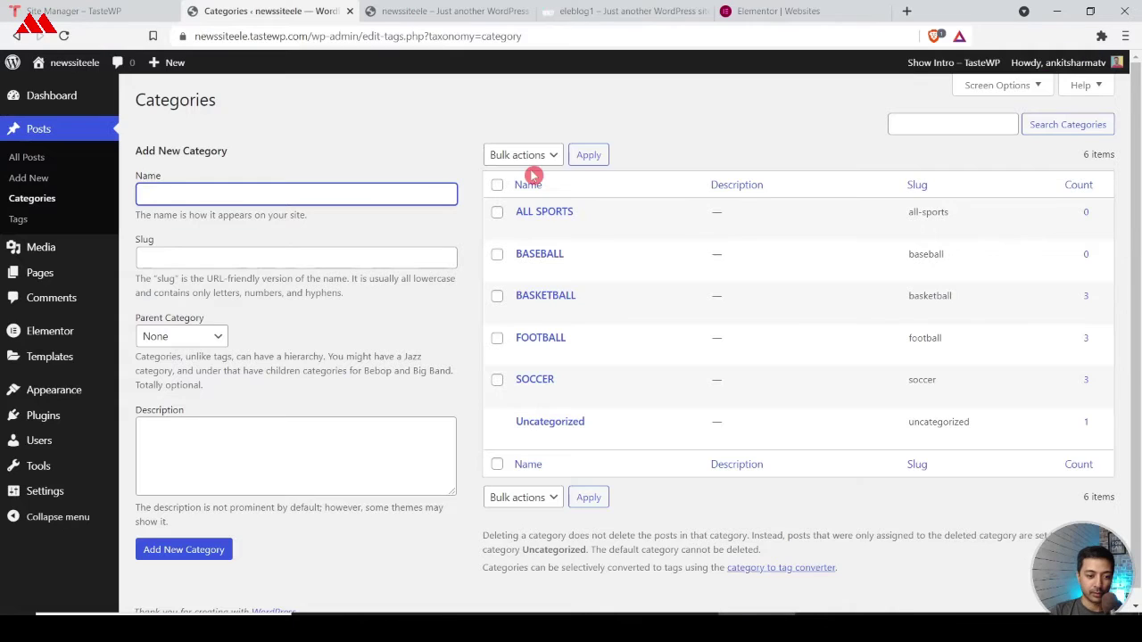
{"action": "left_click", "coordinate": [692, 105]}
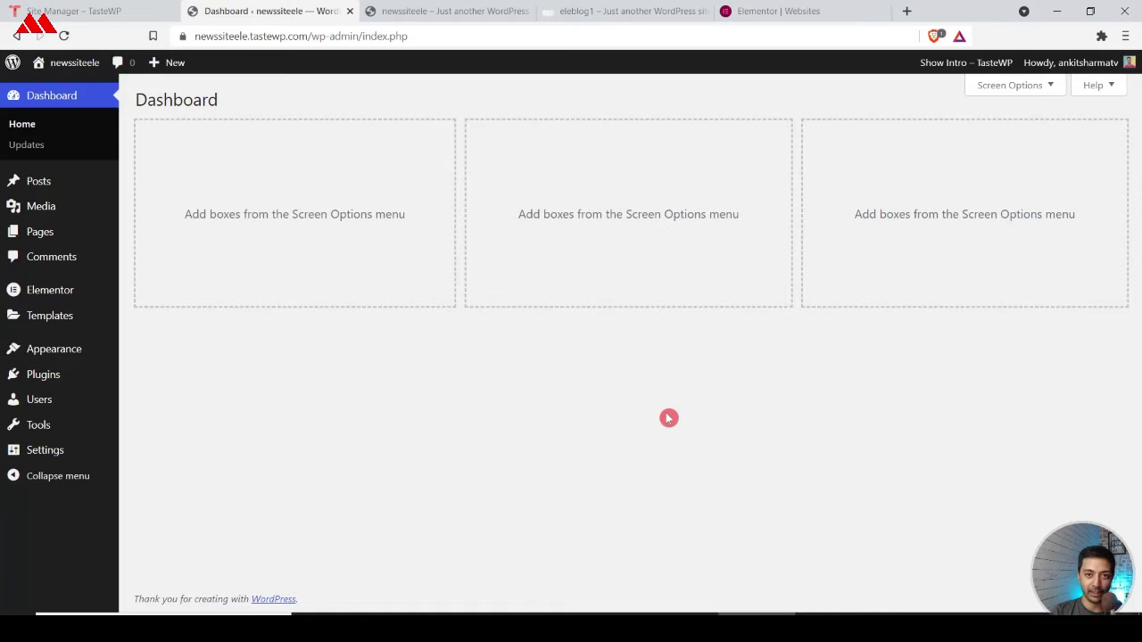
{"action": "left_click", "coordinate": [650, 12]}
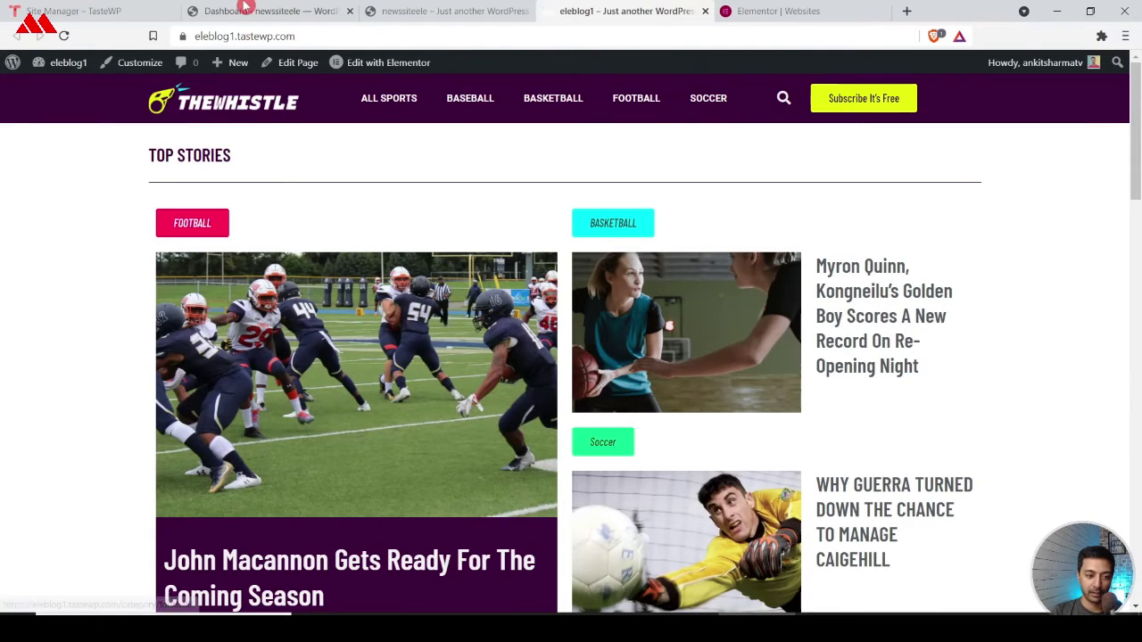
{"action": "left_click", "coordinate": [246, 7]}
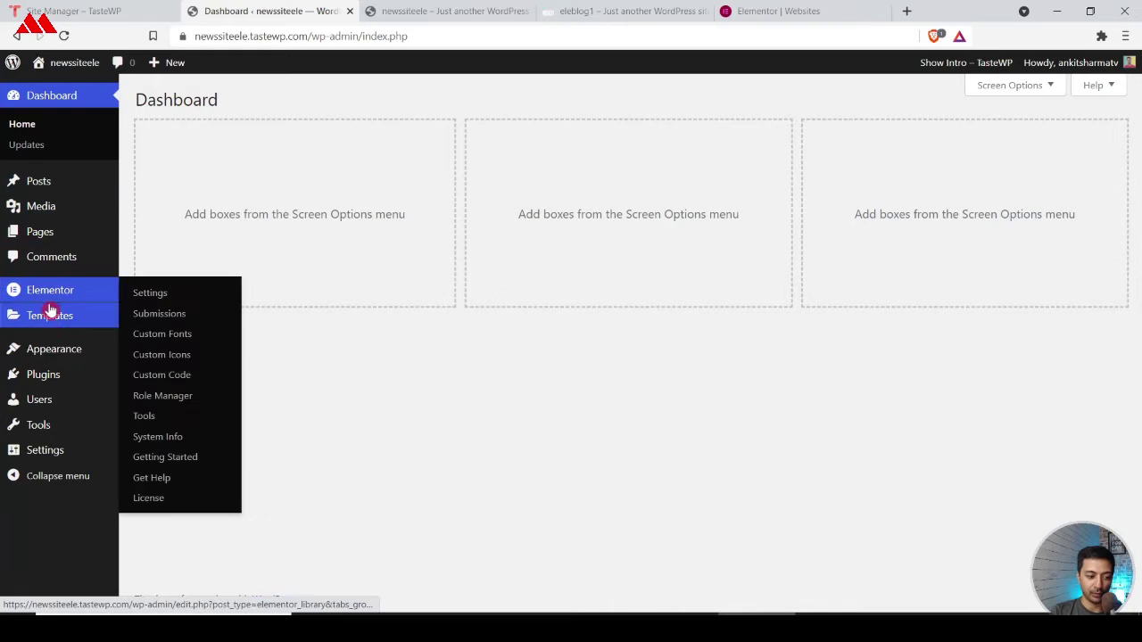
Step: Create a new Header template in the Theme Builder and dismiss the block library to start from blank
{"action": "mouse_move", "coordinate": [49, 321]}
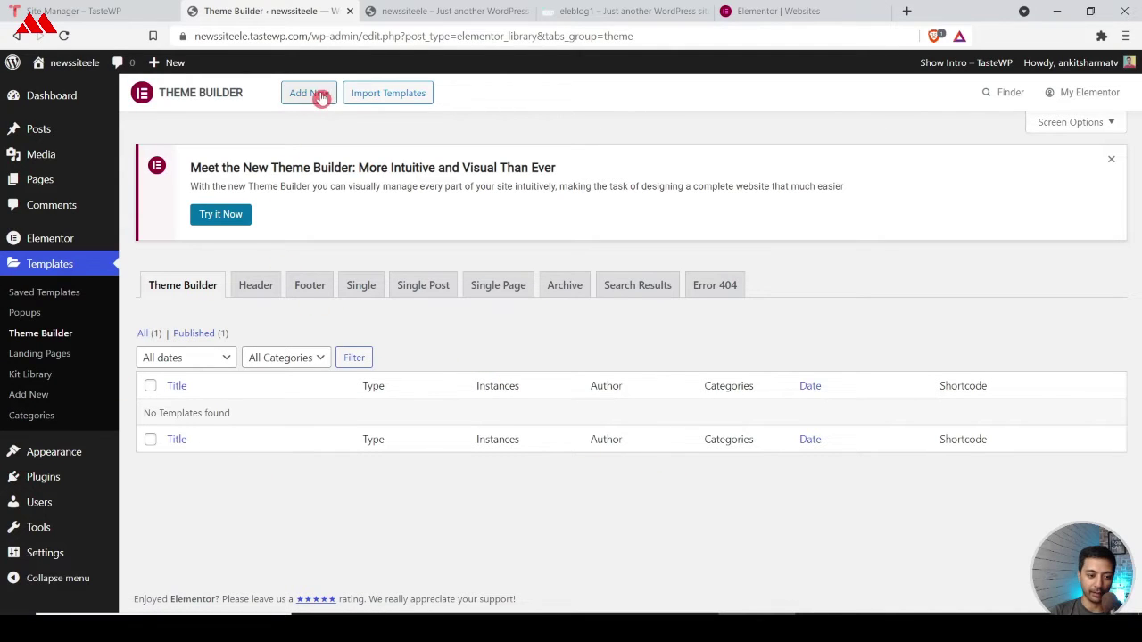
{"action": "left_click", "coordinate": [234, 219]}
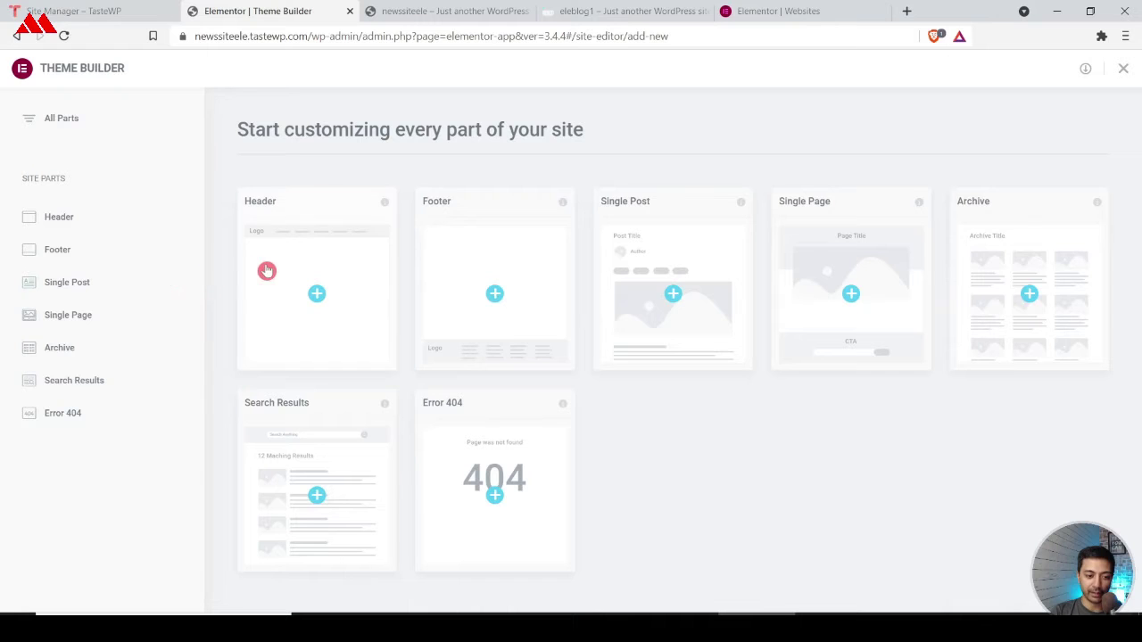
{"action": "left_click", "coordinate": [317, 296]}
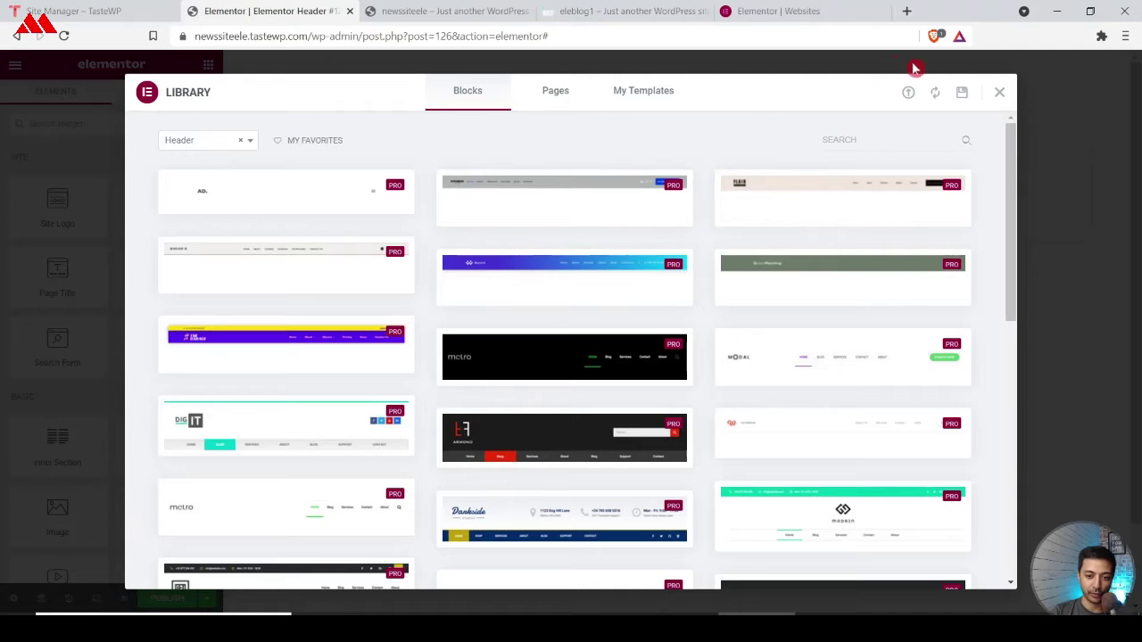
{"action": "left_click", "coordinate": [999, 93]}
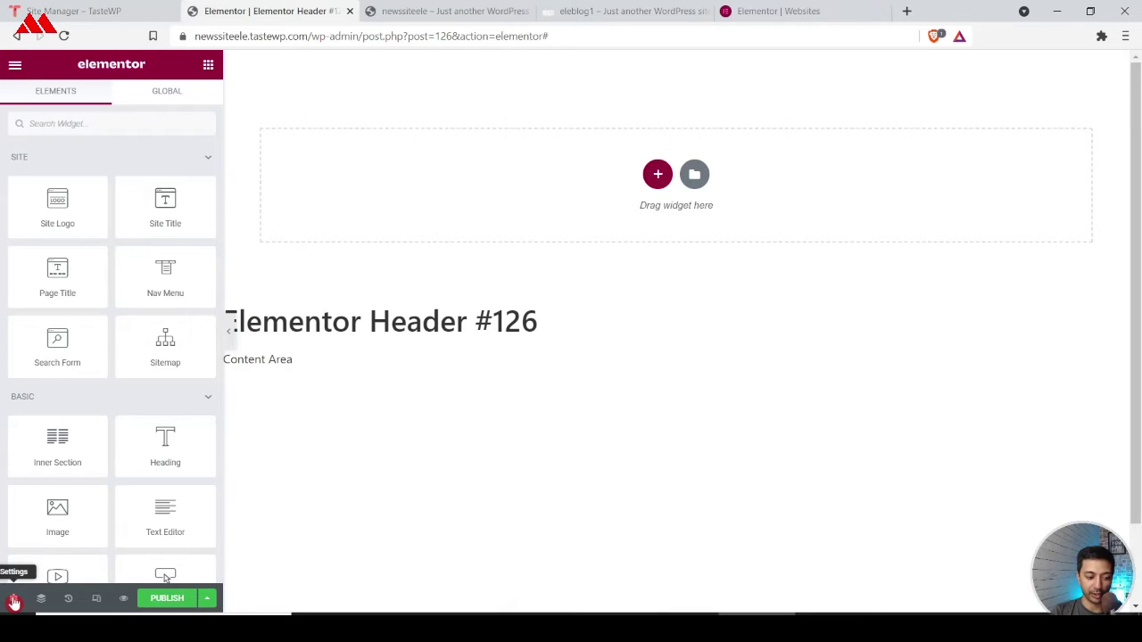
Step: Title the header template "Main blog header" in its settings and save it as a draft
{"action": "left_click", "coordinate": [13, 602]}
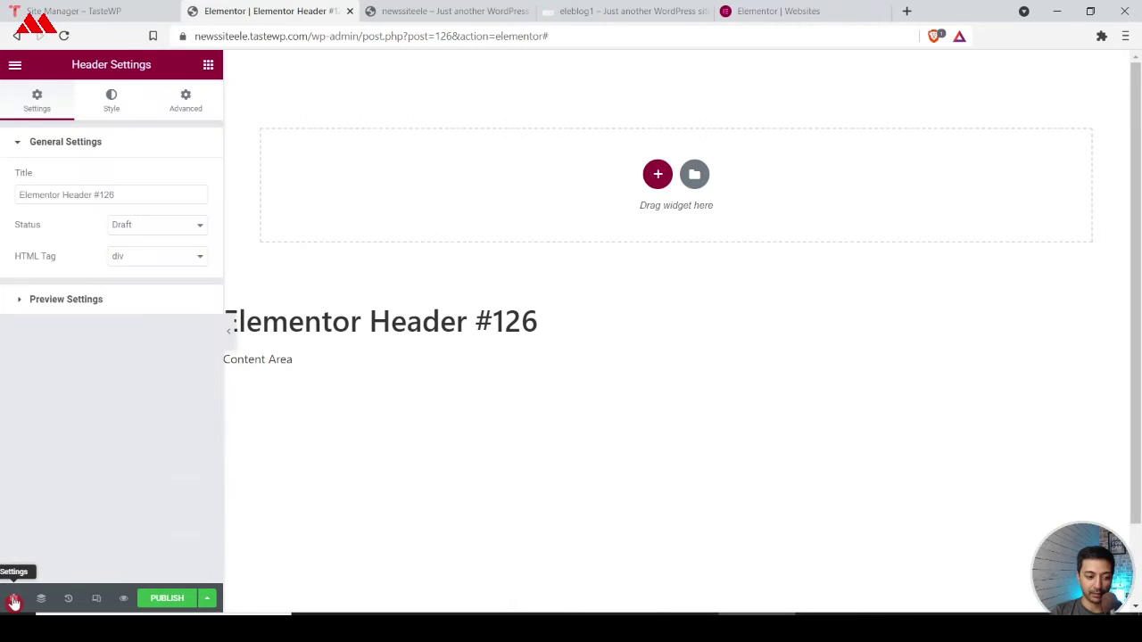
{"action": "triple_click", "coordinate": [139, 196]}
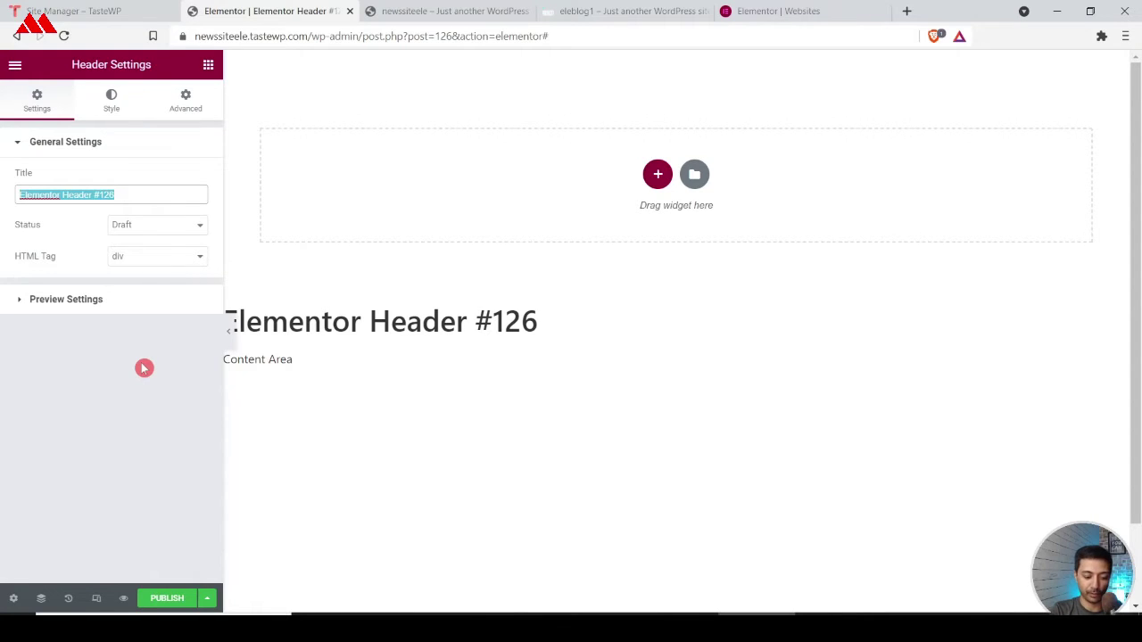
{"action": "type", "text": "Main"}
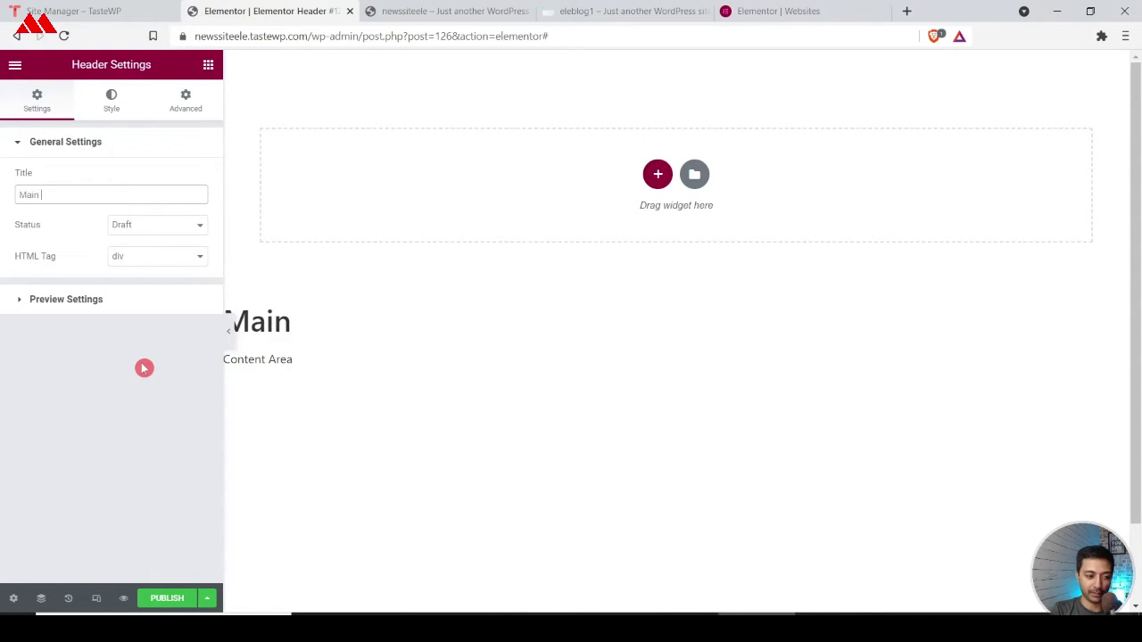
{"action": "type", "text": " blog h"}
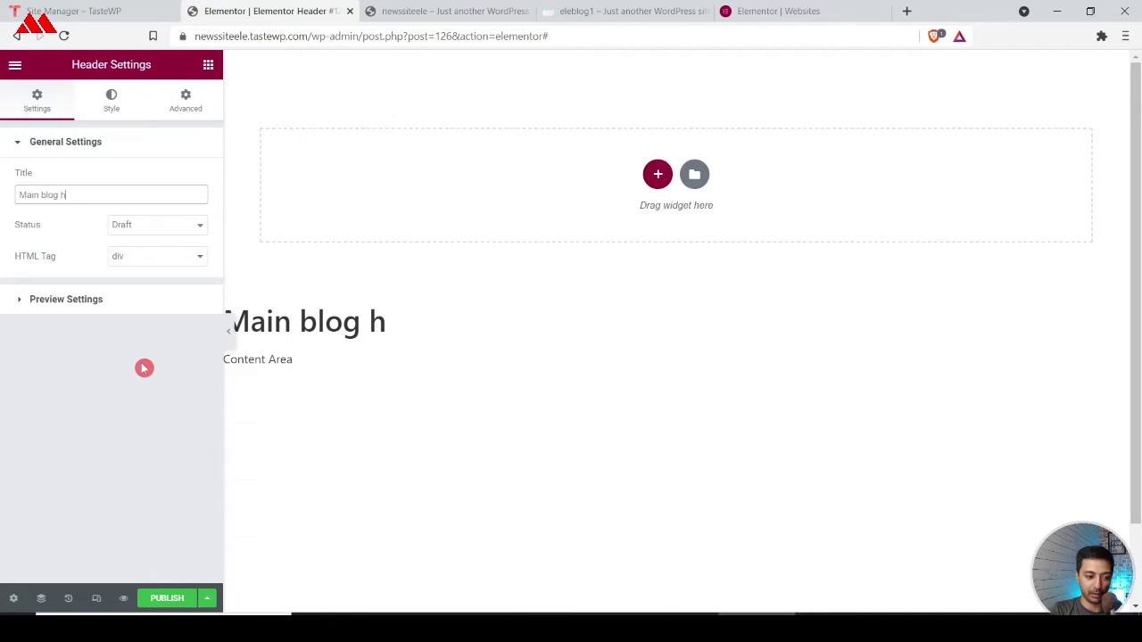
{"action": "type", "text": "eader"}
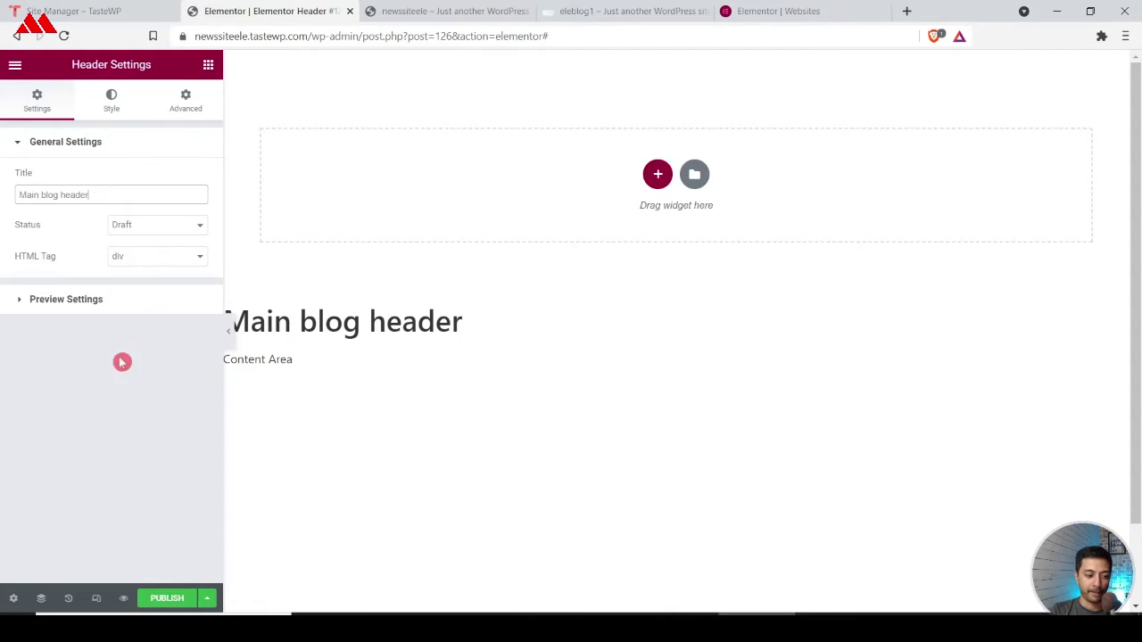
{"action": "left_click", "coordinate": [208, 603]}
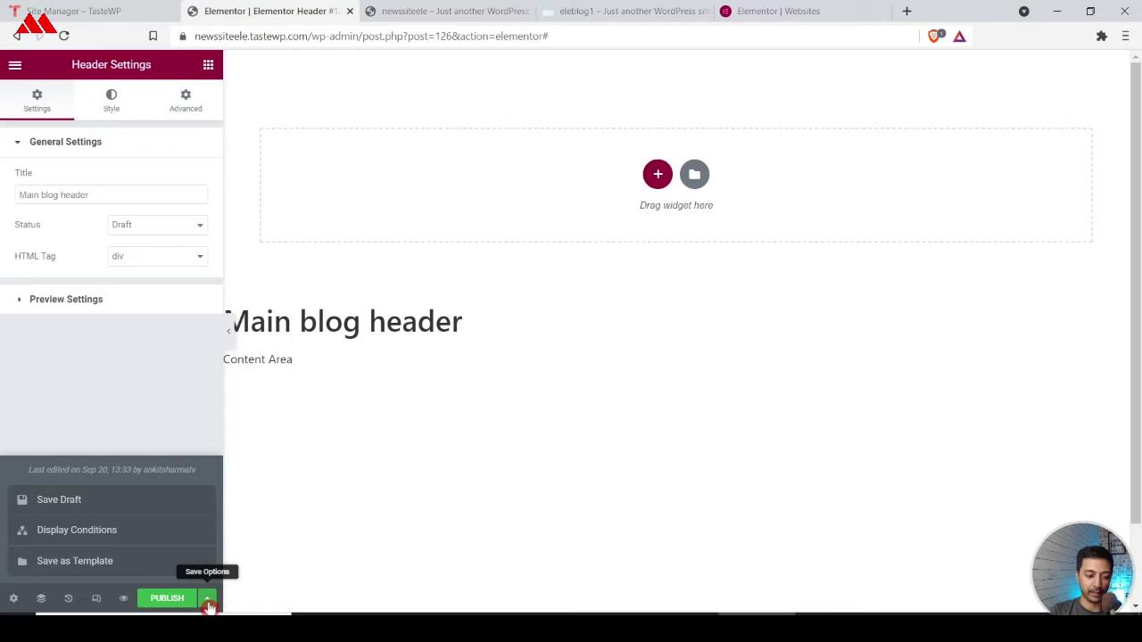
{"action": "left_click", "coordinate": [89, 502]}
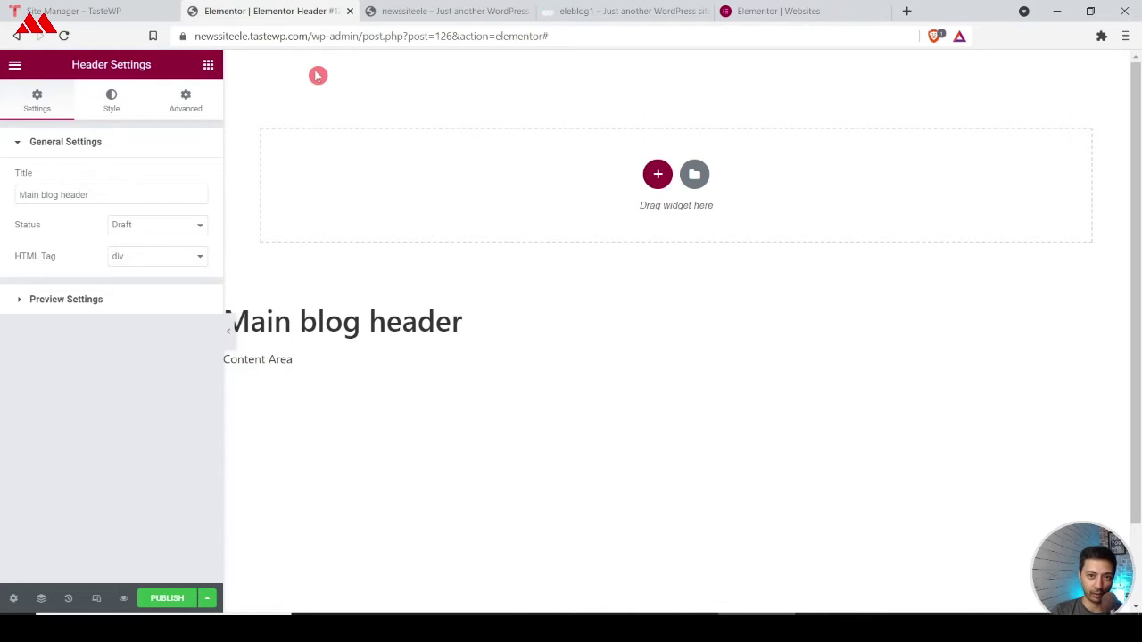
Step: Open the Global Colors in the newssiteele site settings from the header template's editor
{"action": "left_click", "coordinate": [16, 67]}
{"action": "left_click", "coordinate": [64, 143]}
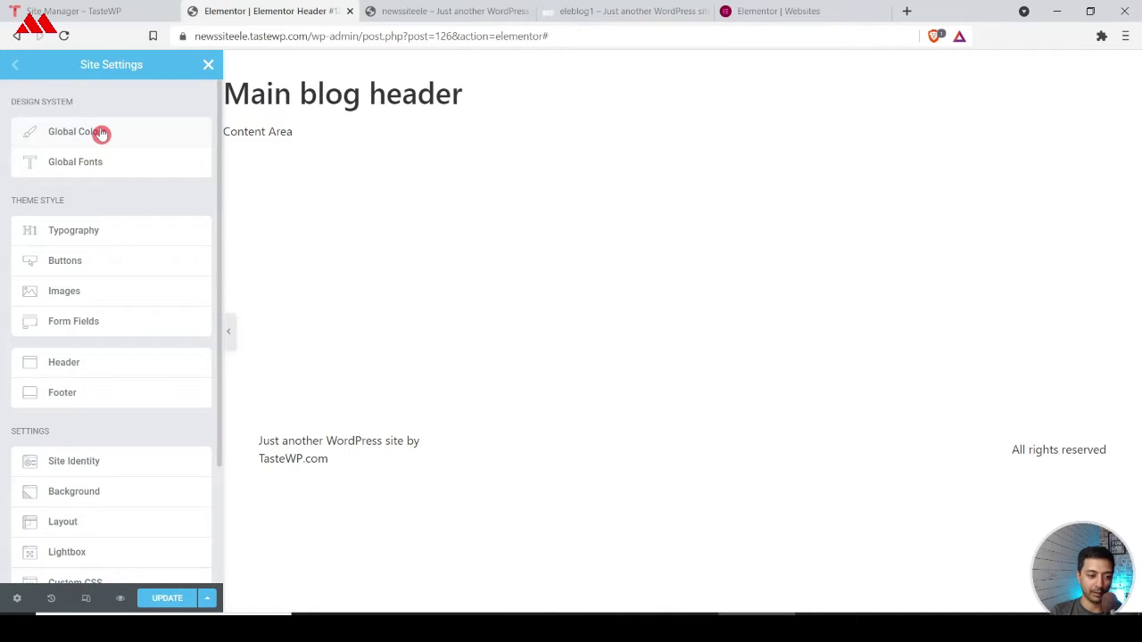
{"action": "left_click", "coordinate": [101, 132]}
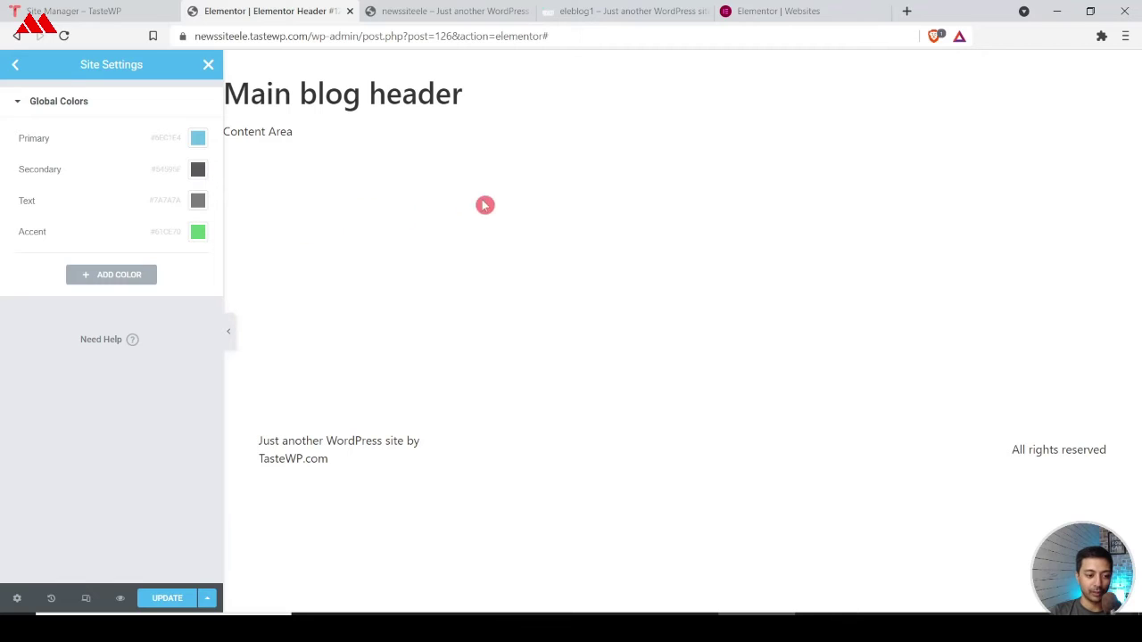
Step: Open the eleblog1 homepage in the Elementor editor and examine its Global Colors alongside the page design
{"action": "left_click", "coordinate": [615, 9]}
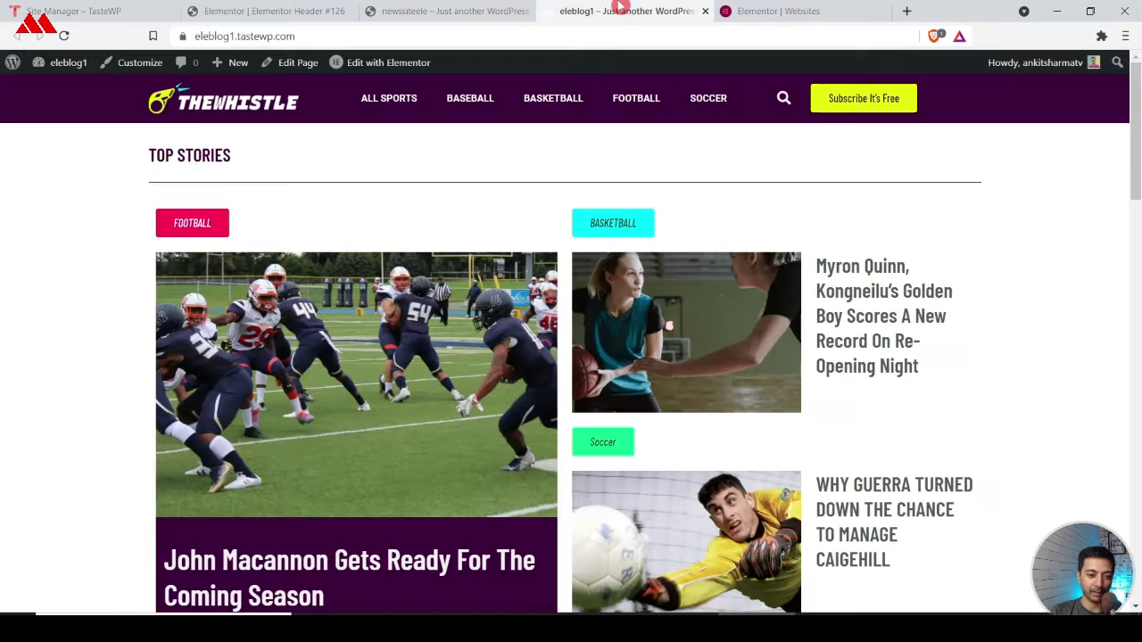
{"action": "mouse_move", "coordinate": [57, 59]}
{"action": "mouse_move", "coordinate": [377, 63]}
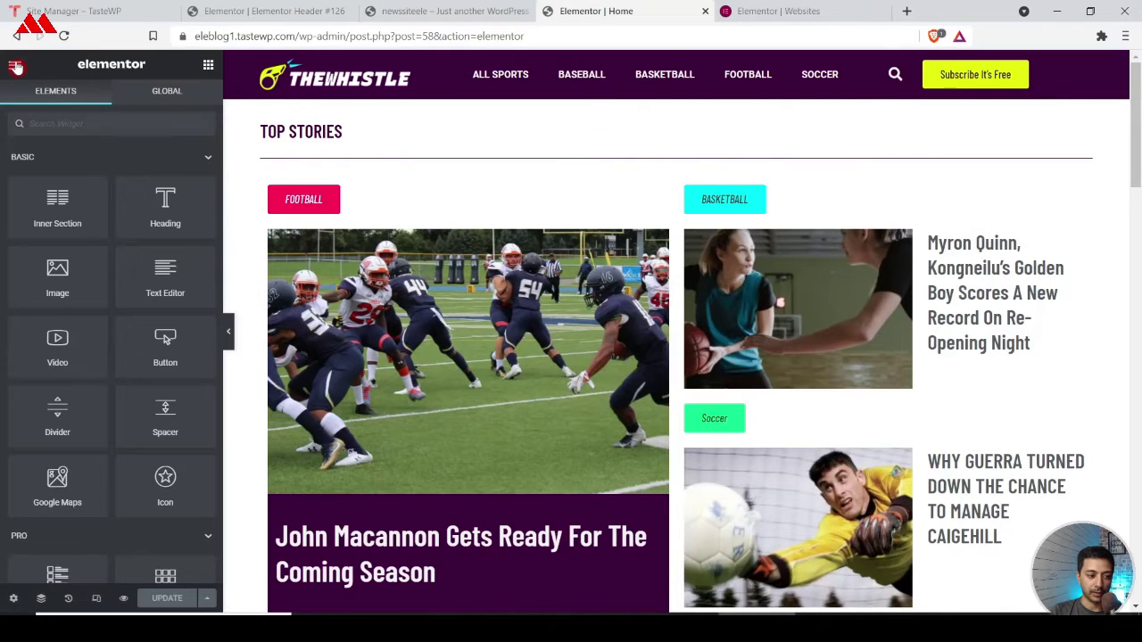
{"action": "left_click", "coordinate": [16, 67]}
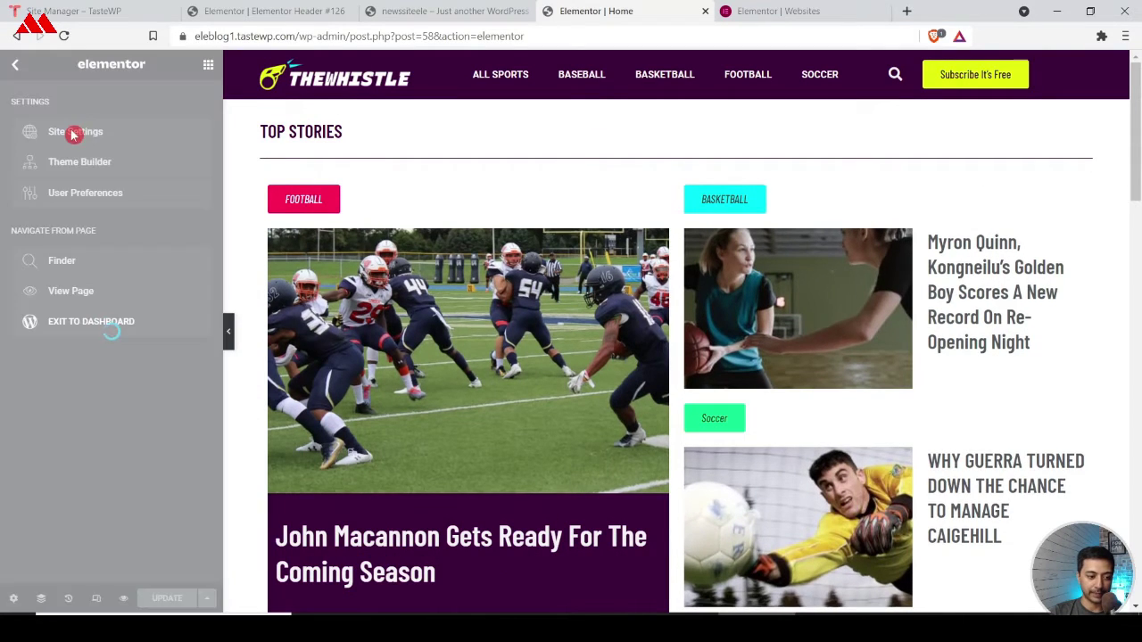
{"action": "left_click", "coordinate": [72, 132]}
{"action": "left_click", "coordinate": [63, 133]}
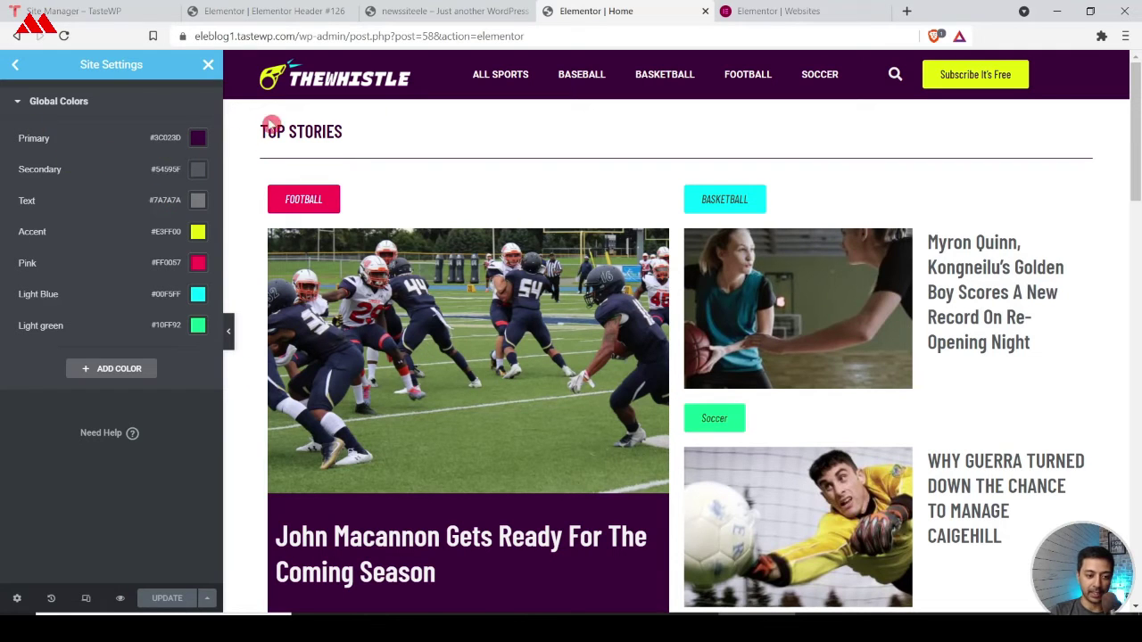
{"action": "scroll", "coordinate": [751, 385], "scroll_direction": "down", "scroll_amount": 10}
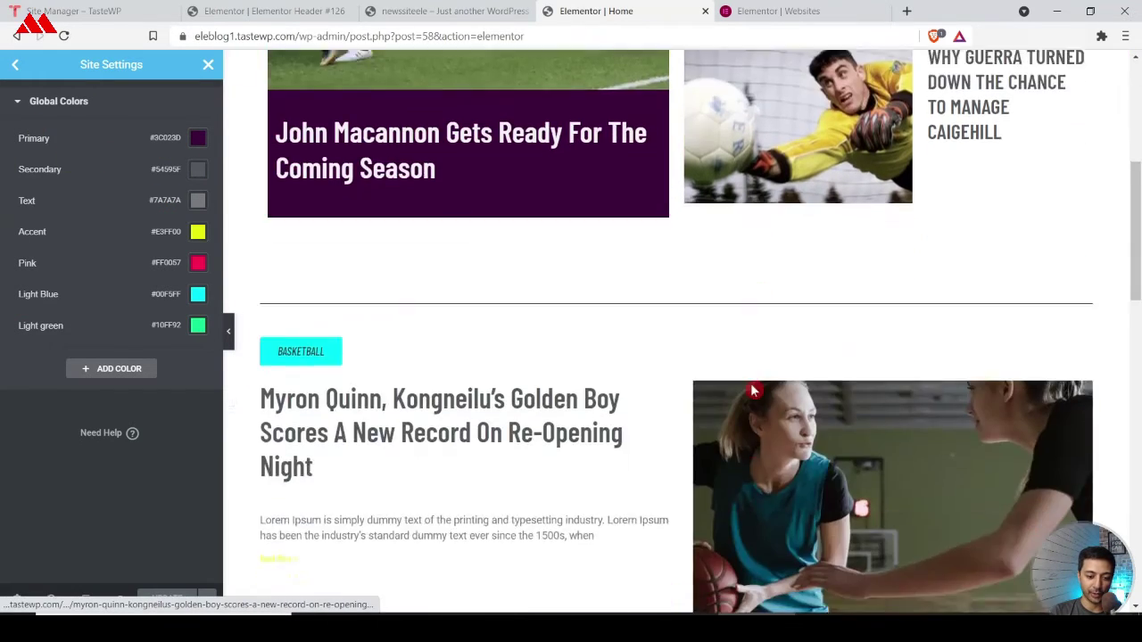
{"action": "scroll", "coordinate": [751, 384], "scroll_direction": "up", "scroll_amount": 10}
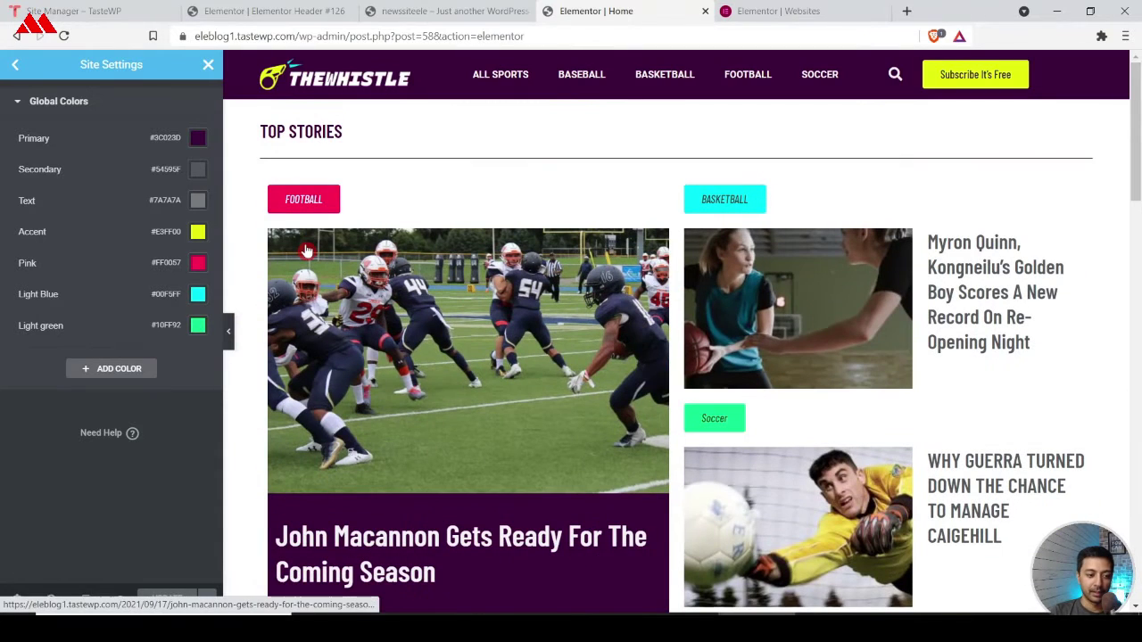
Step: Copy the Primary global color #3C023D from eleblog1 and apply it as the Primary color on newssiteele
{"action": "left_click", "coordinate": [197, 139]}
{"action": "key", "text": "ctrl+c"}
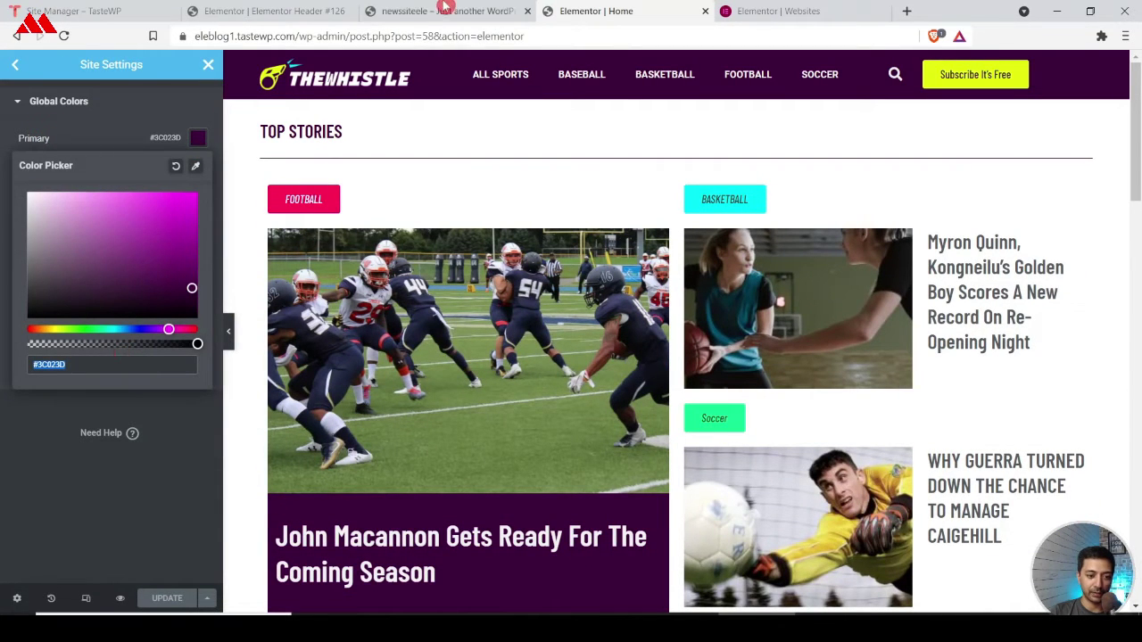
{"action": "left_click", "coordinate": [293, 7]}
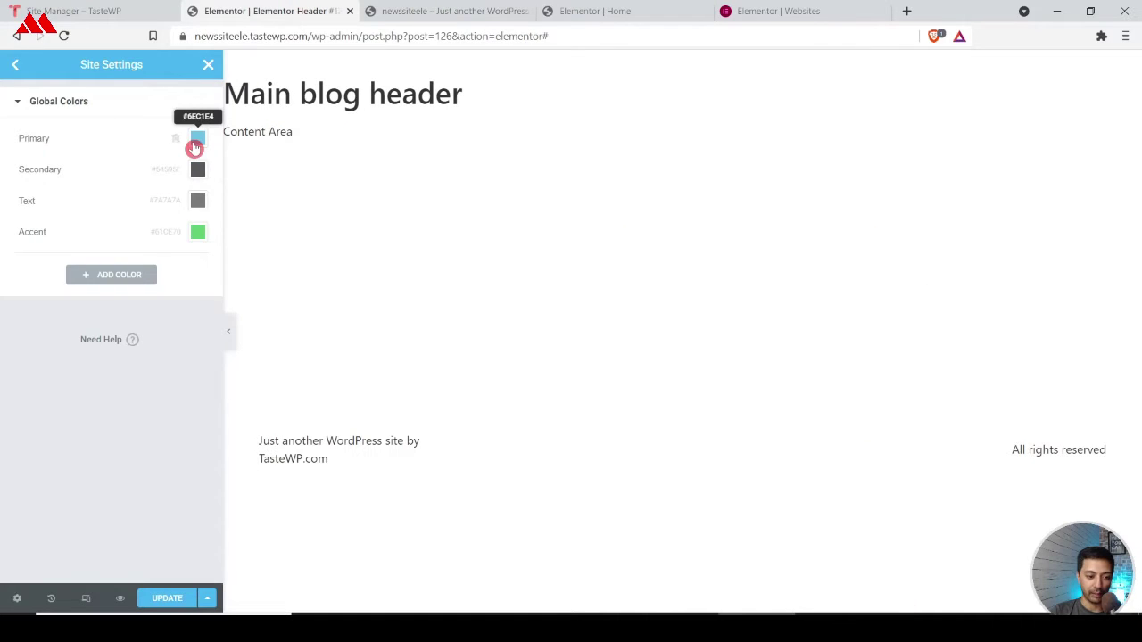
{"action": "left_click", "coordinate": [197, 139]}
{"action": "key", "text": "ctrl+v"}
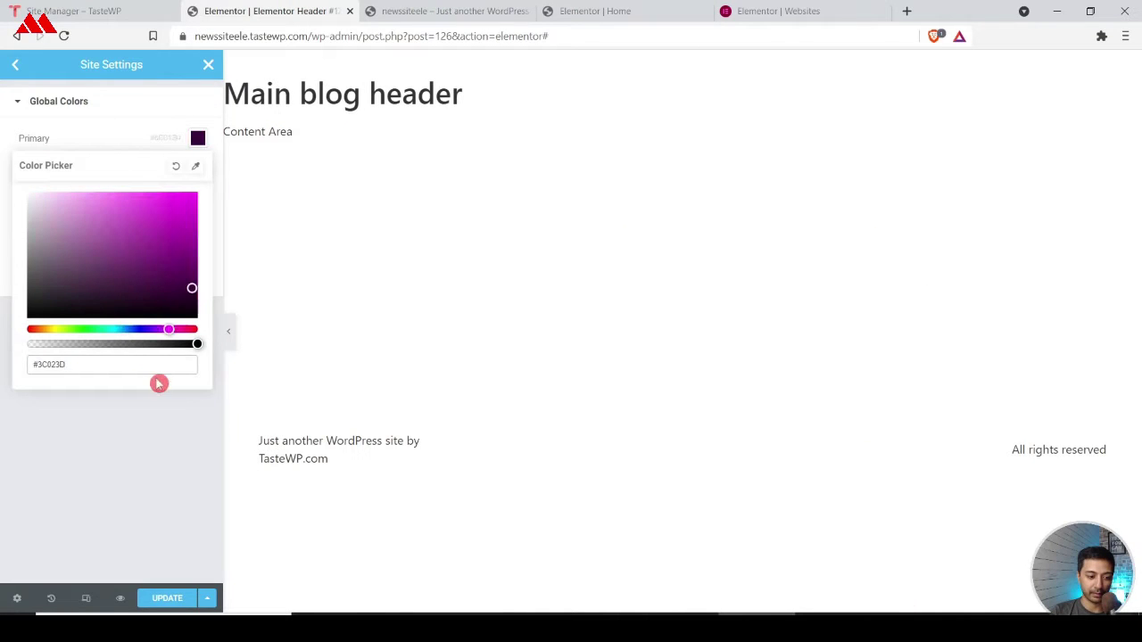
{"action": "left_click", "coordinate": [130, 456]}
Step: Copy the Accent global color #E3FF00 from eleblog1 and apply it as the Accent color on newssiteele
{"action": "left_click", "coordinate": [571, 9]}
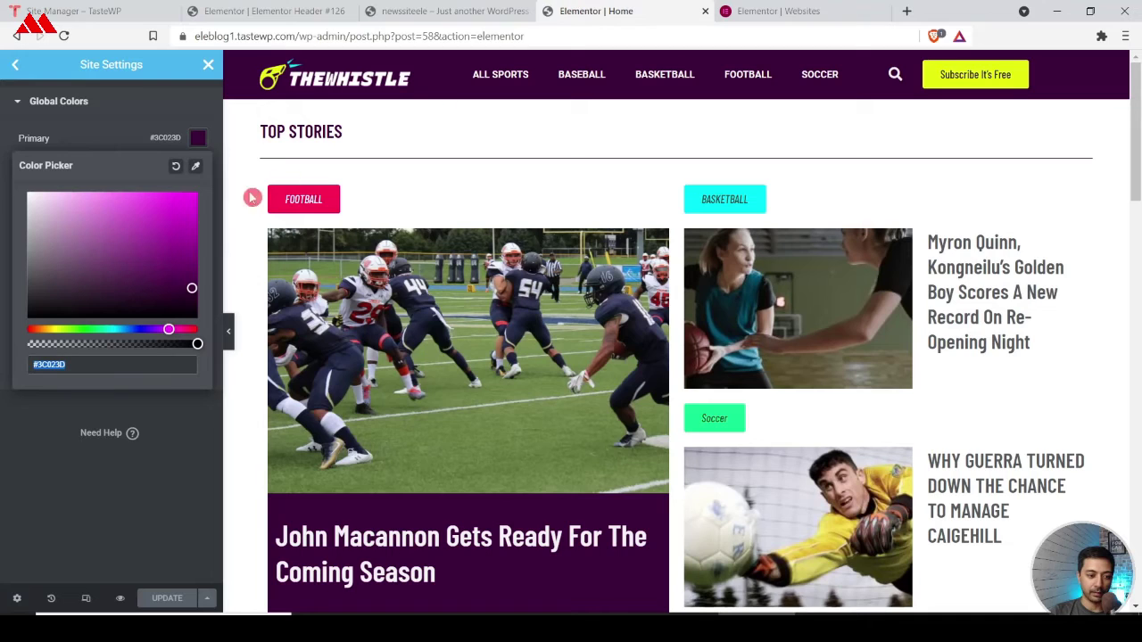
{"action": "left_click", "coordinate": [147, 119]}
{"action": "left_click", "coordinate": [147, 119]}
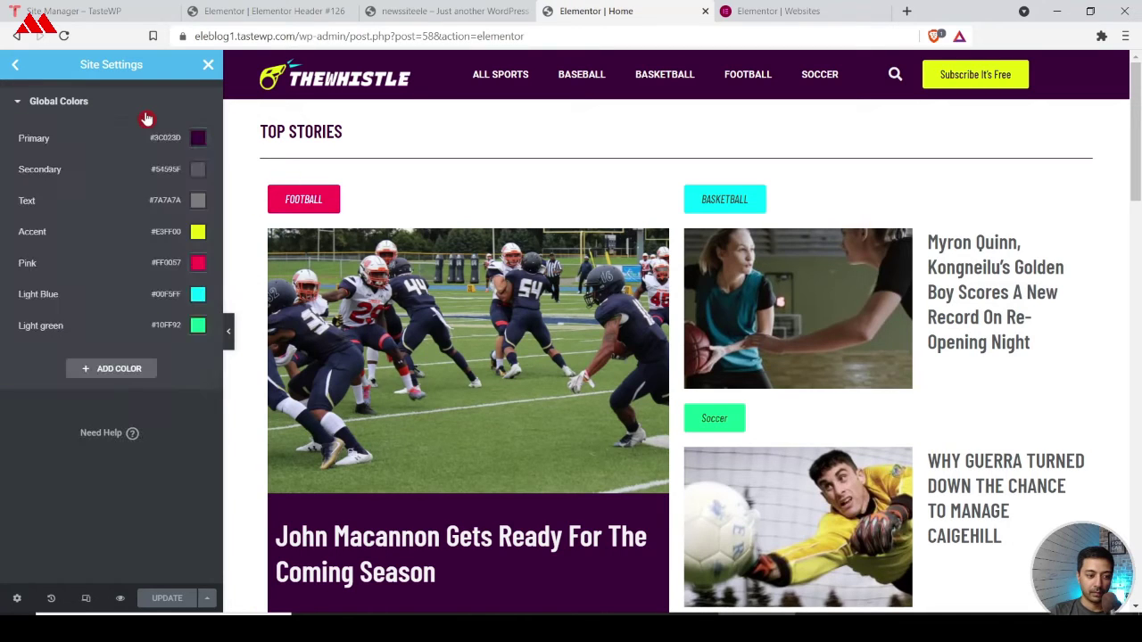
{"action": "left_click", "coordinate": [199, 233]}
{"action": "key", "text": "ctrl+c"}
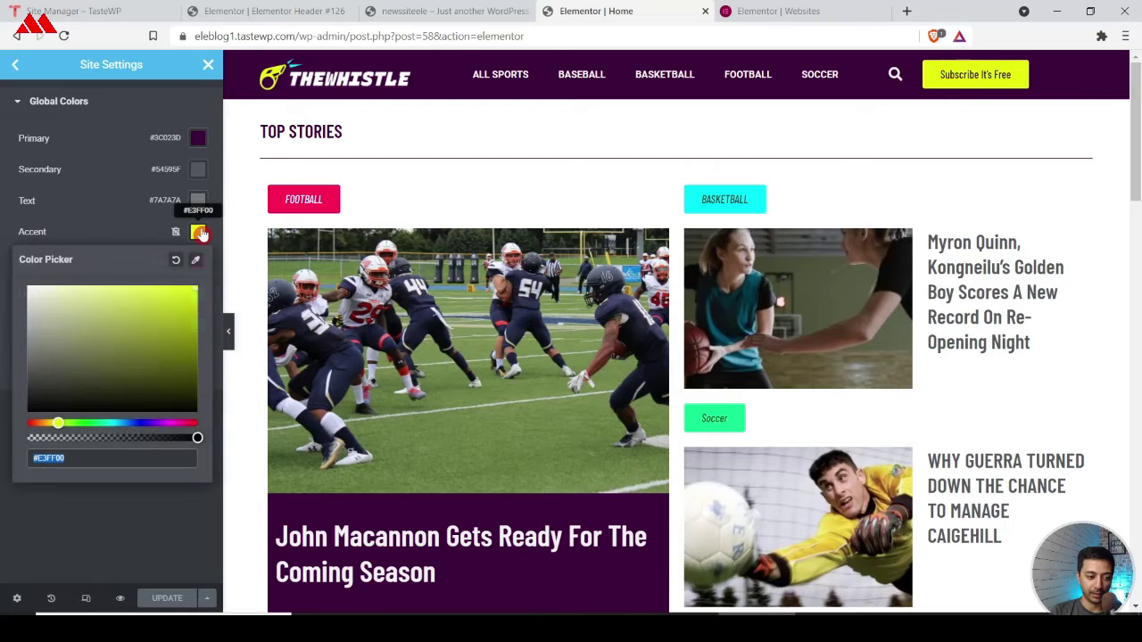
{"action": "left_click", "coordinate": [272, 11]}
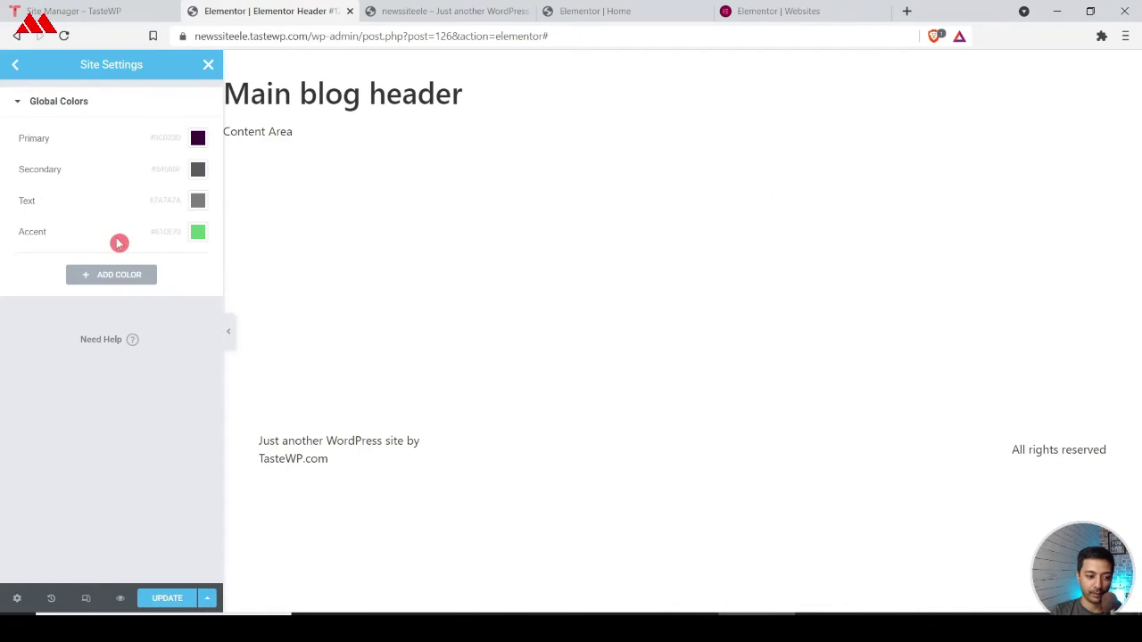
{"action": "left_click", "coordinate": [196, 232]}
{"action": "key", "text": "ctrl+v"}
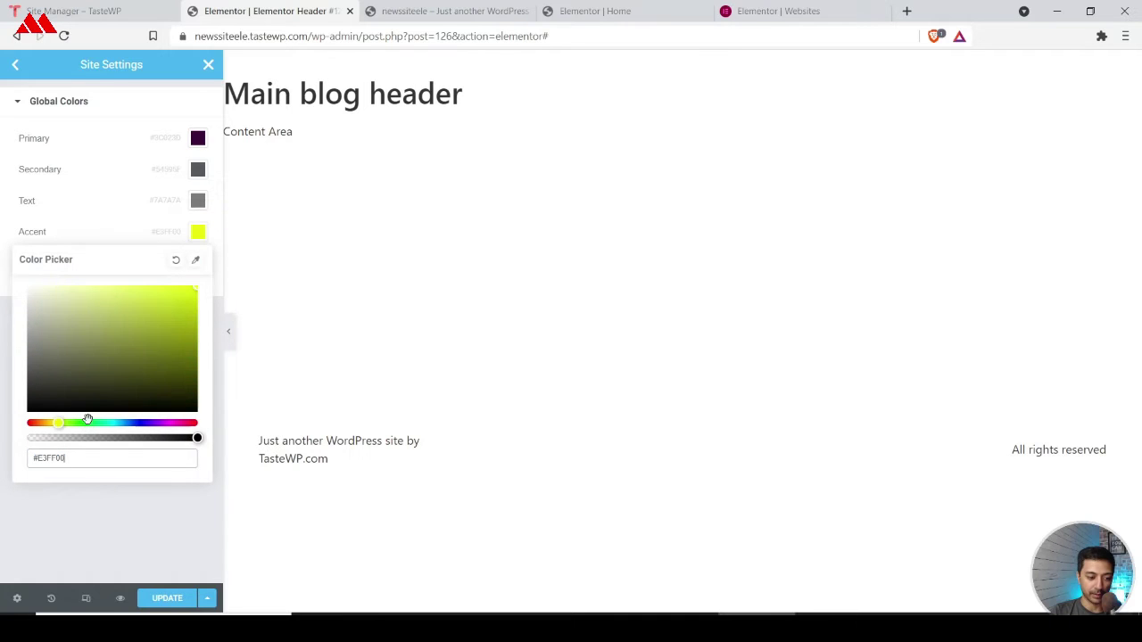
{"action": "left_click", "coordinate": [152, 512]}
Step: Copy eleblog1's Pink global color and add it to newssiteele as a new global color named "Pink" with value #FF0057
{"action": "left_click", "coordinate": [646, 7]}
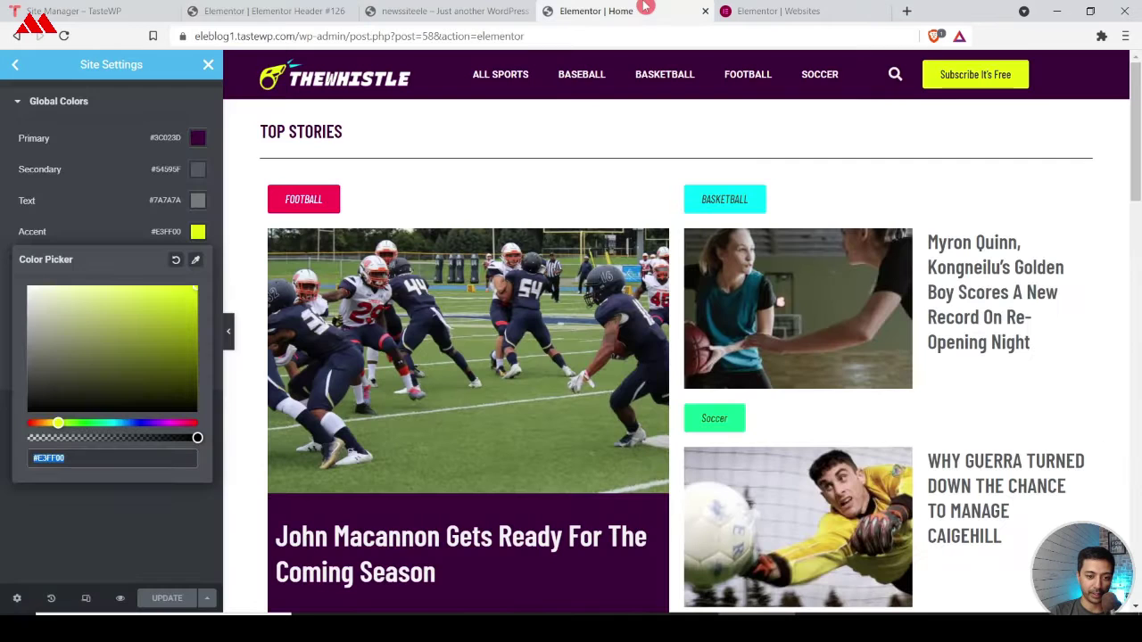
{"action": "left_click", "coordinate": [93, 548]}
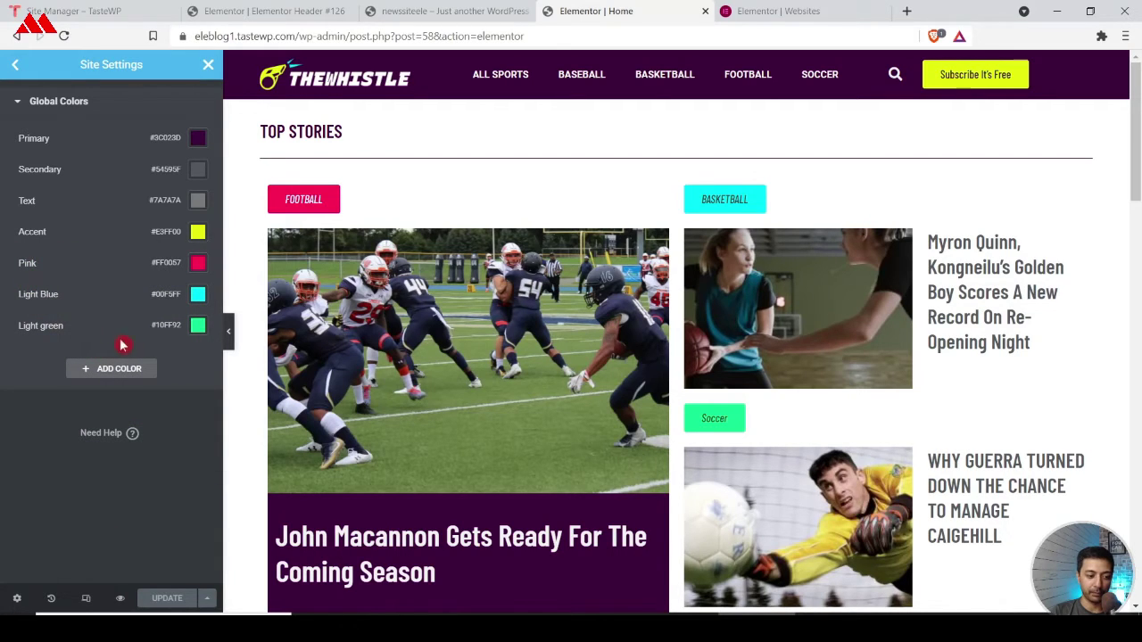
{"action": "left_click", "coordinate": [197, 262]}
{"action": "key", "text": "ctrl+c"}
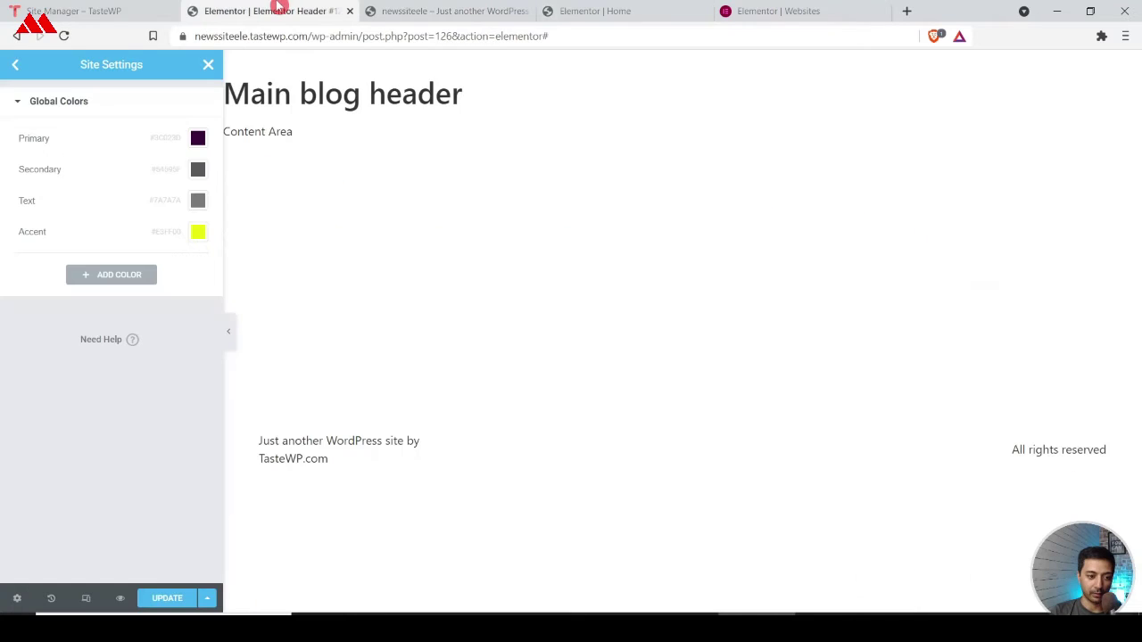
{"action": "left_click", "coordinate": [277, 10]}
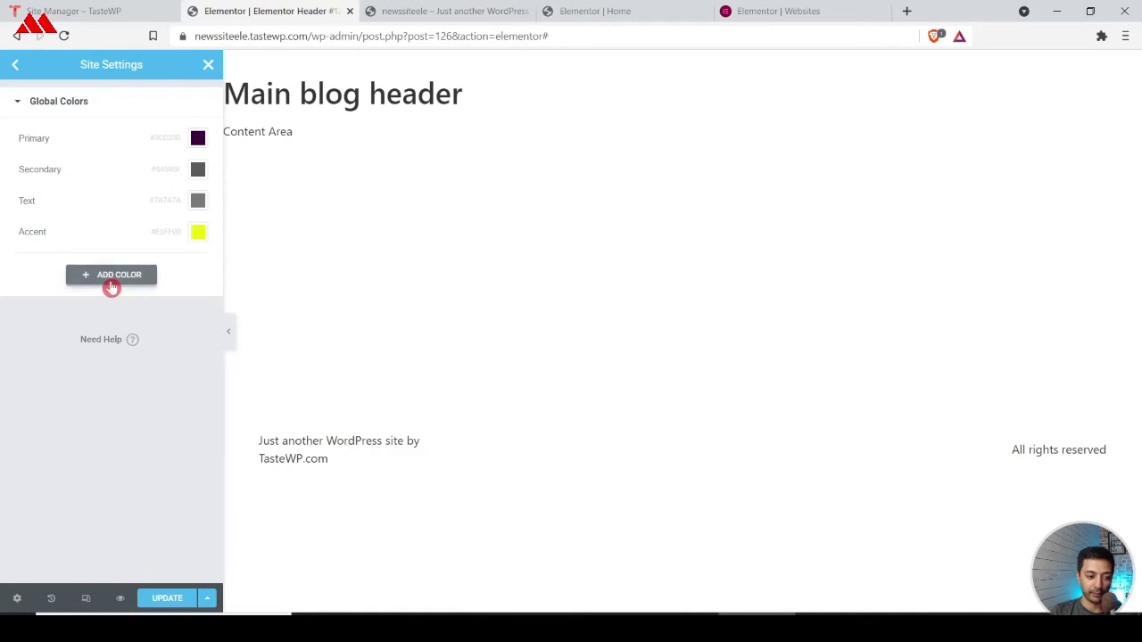
{"action": "left_click", "coordinate": [112, 283]}
{"action": "triple_click", "coordinate": [63, 264]}
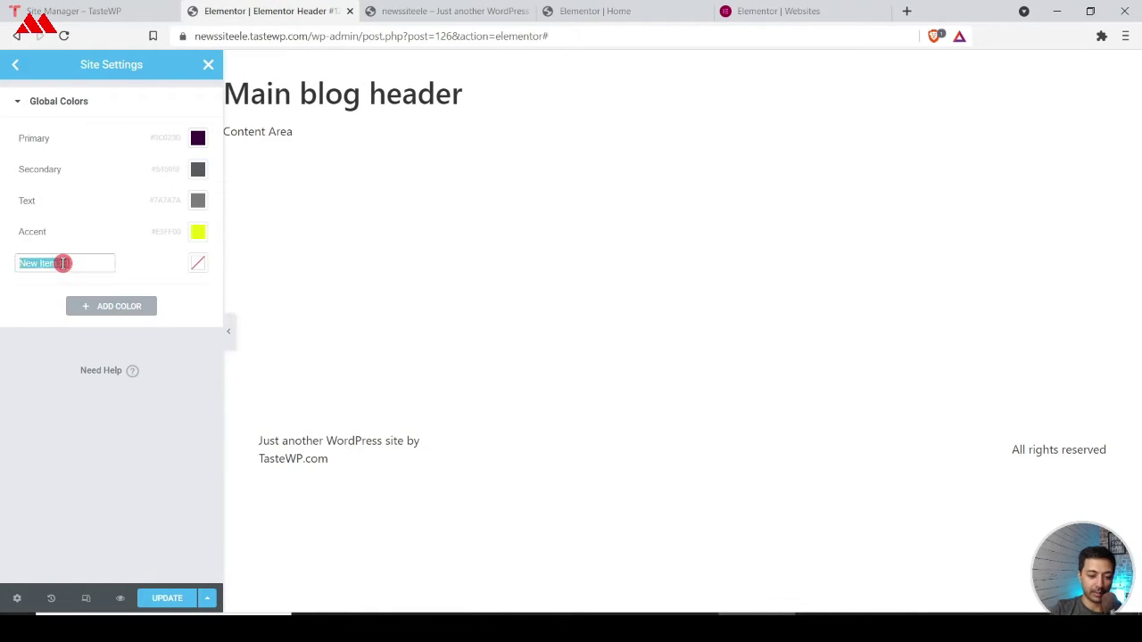
{"action": "type", "text": "Pink"}
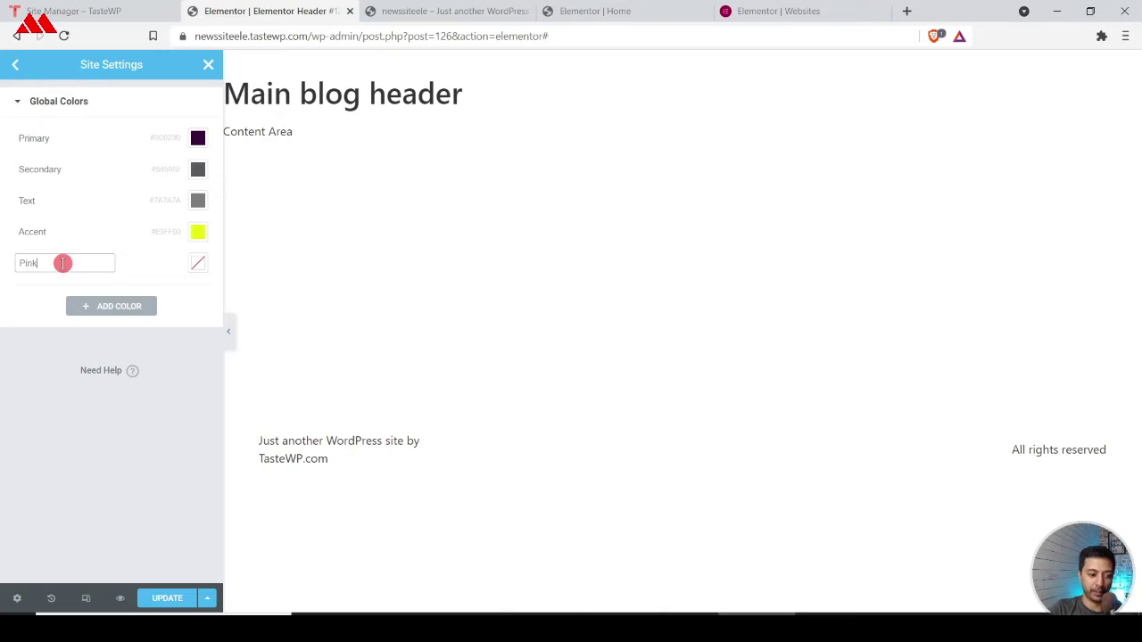
{"action": "left_click", "coordinate": [197, 263]}
{"action": "key", "text": "ctrl+v"}
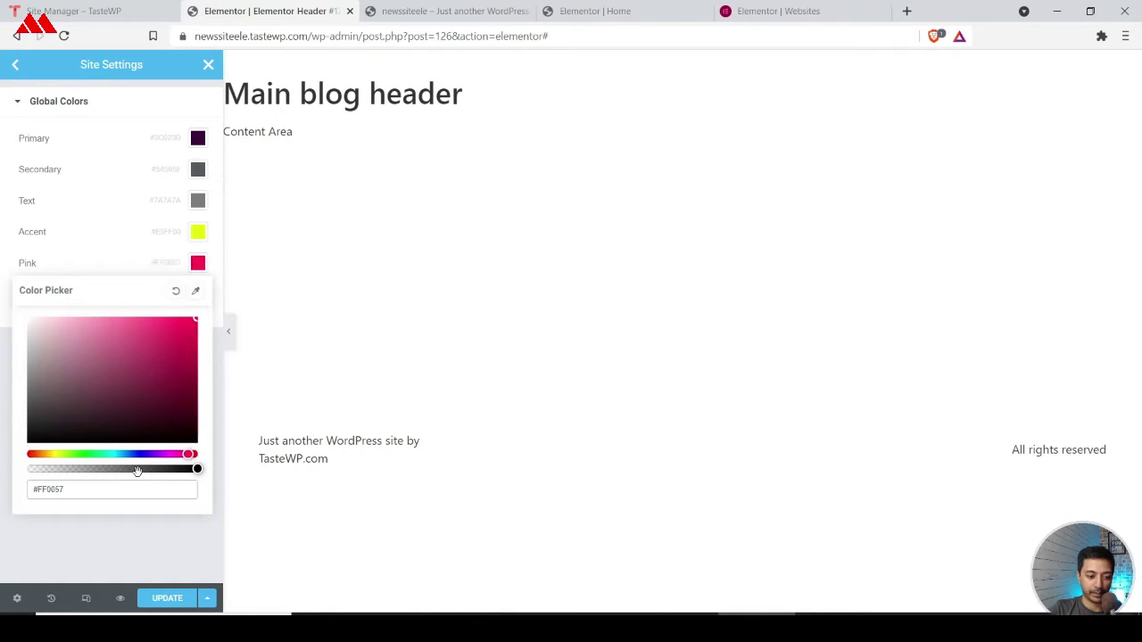
{"action": "left_click", "coordinate": [133, 563]}
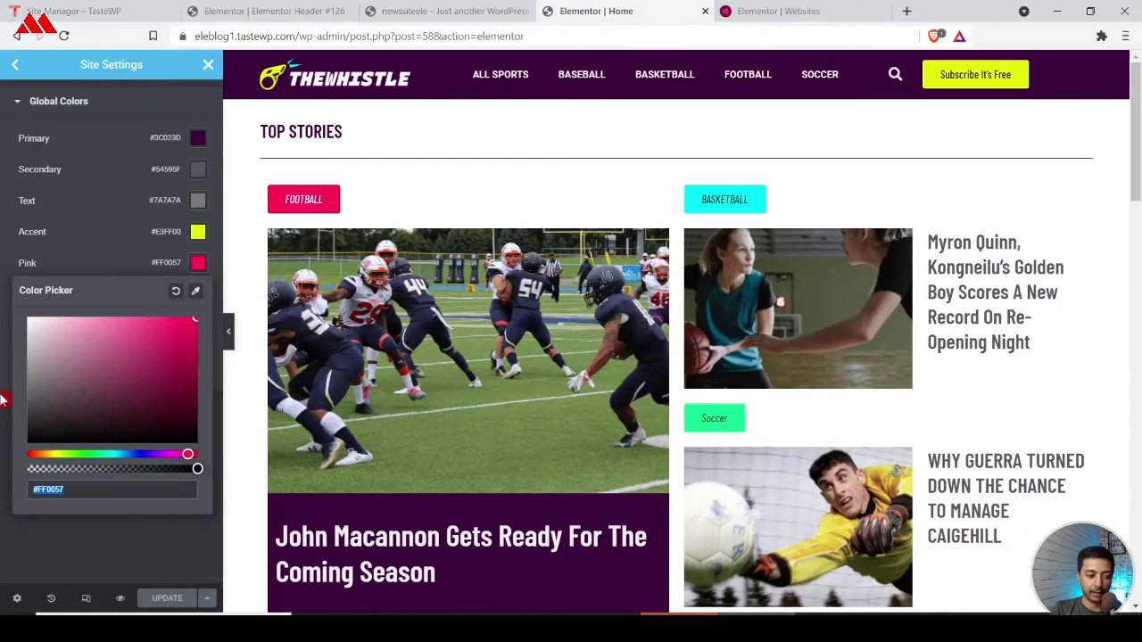
Step: Copy eleblog1's Light Blue and add it to newssiteele as a new global color named "Light Blue" with value #00F5FF
{"action": "left_click", "coordinate": [2, 400]}
{"action": "left_click", "coordinate": [198, 293]}
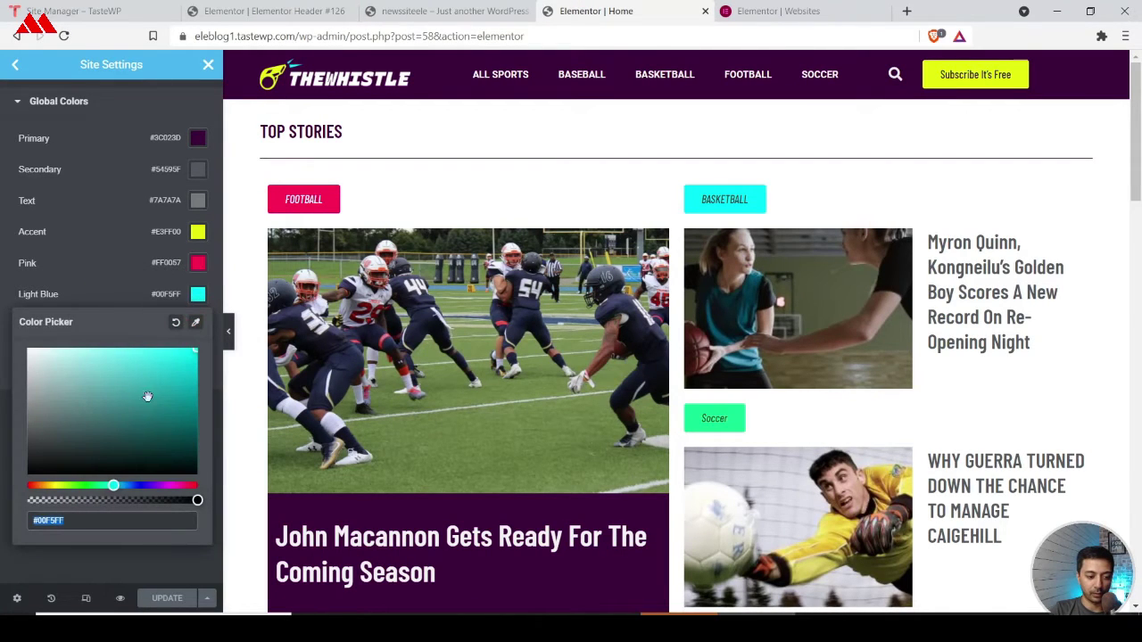
{"action": "left_click", "coordinate": [316, 10]}
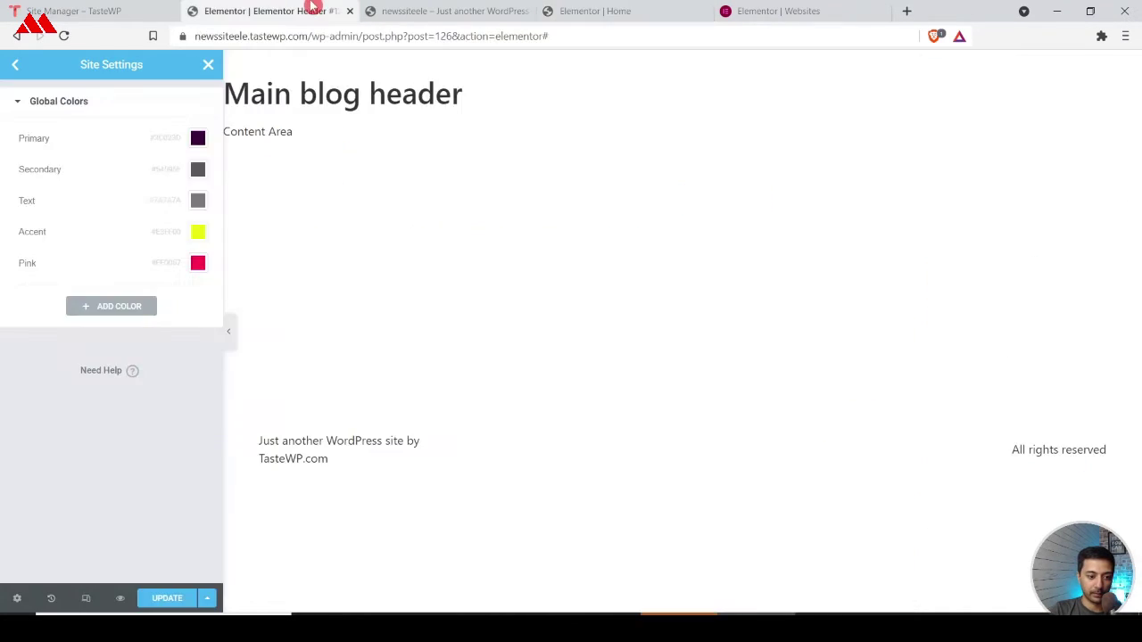
{"action": "left_click", "coordinate": [109, 307]}
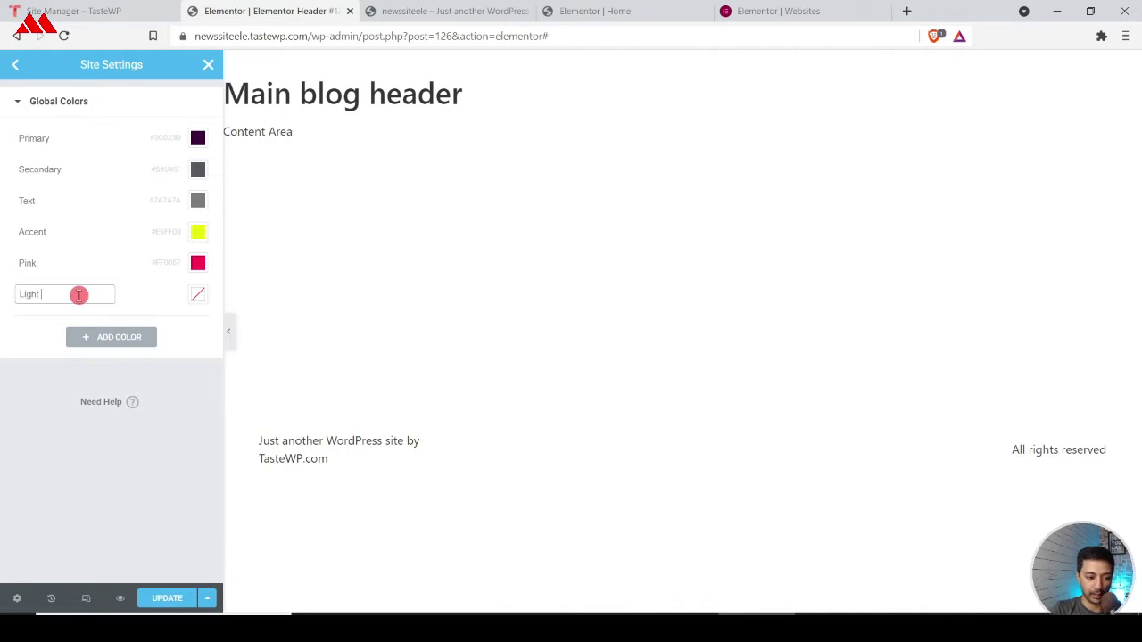
{"action": "left_click", "coordinate": [197, 294]}
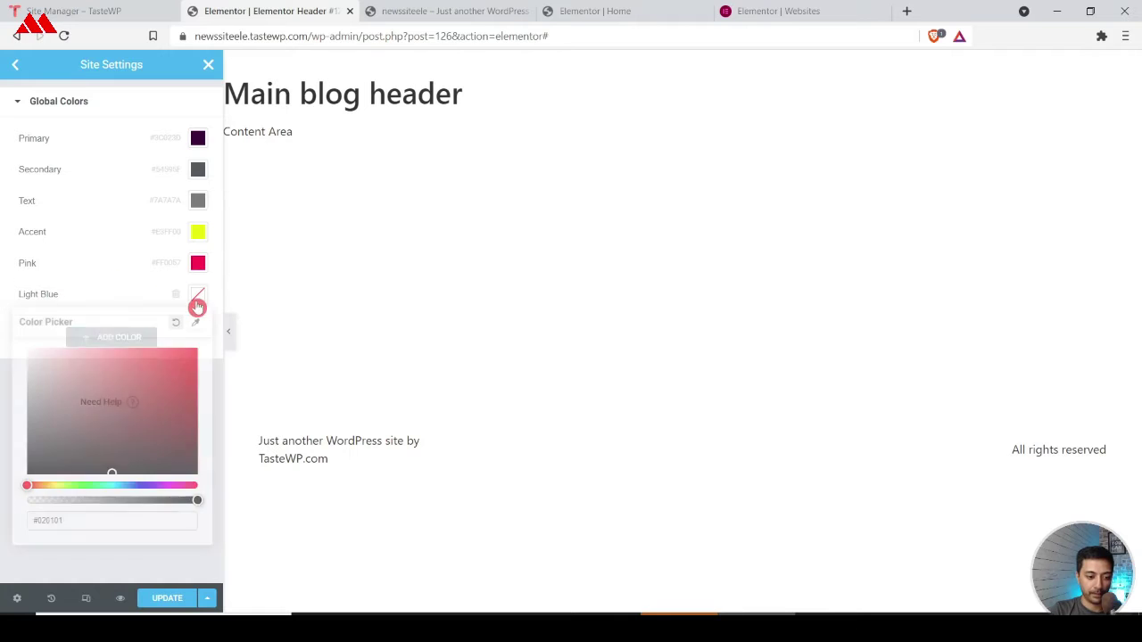
{"action": "left_click", "coordinate": [7, 564]}
Step: Copy eleblog1's light green and add it to newssiteele as a new global color named "Light Green" with value #10FF92
{"action": "left_click", "coordinate": [578, 10]}
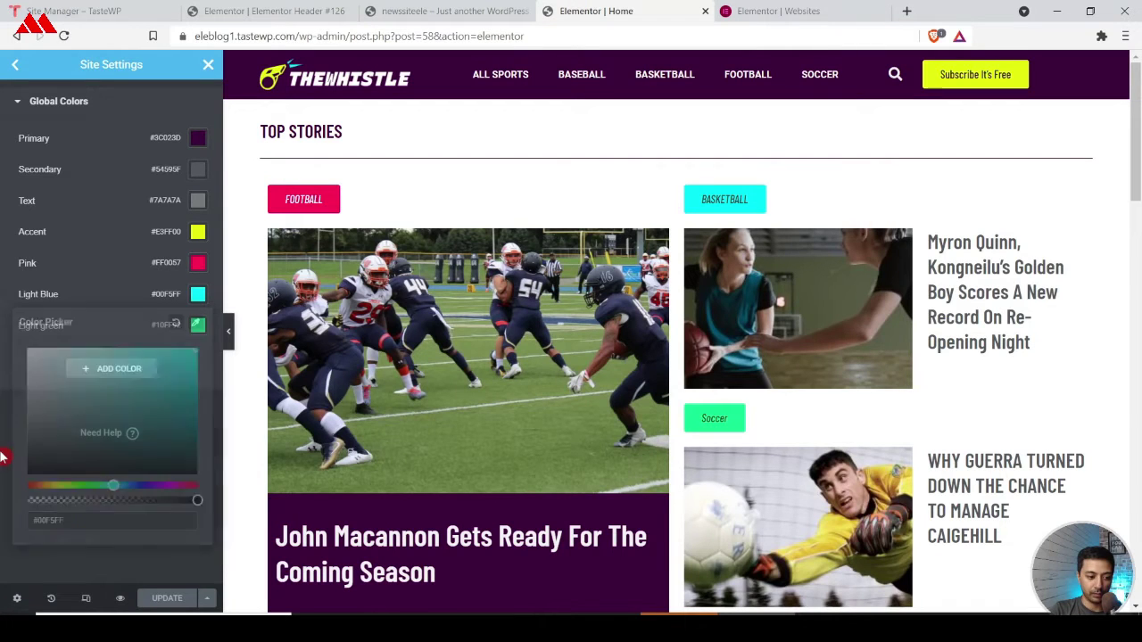
{"action": "left_click", "coordinate": [203, 327]}
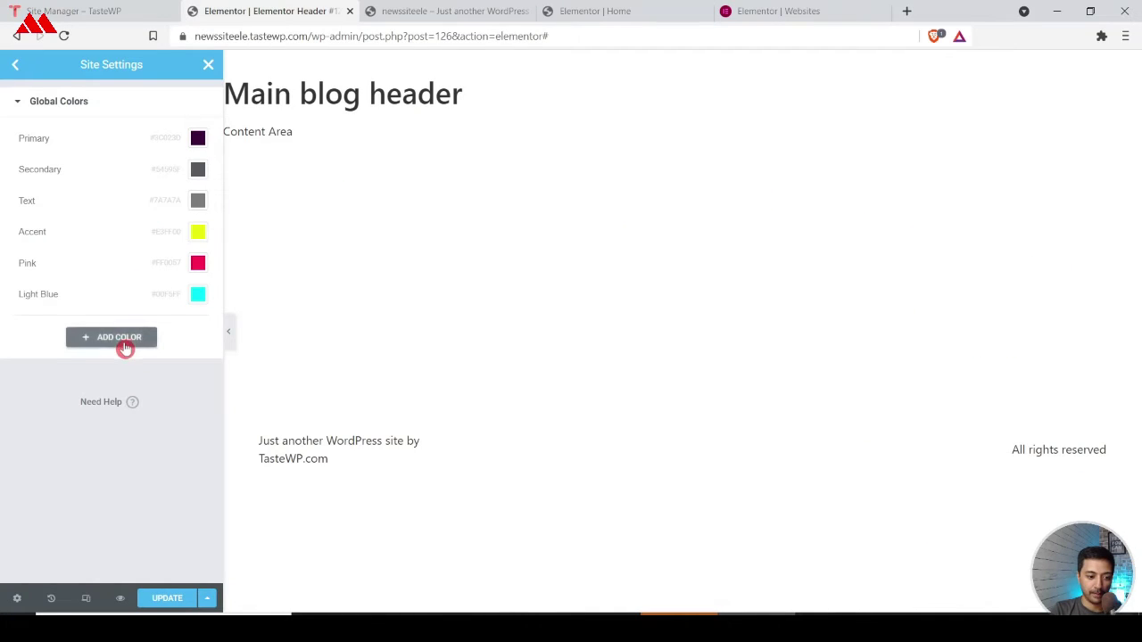
{"action": "left_click", "coordinate": [125, 343]}
{"action": "triple_click", "coordinate": [57, 324]}
{"action": "type", "text": "Light Green"}
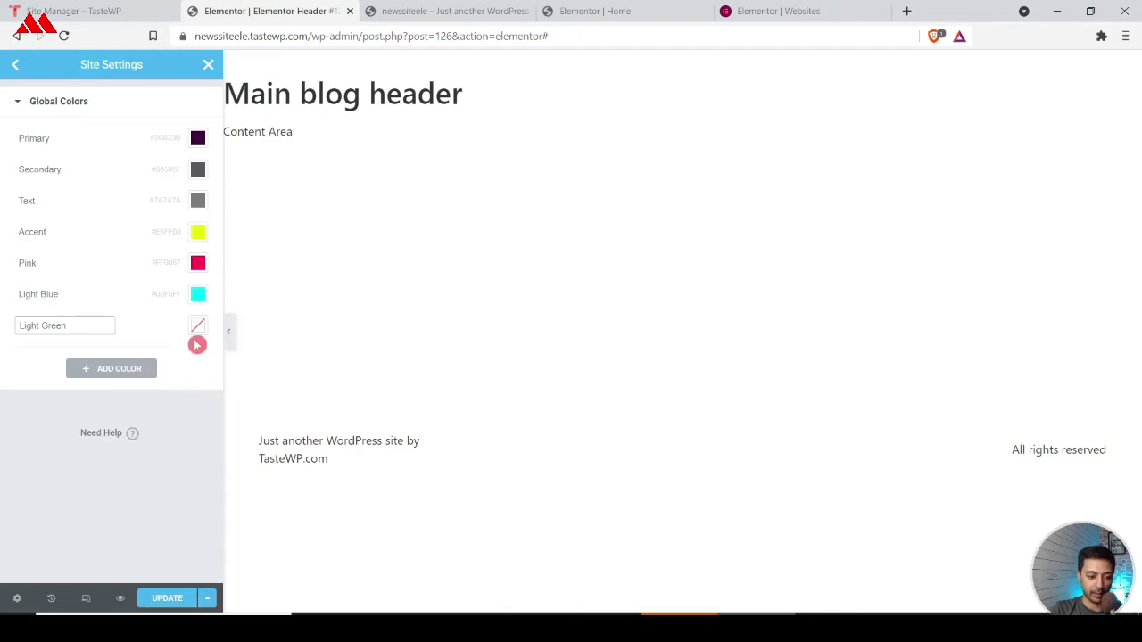
{"action": "left_click", "coordinate": [197, 327]}
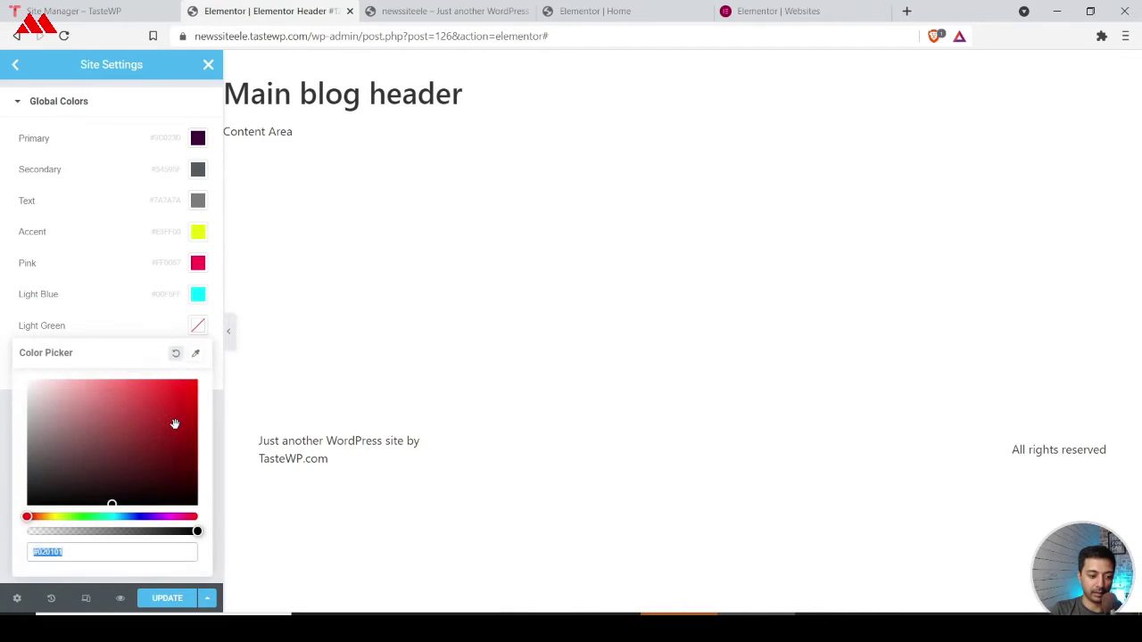
{"action": "type", "text": "#10FF92"}
{"action": "left_click", "coordinate": [4, 452]}
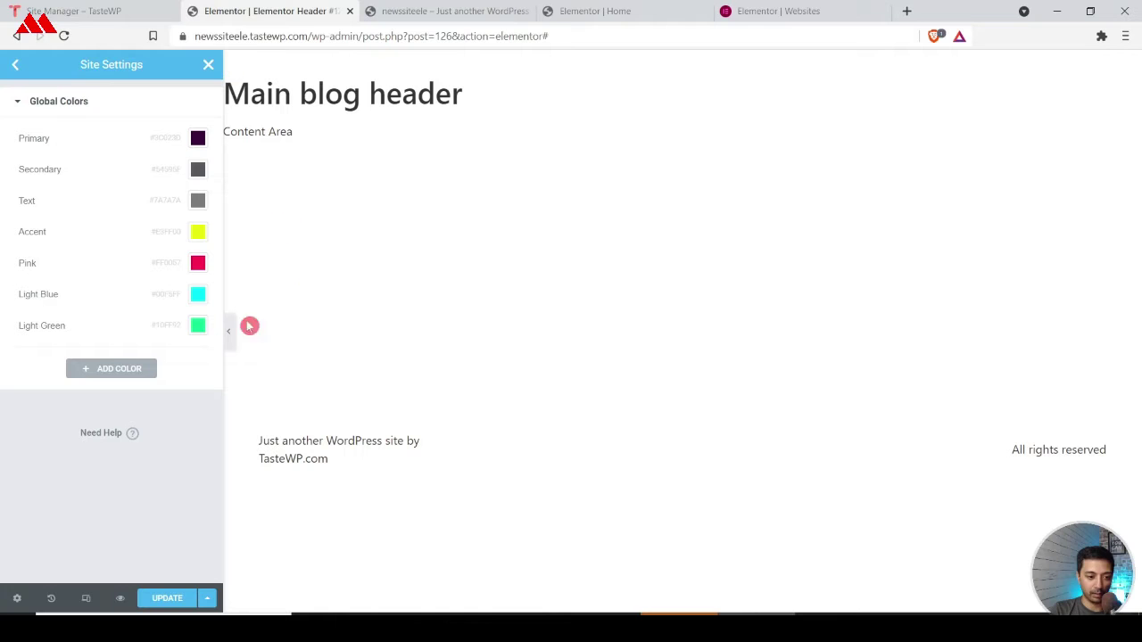
Step: Check eleblog1's Primary global font family and set the Primary global font on newssiteele to Barlow Condensed
{"action": "left_click", "coordinate": [15, 65]}
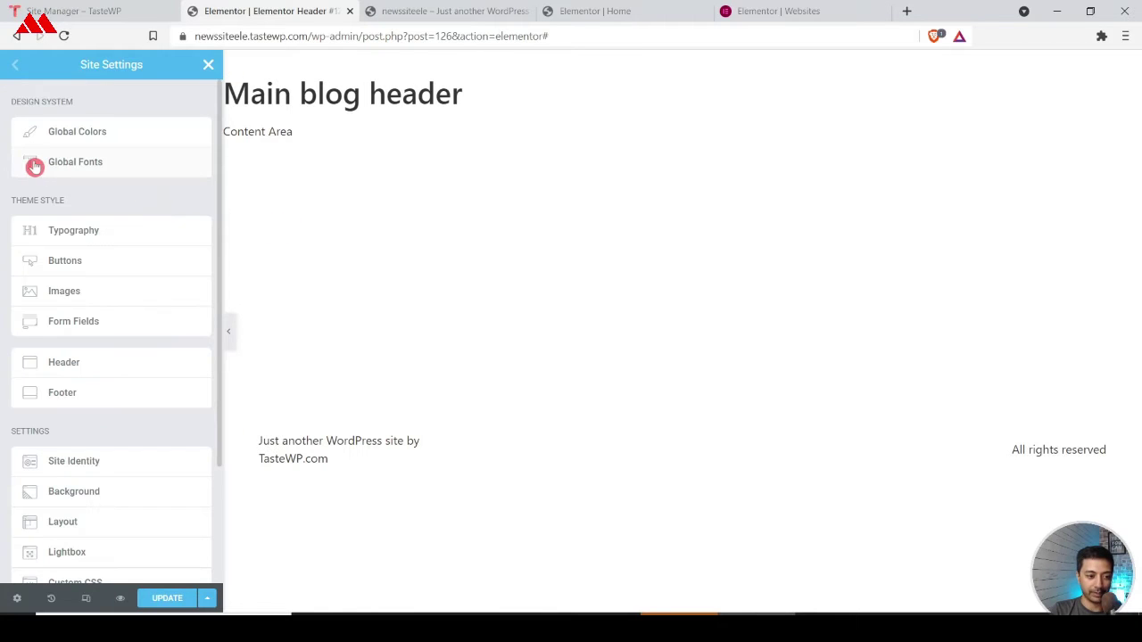
{"action": "left_click", "coordinate": [71, 163]}
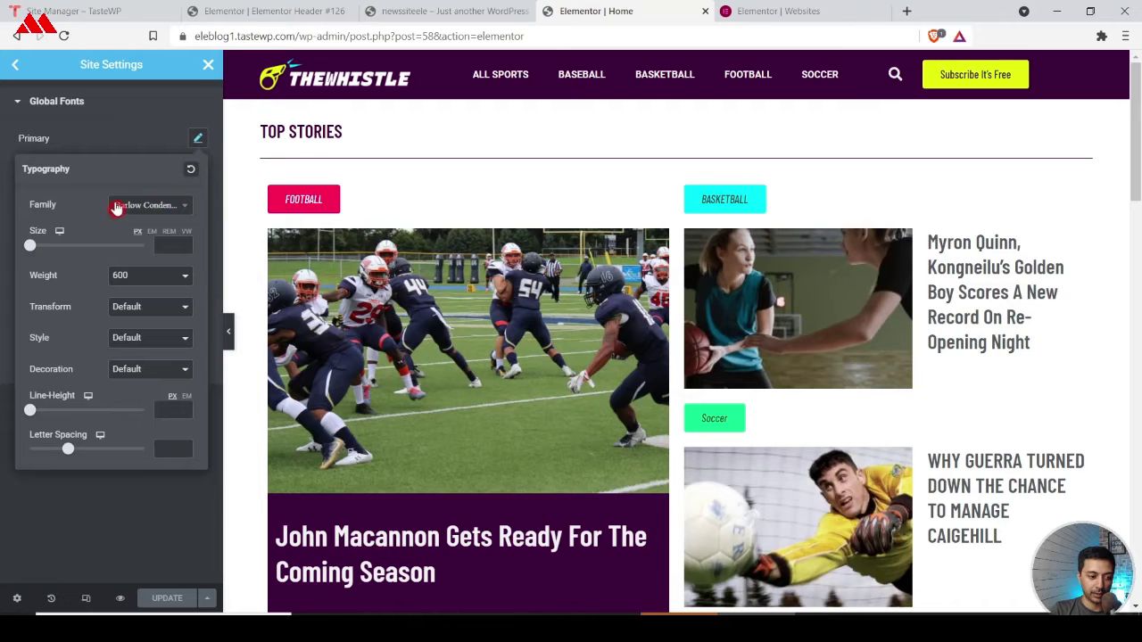
{"action": "left_click", "coordinate": [167, 207]}
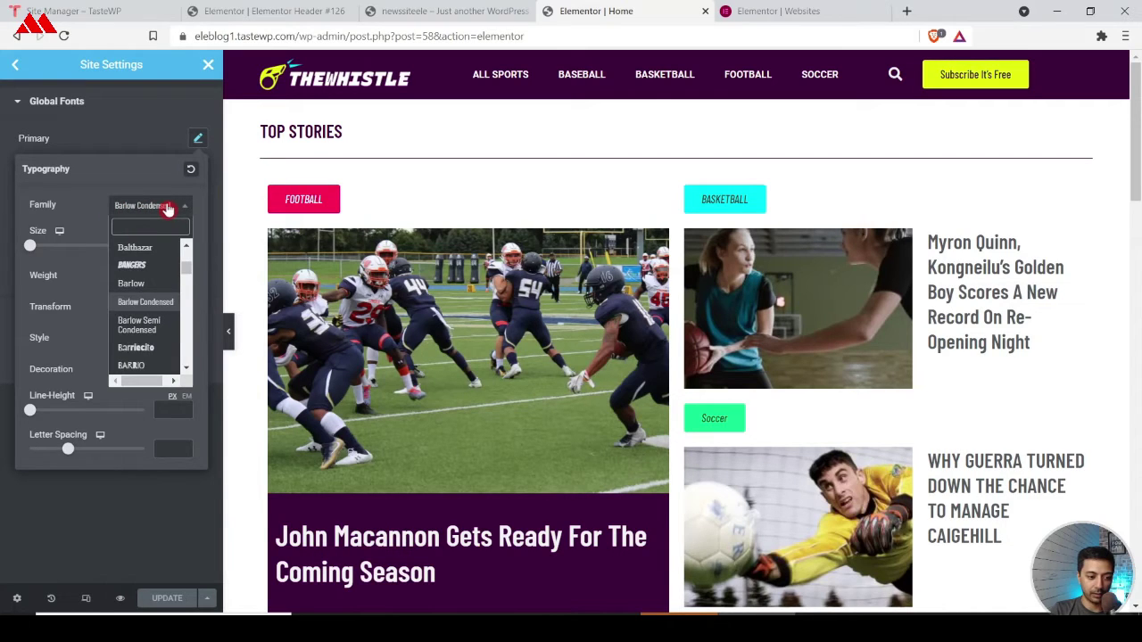
{"action": "left_click", "coordinate": [233, 9]}
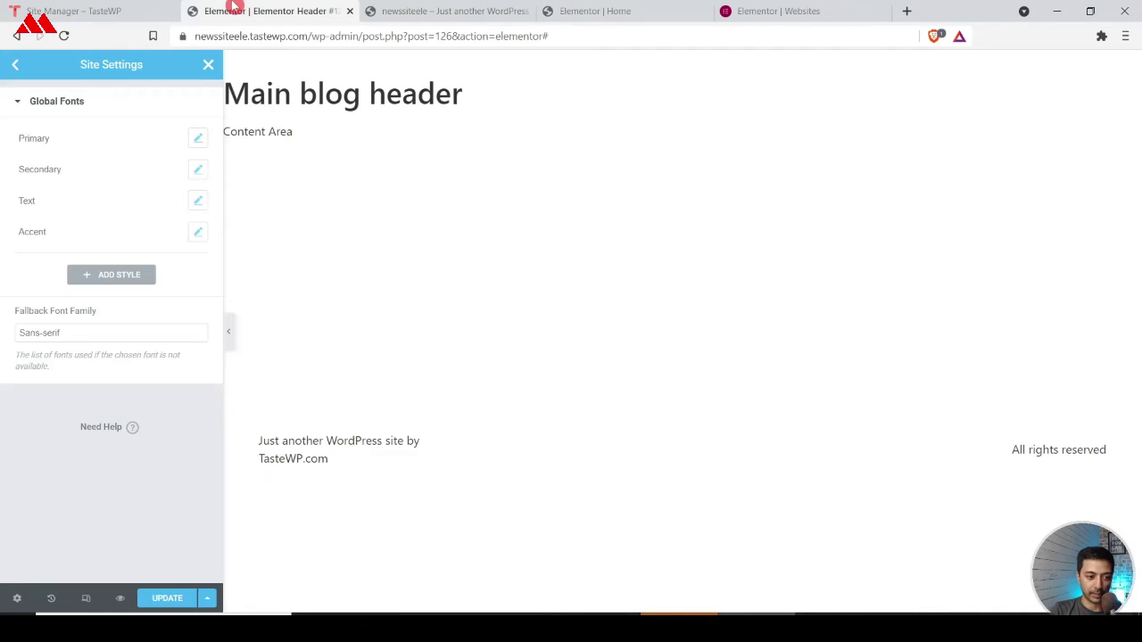
{"action": "left_click", "coordinate": [198, 140]}
{"action": "left_click", "coordinate": [158, 205]}
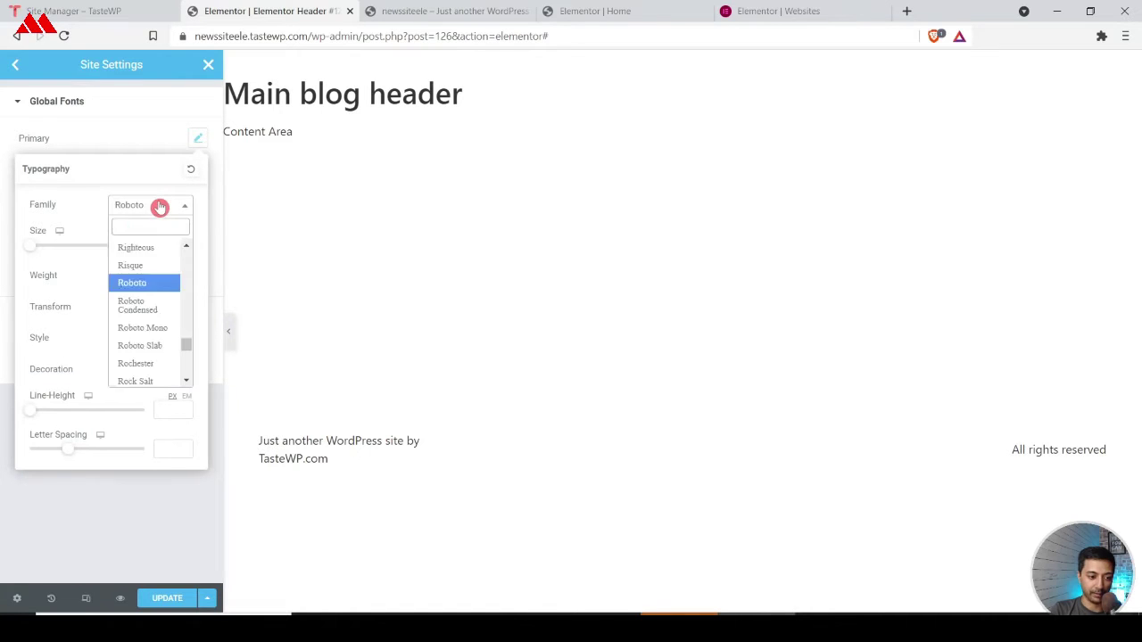
{"action": "type", "text": "barlow"}
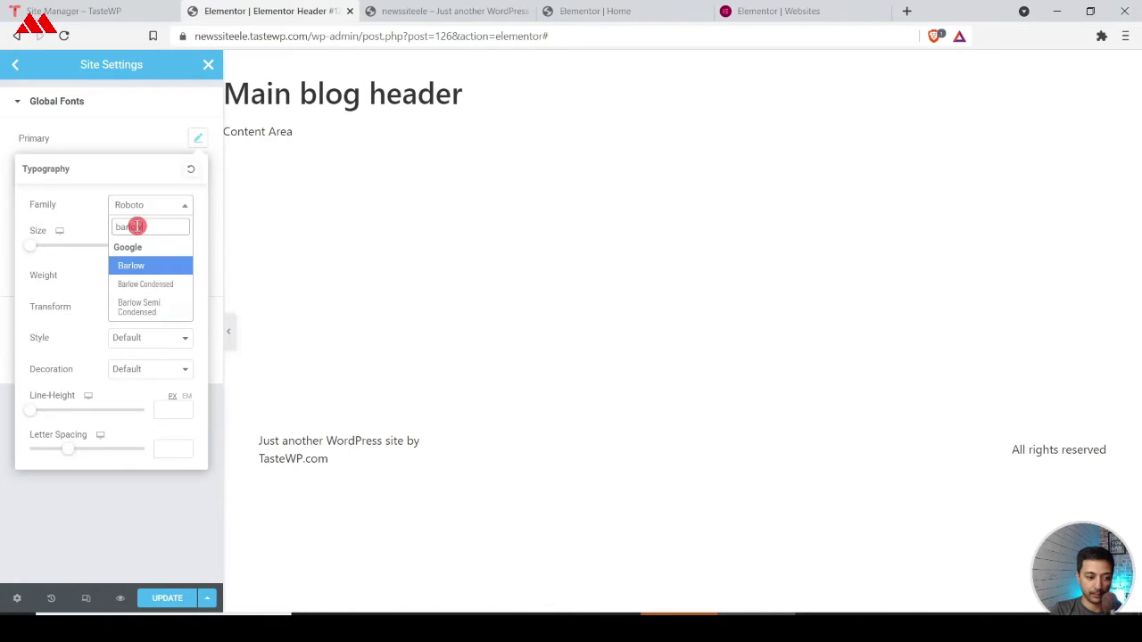
{"action": "left_click", "coordinate": [151, 283]}
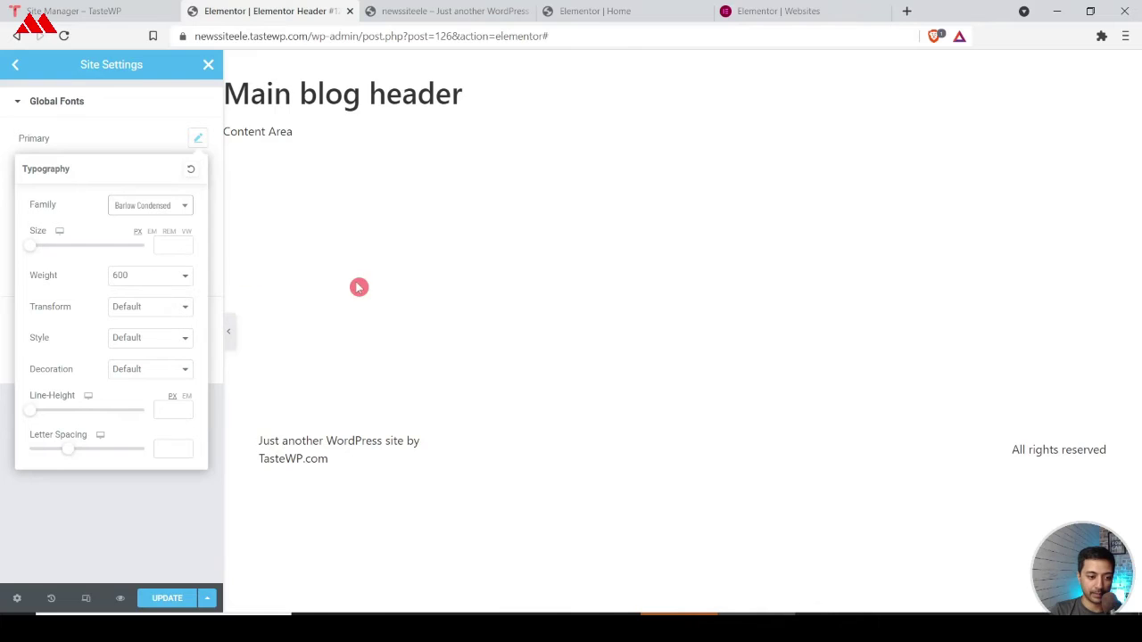
Step: Switch to eleblog1 and examine the typography settings of its Secondary, Accent and Text global fonts
{"action": "left_click", "coordinate": [594, 11]}
{"action": "left_click", "coordinate": [156, 138]}
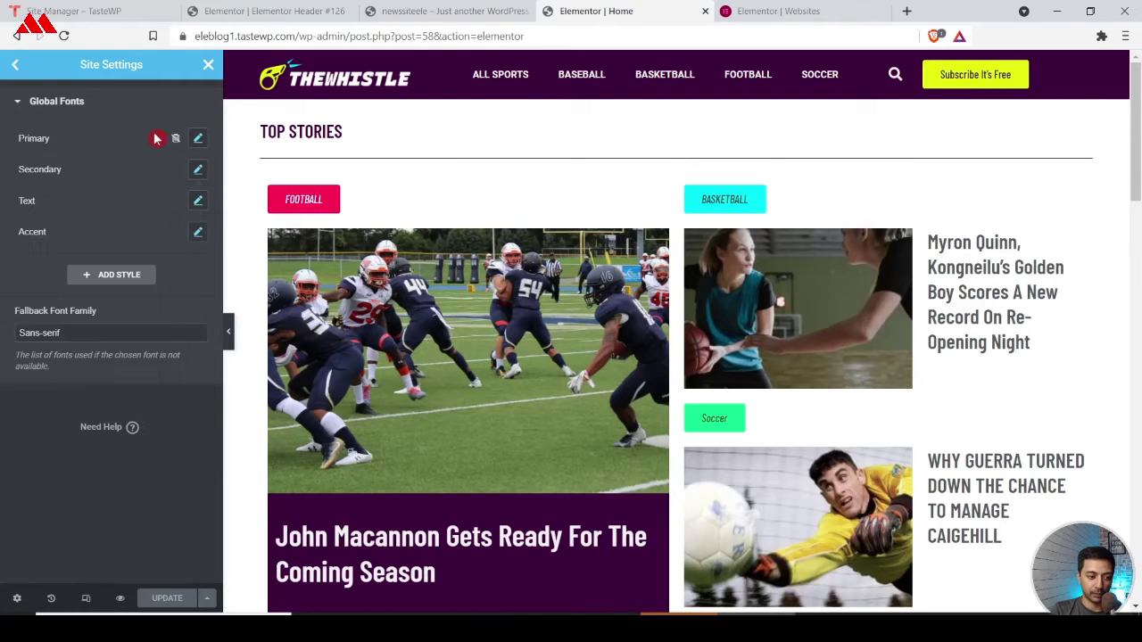
{"action": "left_click", "coordinate": [195, 171]}
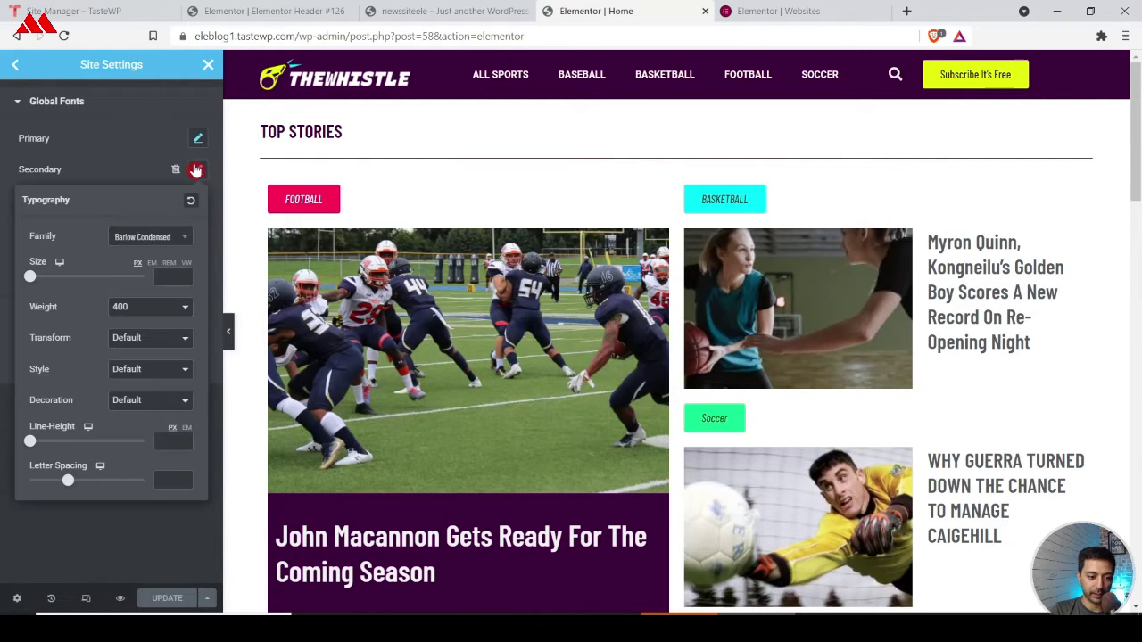
{"action": "left_click", "coordinate": [220, 206]}
{"action": "left_click", "coordinate": [198, 234]}
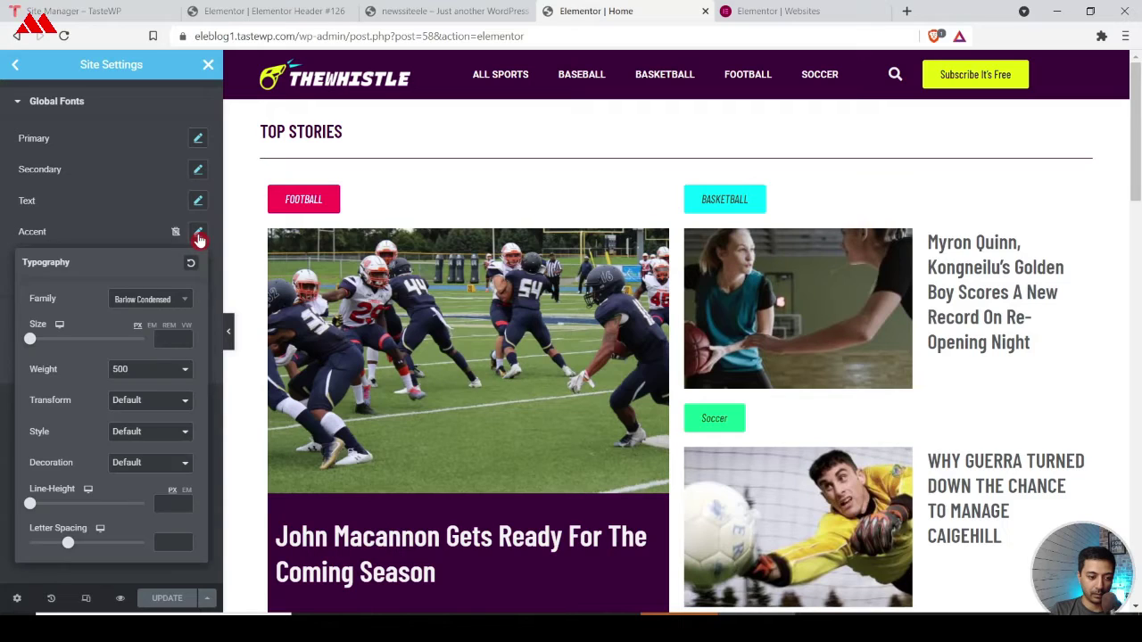
{"action": "left_click", "coordinate": [204, 196]}
{"action": "left_click", "coordinate": [200, 203]}
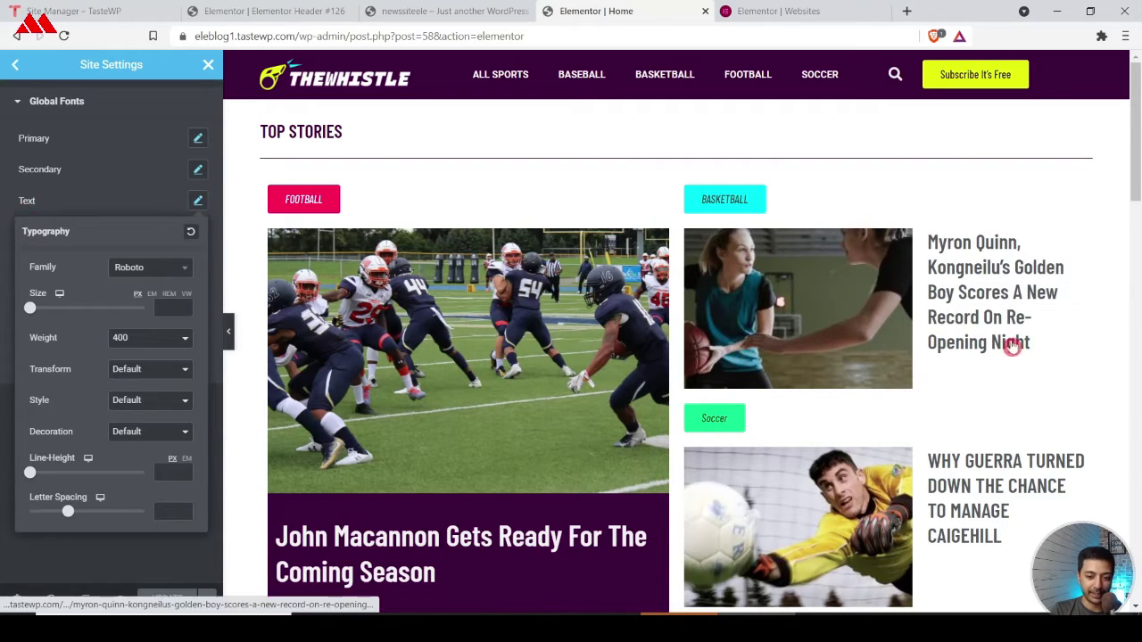
{"action": "scroll", "coordinate": [517, 402], "scroll_direction": "down", "scroll_amount": 5}
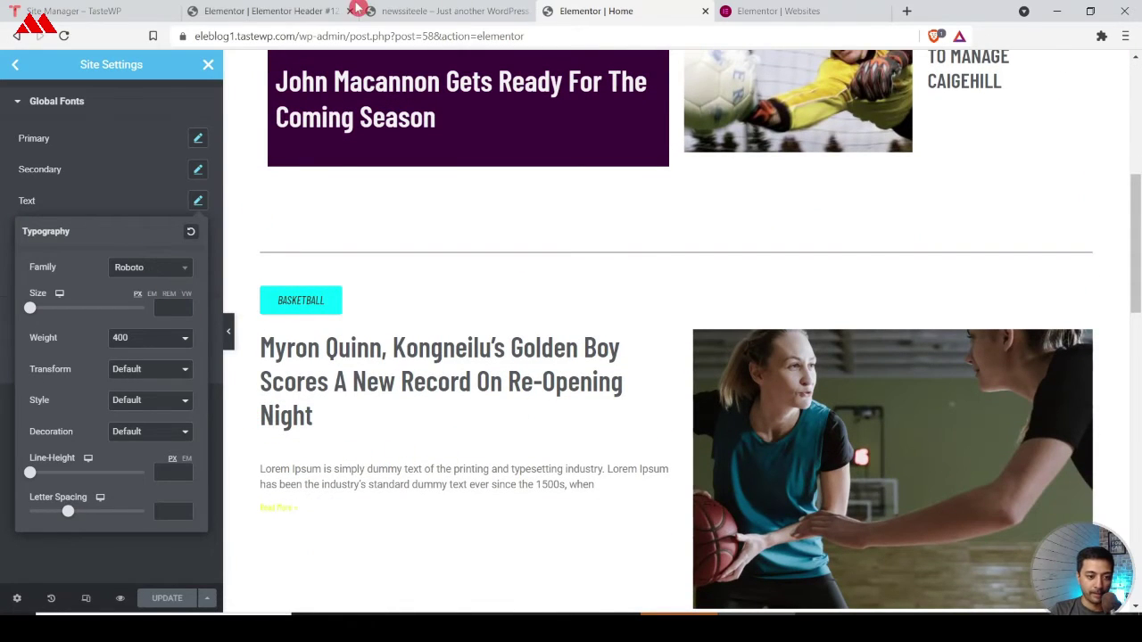
Step: Return to newssiteele's header editor and set the Secondary global font family to Barlow Condensed
{"action": "left_click", "coordinate": [321, 8]}
{"action": "left_click", "coordinate": [198, 170]}
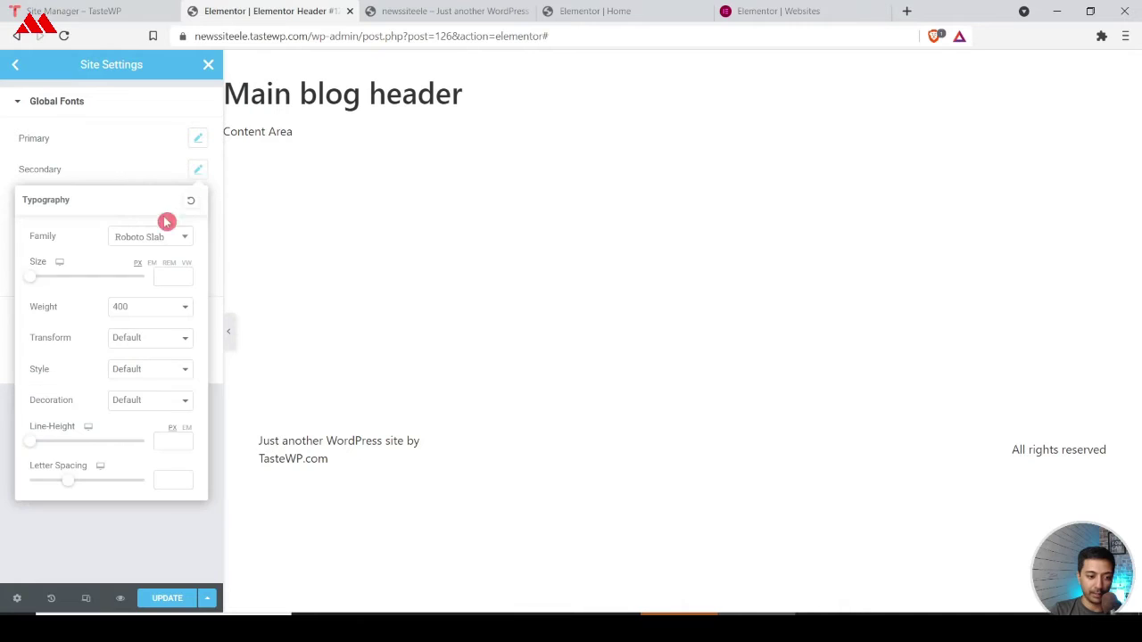
{"action": "left_click", "coordinate": [162, 237]}
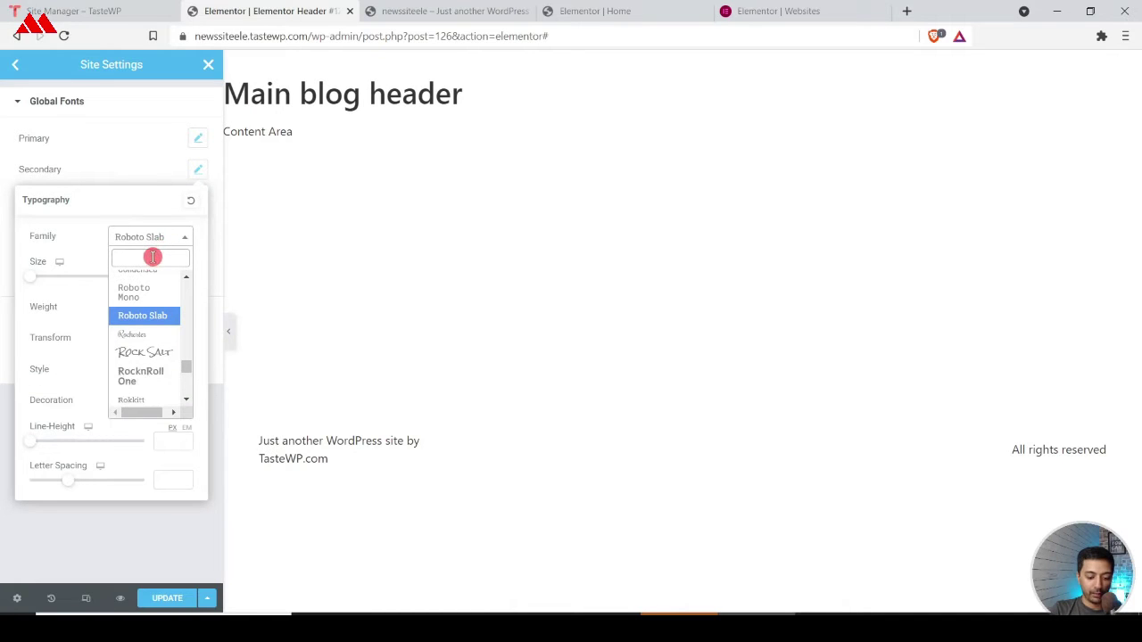
{"action": "type", "text": "barlow"}
{"action": "left_click", "coordinate": [149, 316]}
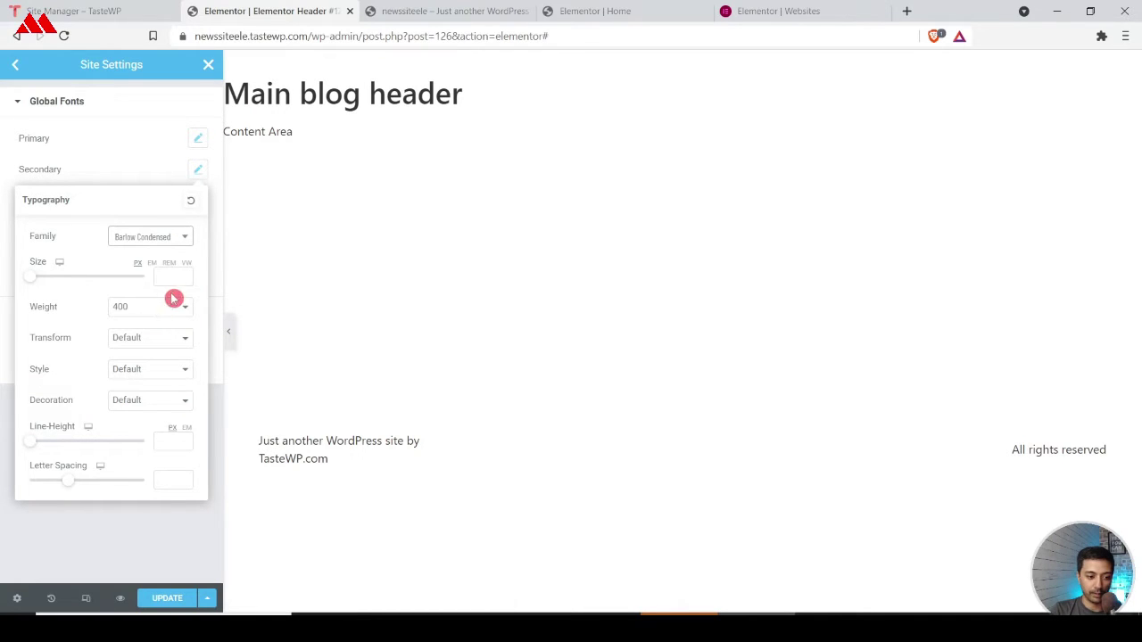
Step: Set the Accent global font family to Barlow Condensed and save the site settings
{"action": "left_click", "coordinate": [215, 235]}
{"action": "left_click", "coordinate": [181, 301]}
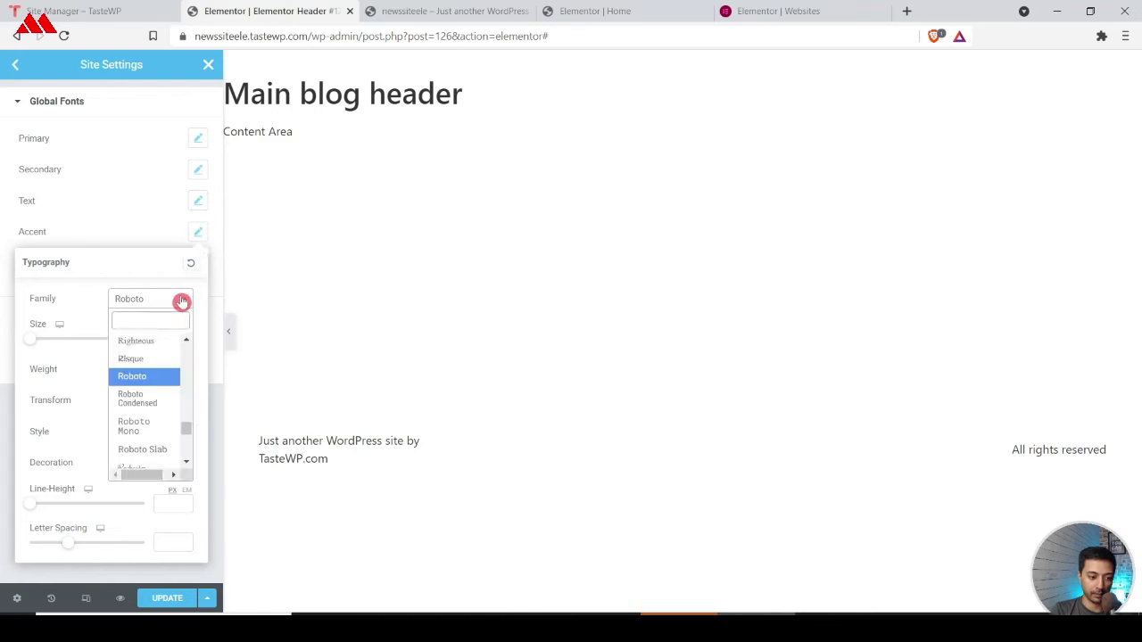
{"action": "type", "text": "barlow"}
{"action": "left_click", "coordinate": [143, 358]}
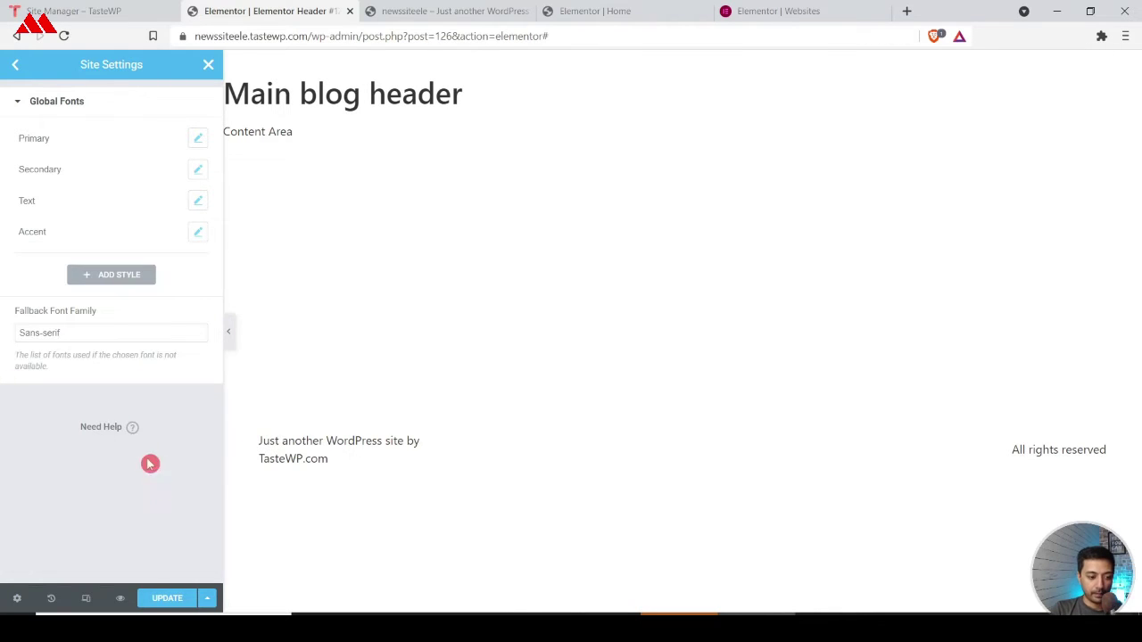
{"action": "left_click", "coordinate": [167, 599]}
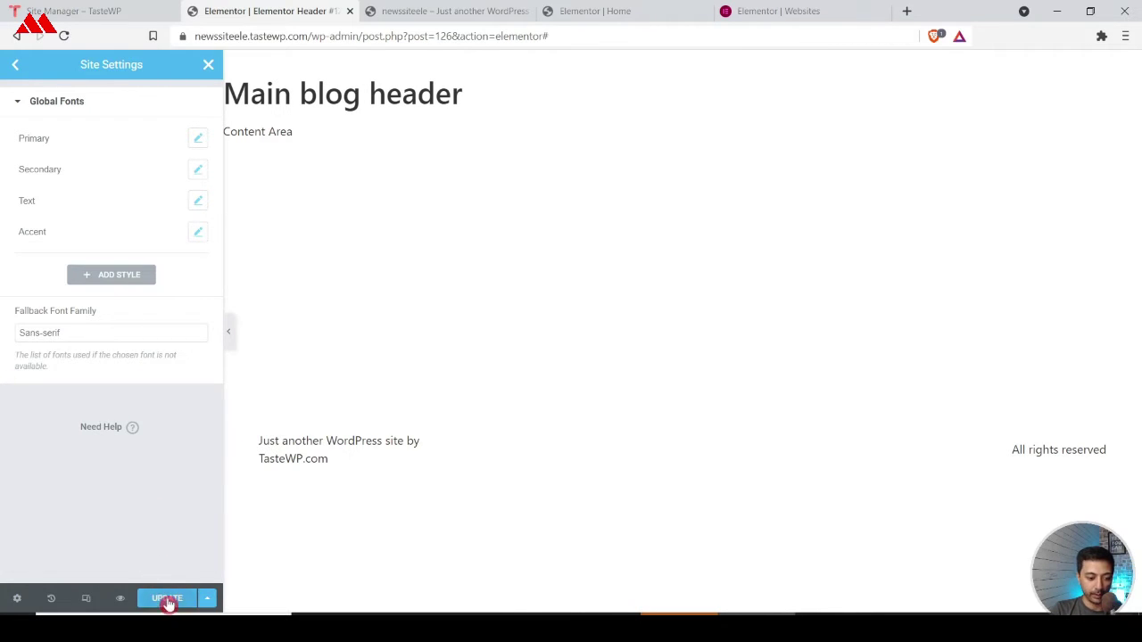
Step: In the theme style typography, assign the Text global color and the Text global font to the body
{"action": "left_click", "coordinate": [15, 65]}
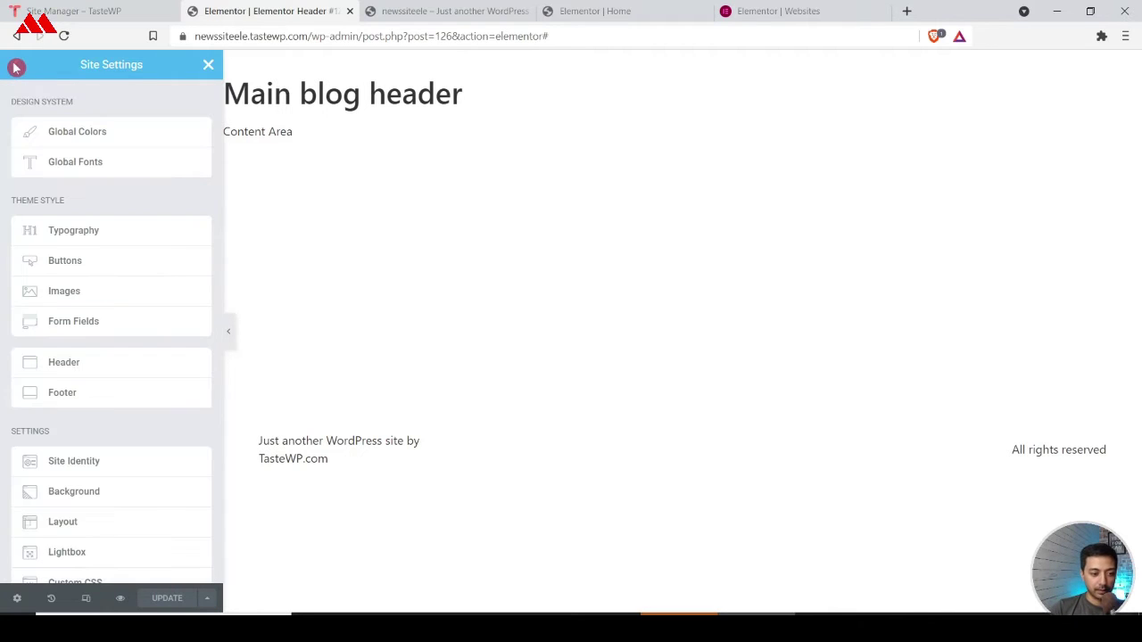
{"action": "left_click", "coordinate": [89, 233]}
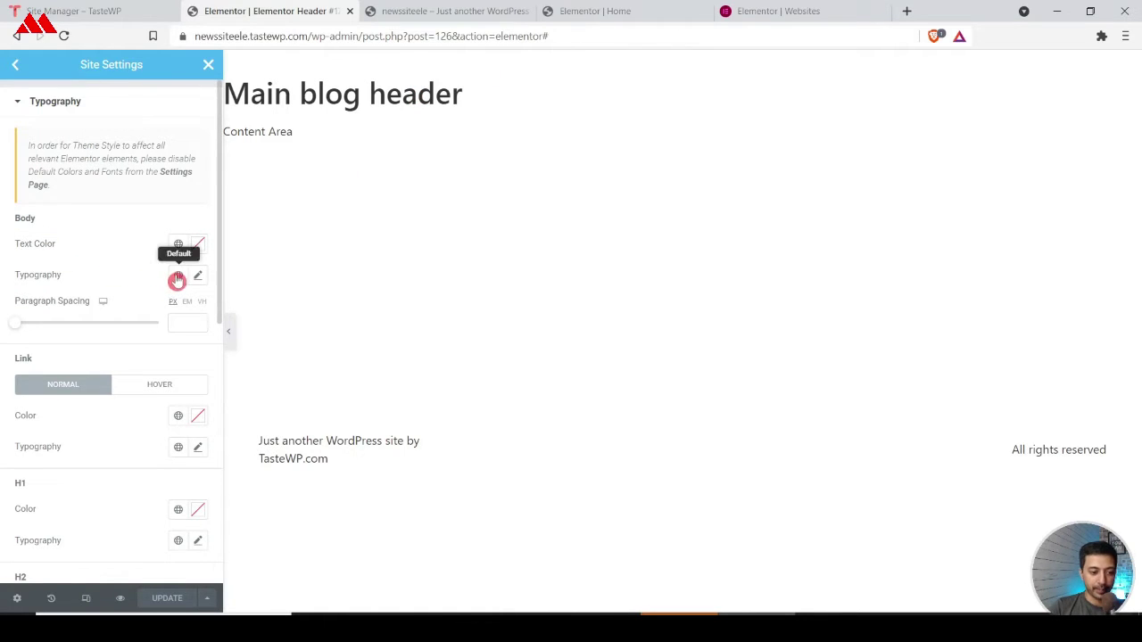
{"action": "left_click", "coordinate": [181, 245]}
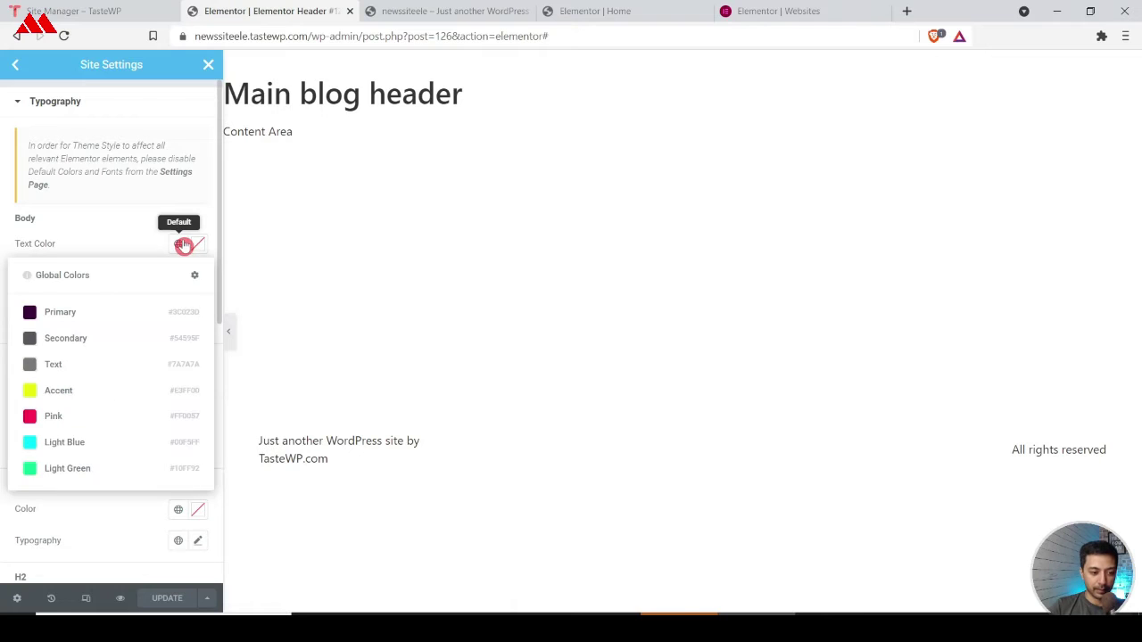
{"action": "left_click", "coordinate": [99, 367]}
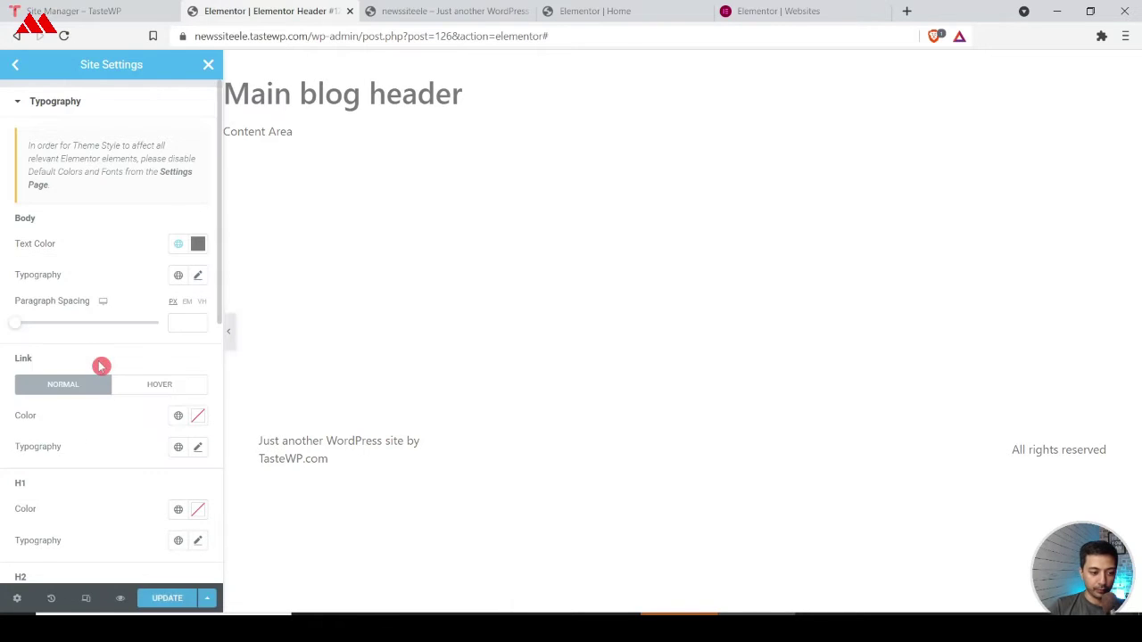
{"action": "left_click", "coordinate": [177, 278]}
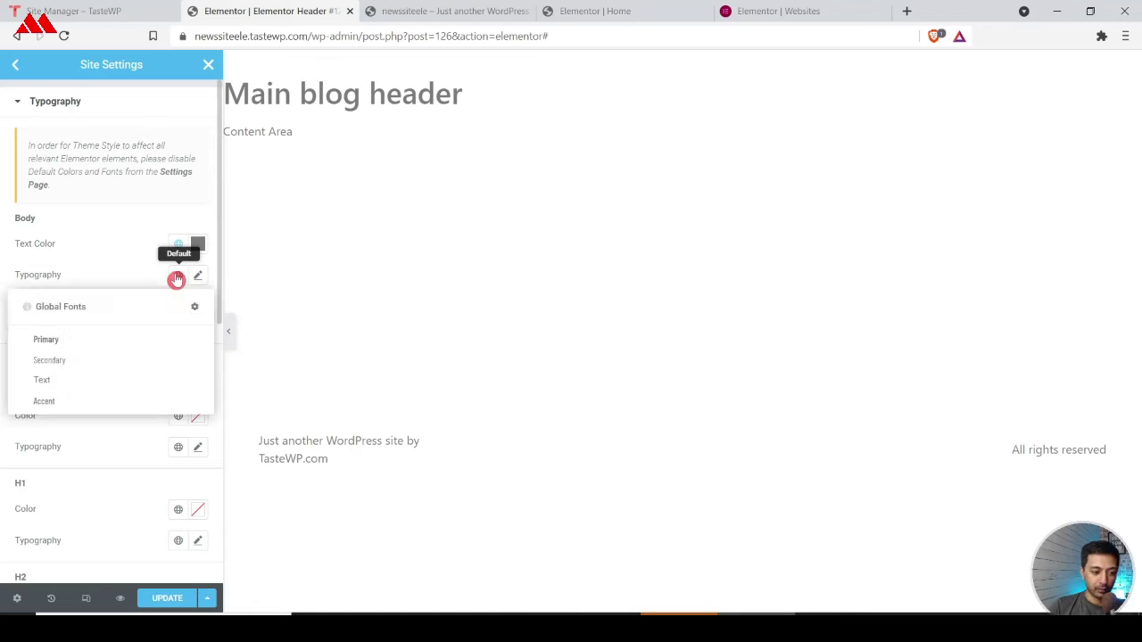
{"action": "left_click", "coordinate": [61, 381]}
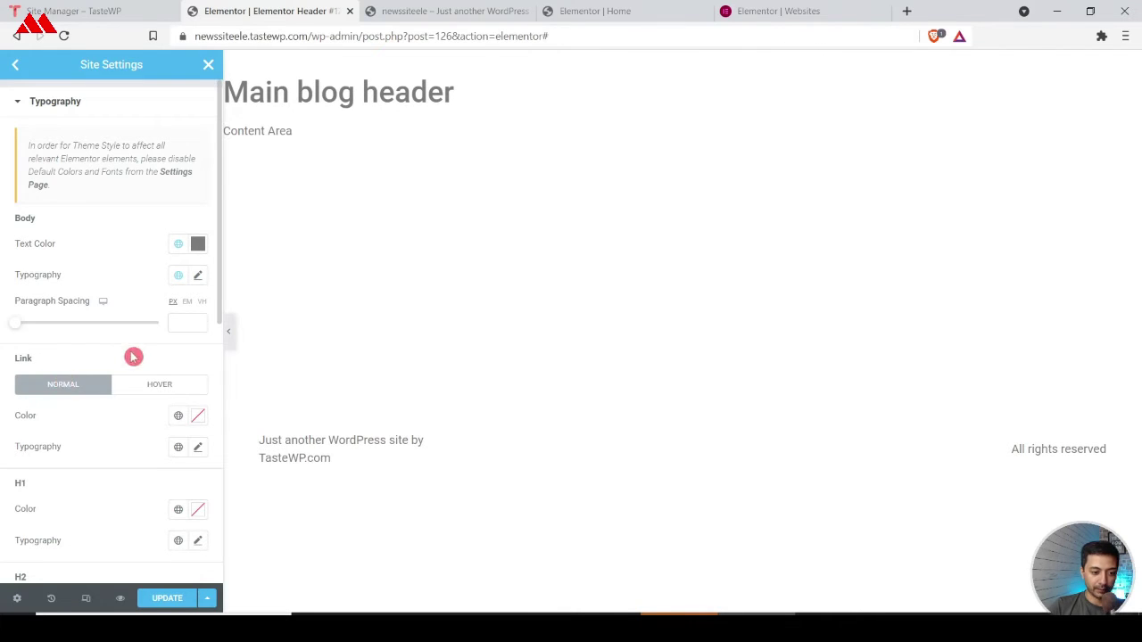
Step: Assign the Pink global color and the Text global font to links in their normal state
{"action": "scroll", "coordinate": [133, 357], "scroll_direction": "down", "scroll_amount": 2}
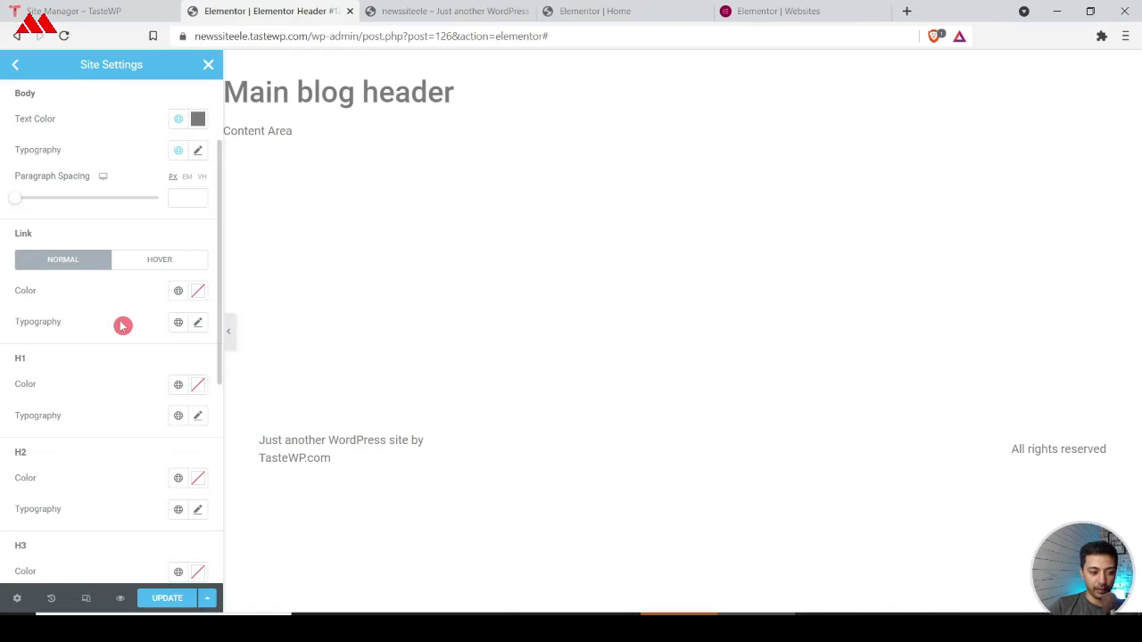
{"action": "left_click", "coordinate": [178, 292]}
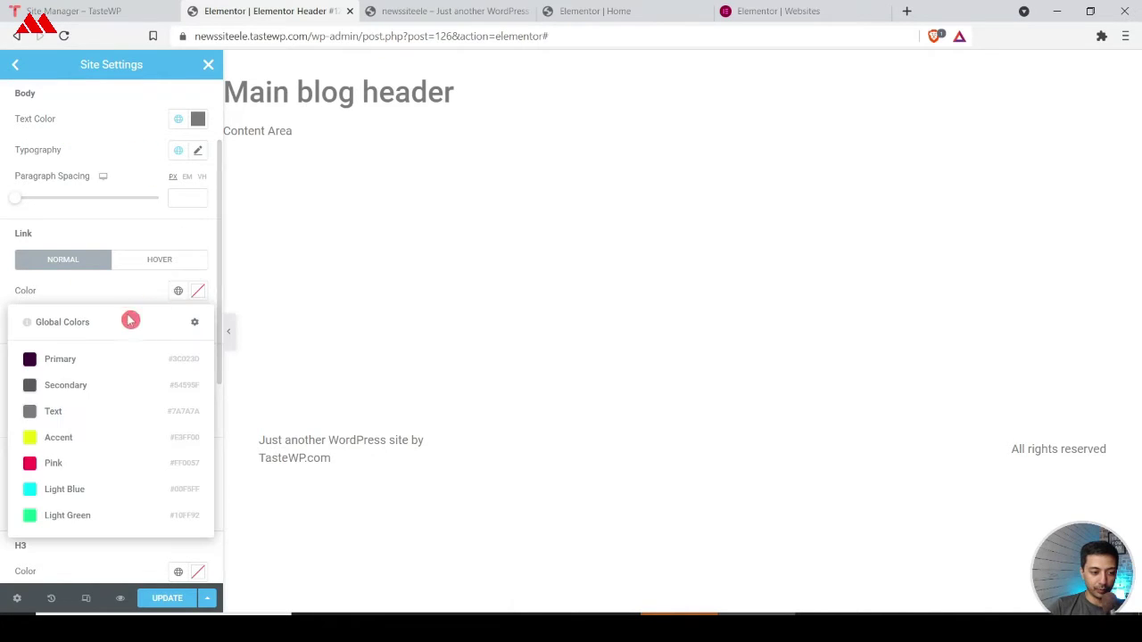
{"action": "left_click", "coordinate": [50, 463]}
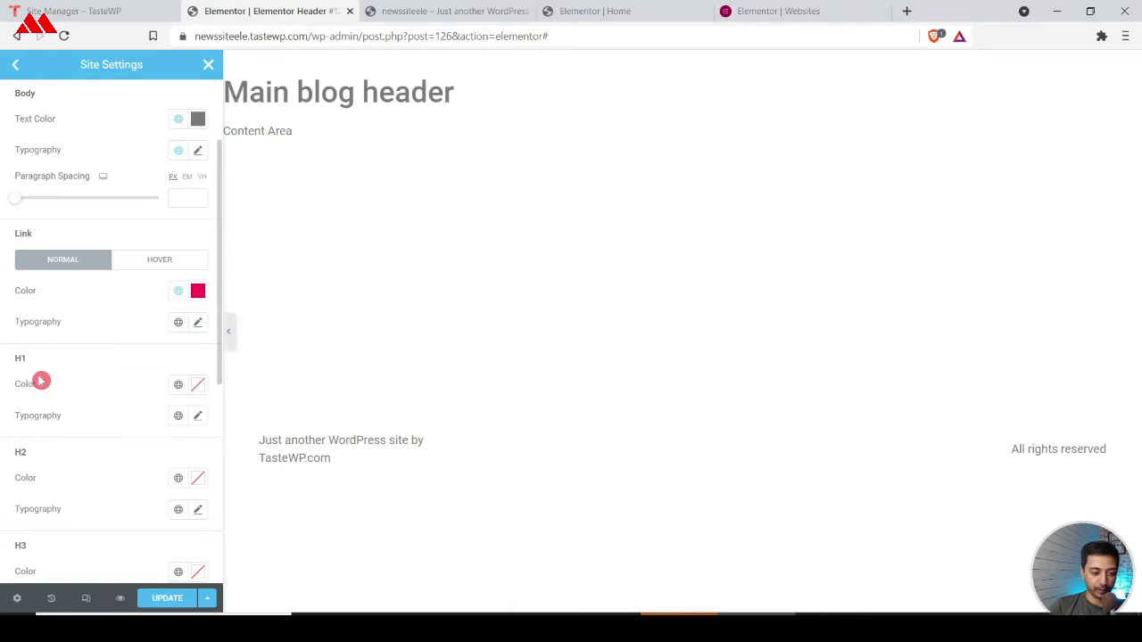
{"action": "left_click", "coordinate": [181, 329]}
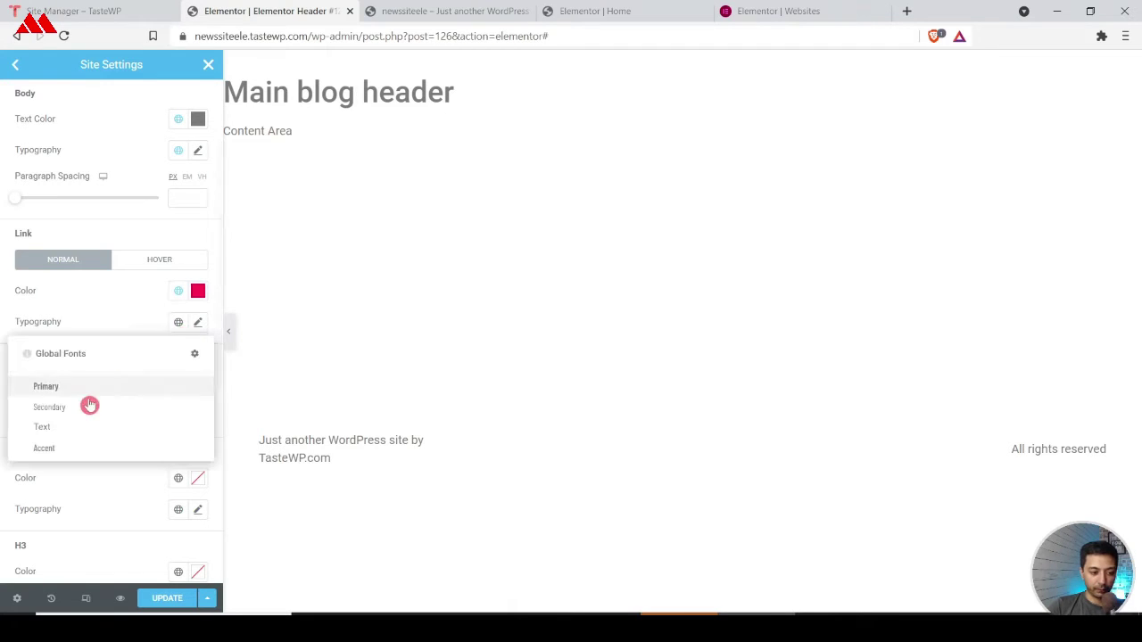
{"action": "left_click", "coordinate": [57, 430]}
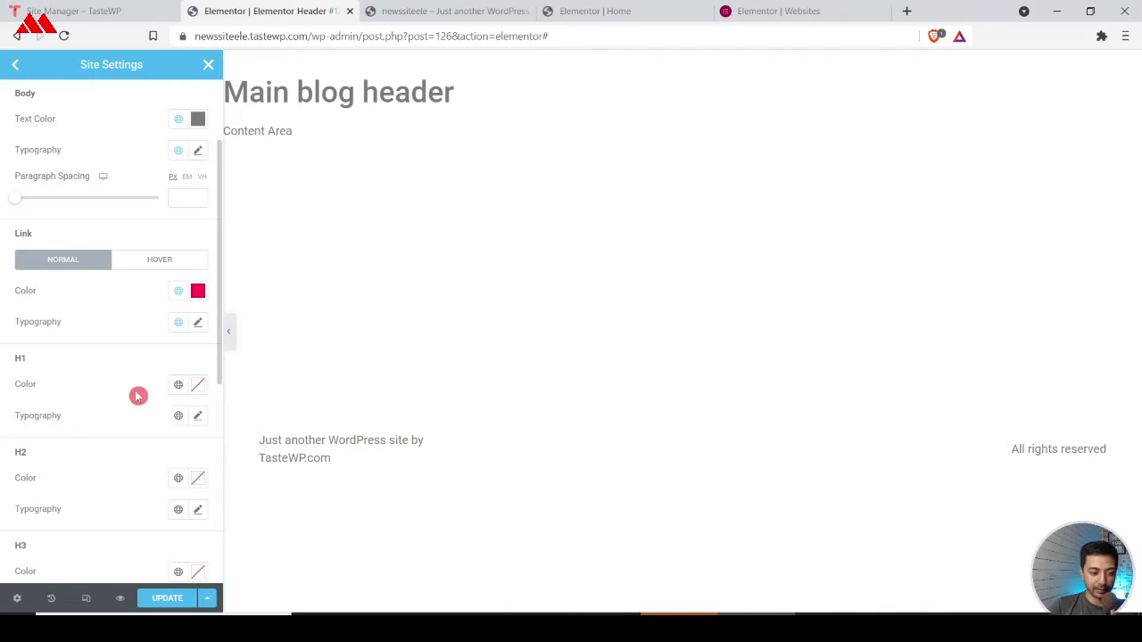
Step: Assign the Primary global color and the Primary global font to H1 headings
{"action": "left_click", "coordinate": [179, 386]}
{"action": "left_click", "coordinate": [57, 193]}
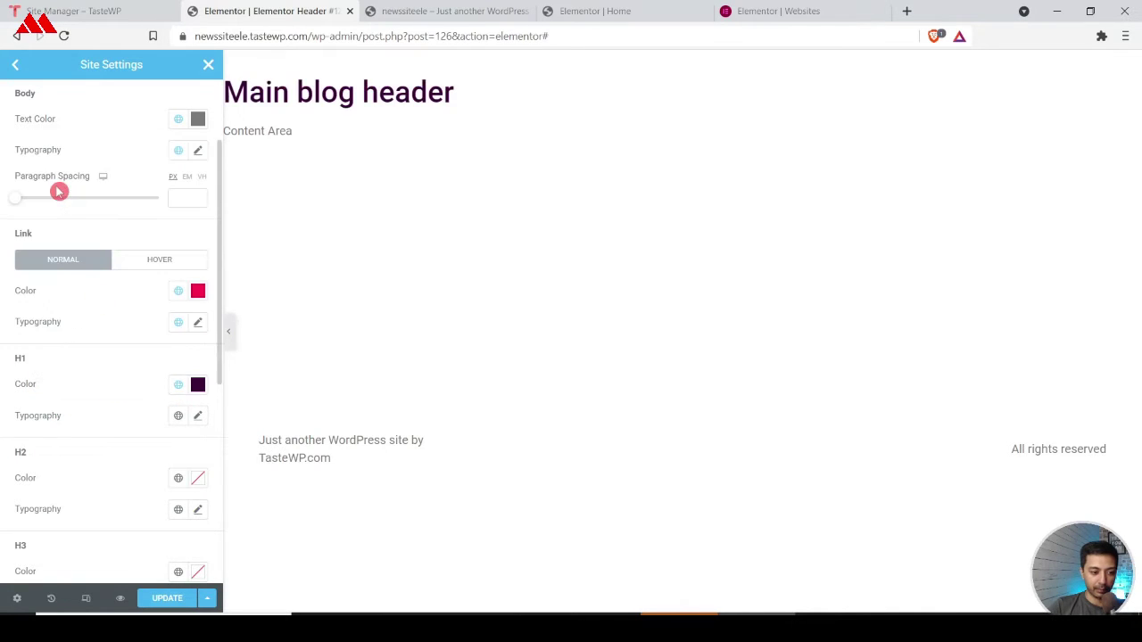
{"action": "left_click", "coordinate": [179, 416]}
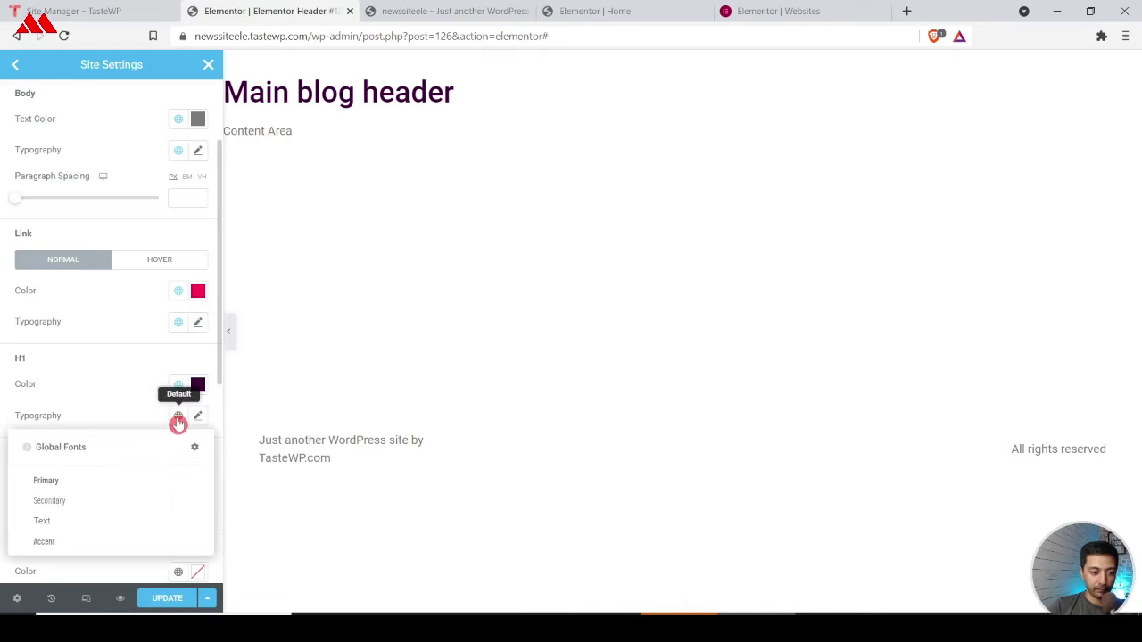
{"action": "left_click", "coordinate": [48, 482]}
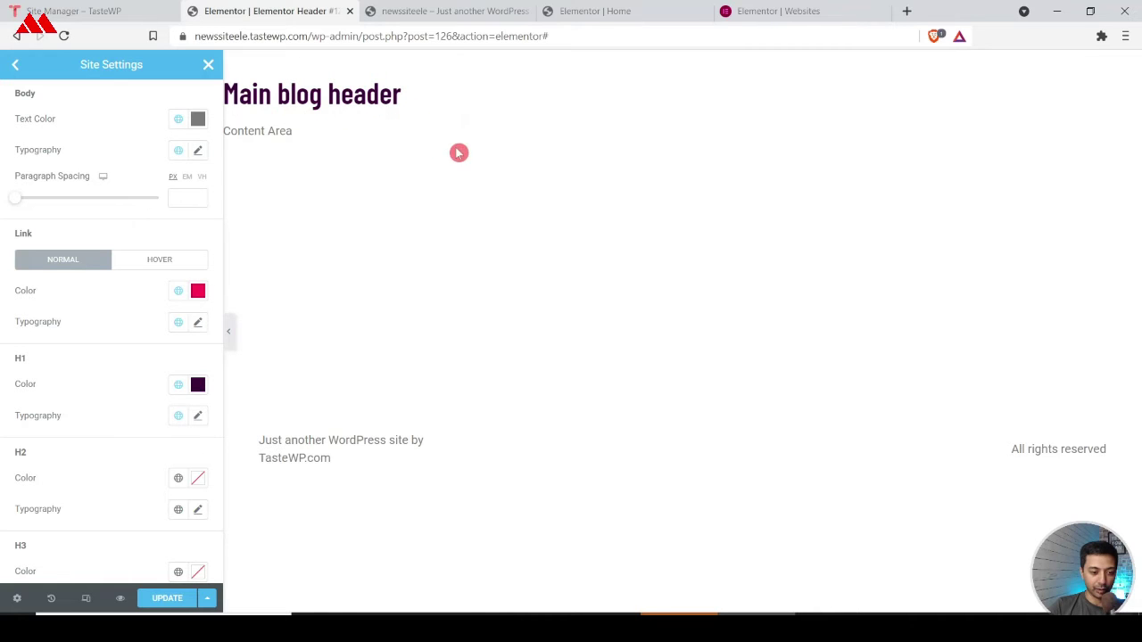
Step: Assign the Primary global color and the Secondary global font to H2 headings
{"action": "scroll", "coordinate": [145, 417], "scroll_direction": "down", "scroll_amount": 1}
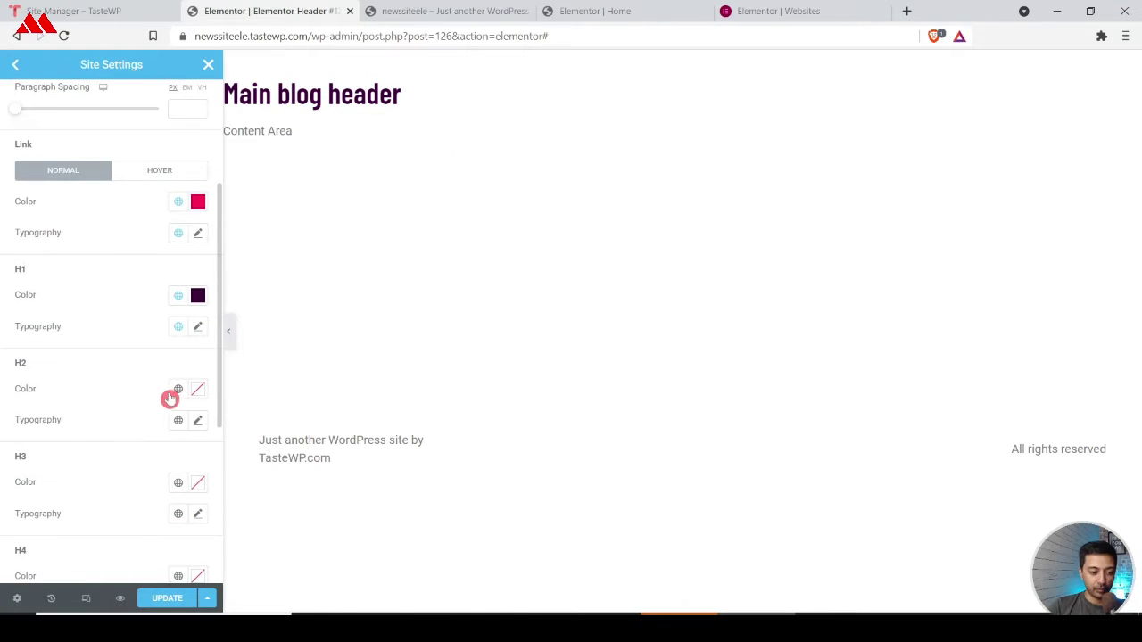
{"action": "left_click", "coordinate": [177, 393]}
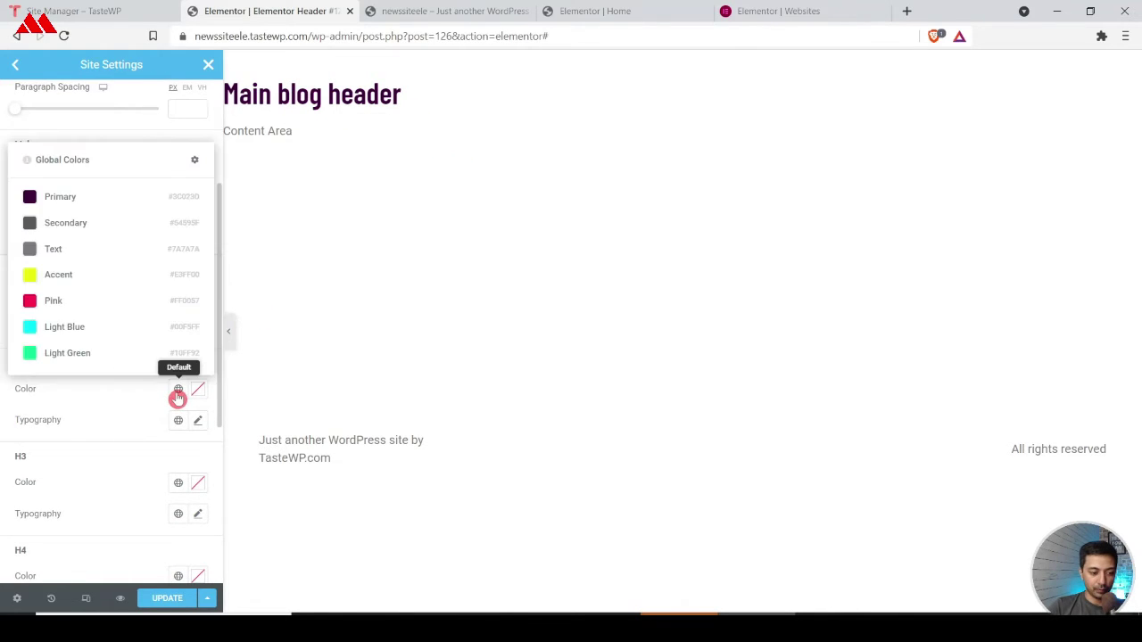
{"action": "left_click", "coordinate": [78, 203]}
{"action": "left_click", "coordinate": [178, 420]}
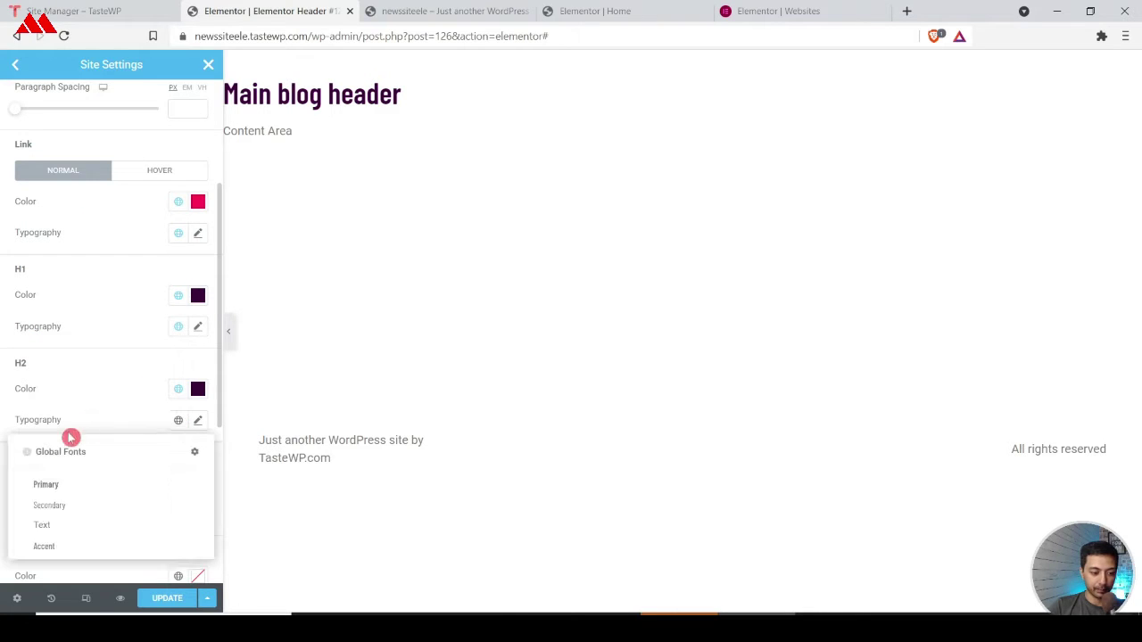
{"action": "left_click", "coordinate": [38, 491]}
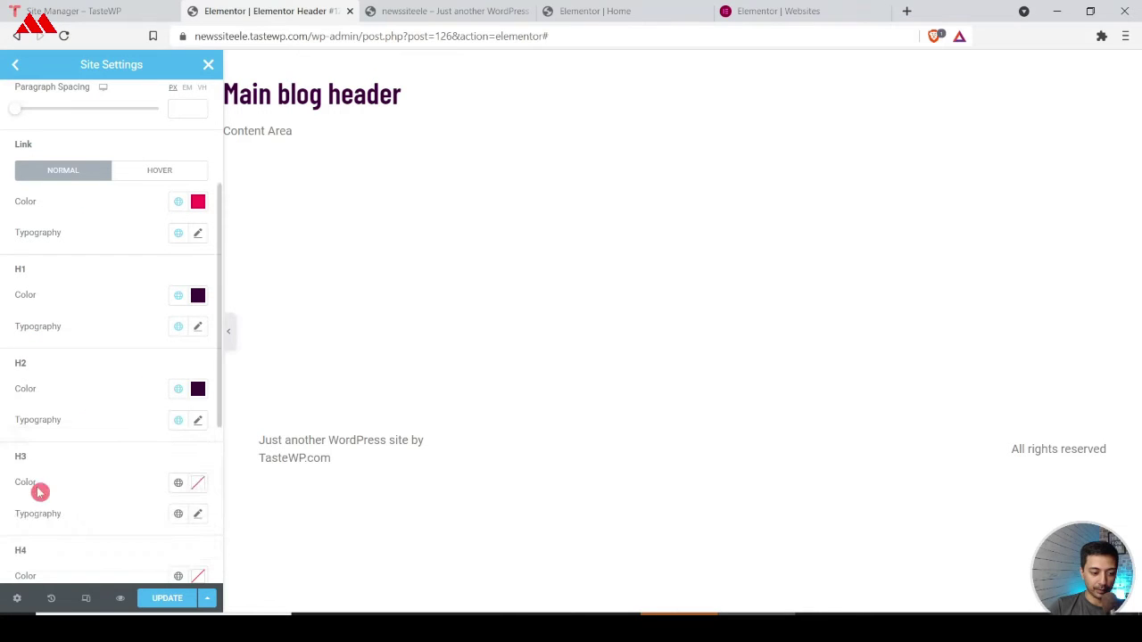
{"action": "left_click", "coordinate": [180, 428]}
{"action": "left_click", "coordinate": [76, 505]}
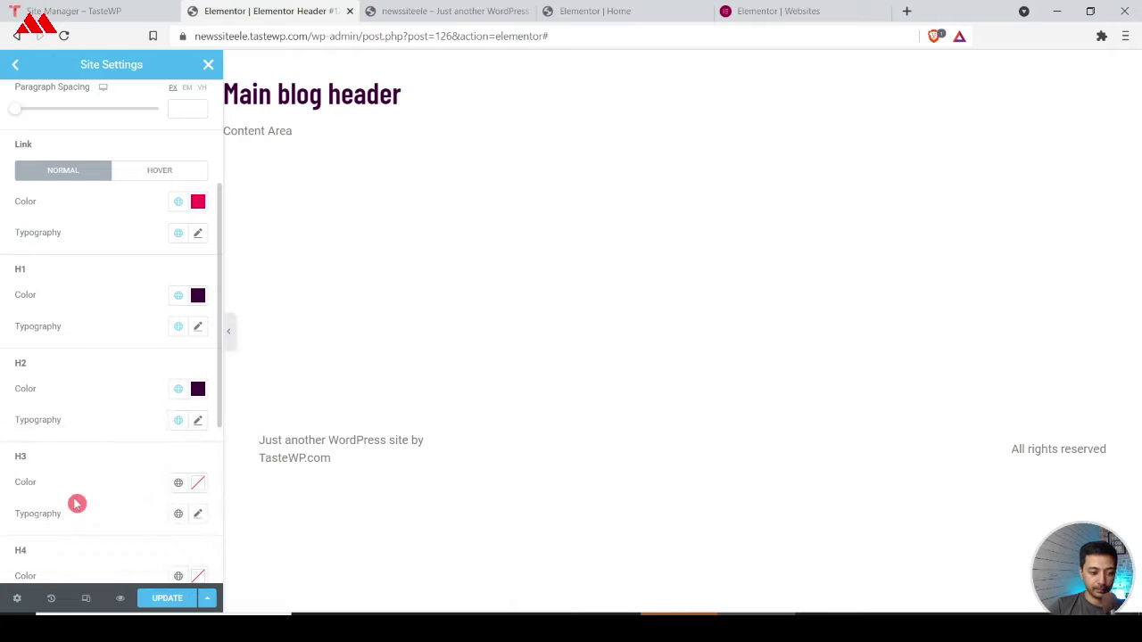
Step: Assign the Primary global color to the H3 and H4 headings
{"action": "left_click", "coordinate": [178, 483]}
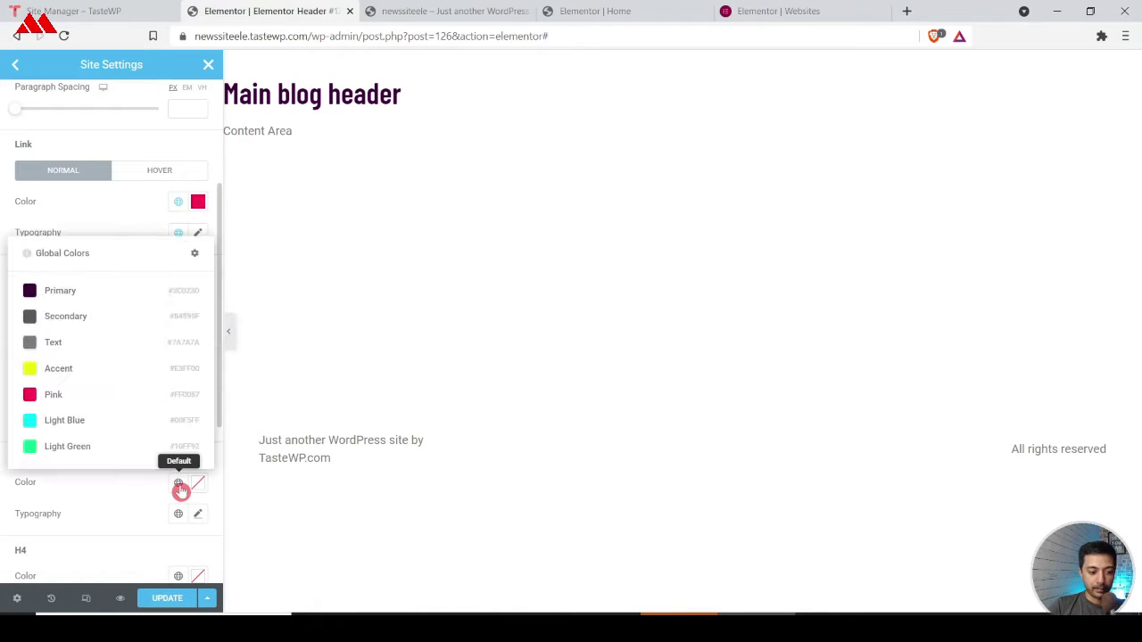
{"action": "left_click", "coordinate": [66, 292]}
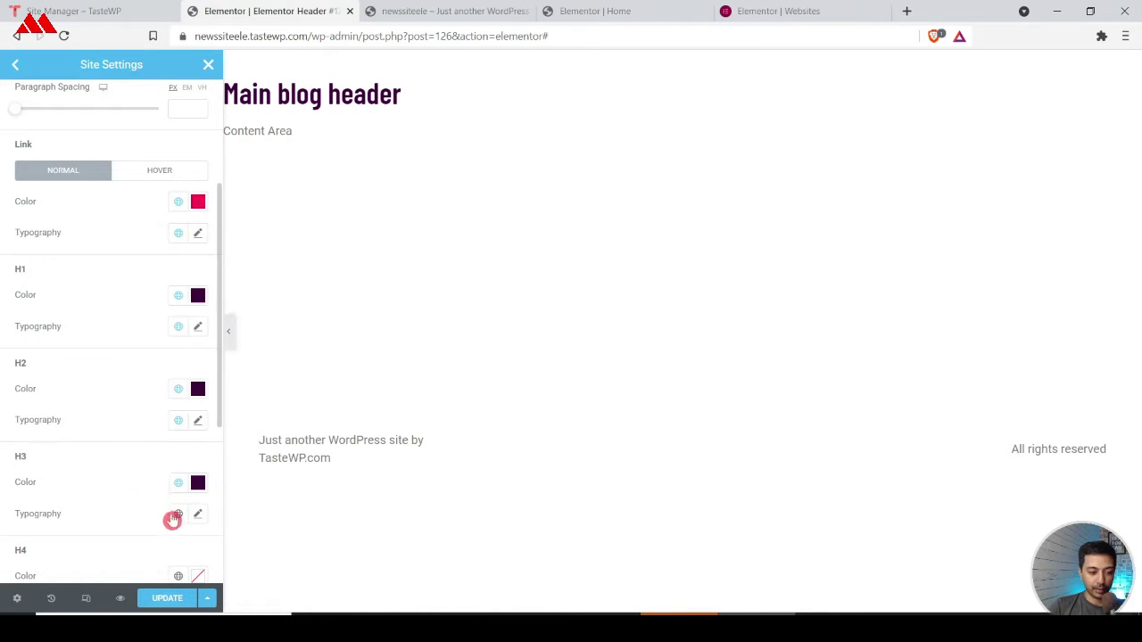
{"action": "scroll", "coordinate": [32, 488], "scroll_direction": "up", "scroll_amount": 3}
{"action": "scroll", "coordinate": [32, 488], "scroll_direction": "down", "scroll_amount": 5}
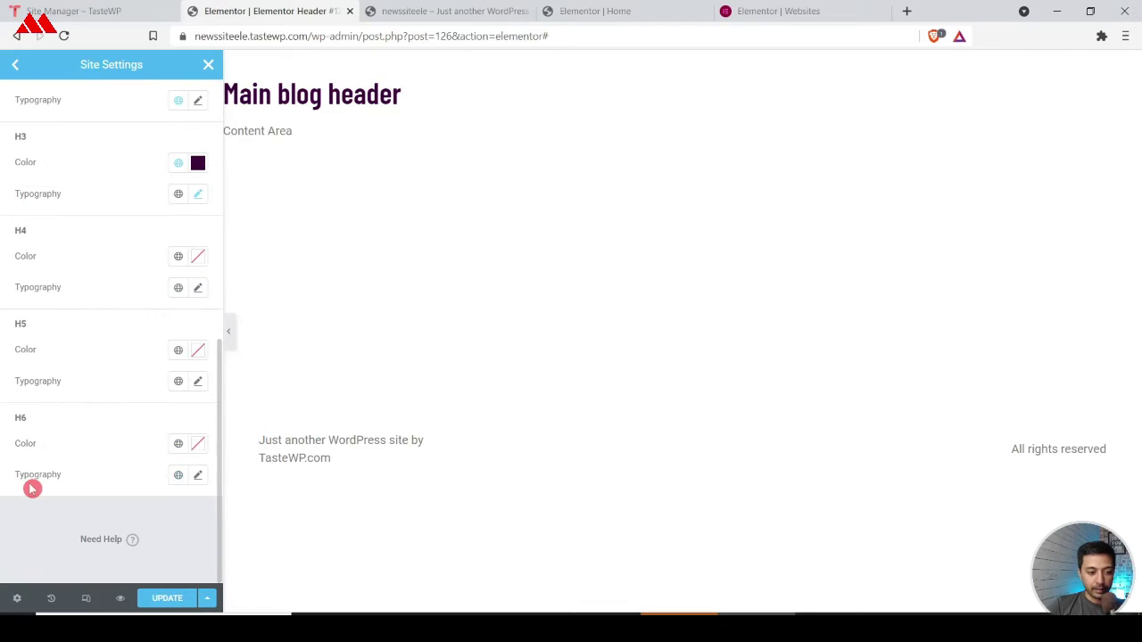
{"action": "left_click", "coordinate": [178, 257]}
{"action": "left_click", "coordinate": [75, 324]}
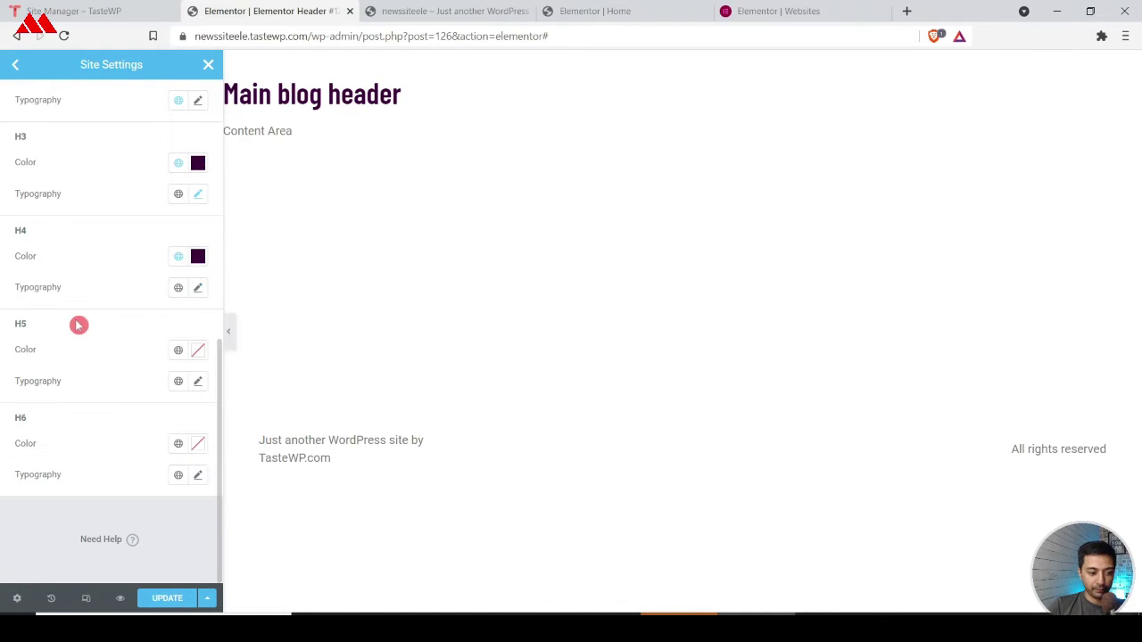
Step: Assign the Primary global color to the H5 and H6 headings and save the site settings
{"action": "left_click", "coordinate": [179, 351]}
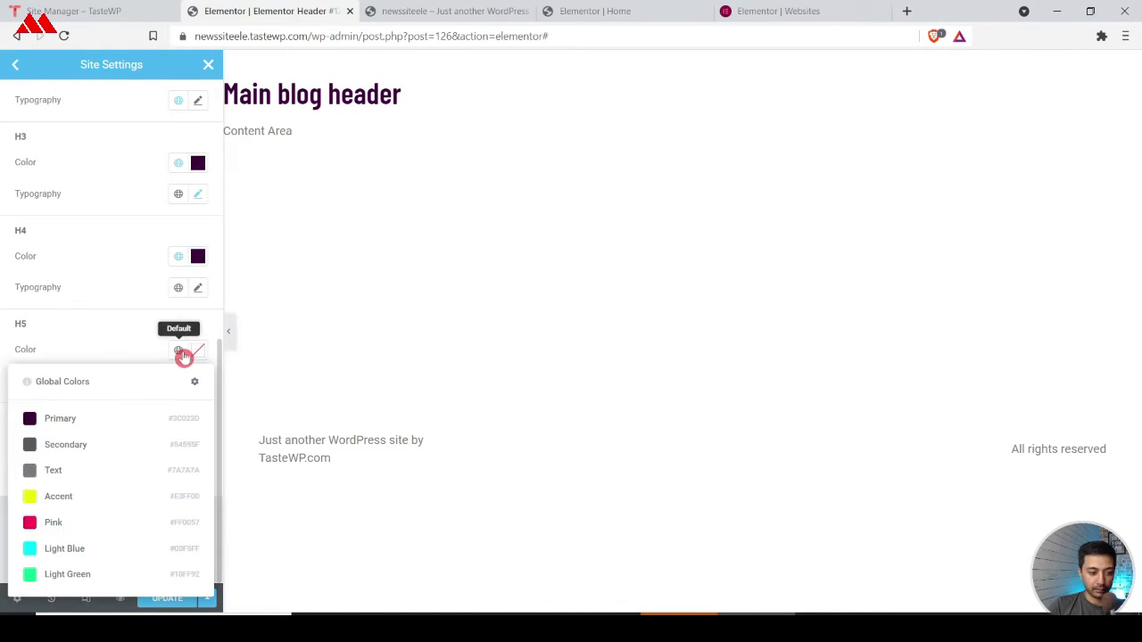
{"action": "left_click", "coordinate": [69, 424]}
{"action": "left_click", "coordinate": [178, 443]}
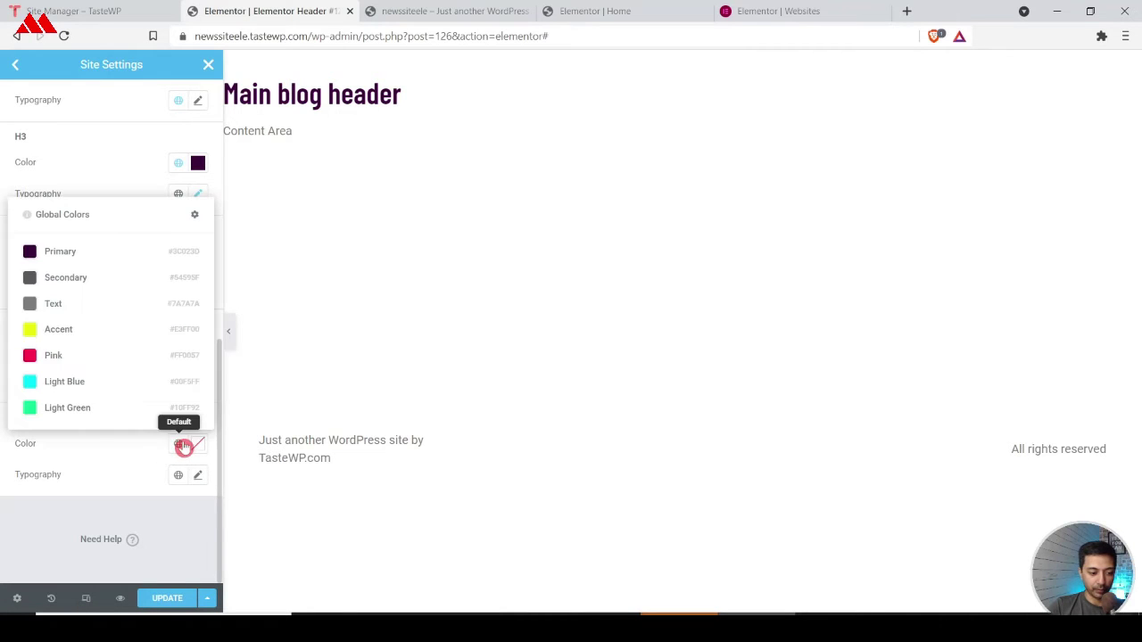
{"action": "left_click", "coordinate": [39, 254]}
{"action": "scroll", "coordinate": [134, 446], "scroll_direction": "up", "scroll_amount": 6}
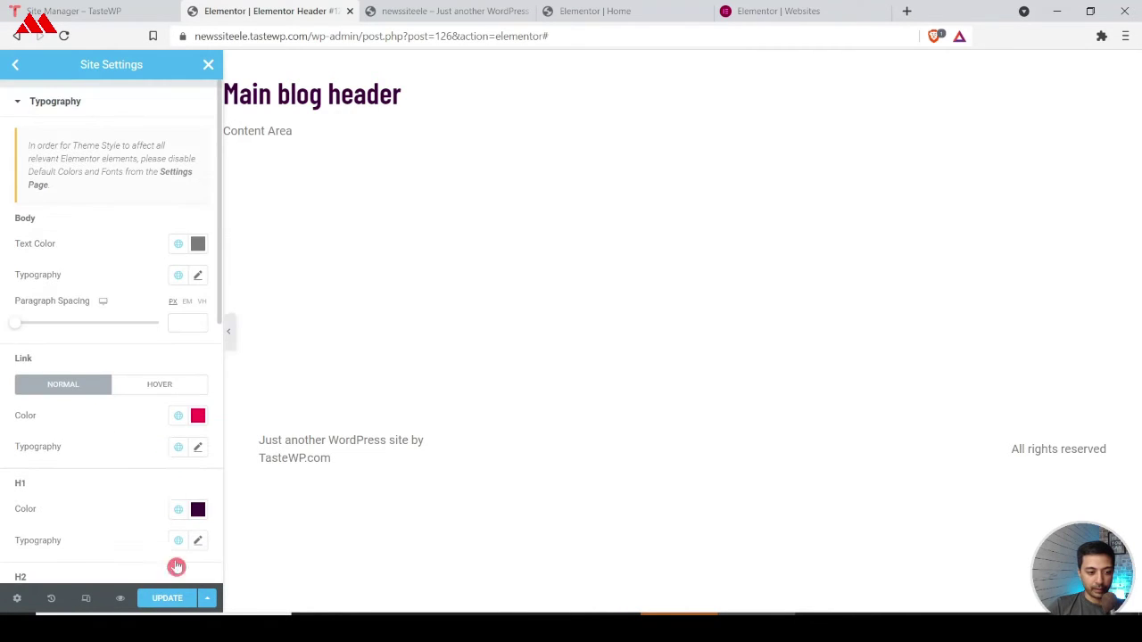
{"action": "left_click", "coordinate": [172, 602]}
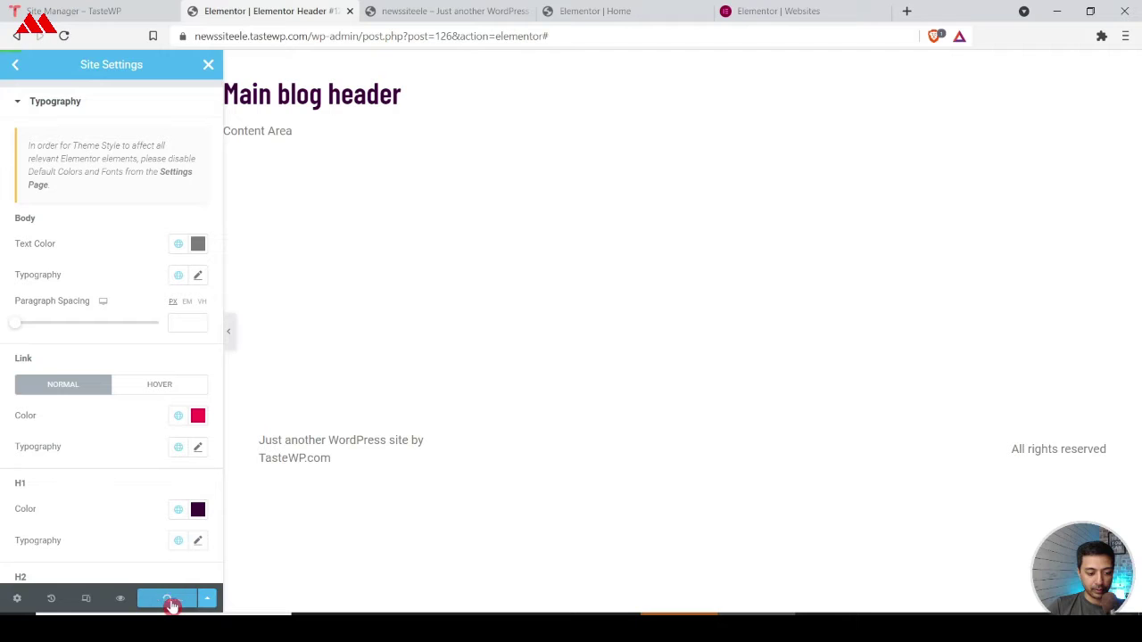
Step: In the theme style for buttons, assign the Accent global font and the Primary global color to the normal-state text
{"action": "left_click", "coordinate": [15, 72]}
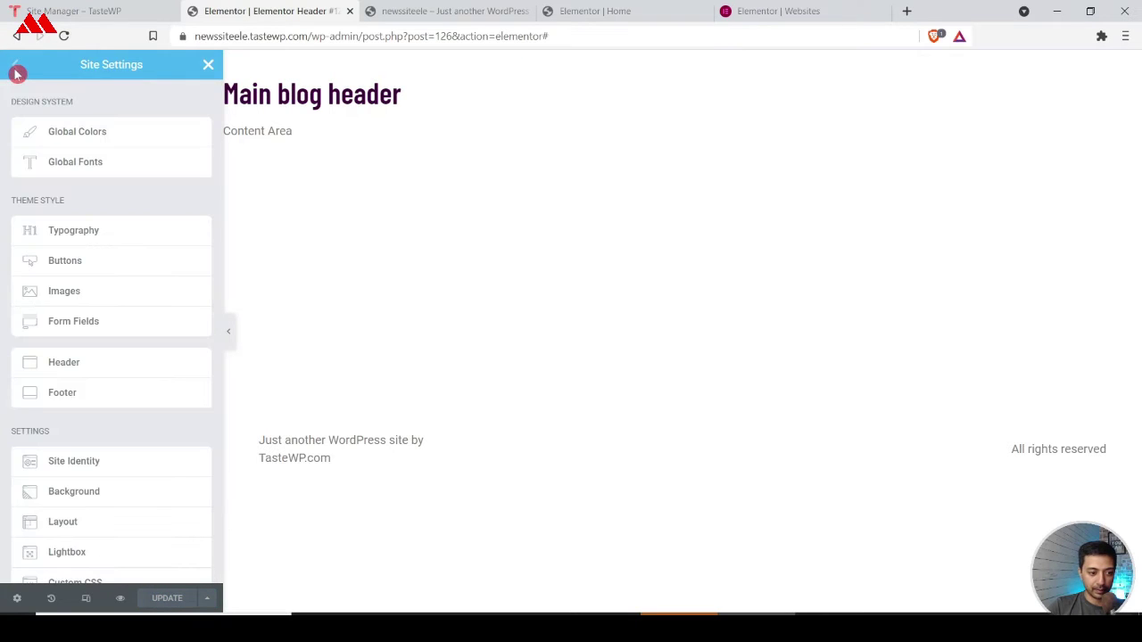
{"action": "left_click", "coordinate": [101, 266]}
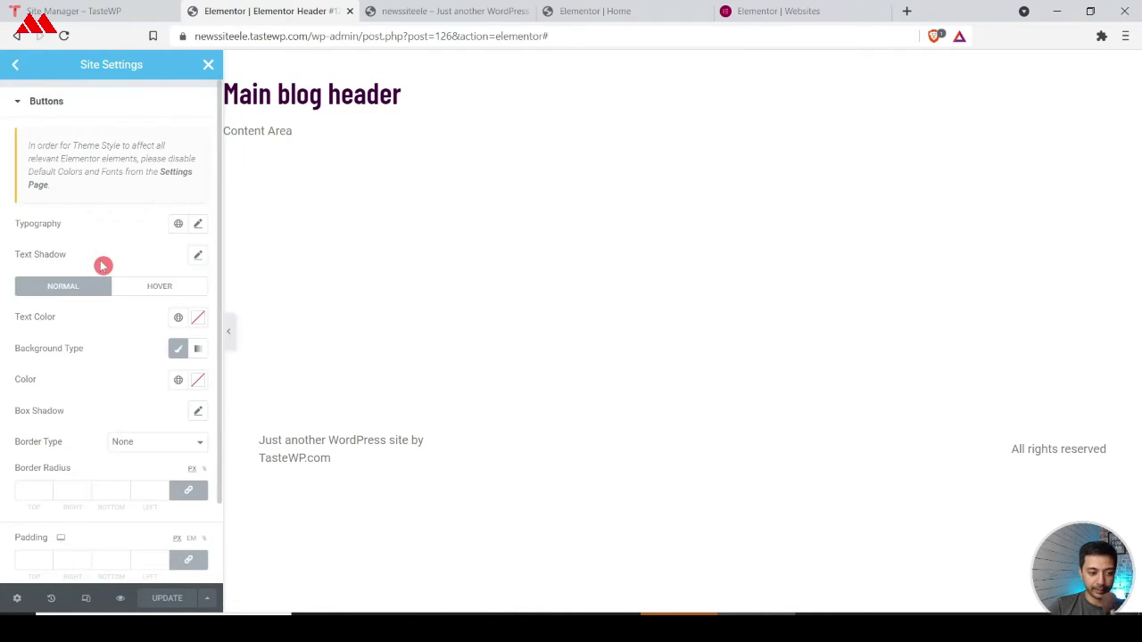
{"action": "left_click", "coordinate": [180, 225]}
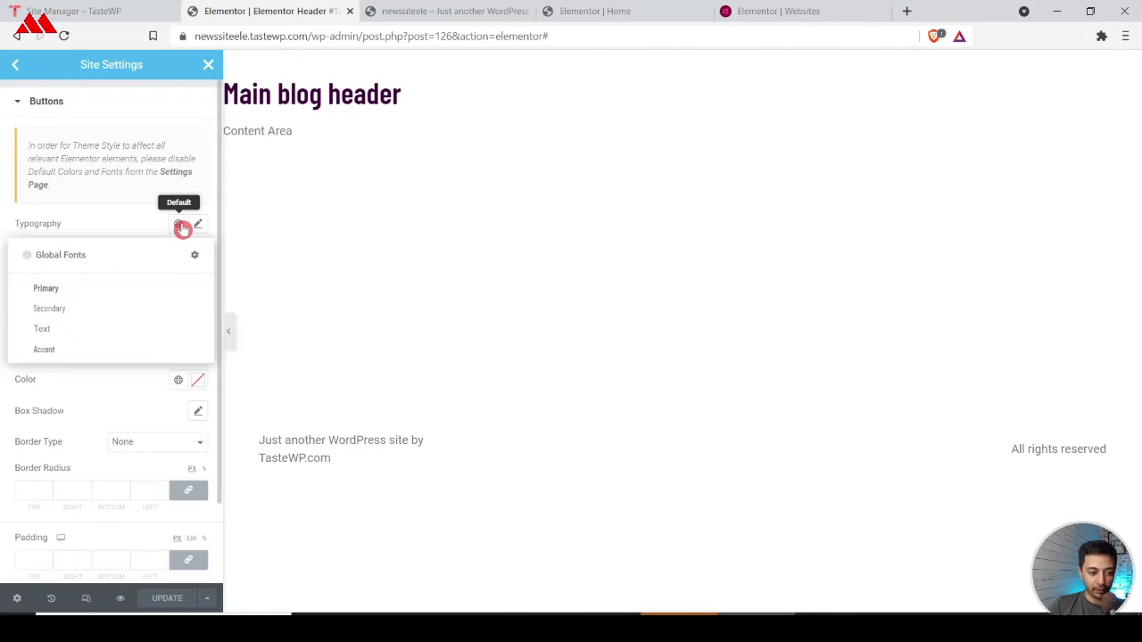
{"action": "left_click", "coordinate": [44, 351]}
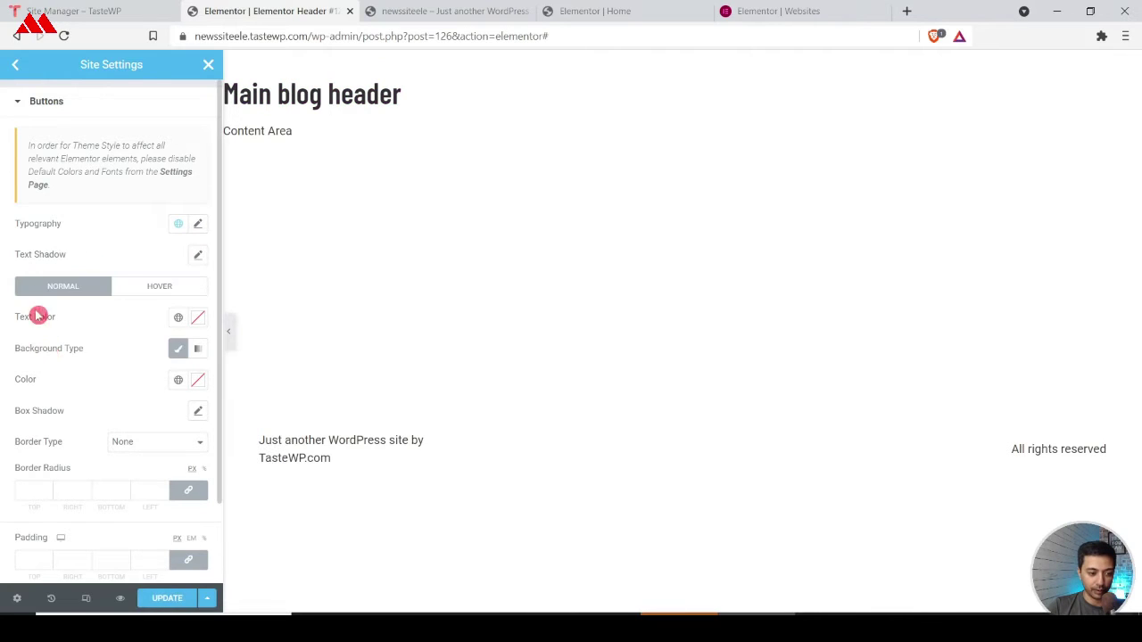
{"action": "left_click", "coordinate": [182, 322]}
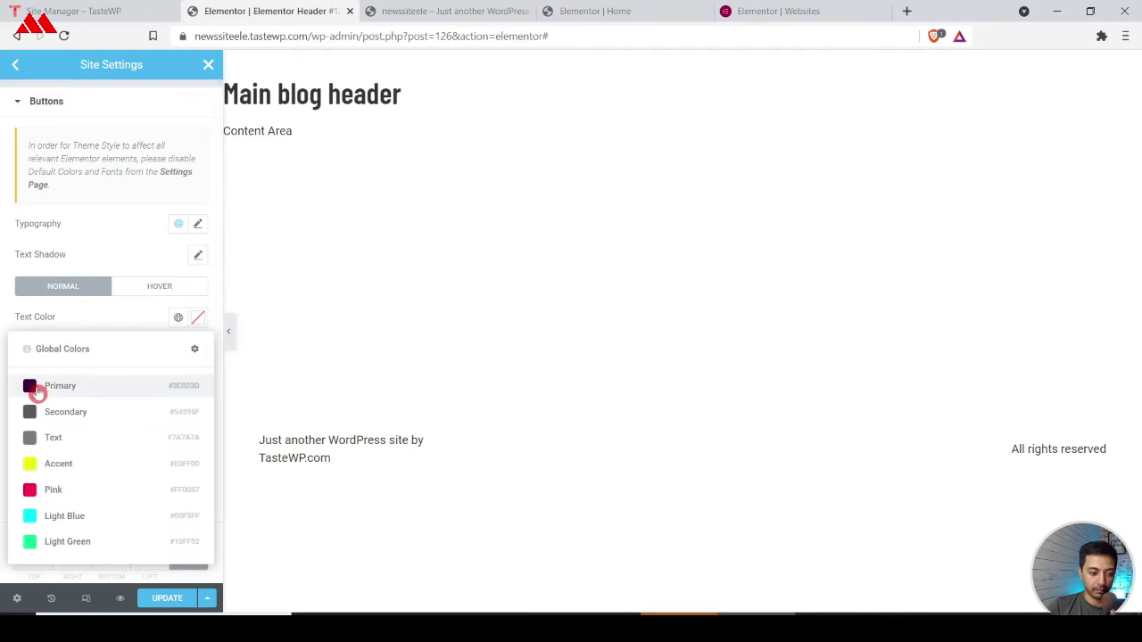
{"action": "left_click", "coordinate": [37, 390]}
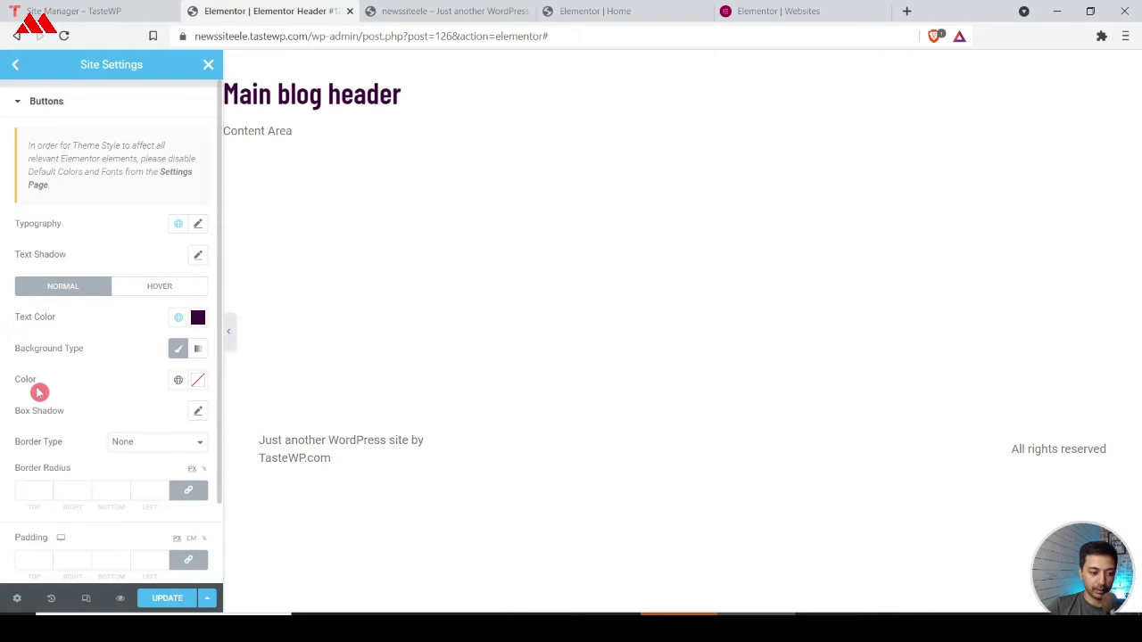
Step: Give buttons a classic background in the Accent global color and save the site settings
{"action": "left_click", "coordinate": [178, 351]}
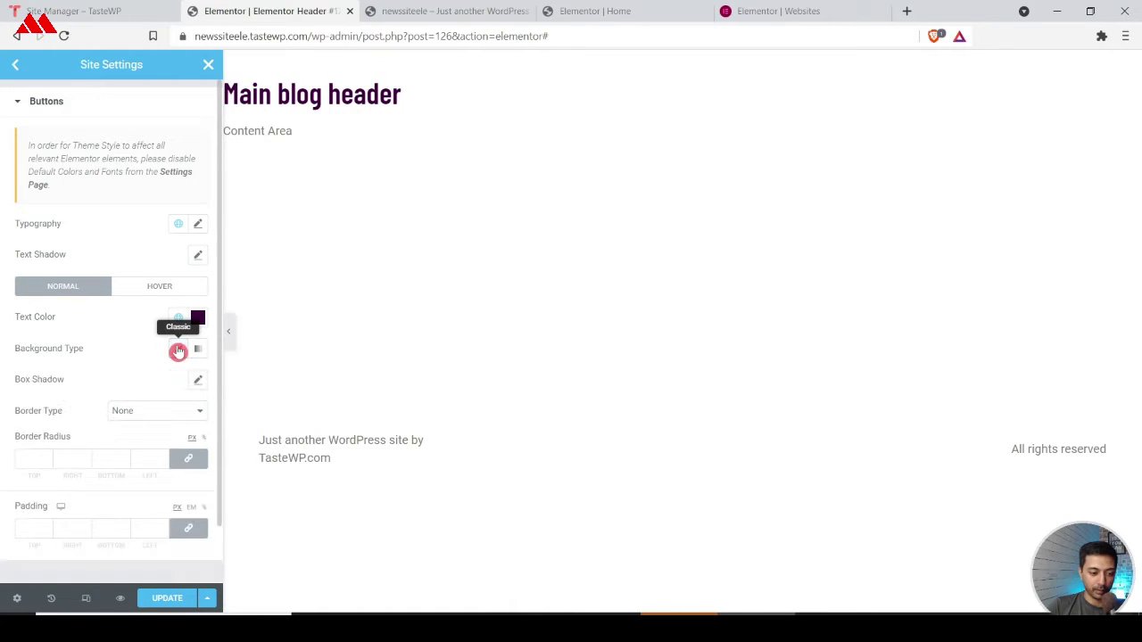
{"action": "left_click", "coordinate": [177, 350]}
{"action": "left_click", "coordinate": [179, 380]}
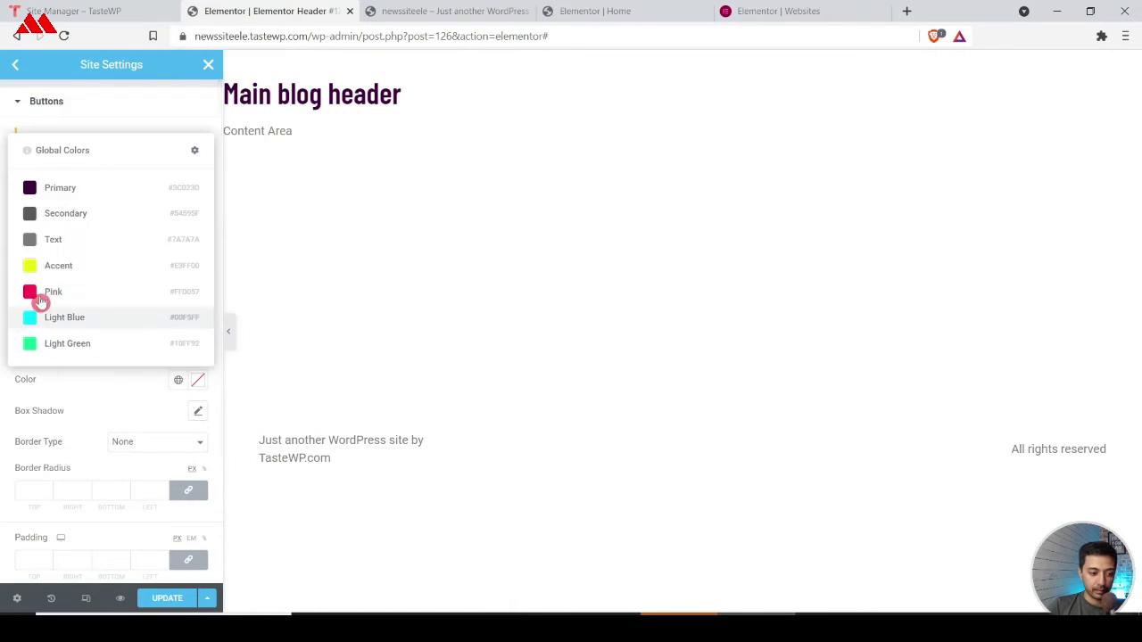
{"action": "left_click", "coordinate": [62, 275]}
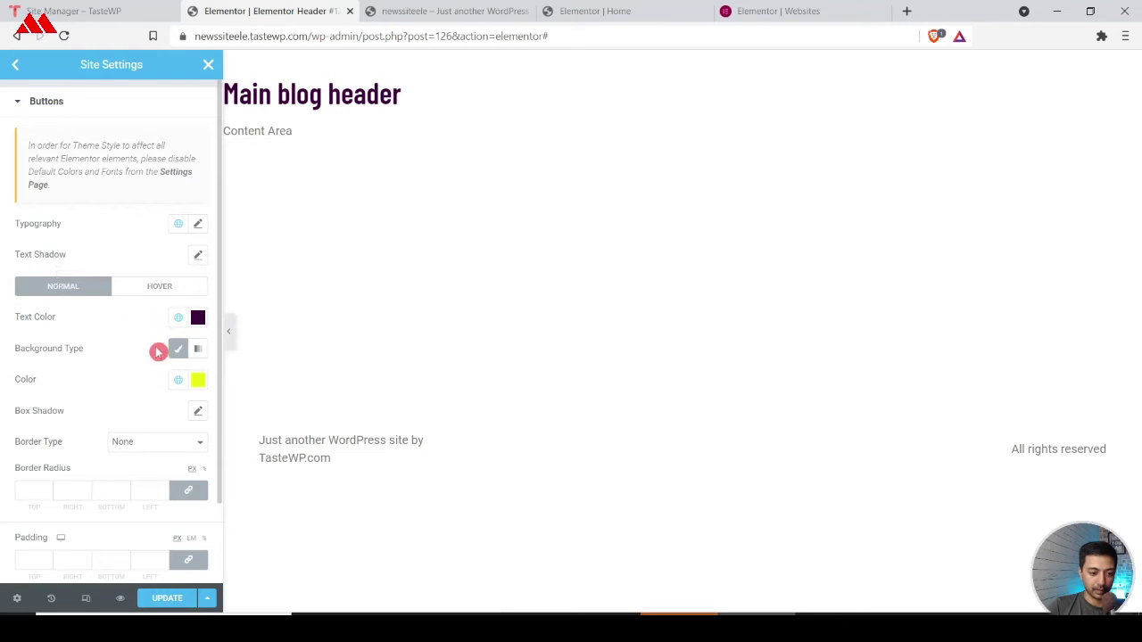
{"action": "scroll", "coordinate": [151, 438], "scroll_direction": "down", "scroll_amount": 1}
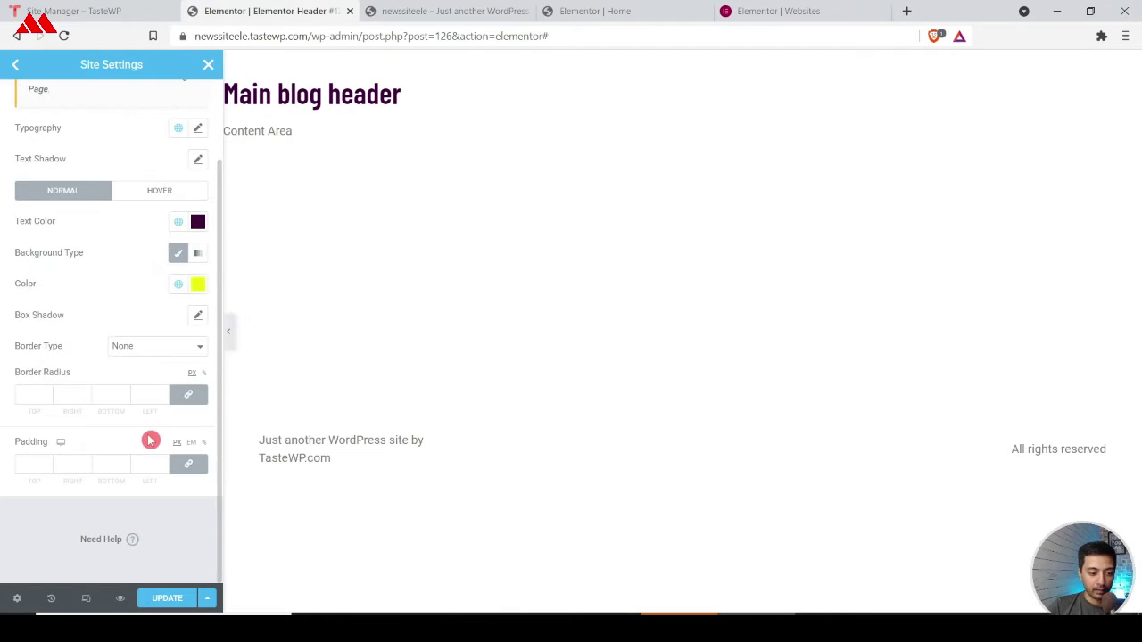
{"action": "scroll", "coordinate": [149, 441], "scroll_direction": "up", "scroll_amount": 1}
{"action": "left_click", "coordinate": [161, 598]}
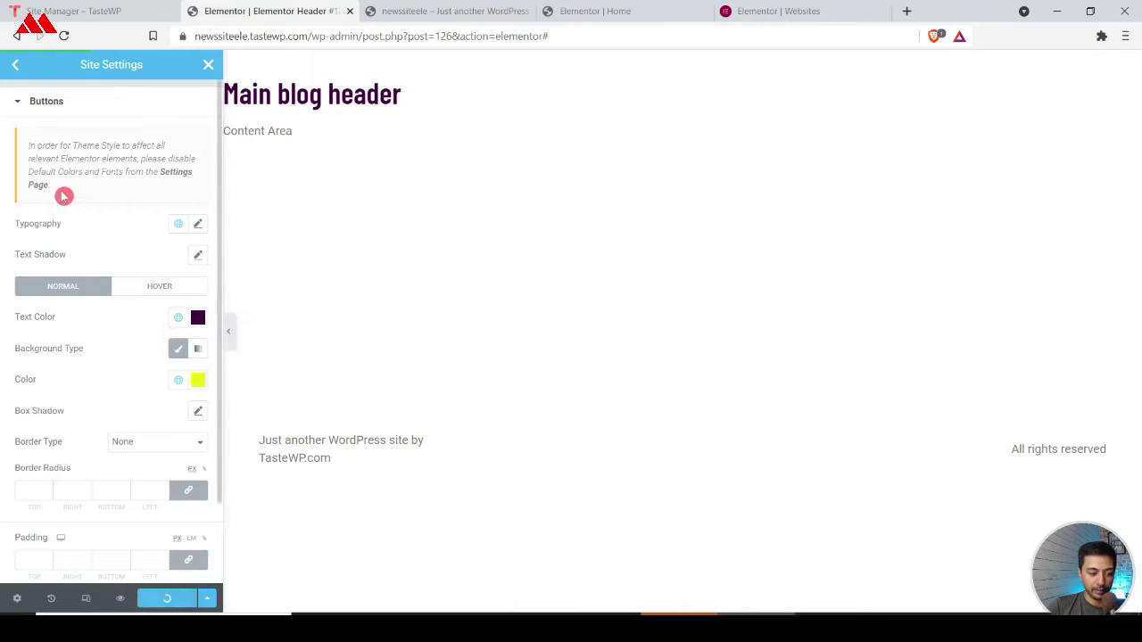
Step: Leave the site settings and set the editor's UI theme to Dark in the user preferences
{"action": "left_click", "coordinate": [17, 67]}
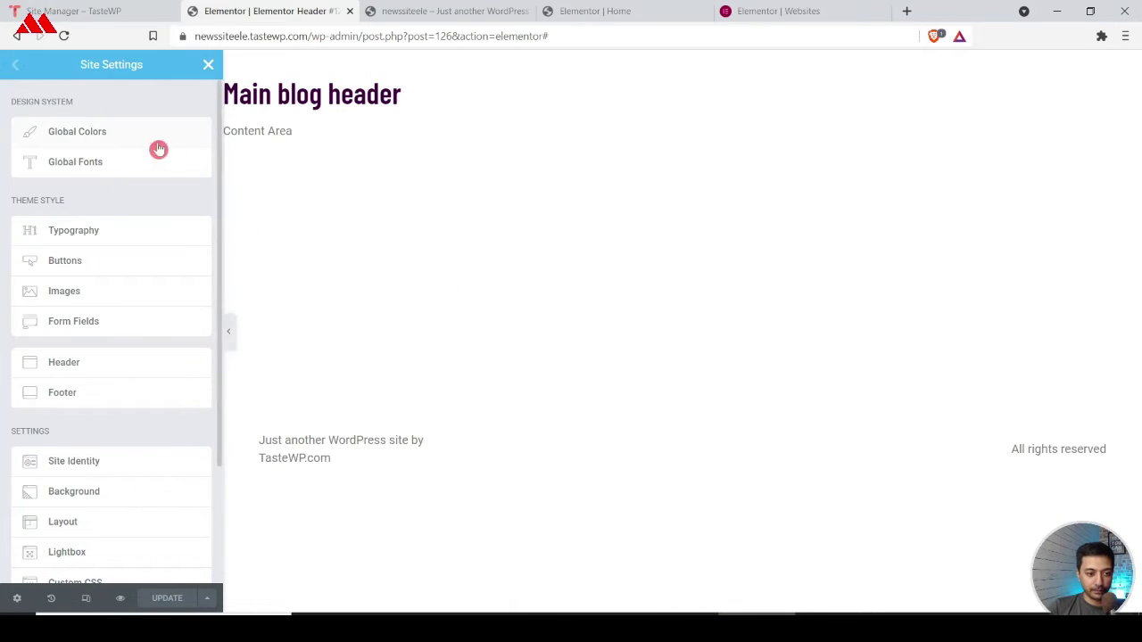
{"action": "left_click", "coordinate": [208, 68]}
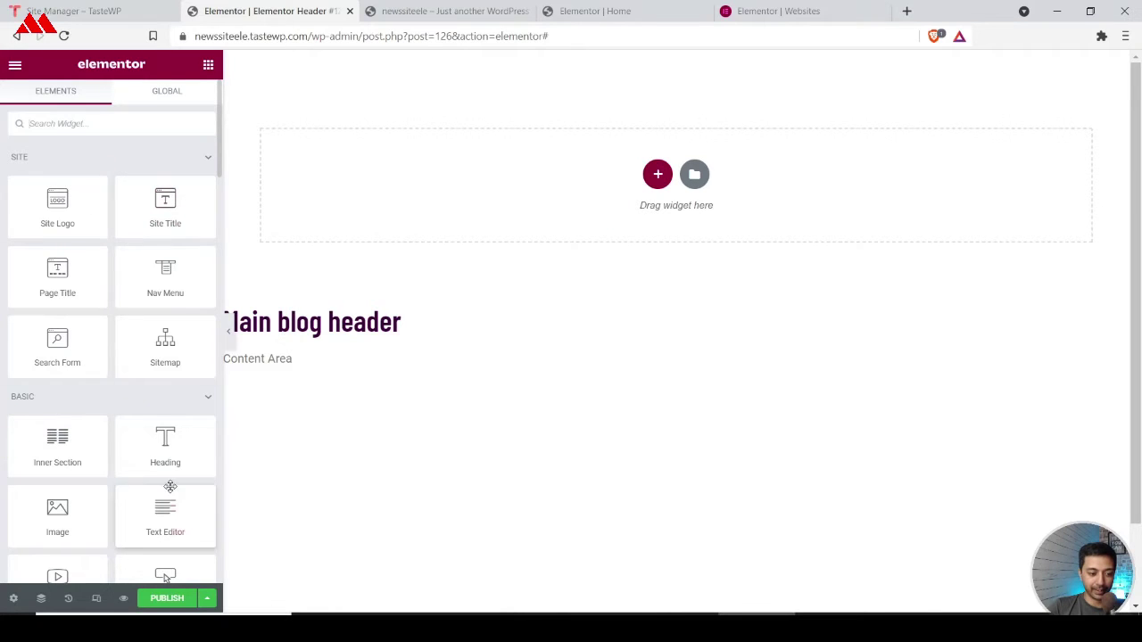
{"action": "left_click", "coordinate": [13, 65]}
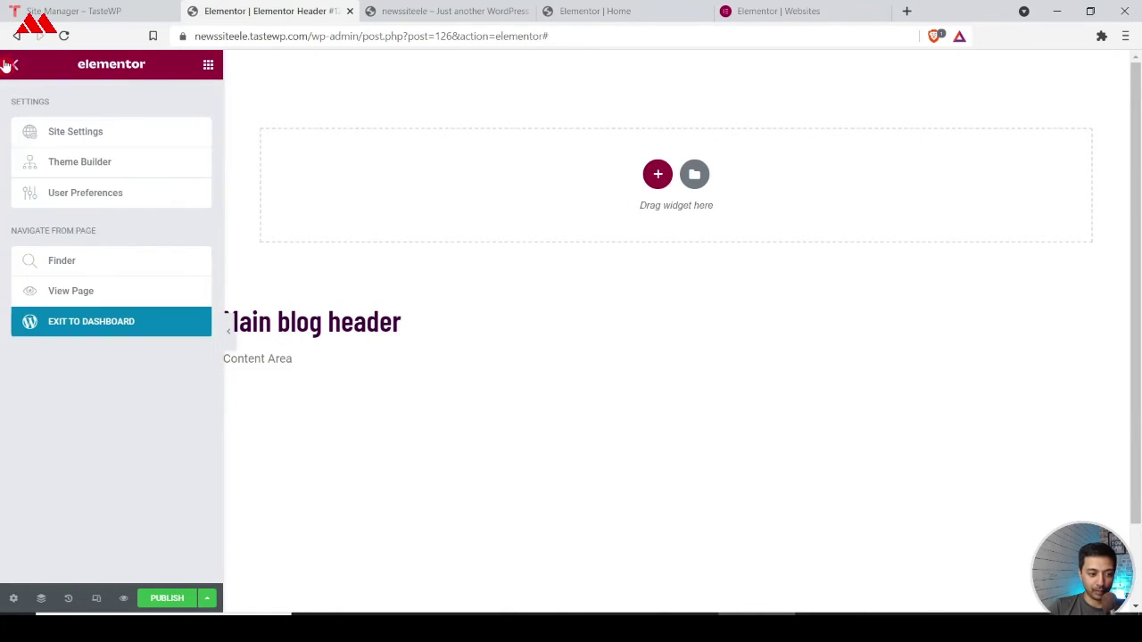
{"action": "left_click", "coordinate": [63, 193]}
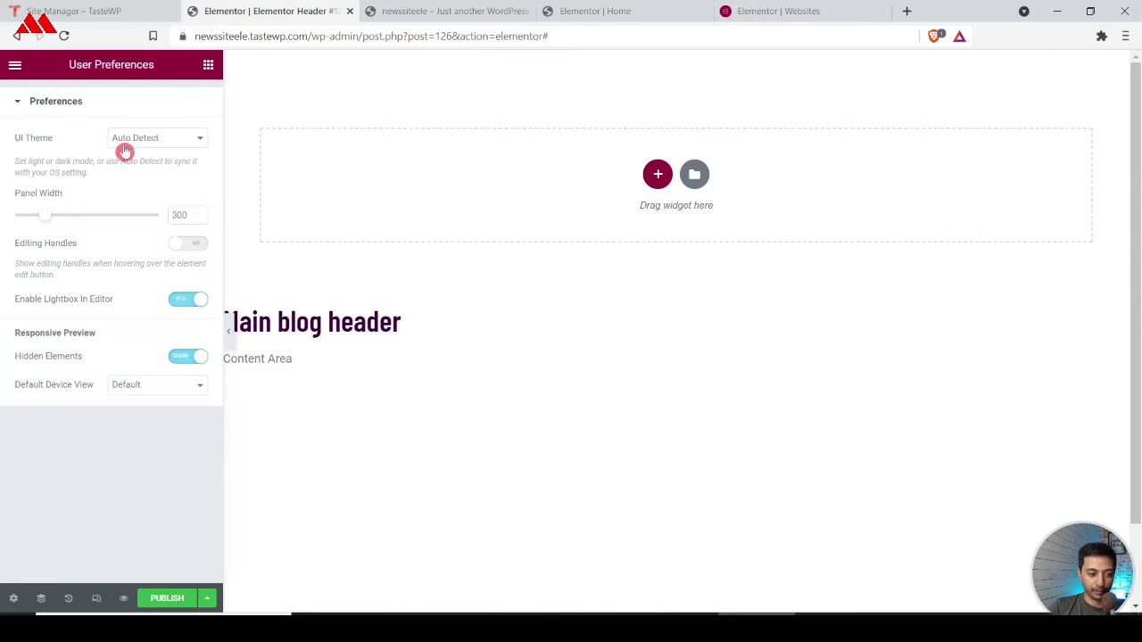
{"action": "left_click", "coordinate": [155, 139]}
{"action": "left_click", "coordinate": [135, 207]}
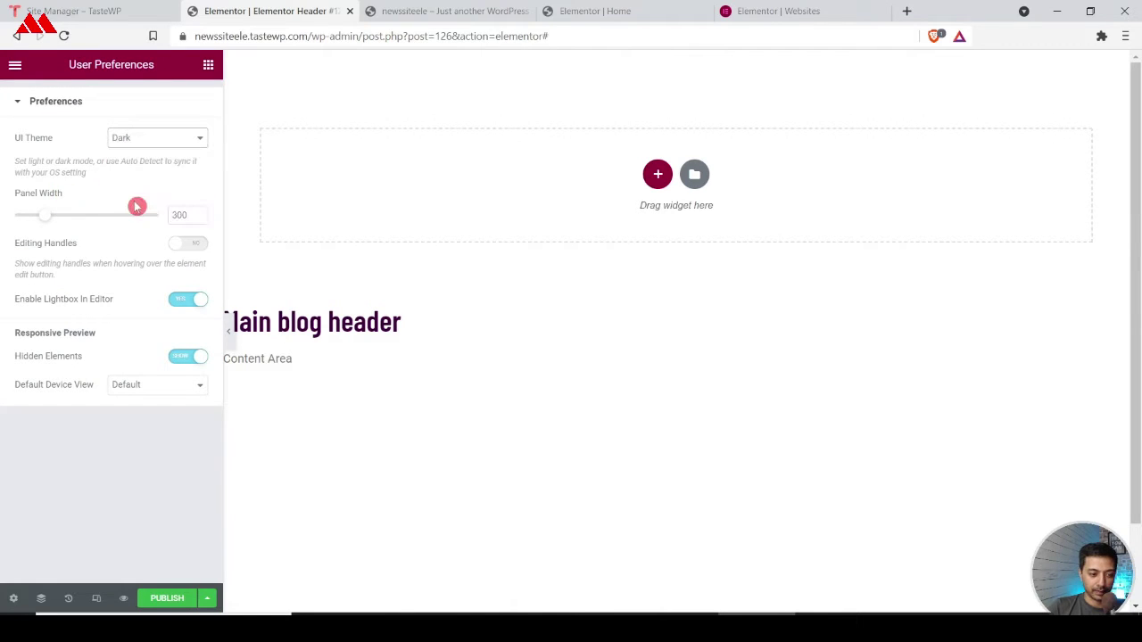
{"action": "left_click", "coordinate": [208, 597]}
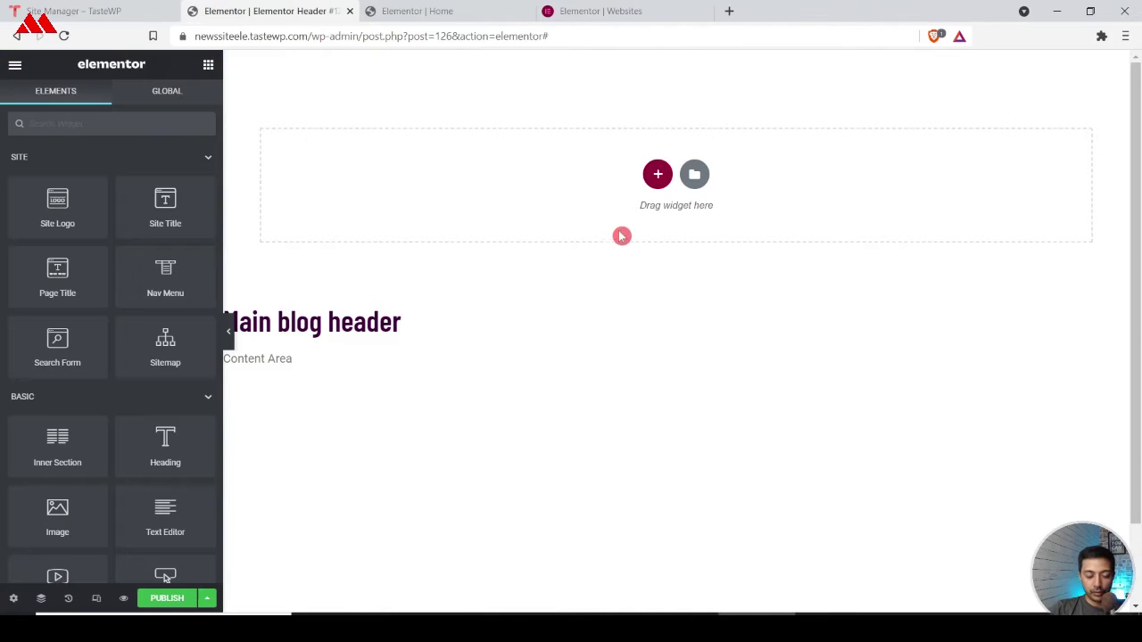
Step: Check the eleblog1 header for reference, then add a three-column section to the header template with a narrower first column
{"action": "left_click", "coordinate": [504, 18]}
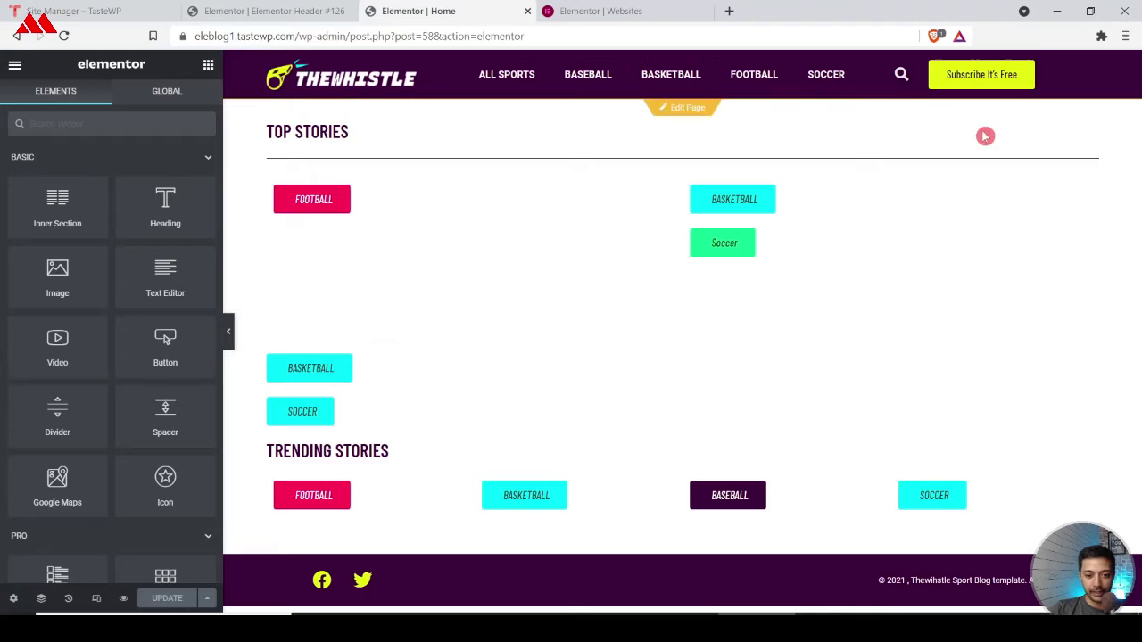
{"action": "left_click", "coordinate": [242, 9]}
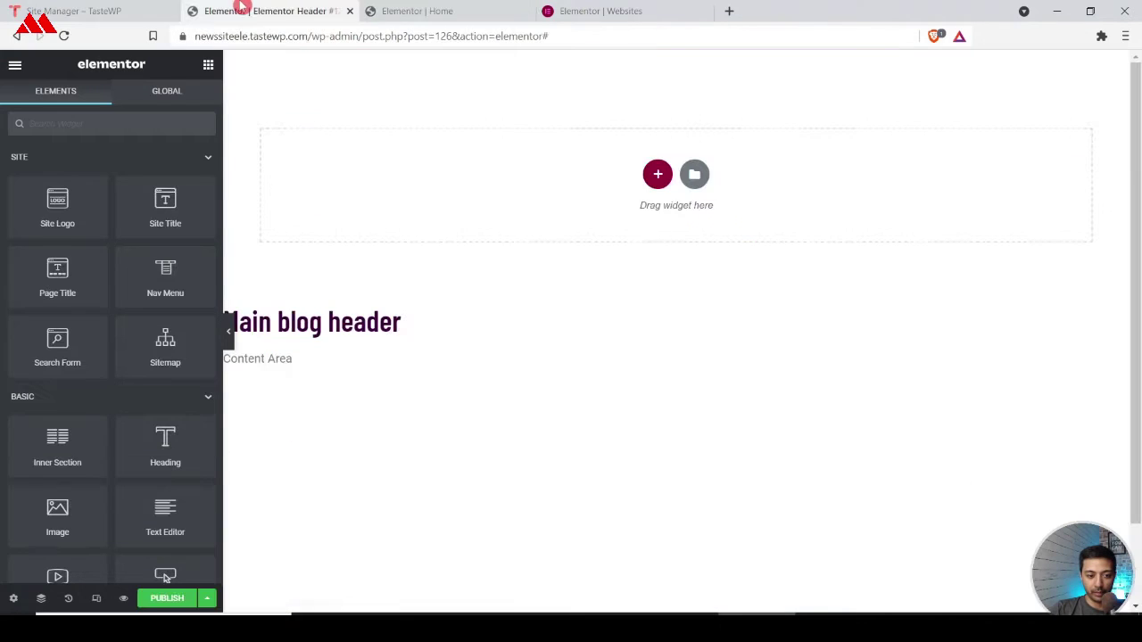
{"action": "left_click", "coordinate": [657, 175]}
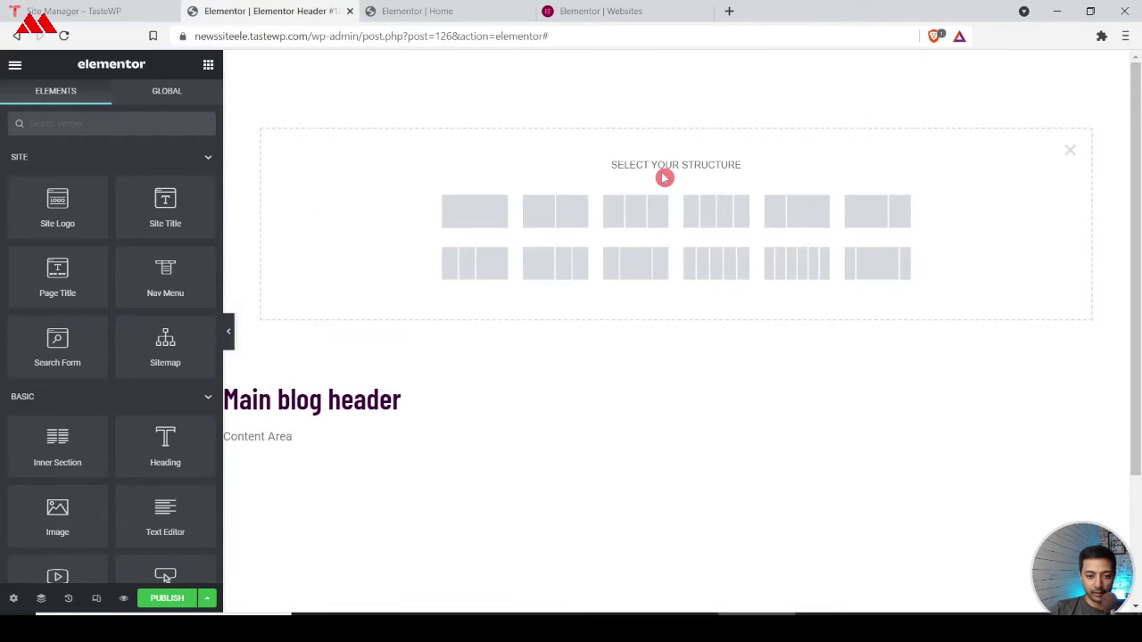
{"action": "left_click", "coordinate": [641, 212]}
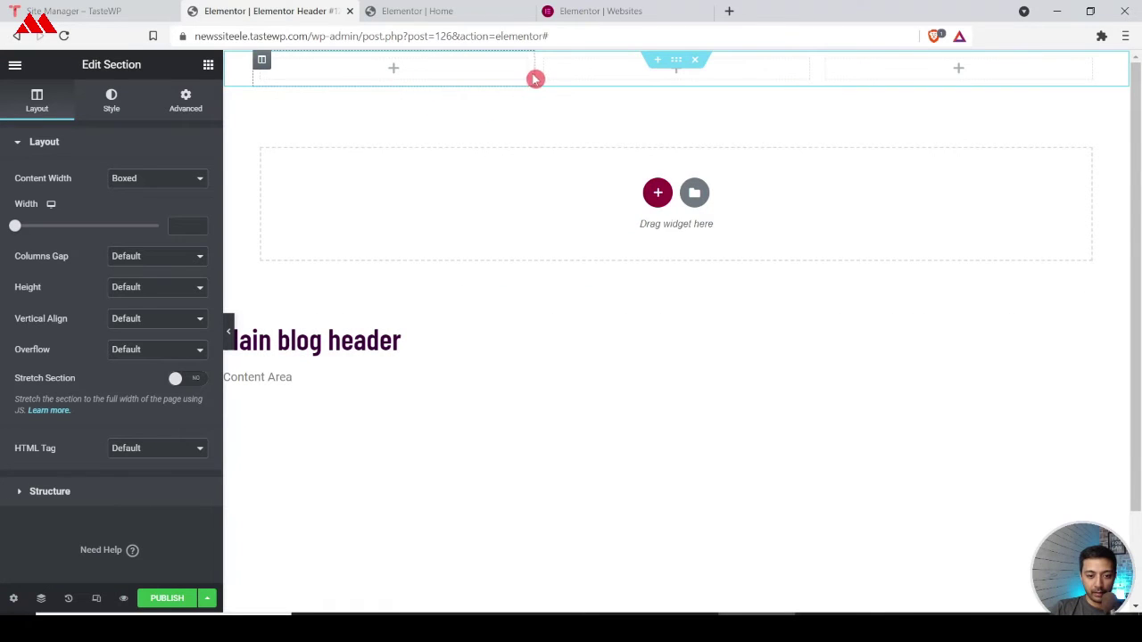
{"action": "left_click_drag", "start_coordinate": [534, 71], "coordinate": [409, 66]}
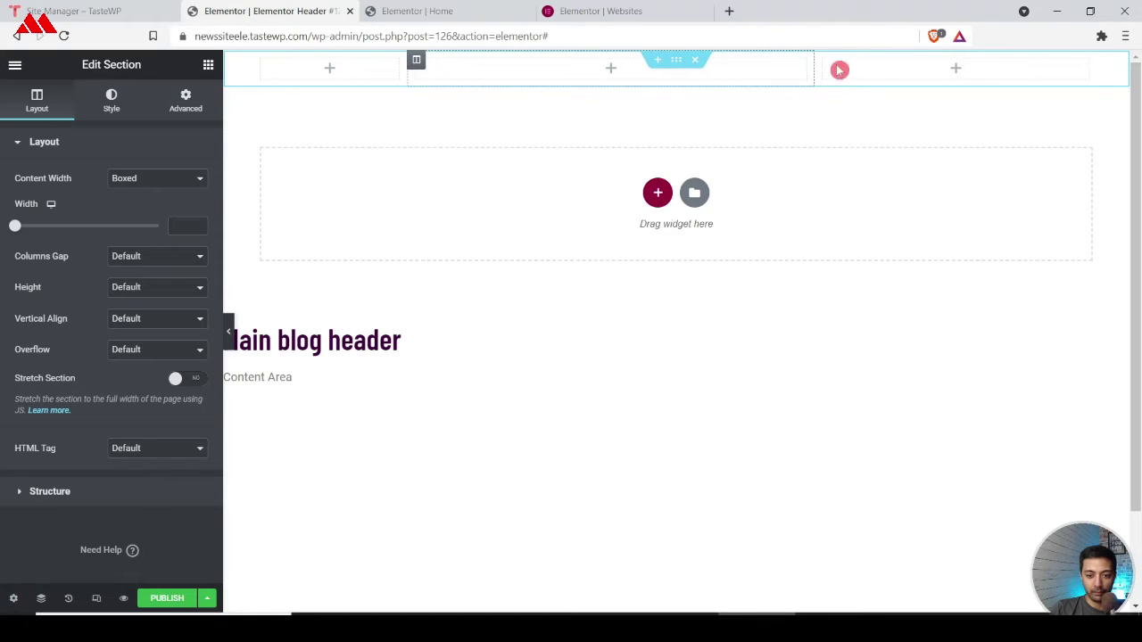
Step: Narrow the header section's third column and give the section a classic background in the Primary global color
{"action": "left_click_drag", "start_coordinate": [839, 70], "coordinate": [927, 71]}
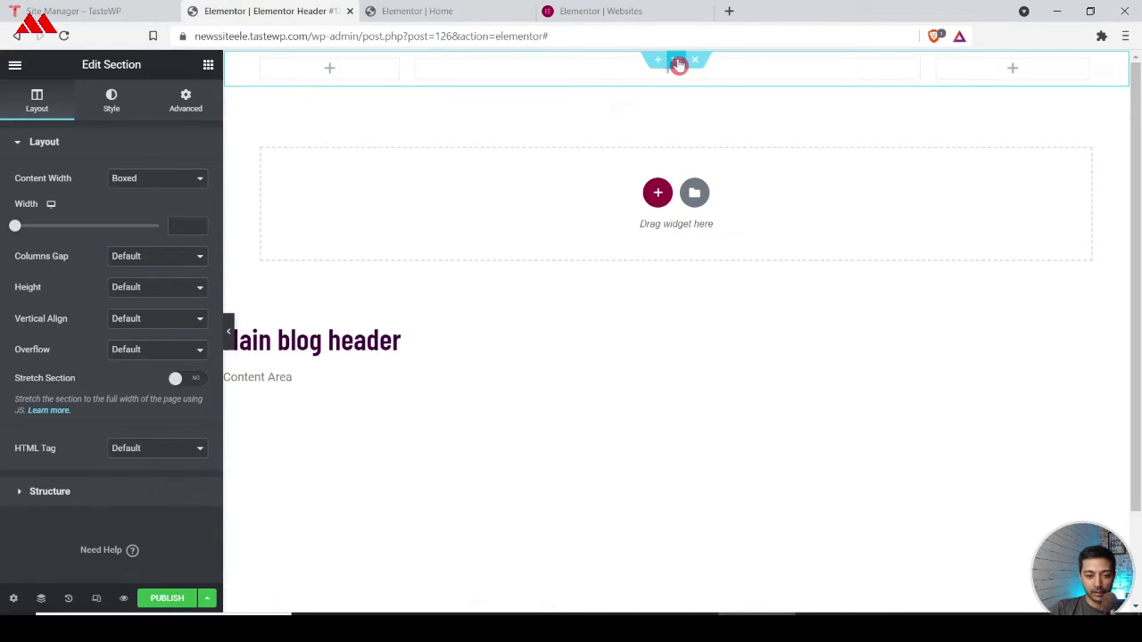
{"action": "mouse_move", "coordinate": [678, 64]}
{"action": "left_mouse_down"}
{"action": "mouse_move", "coordinate": [677, 79]}
{"action": "mouse_move", "coordinate": [675, 68]}
{"action": "left_mouse_up"}
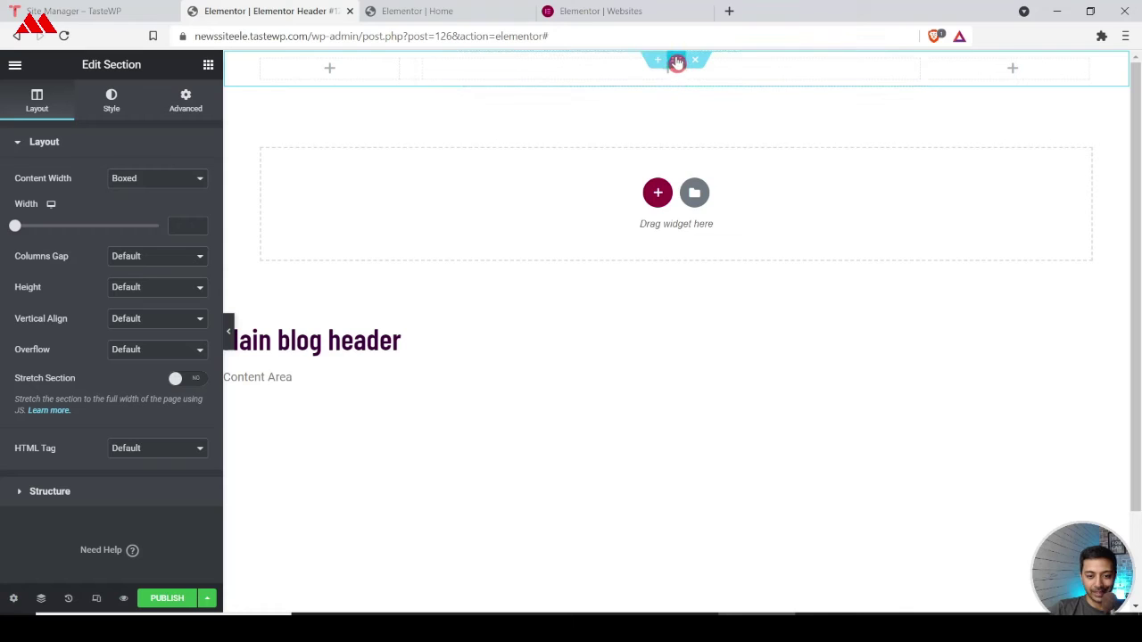
{"action": "left_click", "coordinate": [123, 108]}
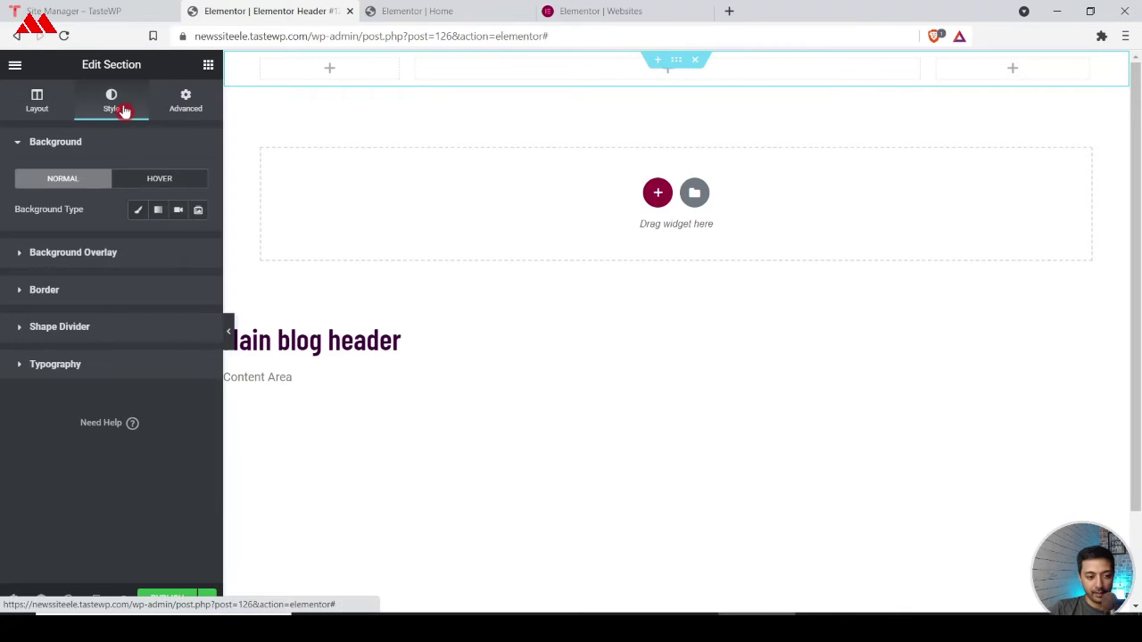
{"action": "left_click", "coordinate": [137, 210]}
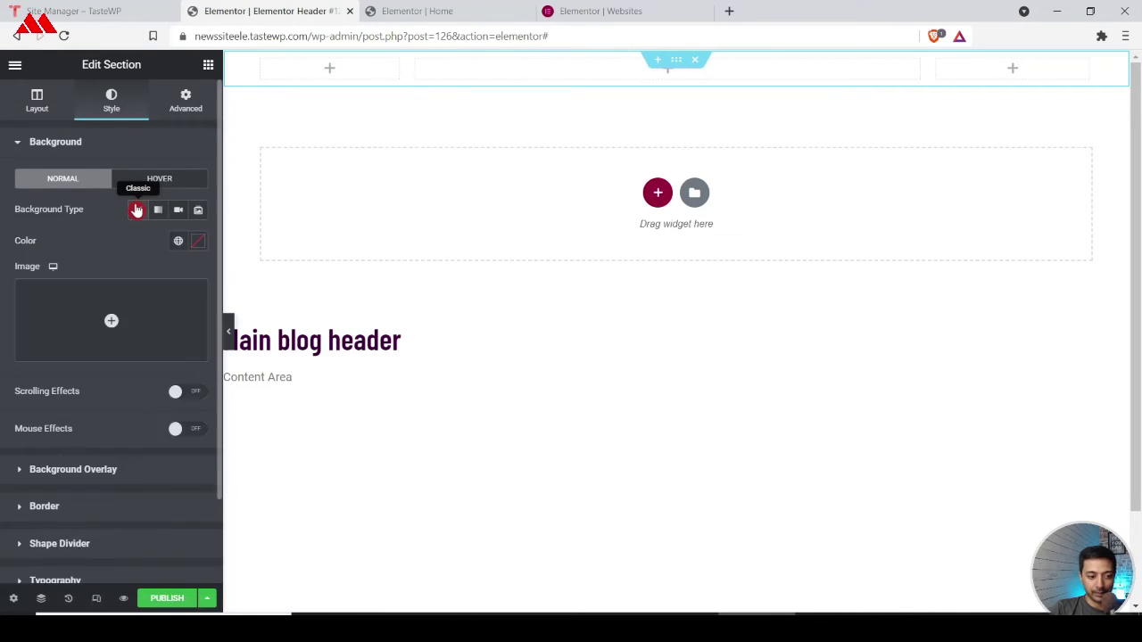
{"action": "left_click", "coordinate": [178, 244]}
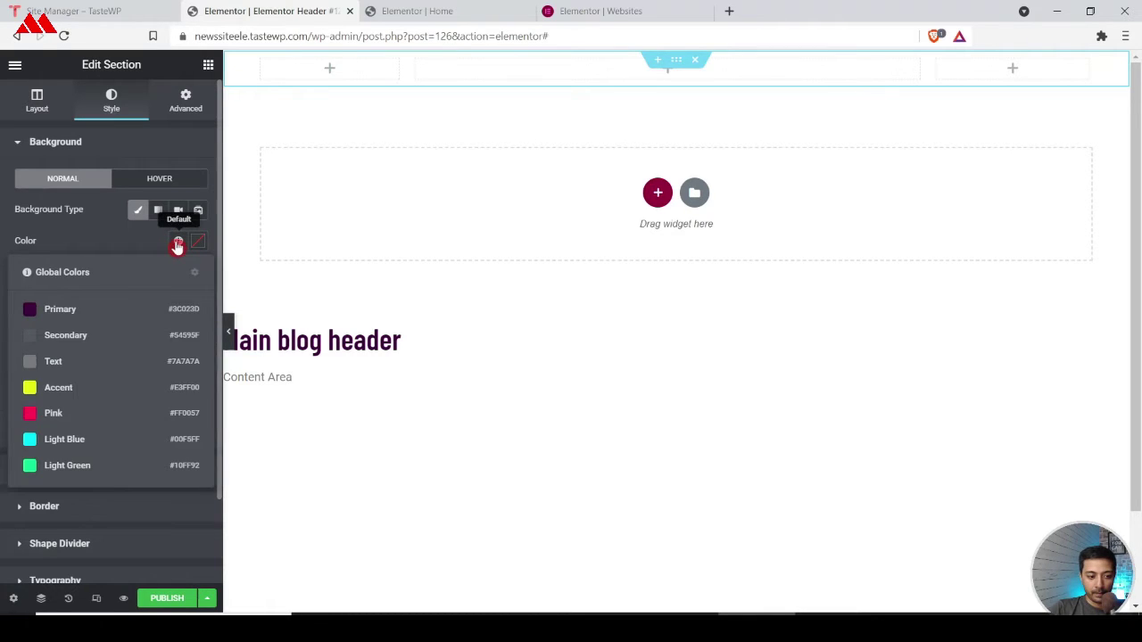
{"action": "left_click", "coordinate": [57, 312]}
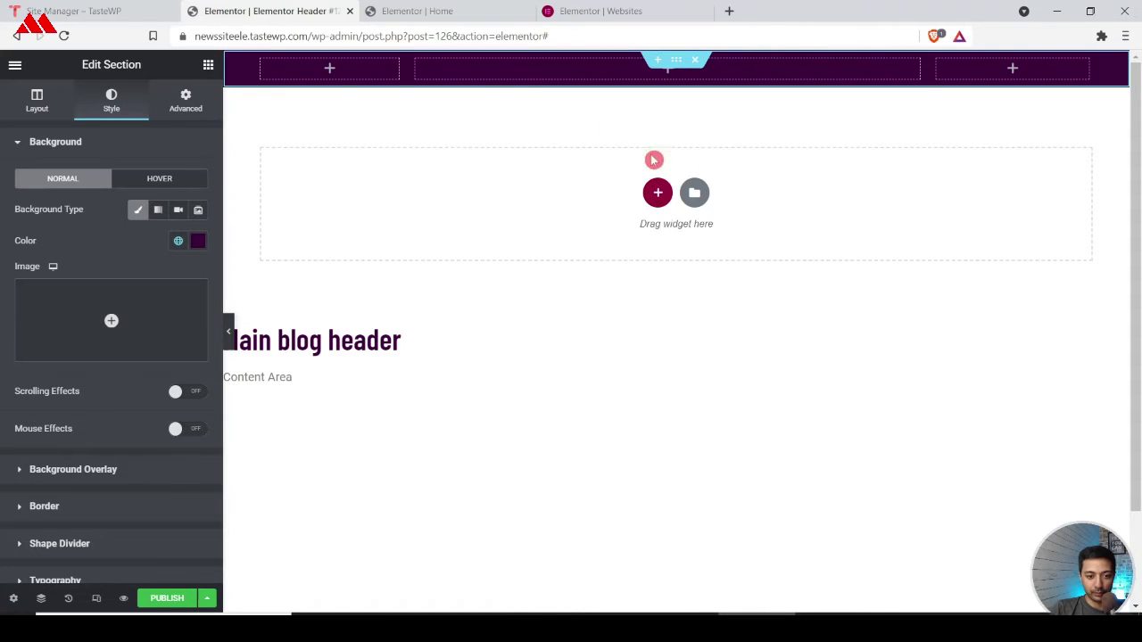
Step: Place a Site Logo widget in the header's first column and save the template as a draft
{"action": "left_click", "coordinate": [330, 72]}
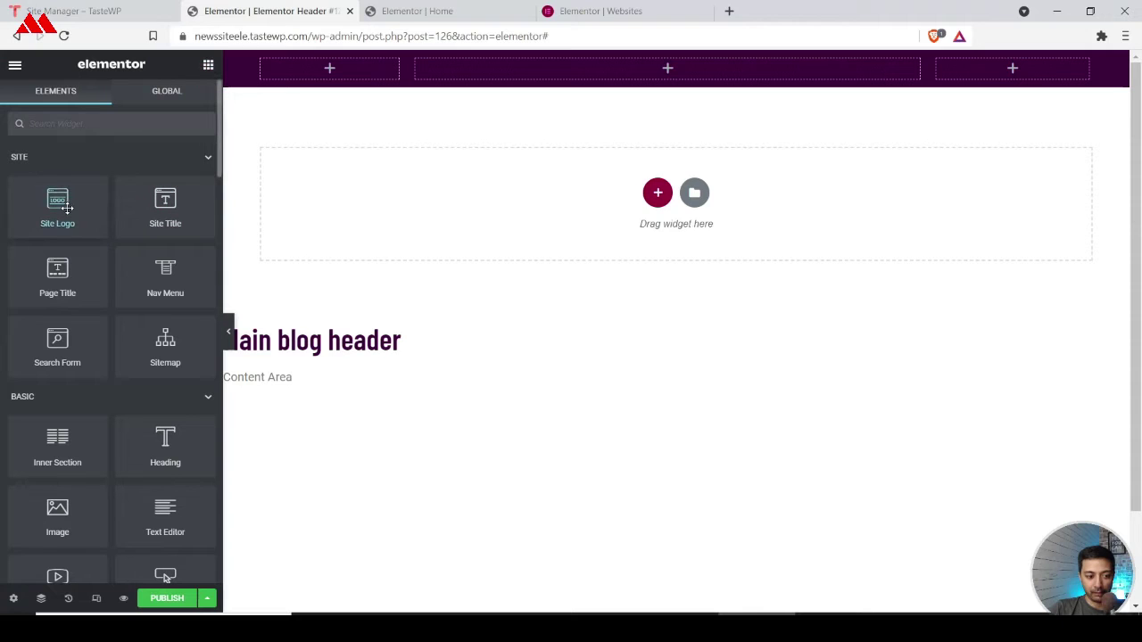
{"action": "left_click_drag", "start_coordinate": [67, 208], "coordinate": [350, 74]}
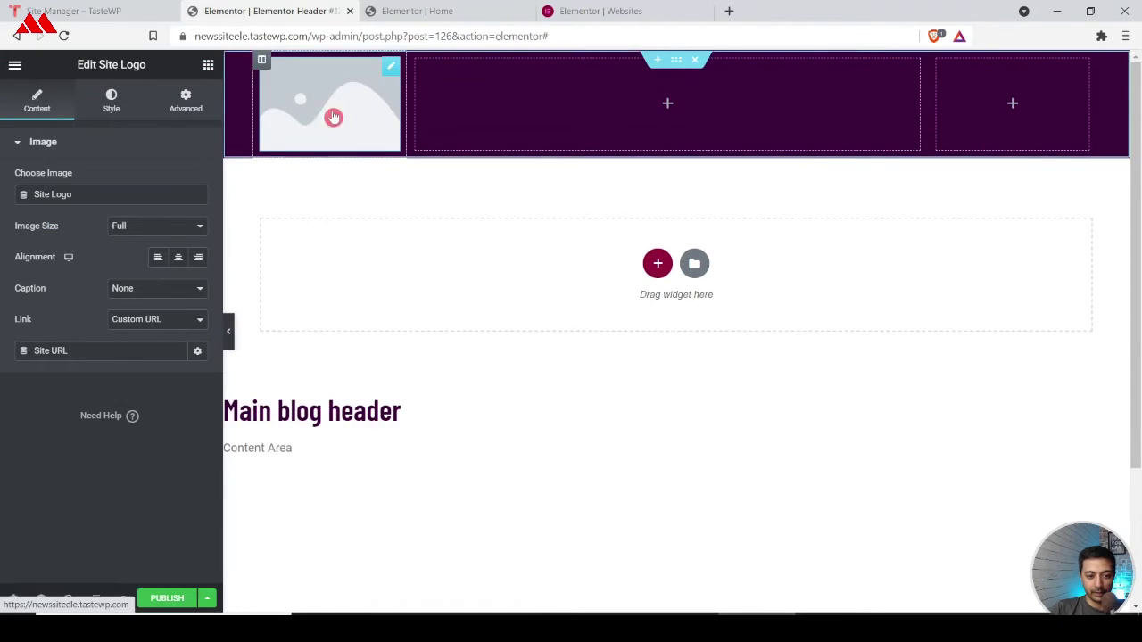
{"action": "left_click", "coordinate": [211, 598]}
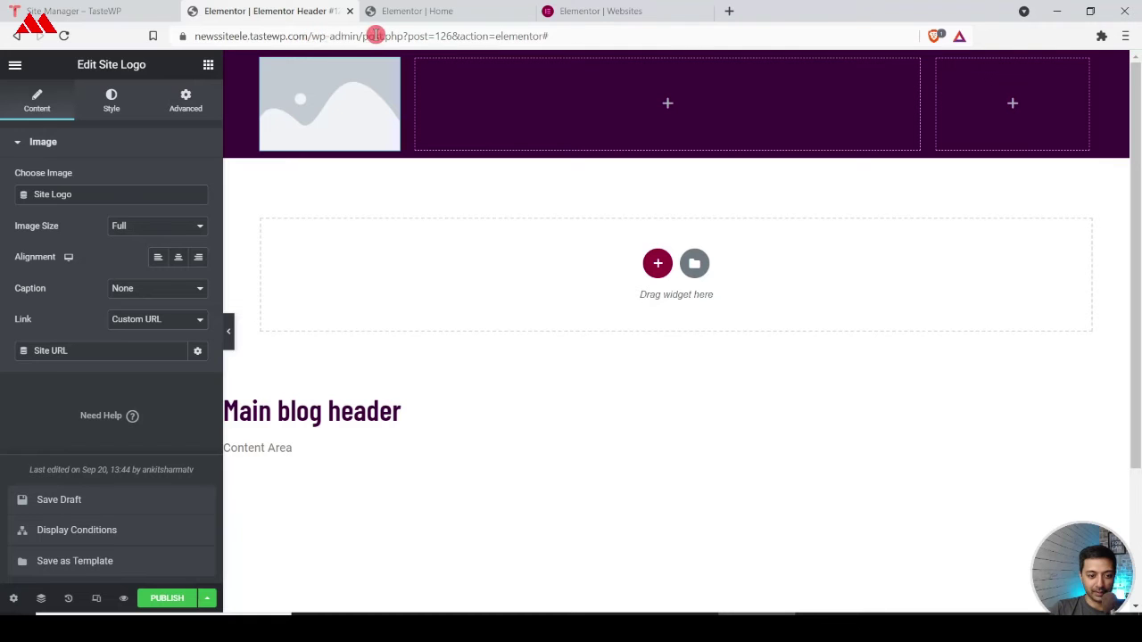
Step: Open the newssiteele WordPress admin in a new browser tab and go to the theme Customizer
{"action": "left_click_drag", "start_coordinate": [366, 34], "coordinate": [140, 18]}
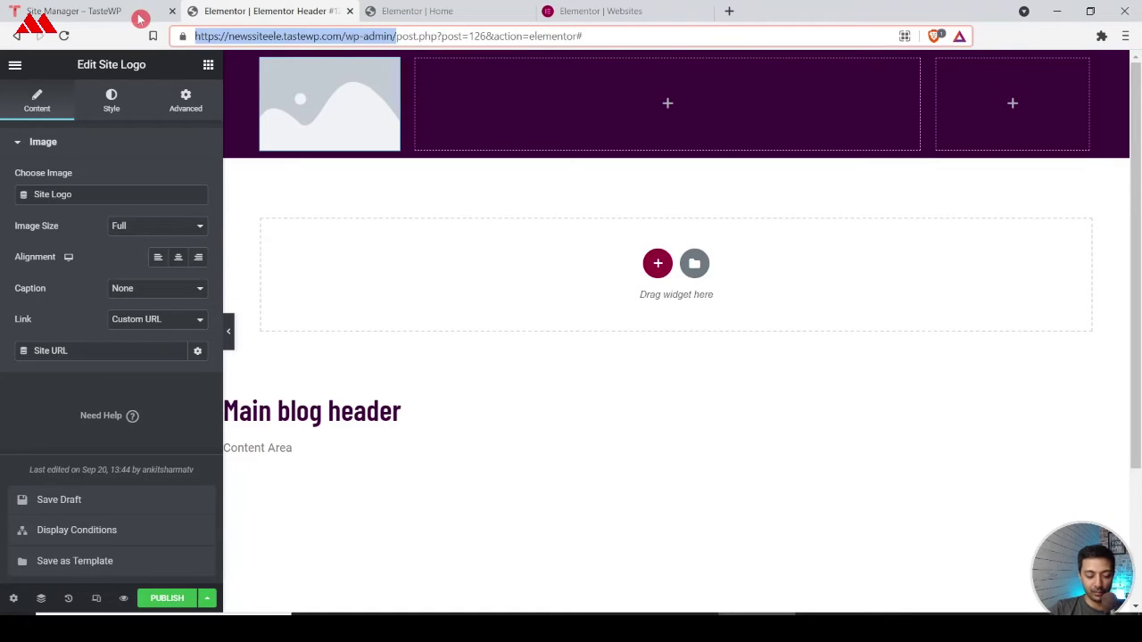
{"action": "key", "text": "ctrl+c"}
{"action": "key", "text": "ctrl+t"}
{"action": "key", "text": "ctrl+v"}
{"action": "key", "text": "Return"}
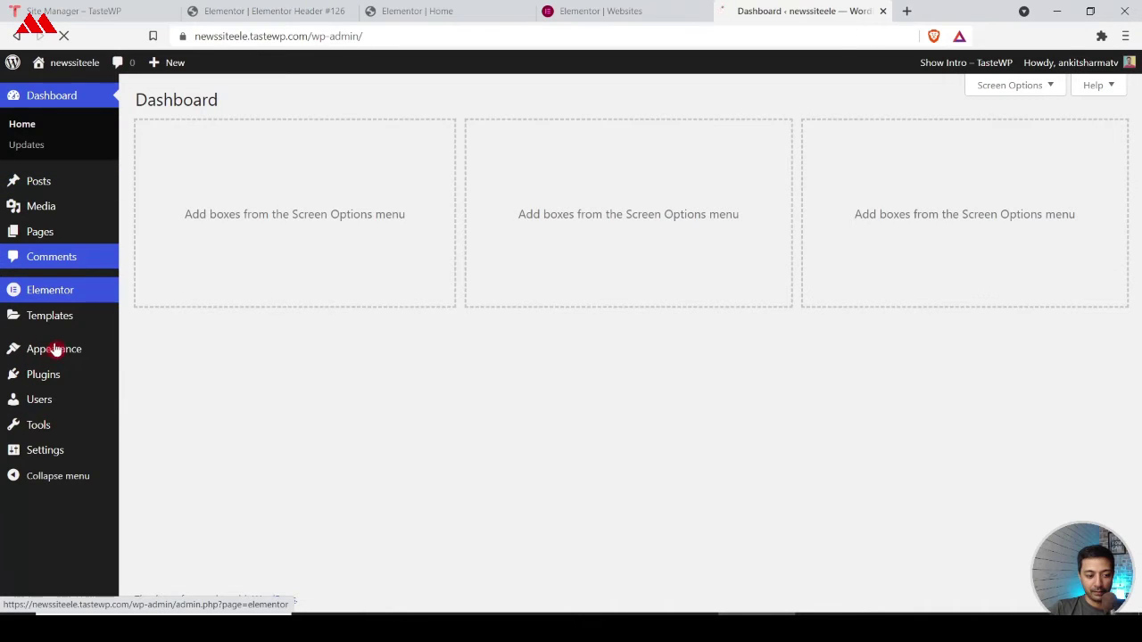
{"action": "mouse_move", "coordinate": [59, 349]}
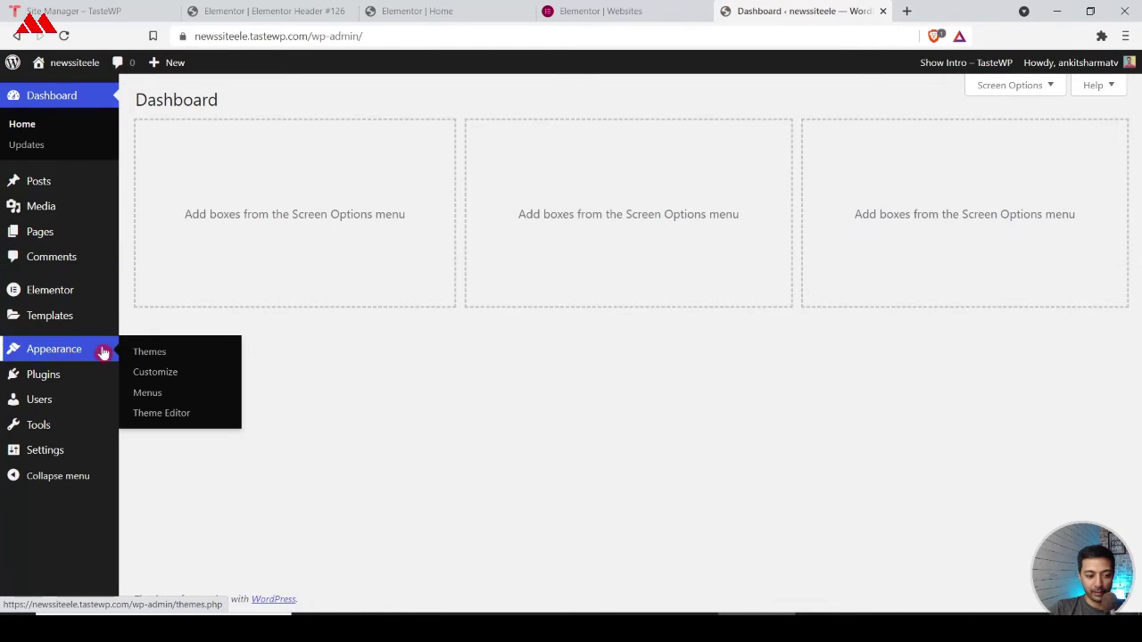
{"action": "left_click", "coordinate": [166, 380]}
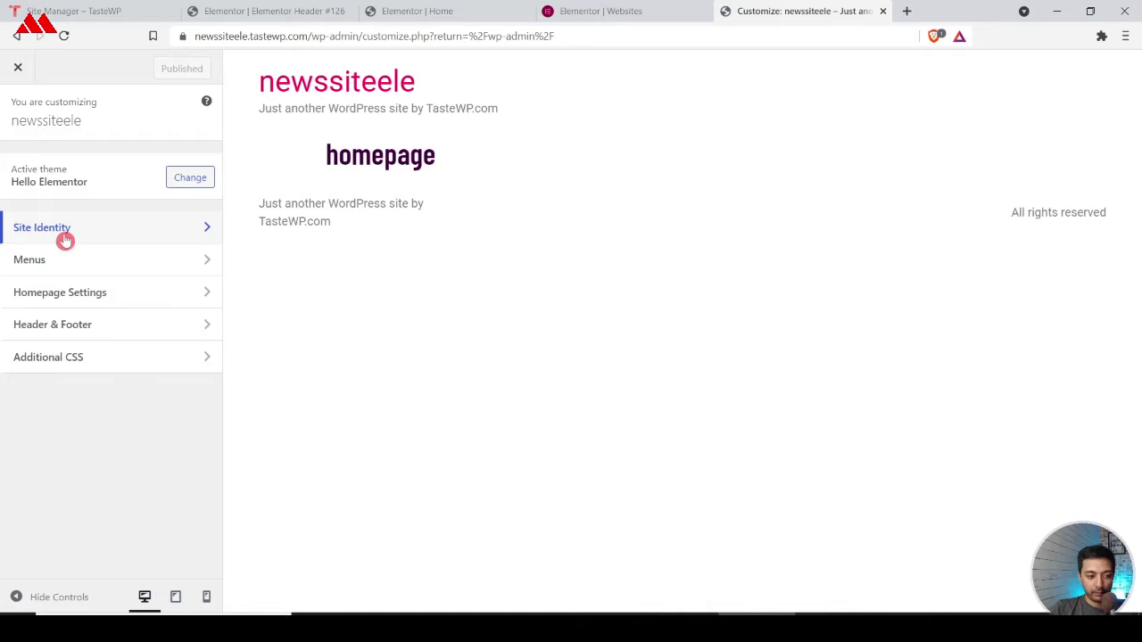
Step: In Site Identity, set the THEWHISTLE image from the media library as the uncropped site logo and publish
{"action": "left_click", "coordinate": [65, 234]}
{"action": "left_click", "coordinate": [103, 190]}
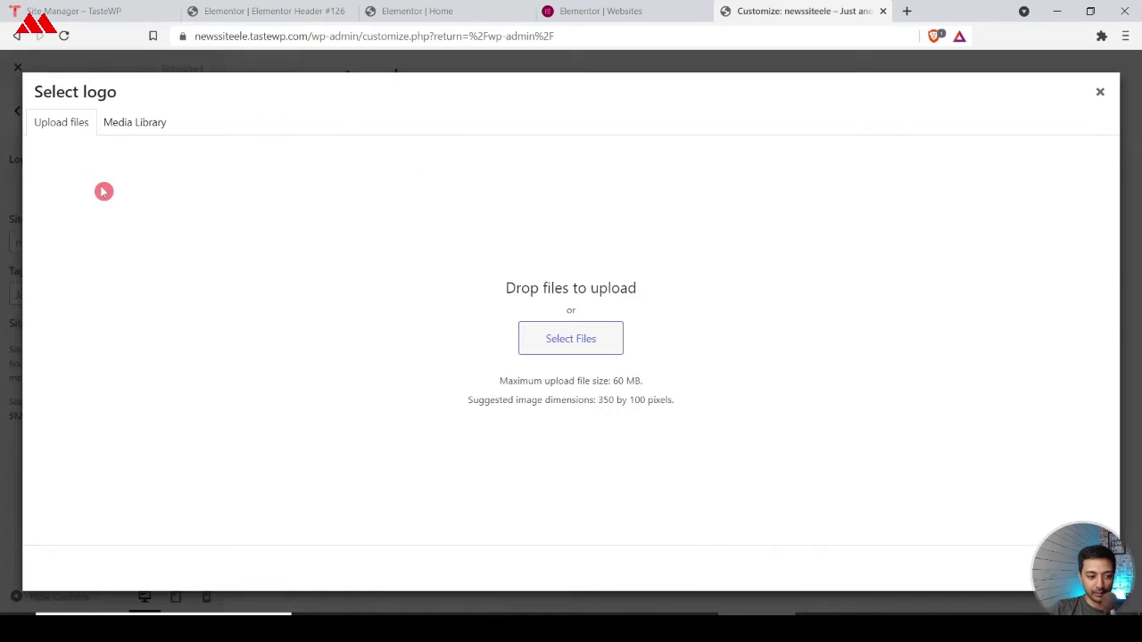
{"action": "left_click", "coordinate": [132, 122]}
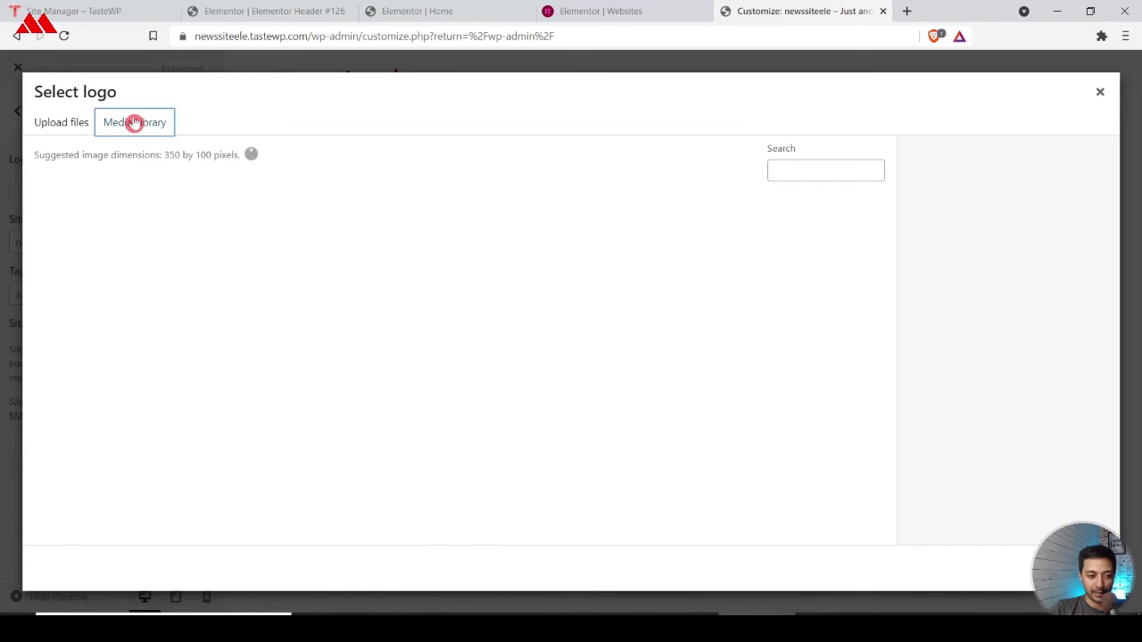
{"action": "left_click", "coordinate": [813, 243]}
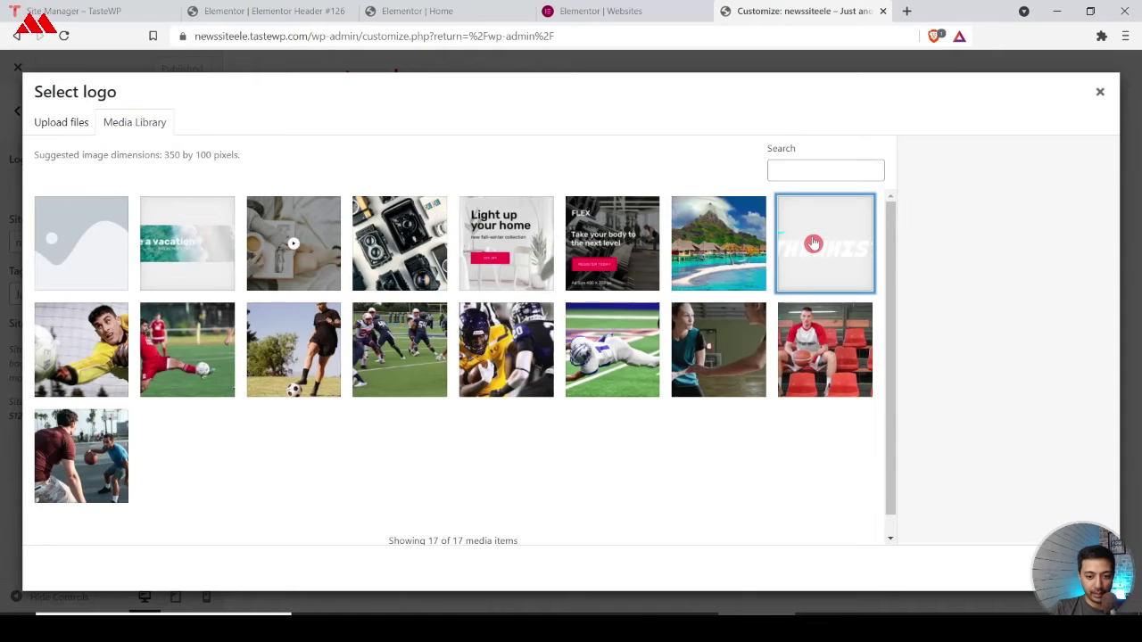
{"action": "left_click", "coordinate": [1068, 568]}
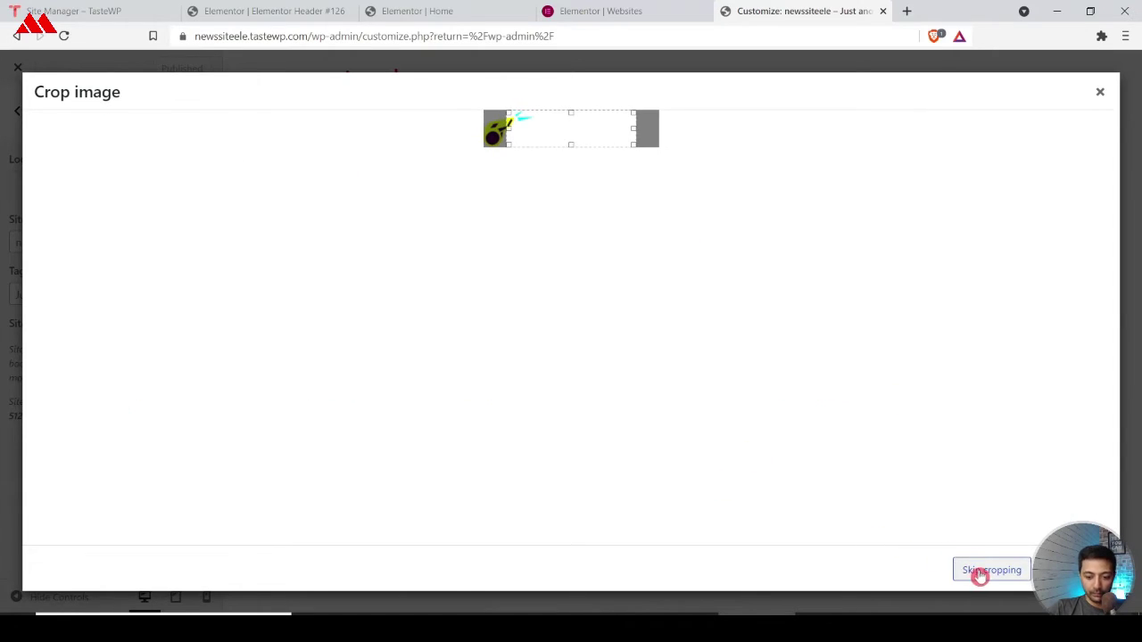
{"action": "left_click", "coordinate": [980, 575]}
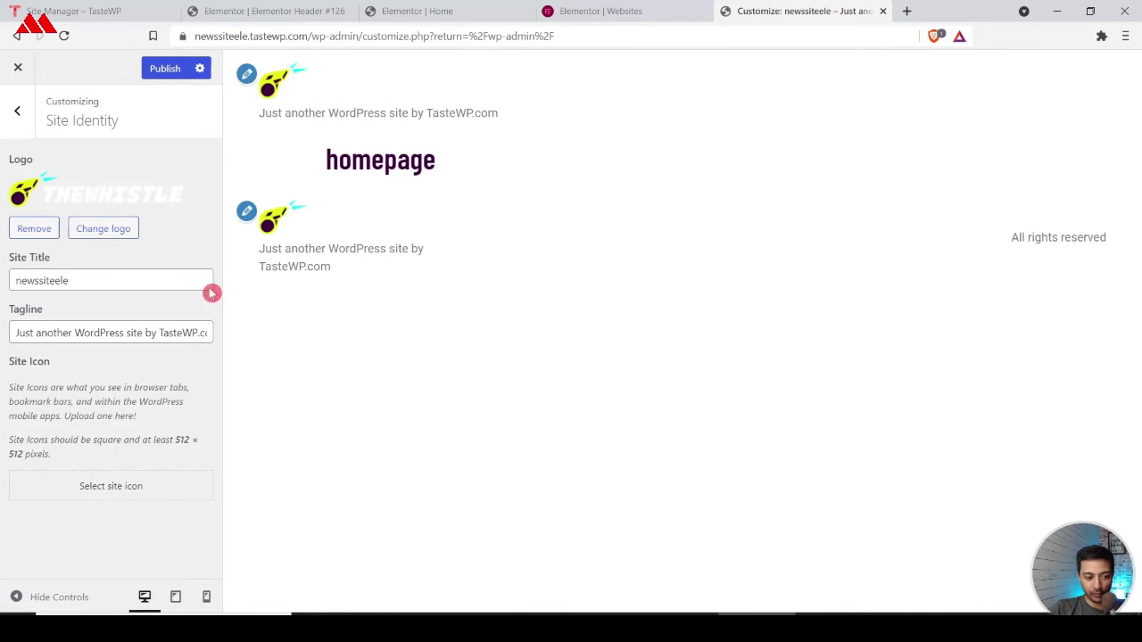
{"action": "left_click", "coordinate": [154, 69]}
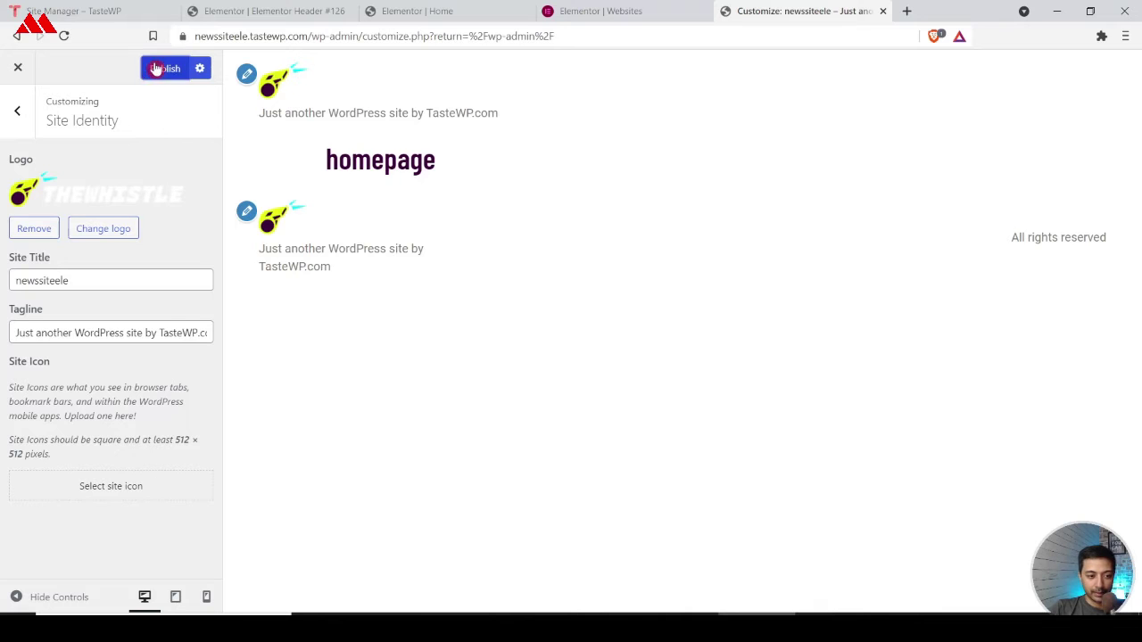
Step: Close the Customizer, reload the header template in the editor, and slightly narrow the logo column
{"action": "key", "text": "ctrl+w"}
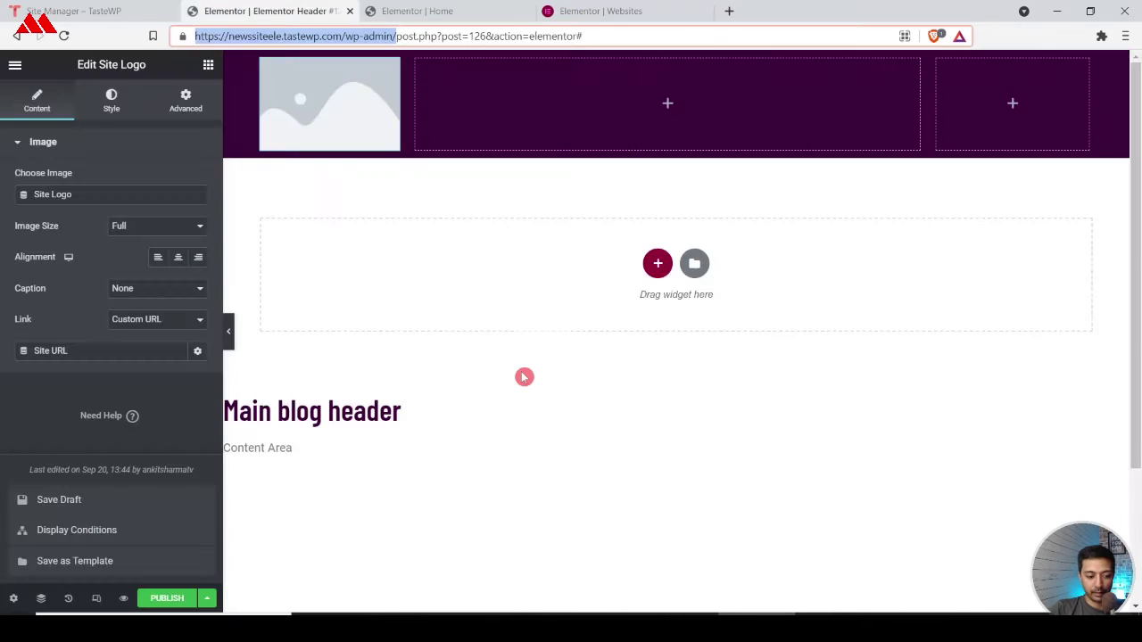
{"action": "left_click", "coordinate": [63, 38]}
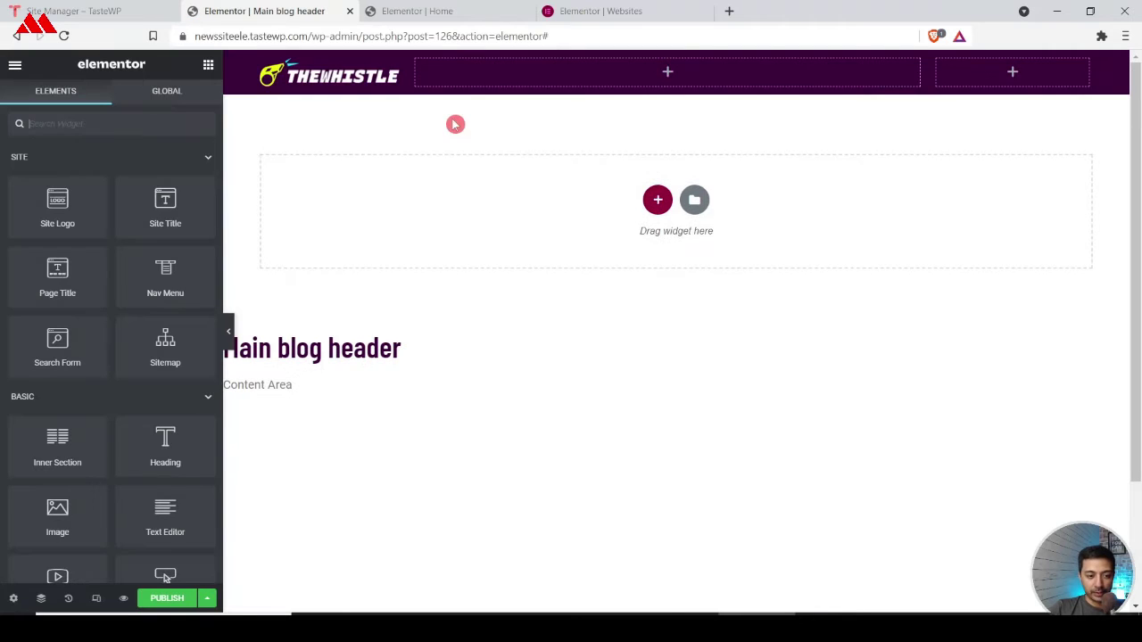
{"action": "left_click", "coordinate": [334, 81]}
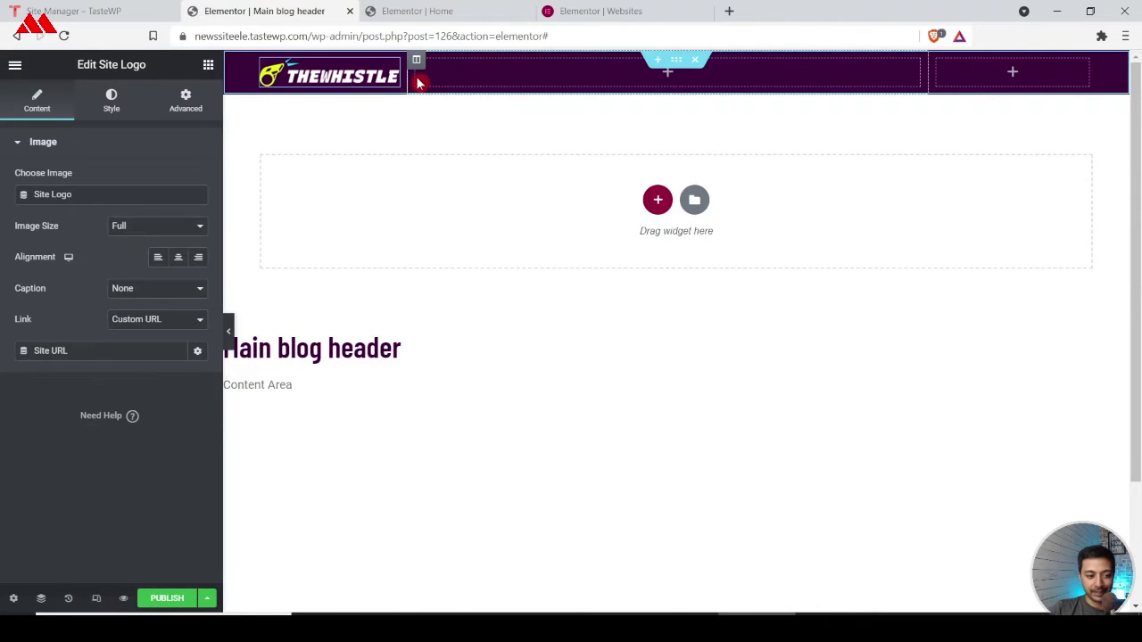
{"action": "mouse_move", "coordinate": [406, 80]}
{"action": "left_mouse_down"}
{"action": "mouse_move", "coordinate": [382, 77]}
{"action": "mouse_move", "coordinate": [398, 80]}
{"action": "left_mouse_up"}
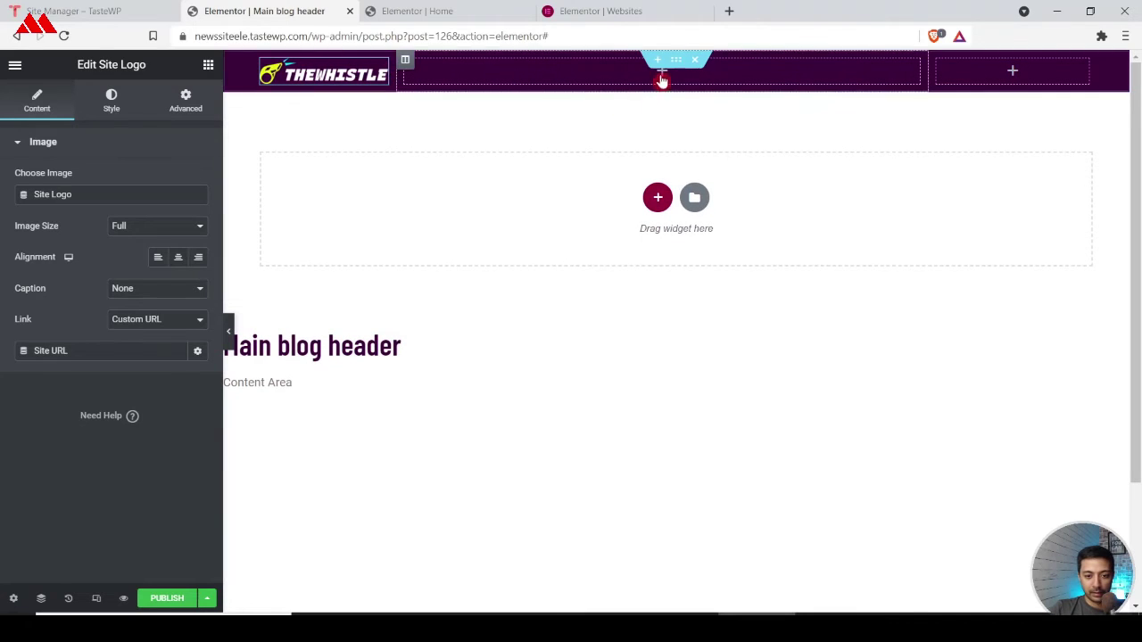
Step: Unlink the header section's padding values and set the top and bottom padding to 10 px each
{"action": "left_click", "coordinate": [676, 60]}
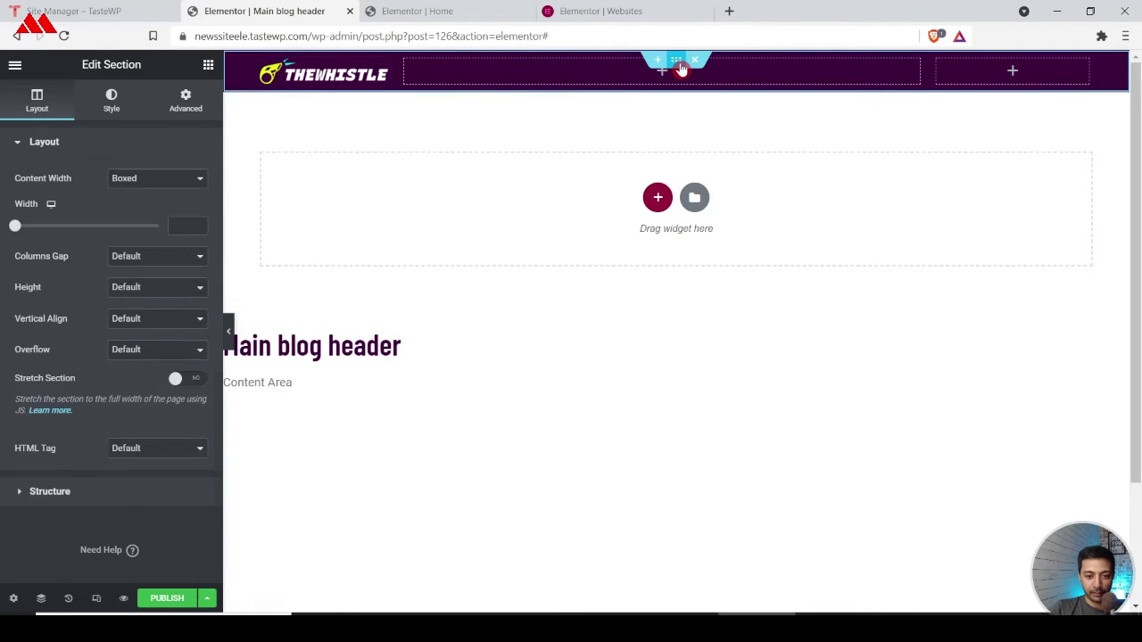
{"action": "left_click", "coordinate": [178, 104]}
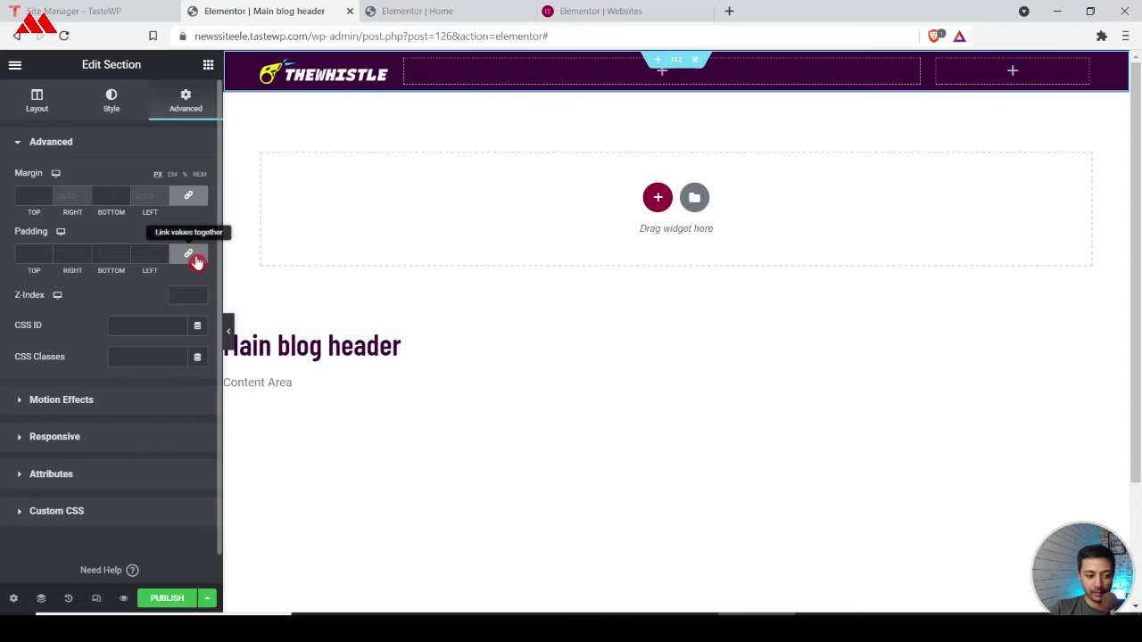
{"action": "left_click", "coordinate": [194, 258]}
{"action": "left_click", "coordinate": [26, 253]}
{"action": "type", "text": "10"}
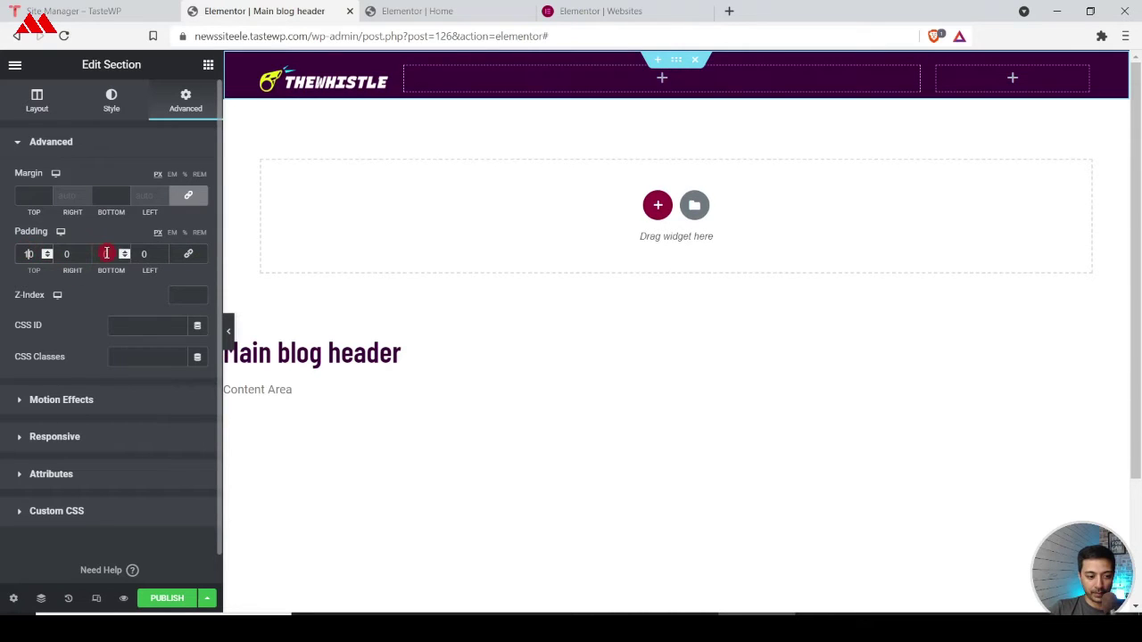
{"action": "left_click", "coordinate": [102, 256]}
{"action": "type", "text": "10"}
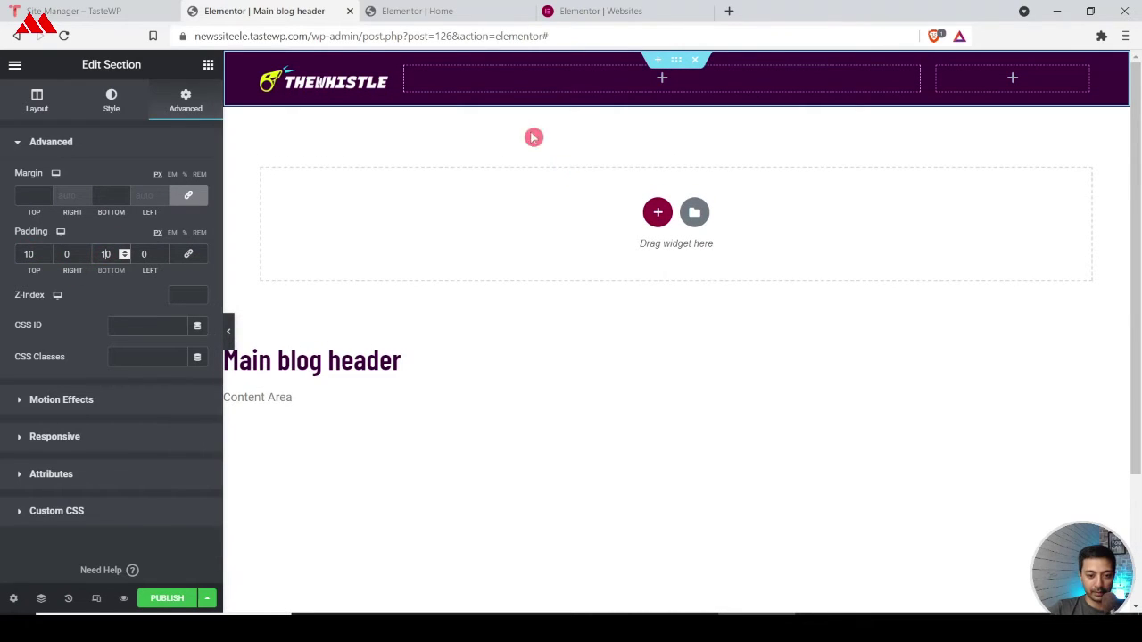
Step: Add a Nav Menu widget to the middle column and shrink that column to give the third one more width
{"action": "left_click", "coordinate": [207, 66]}
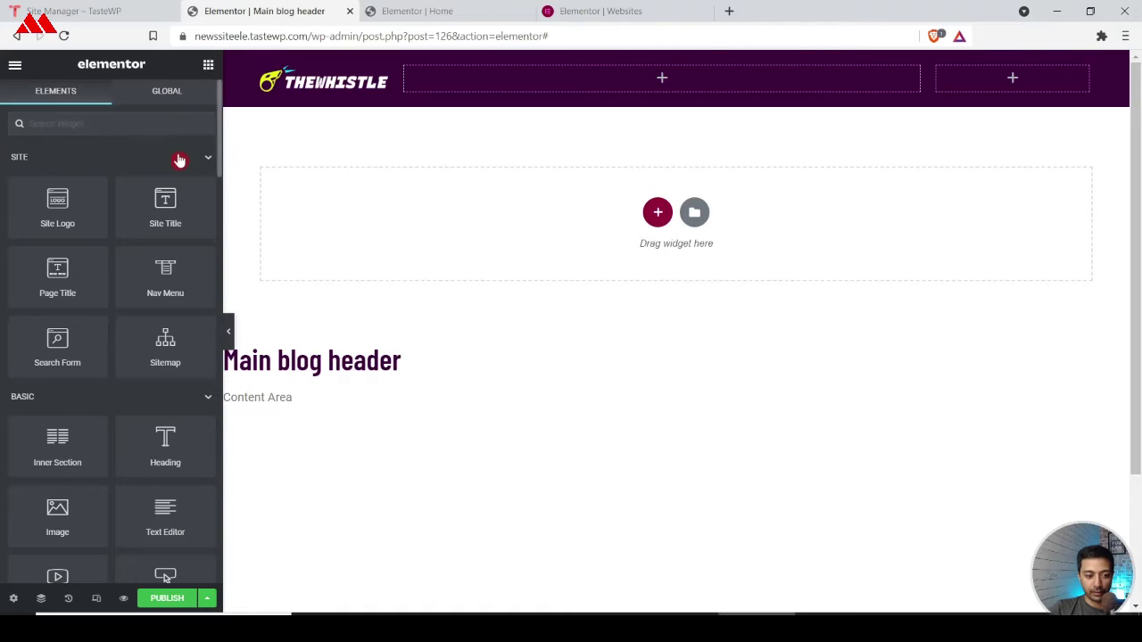
{"action": "left_click_drag", "start_coordinate": [138, 277], "coordinate": [561, 79]}
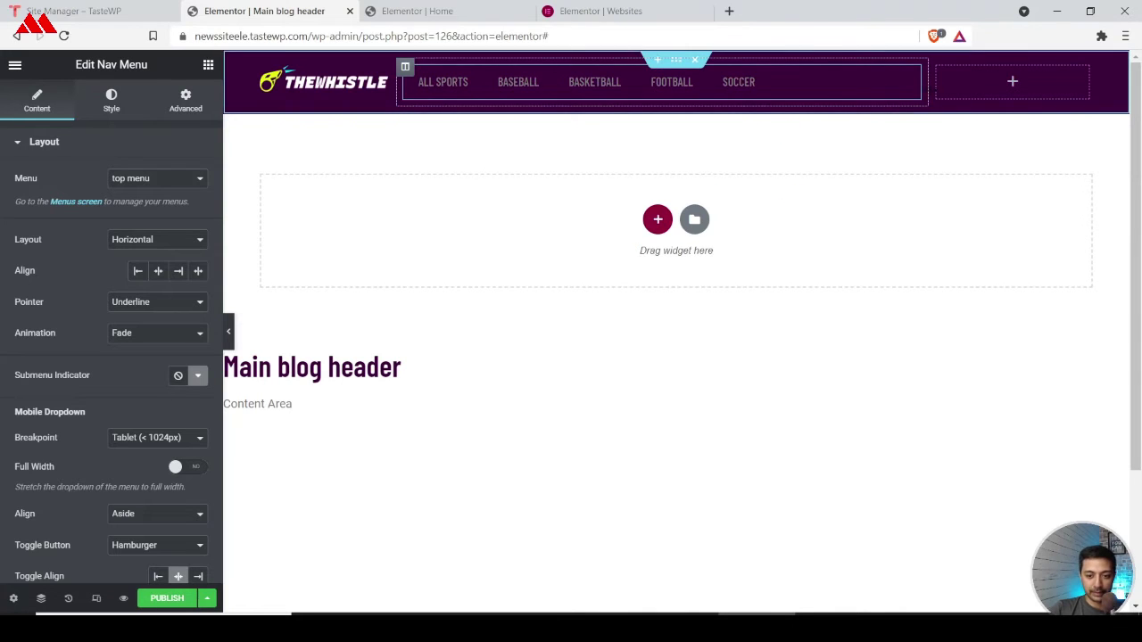
{"action": "left_click_drag", "start_coordinate": [928, 82], "coordinate": [822, 93]}
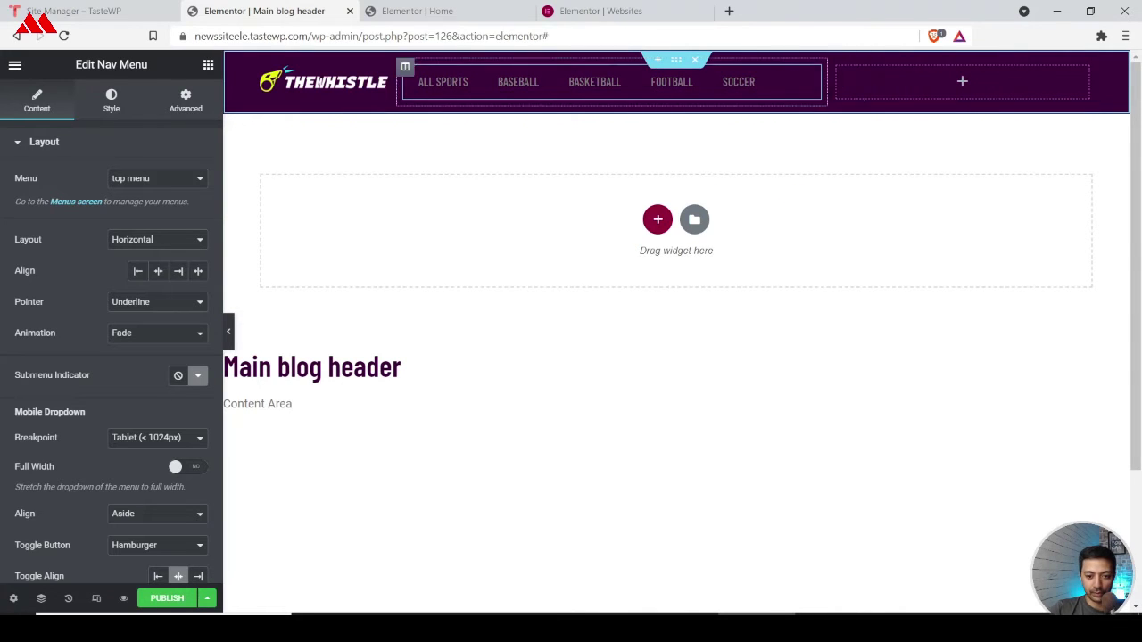
Step: Add a Search Form widget to the third column with the Full Screen skin and a left-aligned toggle
{"action": "left_click", "coordinate": [209, 68]}
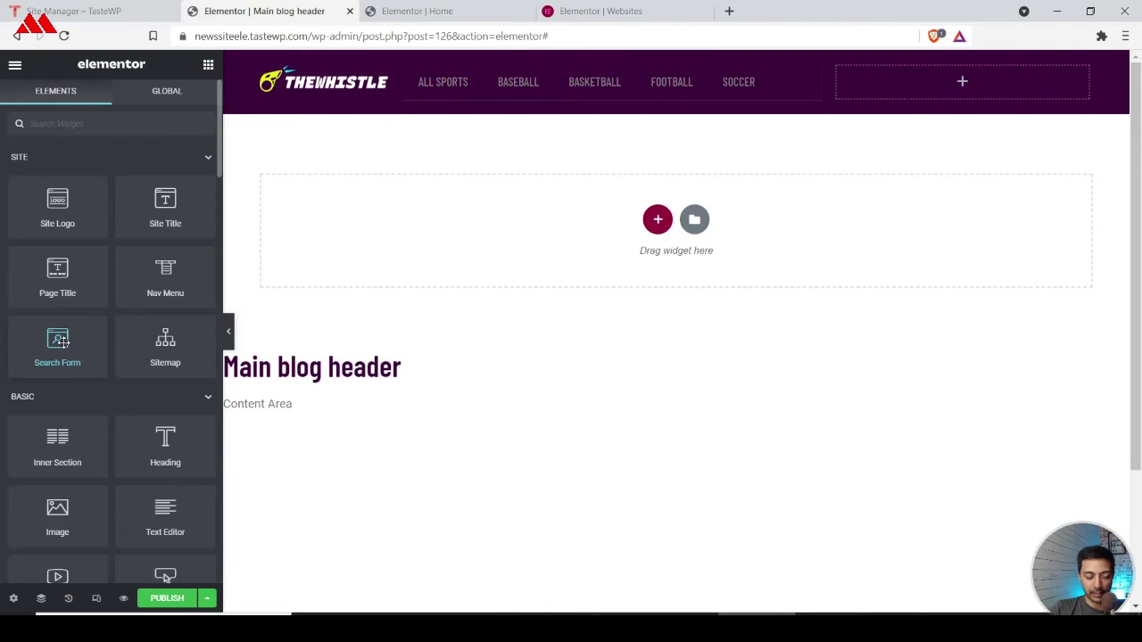
{"action": "left_click_drag", "start_coordinate": [61, 342], "coordinate": [943, 86]}
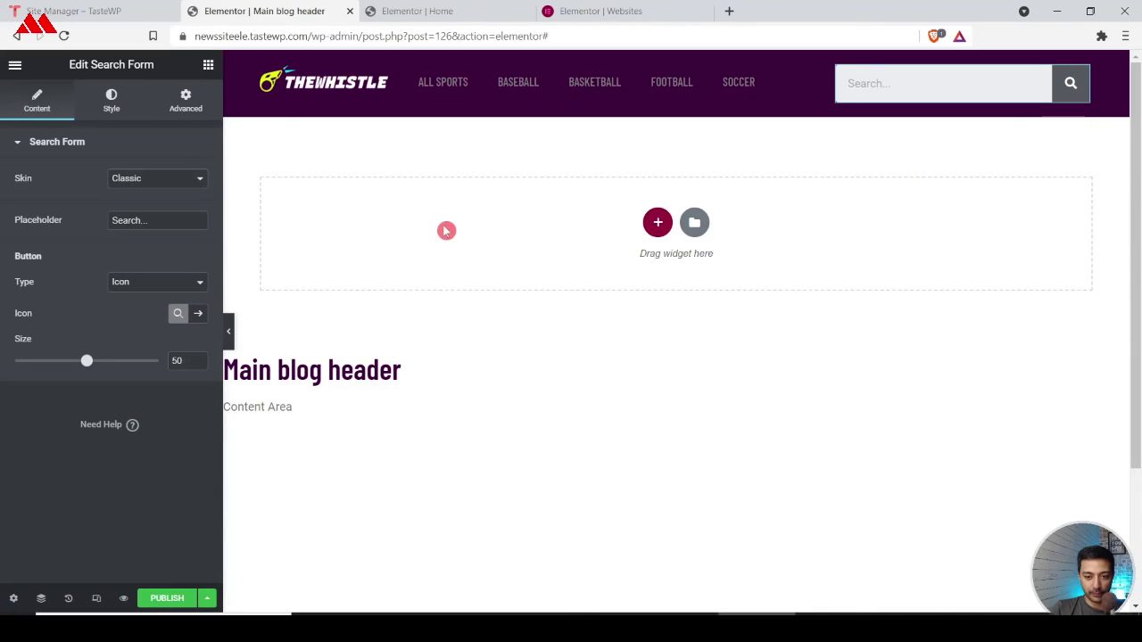
{"action": "left_click", "coordinate": [135, 179]}
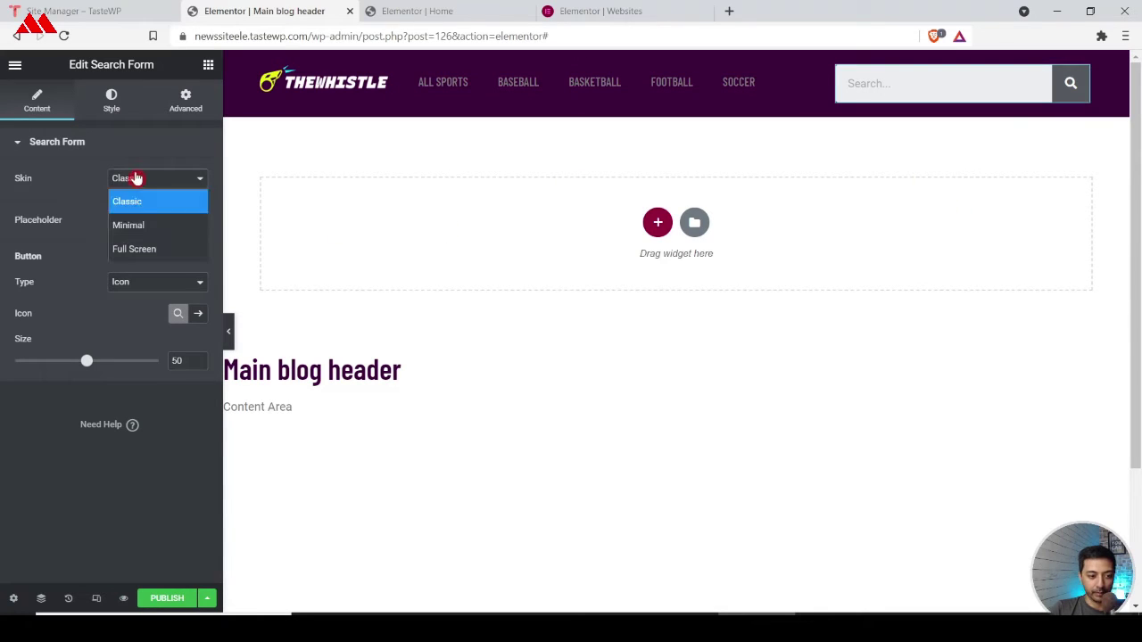
{"action": "left_click", "coordinate": [139, 248]}
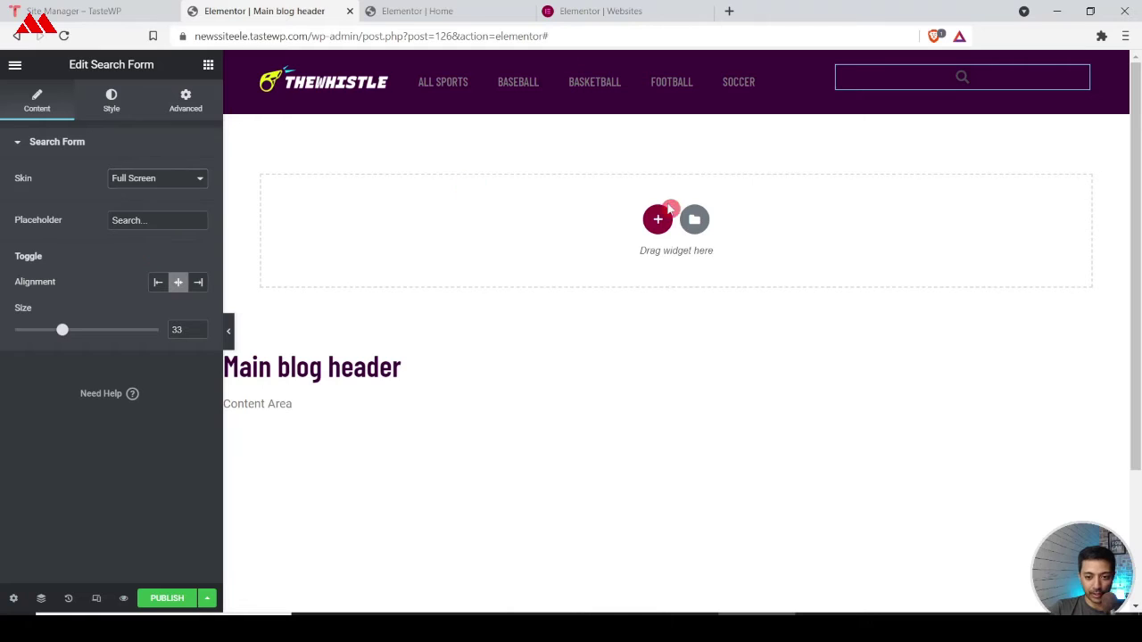
{"action": "left_click", "coordinate": [156, 284]}
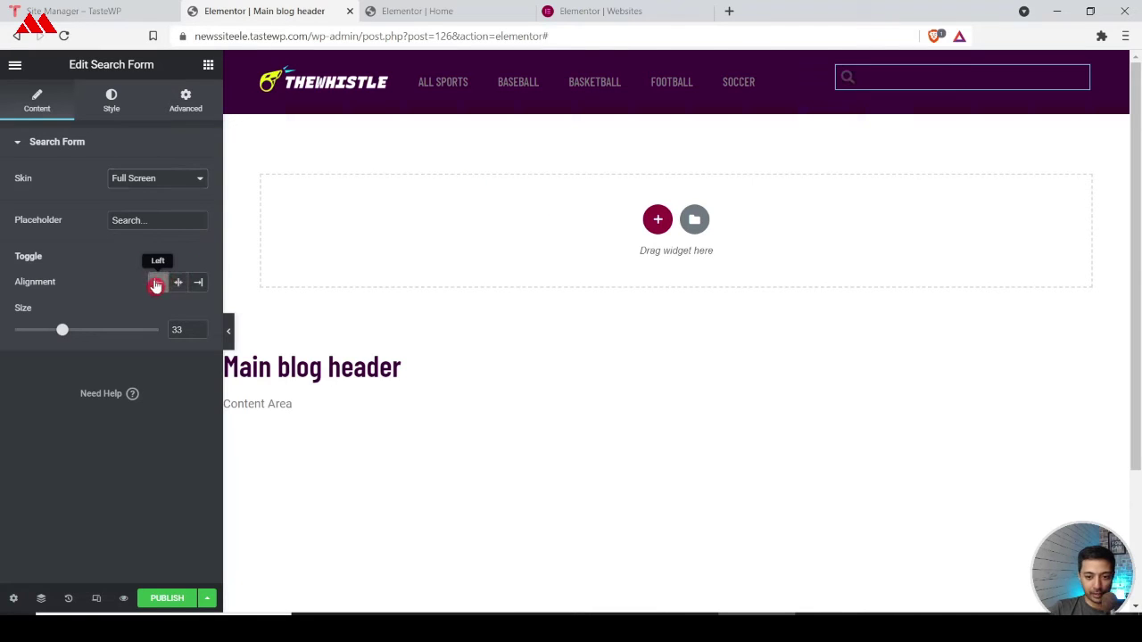
Step: Set the search form toggle's normal color to white, #FFFFFF
{"action": "left_click", "coordinate": [105, 113]}
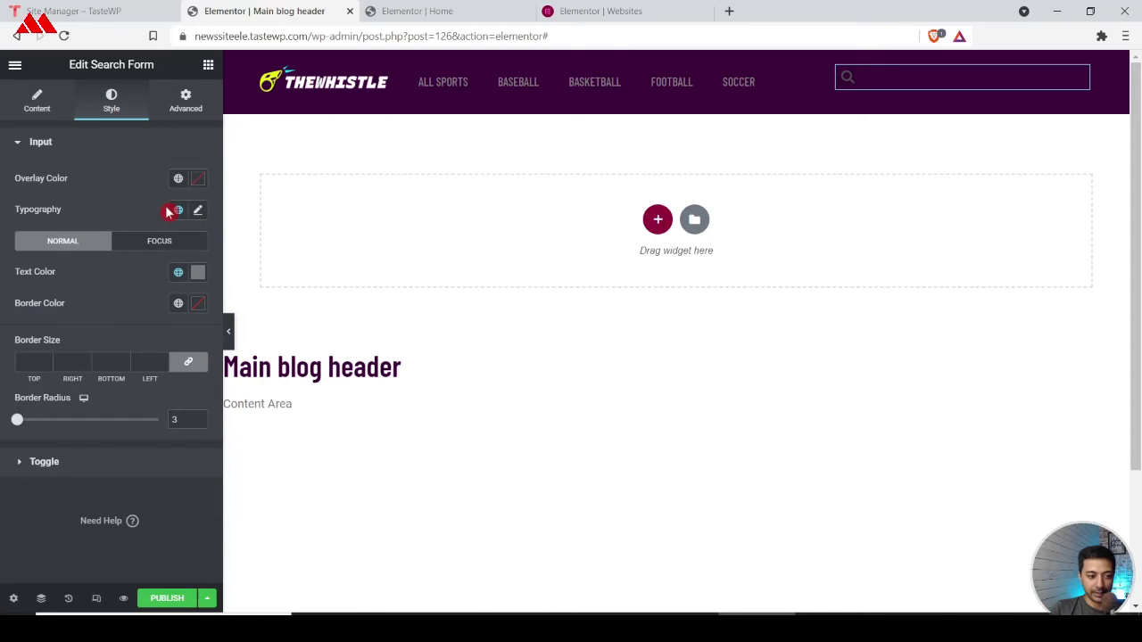
{"action": "left_click", "coordinate": [50, 463]}
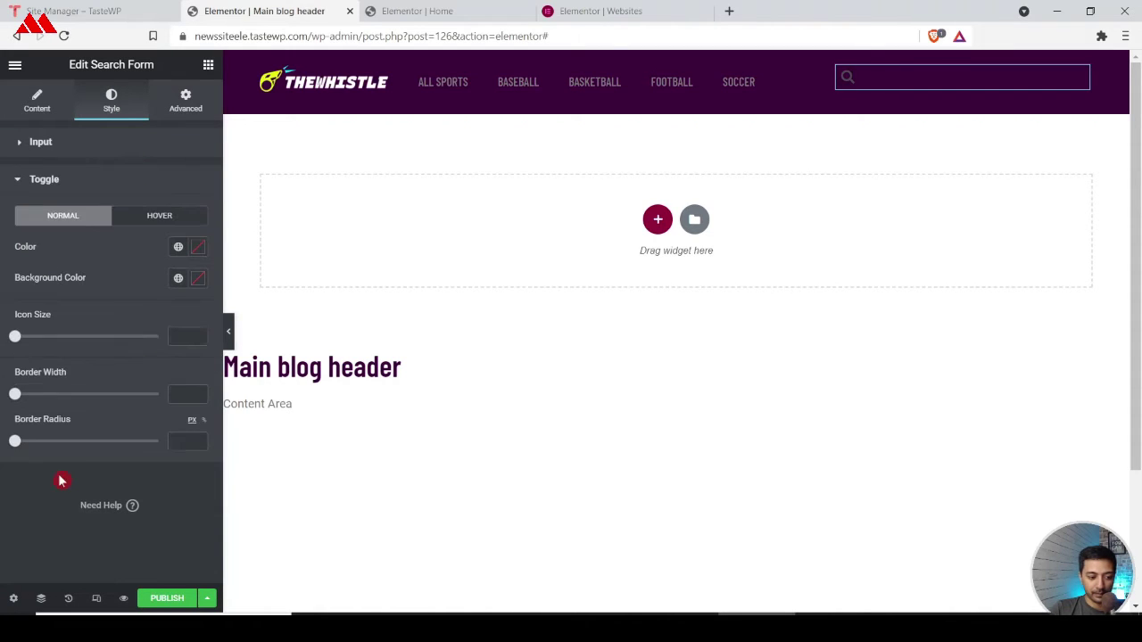
{"action": "left_click", "coordinate": [178, 246]}
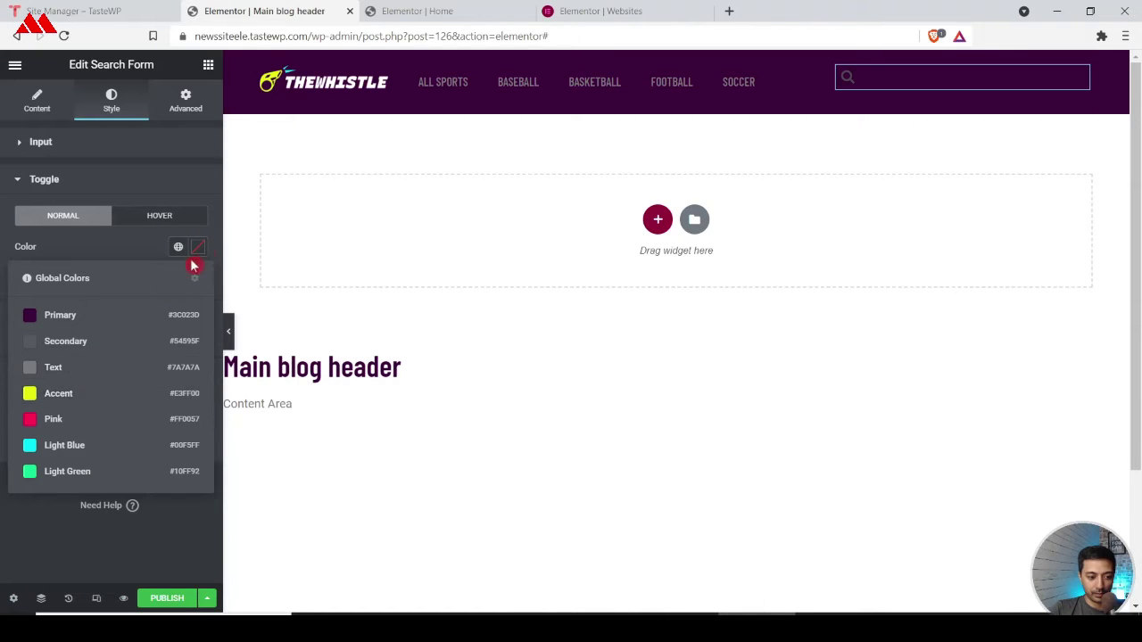
{"action": "left_click", "coordinate": [203, 246]}
{"action": "left_click", "coordinate": [204, 246]}
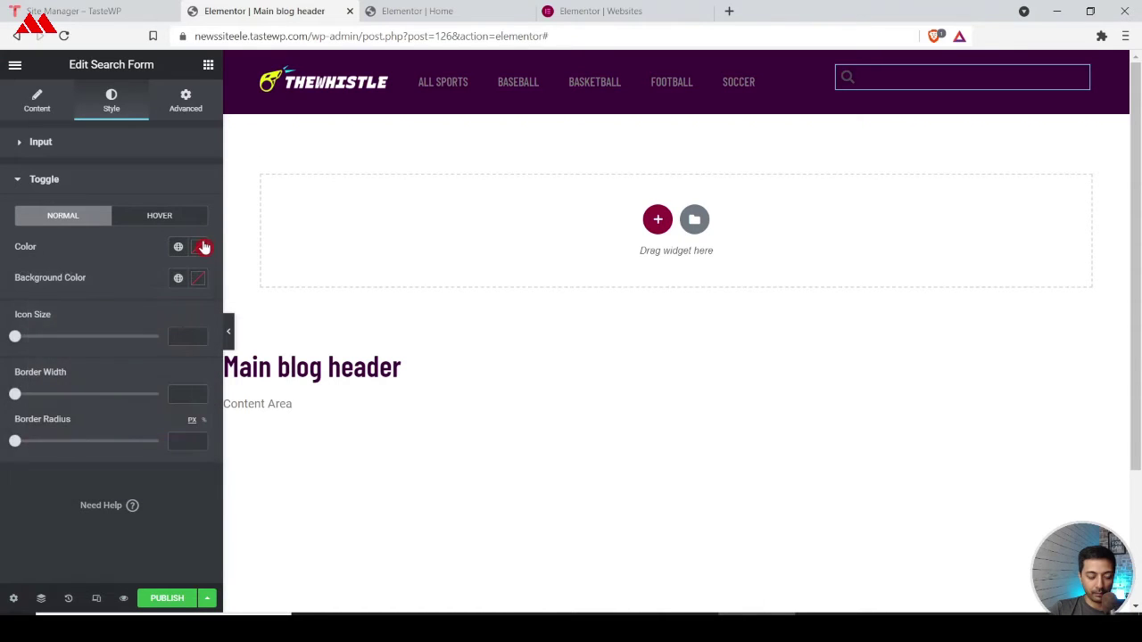
{"action": "left_click", "coordinate": [203, 246]}
{"action": "type", "text": "#FFFFFF"}
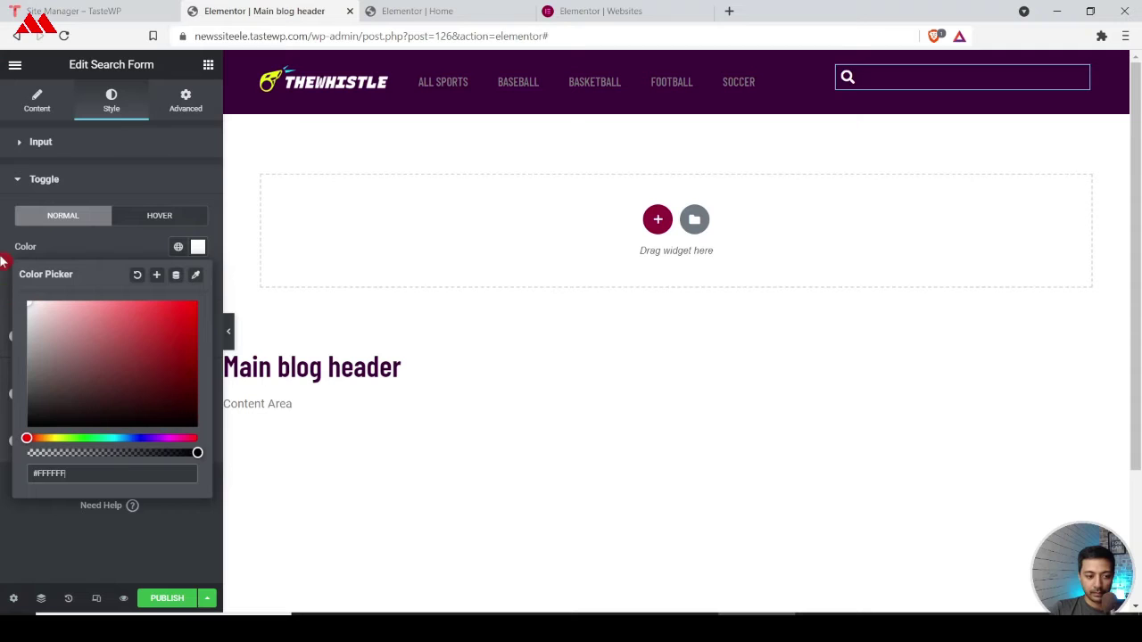
{"action": "left_click", "coordinate": [3, 261]}
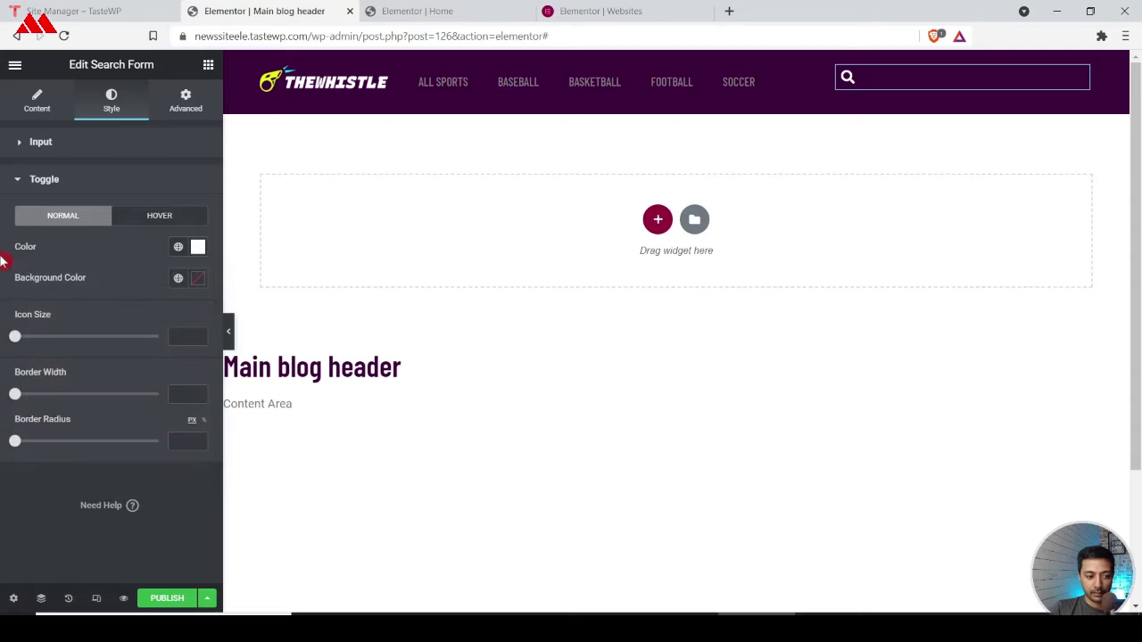
Step: Test the full-screen search overlay, close it, and reopen the search form's settings
{"action": "left_click", "coordinate": [848, 82]}
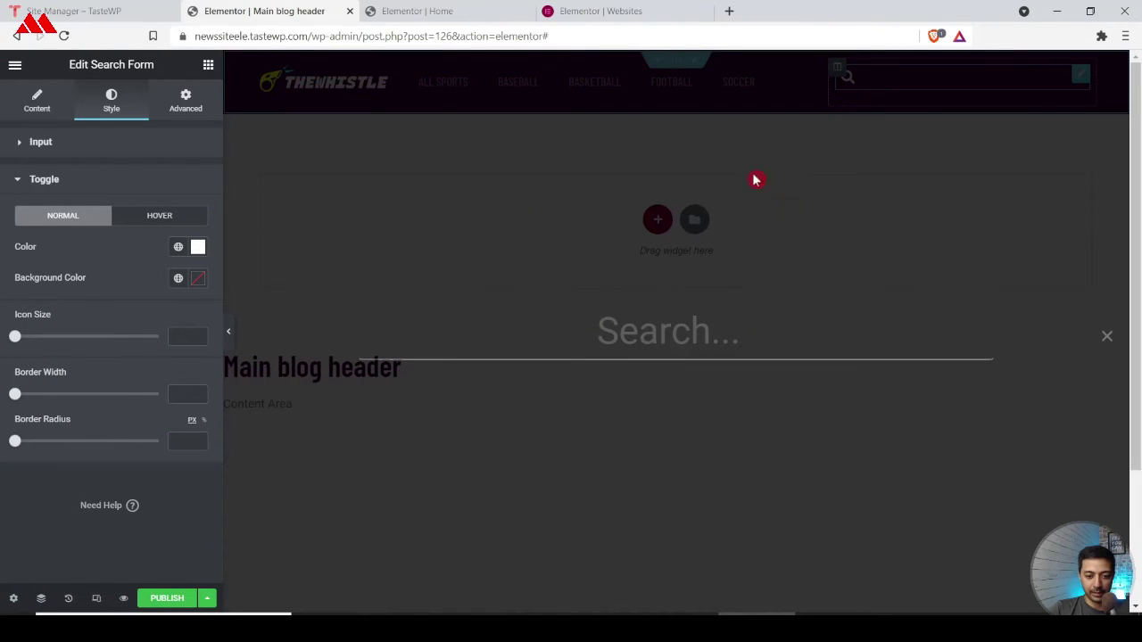
{"action": "left_click", "coordinate": [1107, 340]}
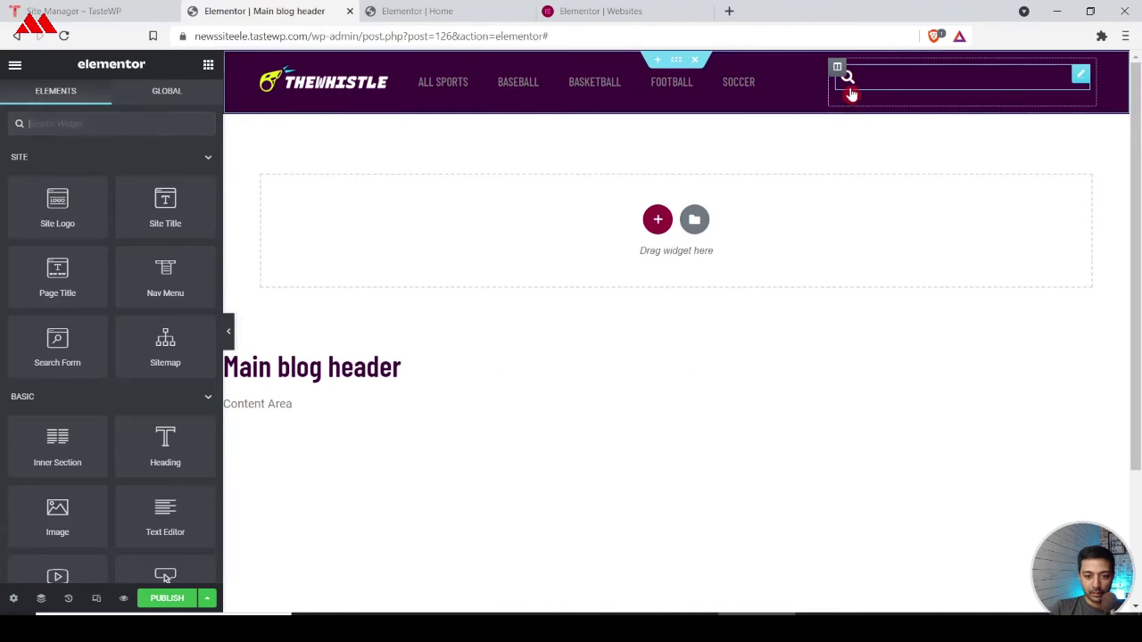
{"action": "left_click", "coordinate": [1082, 74]}
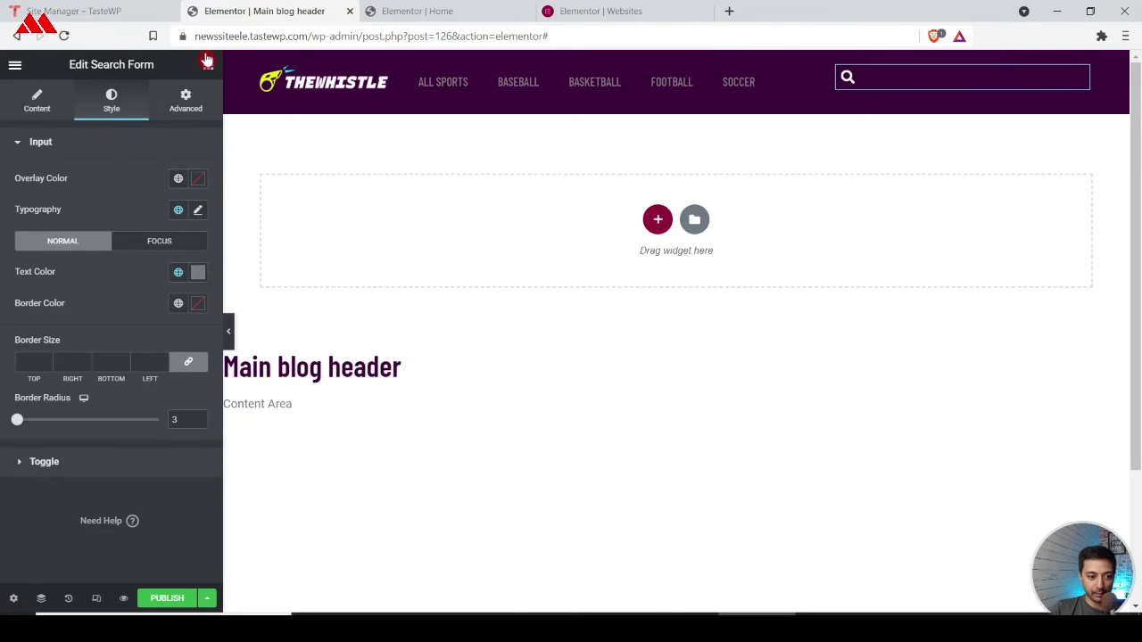
Step: Add a Button widget below the search form in the header's third column
{"action": "left_click", "coordinate": [207, 60]}
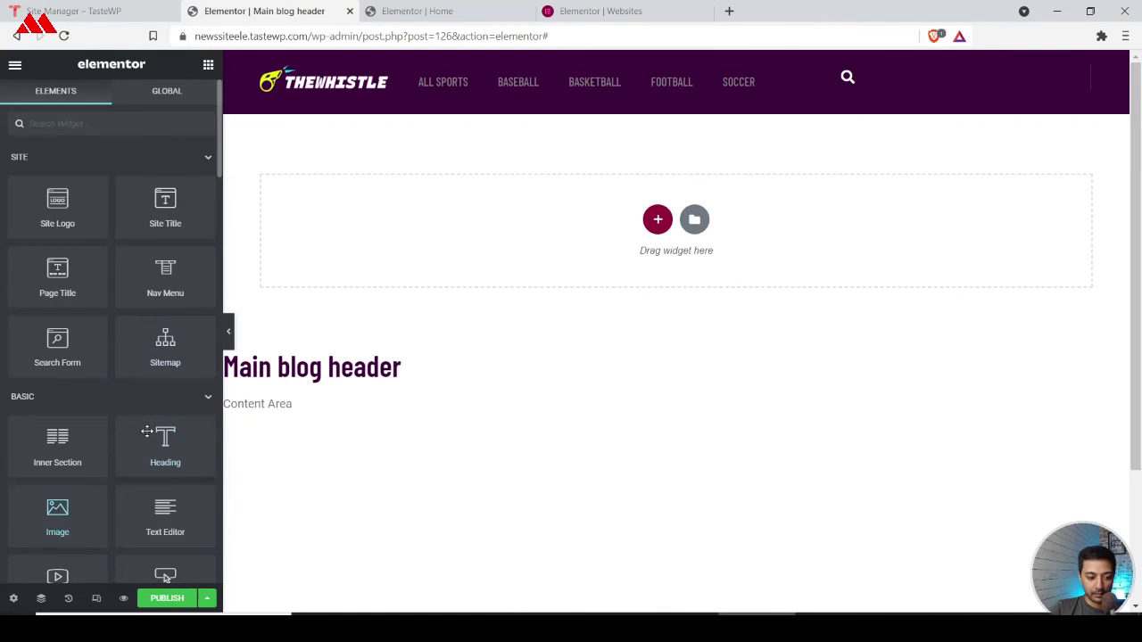
{"action": "scroll", "coordinate": [148, 431], "scroll_direction": "down", "scroll_amount": 2}
{"action": "left_click_drag", "start_coordinate": [165, 469], "coordinate": [884, 84]}
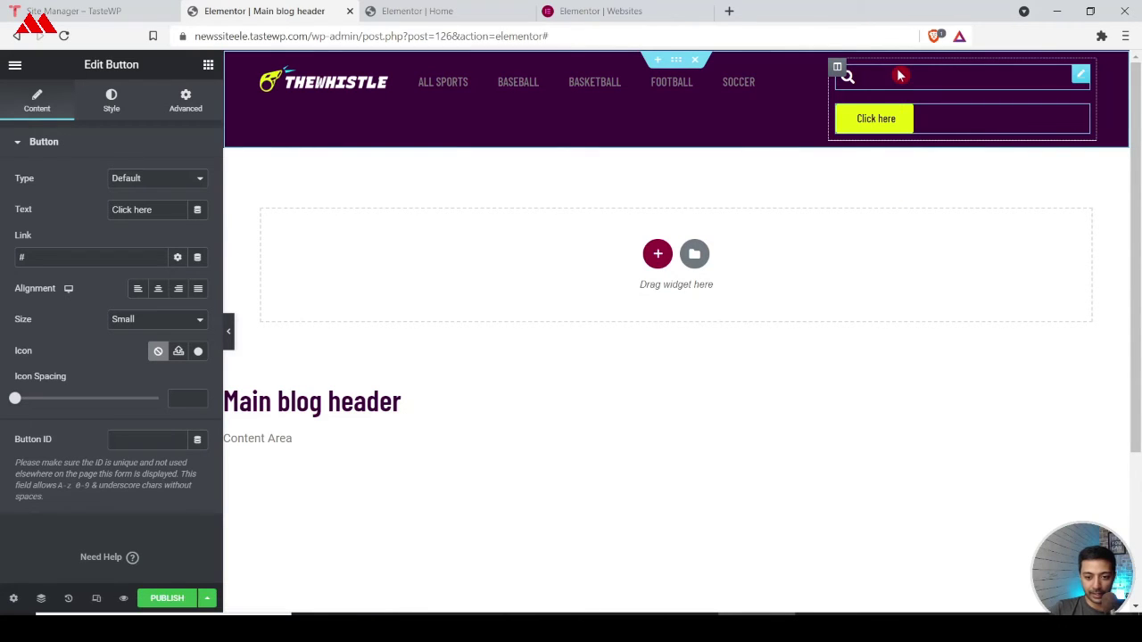
Step: Set the search form's positioning width to Inline (auto)
{"action": "left_click", "coordinate": [1080, 79]}
{"action": "left_click", "coordinate": [186, 100]}
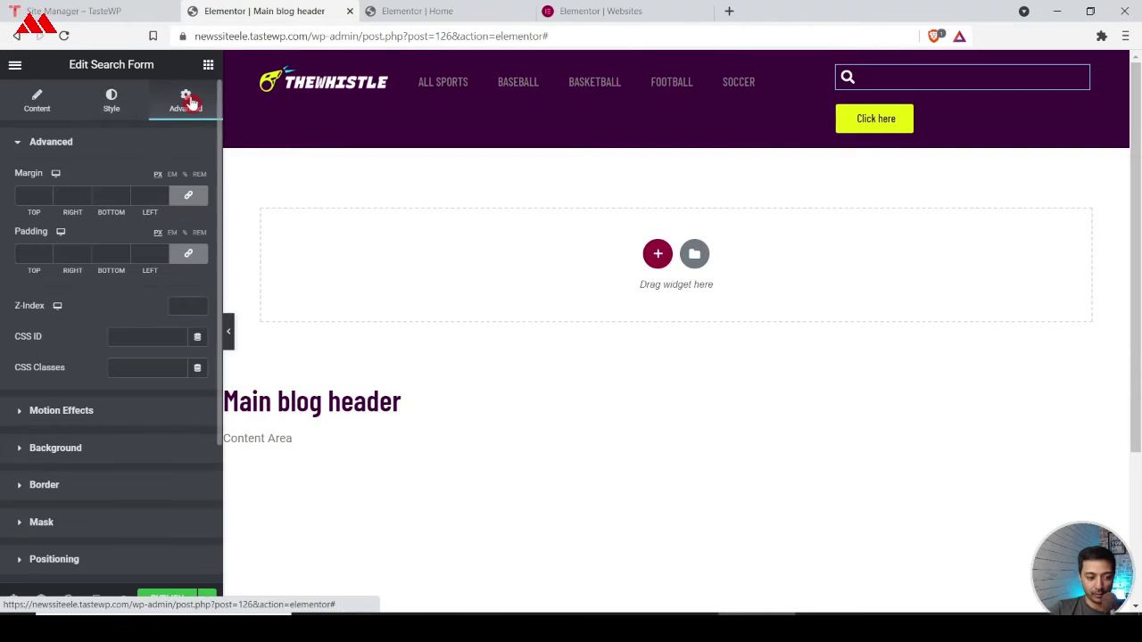
{"action": "left_click", "coordinate": [54, 559]}
{"action": "left_click", "coordinate": [151, 364]}
{"action": "left_click", "coordinate": [3, 386]}
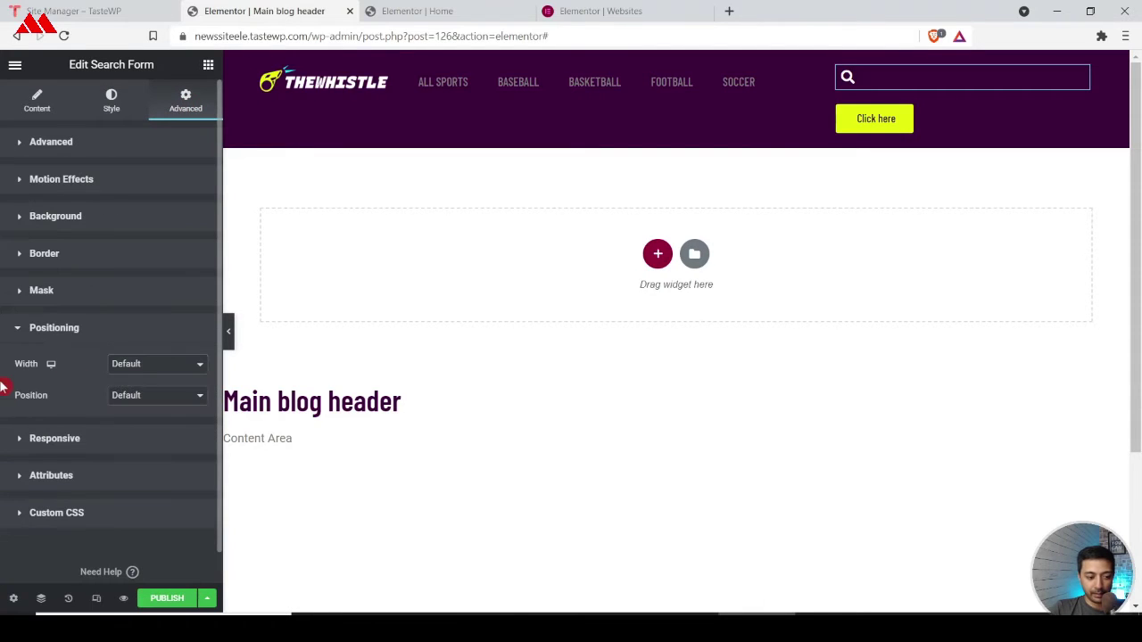
{"action": "left_click", "coordinate": [146, 366]}
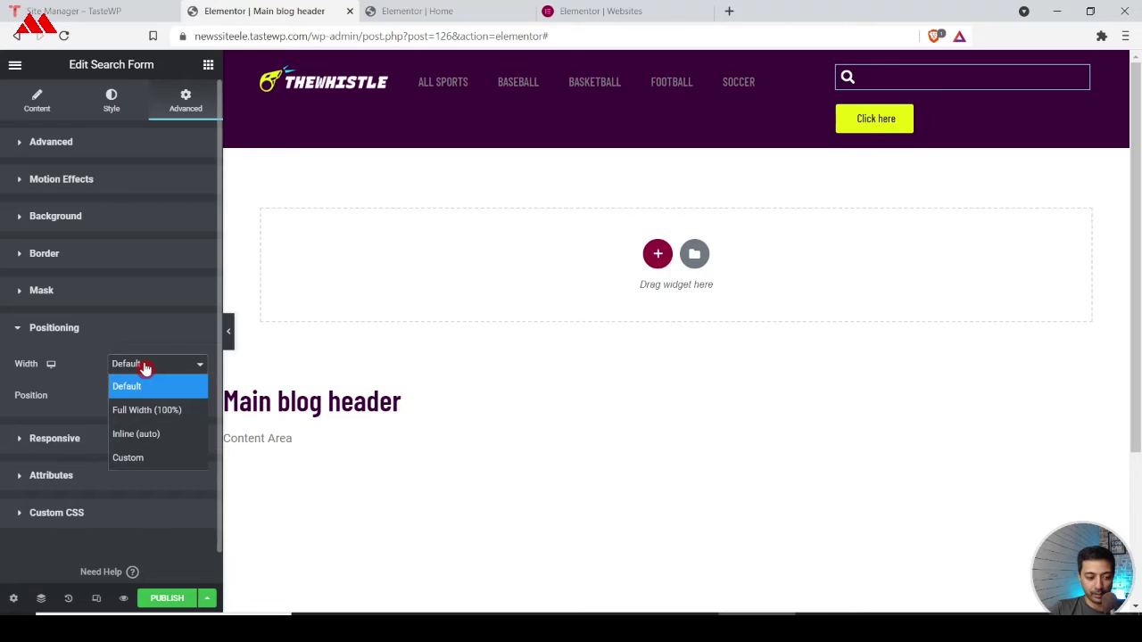
{"action": "left_click", "coordinate": [145, 434]}
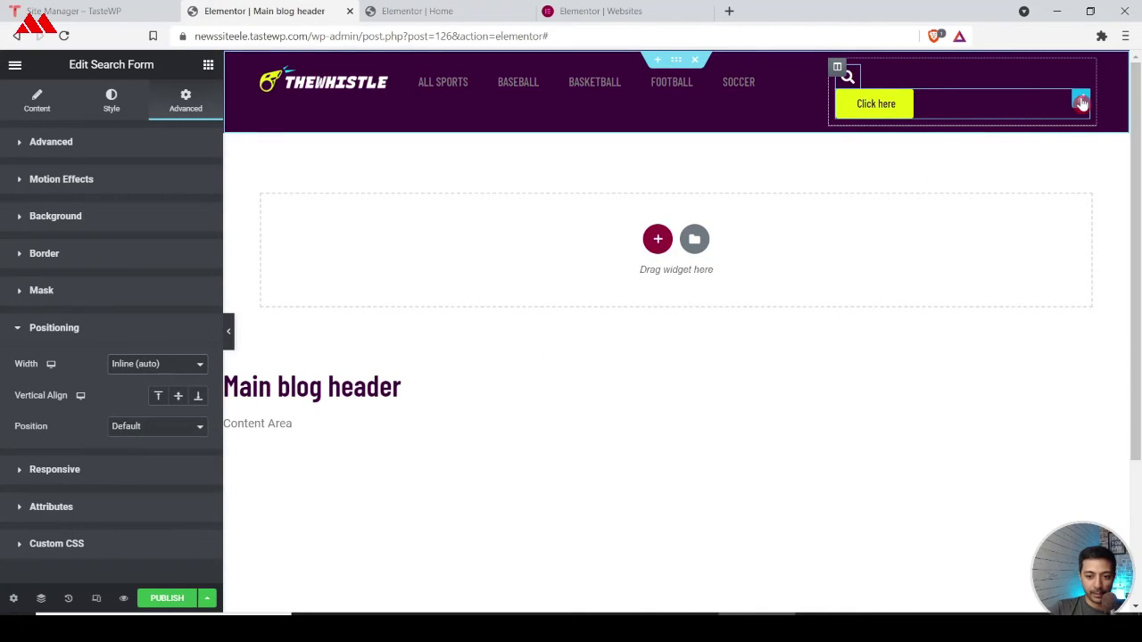
Step: Set the button widget's positioning width to Inline (auto)
{"action": "left_click", "coordinate": [1080, 100]}
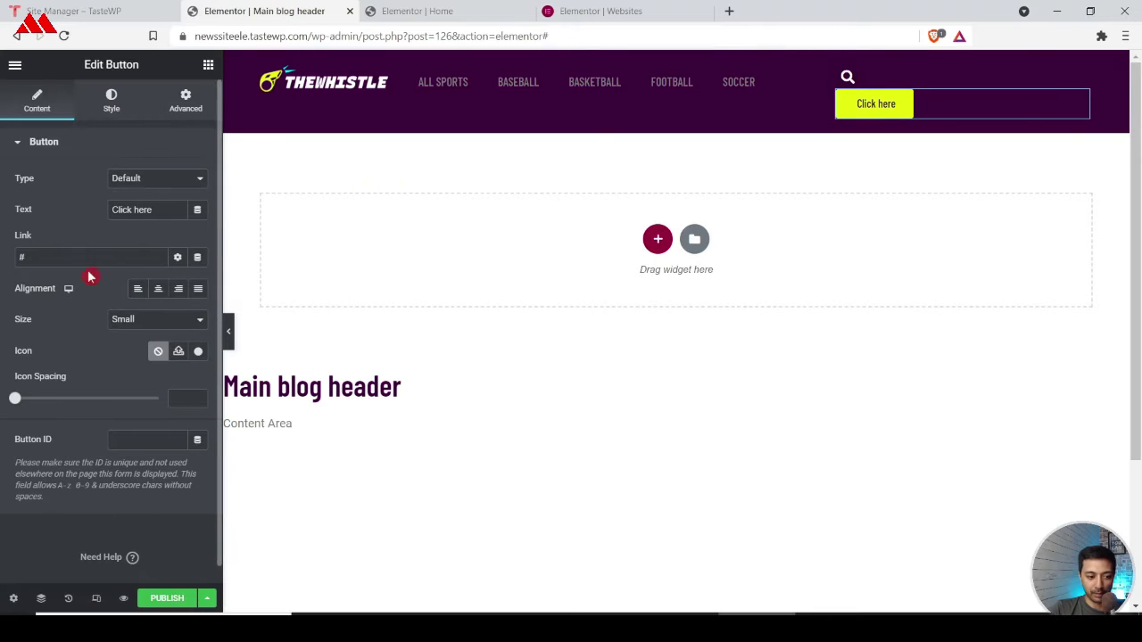
{"action": "left_click", "coordinate": [183, 104]}
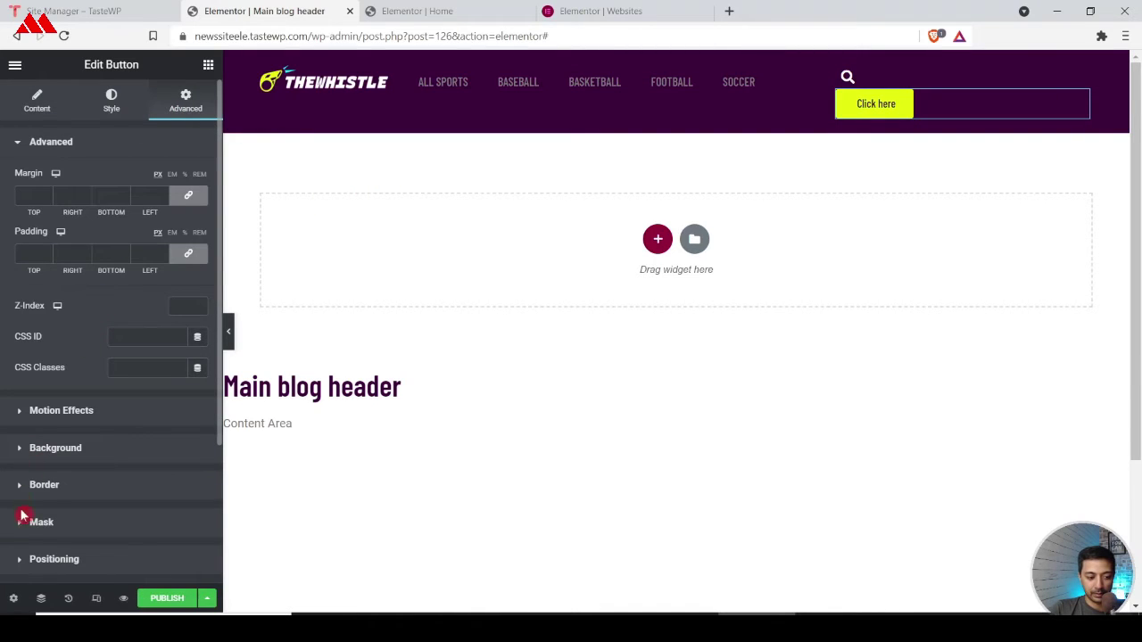
{"action": "left_click", "coordinate": [48, 559]}
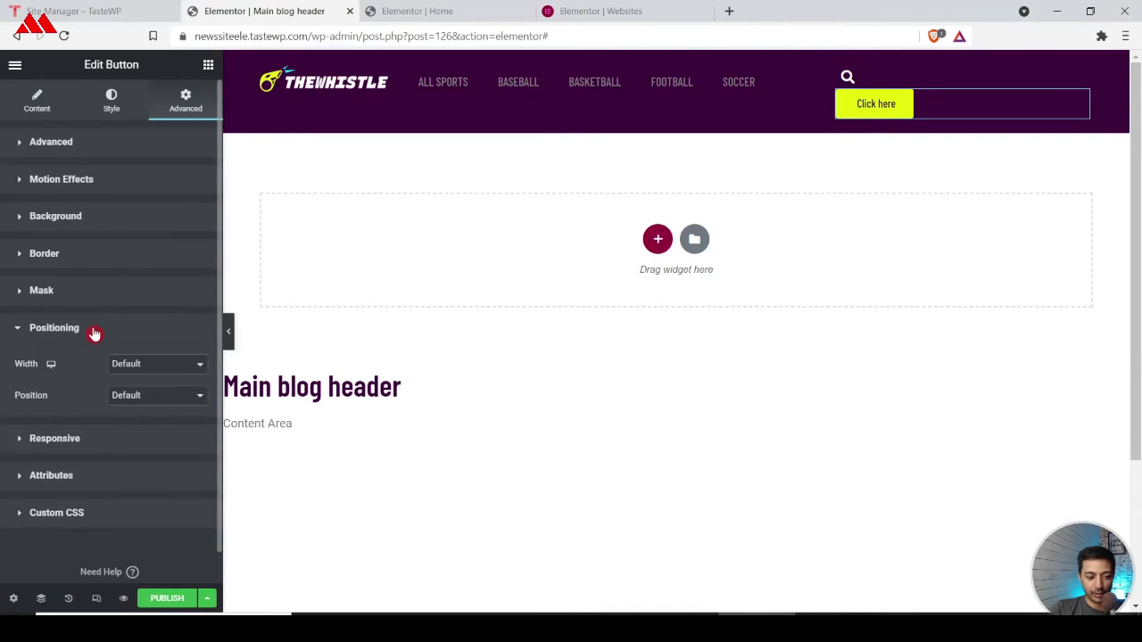
{"action": "left_click", "coordinate": [143, 373]}
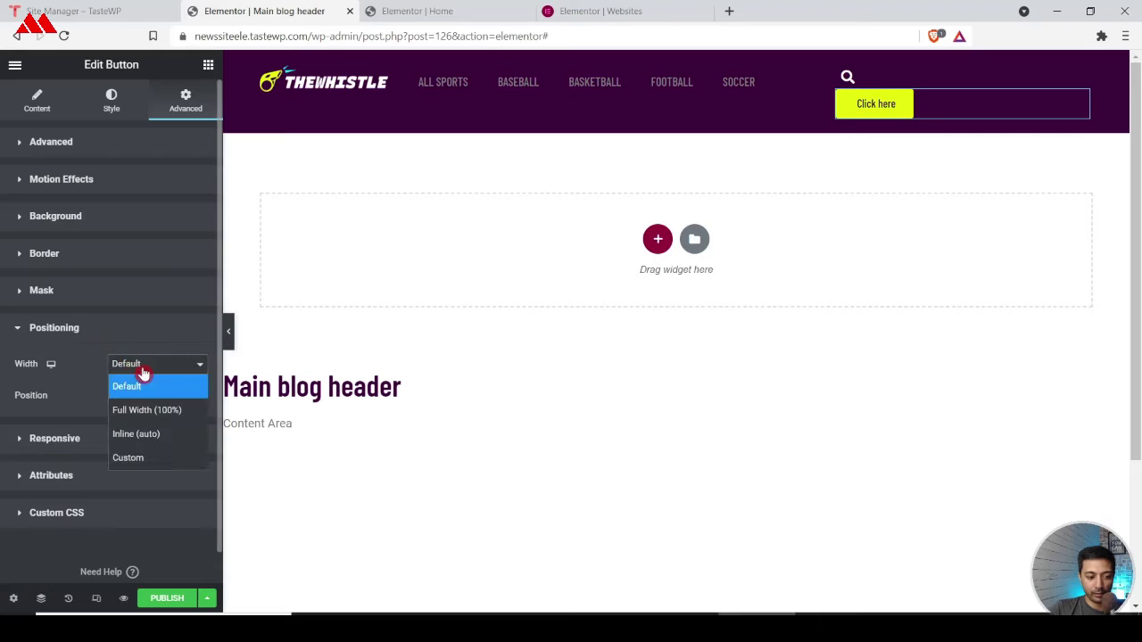
{"action": "left_click", "coordinate": [140, 439]}
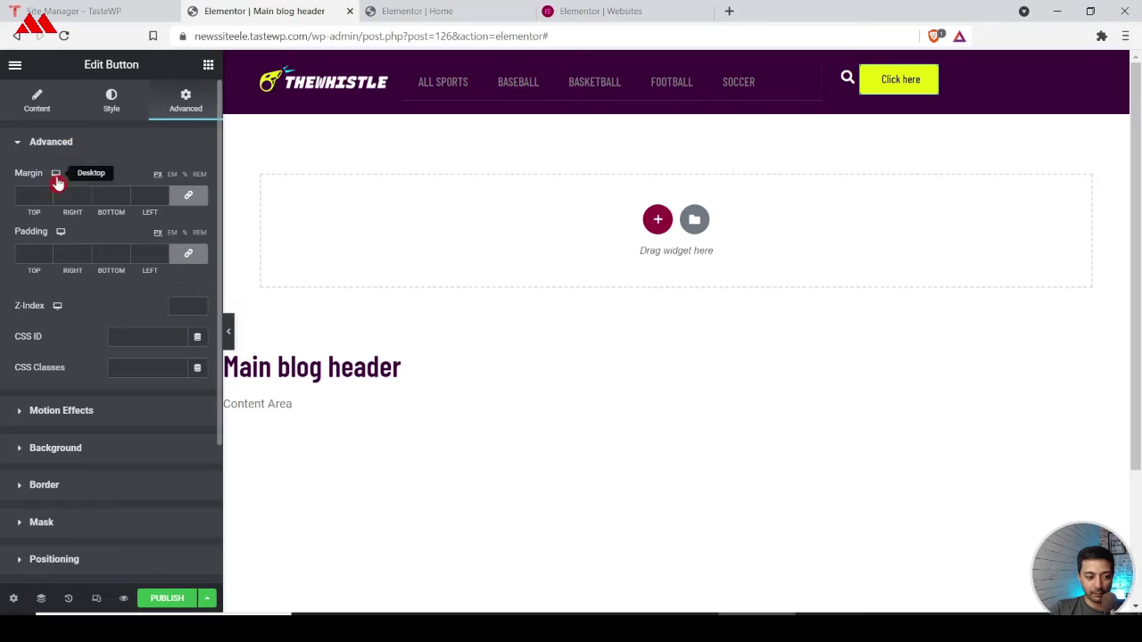
Step: Unlink the button's padding and margin values and set its right and left margins to 20 px each
{"action": "left_click", "coordinate": [190, 256]}
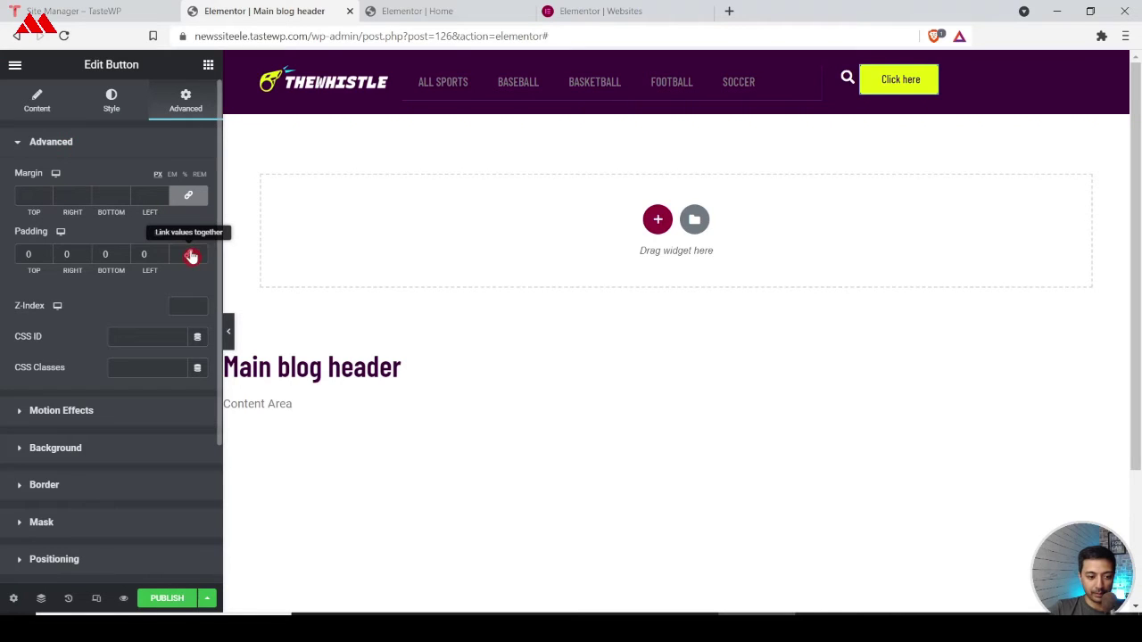
{"action": "left_click", "coordinate": [188, 204]}
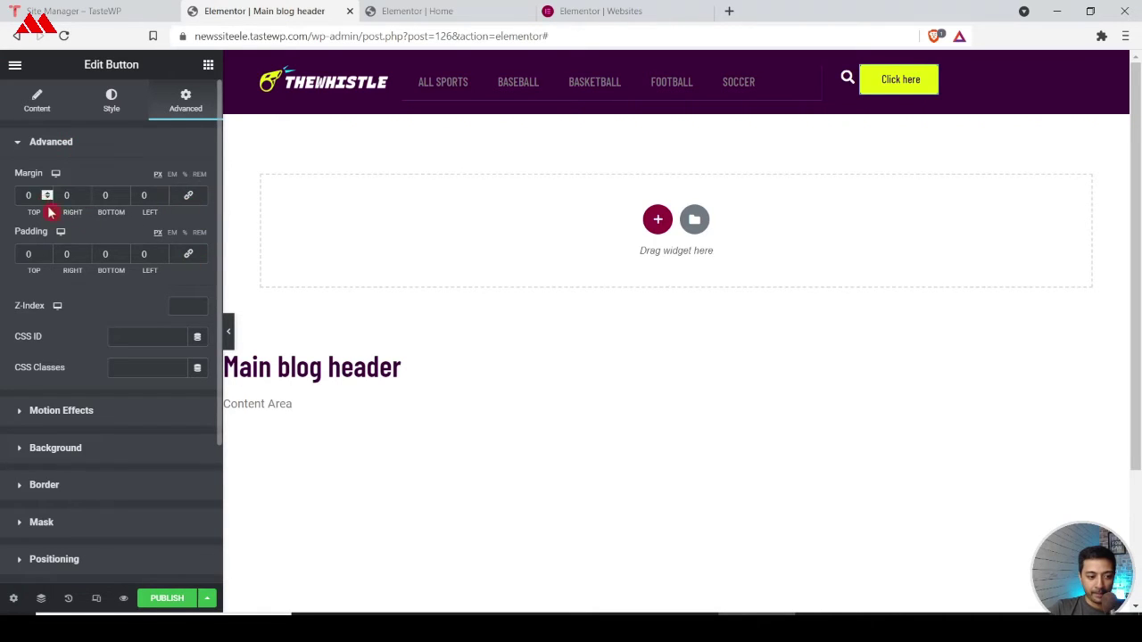
{"action": "type", "text": "2"}
{"action": "left_click", "coordinate": [403, 196]}
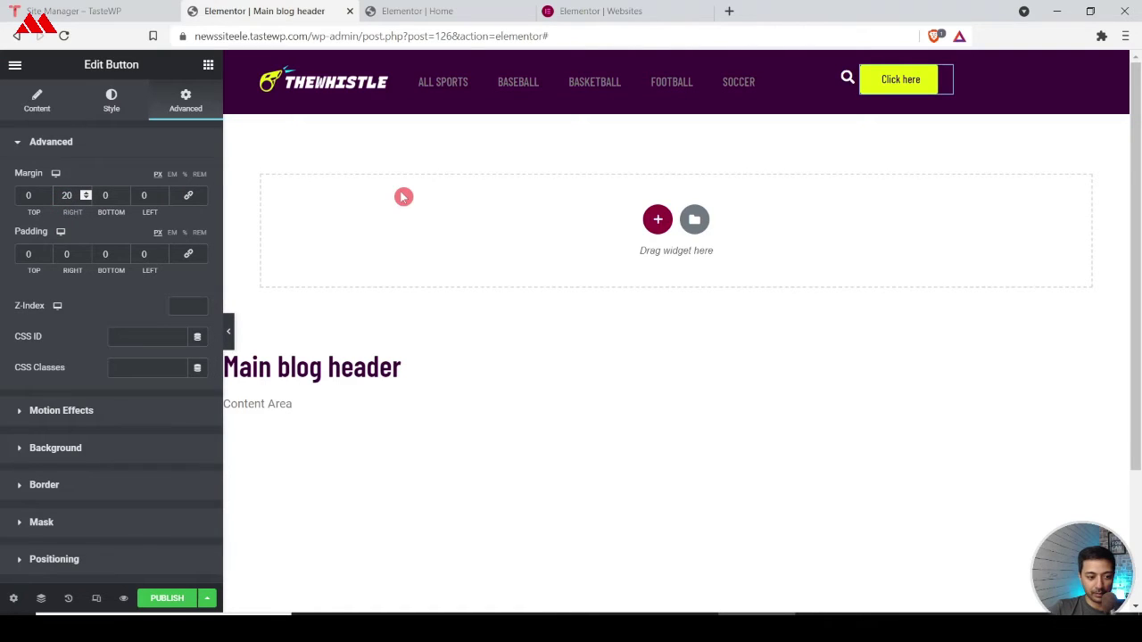
{"action": "key", "text": "Tab"}
{"action": "key", "text": "Tab"}
{"action": "type", "text": "20"}
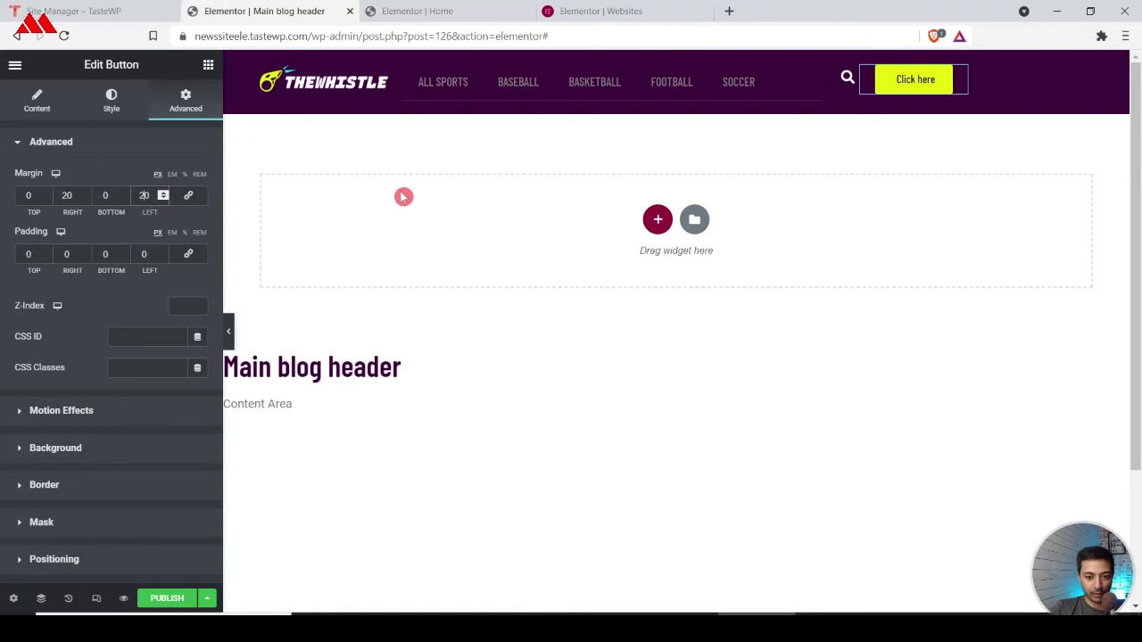
Step: Change the button's text to SUBSCRIBE NOW and center its alignment
{"action": "left_click", "coordinate": [40, 105]}
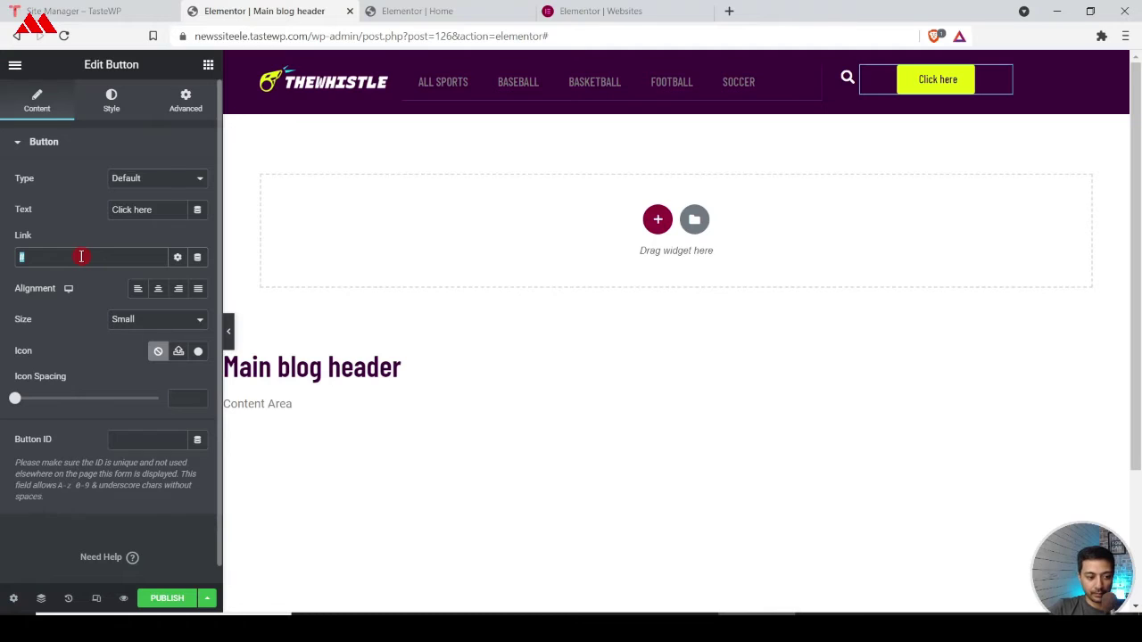
{"action": "triple_click", "coordinate": [160, 210]}
{"action": "type", "text": "S"}
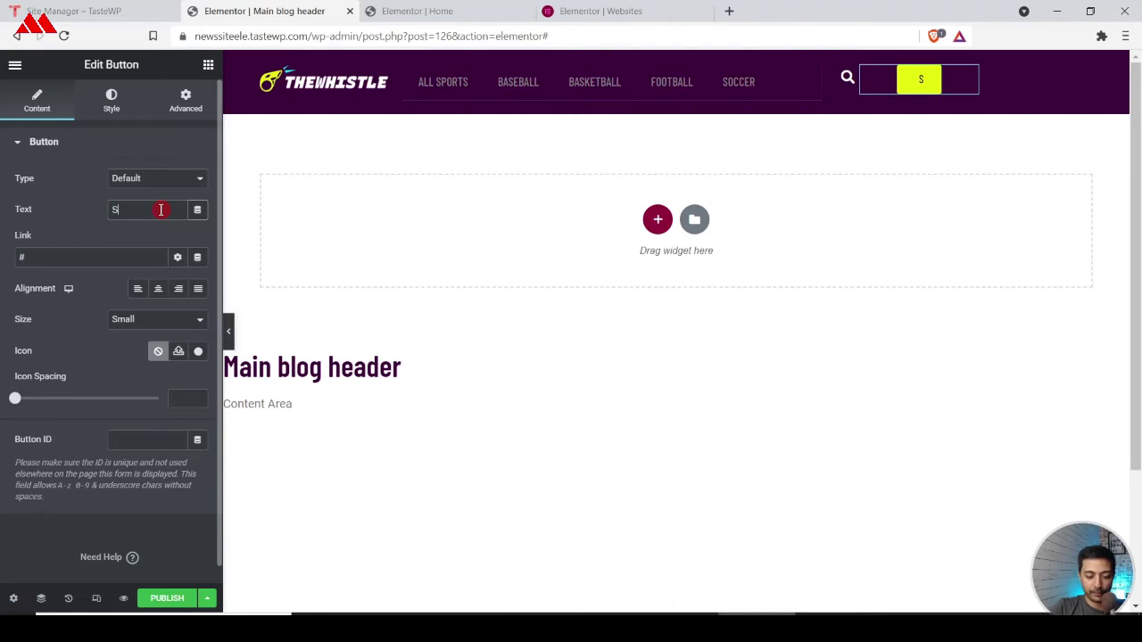
{"action": "type", "text": "UBSCRIBE NOW"}
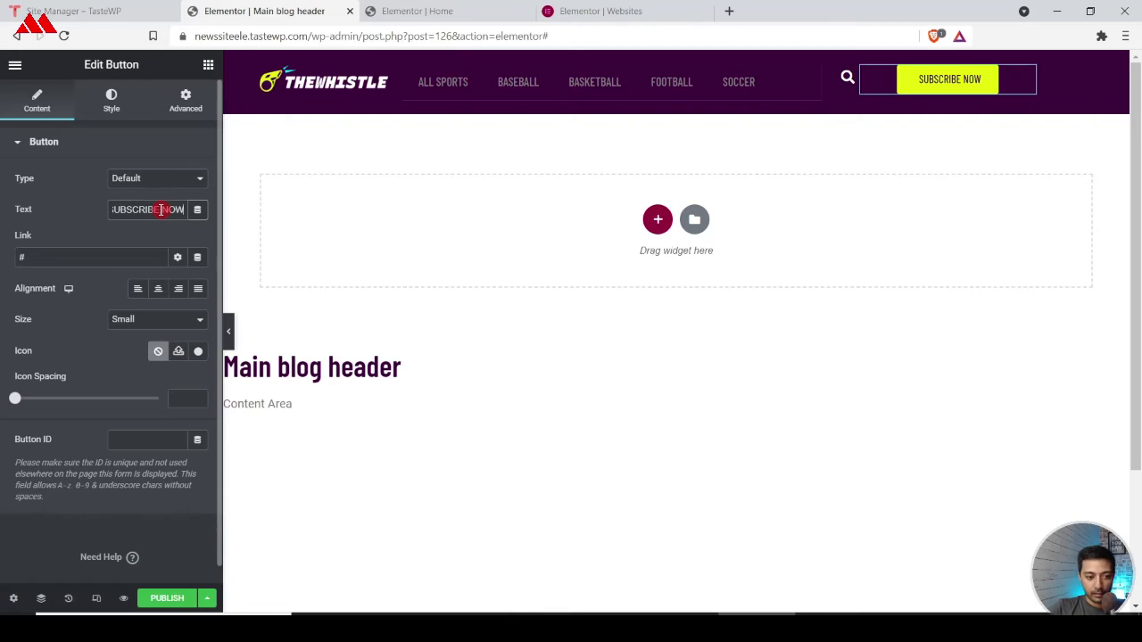
{"action": "left_click", "coordinate": [143, 254]}
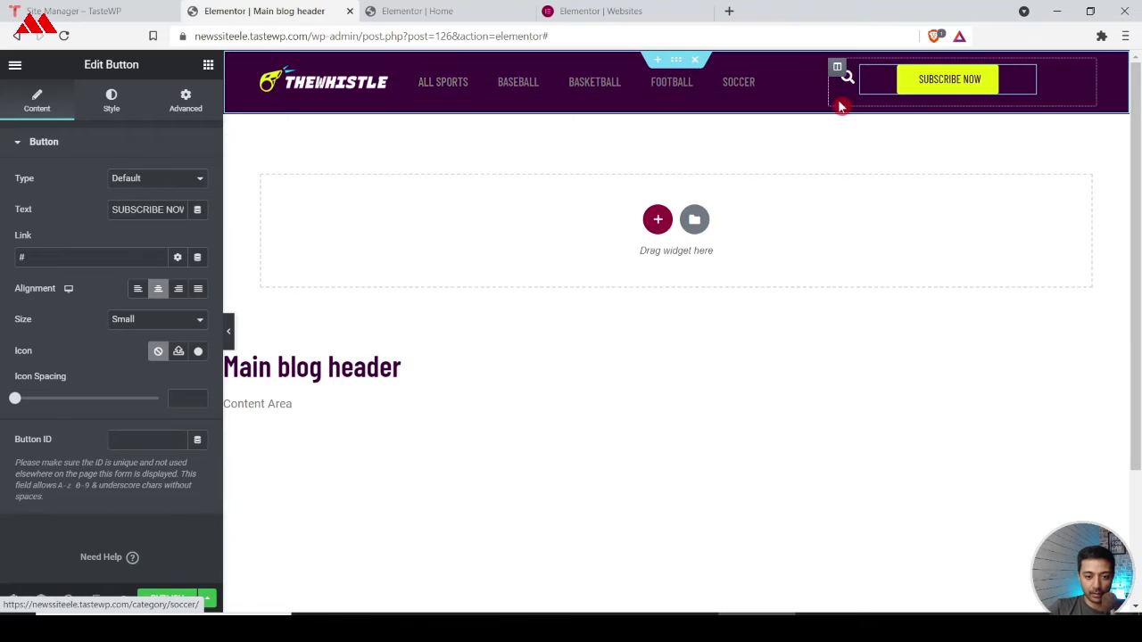
Step: Set the nav menu's normal text color to white, #FFFFFF
{"action": "left_click", "coordinate": [812, 78]}
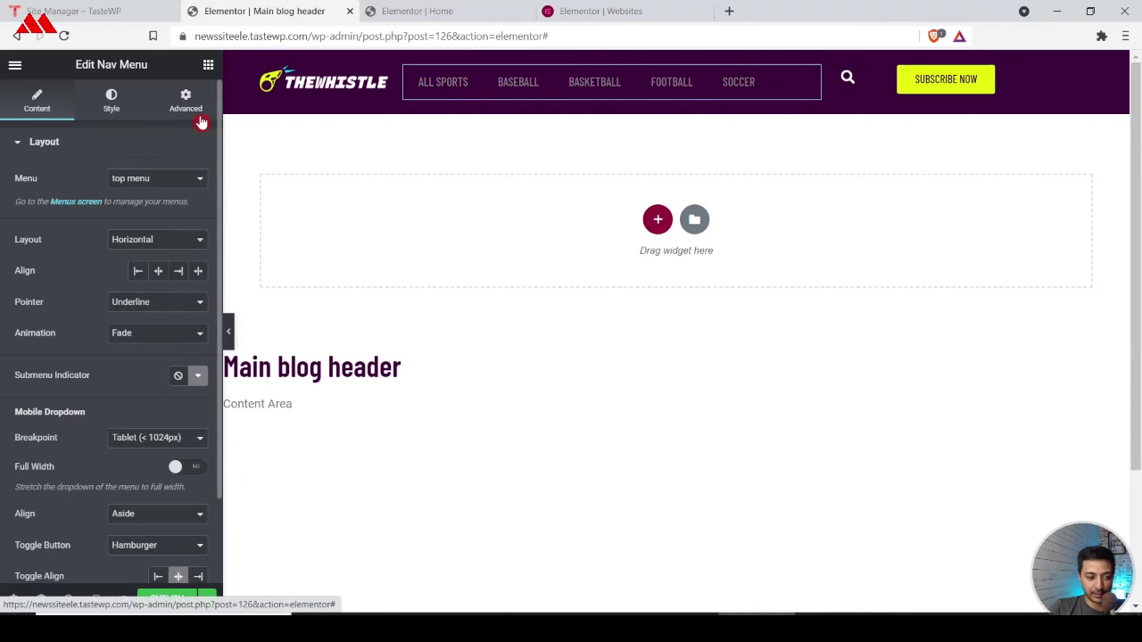
{"action": "left_click", "coordinate": [111, 103]}
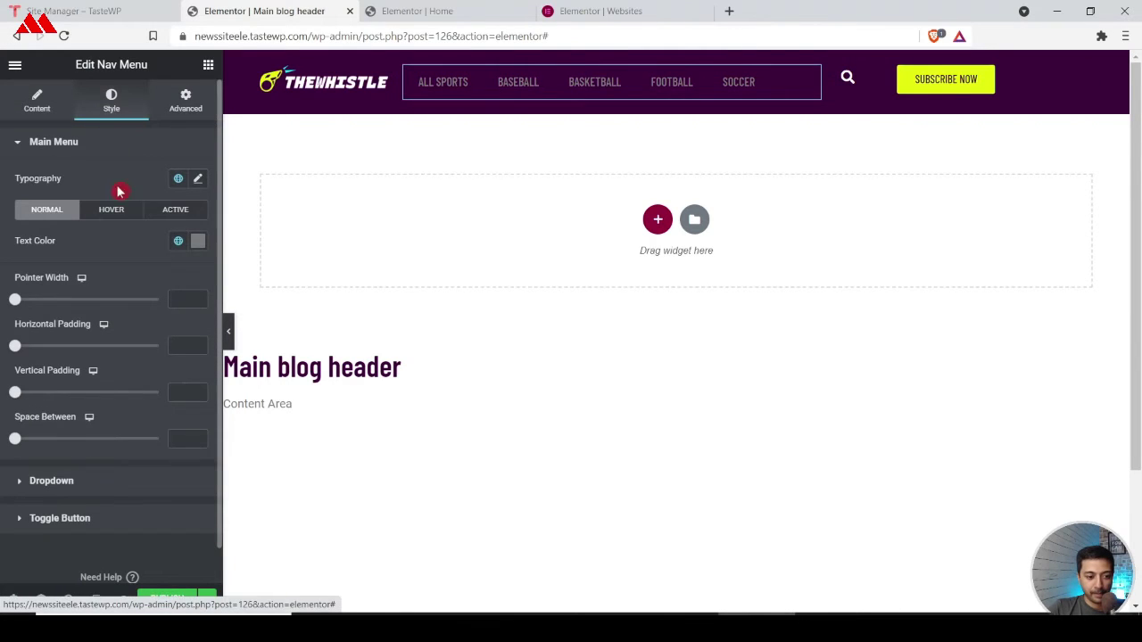
{"action": "left_click", "coordinate": [198, 241]}
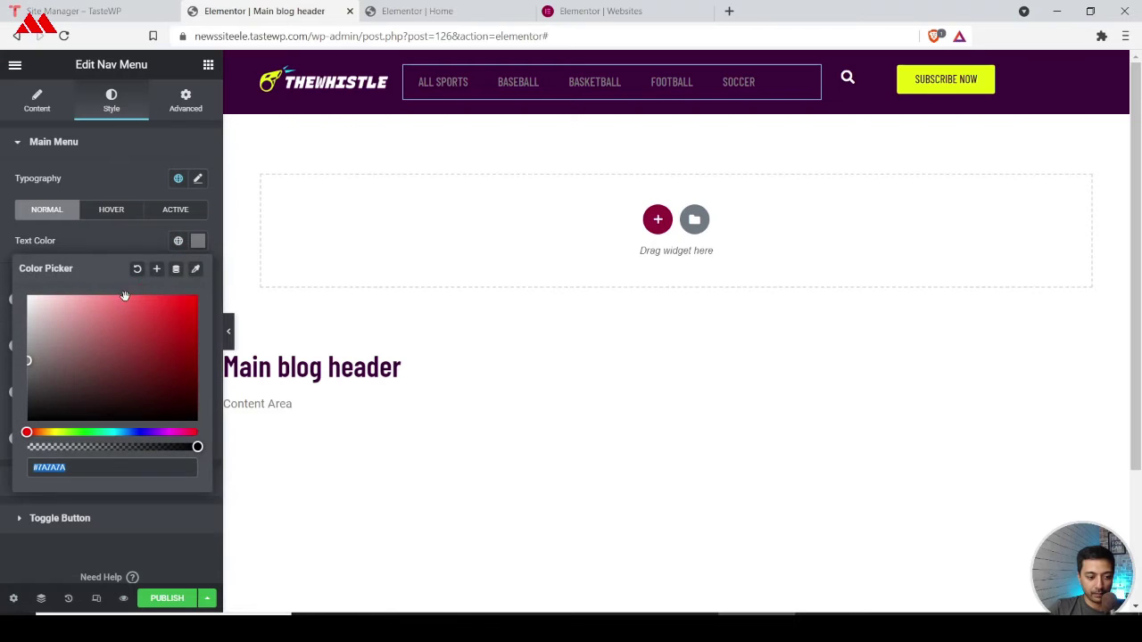
{"action": "type", "text": "#FFFFFF"}
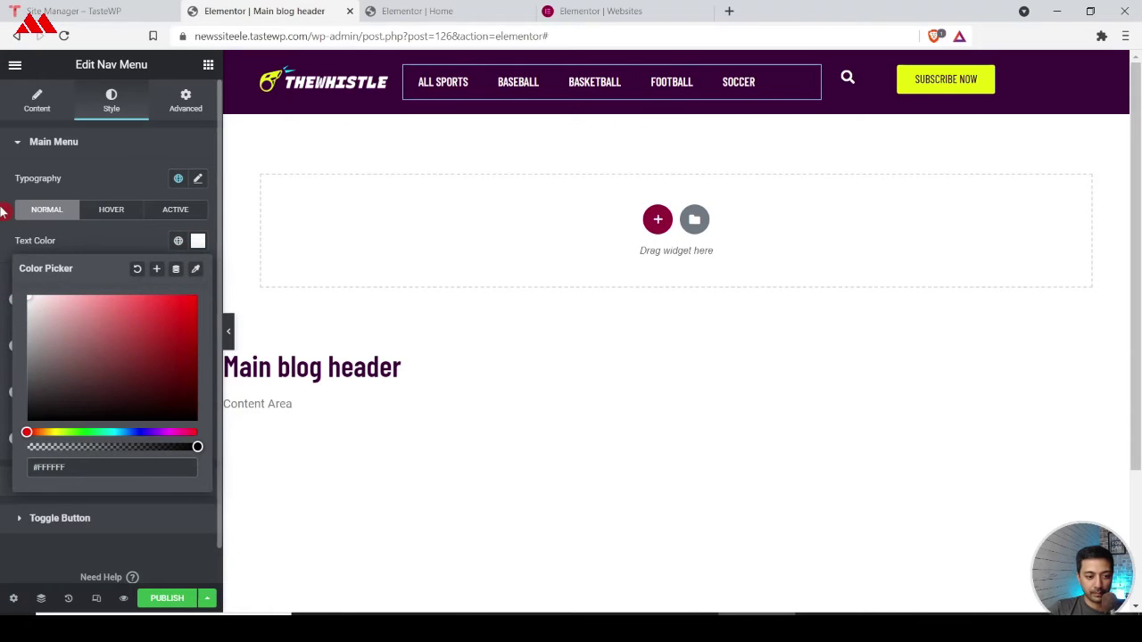
{"action": "left_click", "coordinate": [3, 212]}
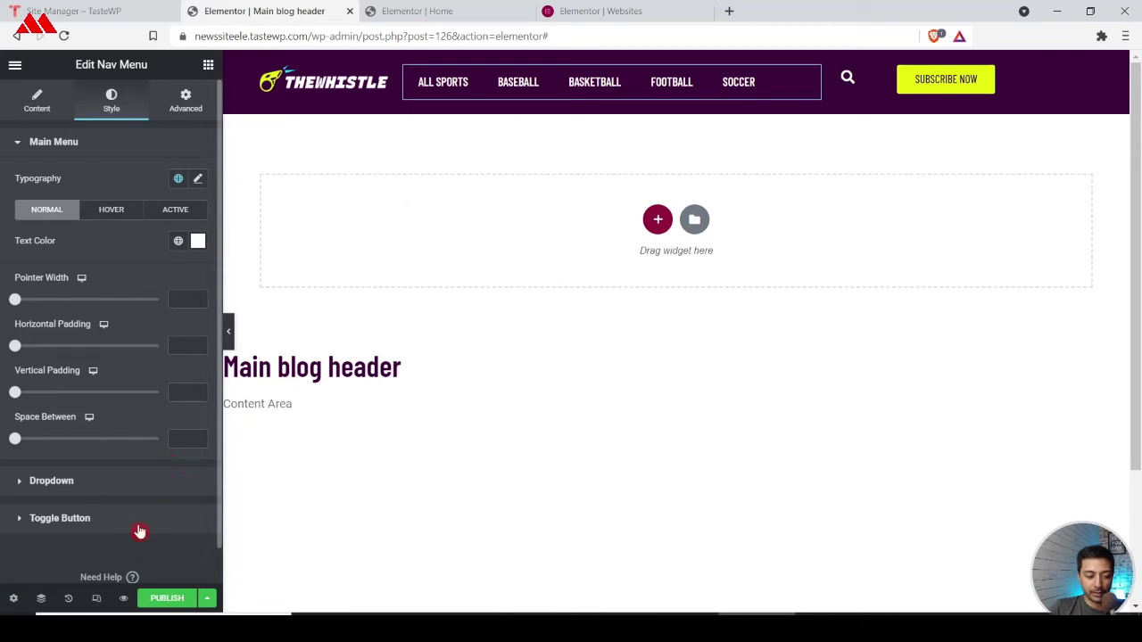
Step: Switch to the mobile preview and check how the header's hamburger menu expands and collapses
{"action": "left_click", "coordinate": [97, 599]}
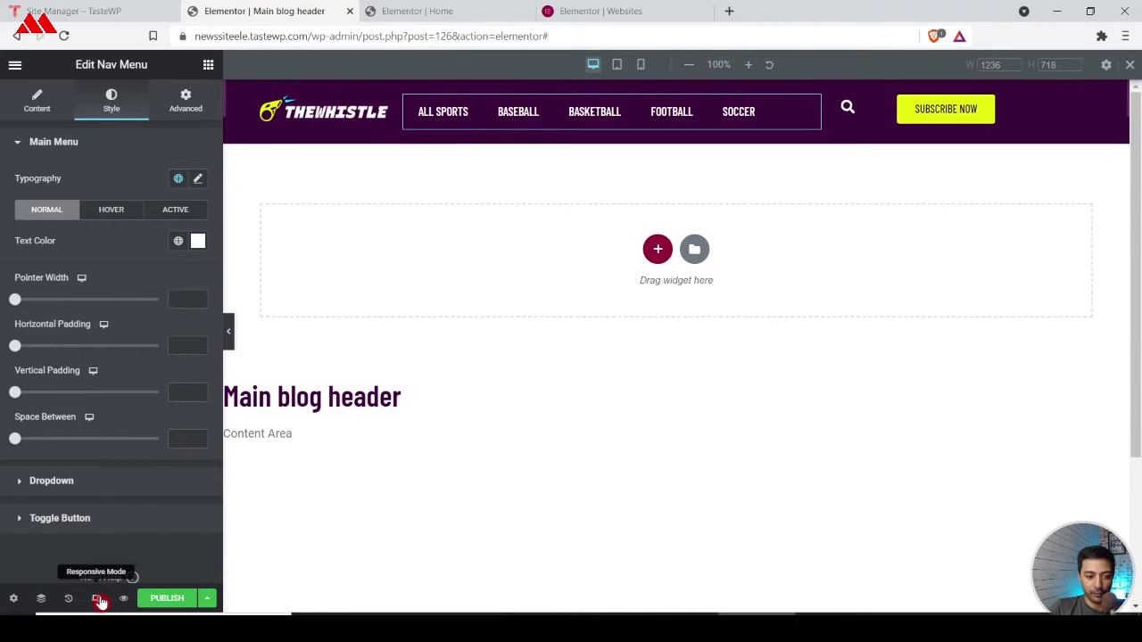
{"action": "left_click", "coordinate": [643, 67]}
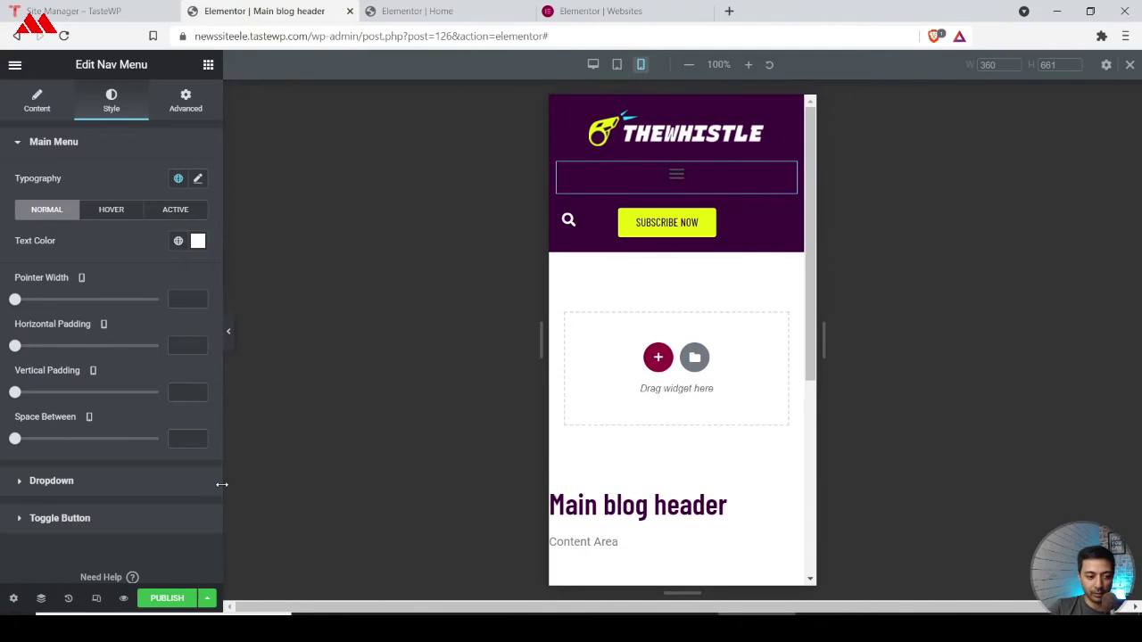
{"action": "left_click", "coordinate": [680, 177]}
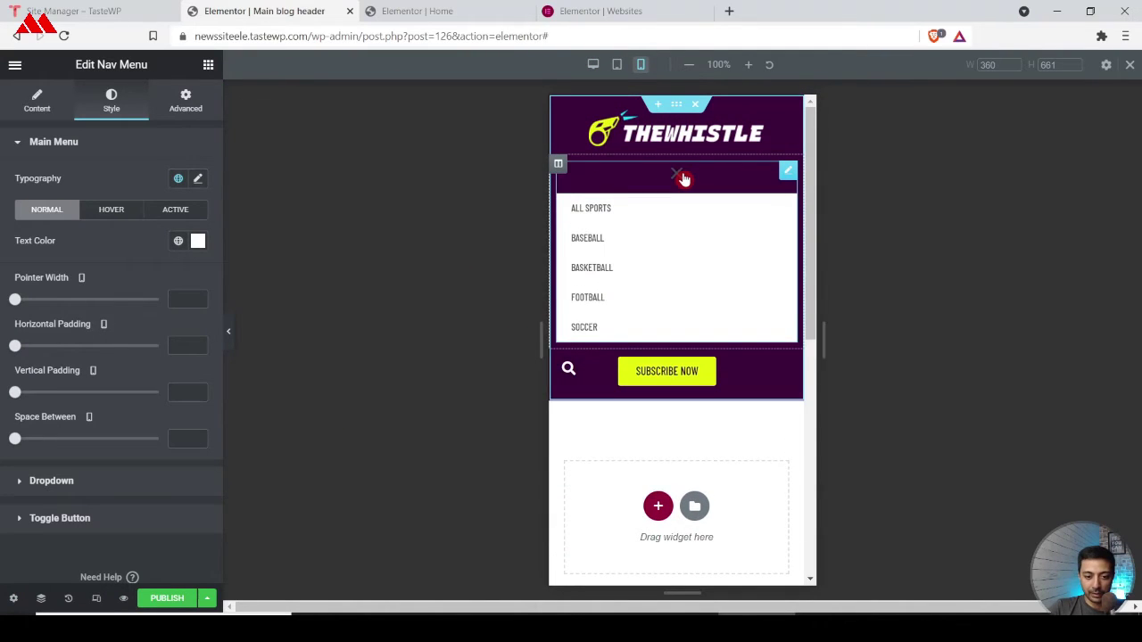
{"action": "left_click", "coordinate": [682, 180]}
{"action": "left_click", "coordinate": [682, 180]}
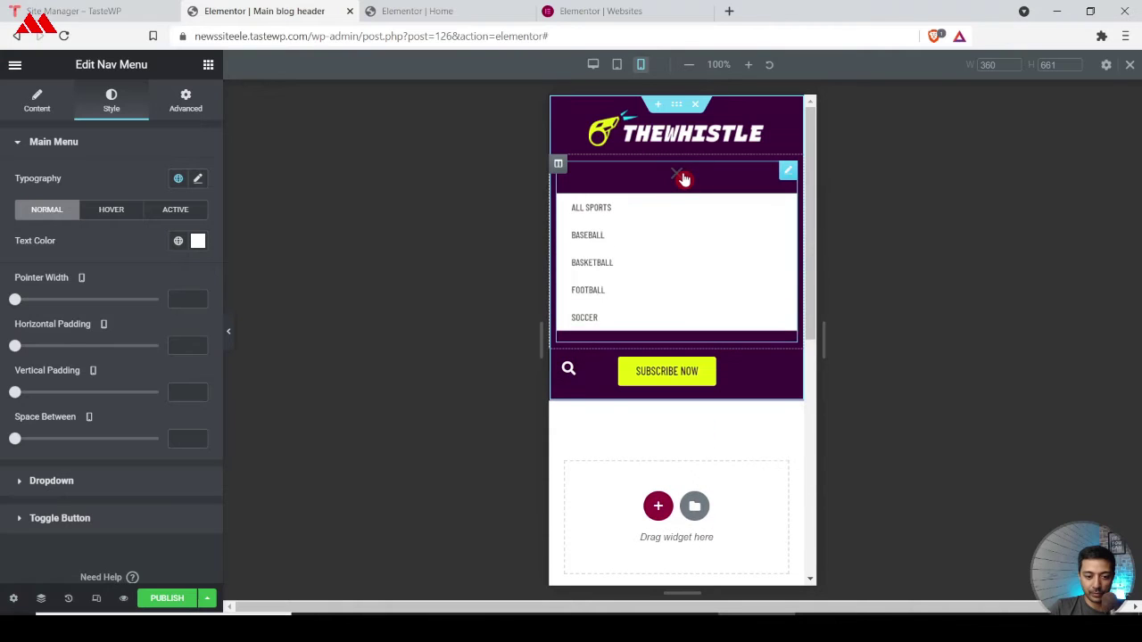
{"action": "left_click", "coordinate": [680, 177]}
{"action": "left_click", "coordinate": [683, 179]}
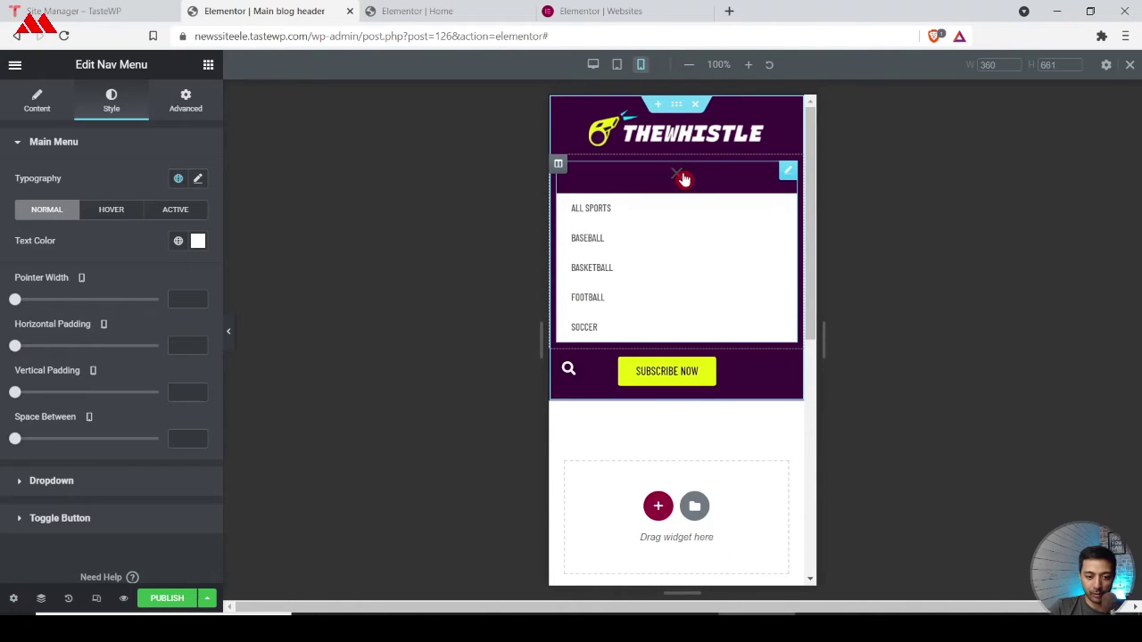
{"action": "left_click", "coordinate": [682, 179]}
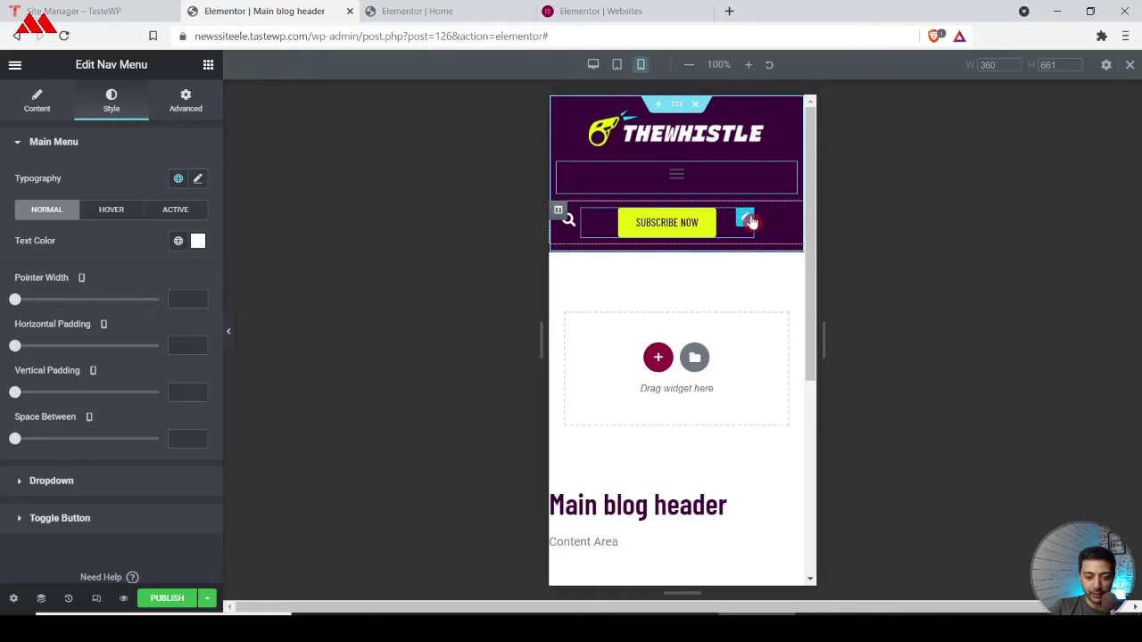
Step: Hide the SUBSCRIBE NOW button on tablet and mobile through its responsive visibility settings
{"action": "left_click", "coordinate": [748, 219]}
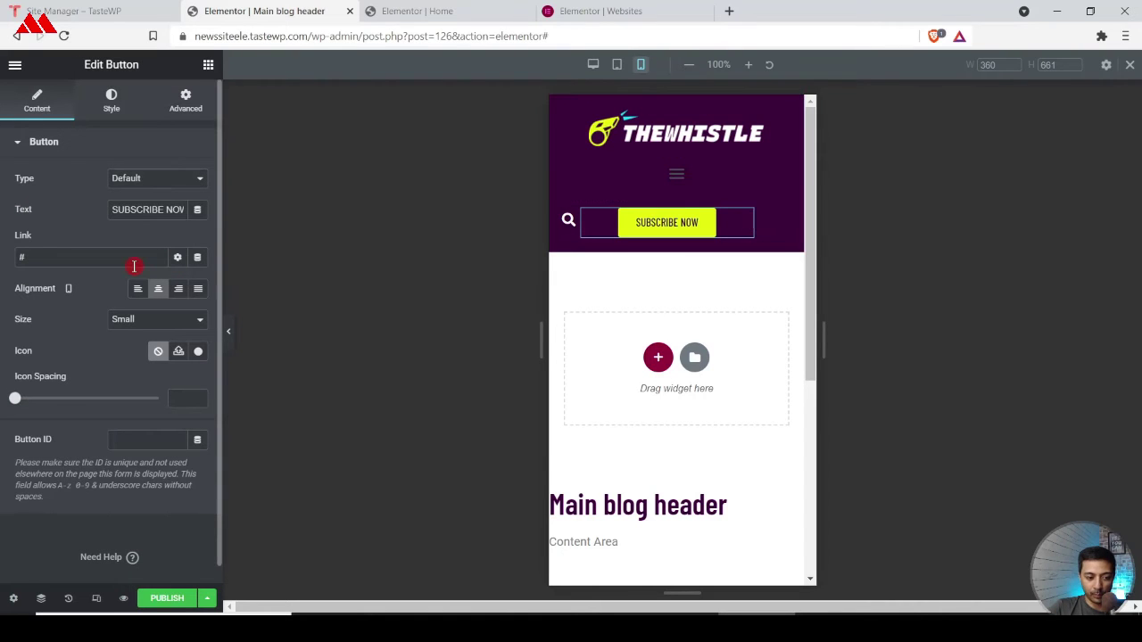
{"action": "scroll", "coordinate": [214, 98], "scroll_direction": "down", "scroll_amount": 1}
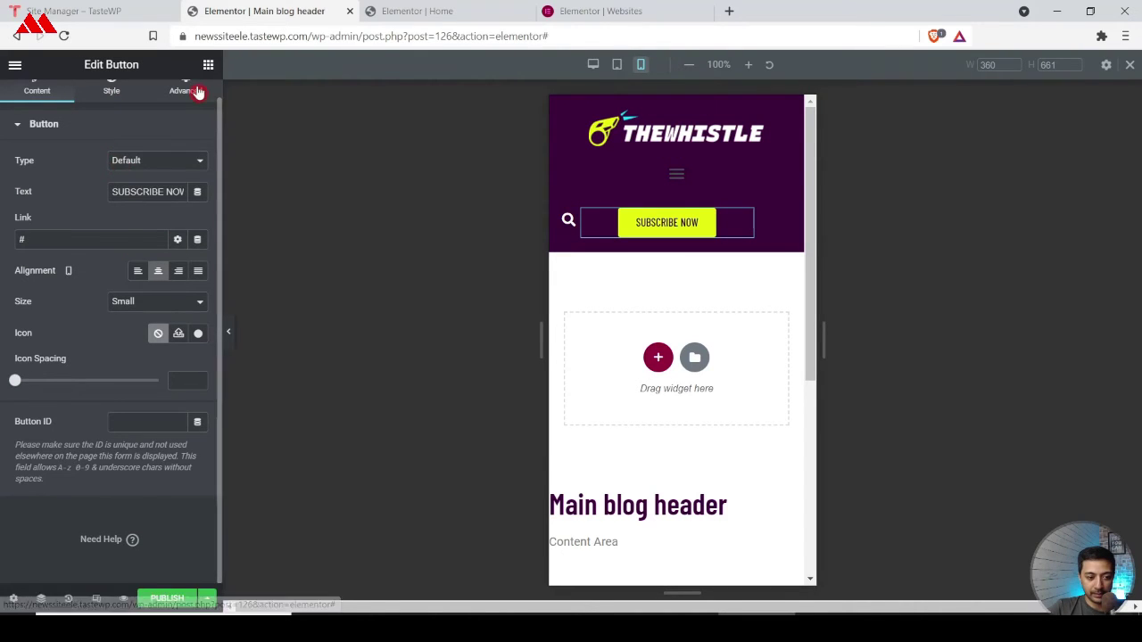
{"action": "left_click", "coordinate": [198, 93]}
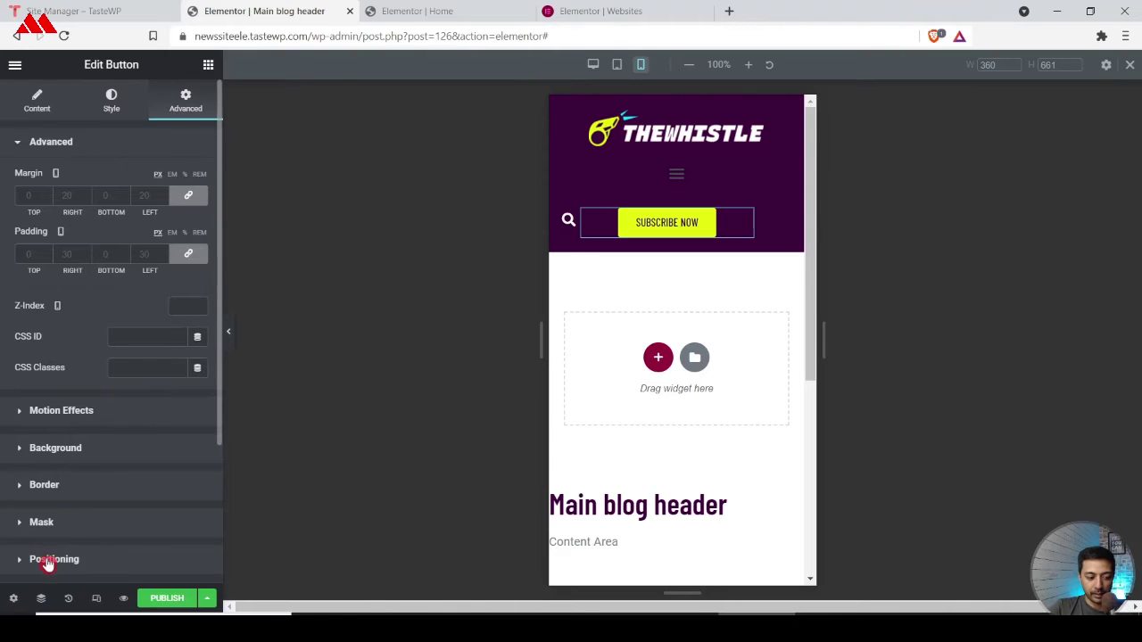
{"action": "scroll", "coordinate": [65, 355], "scroll_direction": "down", "scroll_amount": 2}
{"action": "left_click", "coordinate": [21, 407]}
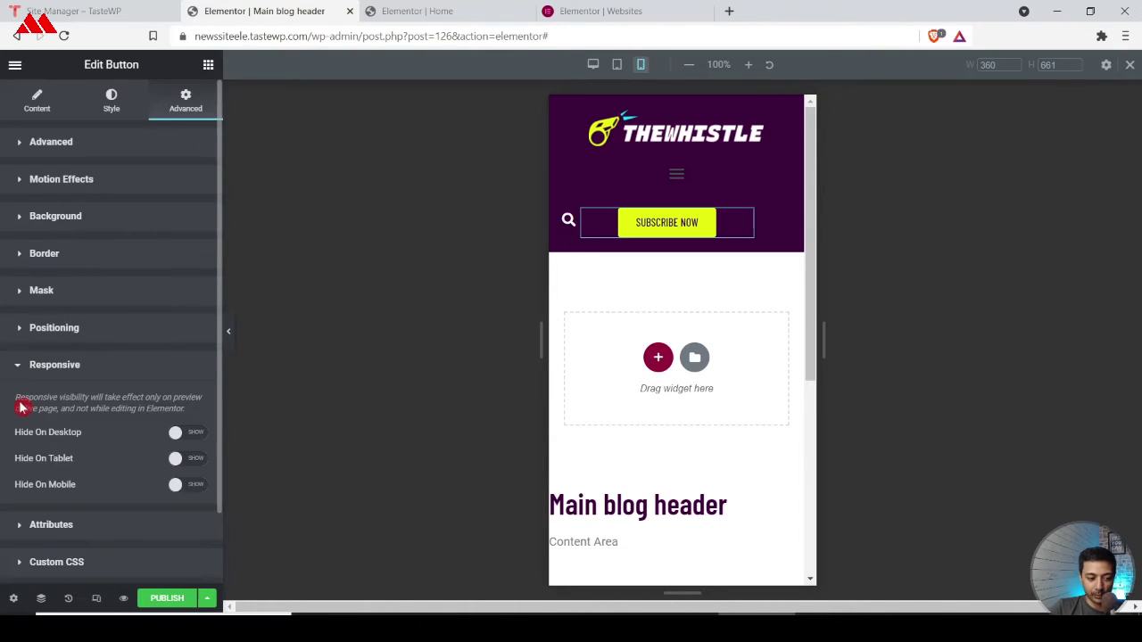
{"action": "left_click", "coordinate": [194, 462]}
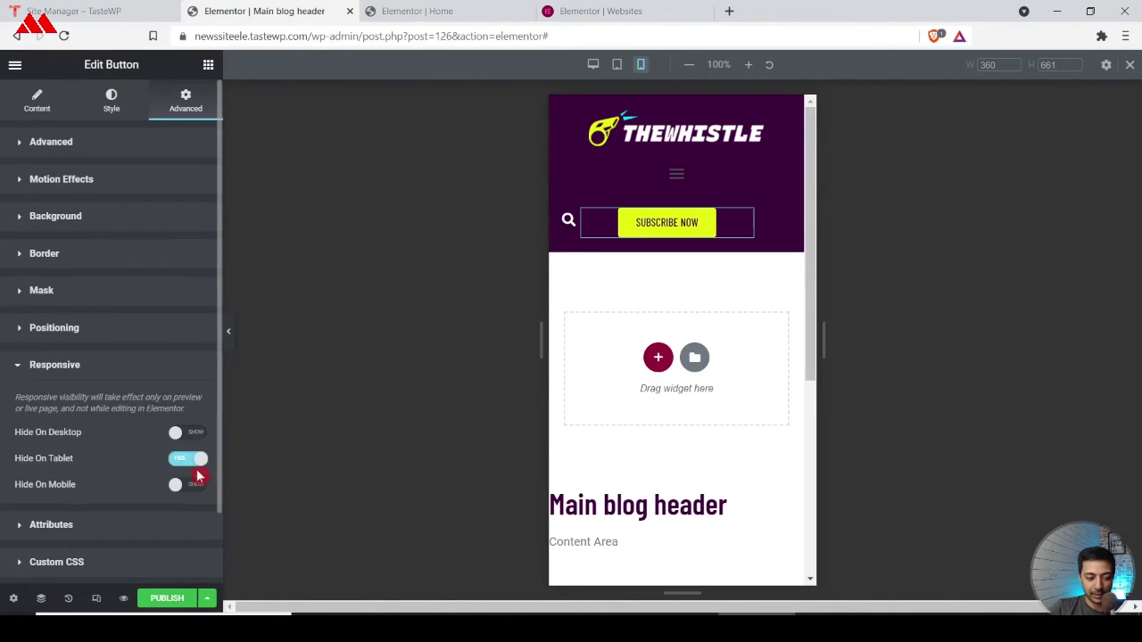
{"action": "left_click", "coordinate": [198, 488]}
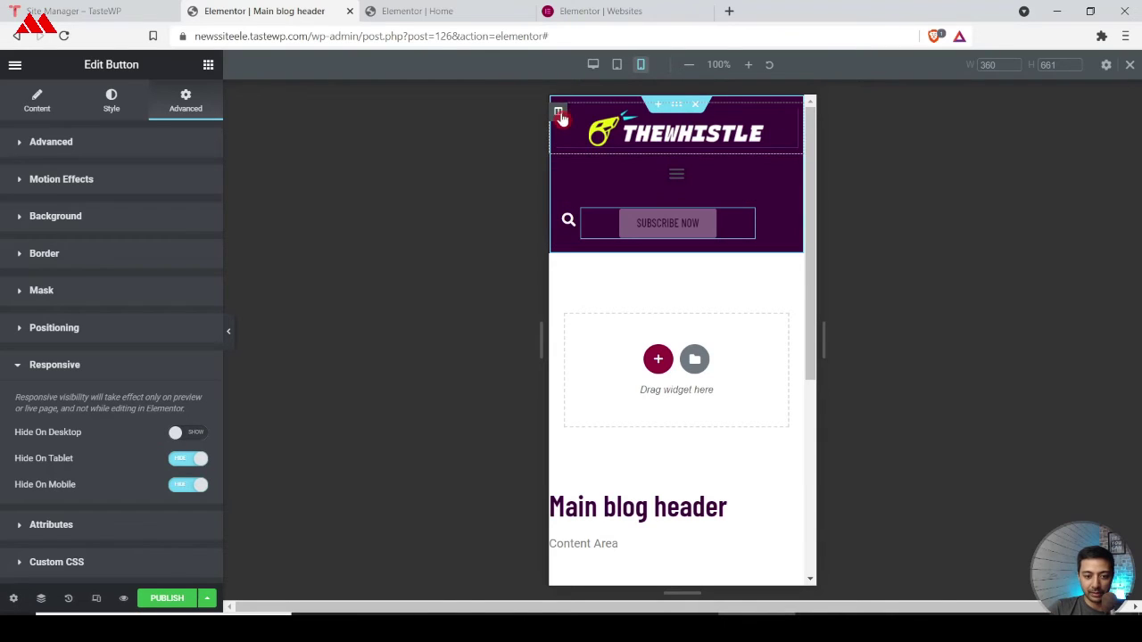
Step: Set the header's mobile column widths to 20% for the search column, 20% for the menu column and 60% for the logo column
{"action": "left_click", "coordinate": [558, 211]}
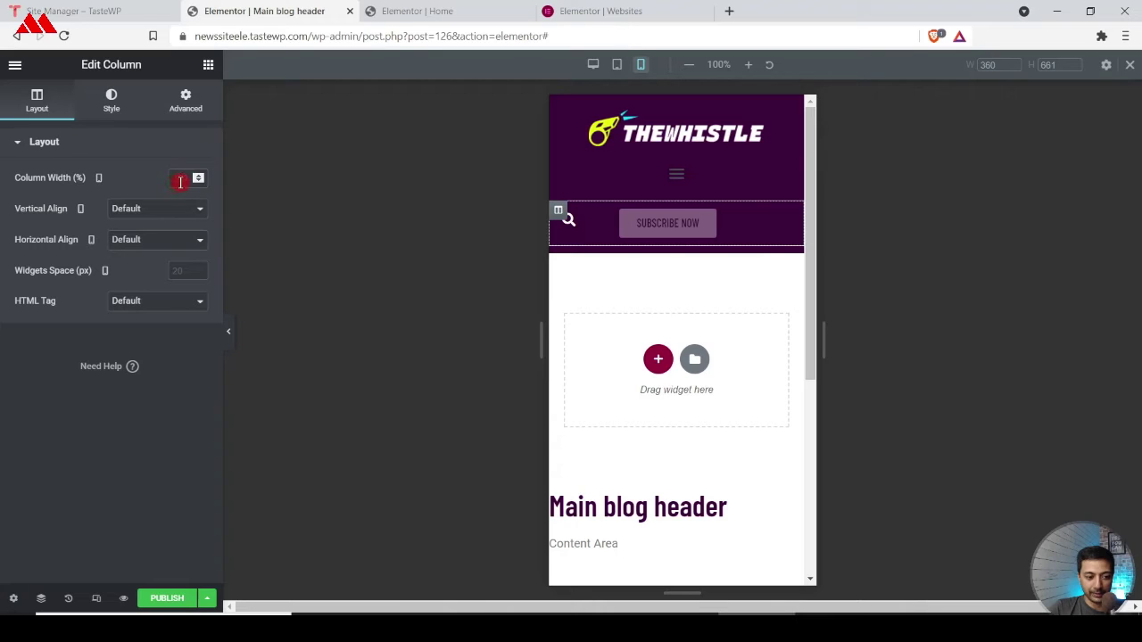
{"action": "type", "text": "20"}
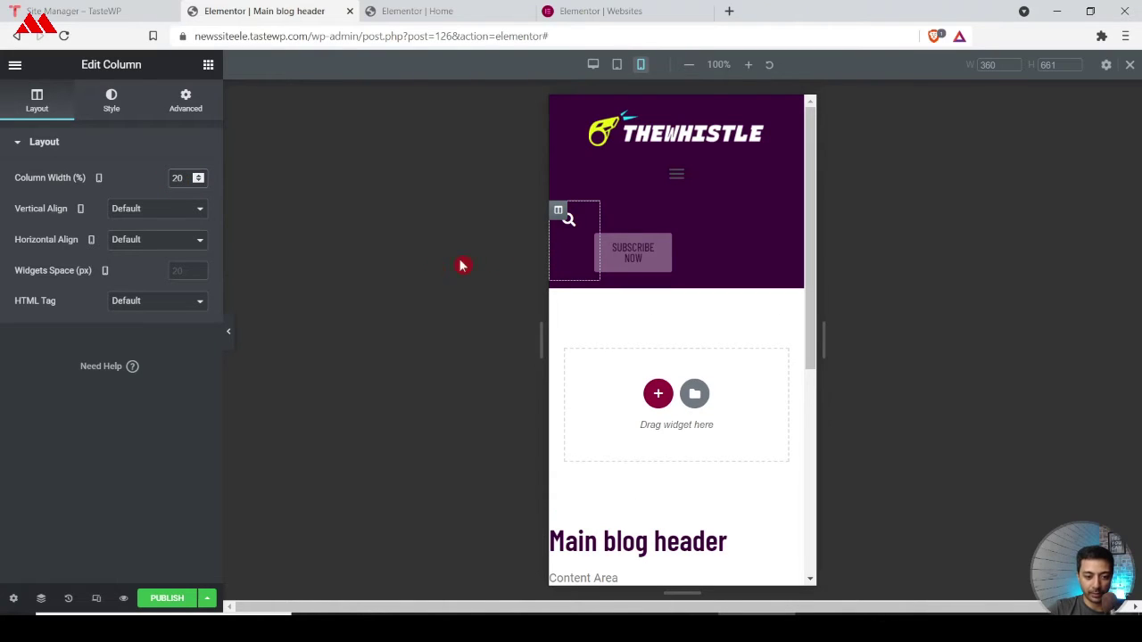
{"action": "left_click", "coordinate": [556, 166]}
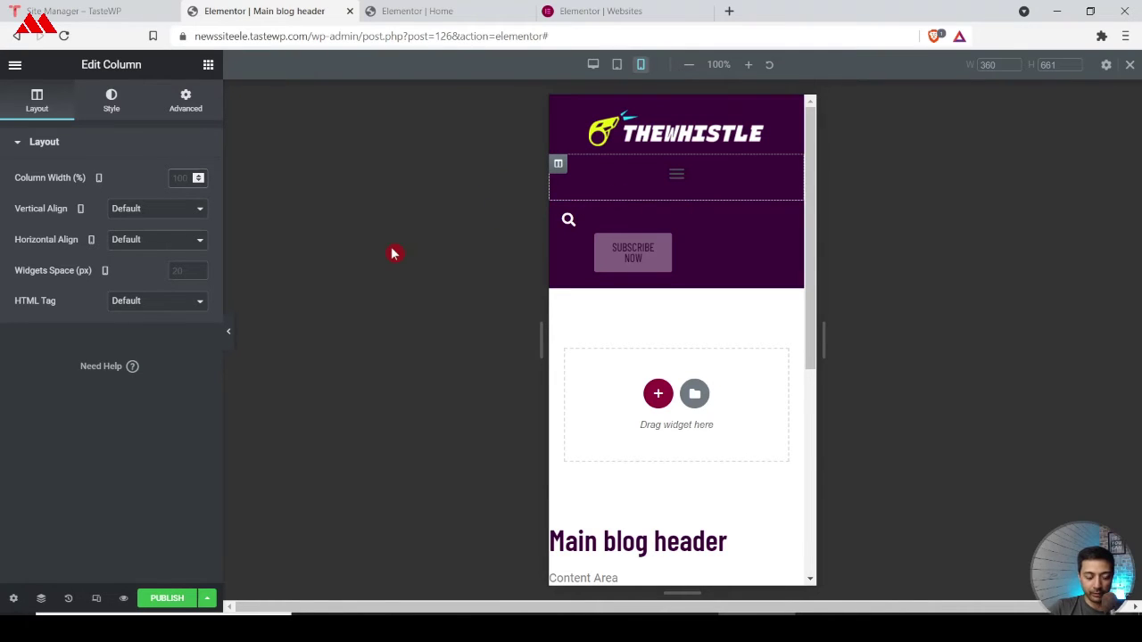
{"action": "type", "text": "20"}
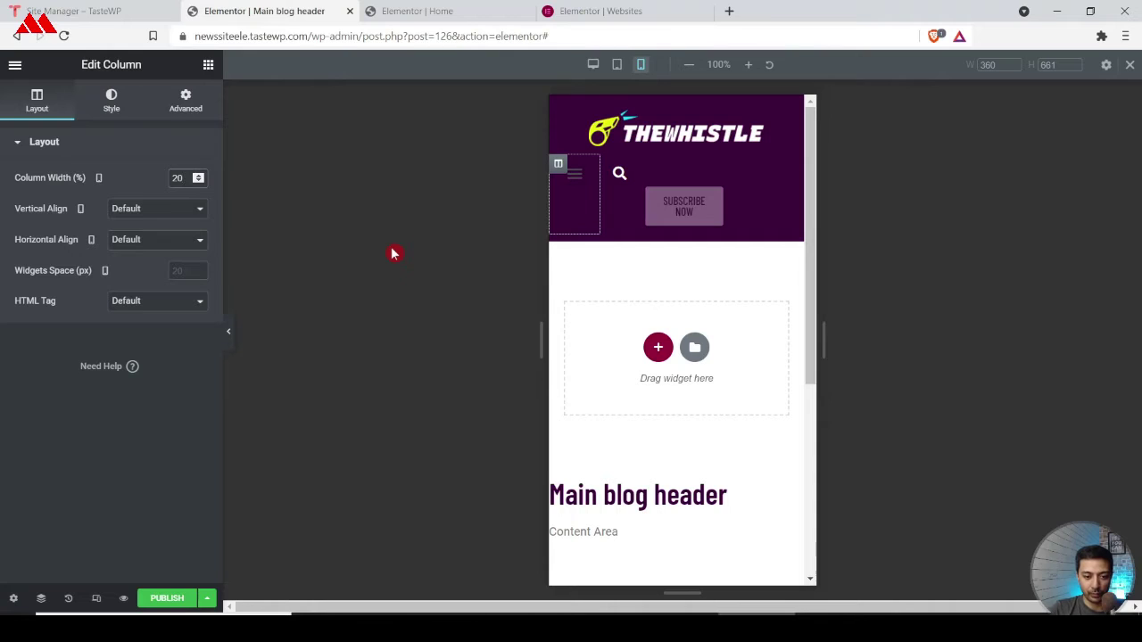
{"action": "left_click", "coordinate": [559, 113]}
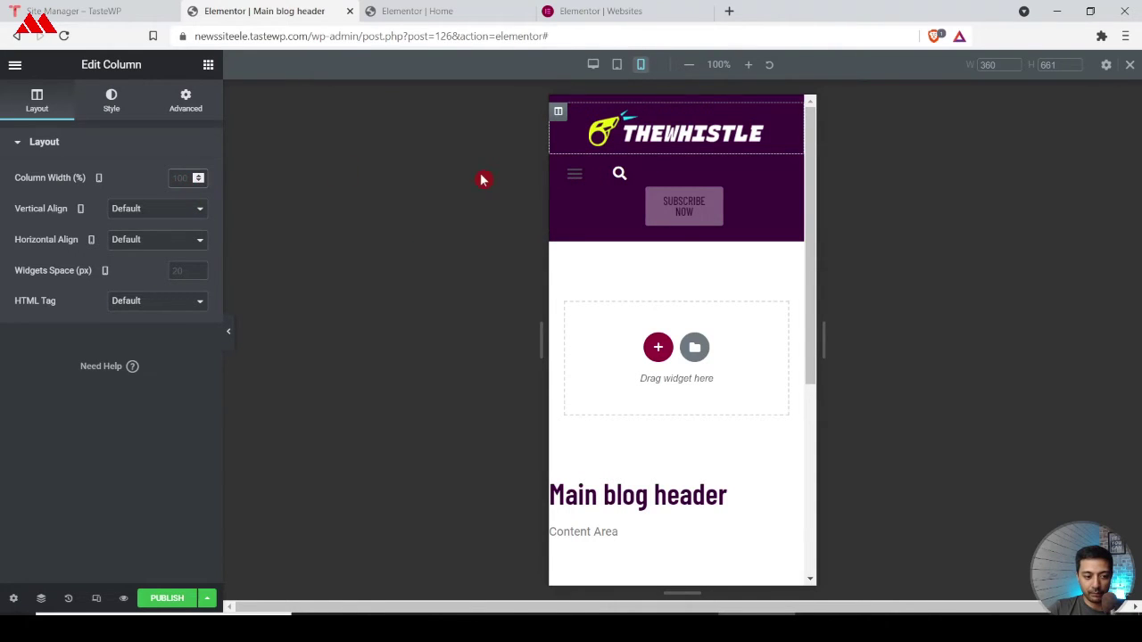
{"action": "type", "text": "60"}
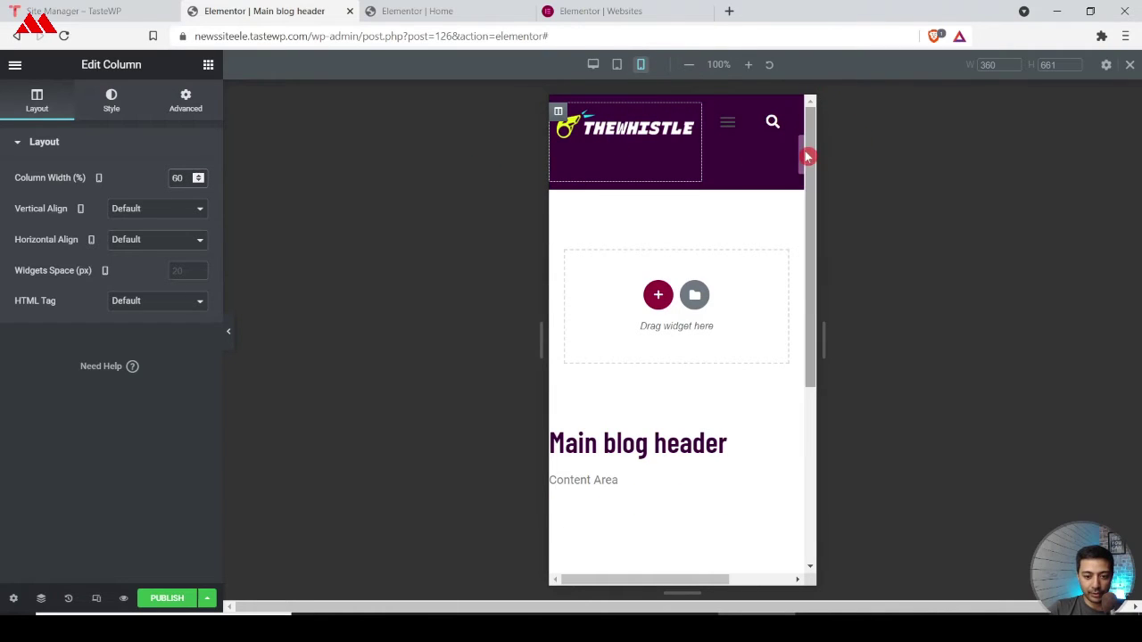
Step: Expand and collapse the hamburger menu in its narrowed mobile column to check the dropdown's width
{"action": "left_click", "coordinate": [721, 135]}
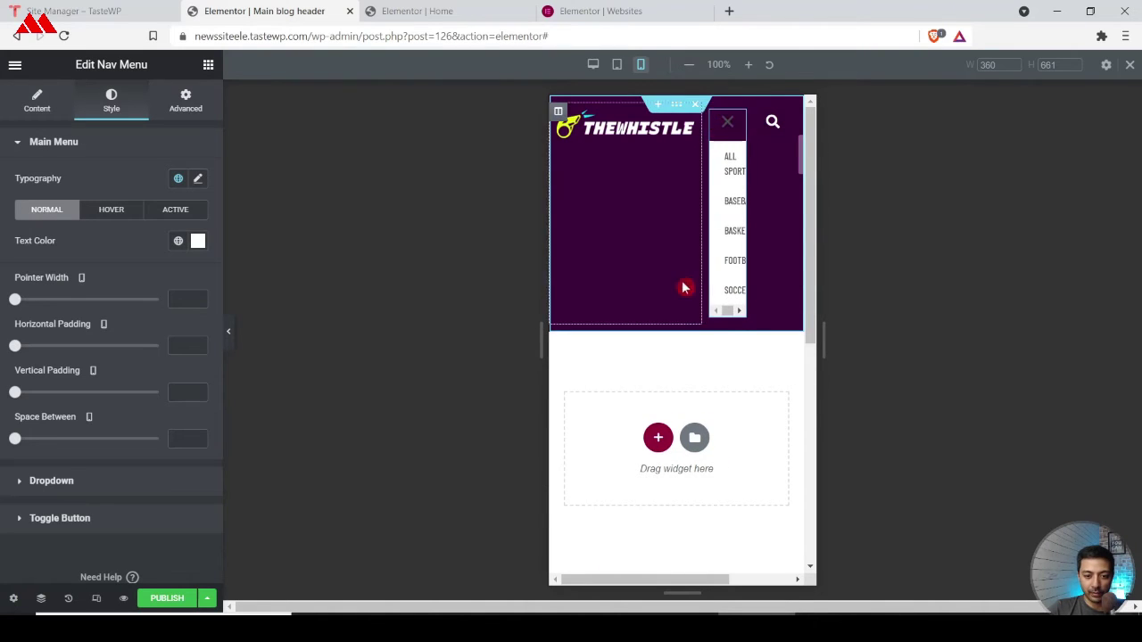
{"action": "left_click", "coordinate": [720, 142]}
{"action": "left_click", "coordinate": [720, 135]}
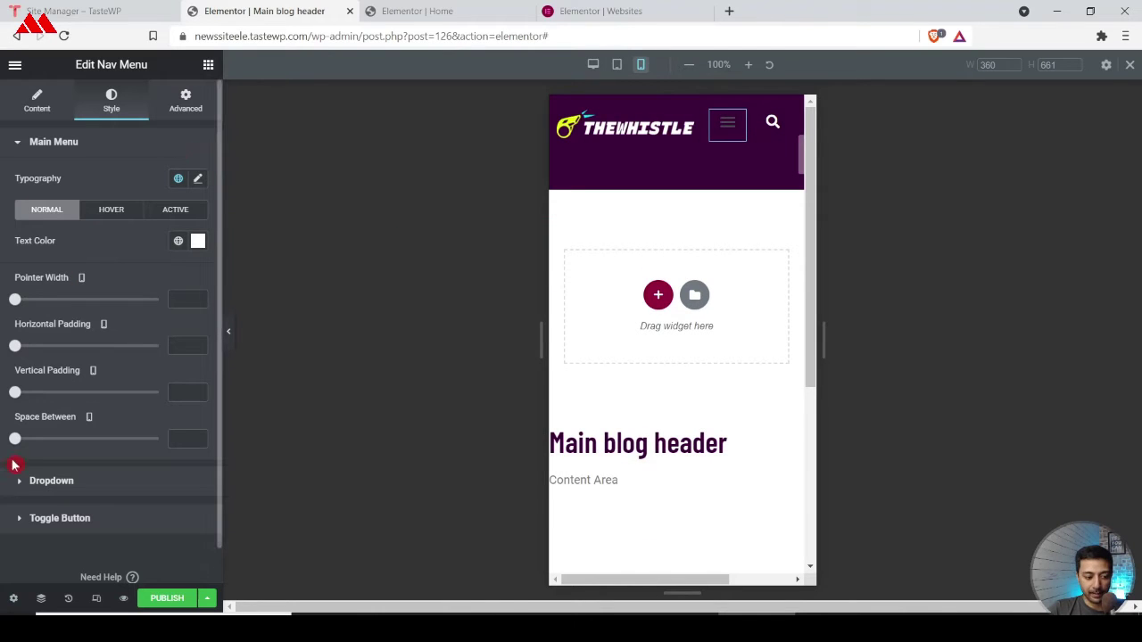
Step: Return to the desktop view and enable Full Width for the nav menu's mobile dropdown
{"action": "left_click", "coordinate": [36, 480]}
{"action": "left_click", "coordinate": [100, 599]}
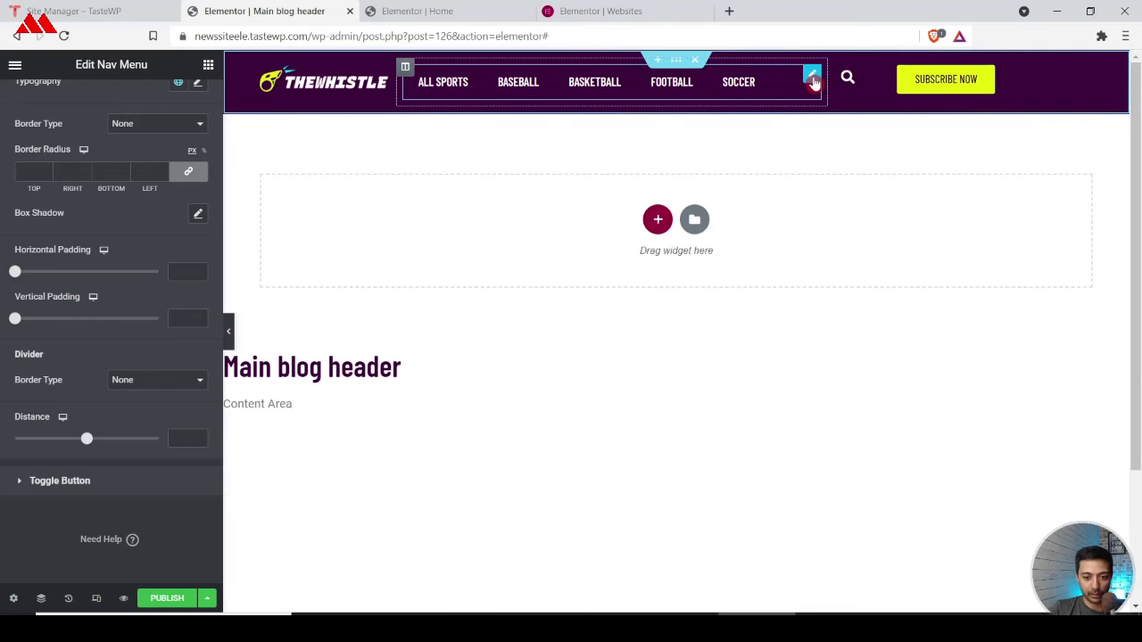
{"action": "scroll", "coordinate": [65, 178], "scroll_direction": "up", "scroll_amount": 3}
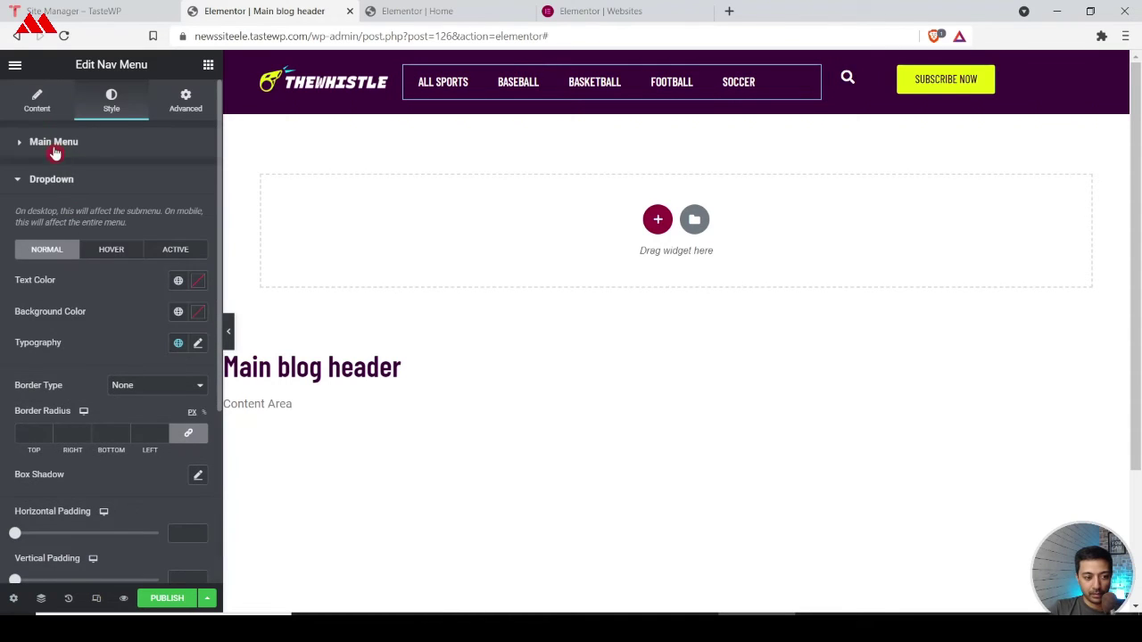
{"action": "left_click", "coordinate": [36, 109]}
{"action": "scroll", "coordinate": [143, 374], "scroll_direction": "down", "scroll_amount": 1}
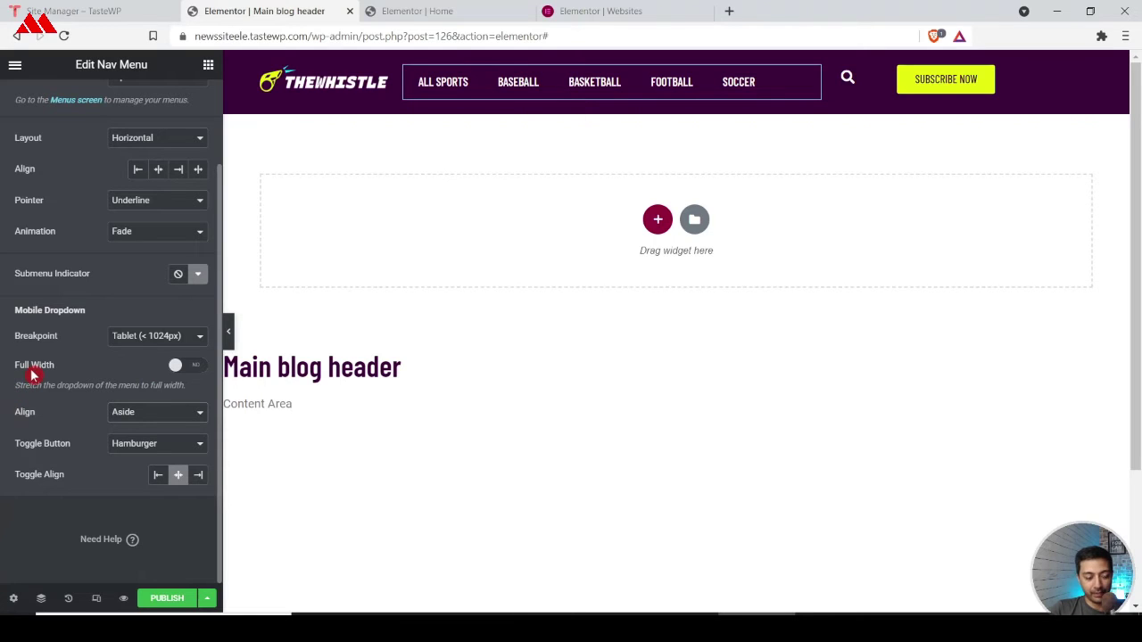
{"action": "left_click", "coordinate": [194, 366]}
Step: Check the full-width menu dropdown in the mobile preview by expanding and collapsing it
{"action": "left_click", "coordinate": [96, 597]}
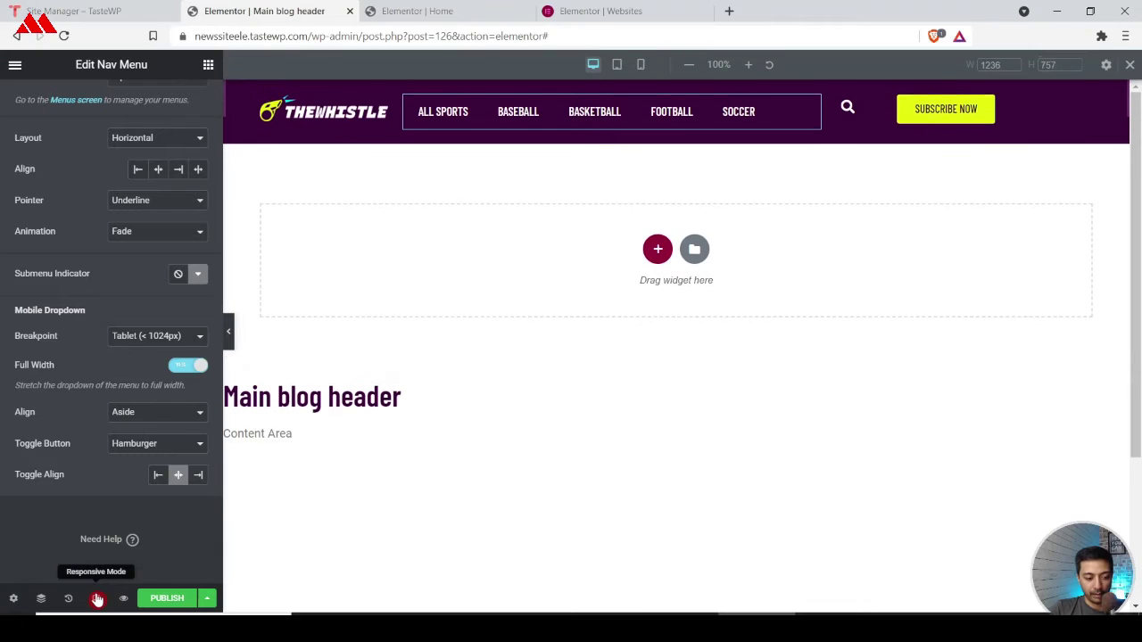
{"action": "left_click", "coordinate": [640, 64]}
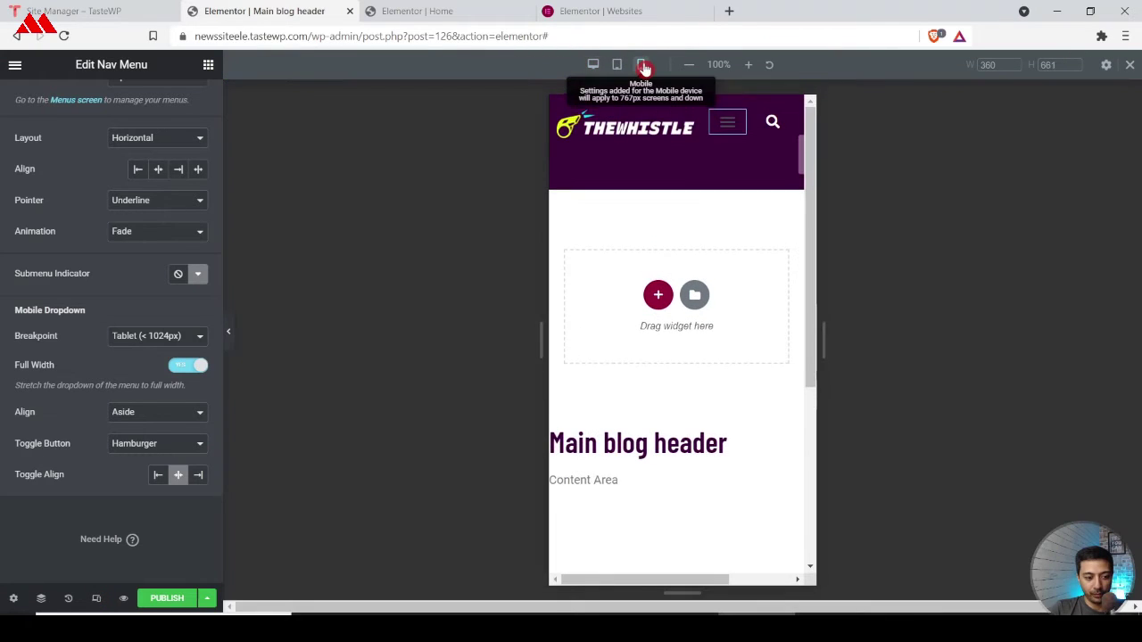
{"action": "left_click", "coordinate": [724, 130]}
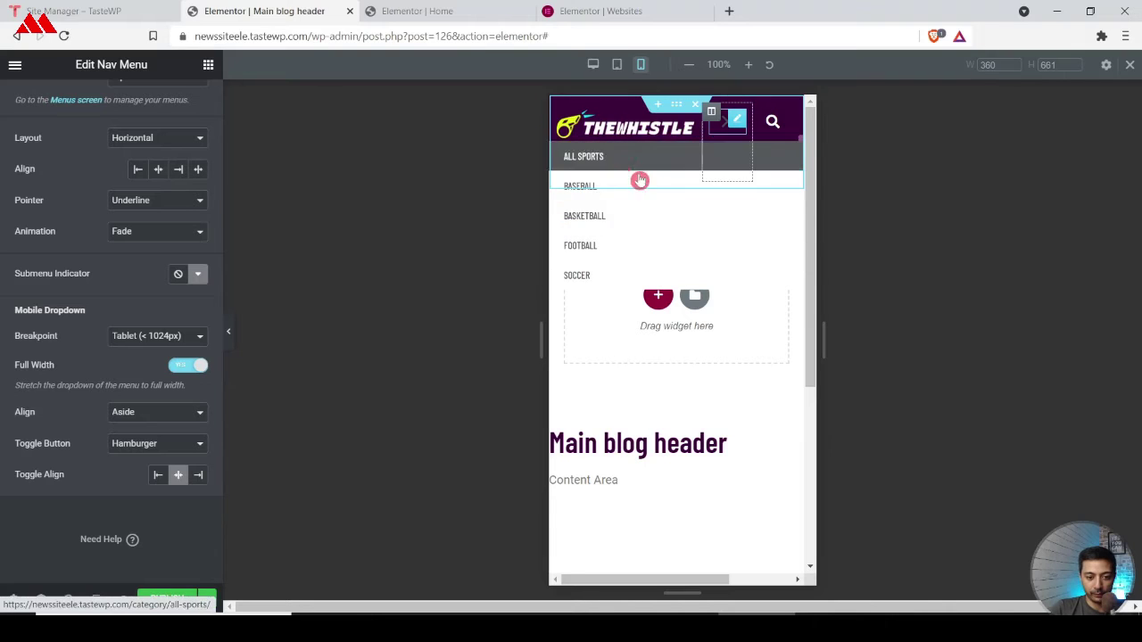
{"action": "left_click", "coordinate": [724, 132]}
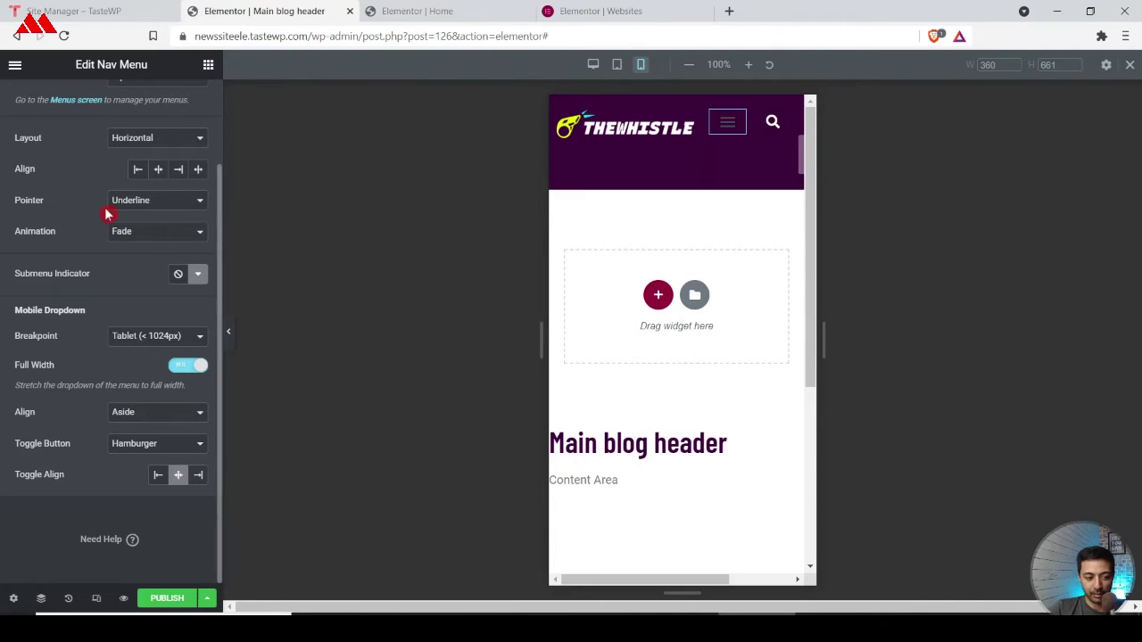
Step: Set the nav menu toggle button's normal color to white, #FFFFFF
{"action": "scroll", "coordinate": [109, 167], "scroll_direction": "up", "scroll_amount": 2}
{"action": "left_click", "coordinate": [111, 100]}
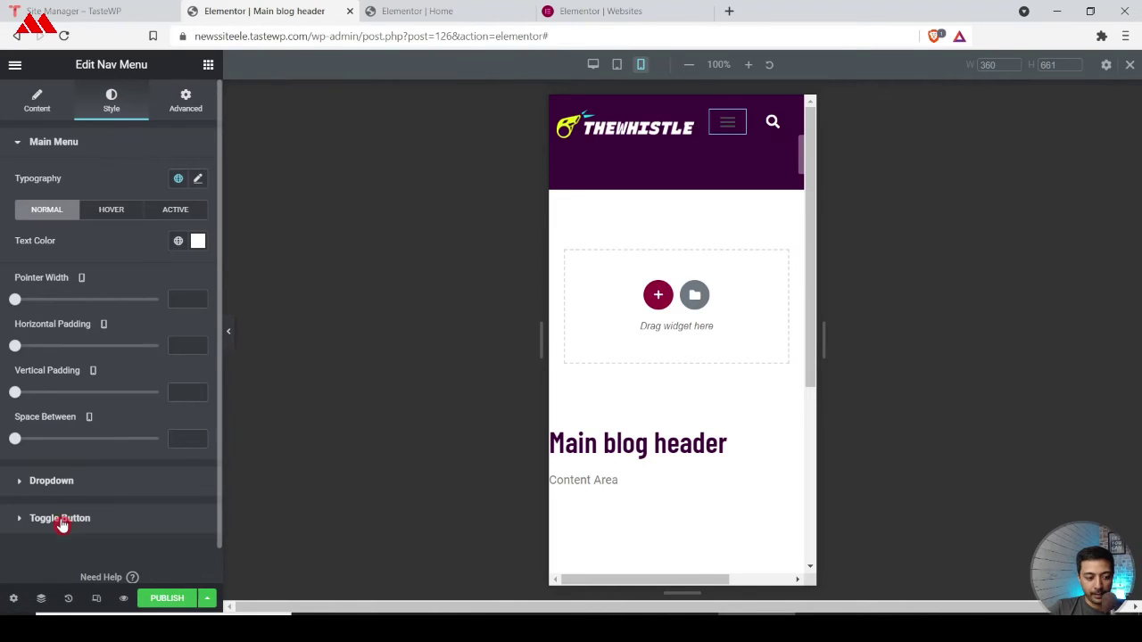
{"action": "left_click", "coordinate": [61, 520]}
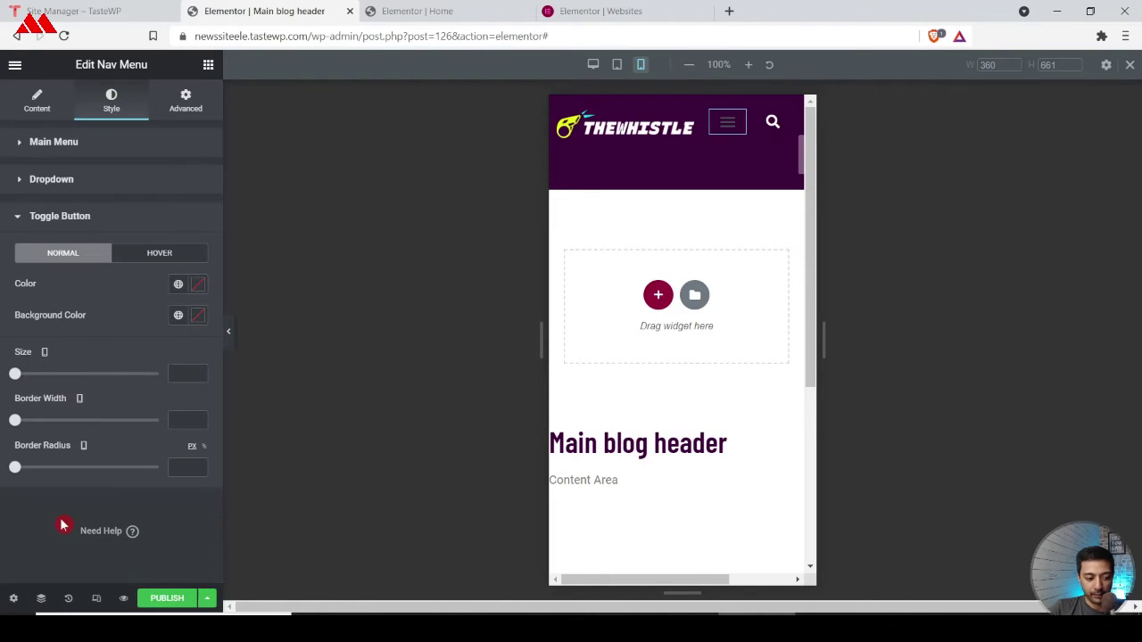
{"action": "left_click", "coordinate": [176, 285]}
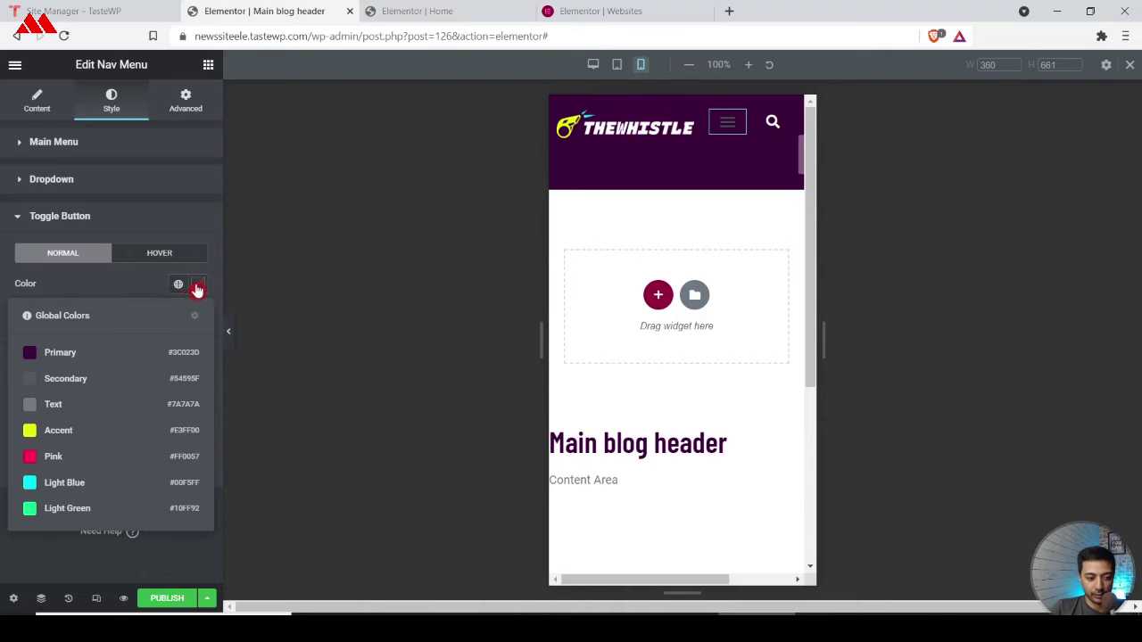
{"action": "left_click", "coordinate": [198, 285]}
{"action": "type", "text": "#FFFFFF"}
{"action": "left_click", "coordinate": [3, 301]}
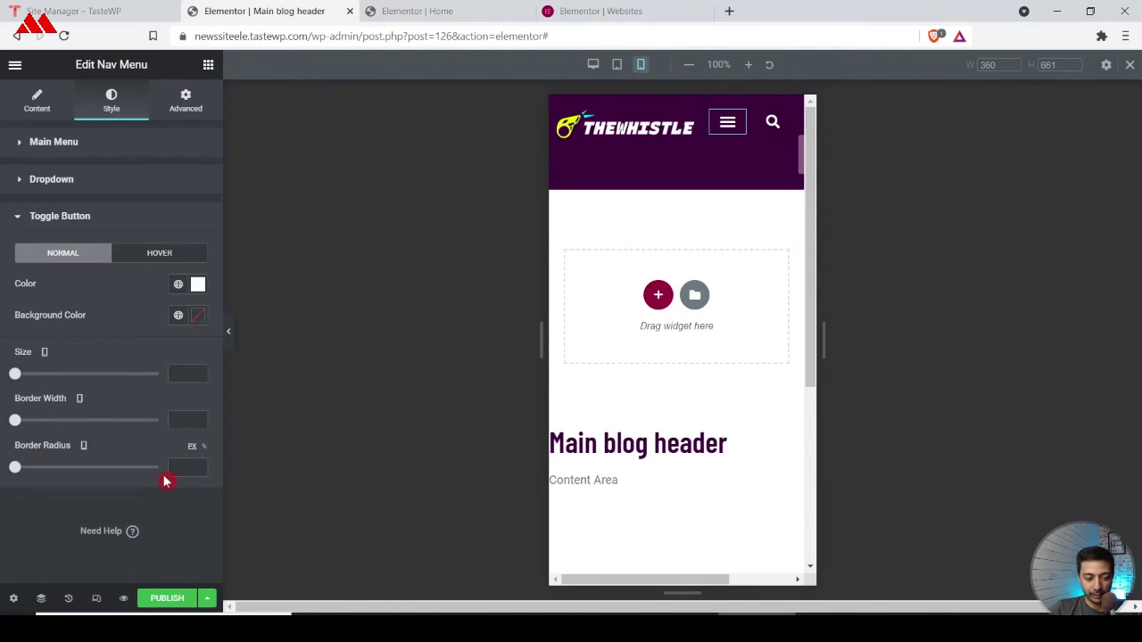
Step: Publish the header template with an Include condition for Entire Site and view it on the live site
{"action": "left_click", "coordinate": [168, 599]}
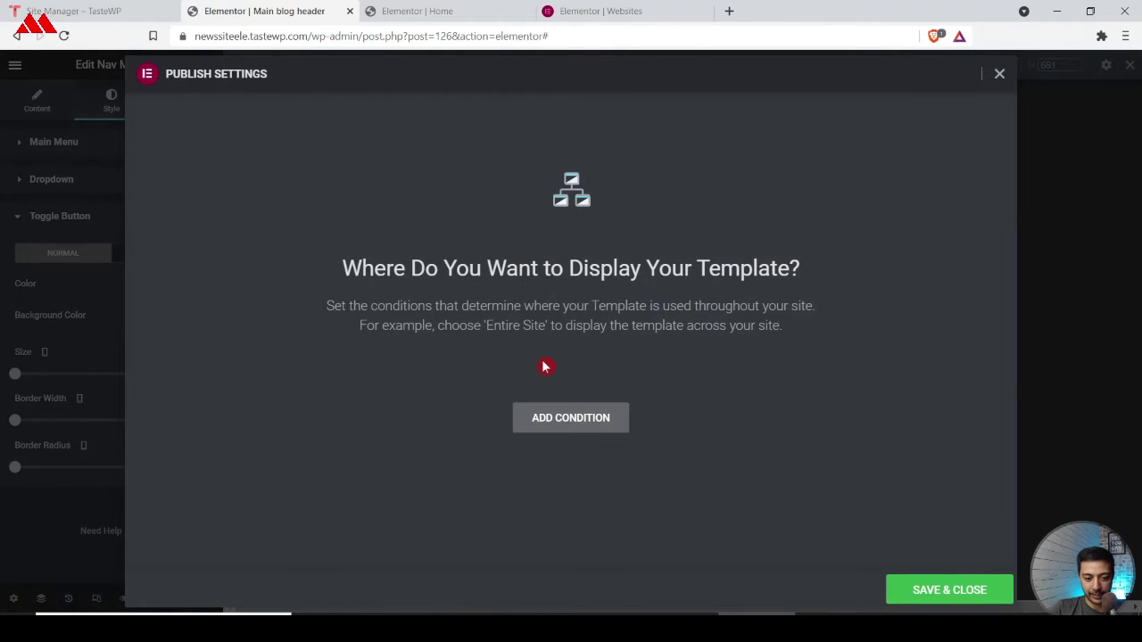
{"action": "left_click", "coordinate": [563, 417]}
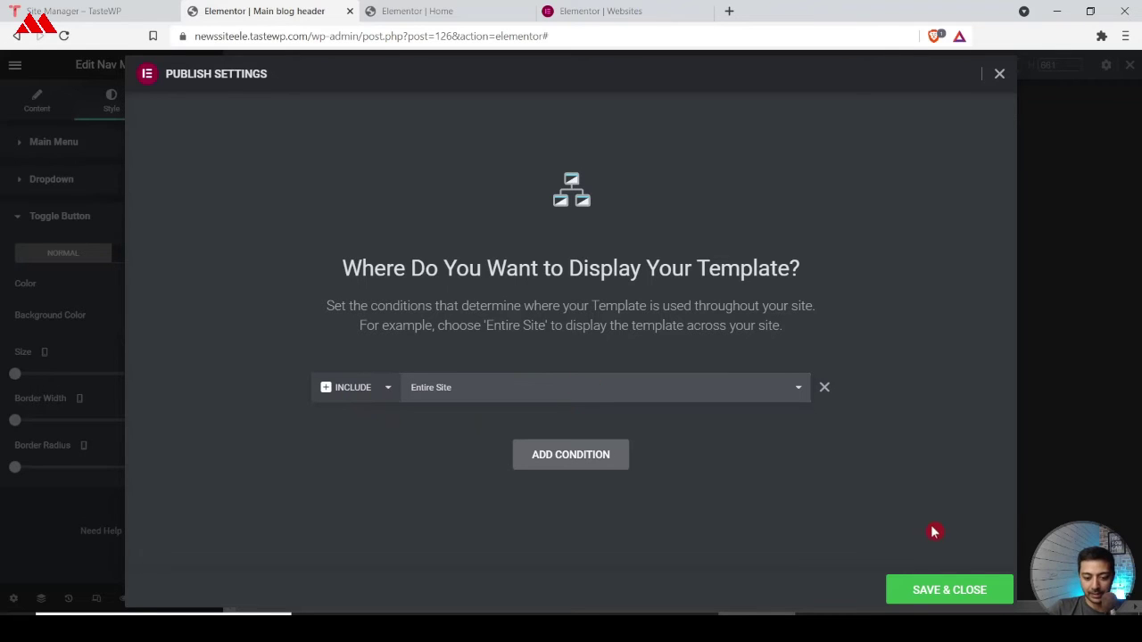
{"action": "left_click", "coordinate": [954, 590]}
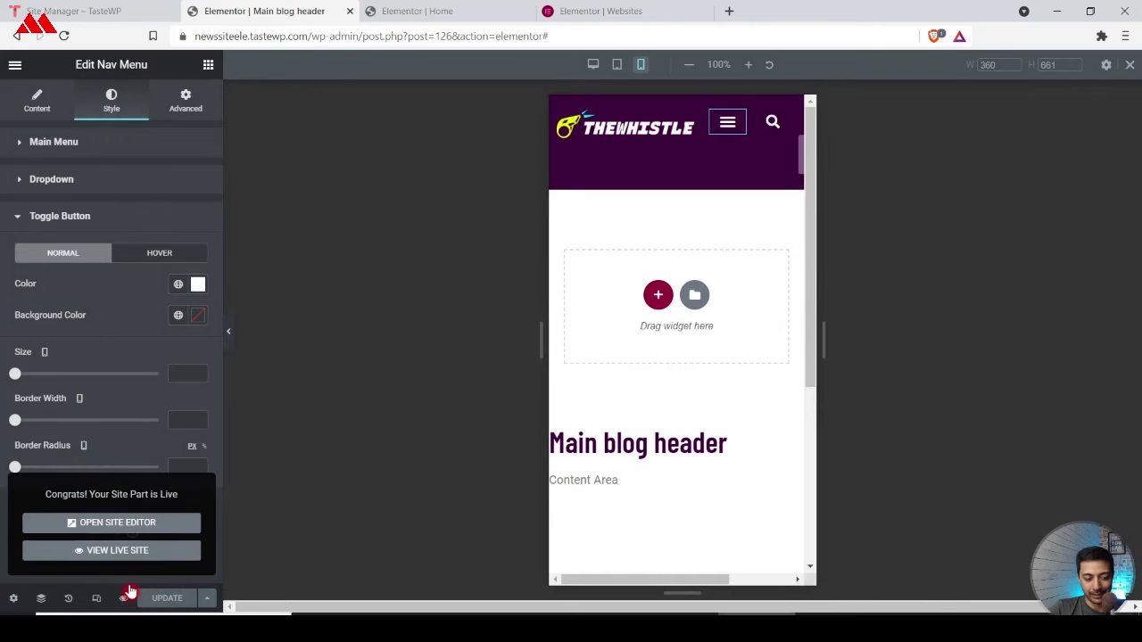
{"action": "left_click", "coordinate": [132, 557]}
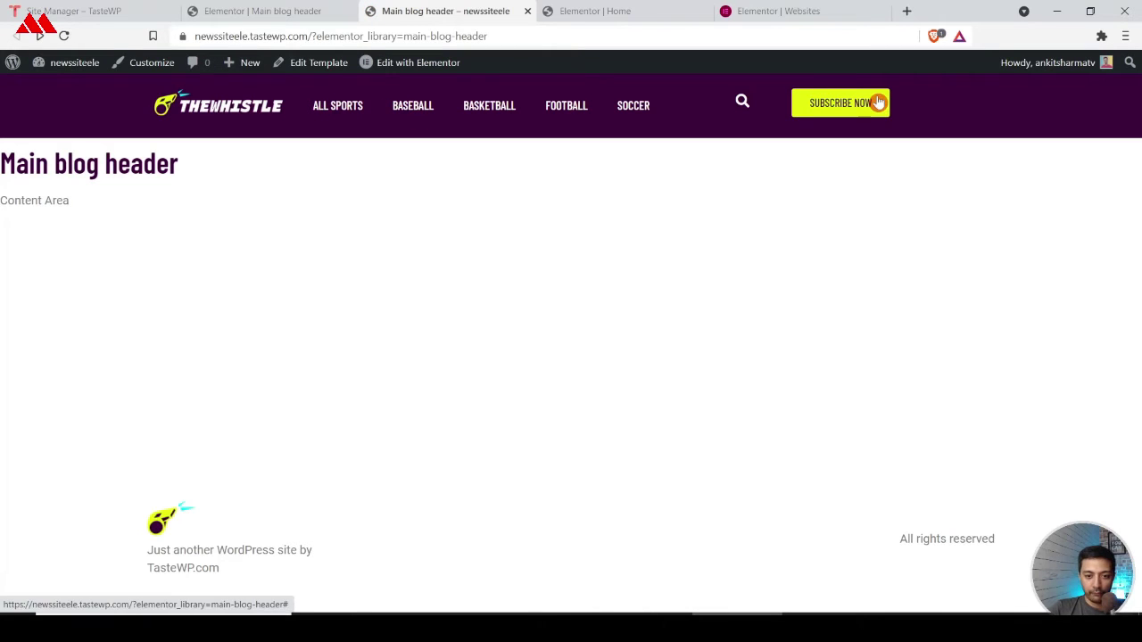
Step: Check the live header's responsive layout by shrinking the browser window and narrowing it to phone width
{"action": "left_click", "coordinate": [1090, 13]}
{"action": "left_click_drag", "start_coordinate": [703, 36], "coordinate": [698, 9]}
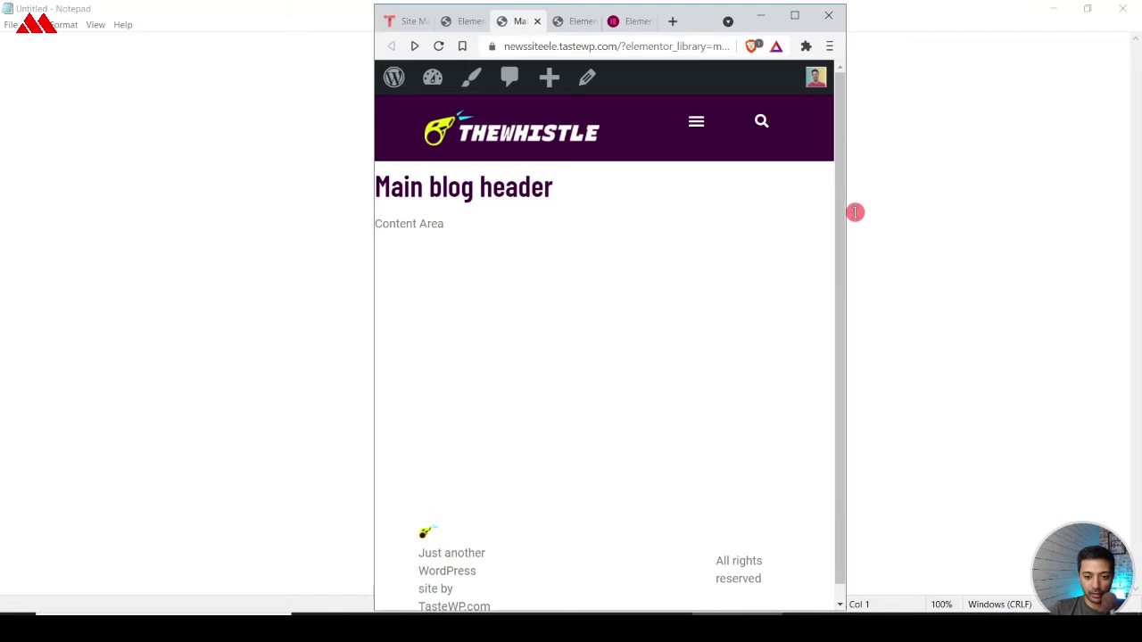
{"action": "left_click_drag", "start_coordinate": [848, 220], "coordinate": [744, 231]}
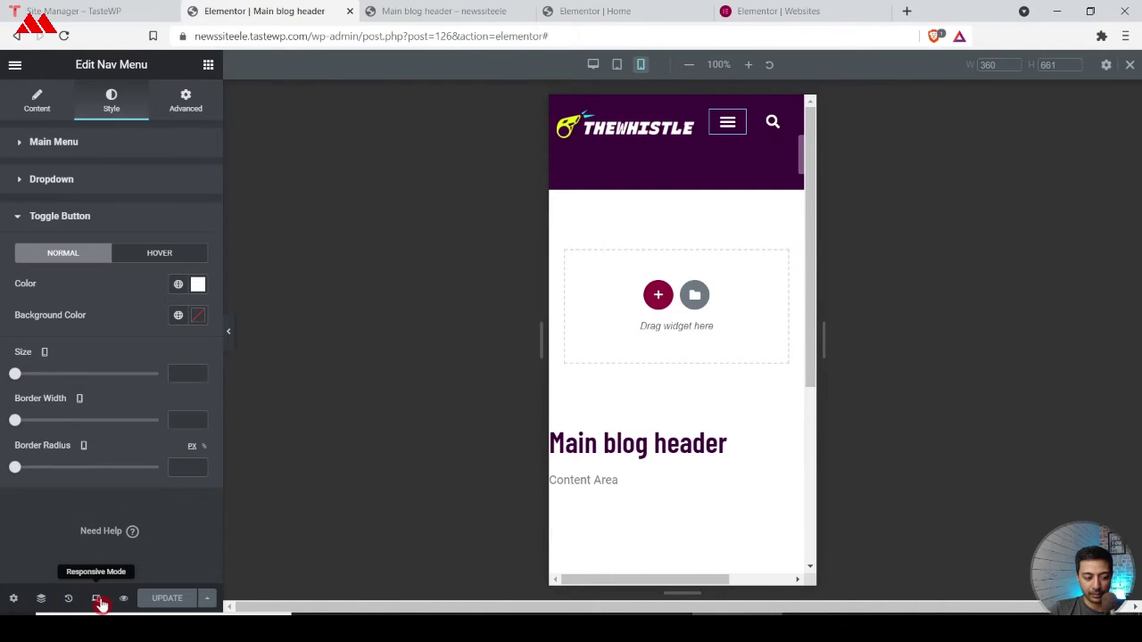
Step: Return the header template to desktop view, set its section's vertical align to Middle, and update the template
{"action": "left_click", "coordinate": [100, 603]}
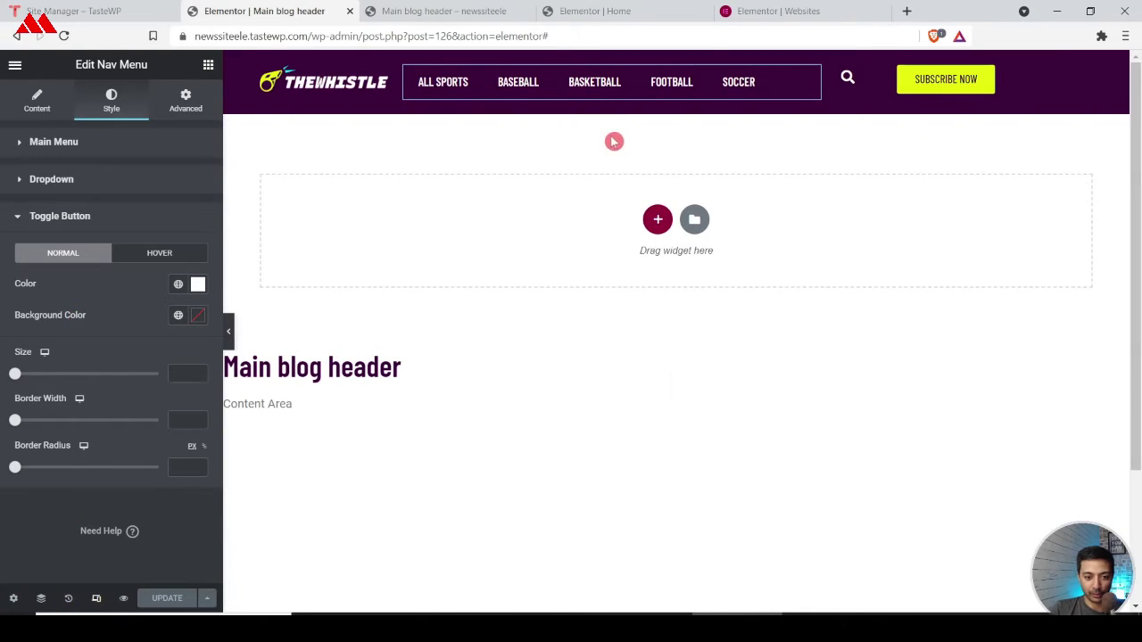
{"action": "left_click", "coordinate": [675, 59]}
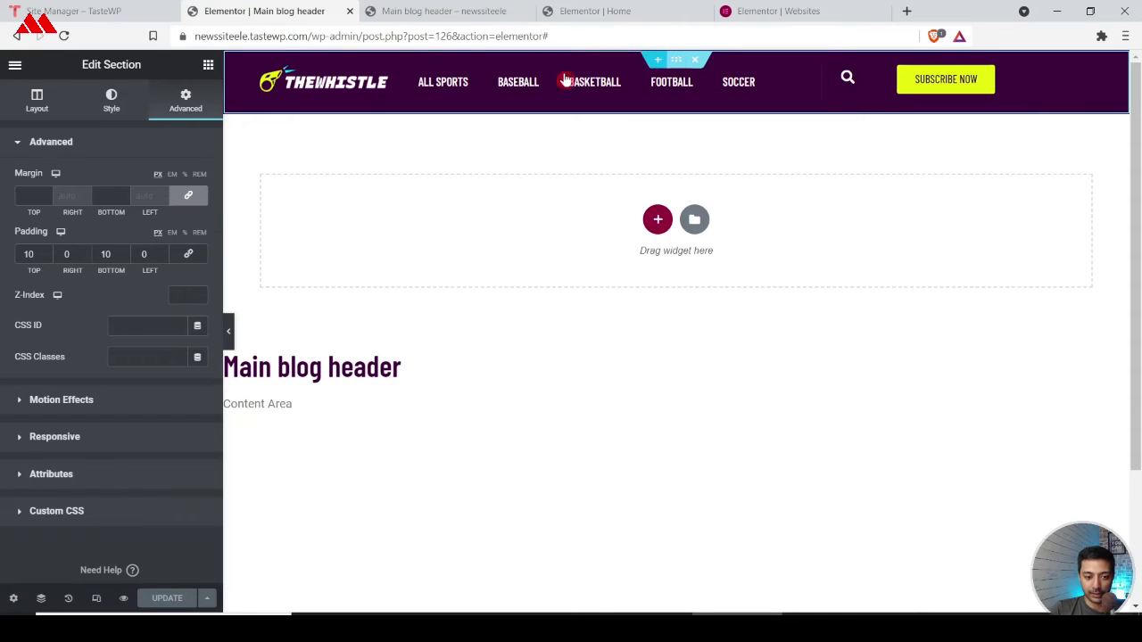
{"action": "left_click", "coordinate": [35, 107]}
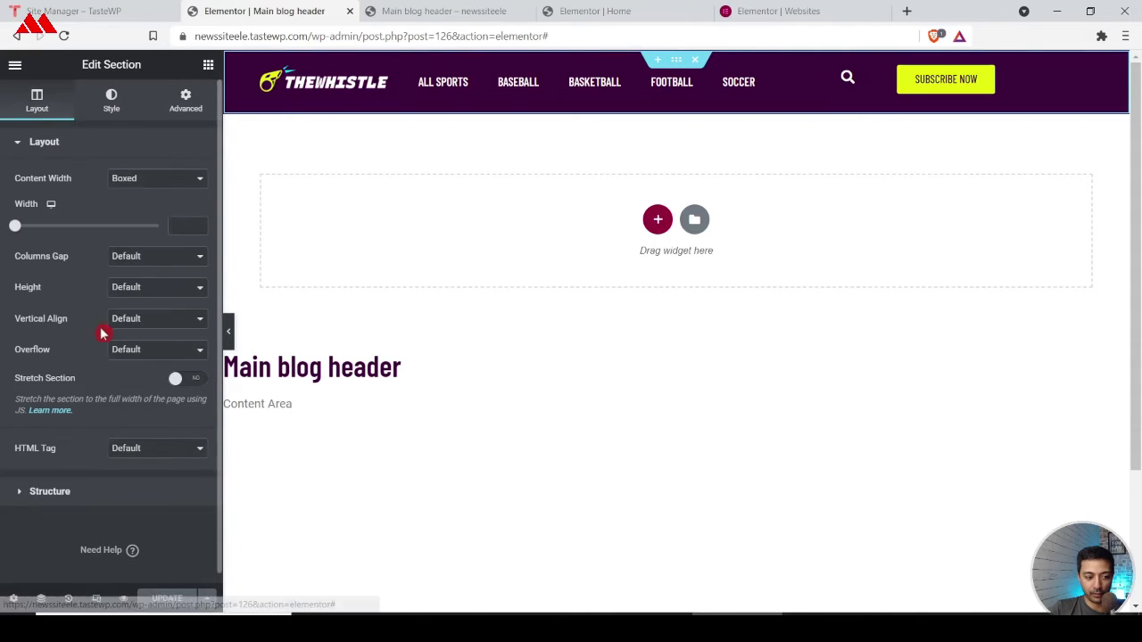
{"action": "left_click", "coordinate": [161, 320]}
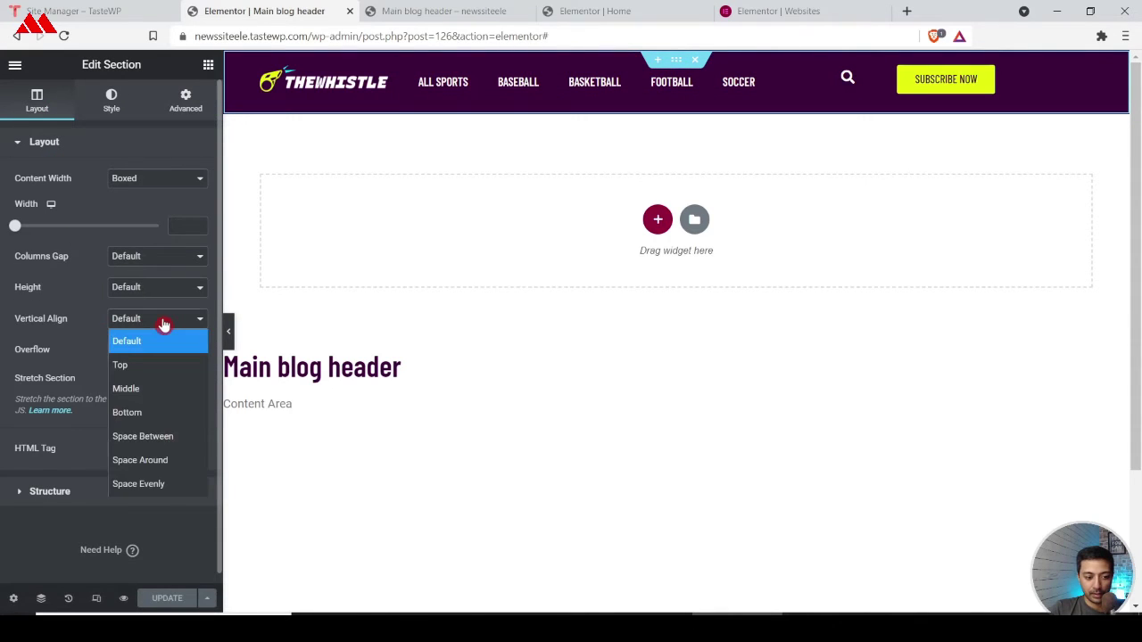
{"action": "left_click", "coordinate": [153, 398]}
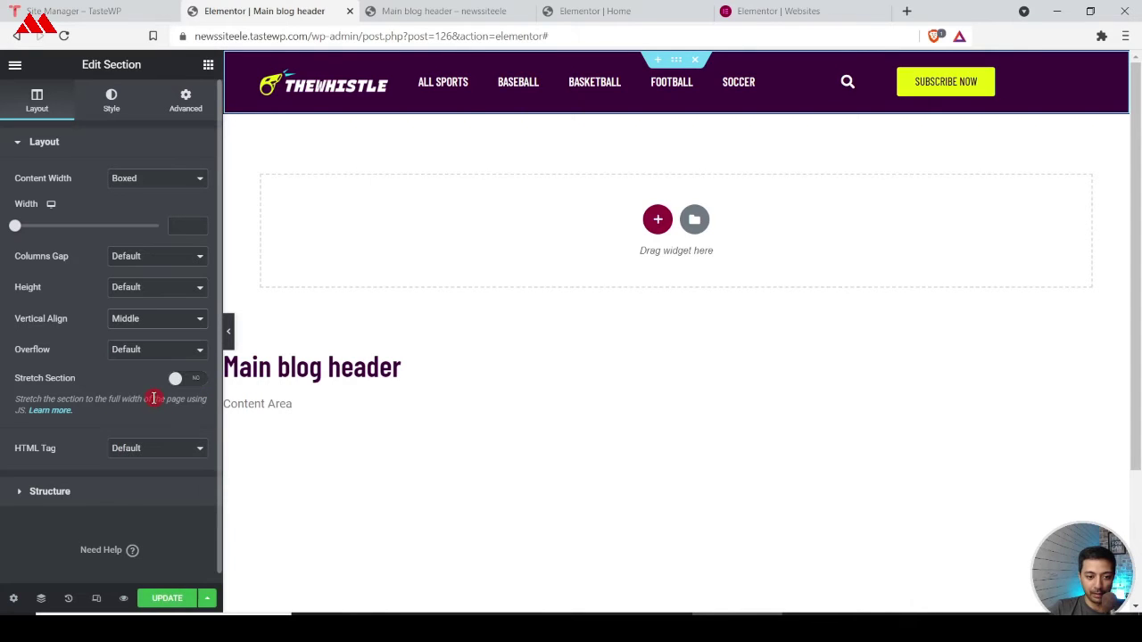
{"action": "left_click", "coordinate": [163, 604]}
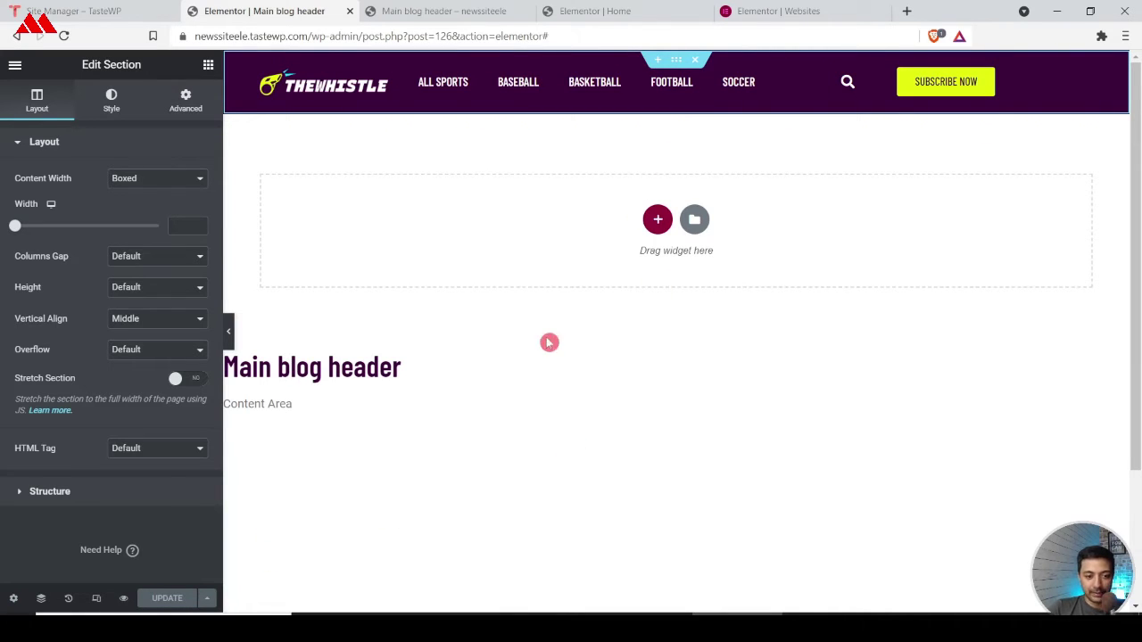
Step: After a glance at the eleblog1 home page, exit the header editor to the dashboard and open the new visual Theme Builder
{"action": "scroll", "coordinate": [548, 342], "scroll_direction": "down", "scroll_amount": 2}
{"action": "key", "text": "ctrl+Tab"}
{"action": "key", "text": "ctrl+Tab"}
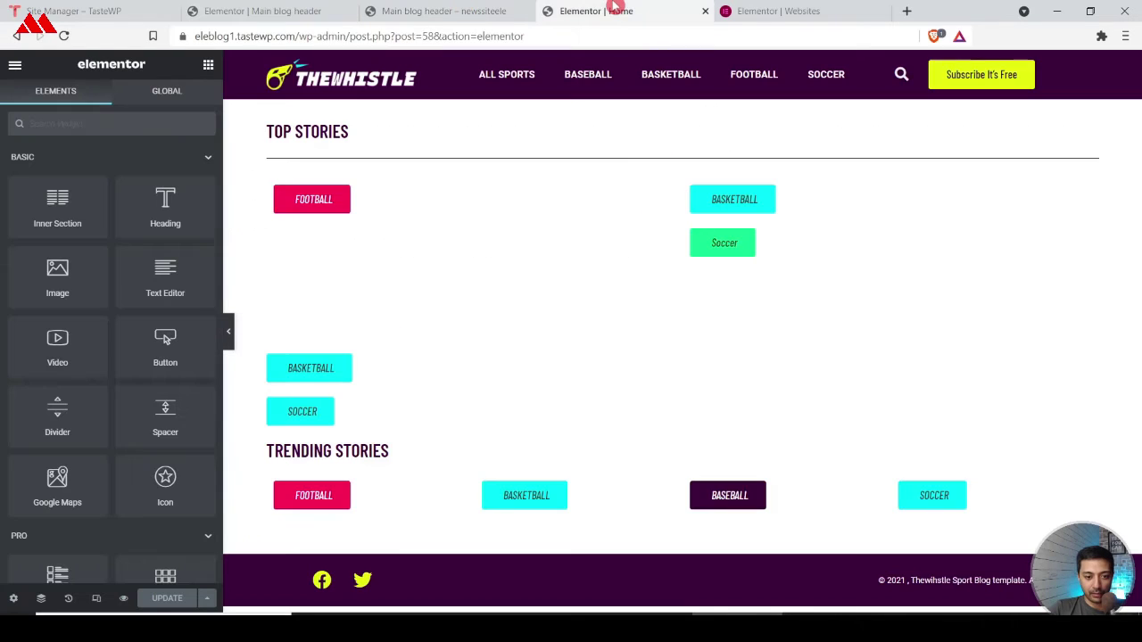
{"action": "key", "text": "ctrl+shift+Tab"}
{"action": "key", "text": "ctrl+shift+Tab"}
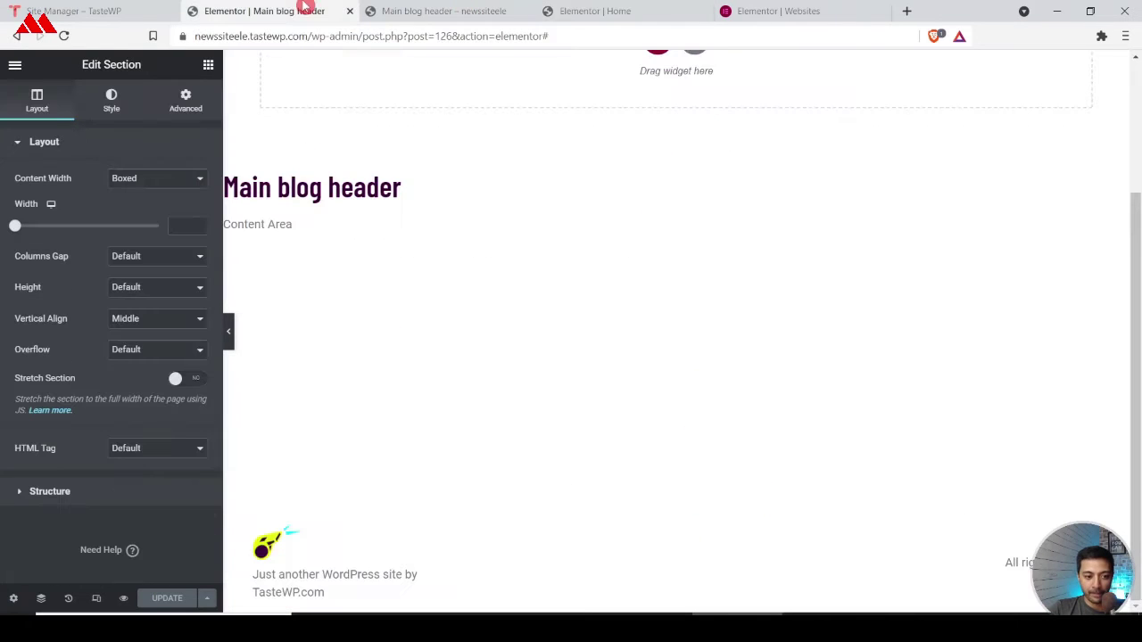
{"action": "left_click", "coordinate": [15, 68]}
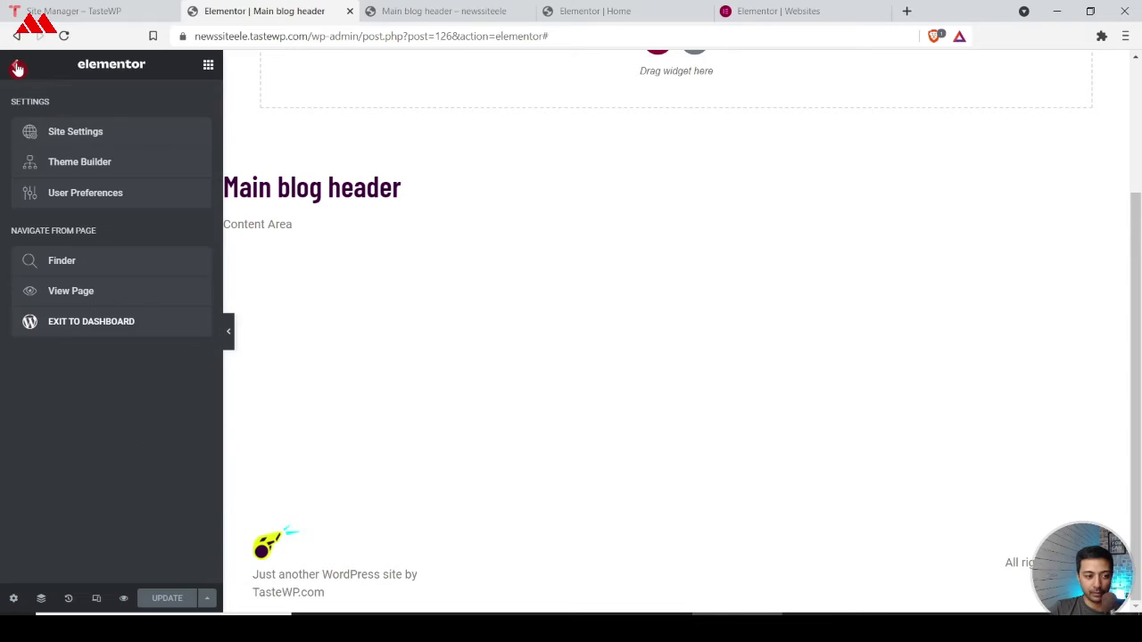
{"action": "left_click", "coordinate": [84, 325]}
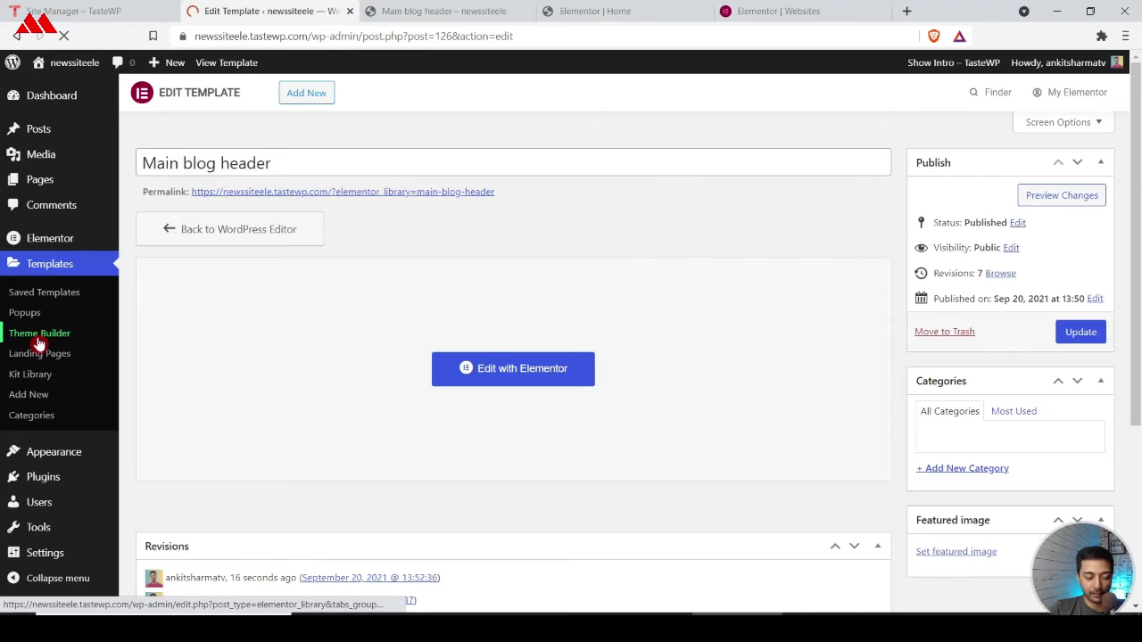
{"action": "left_click", "coordinate": [38, 339]}
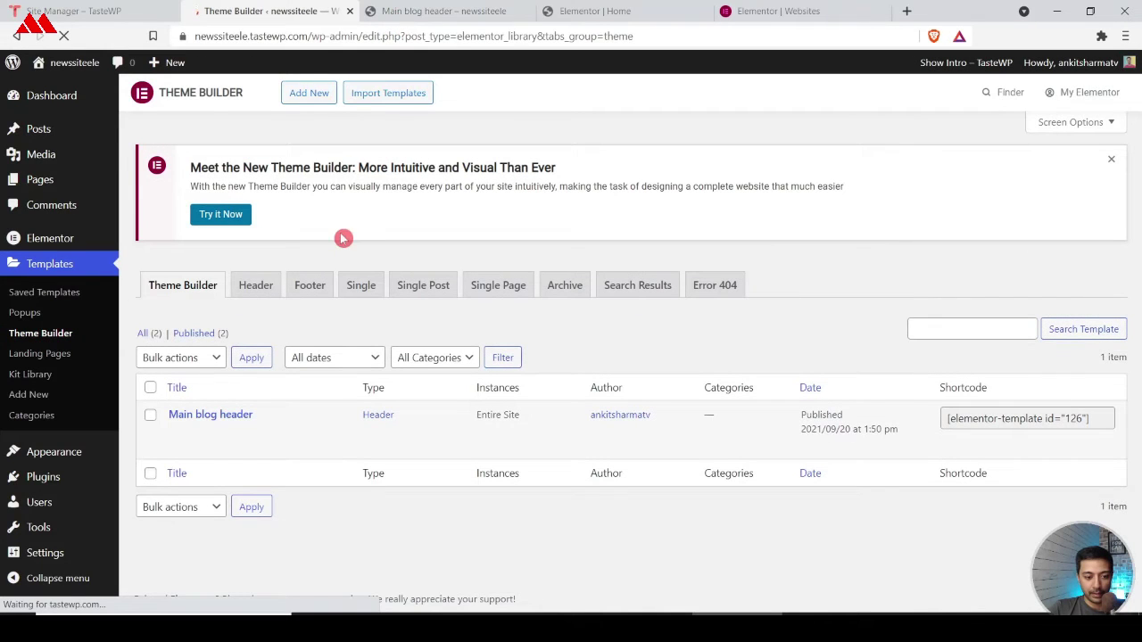
{"action": "left_click", "coordinate": [205, 217]}
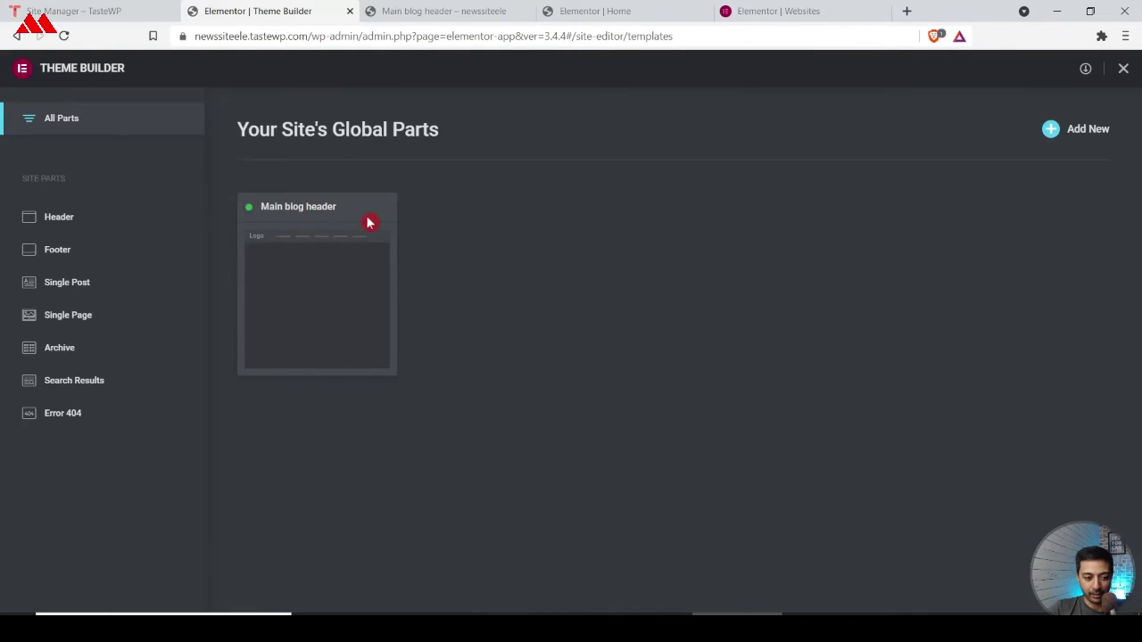
Step: Create a new Footer template without using a library block and title it Main Blog Footer
{"action": "left_click", "coordinate": [53, 254]}
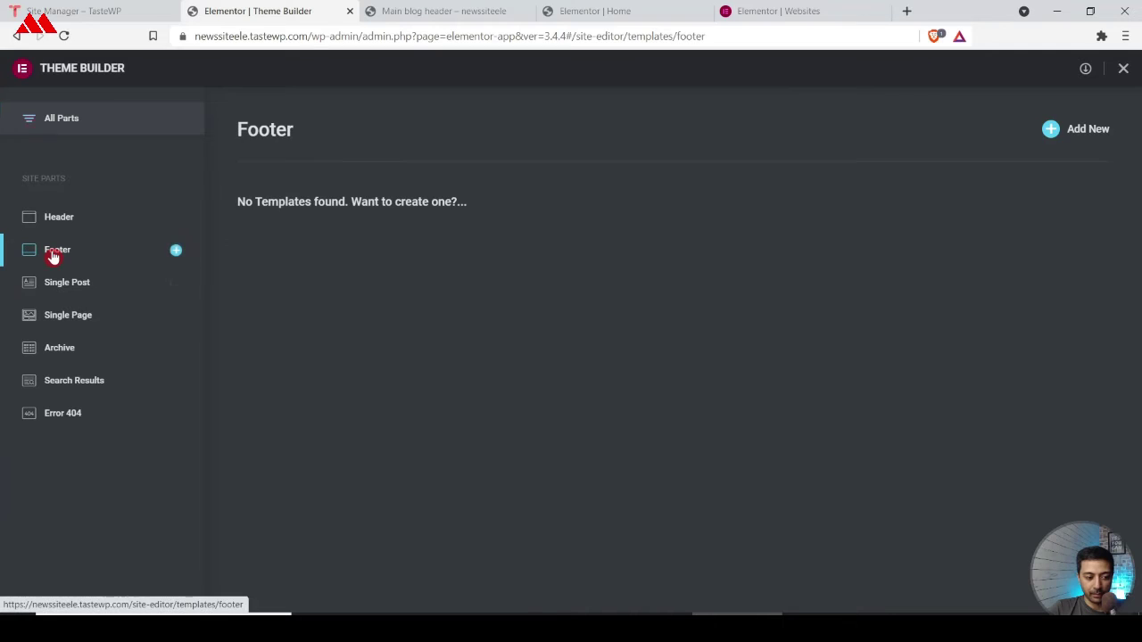
{"action": "left_click", "coordinate": [1082, 127]}
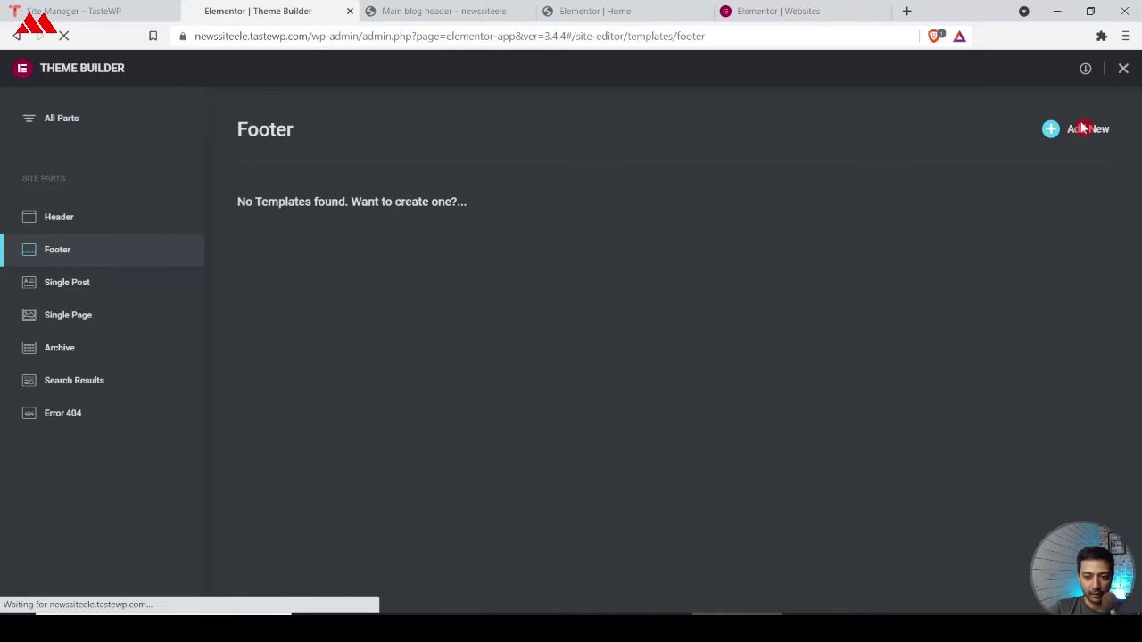
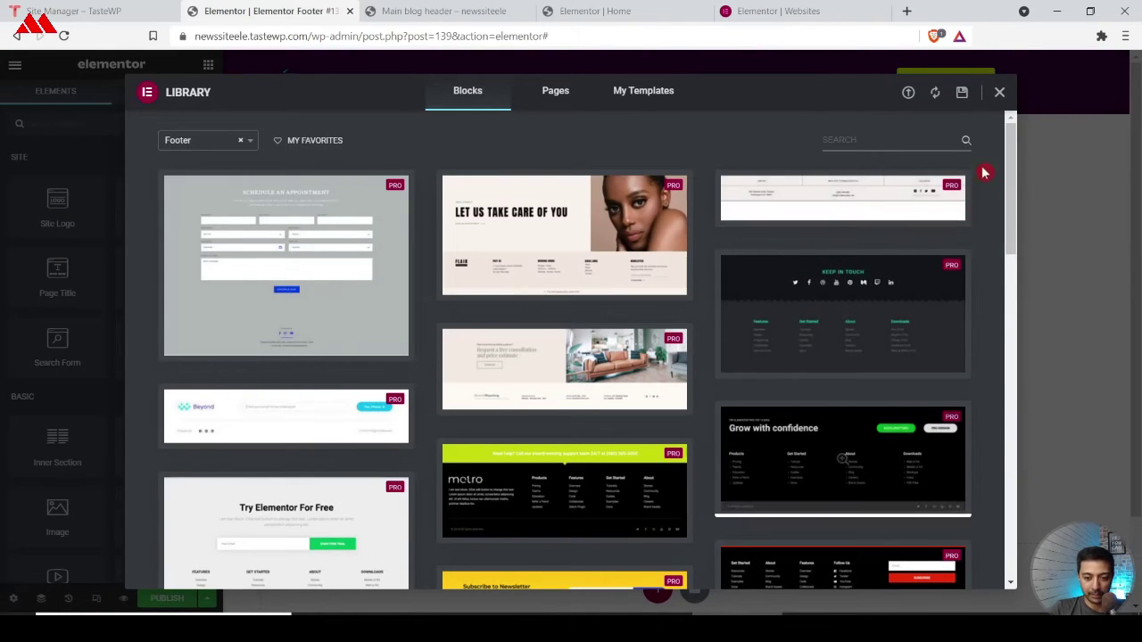
{"action": "left_click", "coordinate": [1000, 96]}
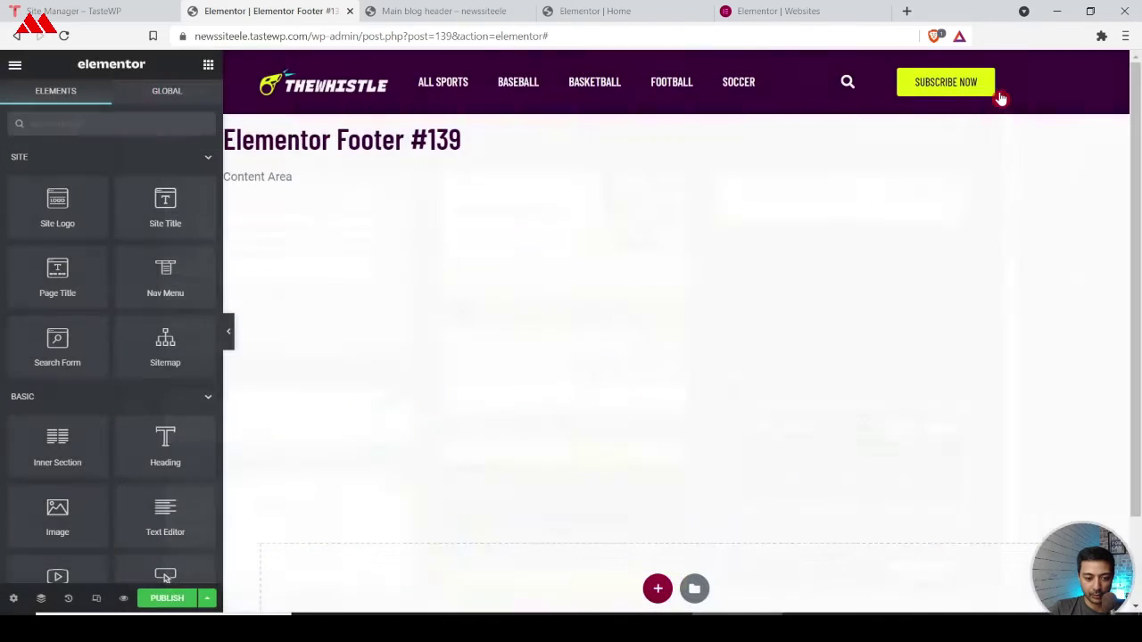
{"action": "left_click", "coordinate": [12, 597]}
{"action": "triple_click", "coordinate": [53, 195]}
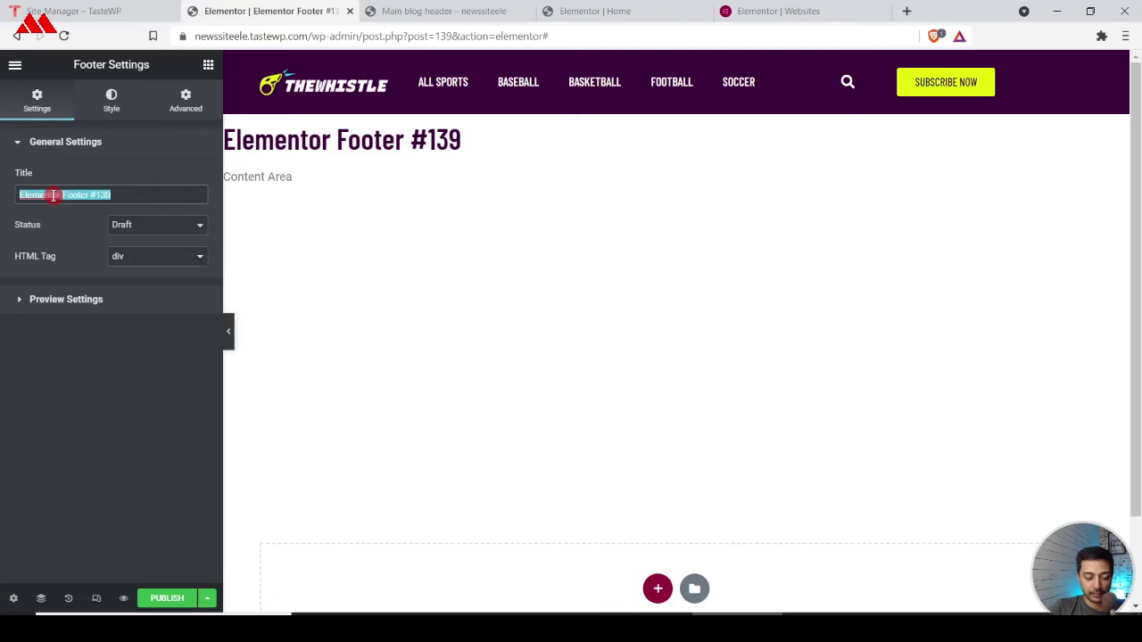
{"action": "type", "text": "Main Blog Footer"}
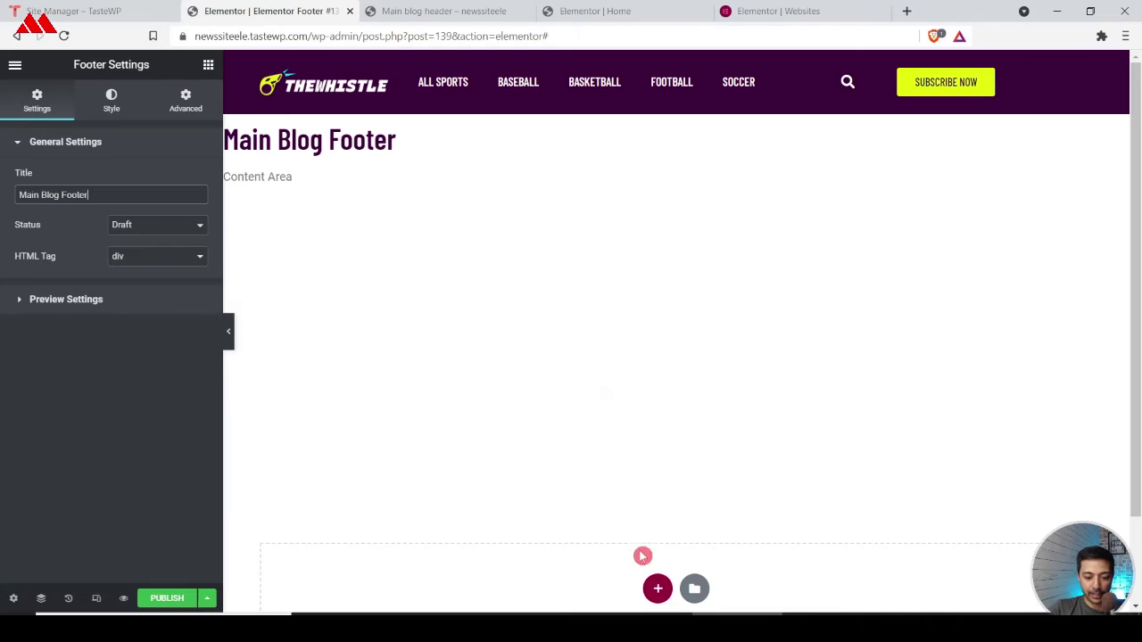
Step: Add a section with two equal columns to the footer and give it a Classic background in the global Primary color
{"action": "left_click", "coordinate": [657, 588]}
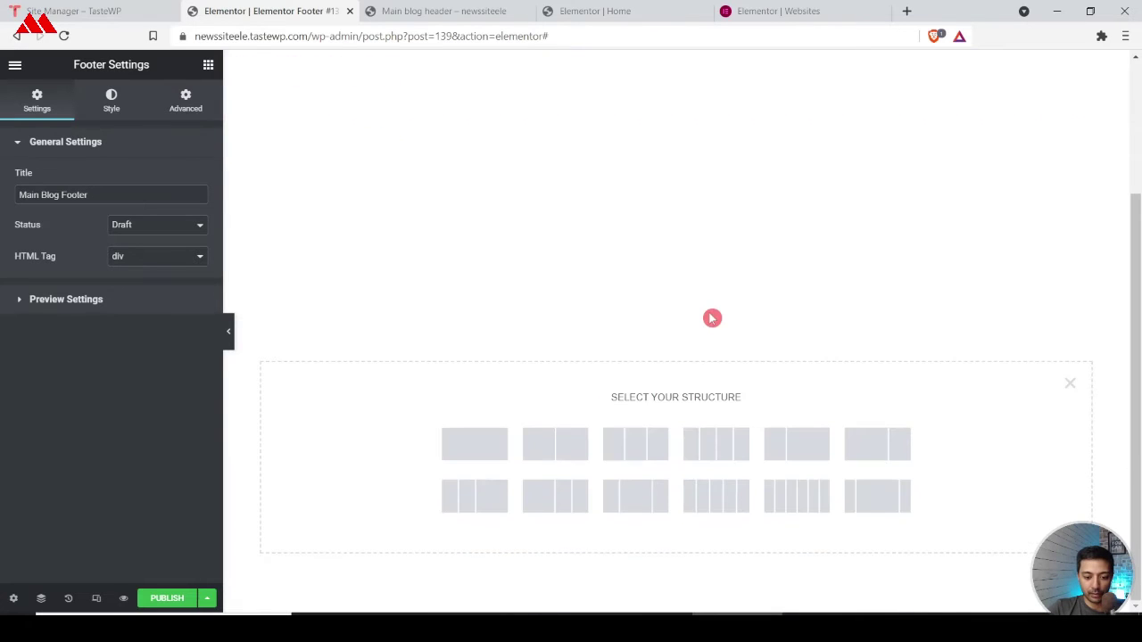
{"action": "left_click", "coordinate": [576, 444]}
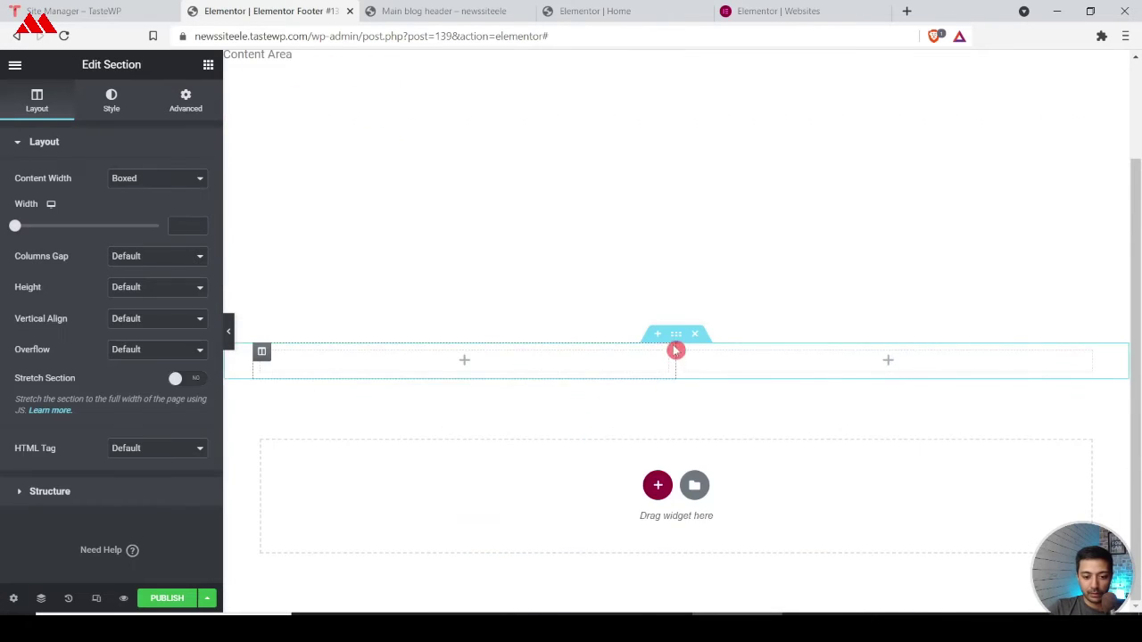
{"action": "left_click", "coordinate": [109, 101]}
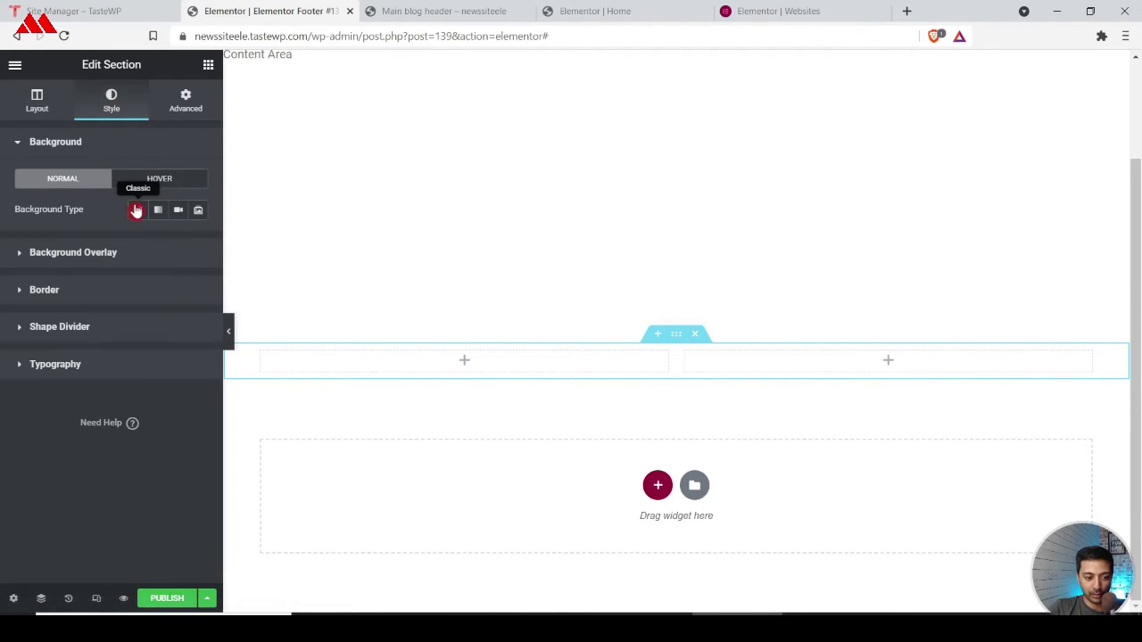
{"action": "left_click", "coordinate": [139, 210]}
{"action": "left_click", "coordinate": [179, 241]}
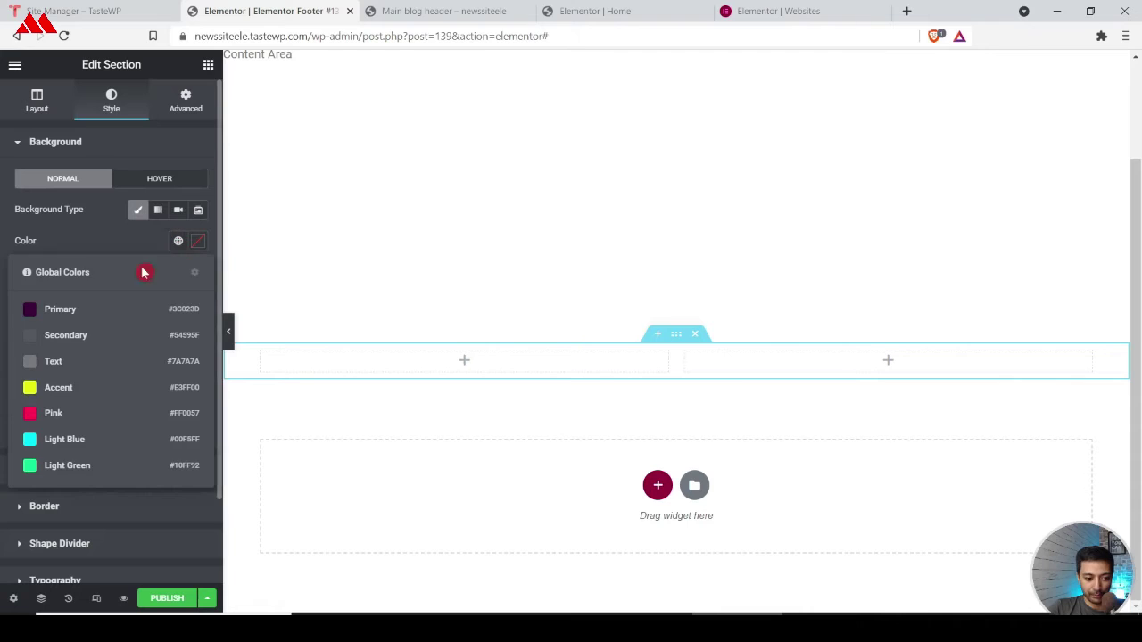
{"action": "left_click", "coordinate": [60, 309]}
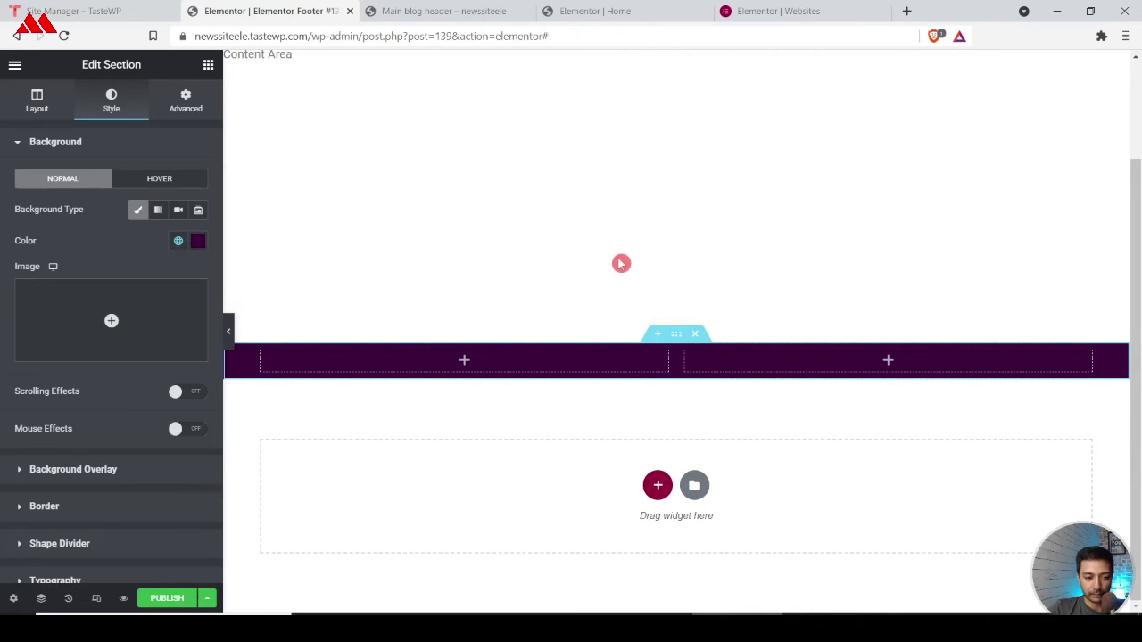
Step: Review the eleblog1 footer for reference and add a Social Icons widget to the new footer's first column
{"action": "scroll", "coordinate": [621, 263], "scroll_direction": "up", "scroll_amount": 2}
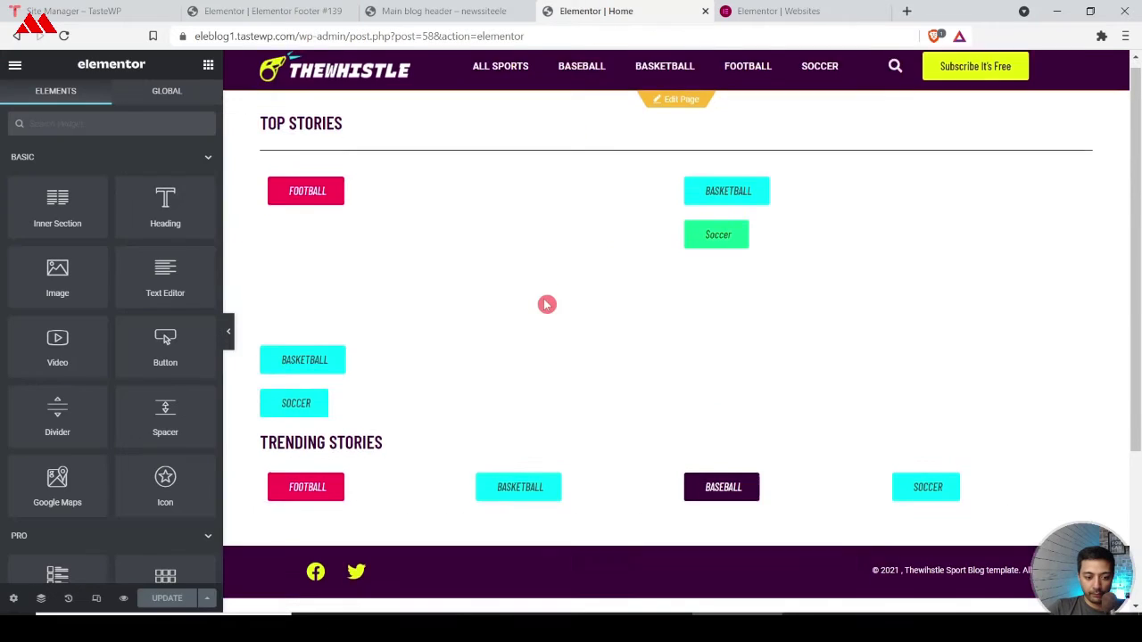
{"action": "scroll", "coordinate": [547, 304], "scroll_direction": "down", "scroll_amount": 3}
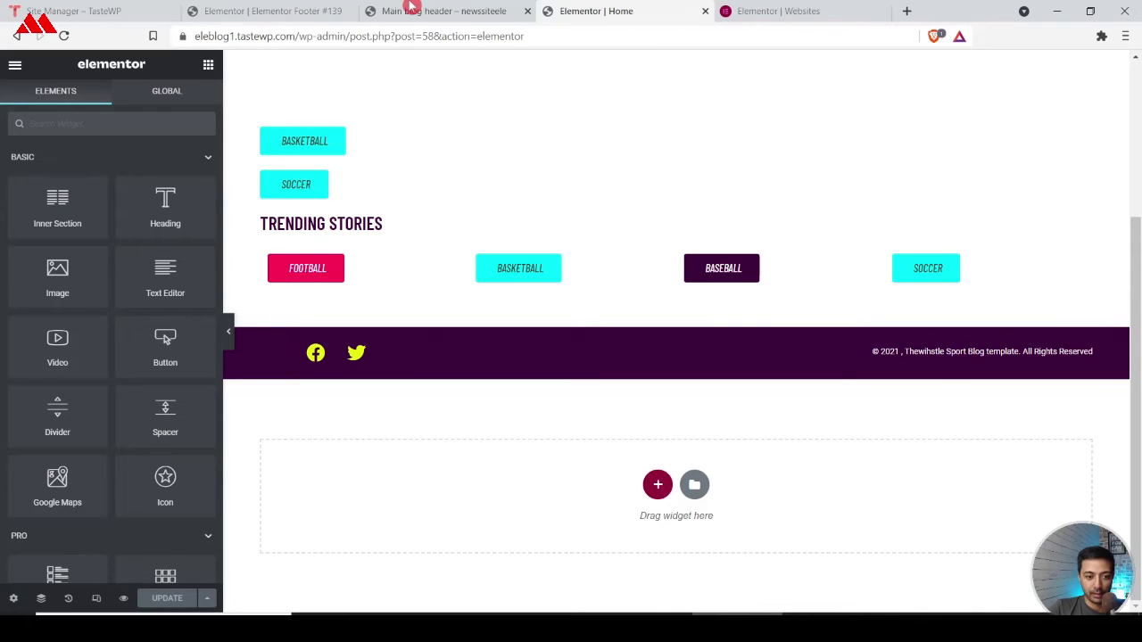
{"action": "left_click", "coordinate": [304, 11]}
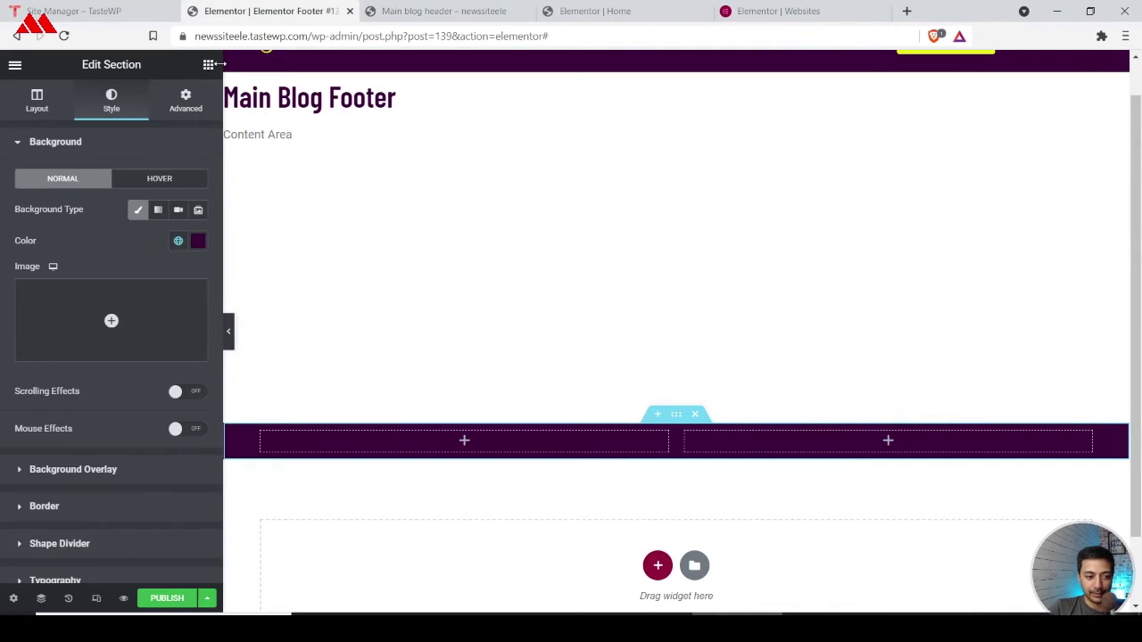
{"action": "left_click", "coordinate": [208, 66]}
{"action": "left_click", "coordinate": [158, 116]}
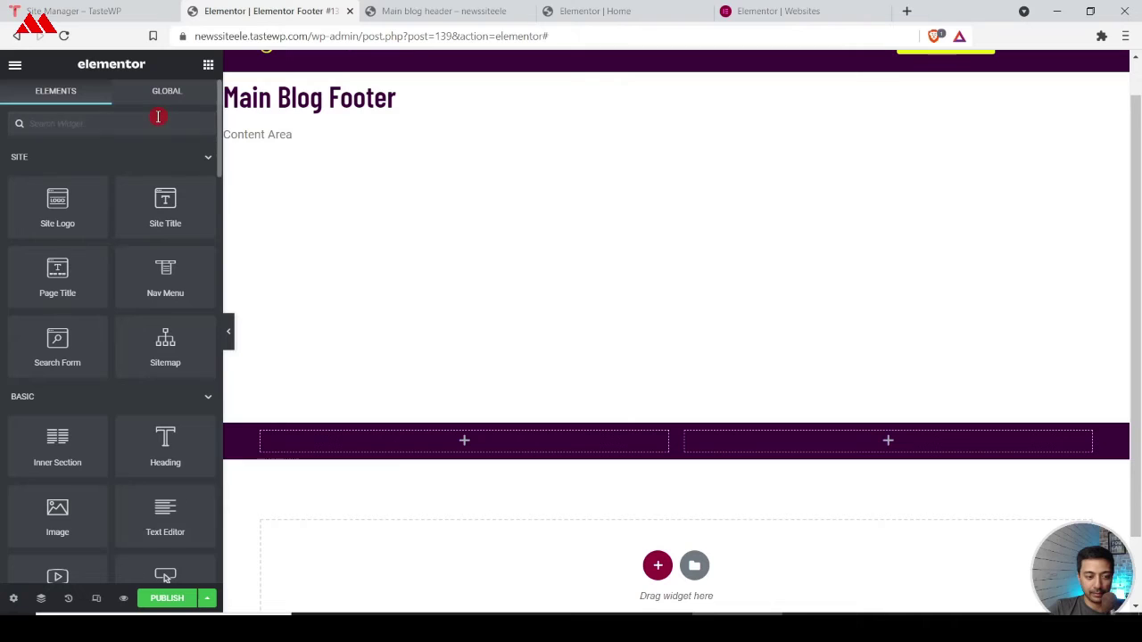
{"action": "type", "text": "social"}
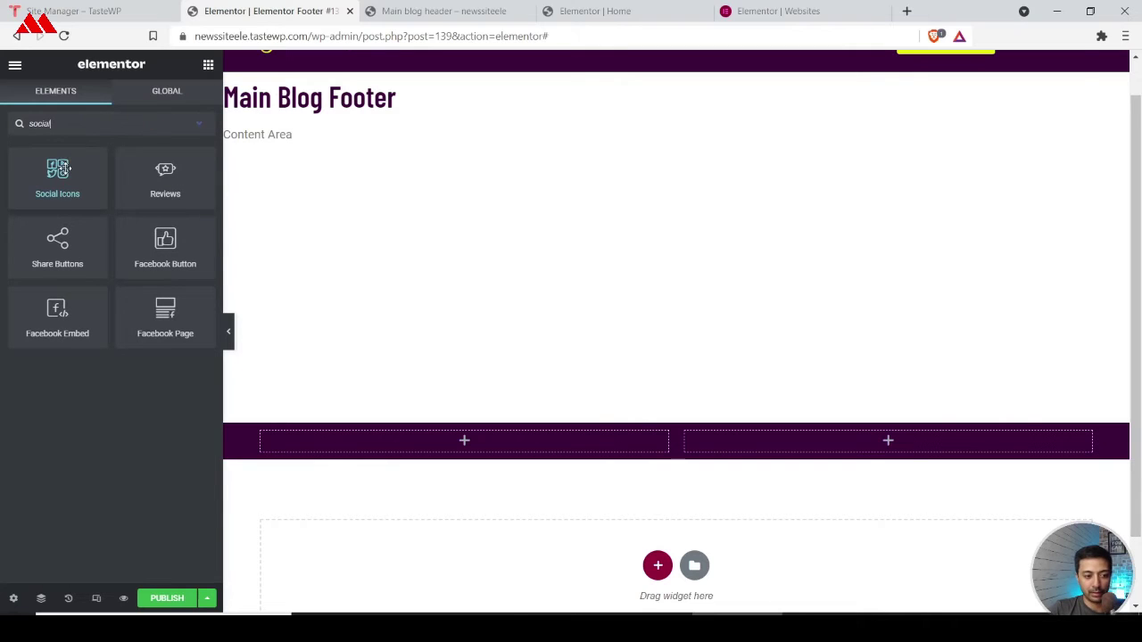
{"action": "left_click_drag", "start_coordinate": [57, 174], "coordinate": [462, 442]}
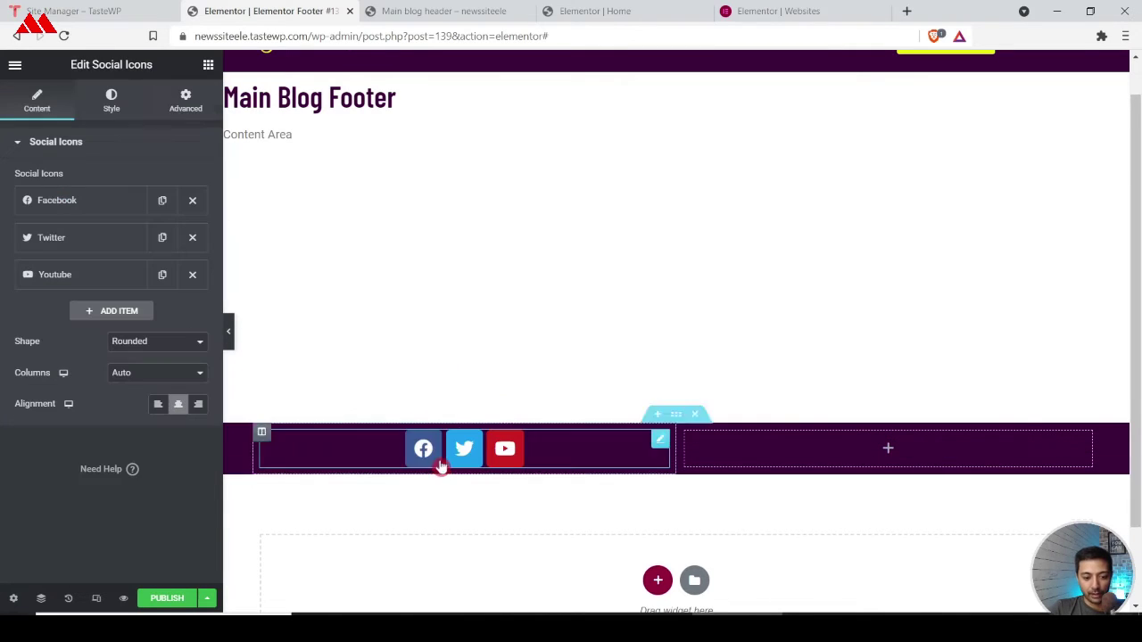
Step: Switch the social icons to custom colors and set their secondary color to the global Accent
{"action": "left_click", "coordinate": [111, 99]}
{"action": "left_click", "coordinate": [139, 187]}
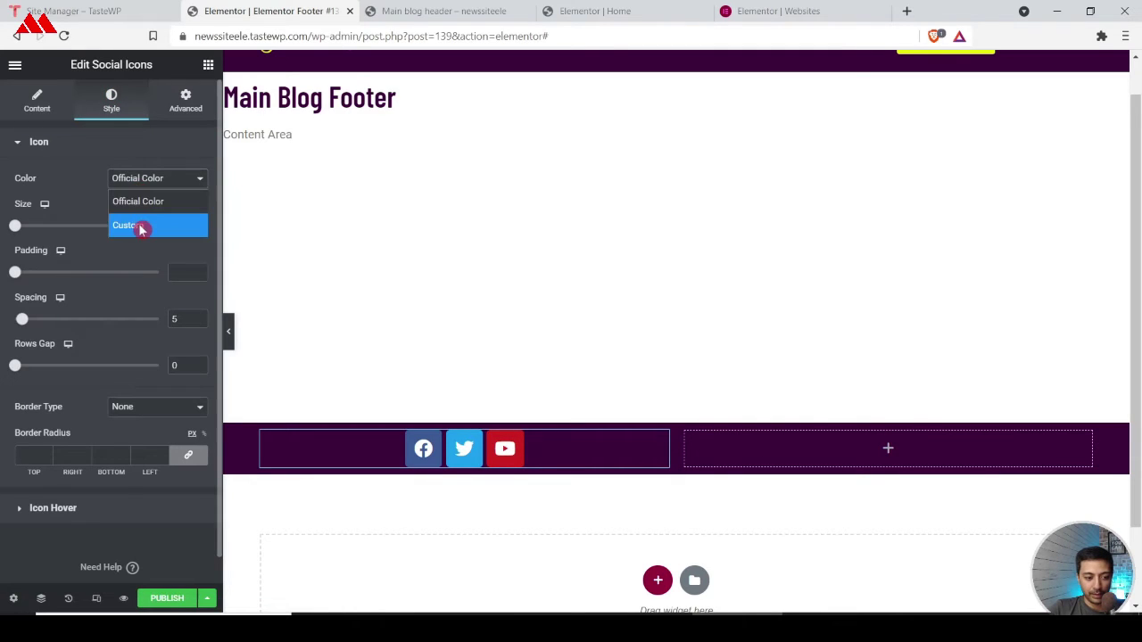
{"action": "left_click", "coordinate": [140, 225]}
{"action": "left_click", "coordinate": [176, 243]}
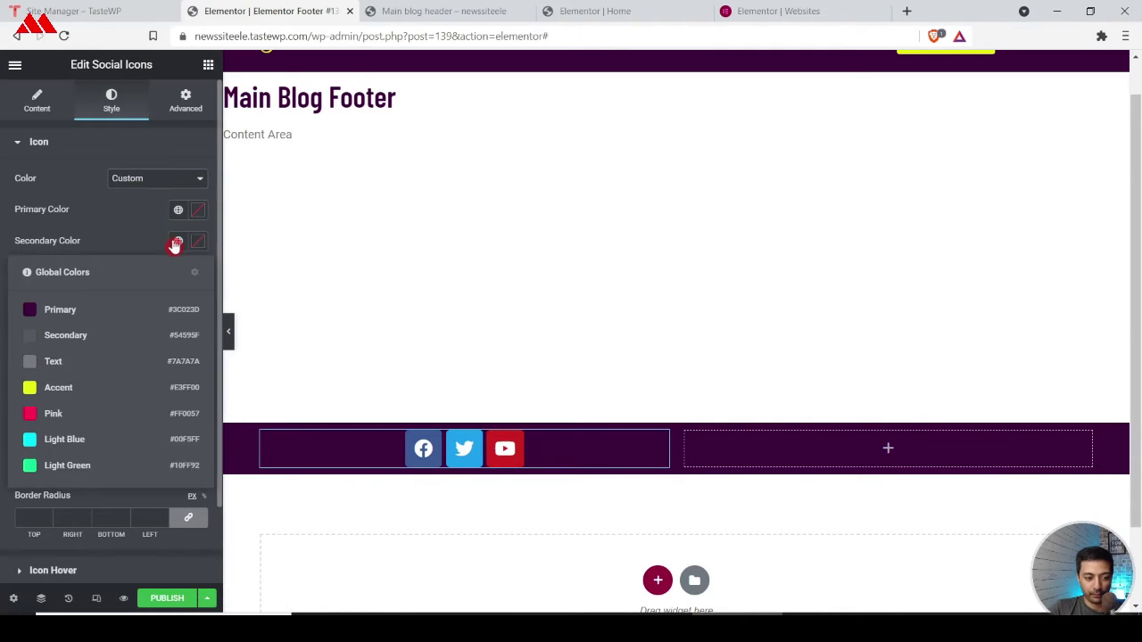
{"action": "left_click", "coordinate": [58, 389]}
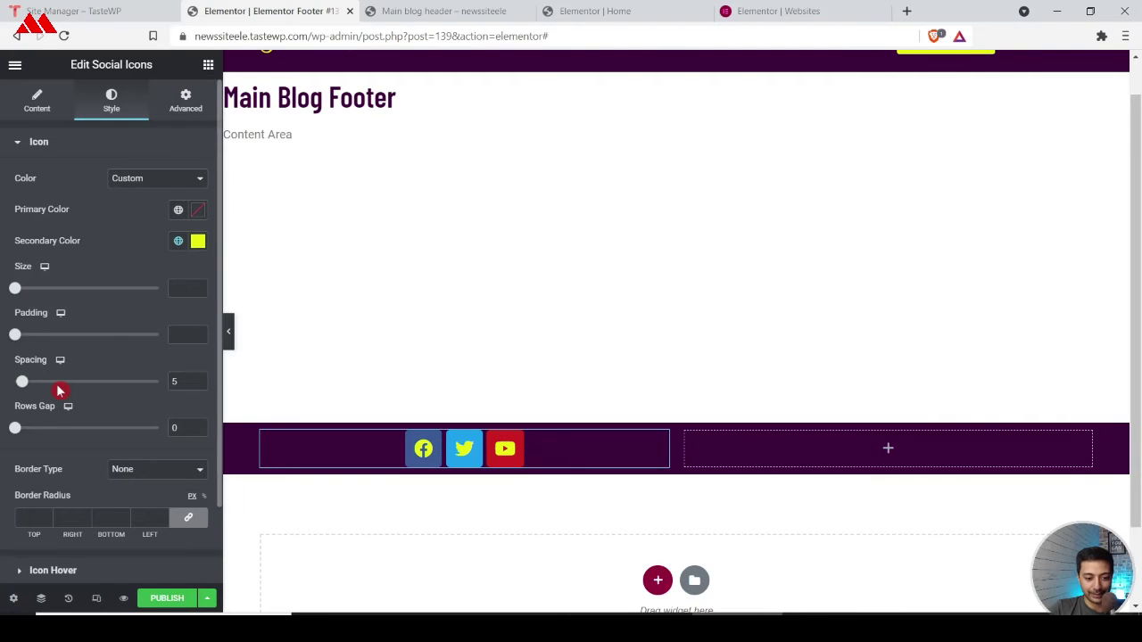
Step: Make the social icons' primary color fully transparent
{"action": "left_click", "coordinate": [176, 212]}
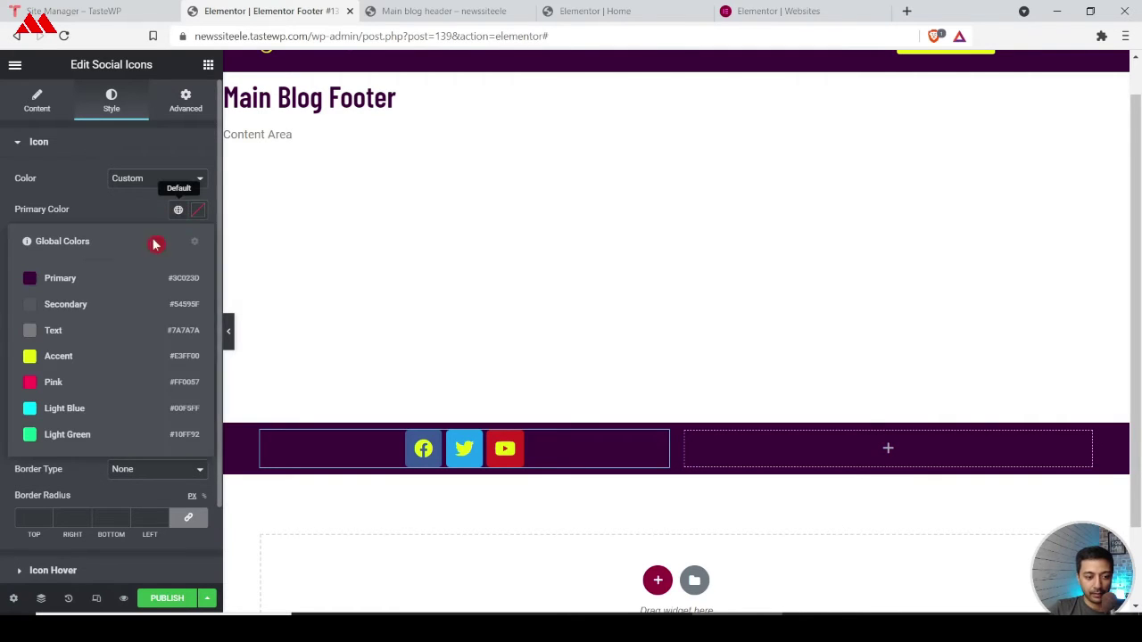
{"action": "left_click", "coordinate": [178, 209]}
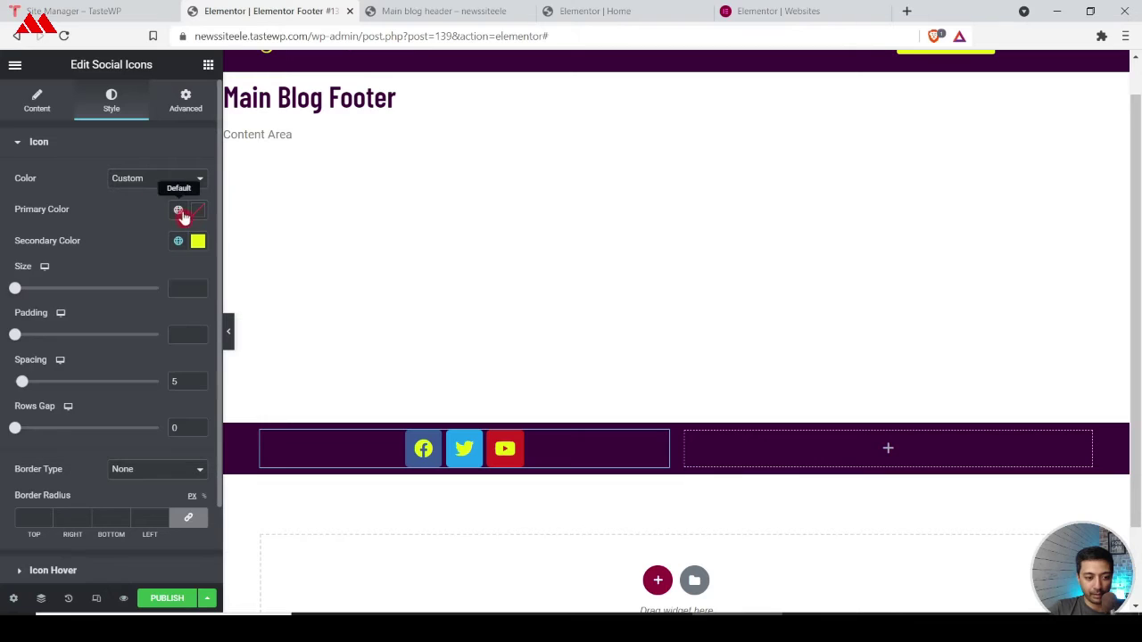
{"action": "left_click", "coordinate": [197, 210]}
{"action": "left_click_drag", "start_coordinate": [197, 416], "coordinate": [9, 384]}
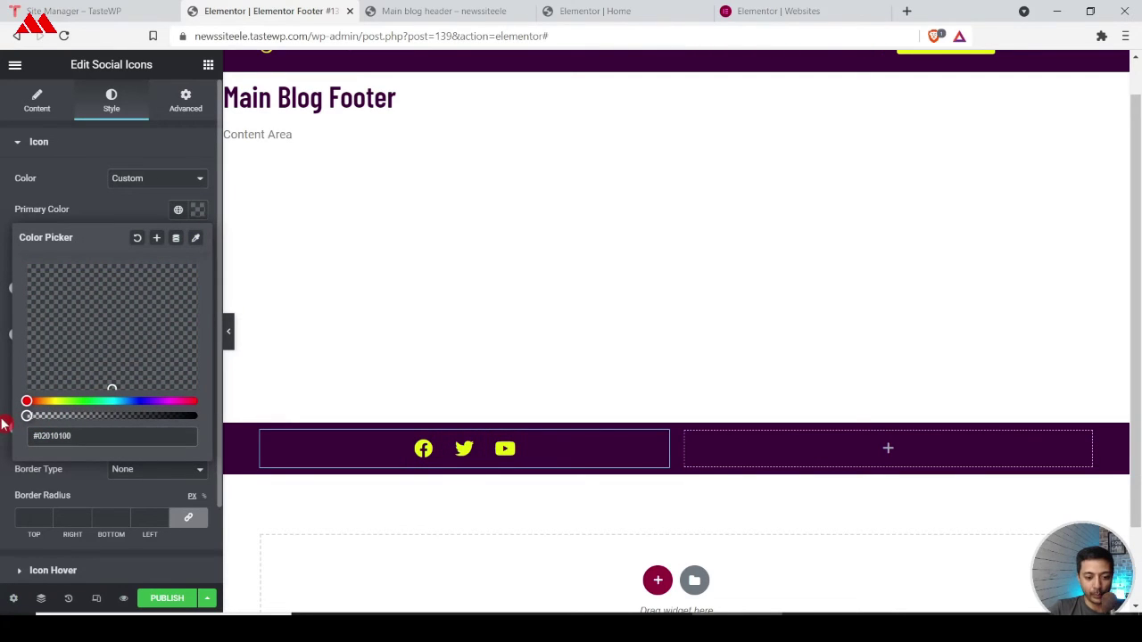
{"action": "left_click", "coordinate": [2, 403]}
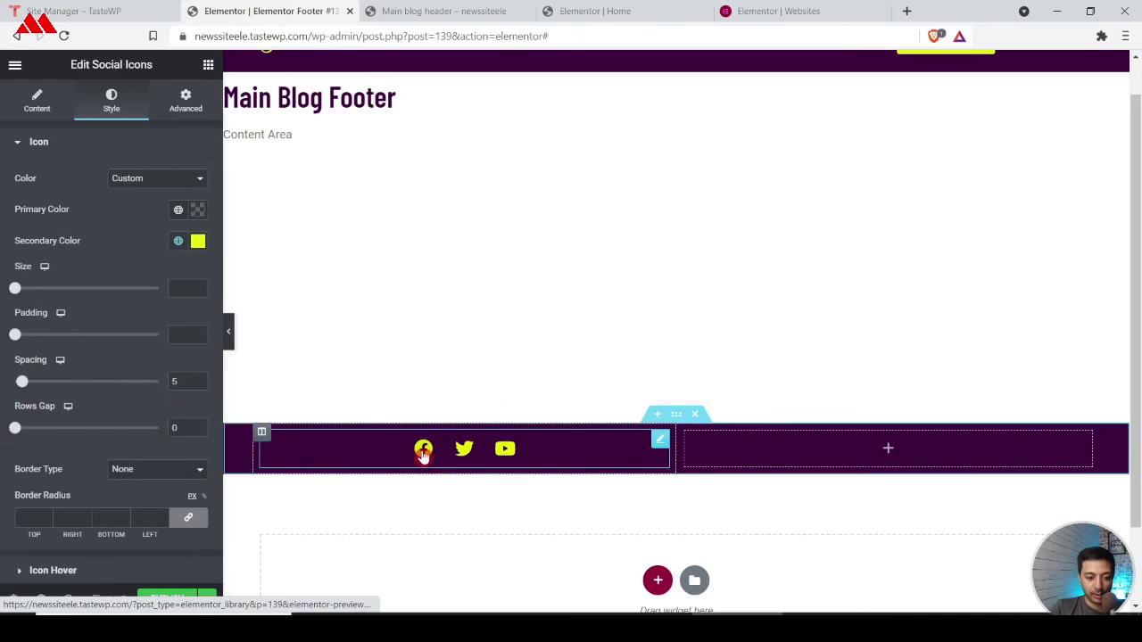
Step: Open the Facebook icon's item settings and narrow the footer's first column to fit closely around the social icons
{"action": "left_click", "coordinate": [32, 101]}
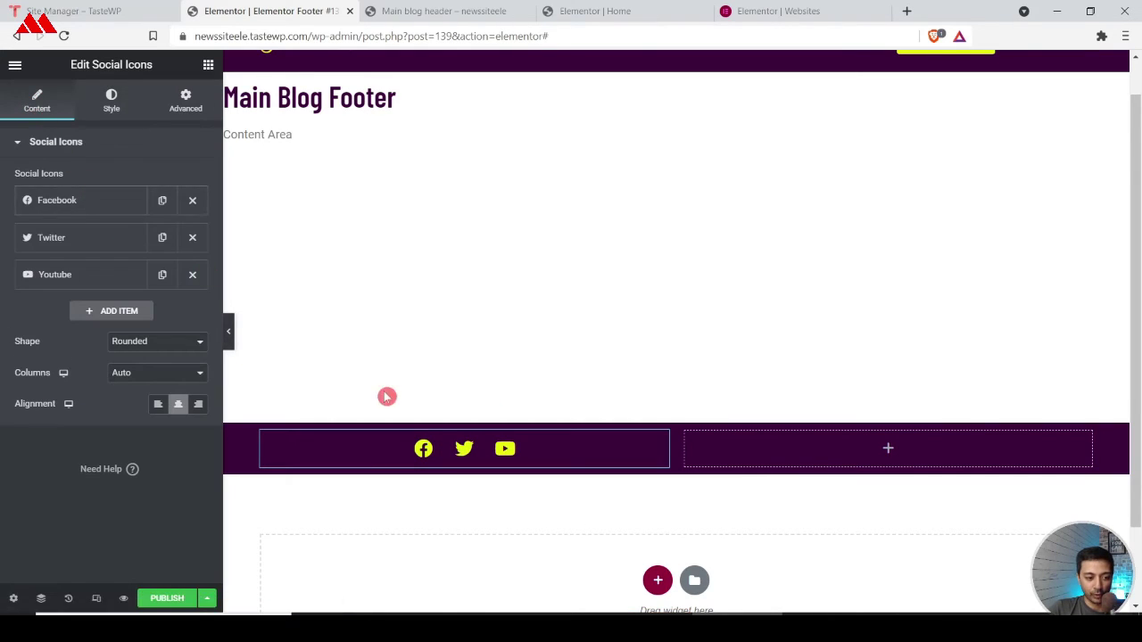
{"action": "left_click", "coordinate": [81, 205]}
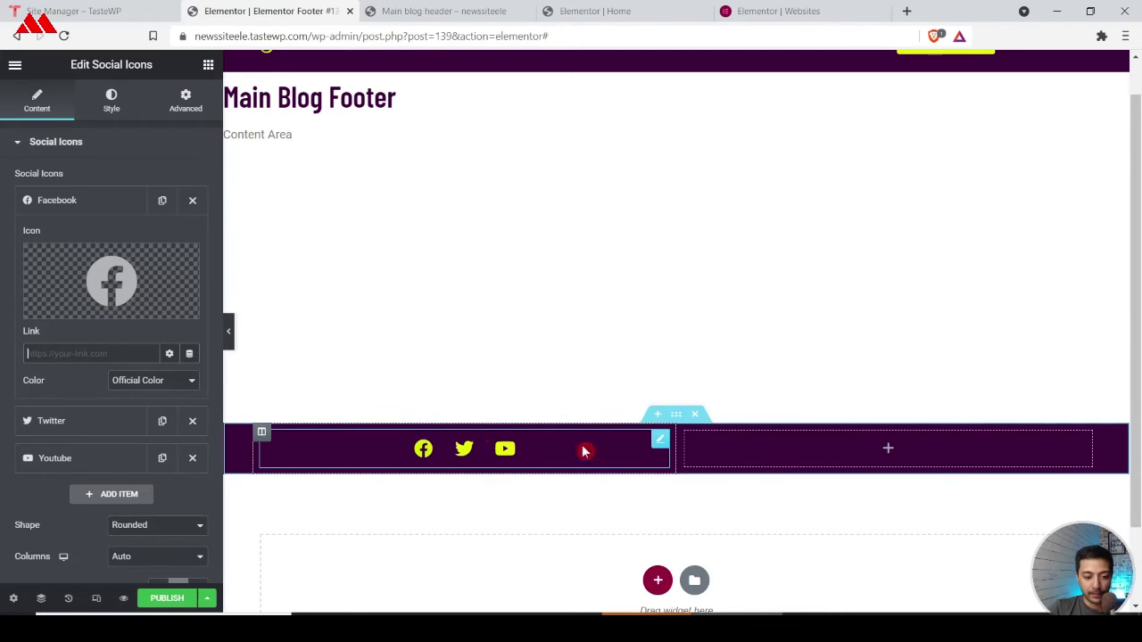
{"action": "left_click_drag", "start_coordinate": [675, 455], "coordinate": [426, 461]}
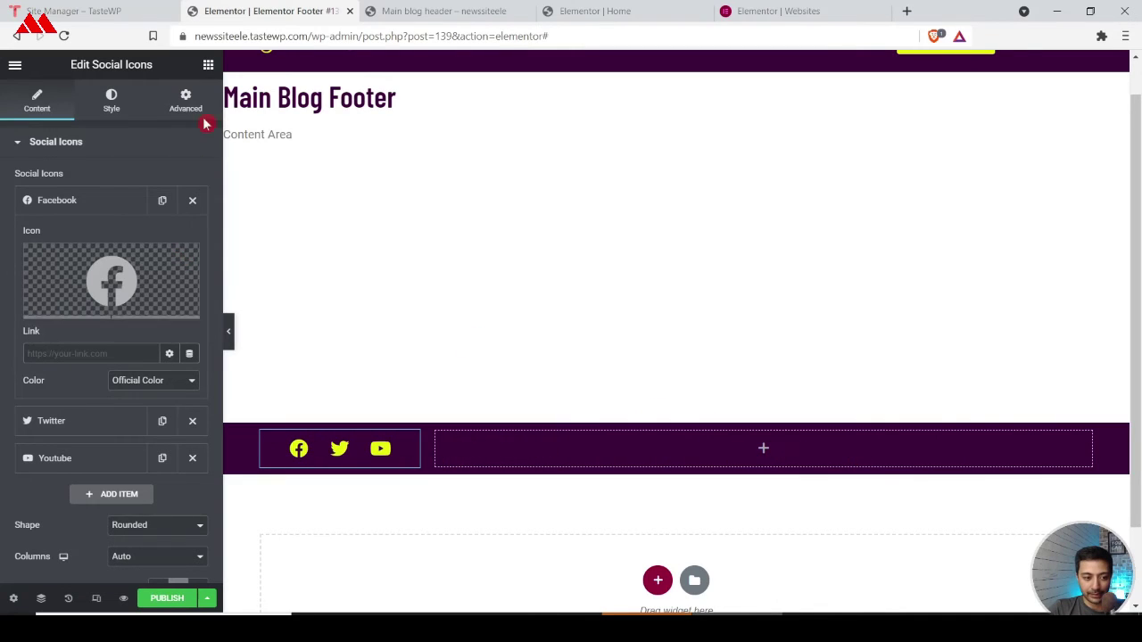
Step: Add a Heading widget to the footer's second column and set its HTML tag to p
{"action": "left_click", "coordinate": [206, 67]}
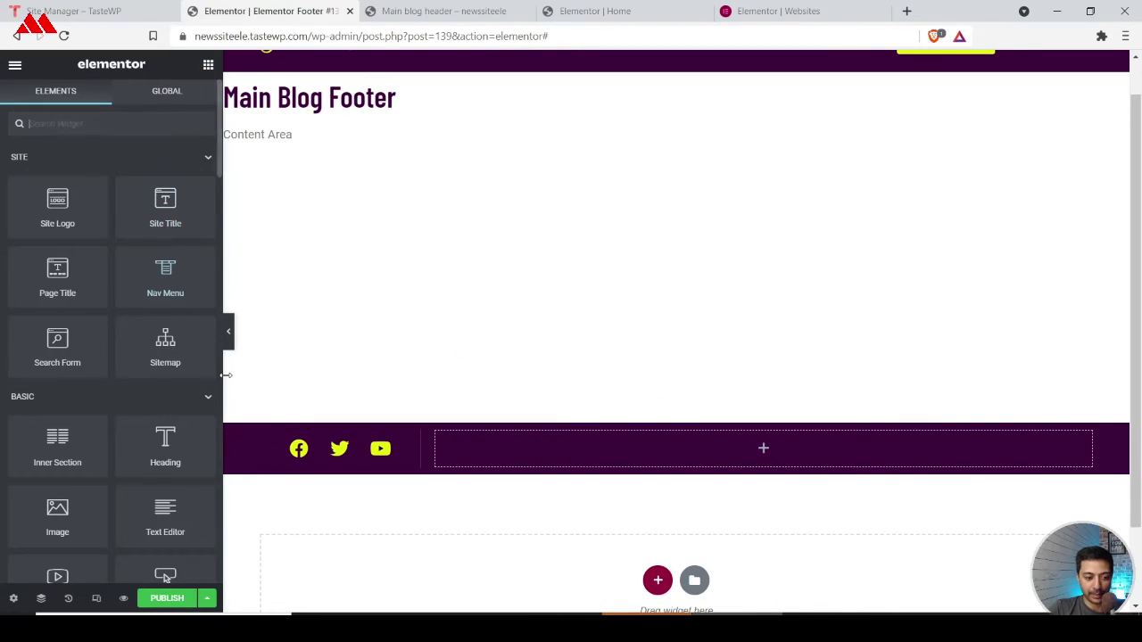
{"action": "left_click_drag", "start_coordinate": [175, 434], "coordinate": [793, 440]}
{"action": "left_click", "coordinate": [137, 368]}
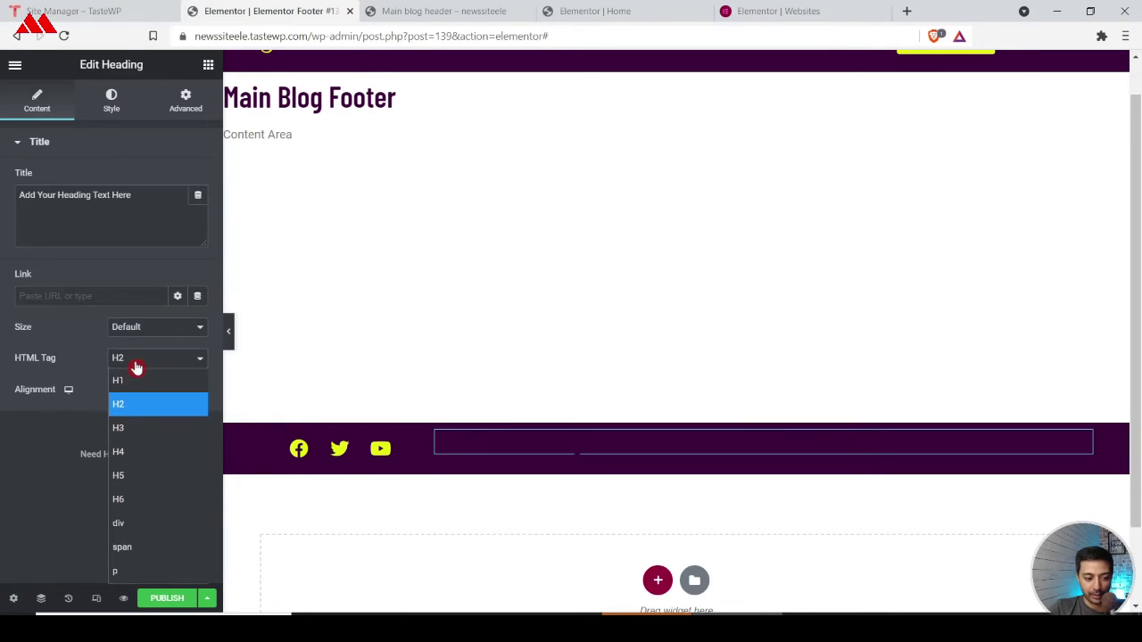
{"action": "left_click", "coordinate": [128, 575]}
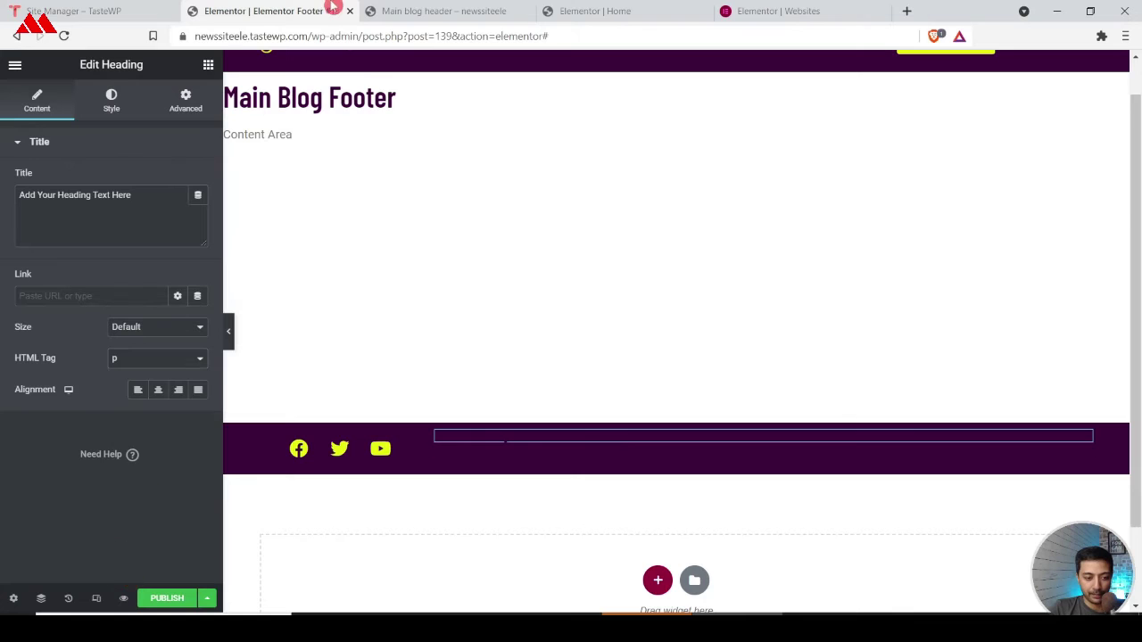
Step: Copy the eleblog1 footer's copyright text into the new heading: "© 2021 , Thewihstle Sport Blog template. All Rights Reserved"
{"action": "left_click", "coordinate": [599, 10]}
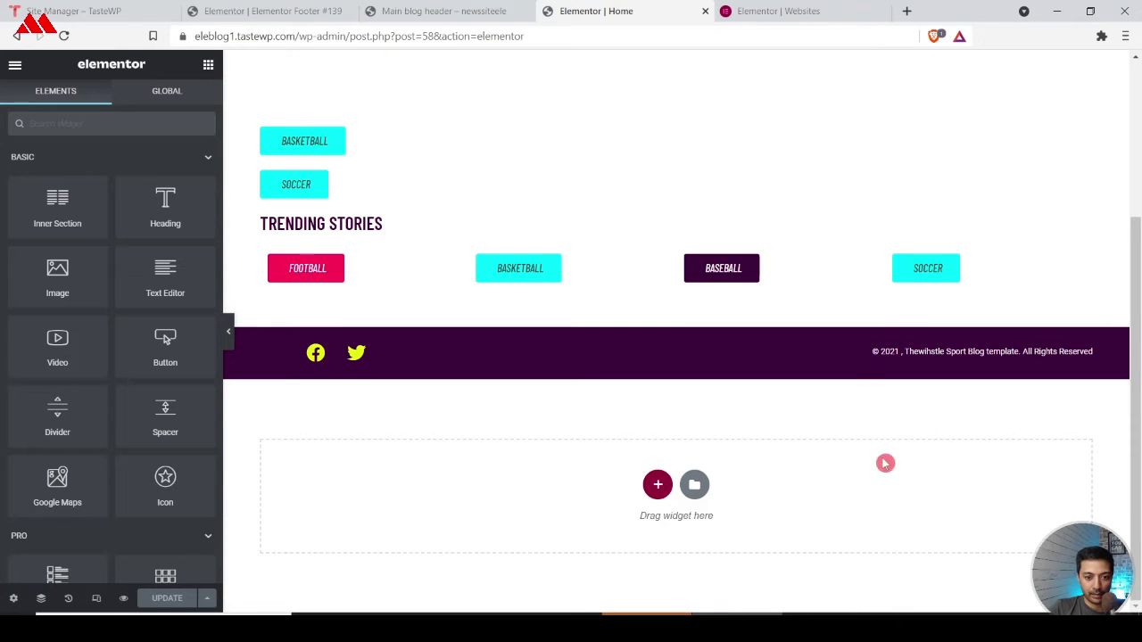
{"action": "left_click", "coordinate": [936, 352]}
{"action": "key", "text": "ctrl+a"}
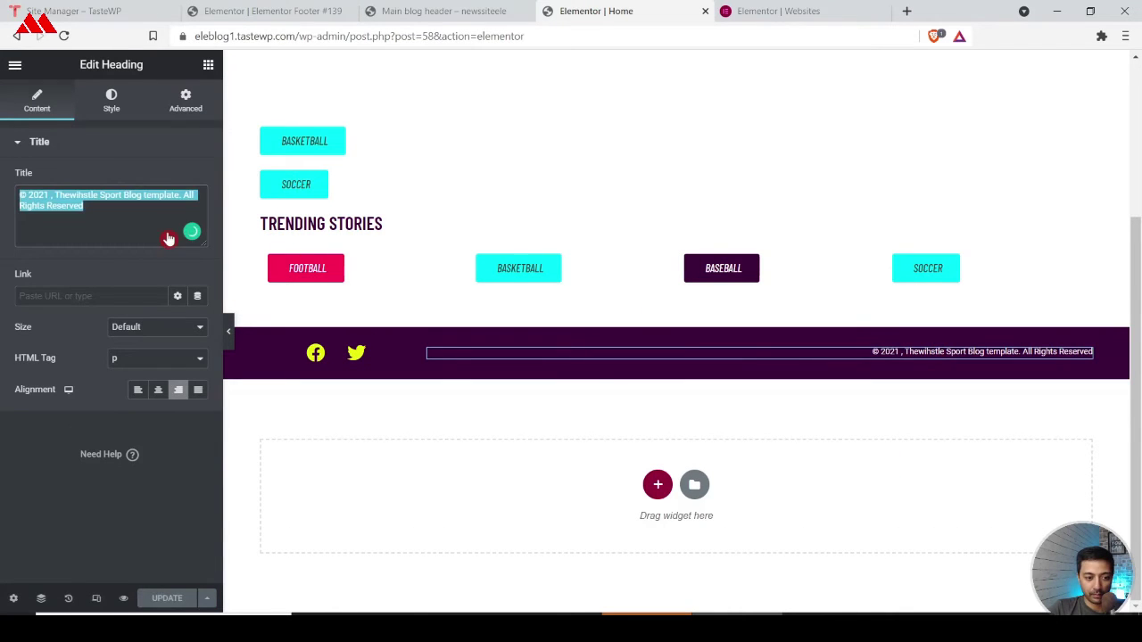
{"action": "key", "text": "ctrl+2"}
{"action": "key", "text": "ctrl+a"}
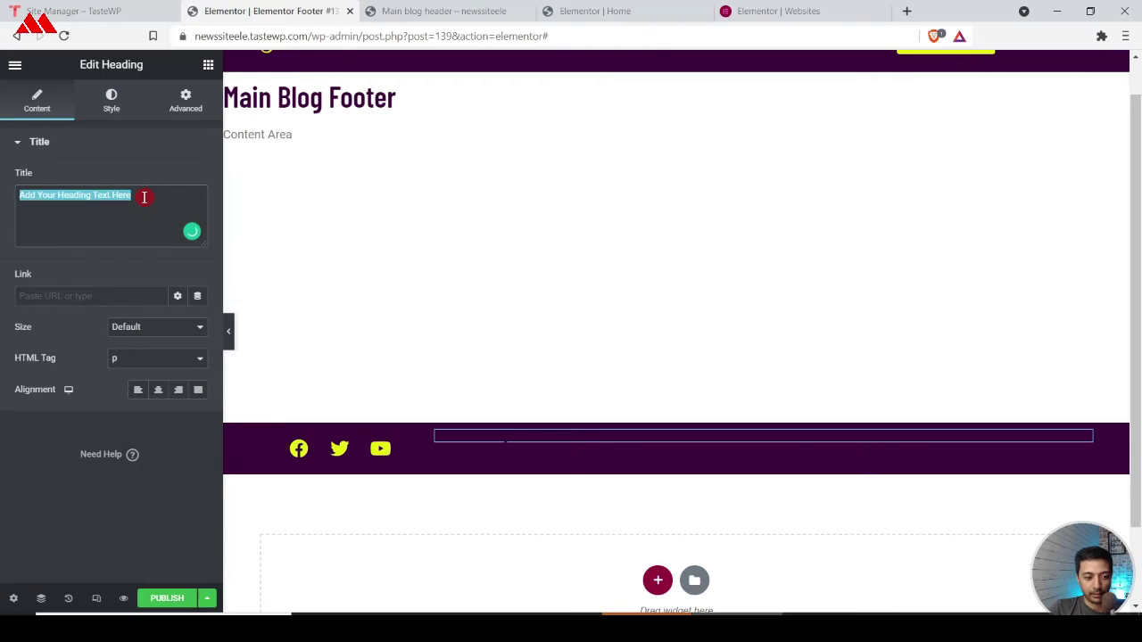
{"action": "type", "text": "© 2021 , Thewihstle Sport Blog Template. All Rights Reserved"}
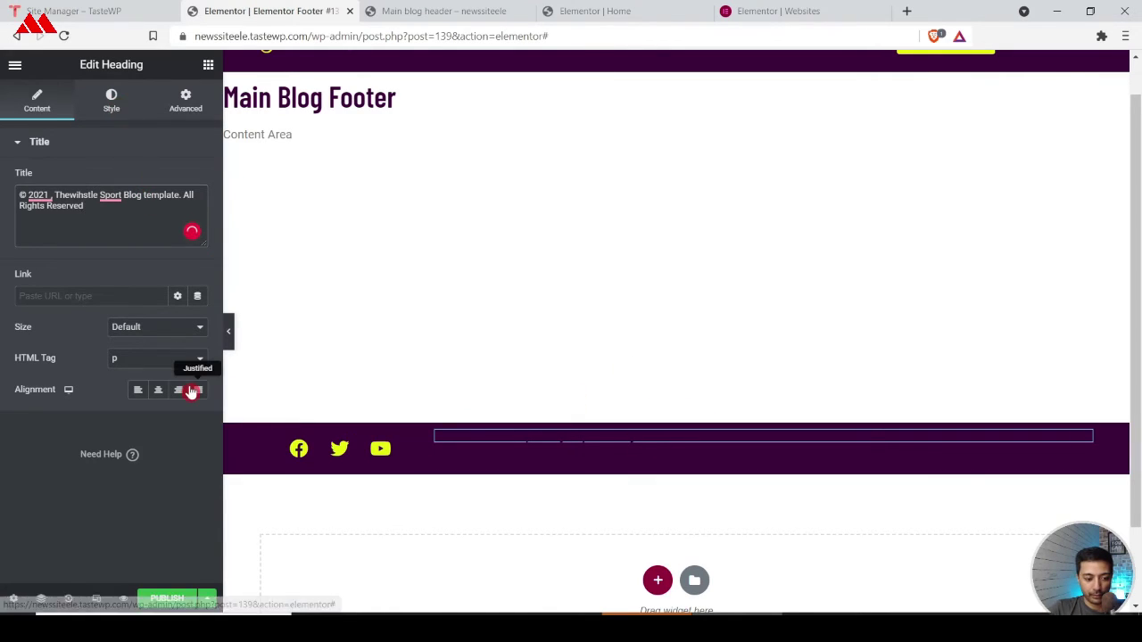
Step: Right-align the copyright heading and set its text color to white, #FFFFFF
{"action": "left_click", "coordinate": [117, 102]}
{"action": "left_click", "coordinate": [204, 183]}
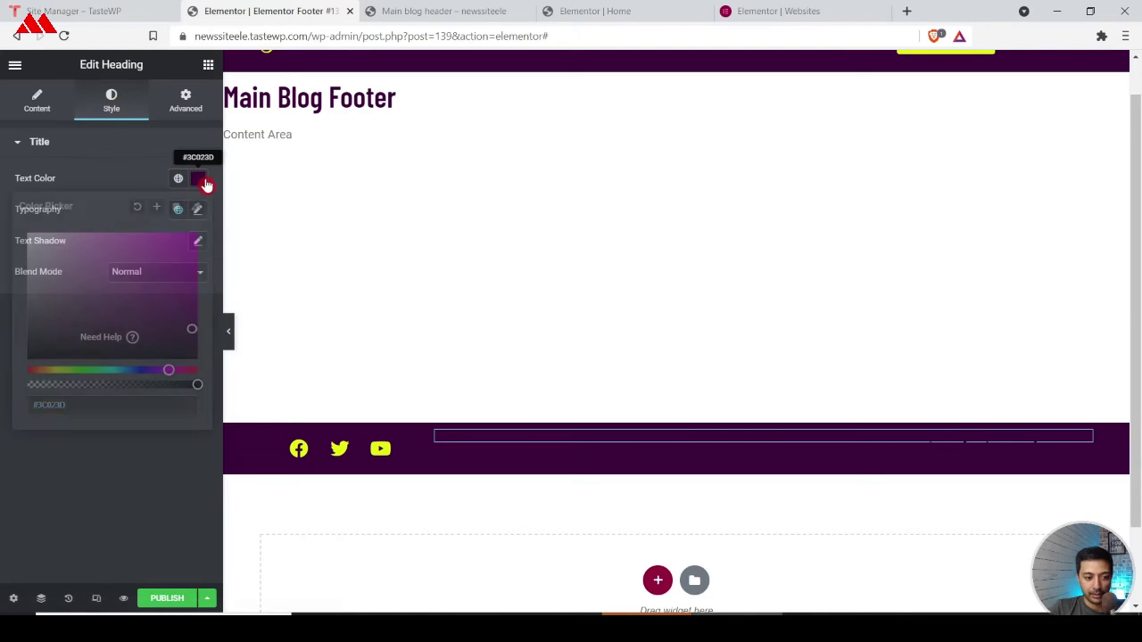
{"action": "left_click_drag", "start_coordinate": [116, 259], "coordinate": [9, 234]}
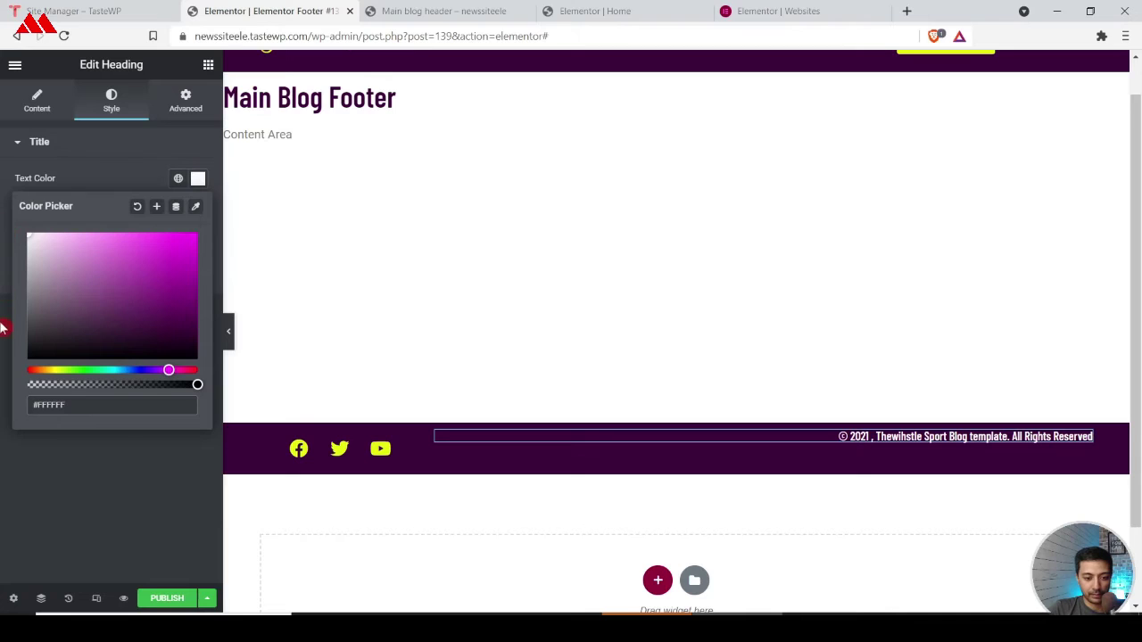
{"action": "left_click", "coordinate": [3, 332]}
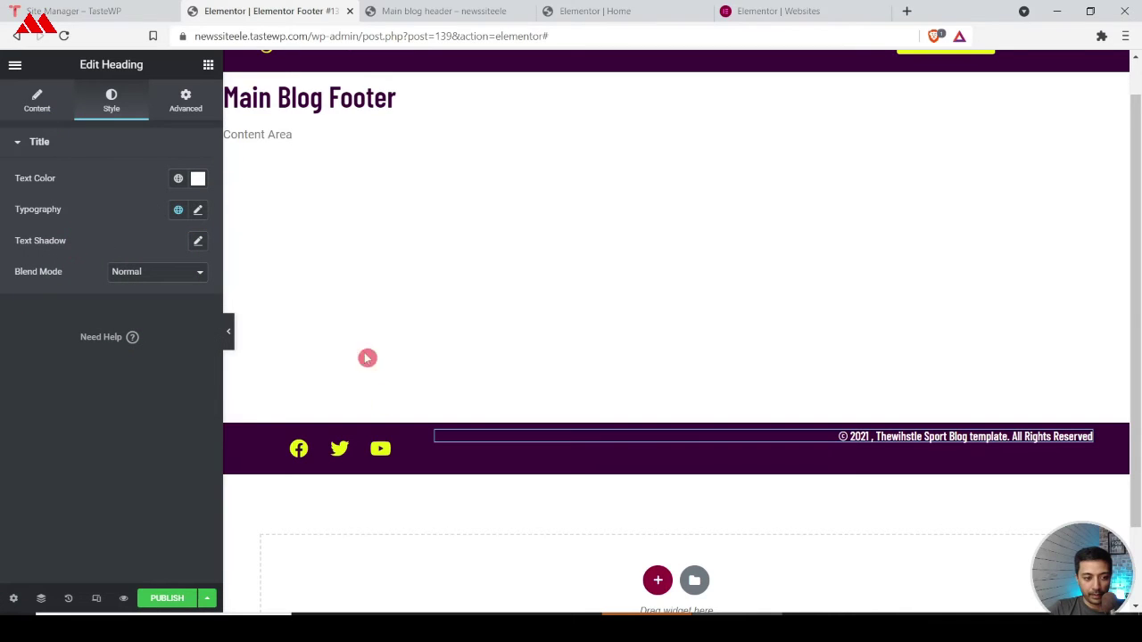
Step: Set the footer section's vertical alignment to Middle
{"action": "mouse_move", "coordinate": [642, 467]}
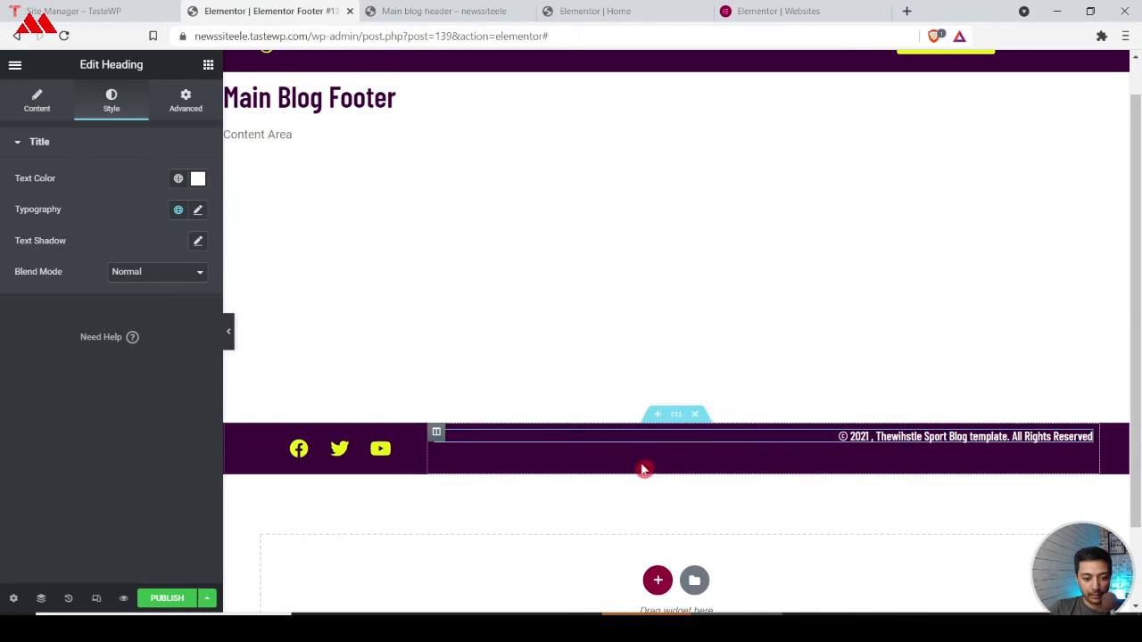
{"action": "left_click", "coordinate": [676, 419]}
{"action": "left_click", "coordinate": [37, 102]}
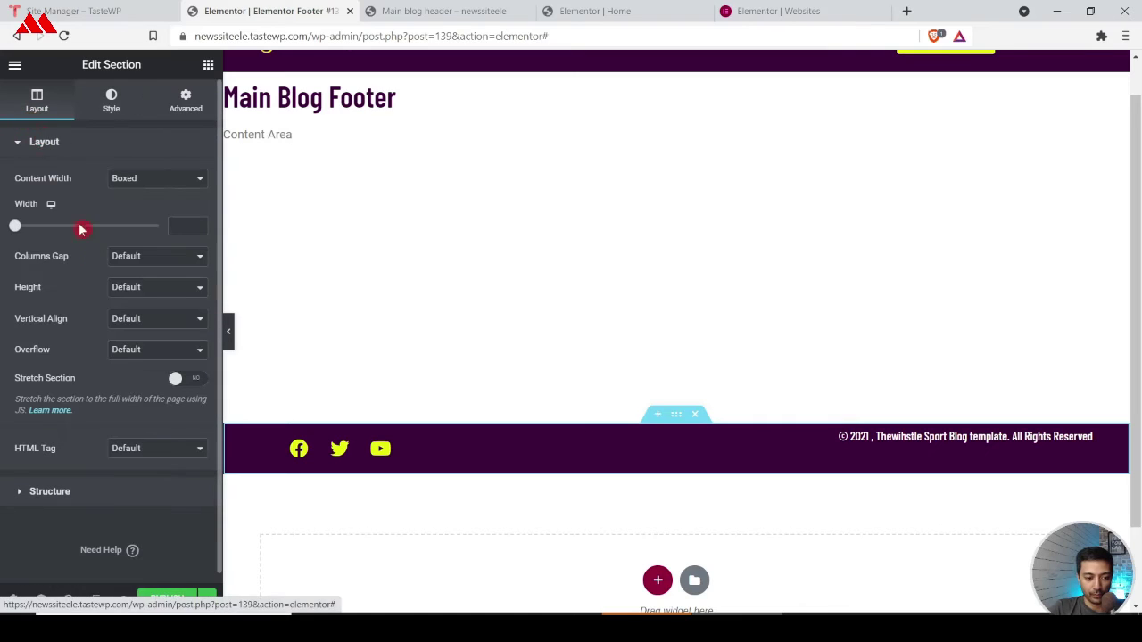
{"action": "left_click", "coordinate": [155, 323]}
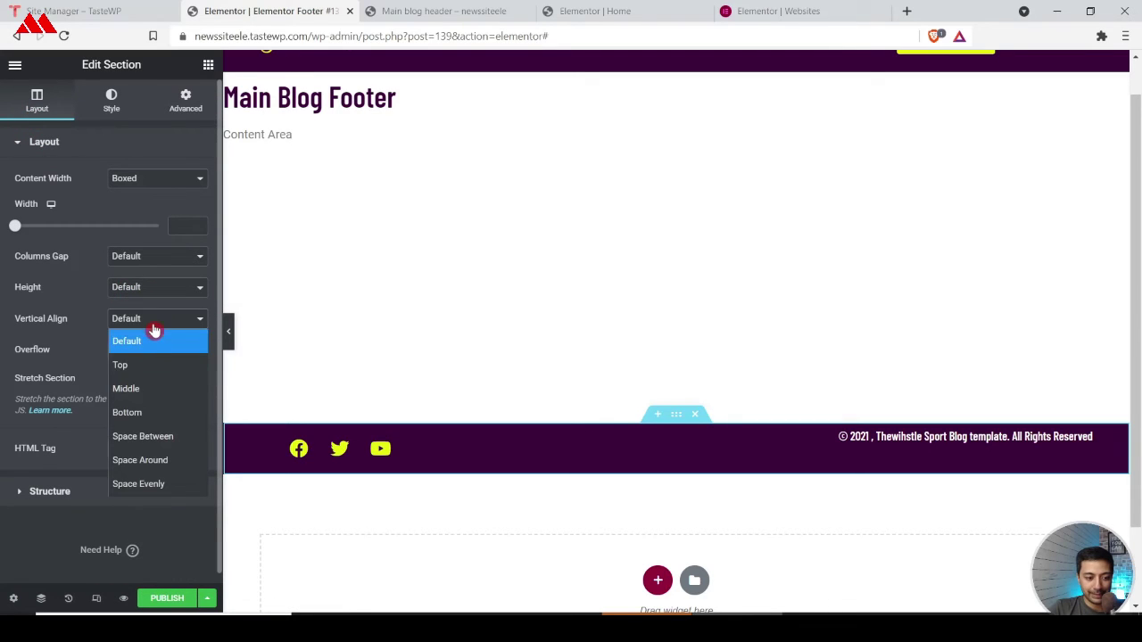
{"action": "left_click", "coordinate": [156, 388]}
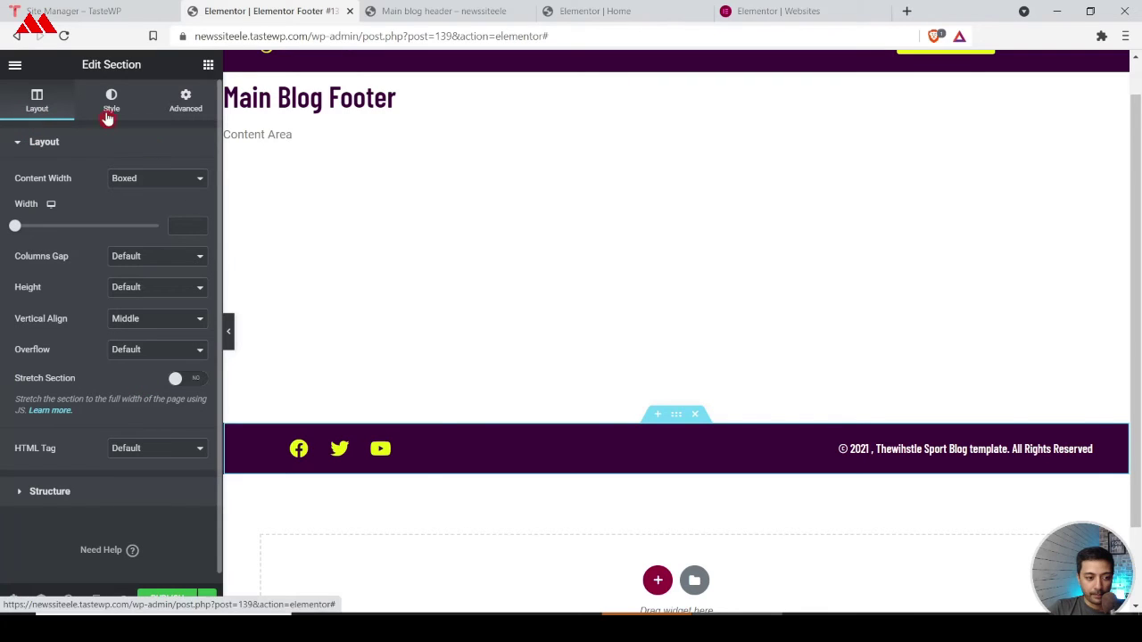
Step: Set the copyright heading's typography to Roboto, 11 px, with Normal weight
{"action": "left_click", "coordinate": [1015, 449]}
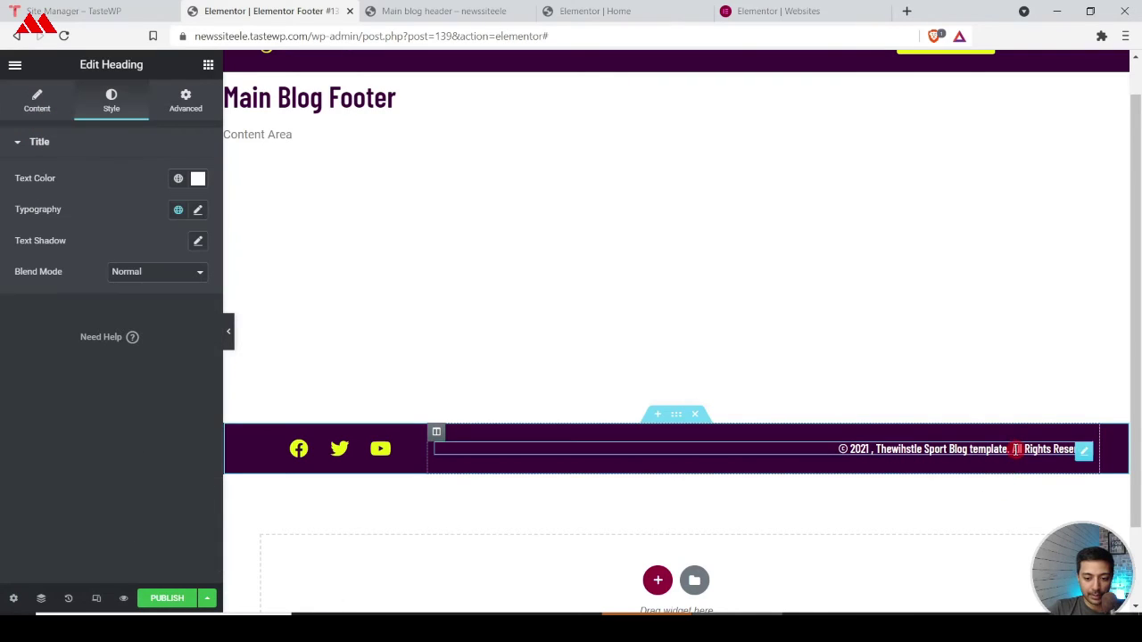
{"action": "left_click", "coordinate": [198, 212]}
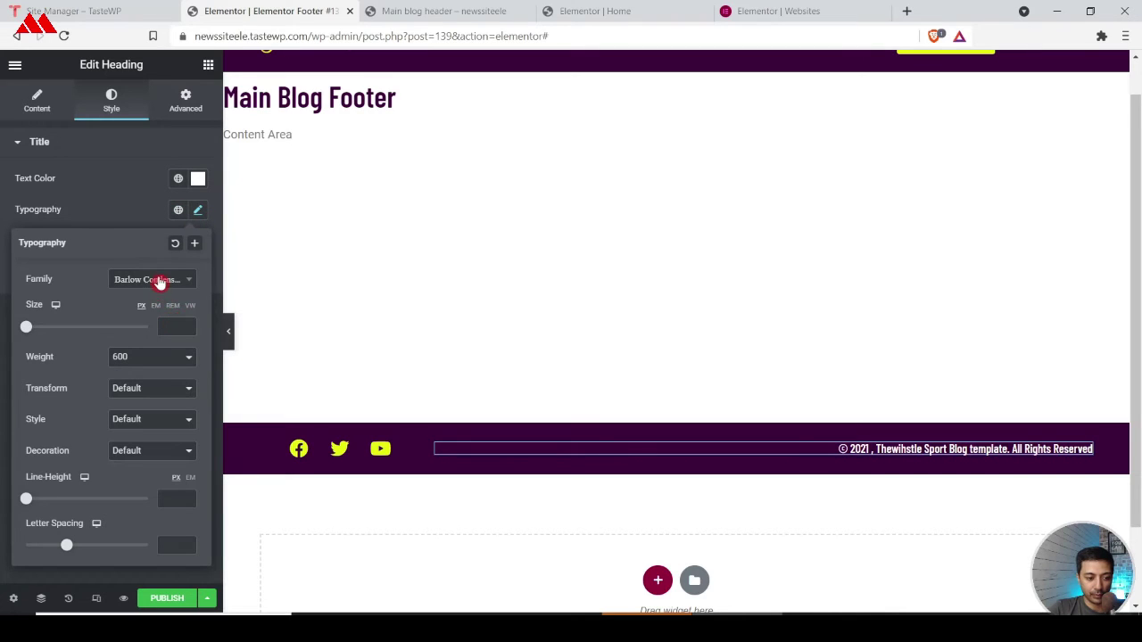
{"action": "left_click", "coordinate": [160, 282]}
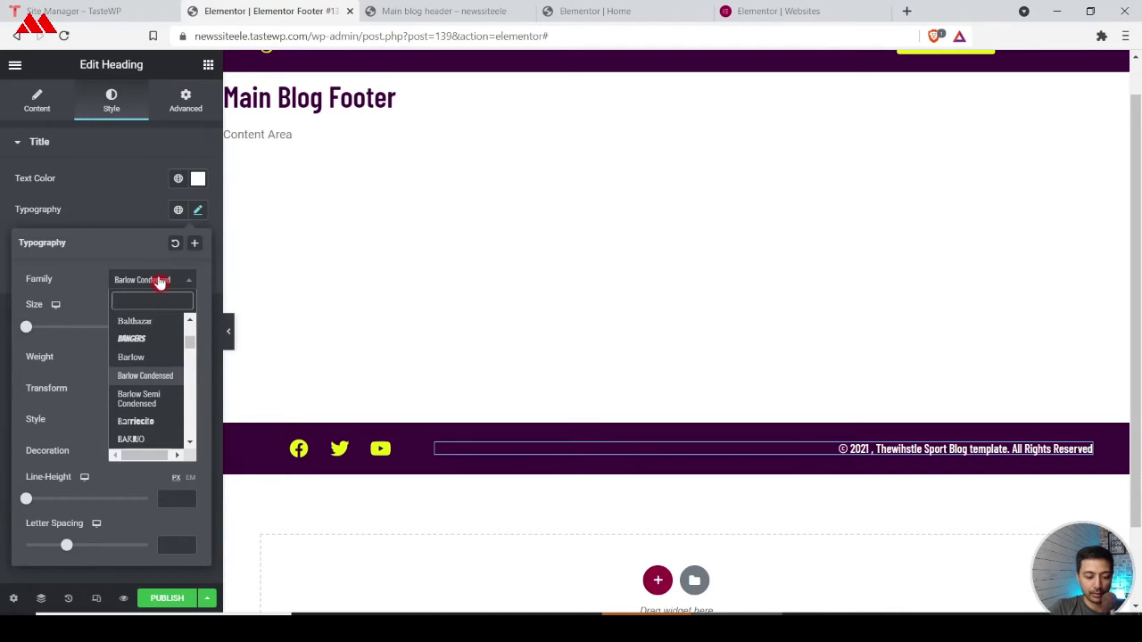
{"action": "type", "text": "robo"}
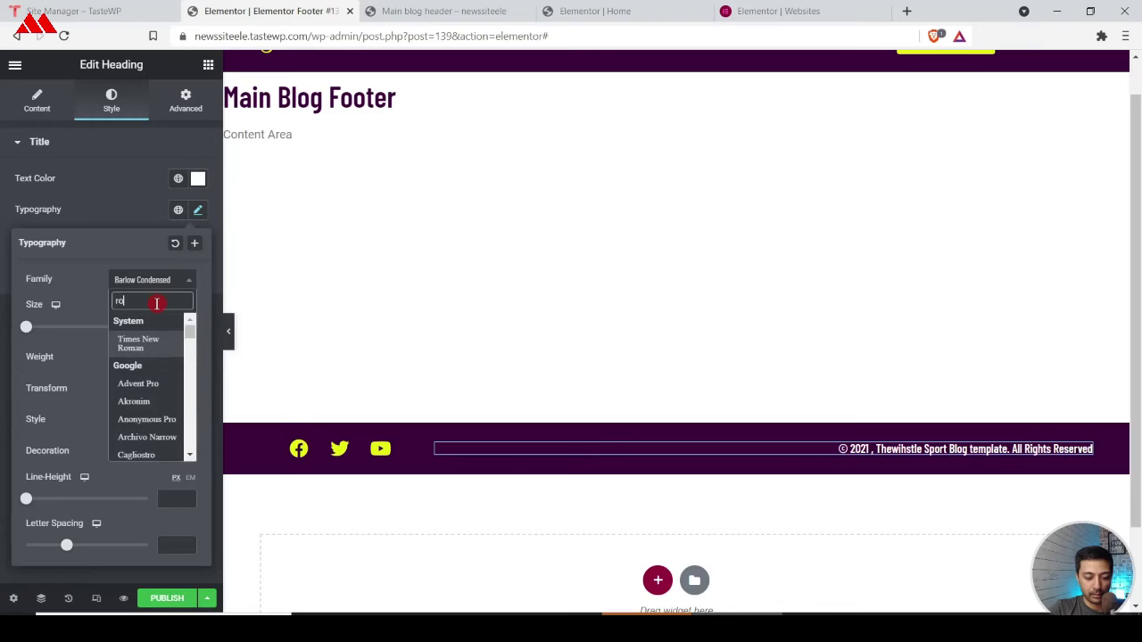
{"action": "left_click", "coordinate": [134, 339]}
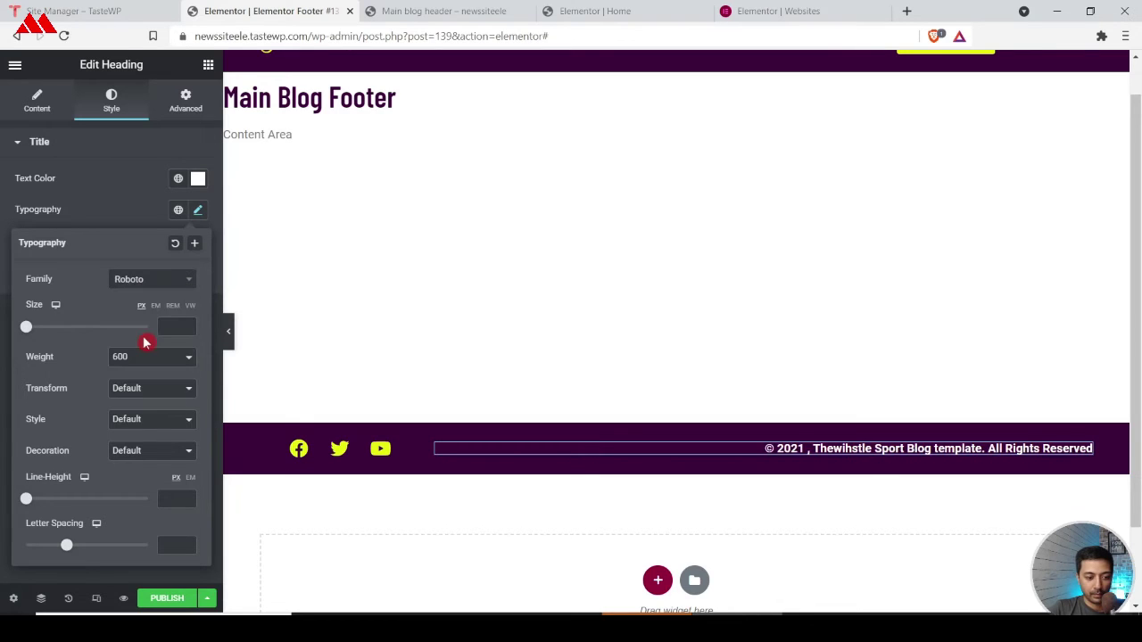
{"action": "type", "text": "11"}
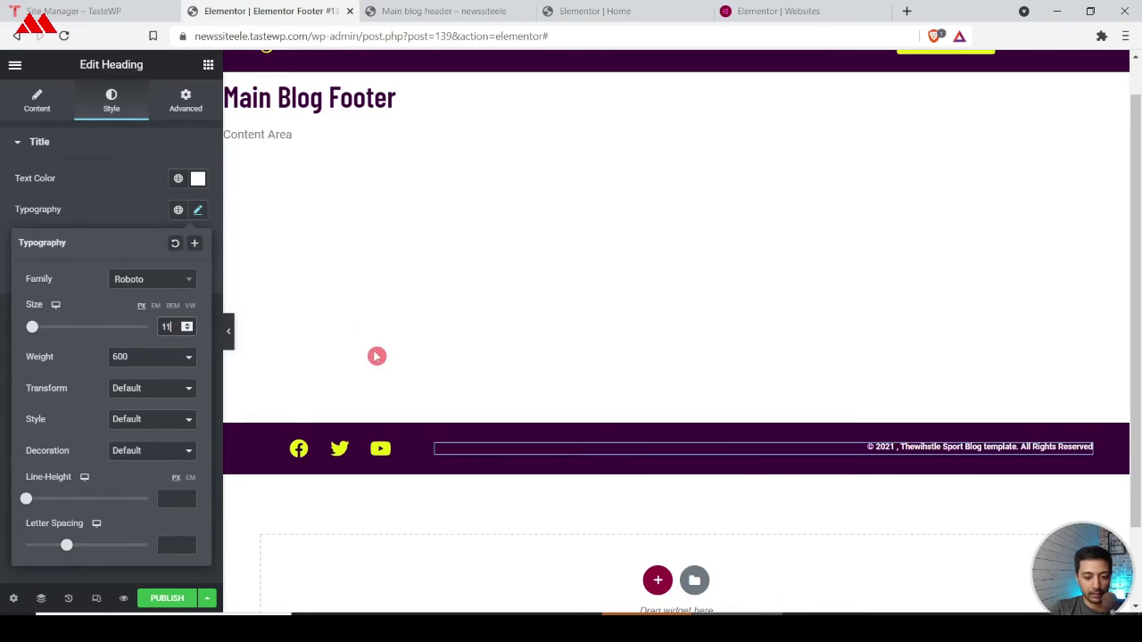
{"action": "left_click", "coordinate": [146, 369]}
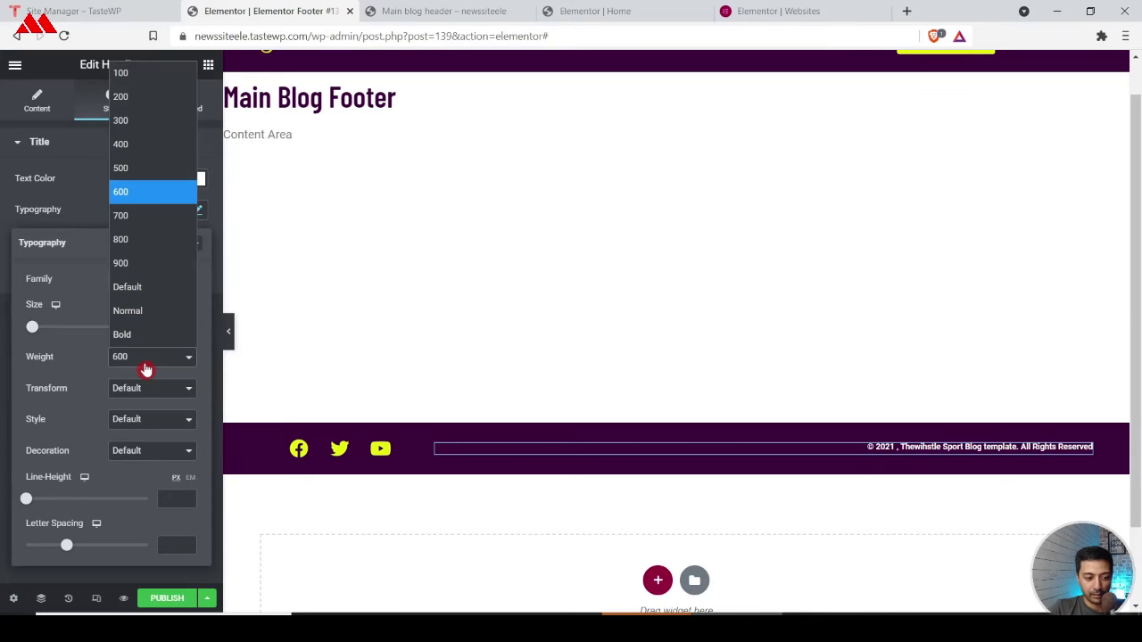
{"action": "left_click", "coordinate": [144, 318]}
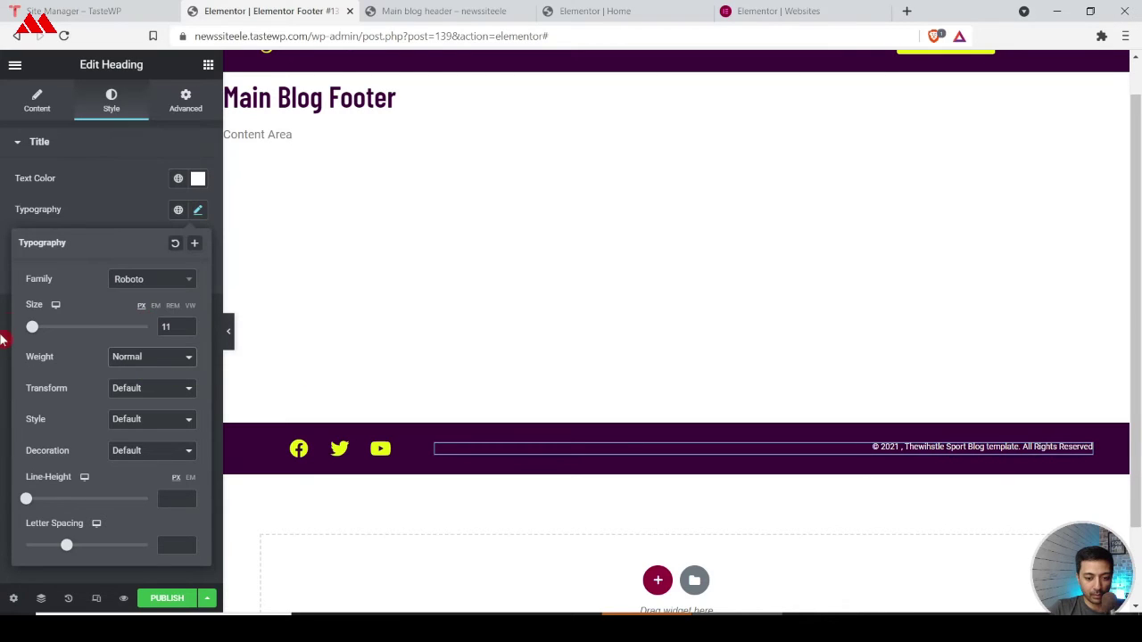
{"action": "left_click", "coordinate": [36, 100]}
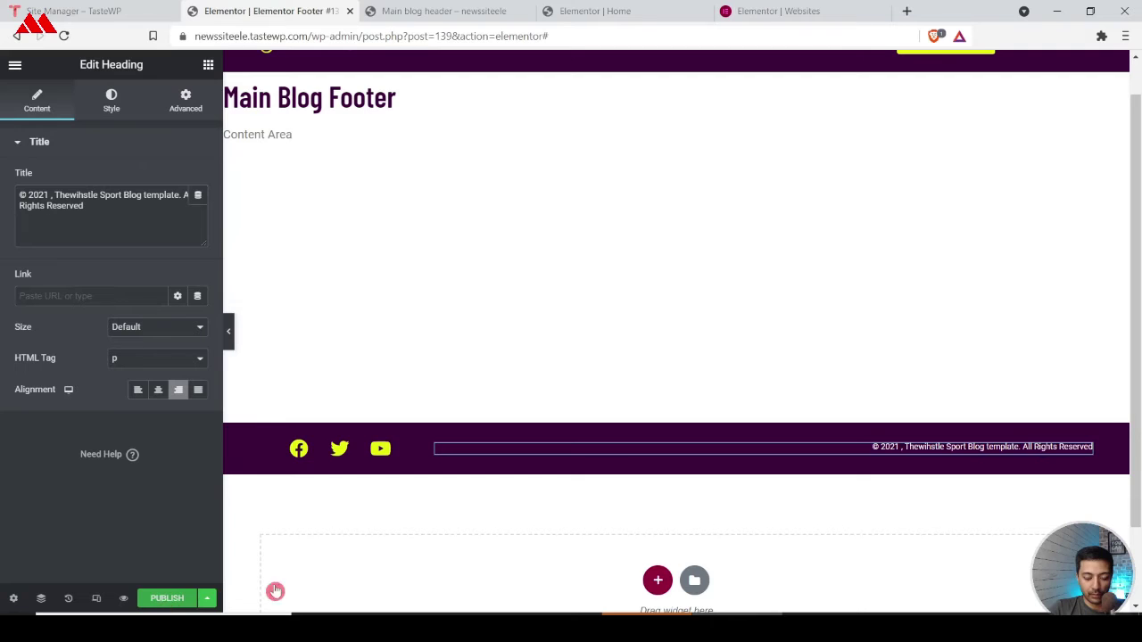
Step: Publish the footer template with a display condition that includes the Entire Site
{"action": "left_click", "coordinate": [167, 597]}
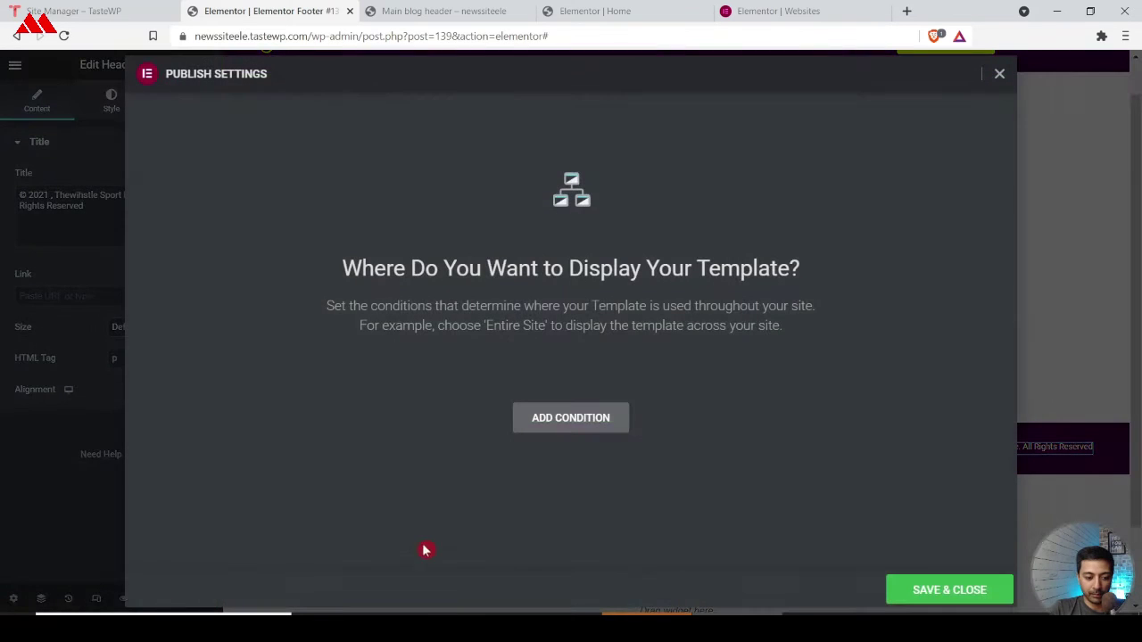
{"action": "left_click", "coordinate": [575, 426]}
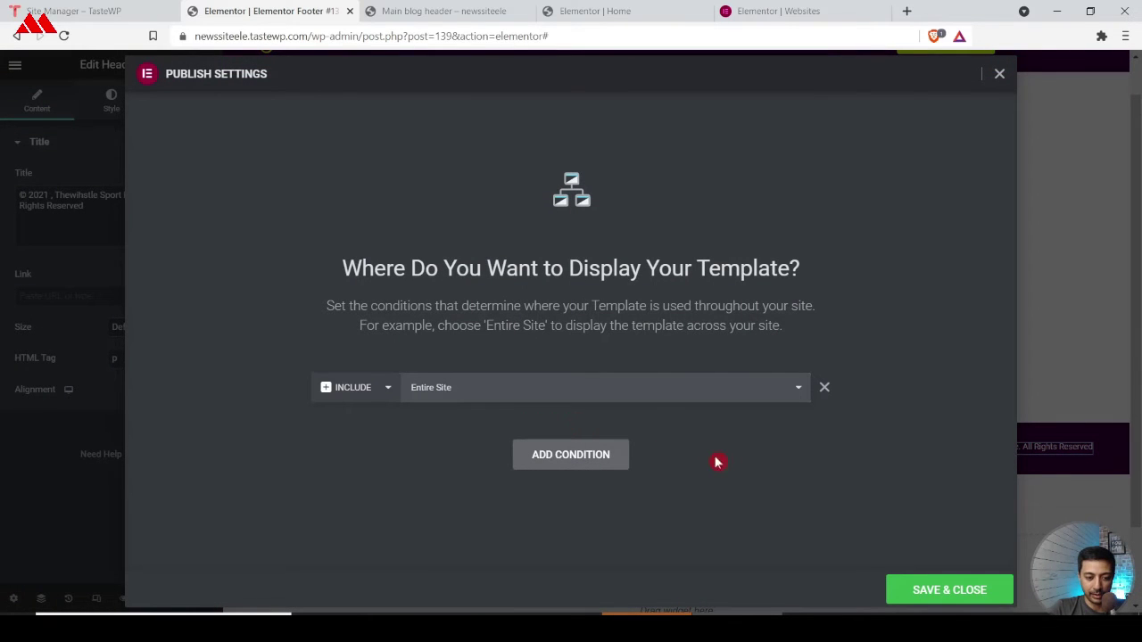
{"action": "left_click", "coordinate": [932, 602]}
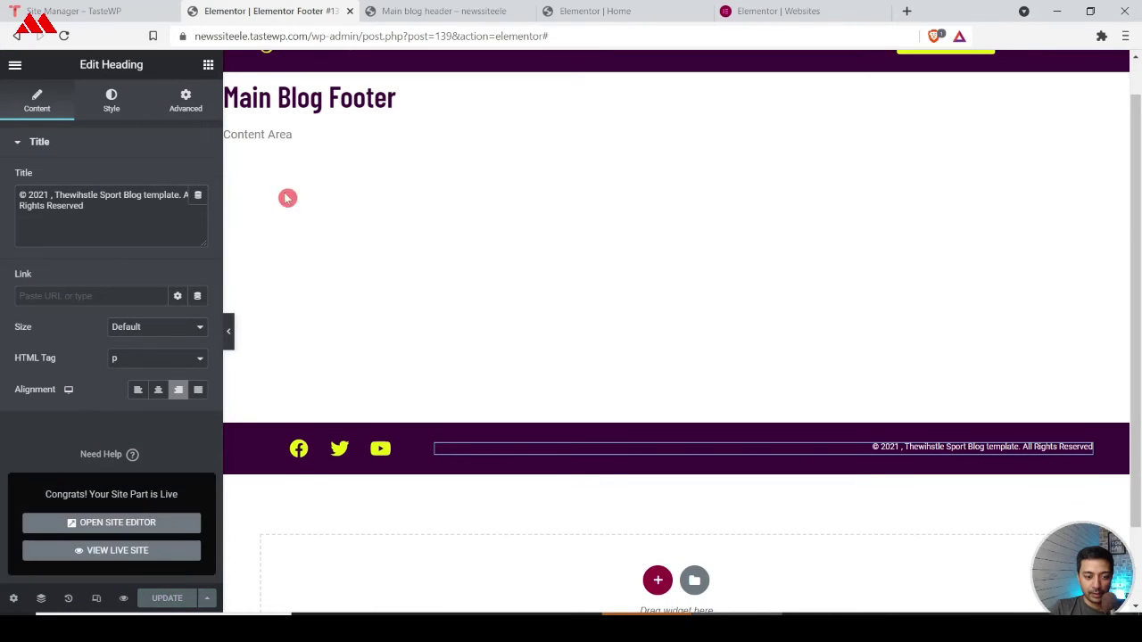
Step: Reload the live Main blog header page and compare its footer with the eleblog1 reference page
{"action": "left_click", "coordinate": [429, 9]}
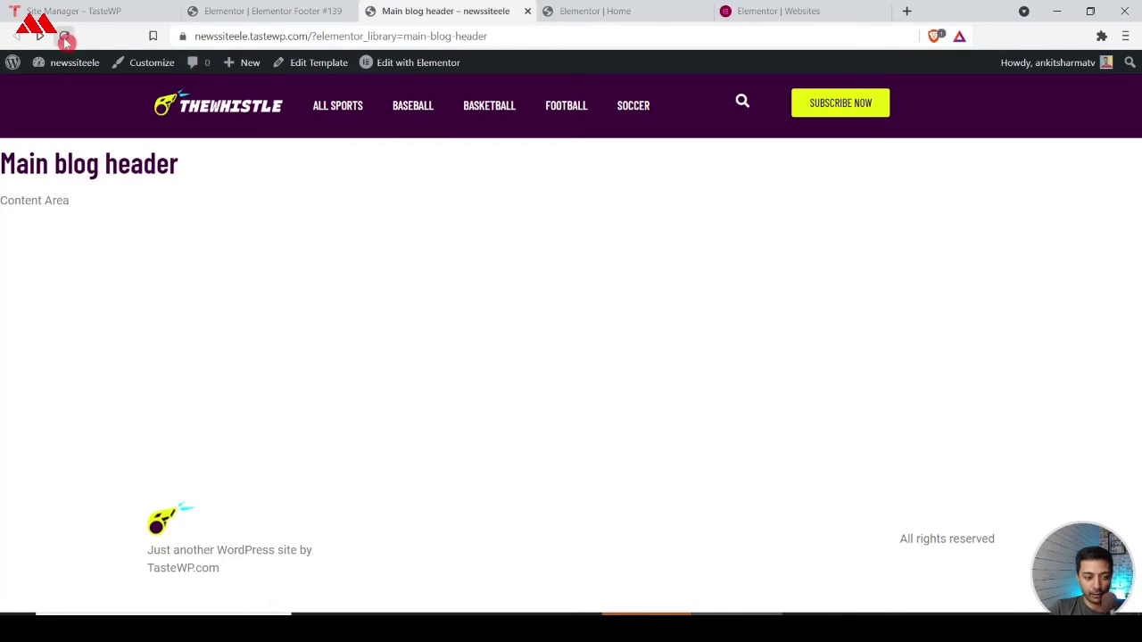
{"action": "left_click", "coordinate": [63, 36]}
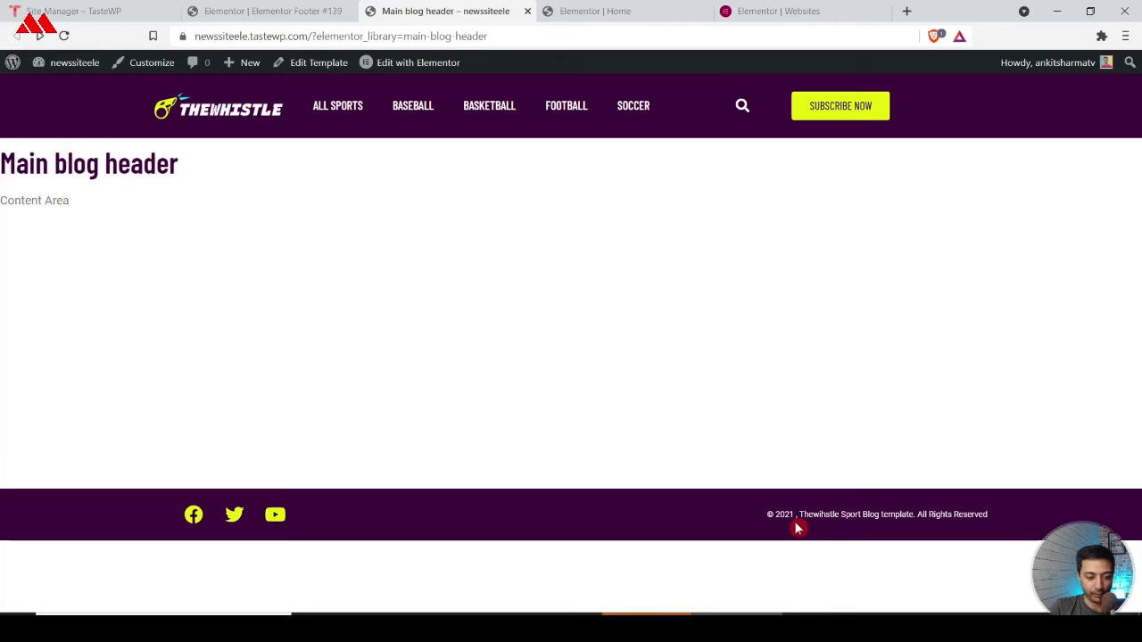
{"action": "left_click", "coordinate": [595, 10]}
{"action": "scroll", "coordinate": [553, 280], "scroll_direction": "up", "scroll_amount": 3}
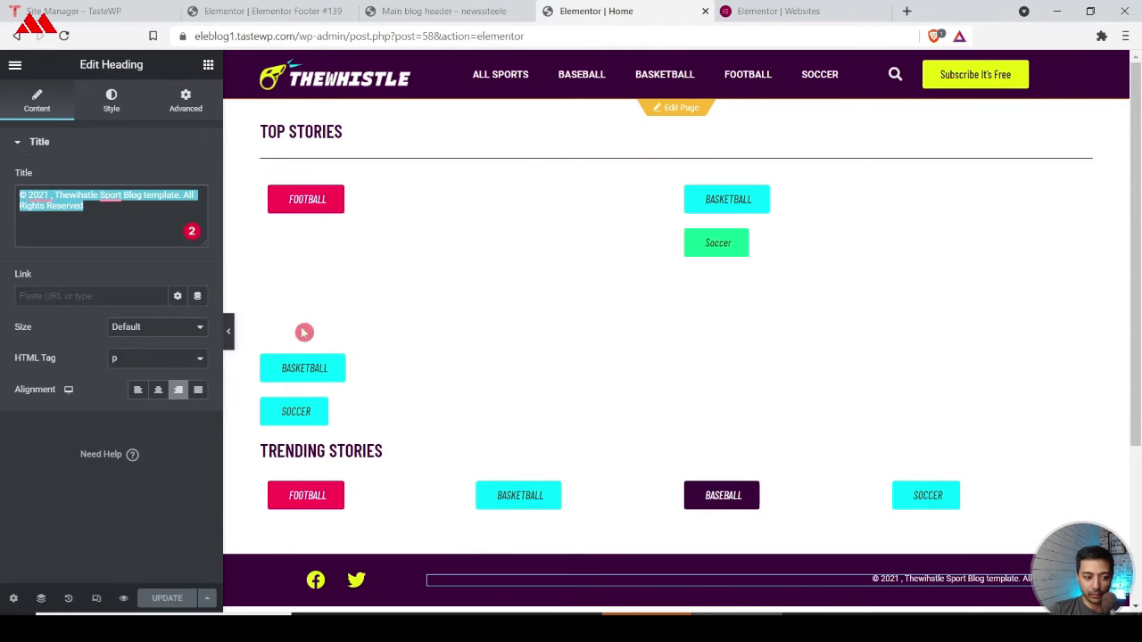
{"action": "left_click", "coordinate": [470, 9]}
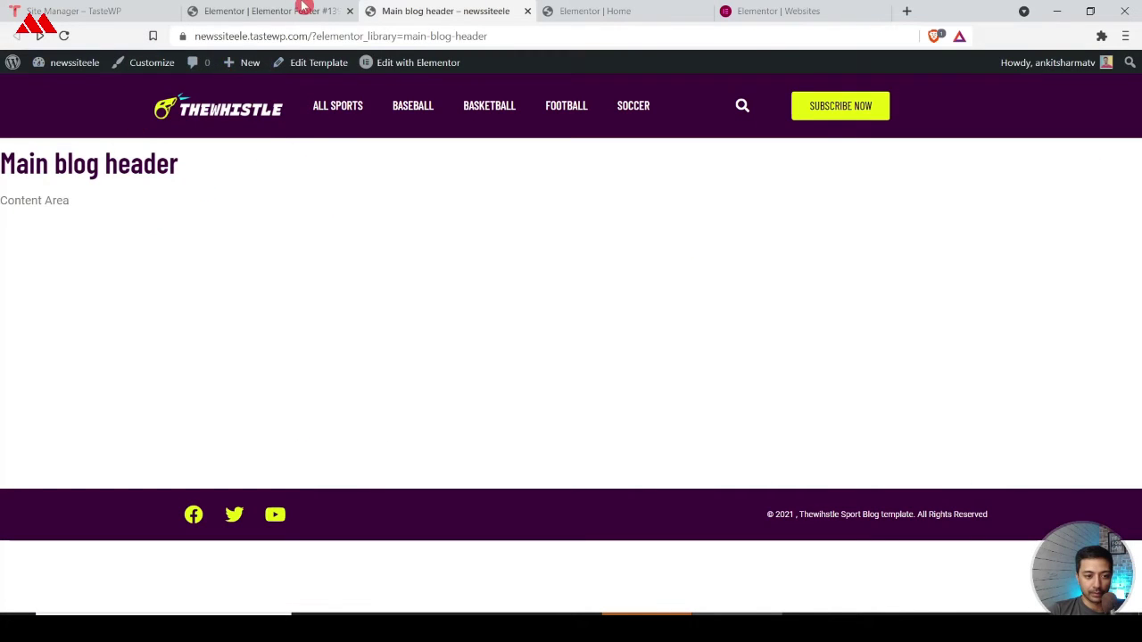
Step: Close the footer template editor and open the newssiteele.tastewp.com front page
{"action": "left_click", "coordinate": [304, 8]}
{"action": "key", "text": "ctrl+w"}
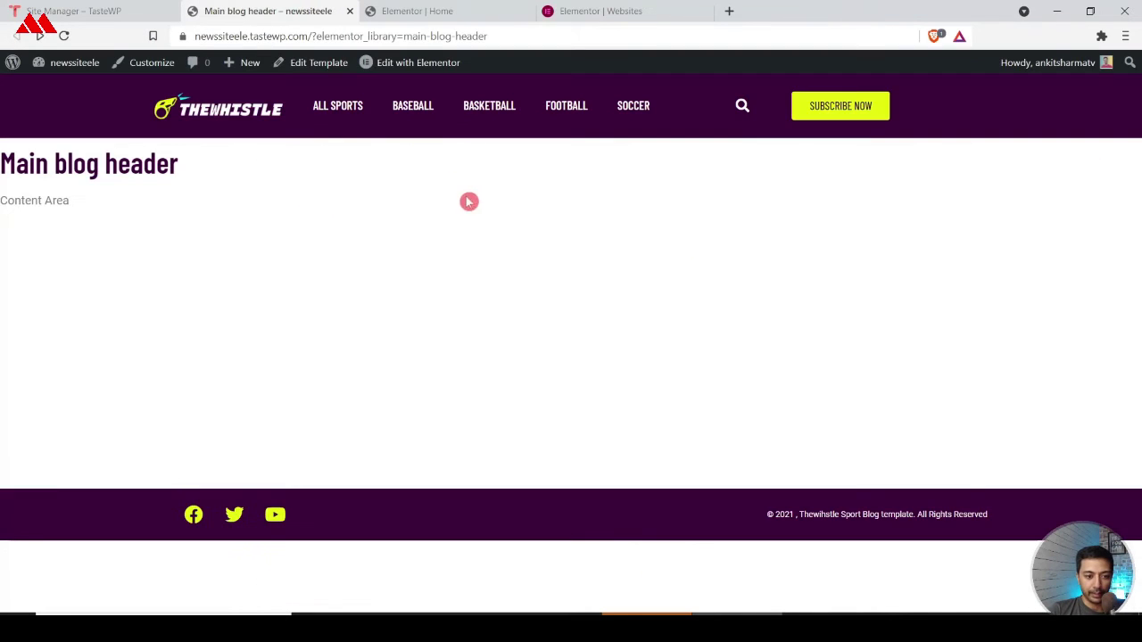
{"action": "left_click_drag", "start_coordinate": [313, 36], "coordinate": [505, 35]}
{"action": "key", "text": "BackSpace"}
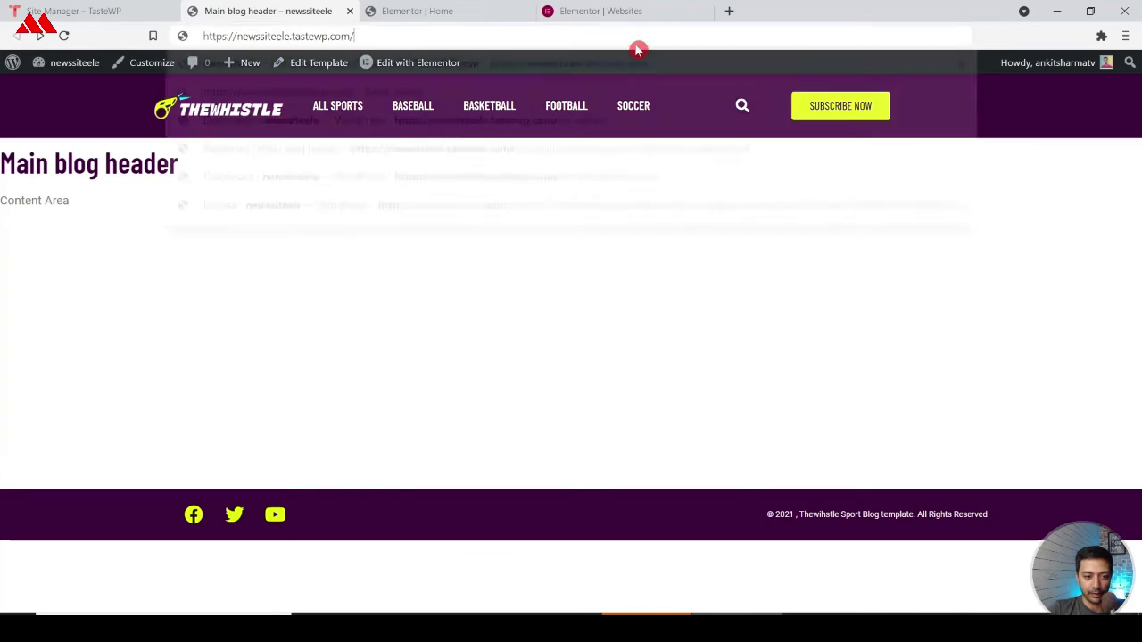
{"action": "key", "text": "Return"}
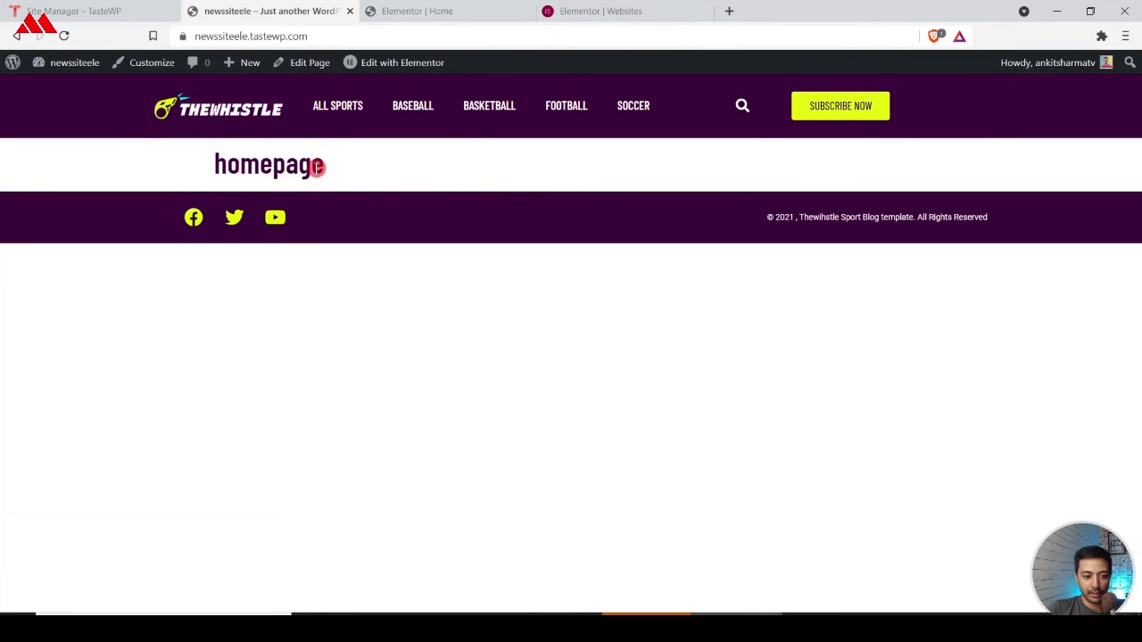
Step: Open the homepage for editing in Elementor and hide its page title
{"action": "left_click", "coordinate": [313, 62]}
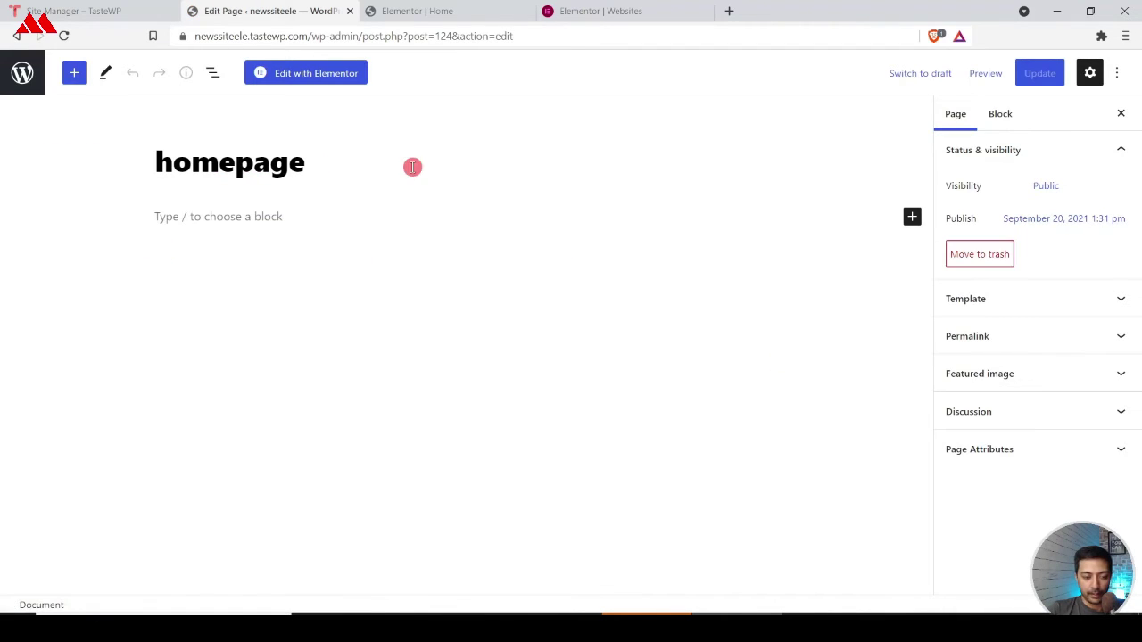
{"action": "left_click", "coordinate": [294, 75]}
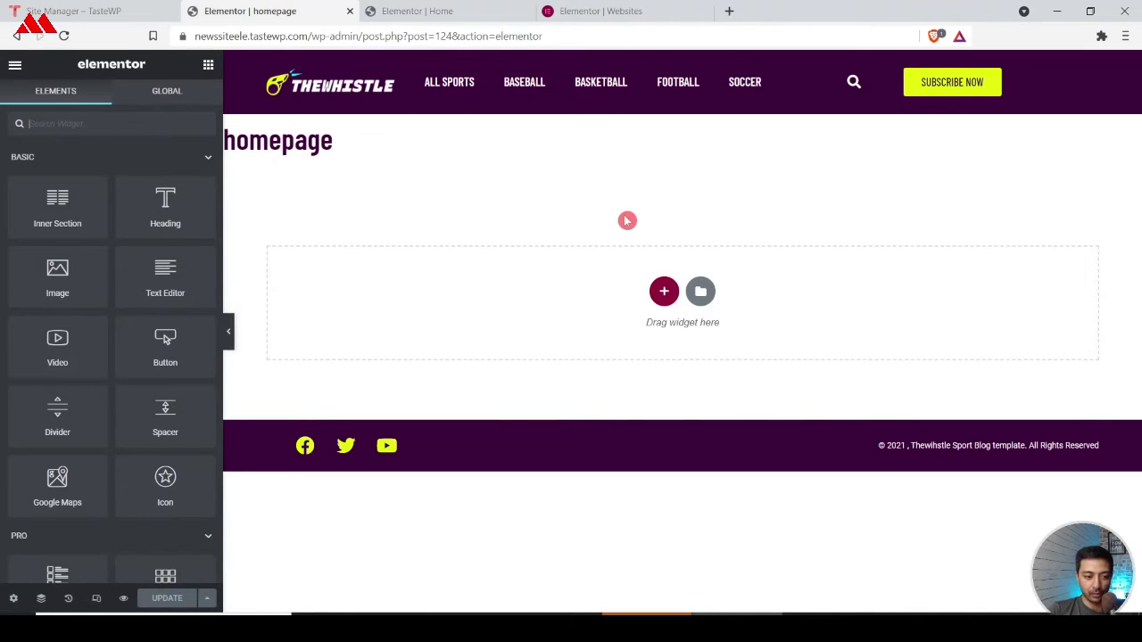
{"action": "left_click", "coordinate": [12, 600]}
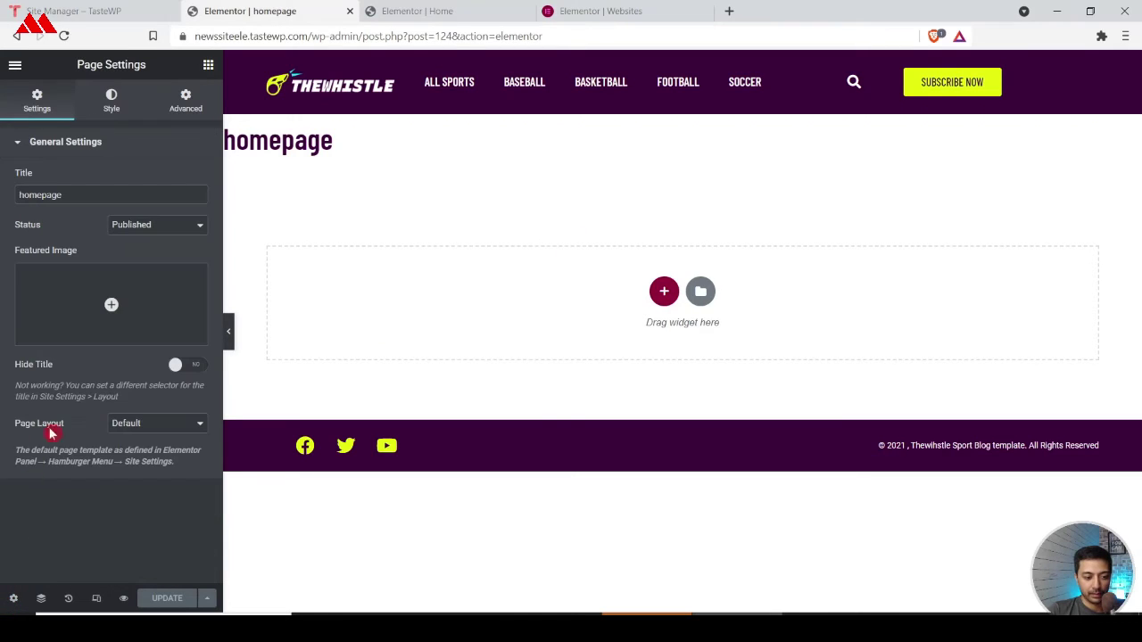
{"action": "left_click", "coordinate": [186, 366]}
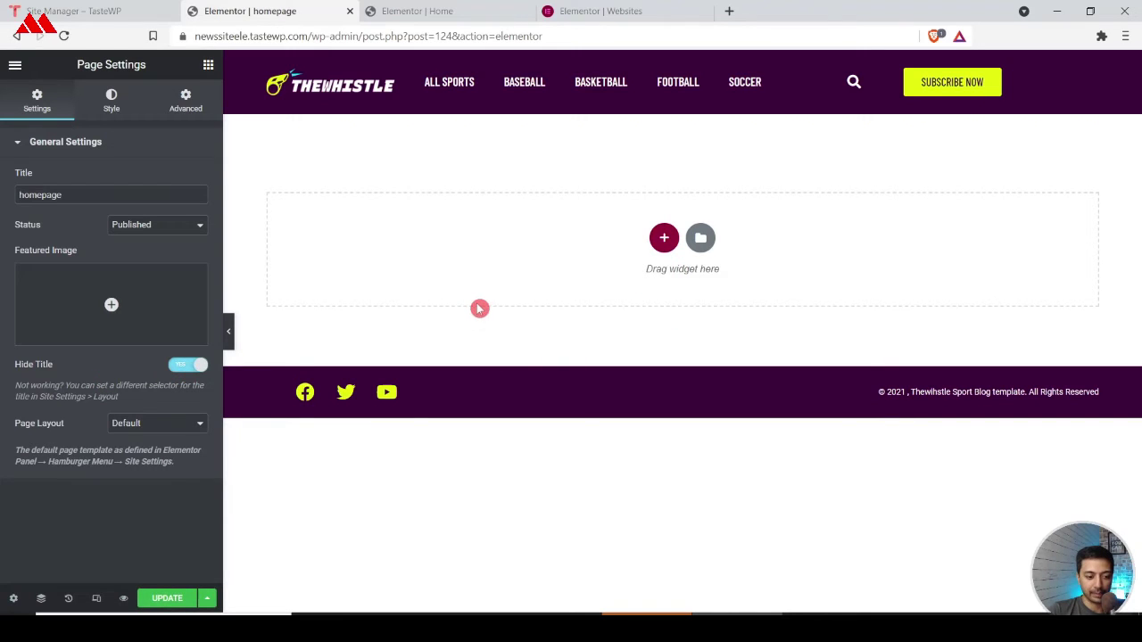
Step: Add a single-column section to the homepage and place a Heading widget in it, following the eleblog1 layout
{"action": "left_click", "coordinate": [437, 10]}
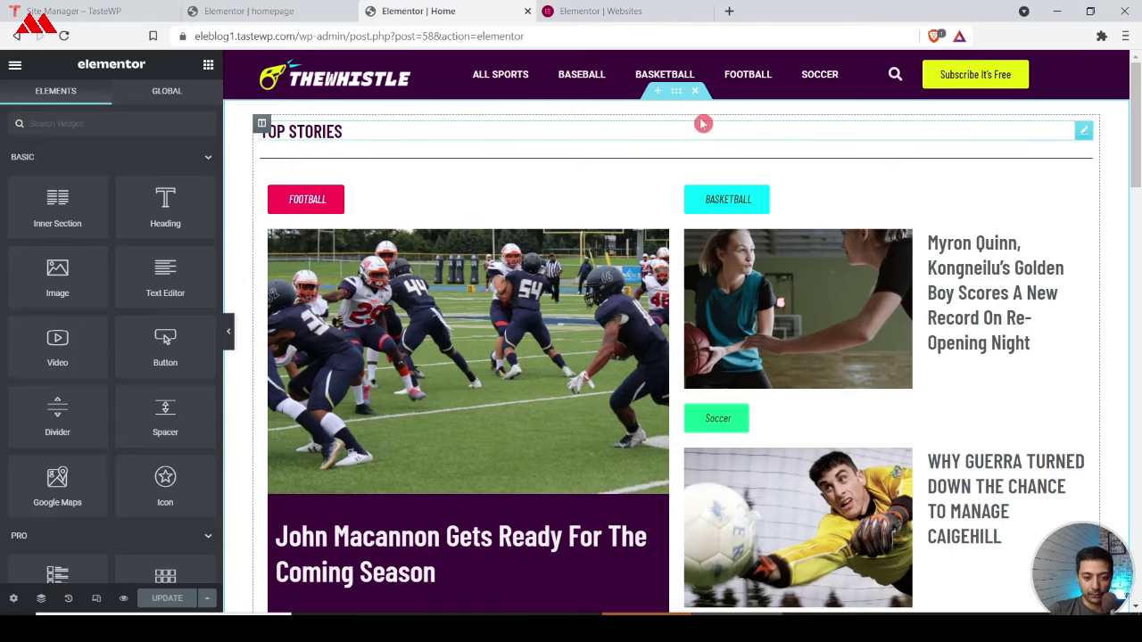
{"action": "left_click", "coordinate": [252, 11]}
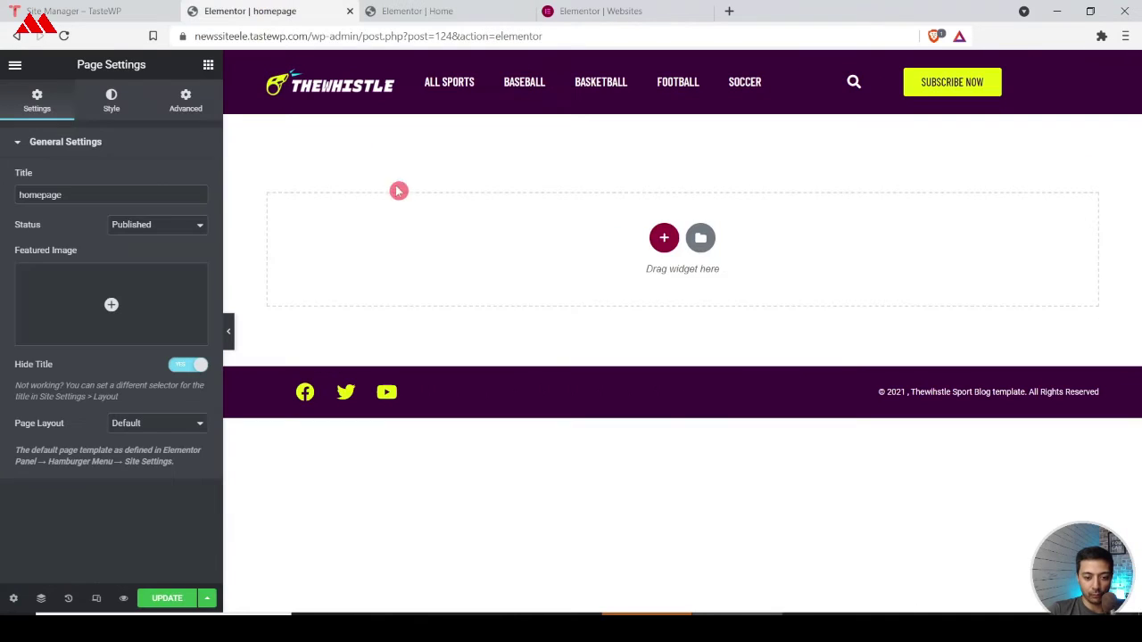
{"action": "left_click", "coordinate": [662, 239]}
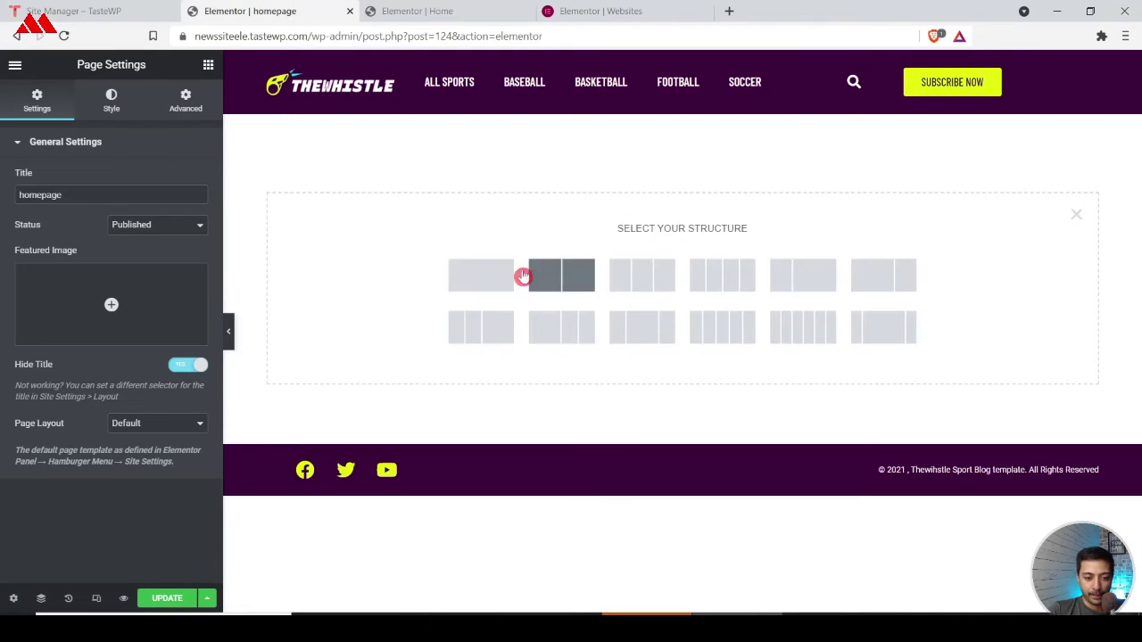
{"action": "left_click", "coordinate": [493, 275]}
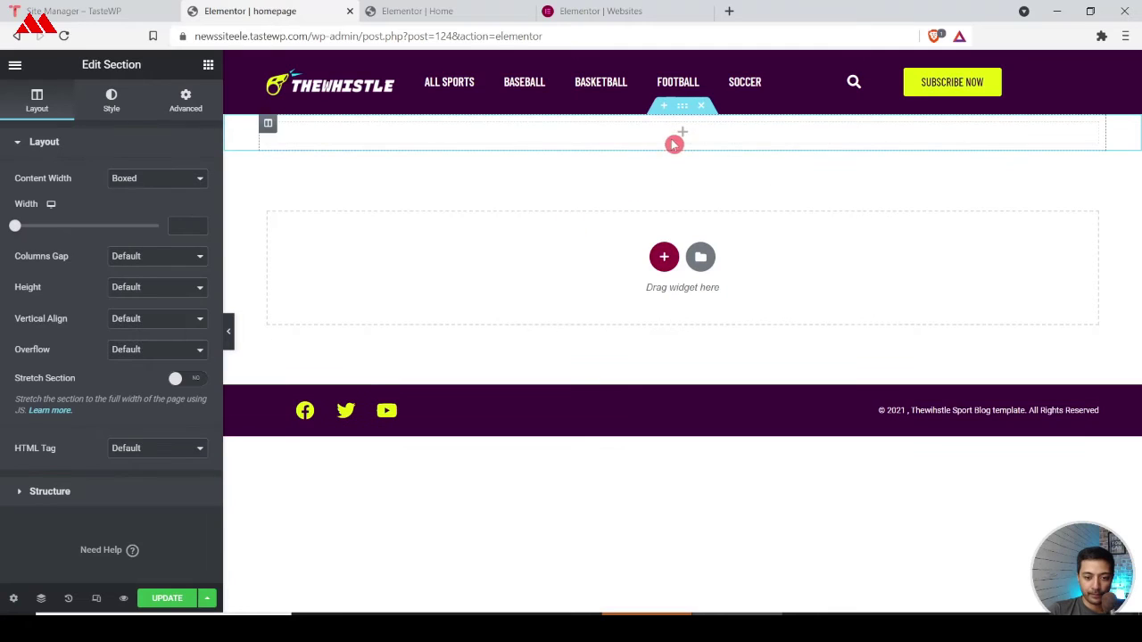
{"action": "left_click", "coordinate": [208, 65]}
{"action": "left_click_drag", "start_coordinate": [163, 194], "coordinate": [395, 136]}
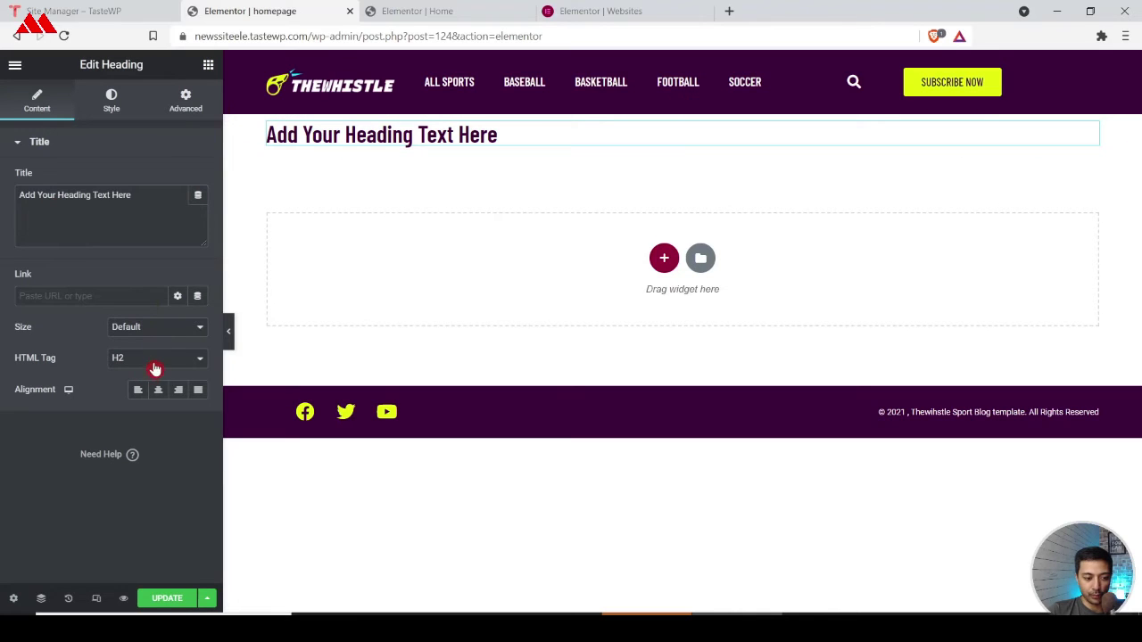
Step: Set the new heading's HTML tag to H3
{"action": "left_click", "coordinate": [159, 365]}
{"action": "left_click", "coordinate": [139, 429]}
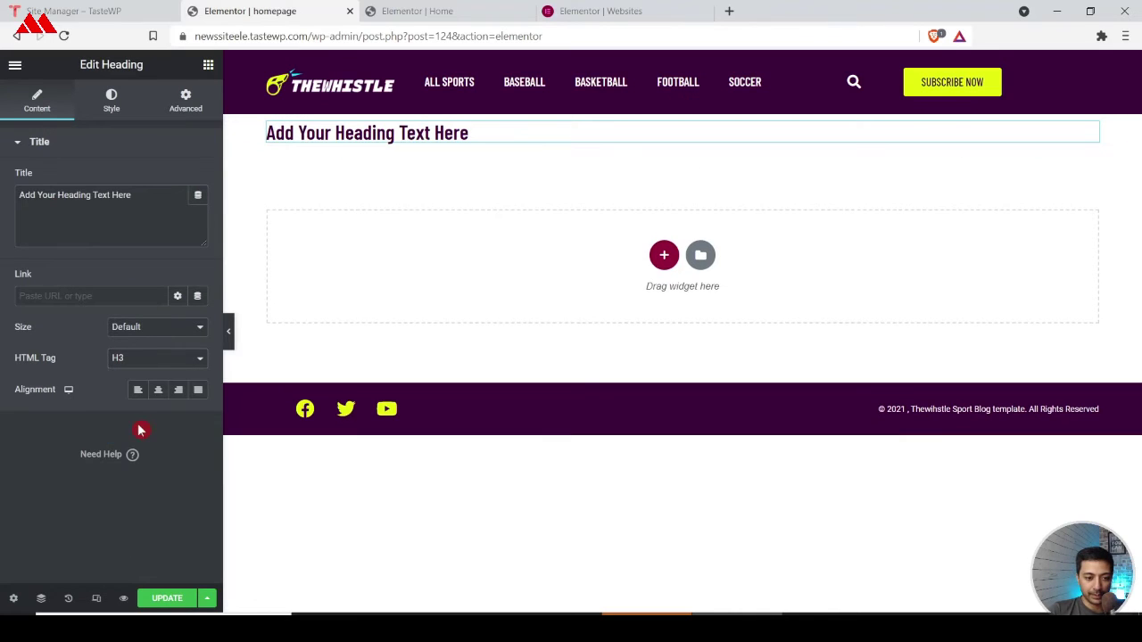
{"action": "left_click", "coordinate": [139, 195]}
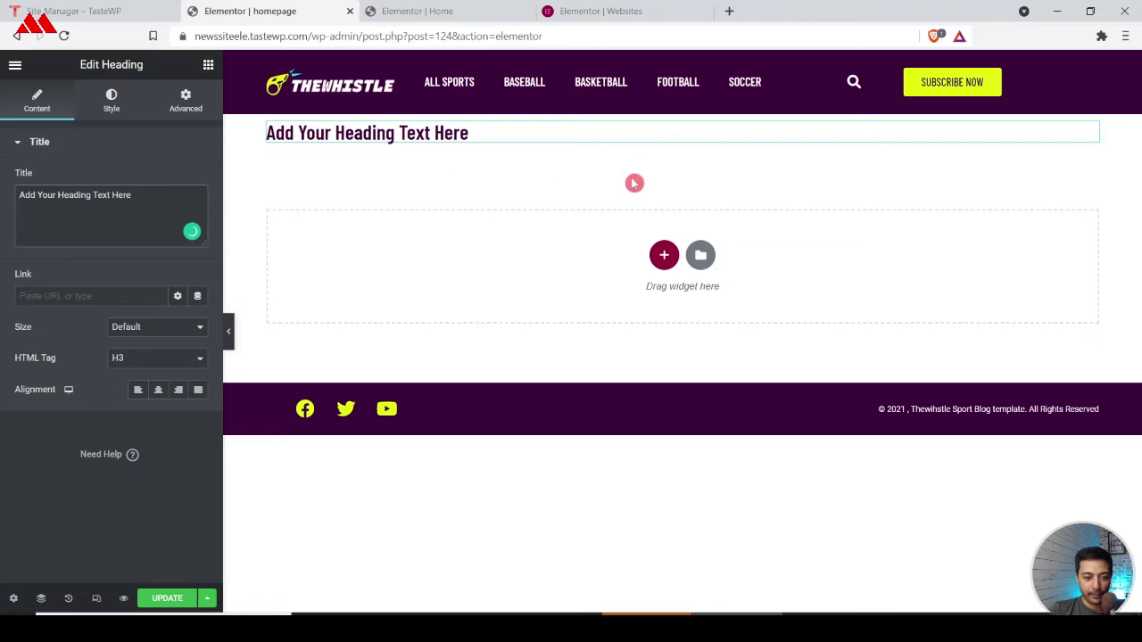
Step: Unlink the heading section's padding values and set the top and bottom padding to 50 px each
{"action": "left_click", "coordinate": [684, 111]}
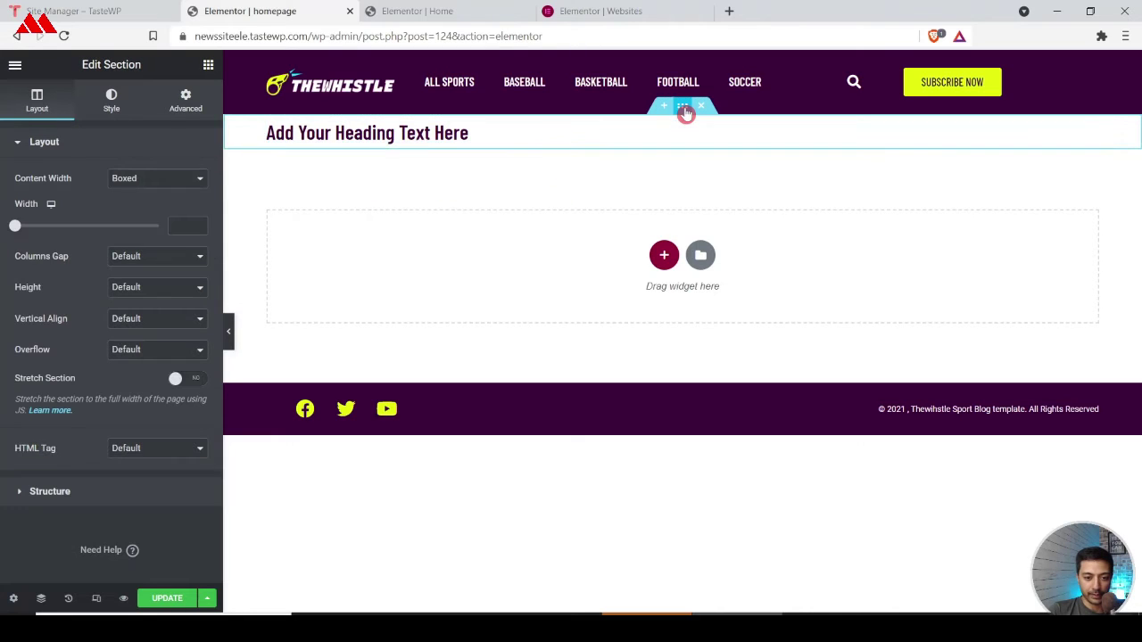
{"action": "left_click", "coordinate": [186, 113]}
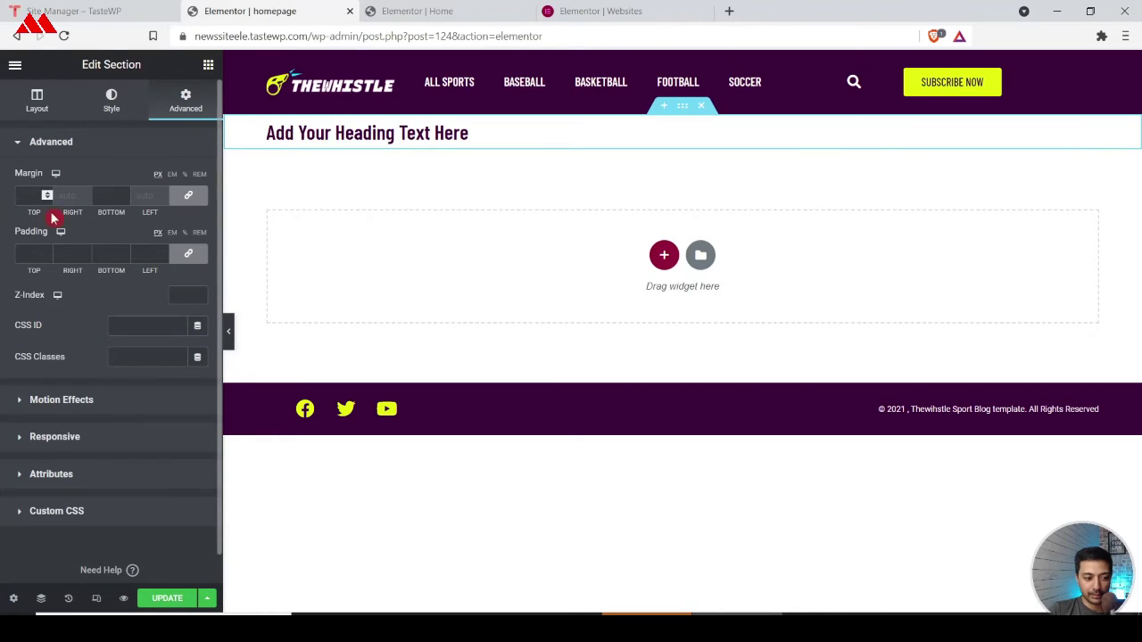
{"action": "left_click", "coordinate": [185, 257]}
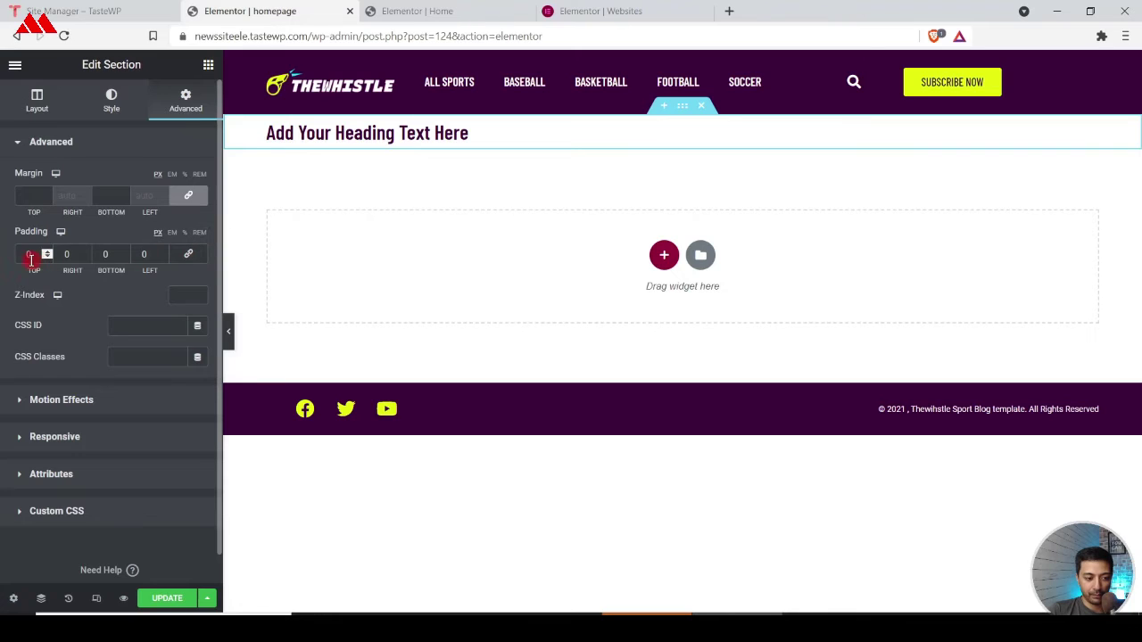
{"action": "type", "text": "40"}
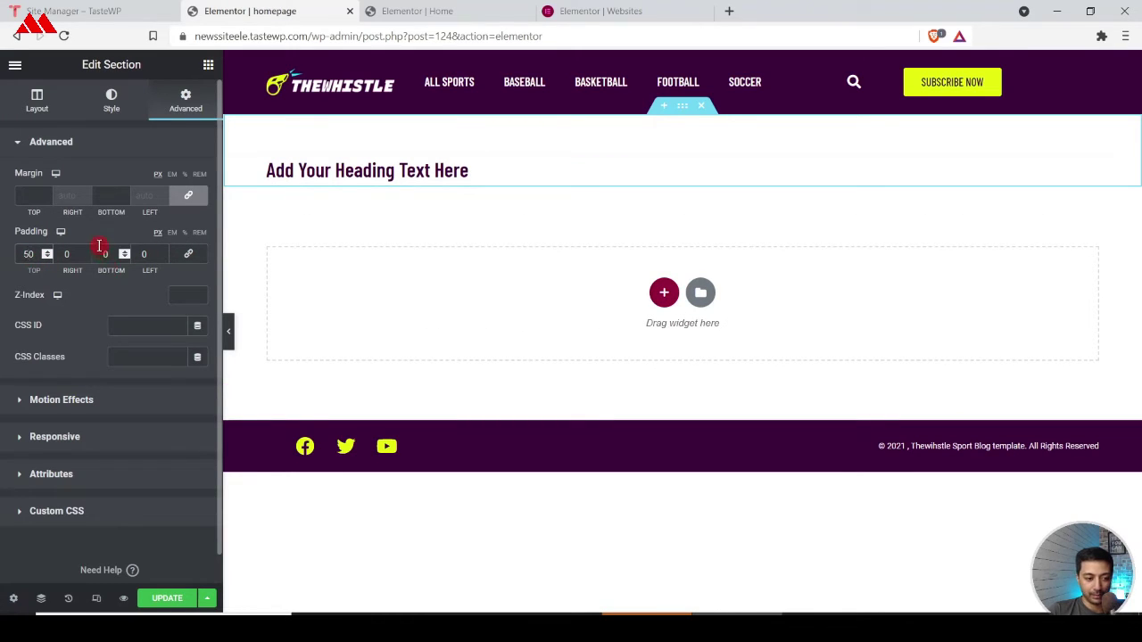
{"action": "type", "text": "50"}
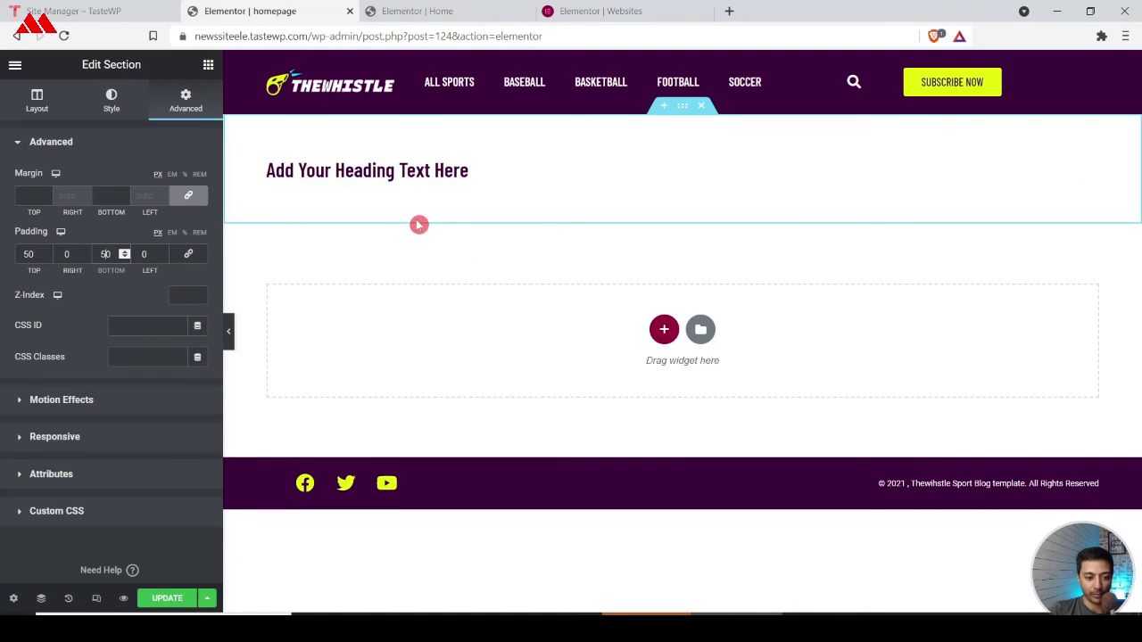
Step: Change the heading's title to "Top Stories", matching the eleblog1 home page
{"action": "left_click", "coordinate": [211, 70]}
{"action": "left_click", "coordinate": [289, 168]}
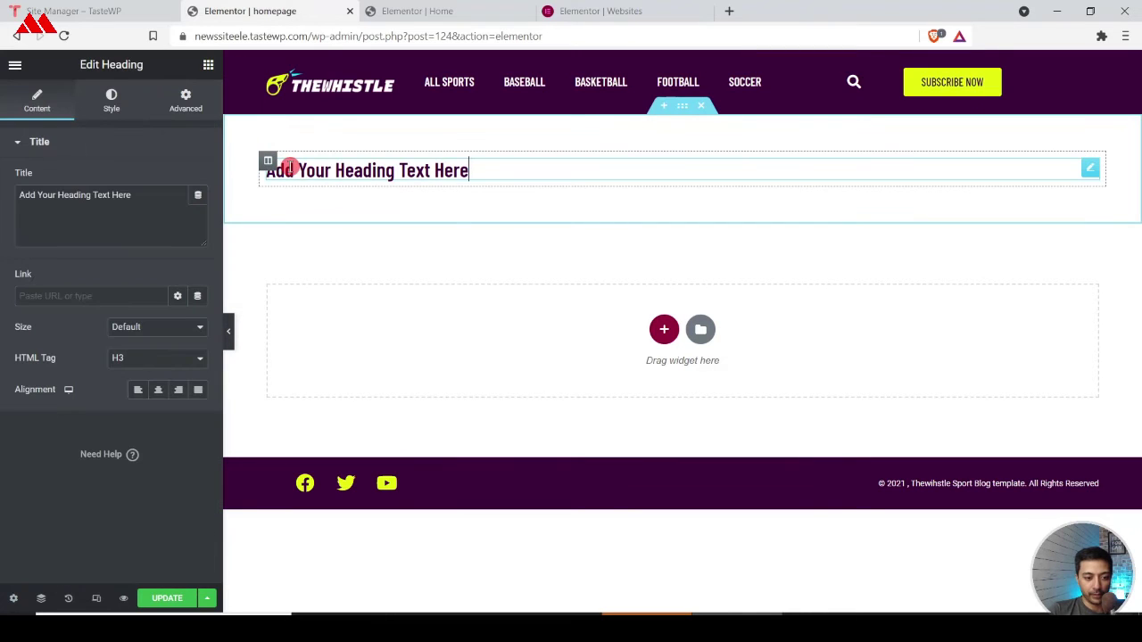
{"action": "left_click", "coordinate": [417, 11]}
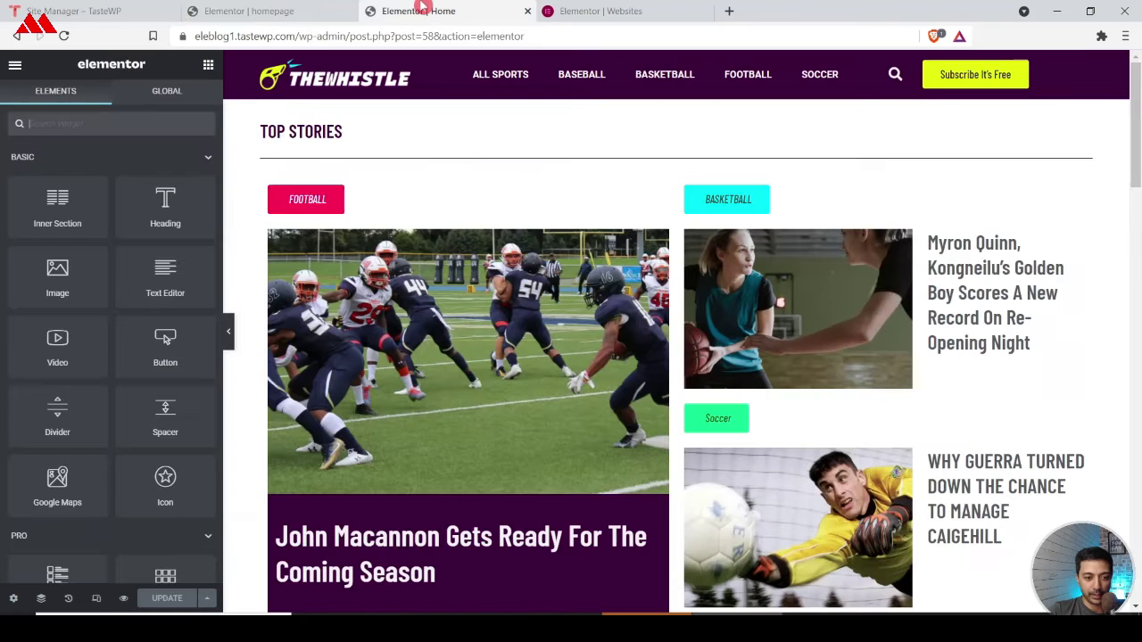
{"action": "left_click", "coordinate": [299, 11]}
{"action": "triple_click", "coordinate": [128, 218]}
{"action": "type", "text": "Top Stories"}
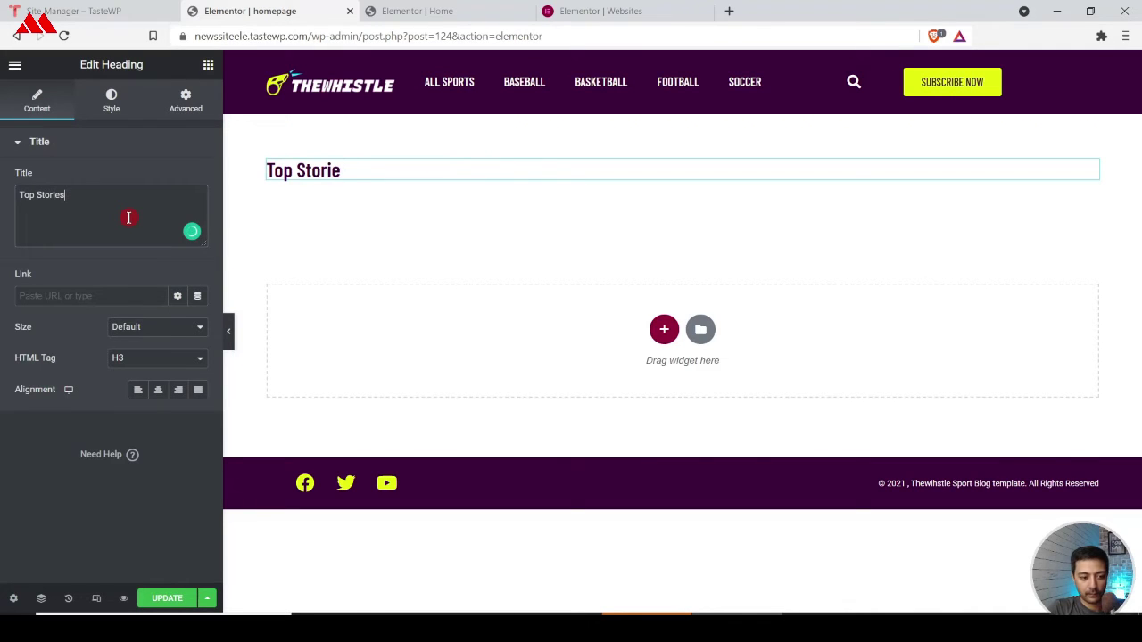
Step: Check the reference Home page and set the Top Stories heading's text transform to Uppercase
{"action": "left_click", "coordinate": [410, 10]}
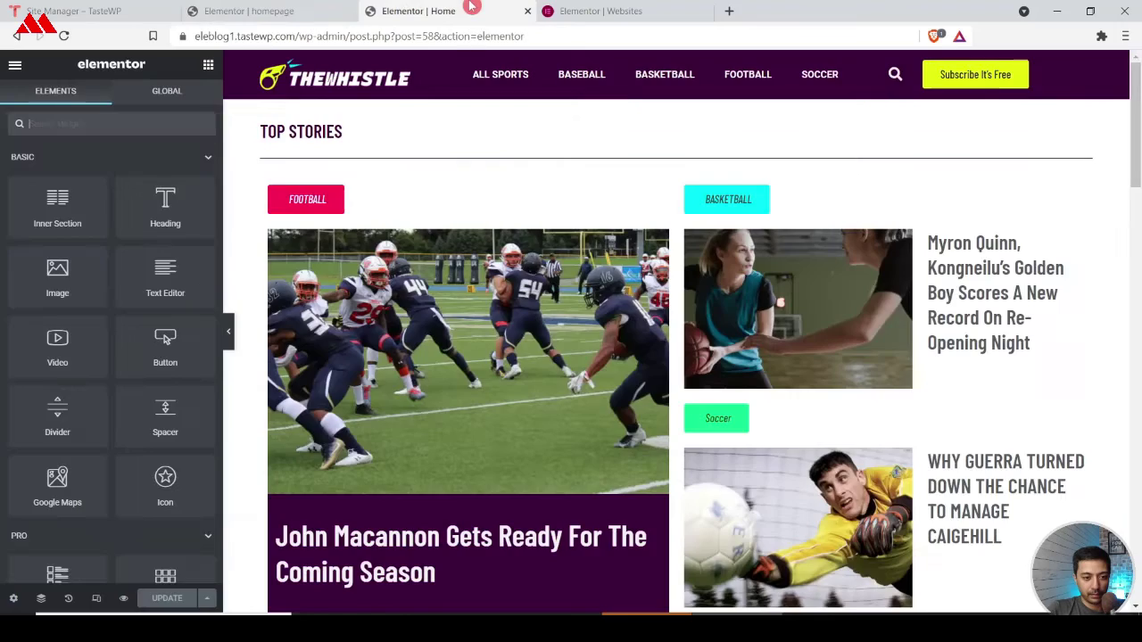
{"action": "left_click", "coordinate": [230, 6]}
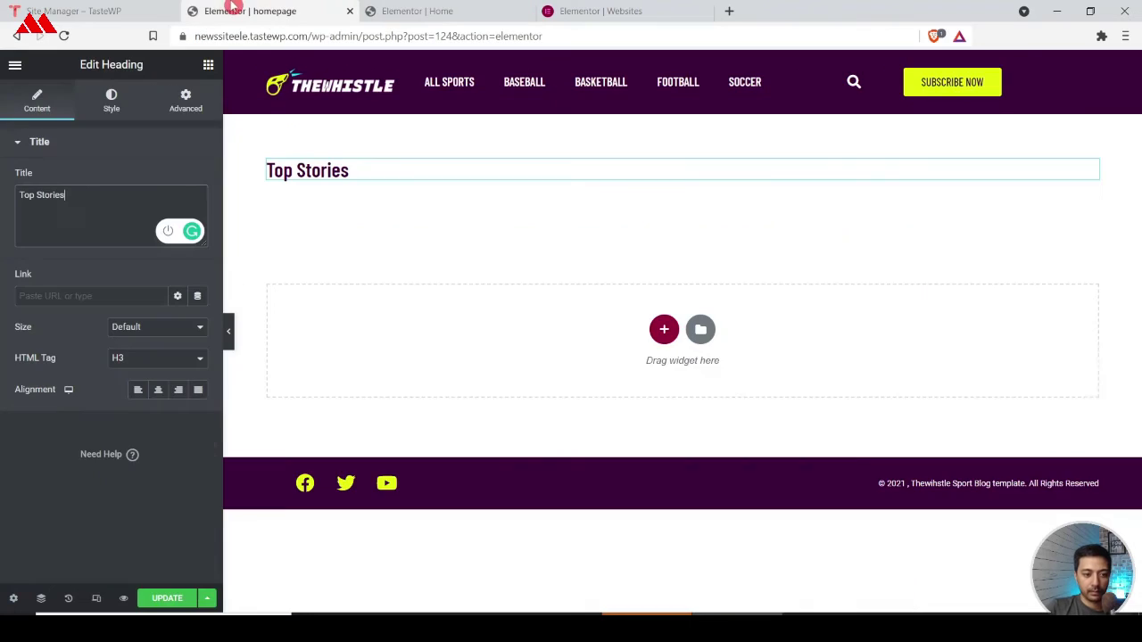
{"action": "left_click", "coordinate": [119, 102]}
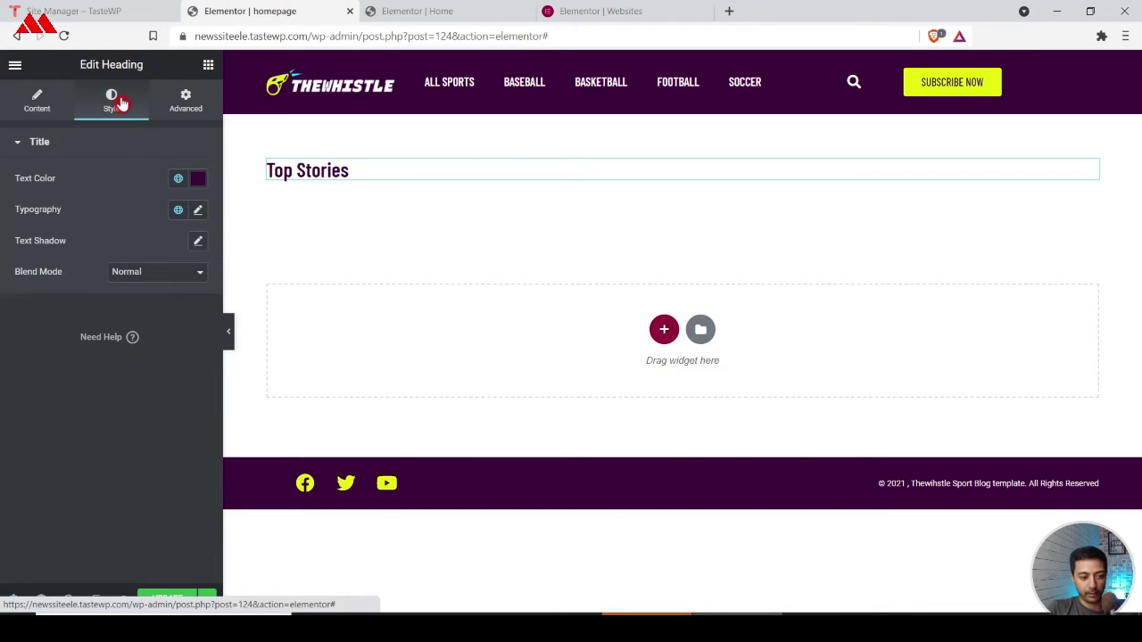
{"action": "left_click", "coordinate": [198, 213]}
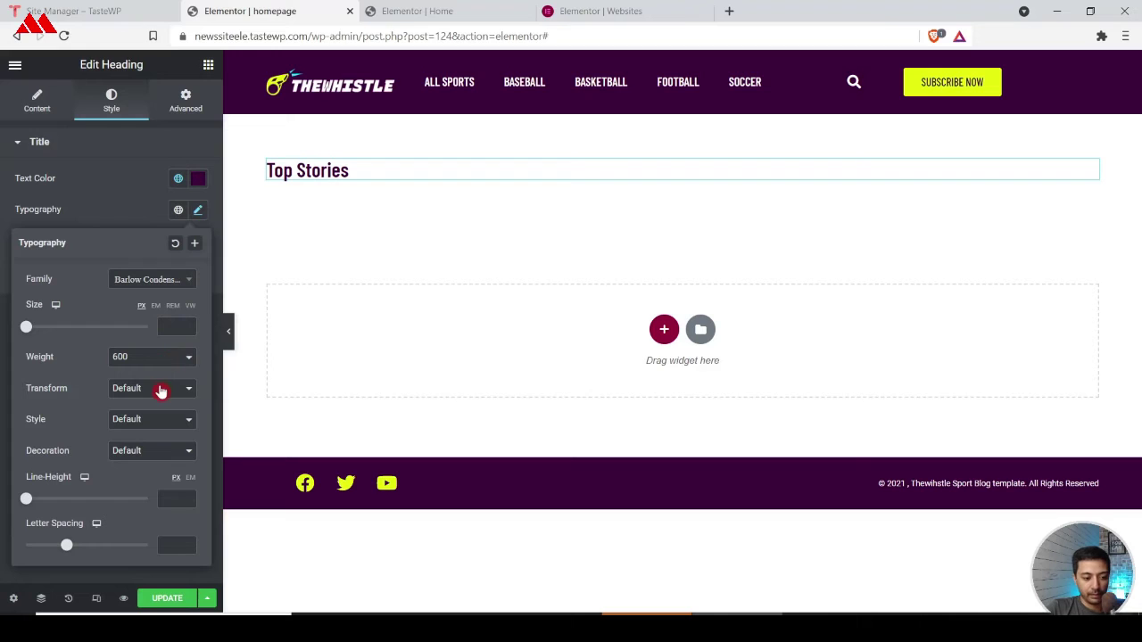
{"action": "left_click", "coordinate": [161, 391]}
{"action": "left_click", "coordinate": [153, 437]}
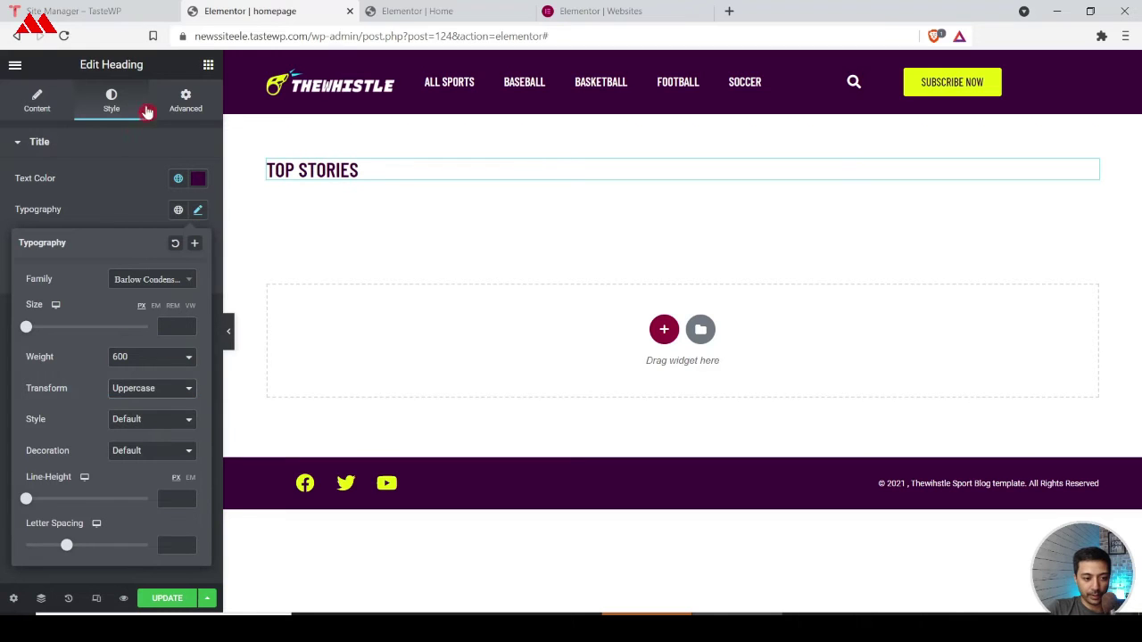
Step: Add a Divider widget directly below the Top Stories heading and set its color to the Primary global color
{"action": "left_click", "coordinate": [207, 65]}
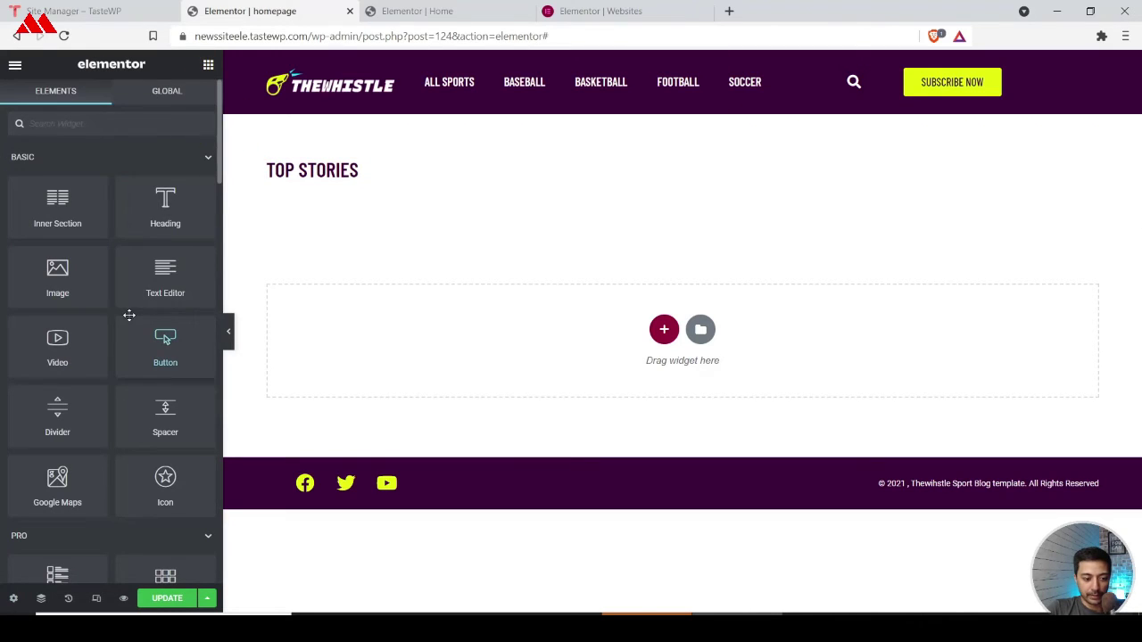
{"action": "left_click_drag", "start_coordinate": [77, 425], "coordinate": [333, 183]}
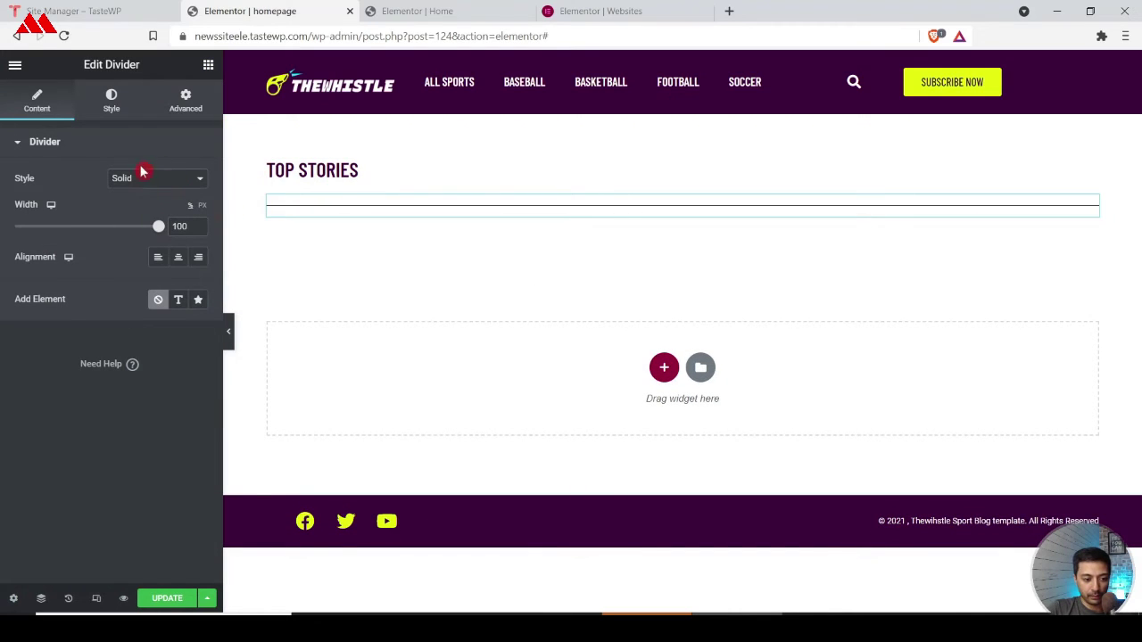
{"action": "left_click", "coordinate": [110, 96]}
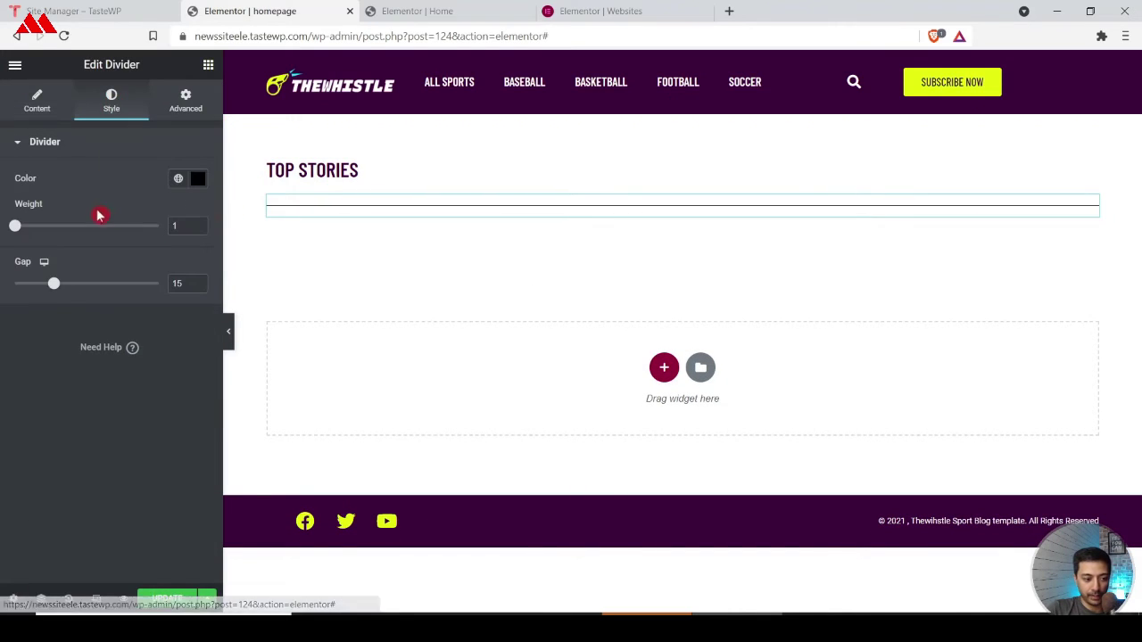
{"action": "left_click", "coordinate": [178, 179]}
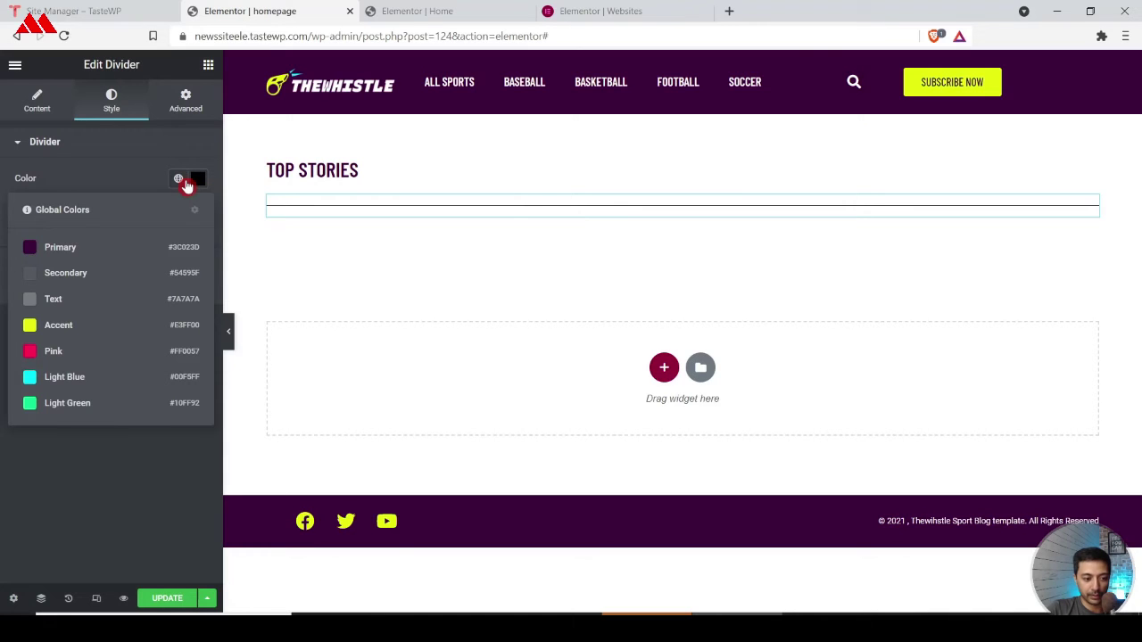
{"action": "left_click", "coordinate": [56, 247]}
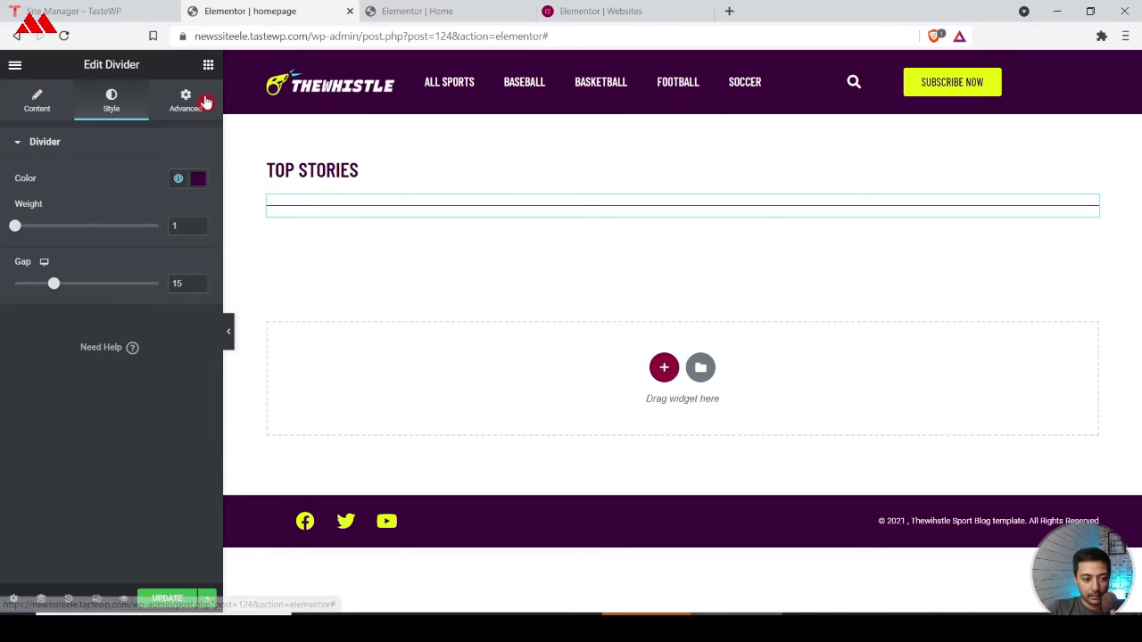
Step: Add a two-column Inner Section below the divider and compare the layout with the reference Home page
{"action": "left_click", "coordinate": [206, 67]}
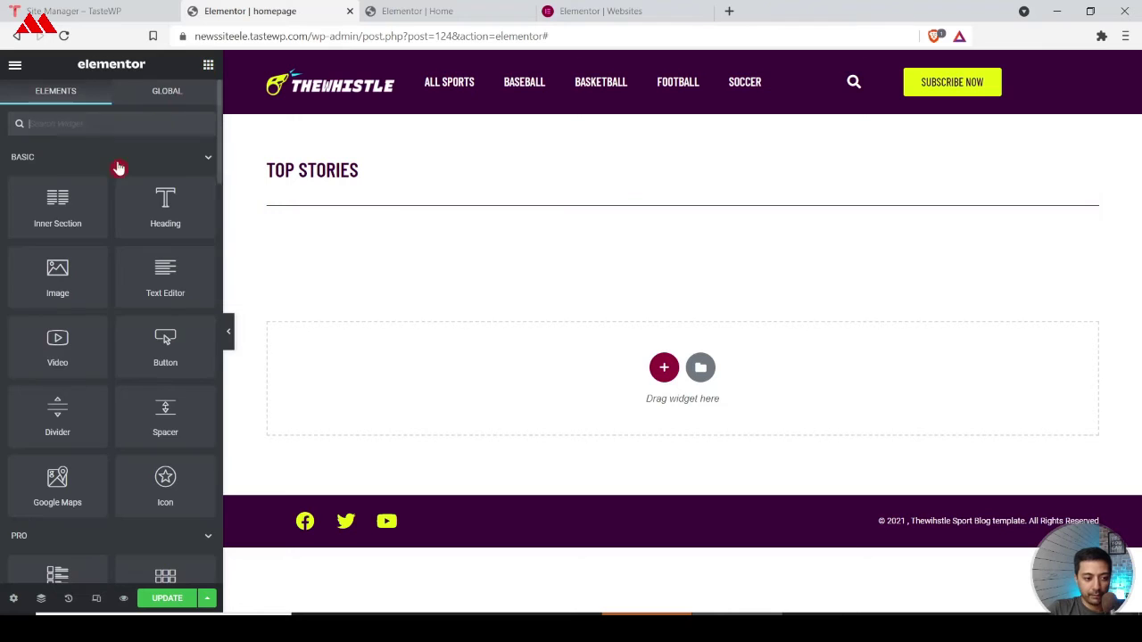
{"action": "left_click_drag", "start_coordinate": [56, 205], "coordinate": [363, 224]}
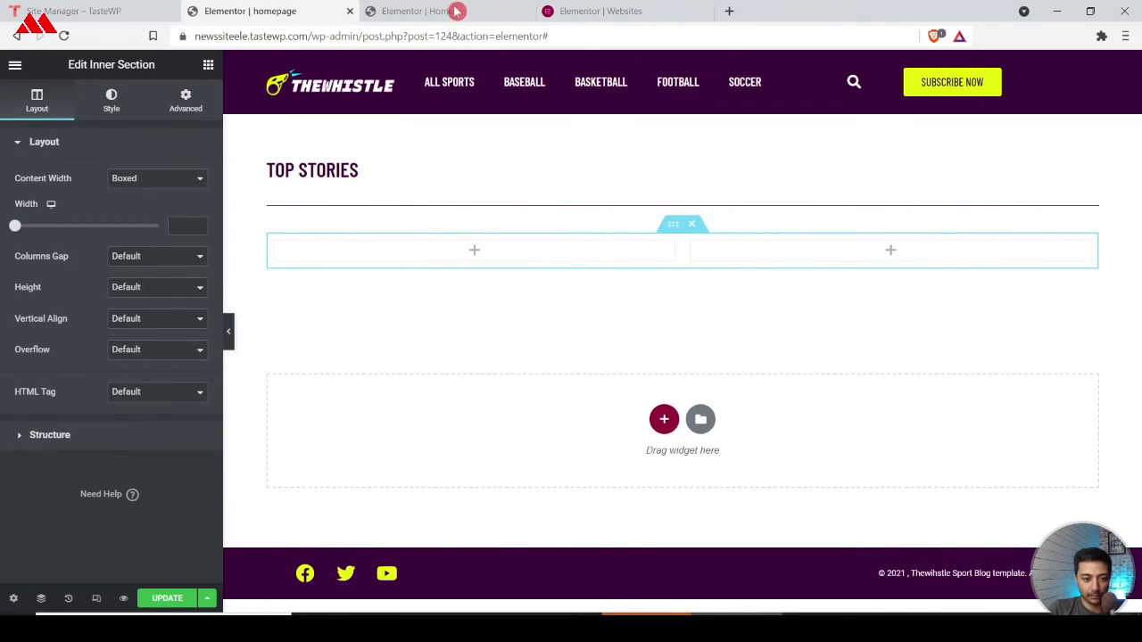
{"action": "key", "text": "ctrl+Tab"}
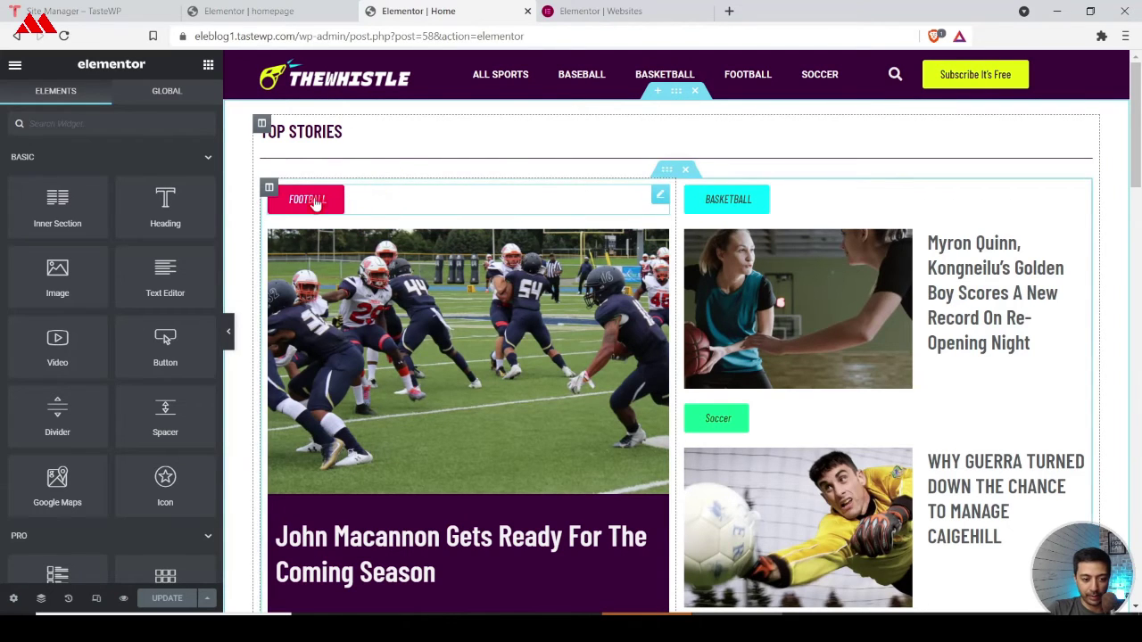
{"action": "left_click", "coordinate": [321, 9]}
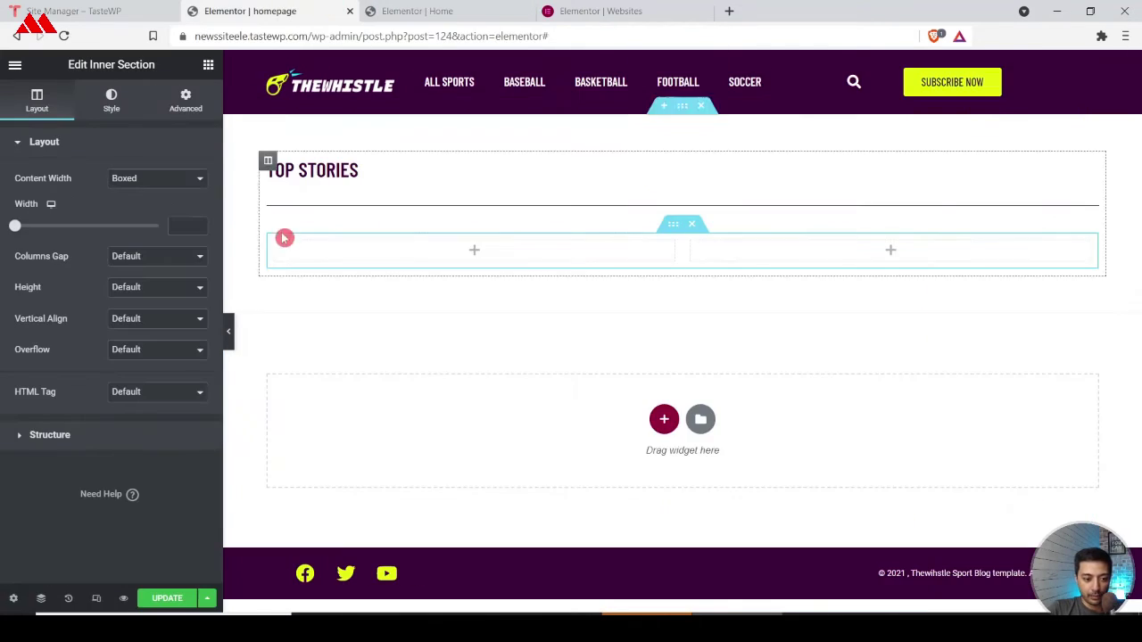
Step: Add a Button widget to the inner section's first column and set its background to the Pink global color
{"action": "left_click", "coordinate": [208, 67]}
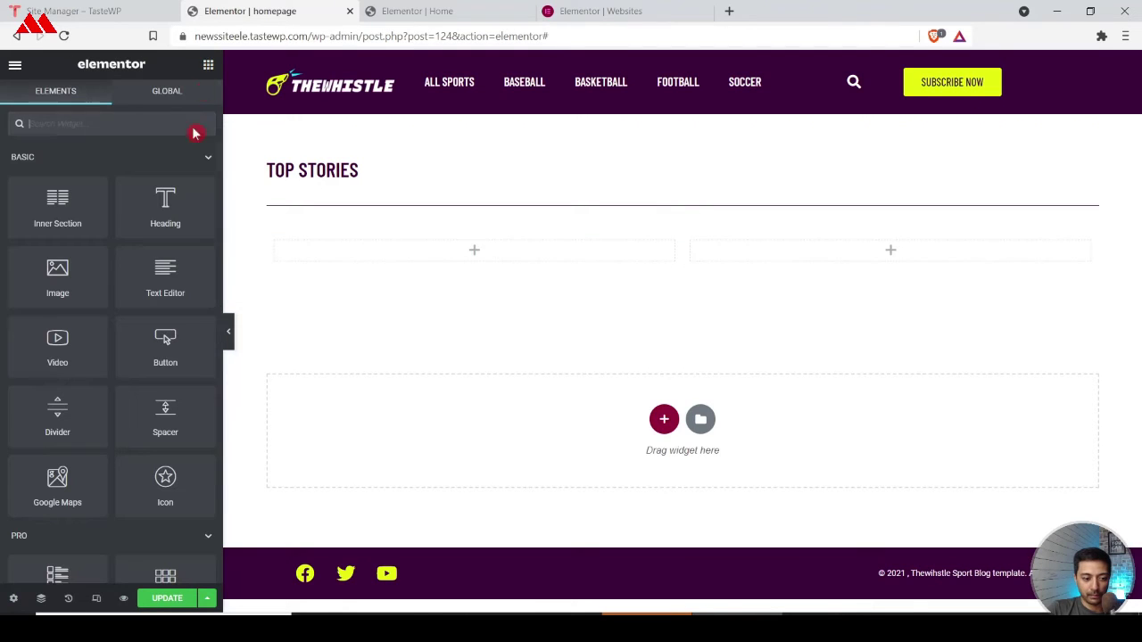
{"action": "left_click_drag", "start_coordinate": [165, 359], "coordinate": [390, 265]}
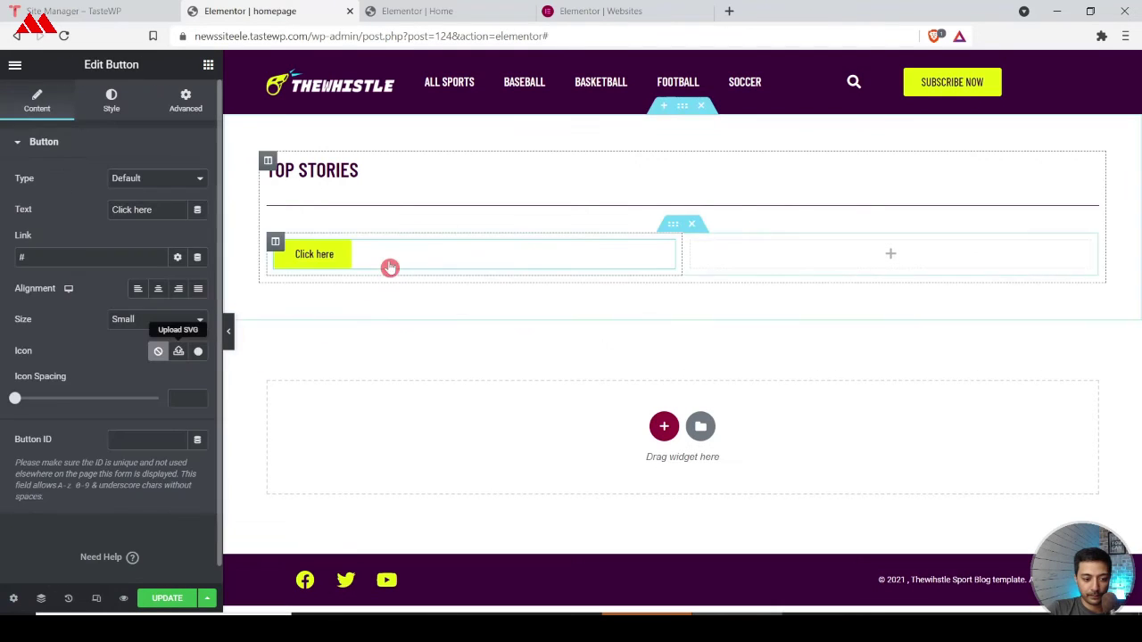
{"action": "left_click", "coordinate": [111, 112]}
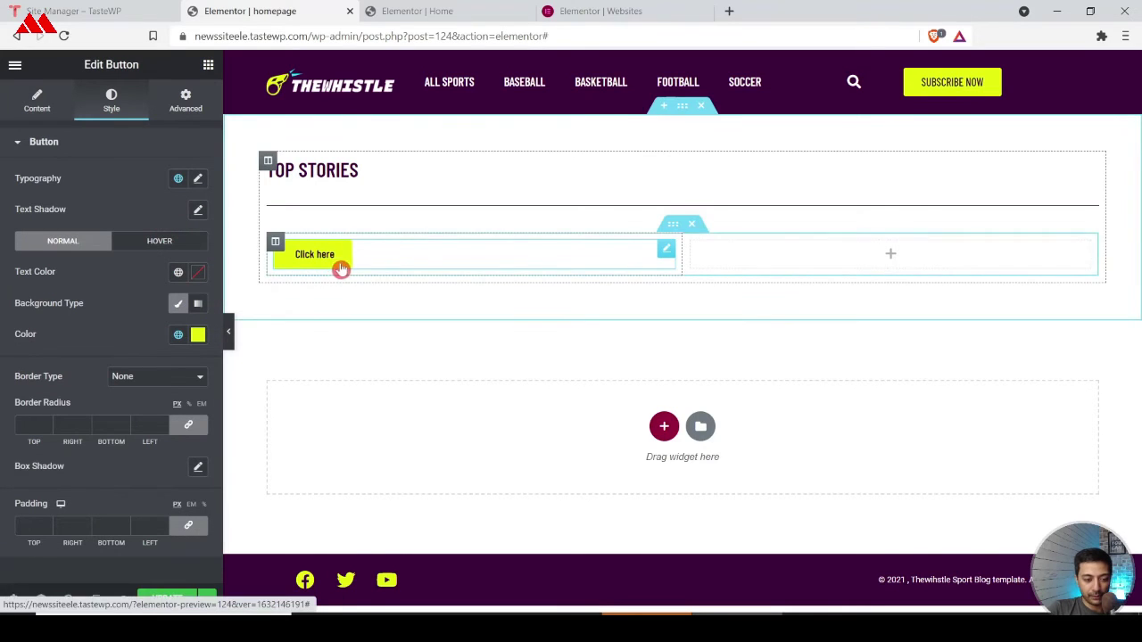
{"action": "left_click", "coordinate": [178, 338]}
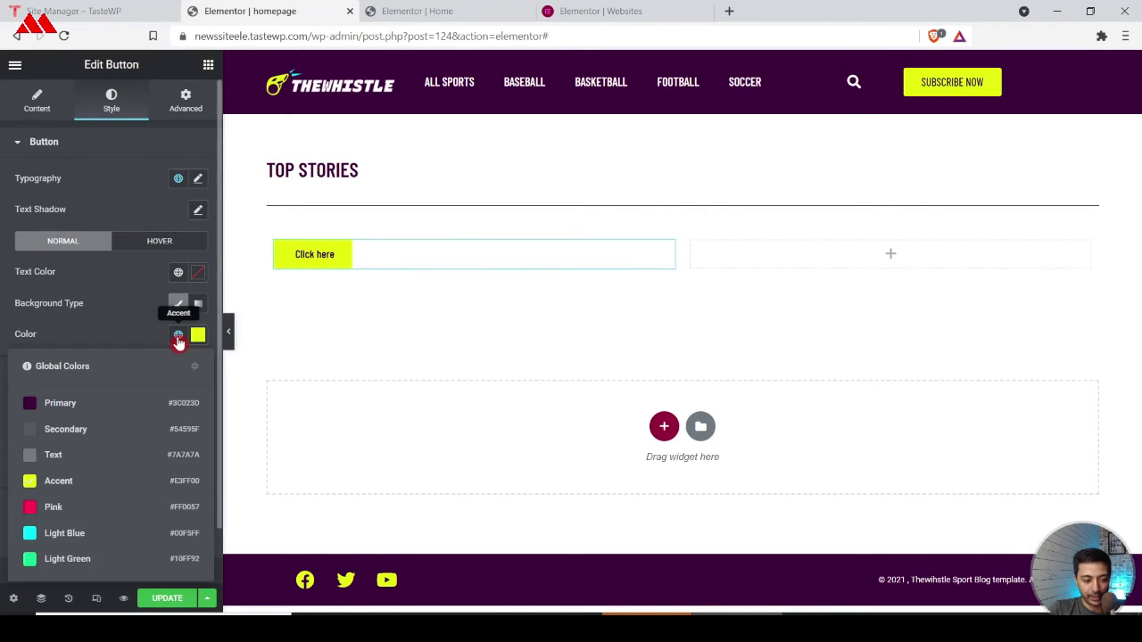
{"action": "left_click", "coordinate": [49, 507]}
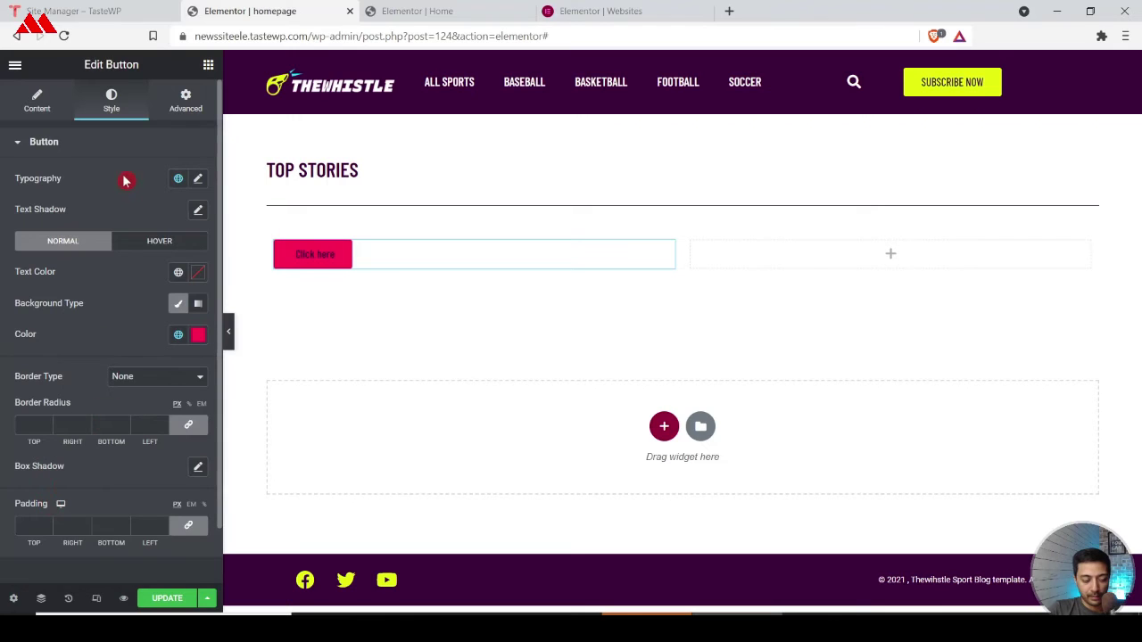
Step: Set the pink button's text color to white
{"action": "left_click", "coordinate": [43, 100]}
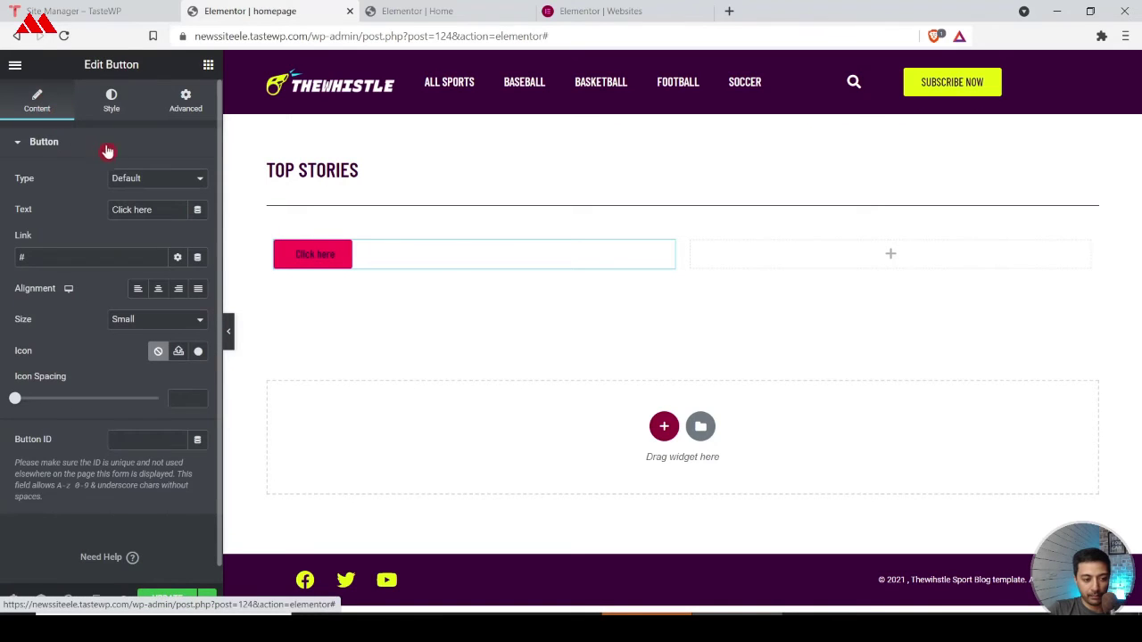
{"action": "left_click", "coordinate": [108, 113]}
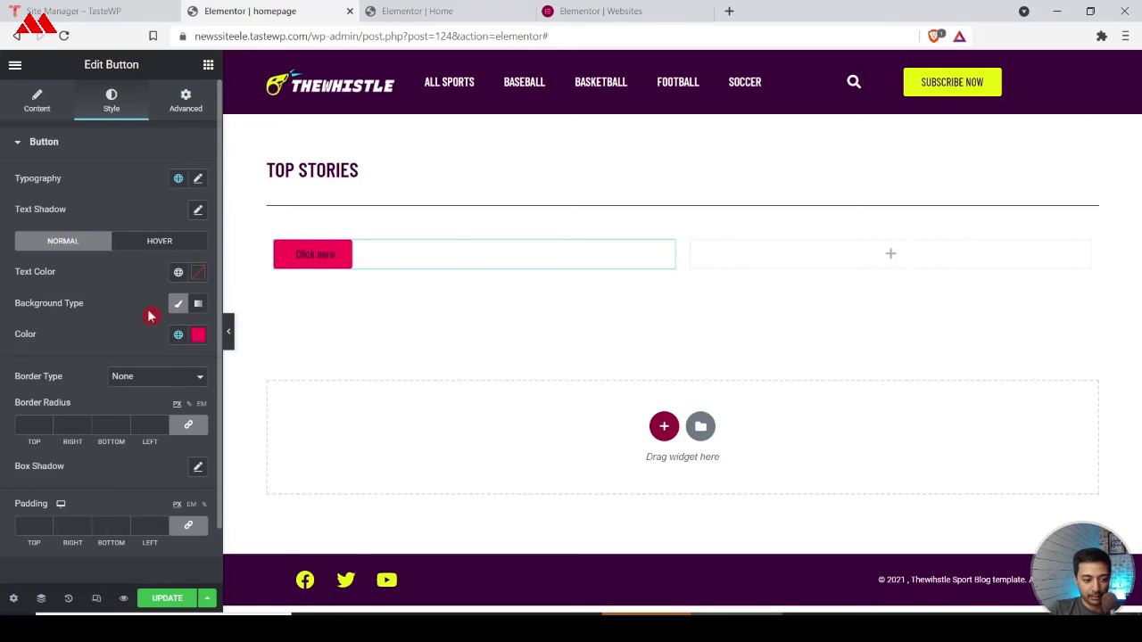
{"action": "left_click", "coordinate": [178, 272]}
{"action": "left_click", "coordinate": [198, 274]}
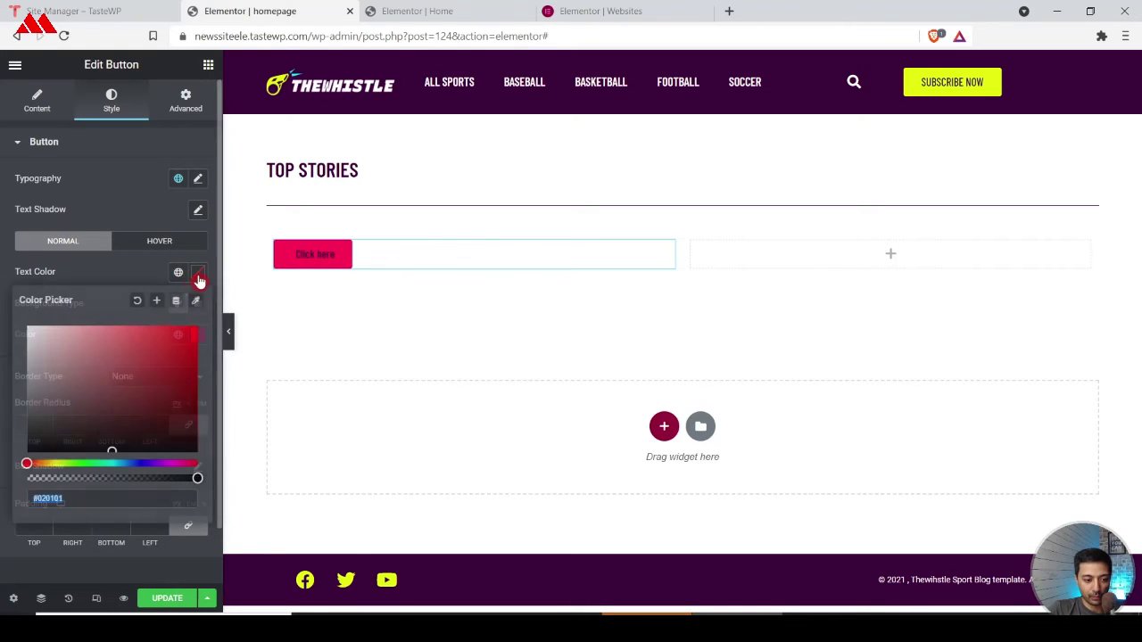
{"action": "left_click_drag", "start_coordinate": [143, 330], "coordinate": [2, 301]}
{"action": "left_click", "coordinate": [2, 272]}
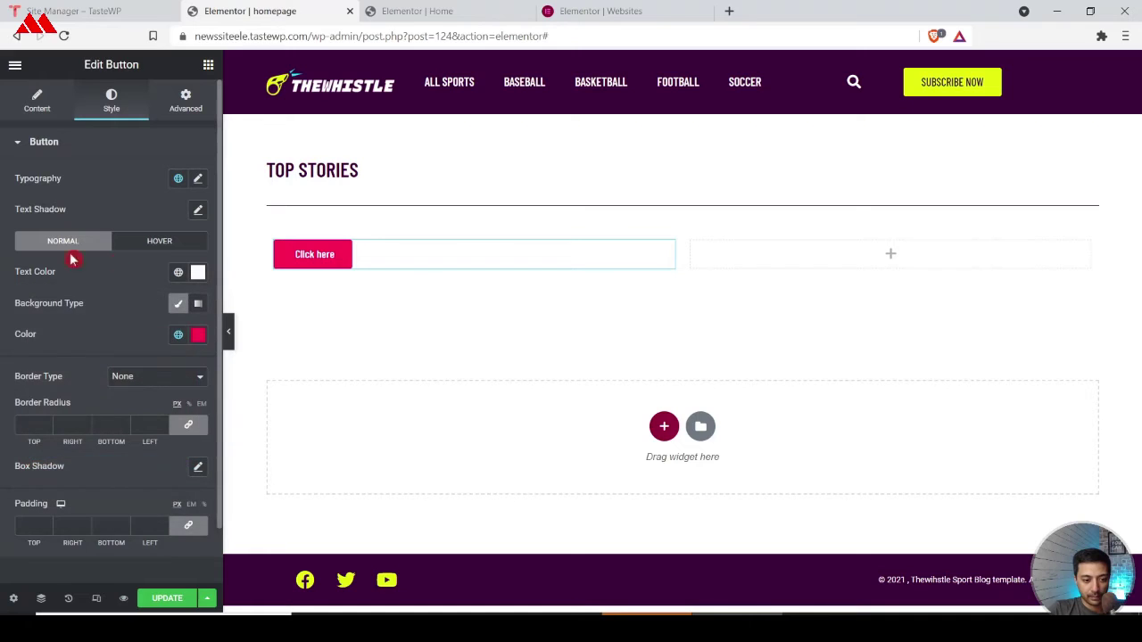
Step: Set the pink button's typography style to Italic
{"action": "left_click", "coordinate": [199, 180]}
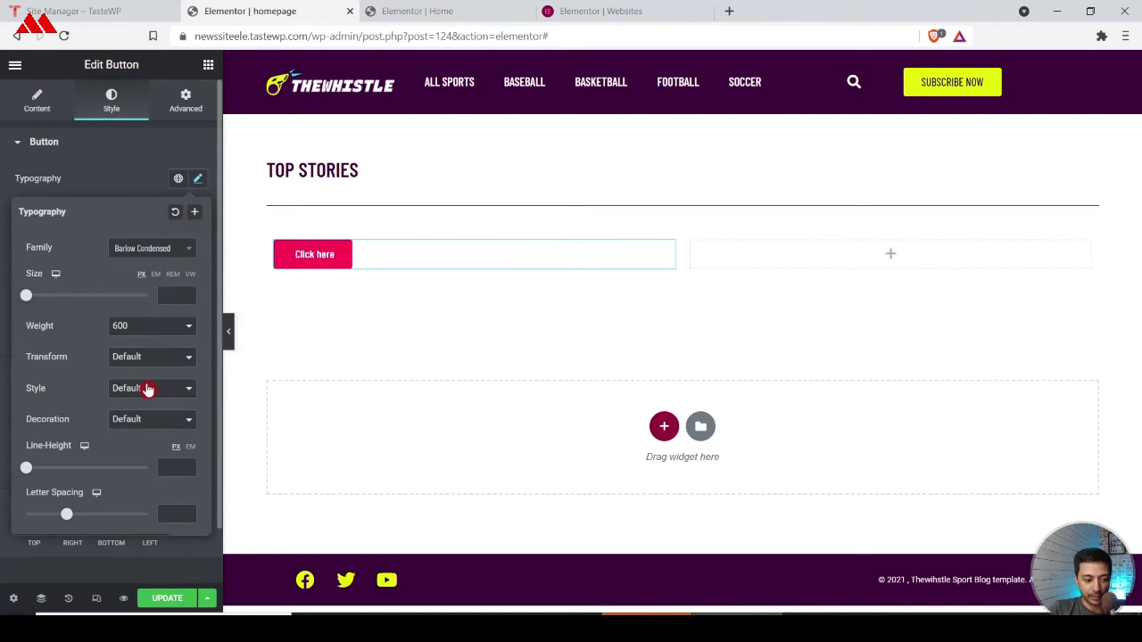
{"action": "left_click", "coordinate": [148, 390]}
{"action": "left_click", "coordinate": [134, 460]}
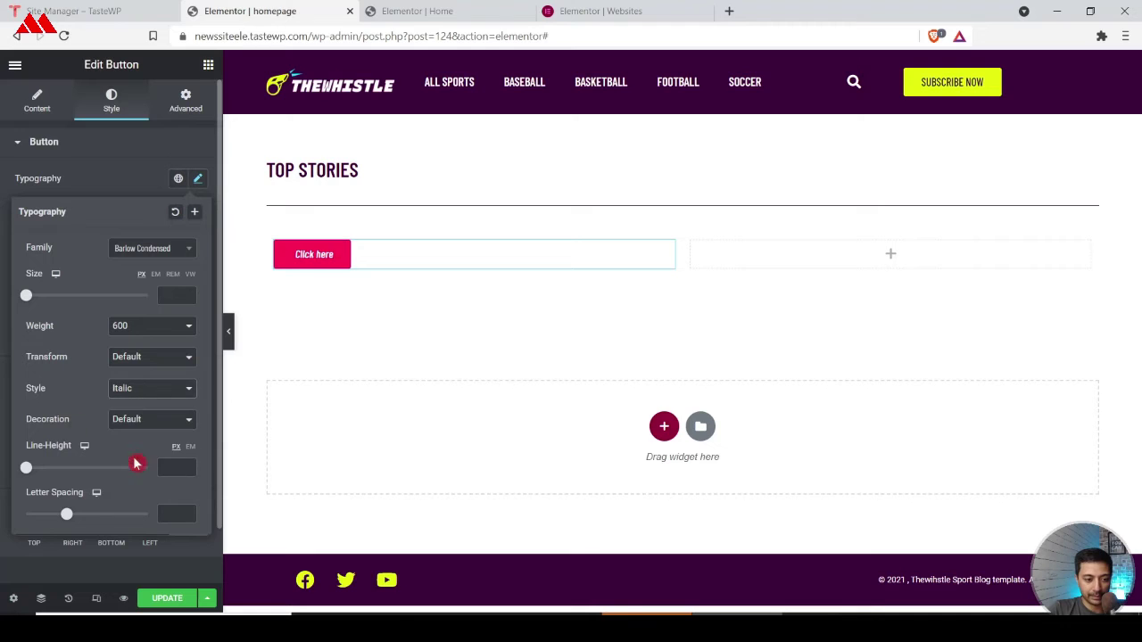
{"action": "left_click", "coordinate": [2, 330]}
Step: Change the pink button's text to "Football"
{"action": "left_click", "coordinate": [36, 100]}
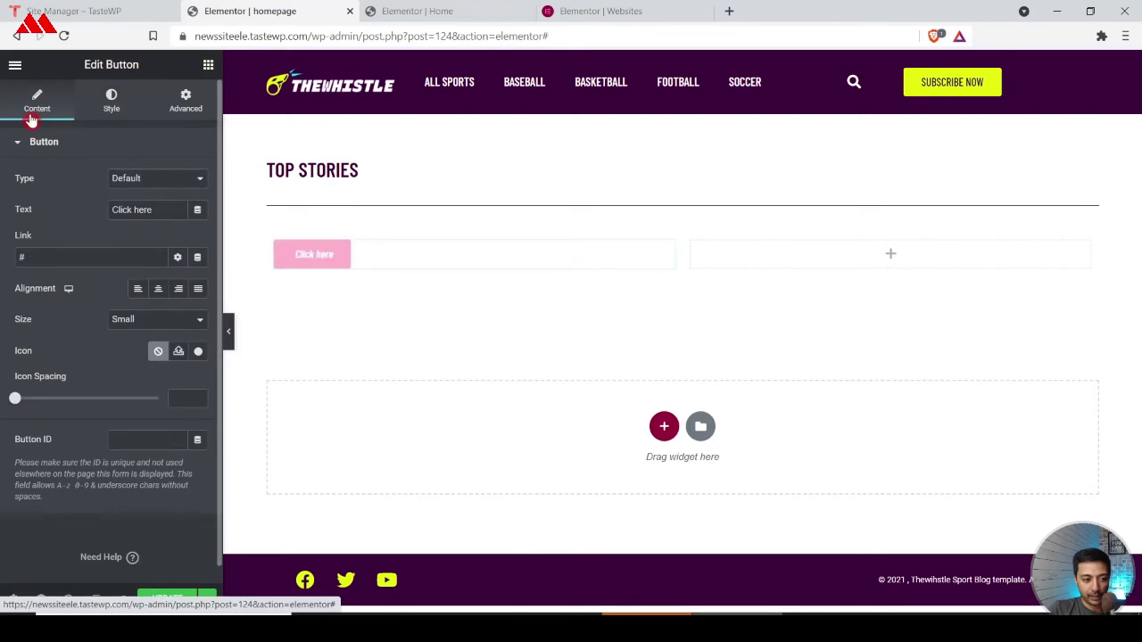
{"action": "double_click", "coordinate": [144, 209]}
{"action": "type", "text": "Foota"}
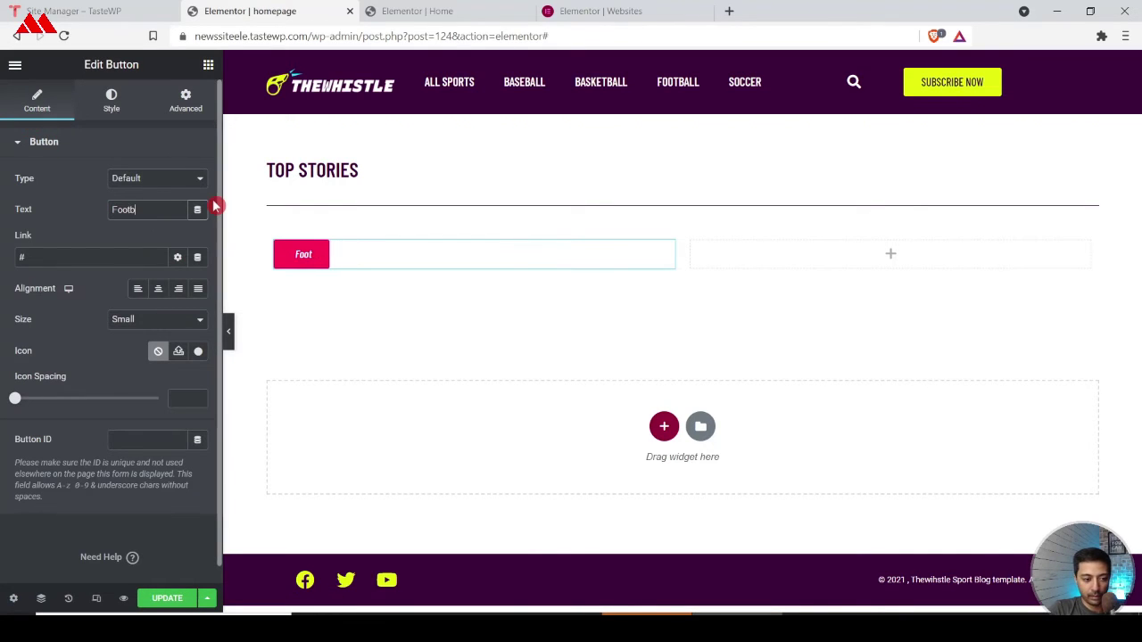
{"action": "left_click", "coordinate": [125, 252]}
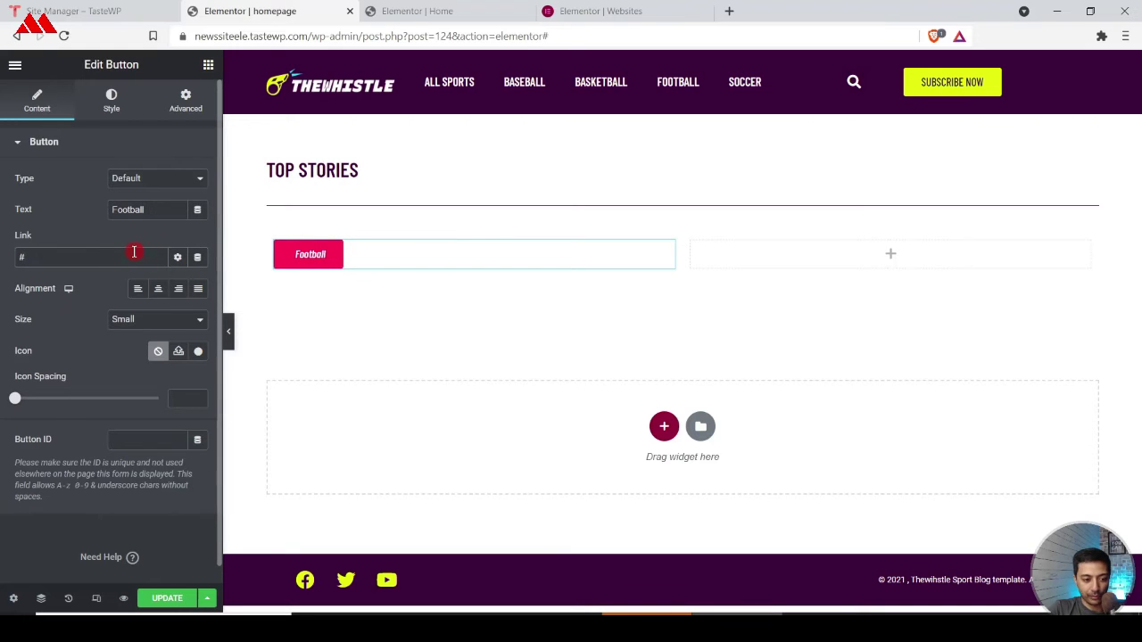
Step: Find the Posts widget by searching for "post" and place it directly below the Football button
{"action": "left_click", "coordinate": [208, 66]}
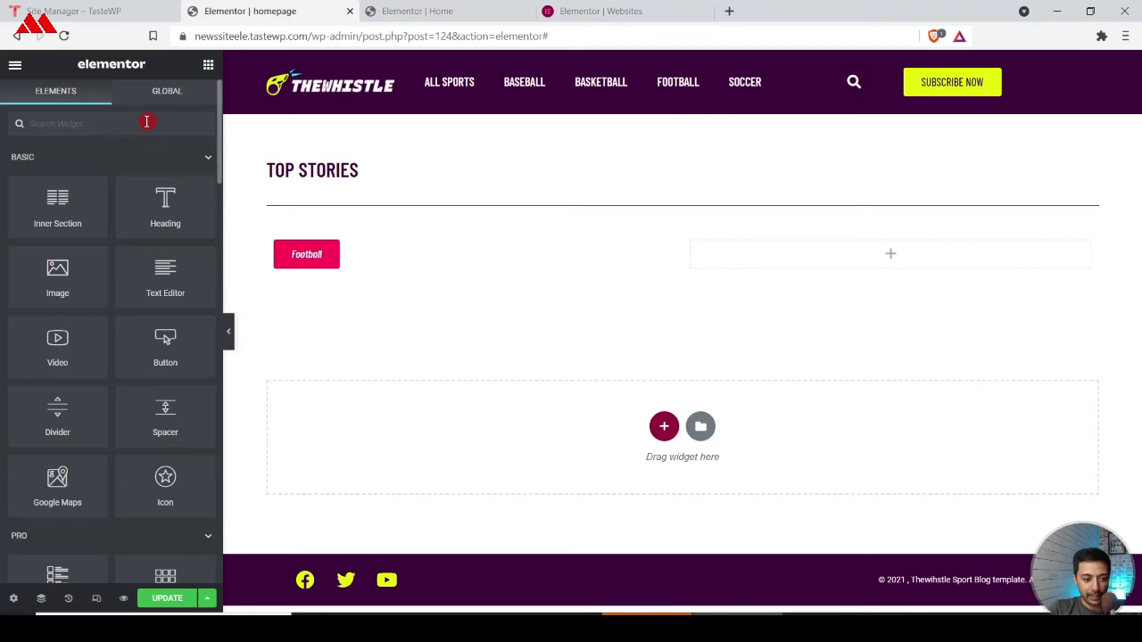
{"action": "type", "text": "post"}
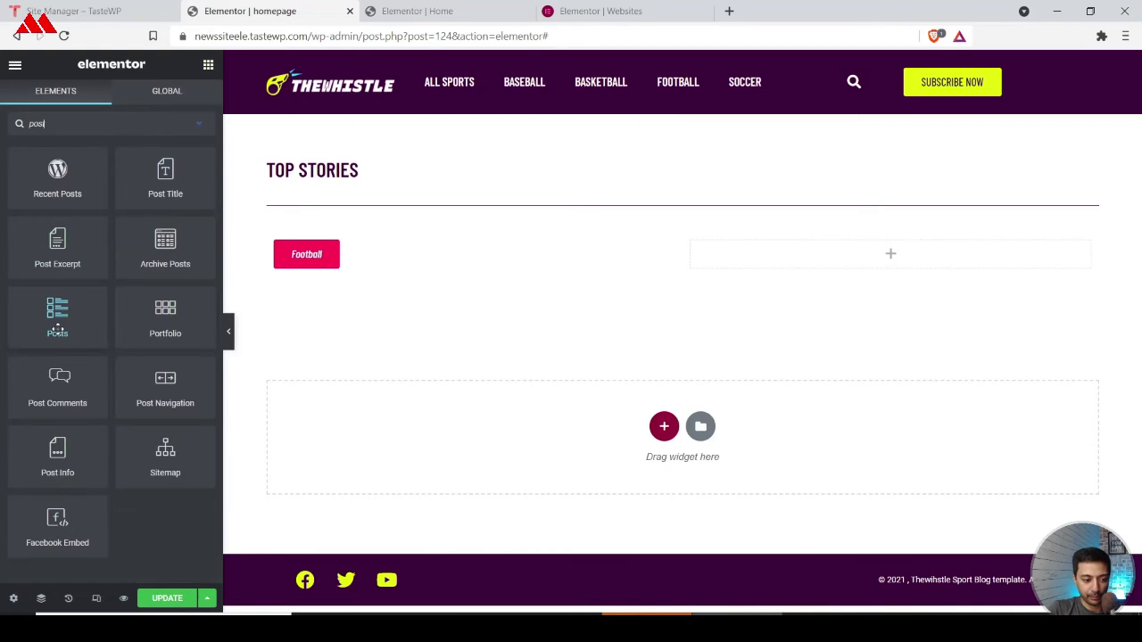
{"action": "left_click_drag", "start_coordinate": [76, 321], "coordinate": [303, 268]}
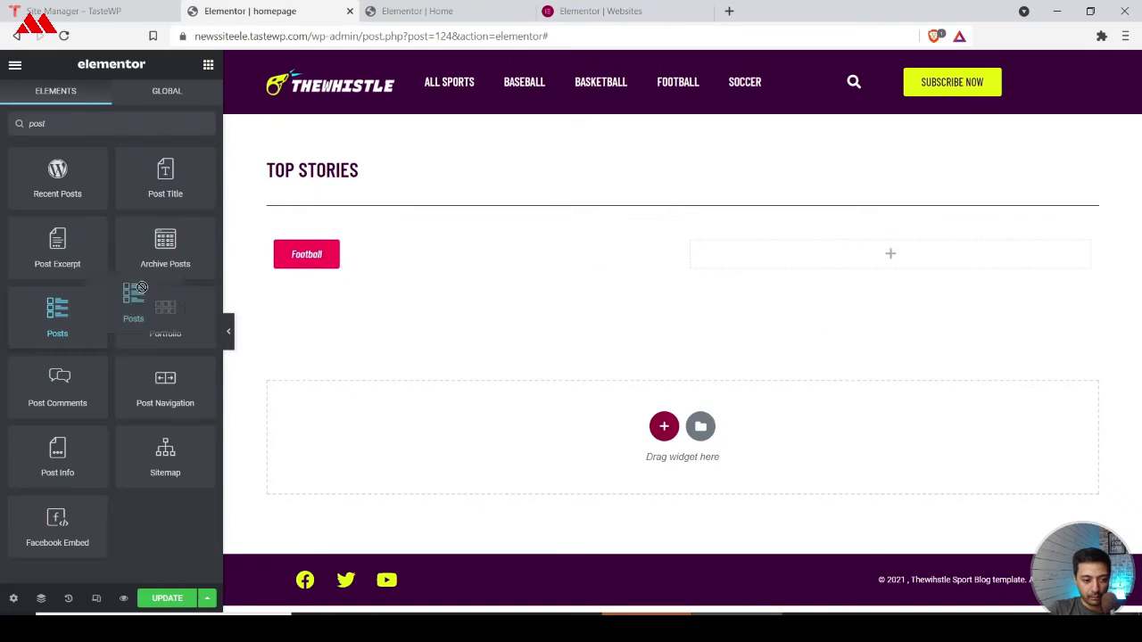
{"action": "left_click_drag", "start_coordinate": [134, 303], "coordinate": [303, 266]}
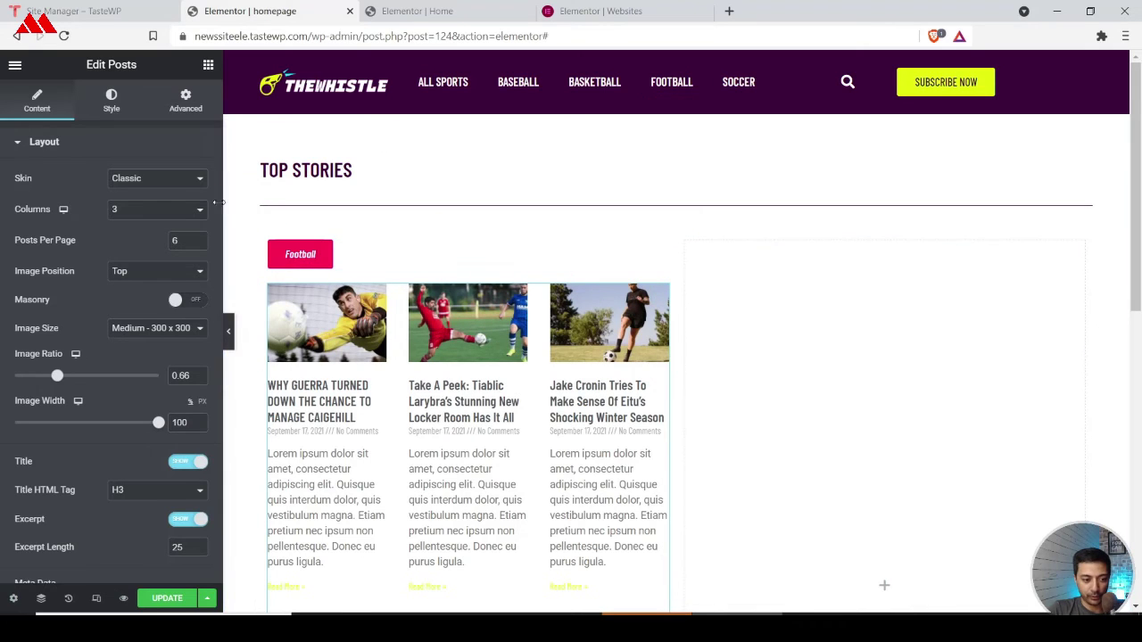
Step: Set the Posts widget to 1 column and 1 post per page, keeping the Classic skin
{"action": "left_click", "coordinate": [194, 181]}
{"action": "left_click", "coordinate": [194, 181]}
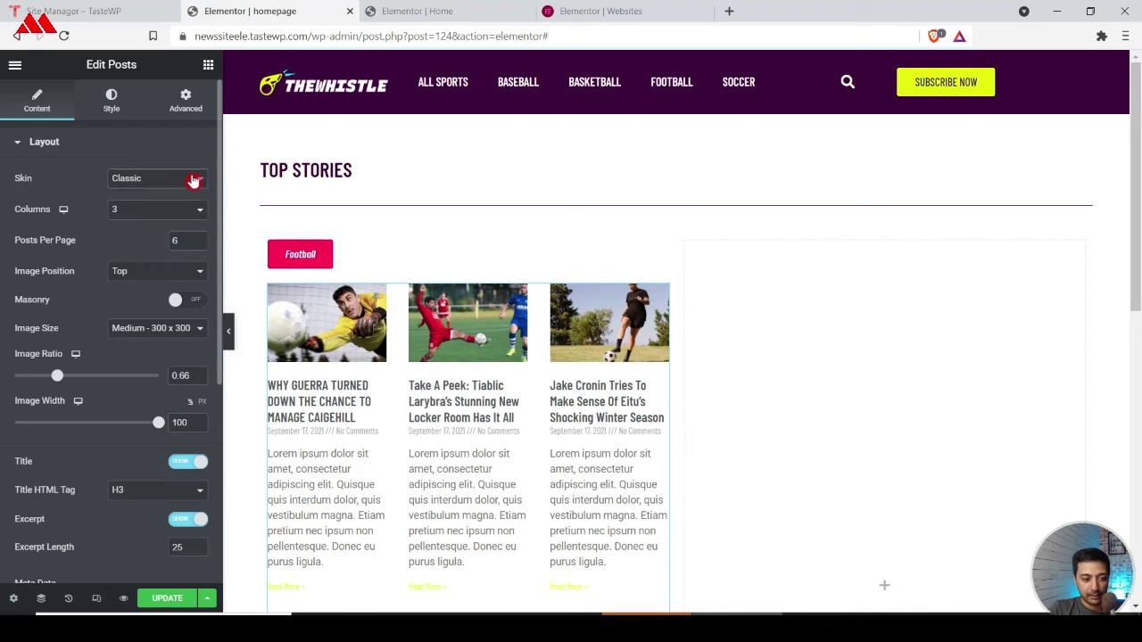
{"action": "left_click", "coordinate": [153, 209]}
{"action": "left_click", "coordinate": [143, 233]}
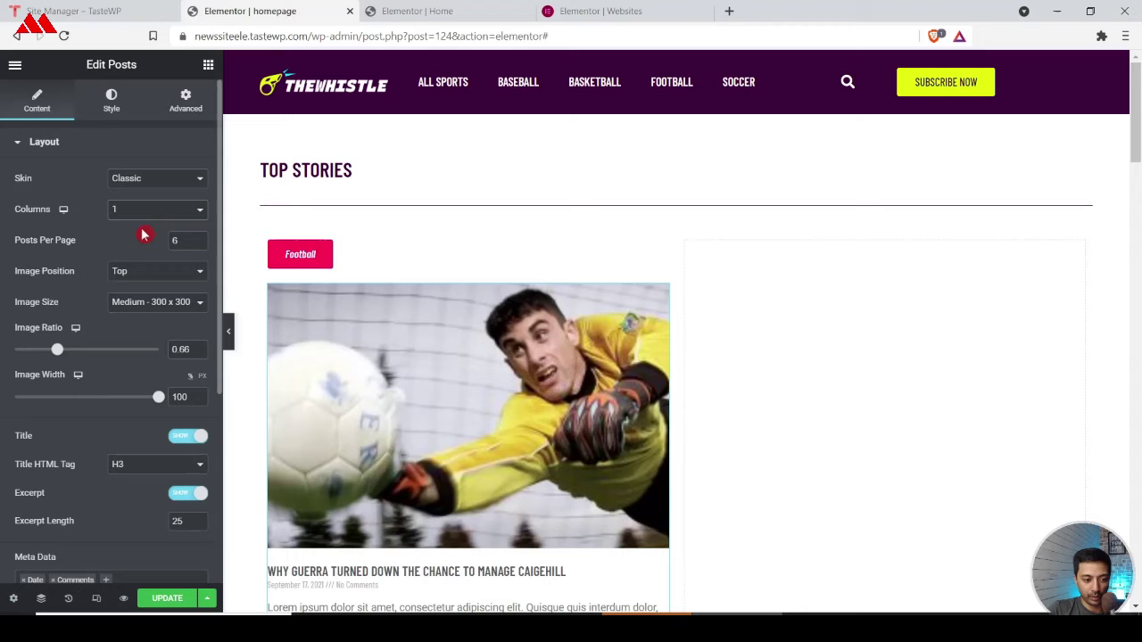
{"action": "double_click", "coordinate": [187, 239]}
{"action": "type", "text": "1"}
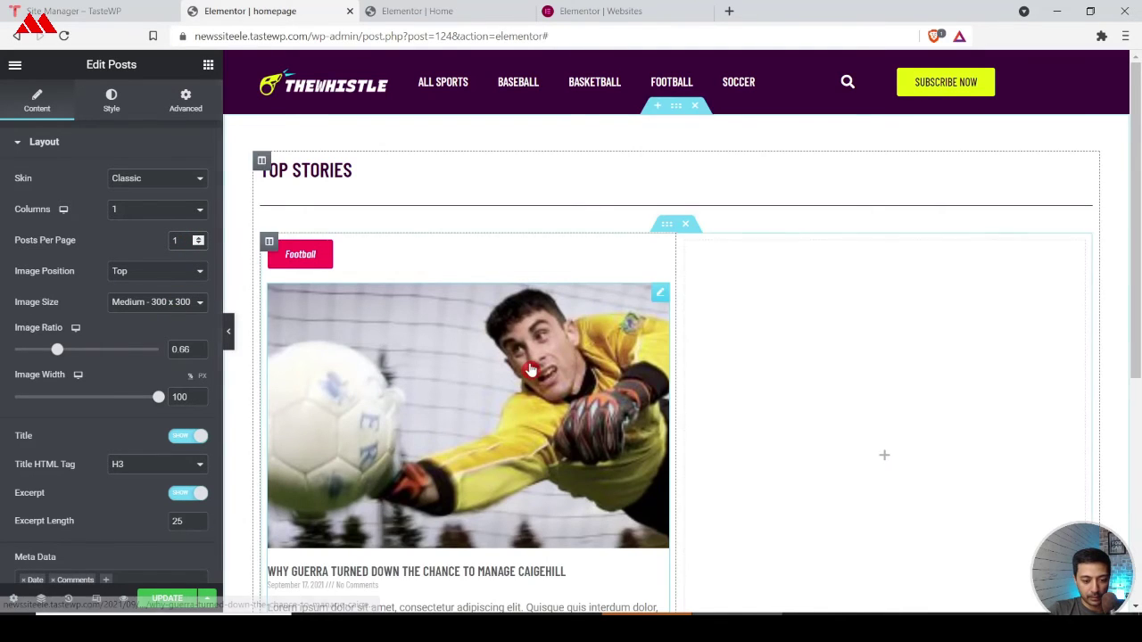
Step: Hide the excerpt in the Posts widget below the Football button
{"action": "scroll", "coordinate": [530, 369], "scroll_direction": "down", "scroll_amount": 2}
{"action": "scroll", "coordinate": [529, 369], "scroll_direction": "up", "scroll_amount": 1}
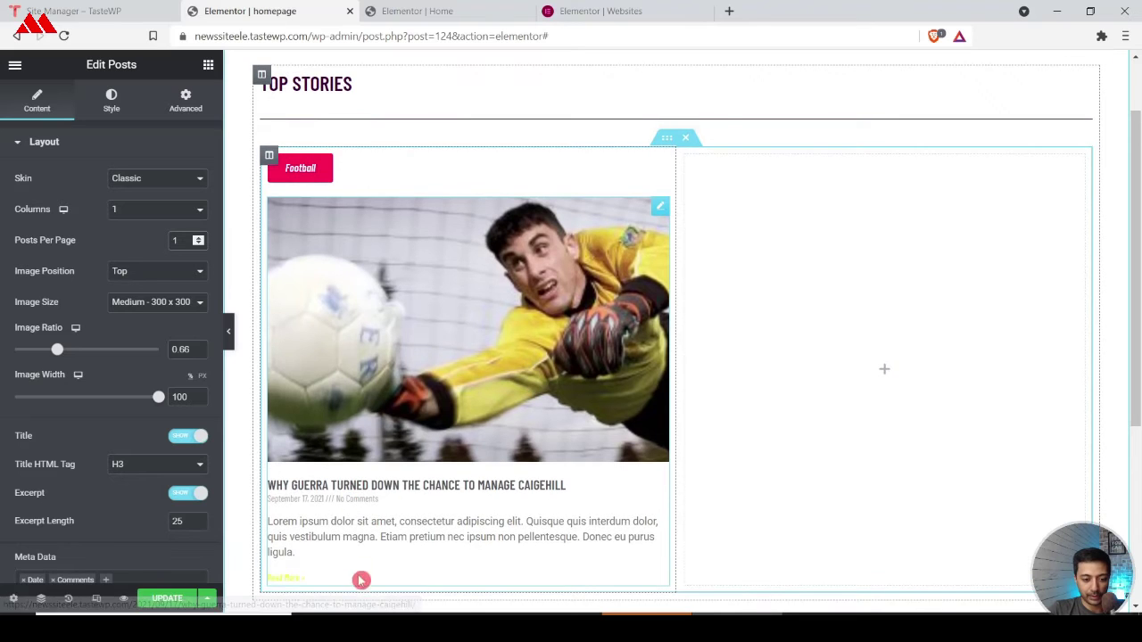
{"action": "scroll", "coordinate": [102, 326], "scroll_direction": "down", "scroll_amount": 2}
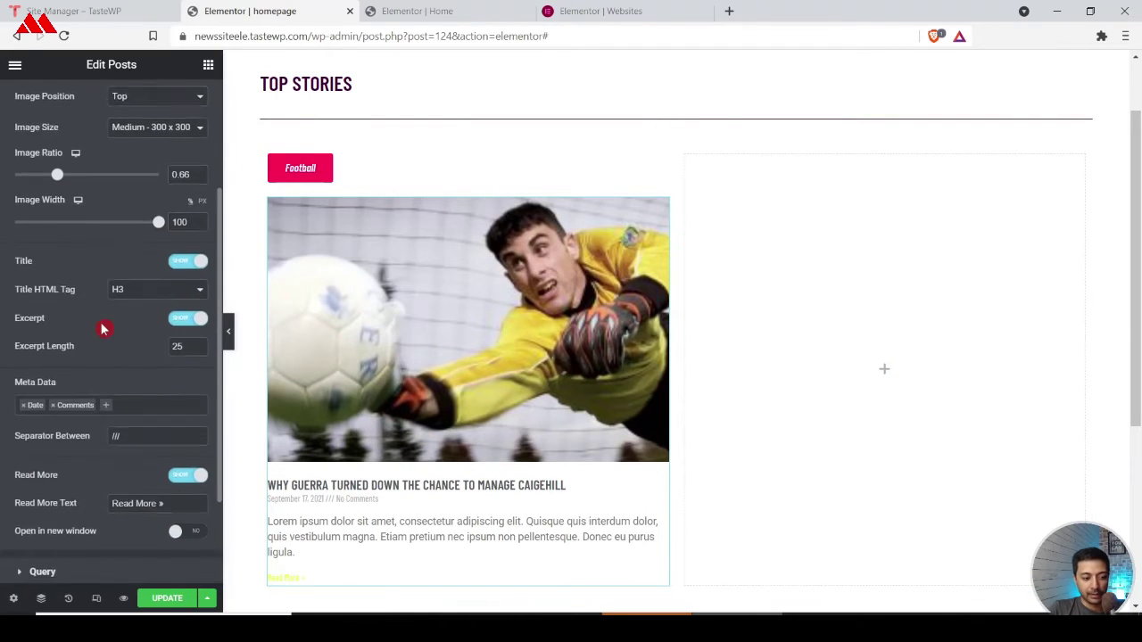
{"action": "left_click", "coordinate": [189, 314]}
{"action": "scroll", "coordinate": [34, 311], "scroll_direction": "down", "scroll_amount": 1}
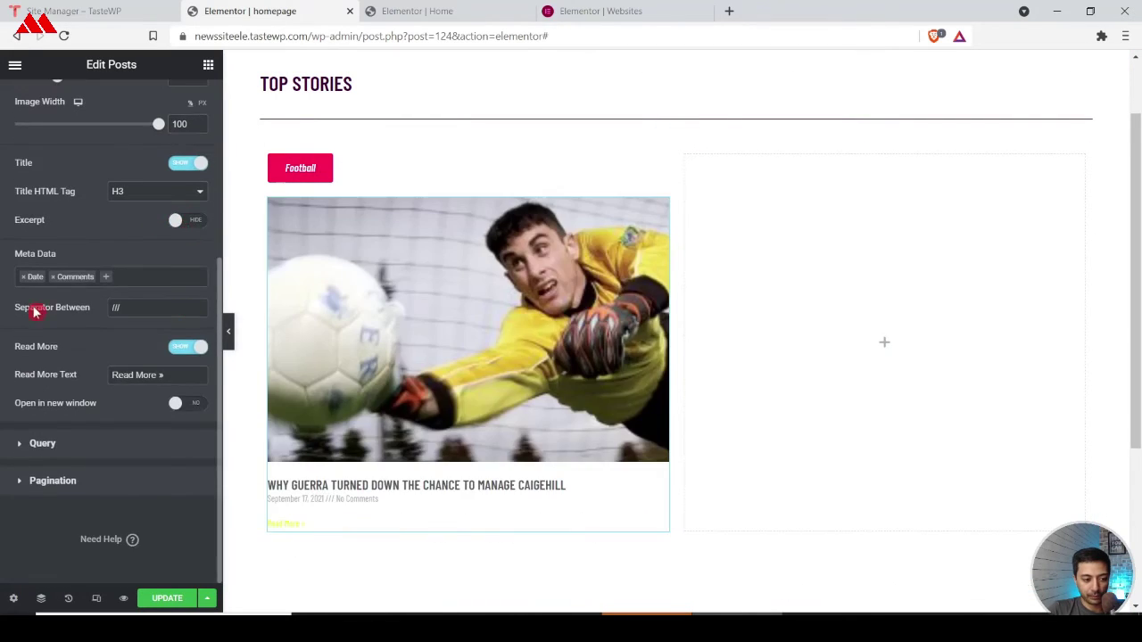
Step: Remove Date and Comments from the Posts widget's meta data and hide its Read More link
{"action": "left_click", "coordinate": [26, 278]}
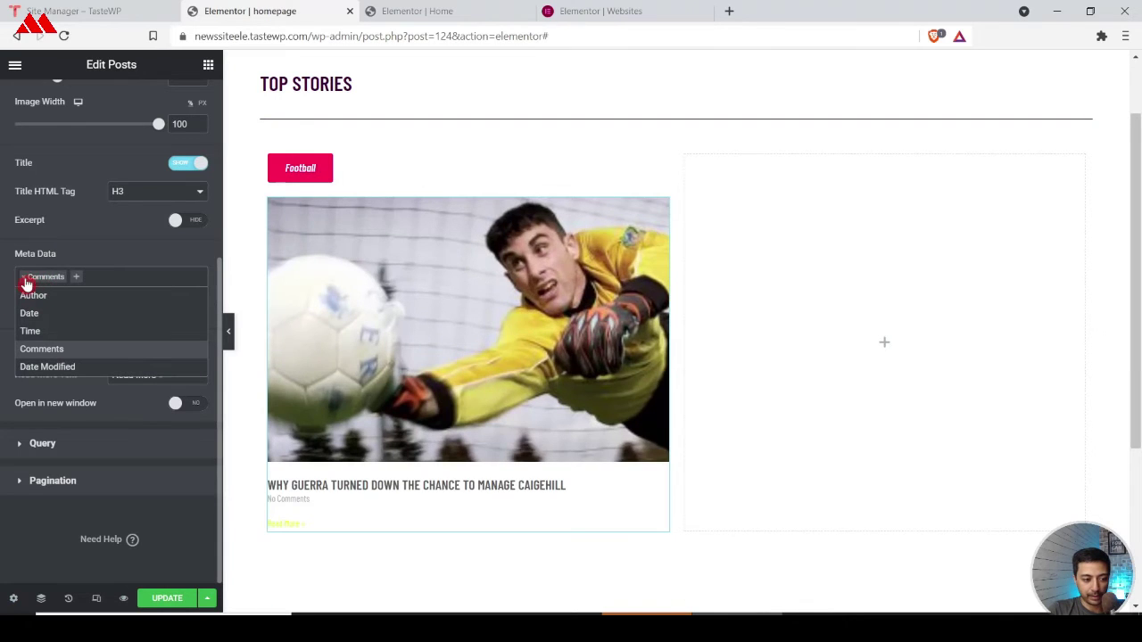
{"action": "left_click", "coordinate": [24, 278]}
{"action": "left_click", "coordinate": [3, 367]}
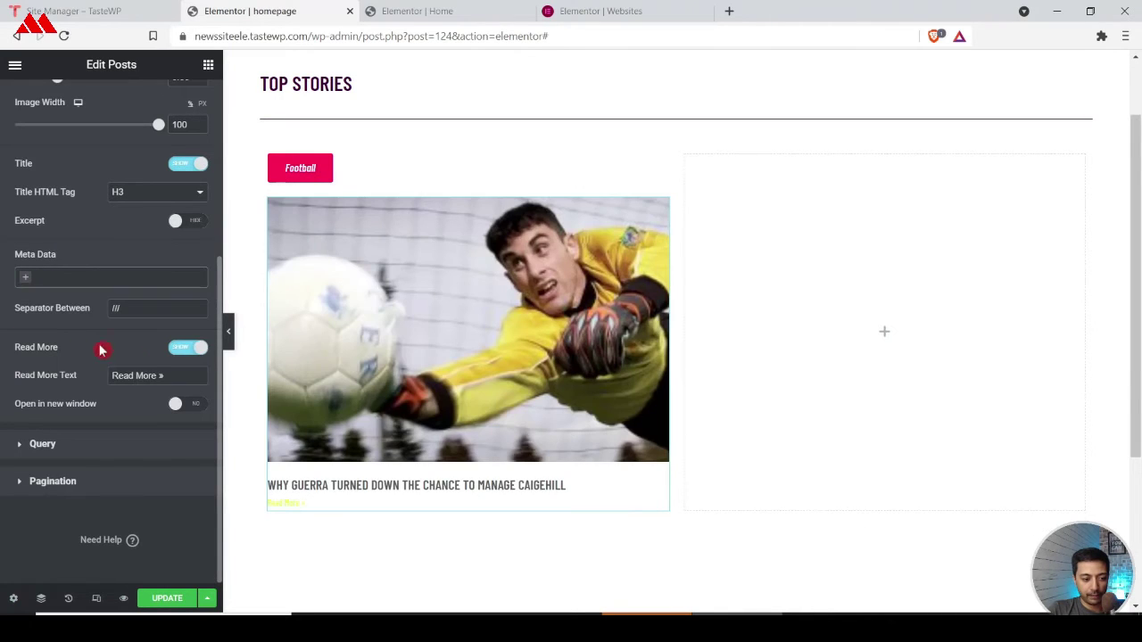
{"action": "left_click", "coordinate": [180, 351]}
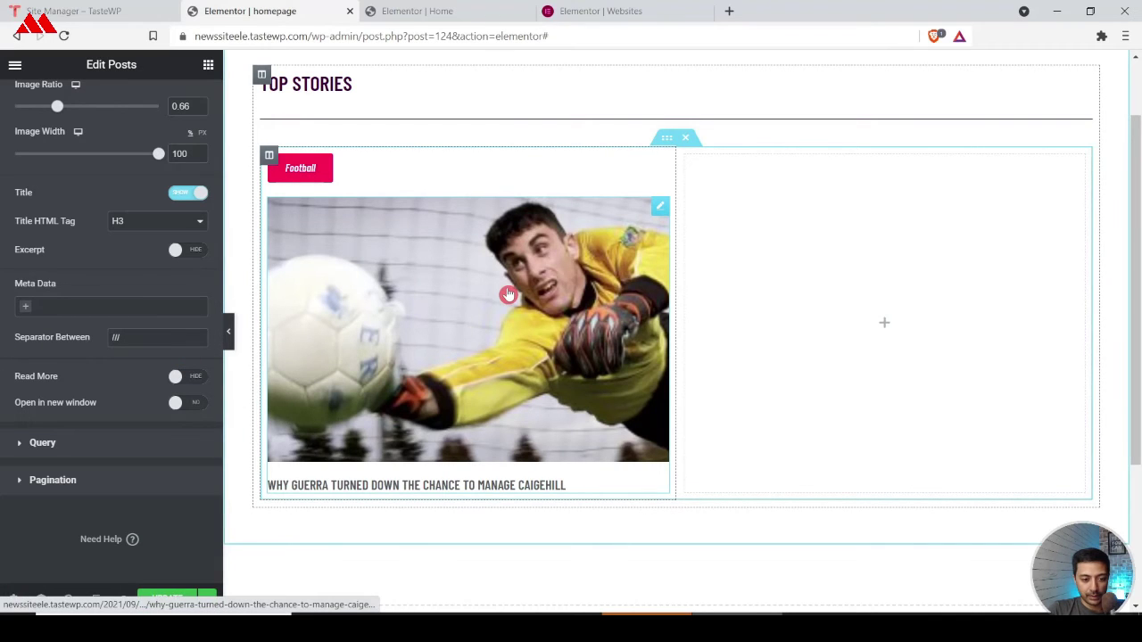
Step: Set the Posts widget's image size to Full
{"action": "left_click", "coordinate": [382, 256]}
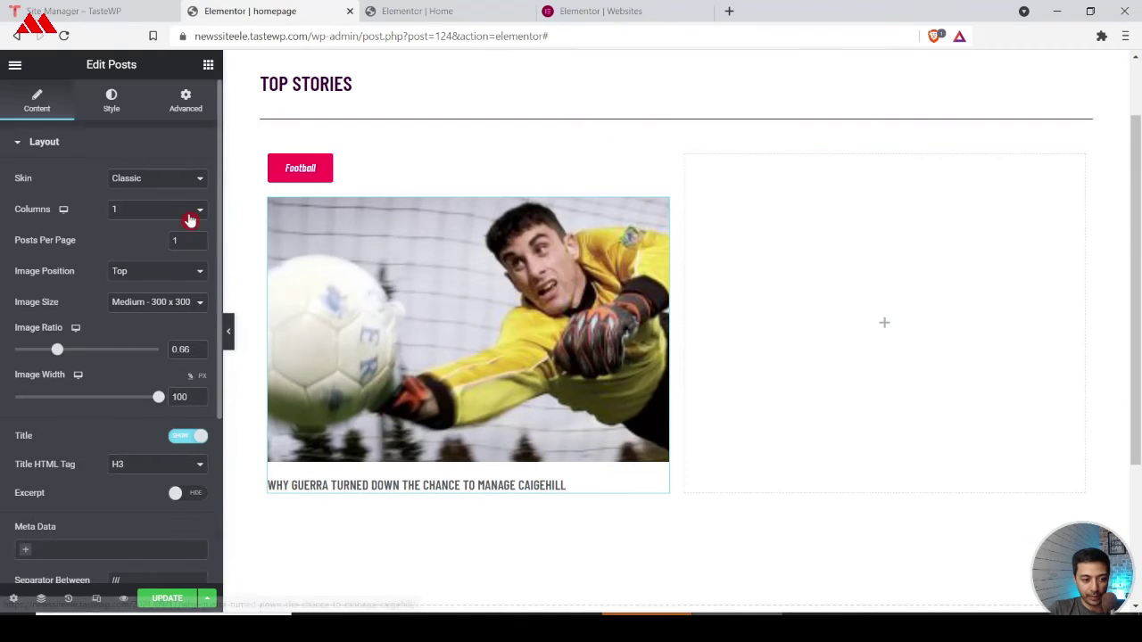
{"action": "left_click", "coordinate": [136, 308]}
{"action": "left_click", "coordinate": [127, 464]}
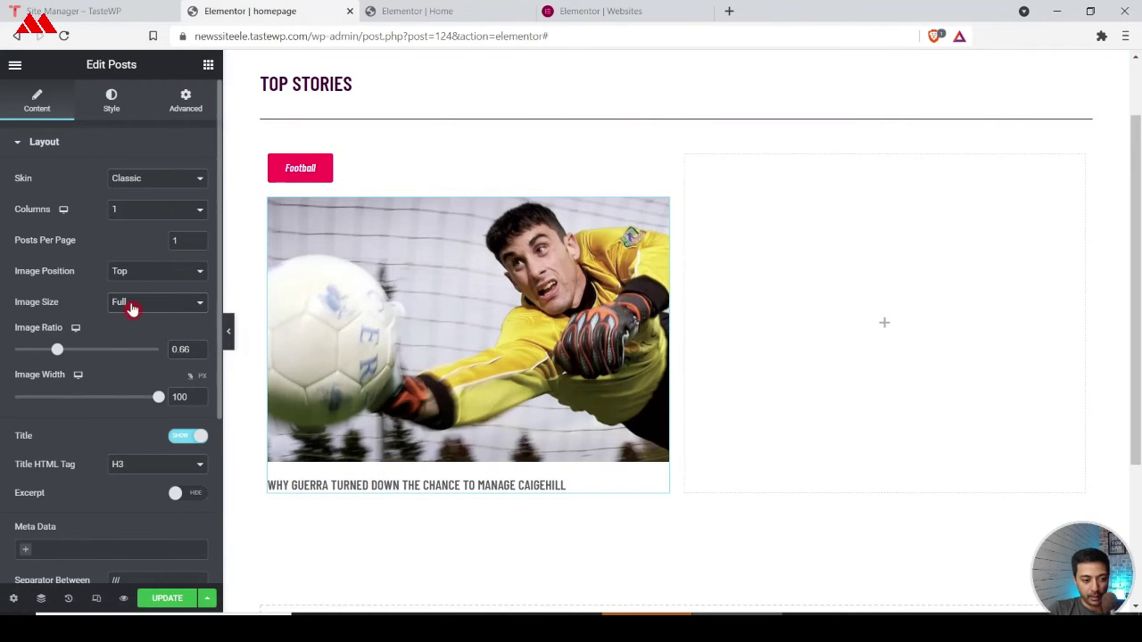
Step: Set the post box's background color to the global Primary color
{"action": "left_click", "coordinate": [108, 102]}
{"action": "left_click", "coordinate": [82, 387]}
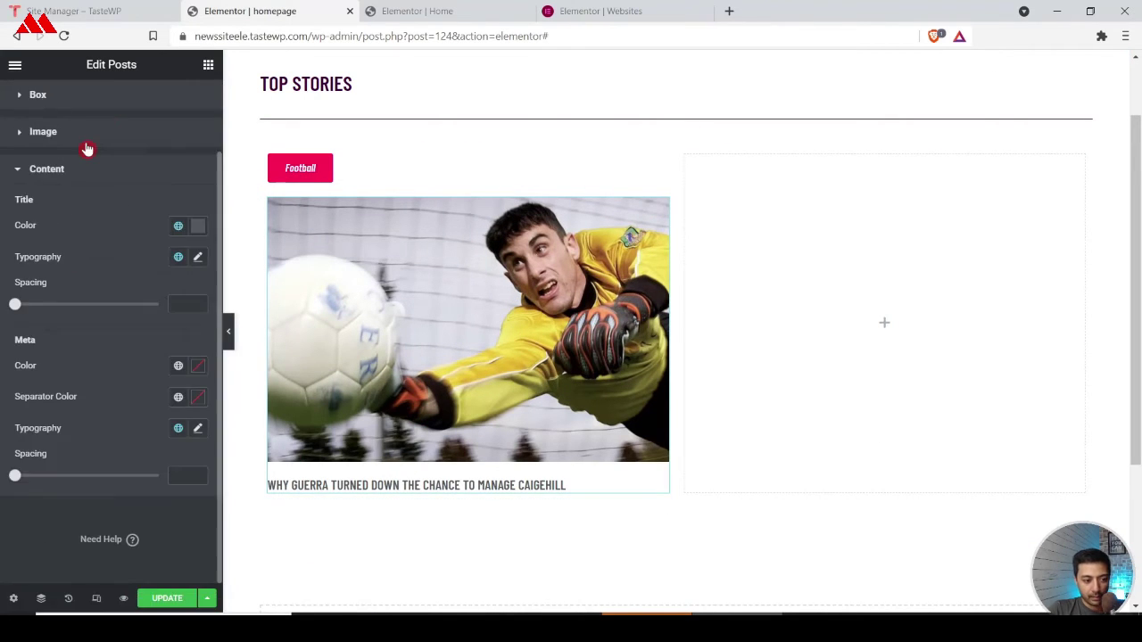
{"action": "left_click", "coordinate": [83, 148]}
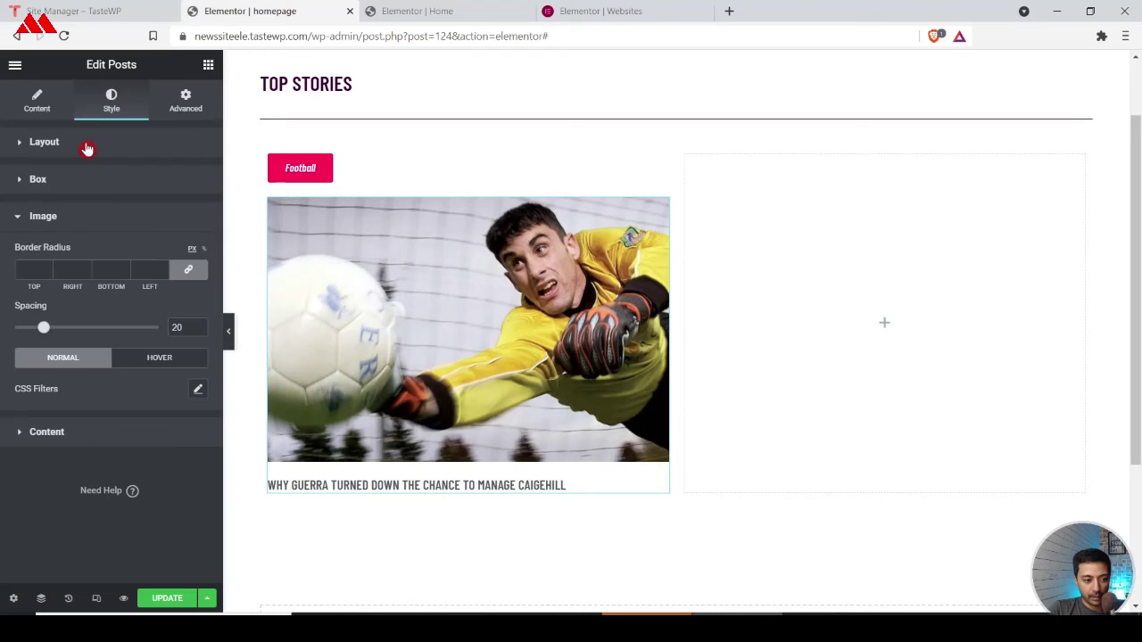
{"action": "left_click", "coordinate": [40, 181]}
{"action": "scroll", "coordinate": [168, 327], "scroll_direction": "down", "scroll_amount": 2}
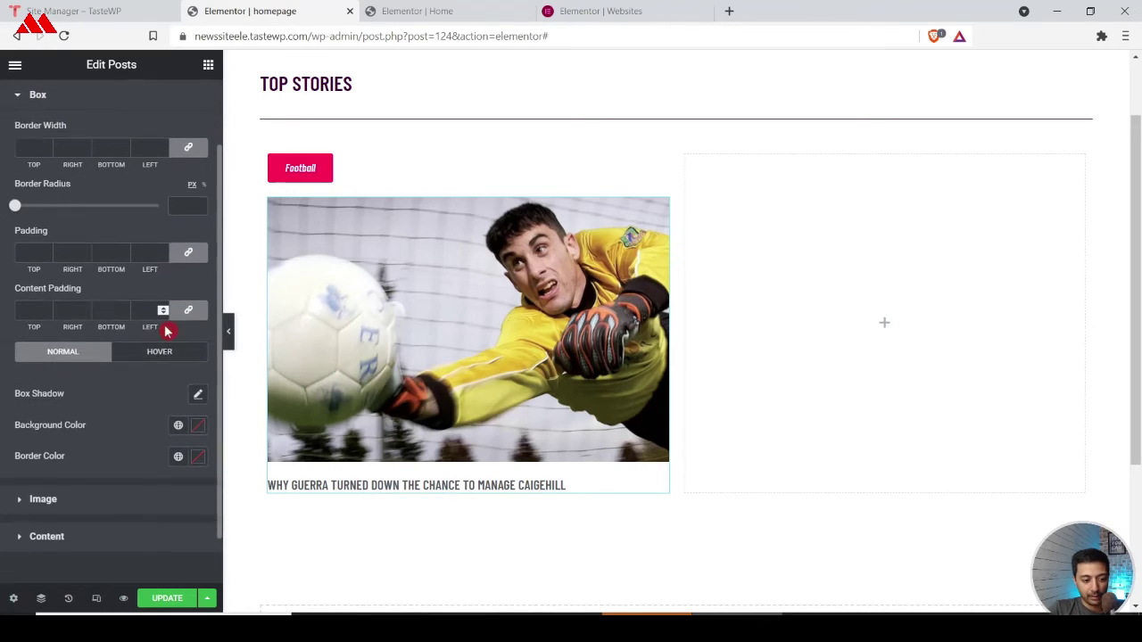
{"action": "left_click", "coordinate": [179, 426]}
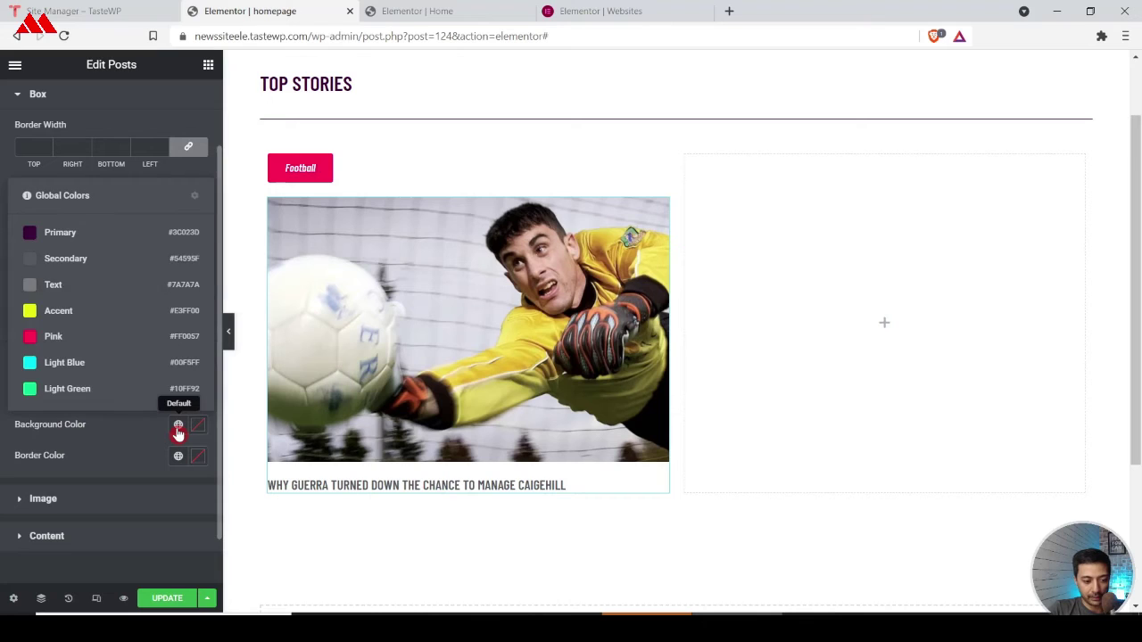
{"action": "left_click", "coordinate": [90, 243]}
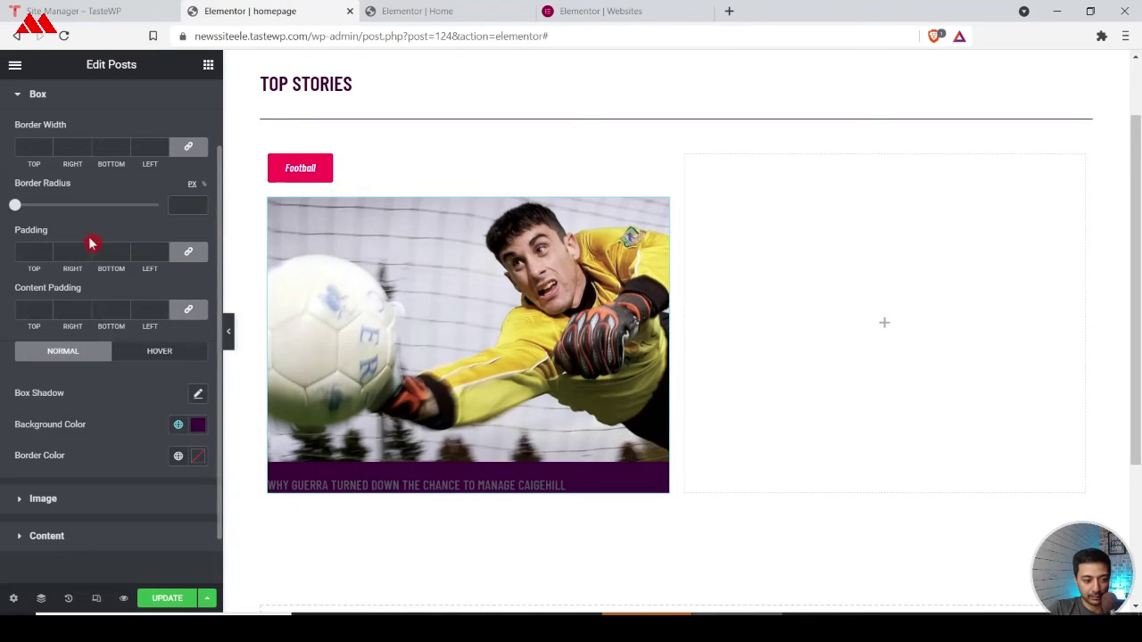
Step: Set the post title's color to white and its spacing to 16
{"action": "left_click", "coordinate": [64, 535]}
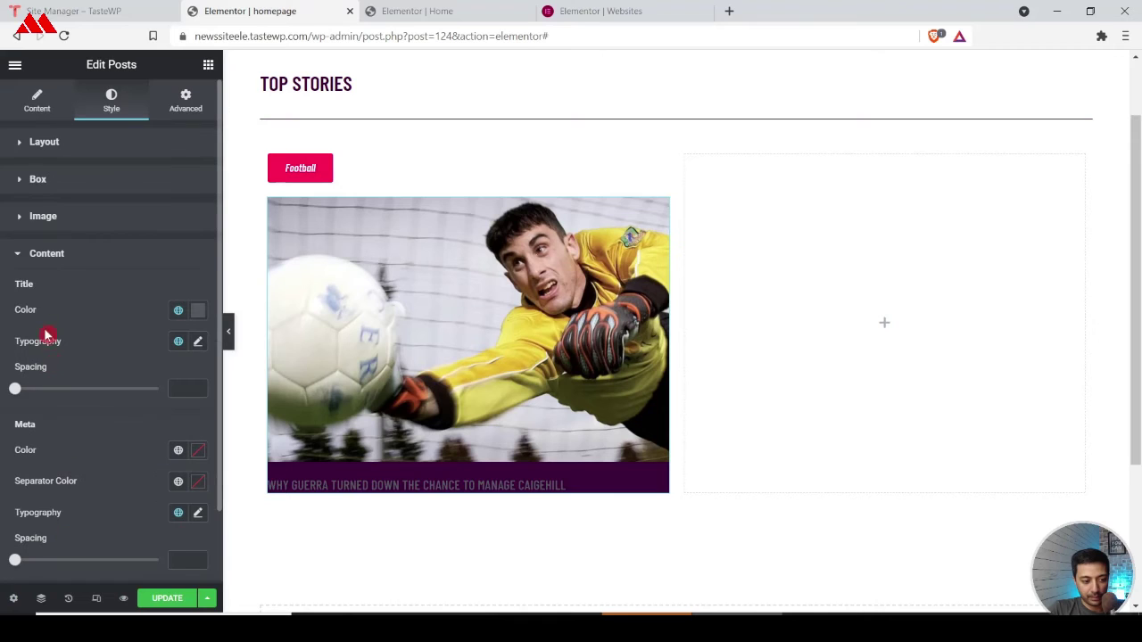
{"action": "left_click", "coordinate": [177, 311]}
{"action": "left_click", "coordinate": [196, 312]}
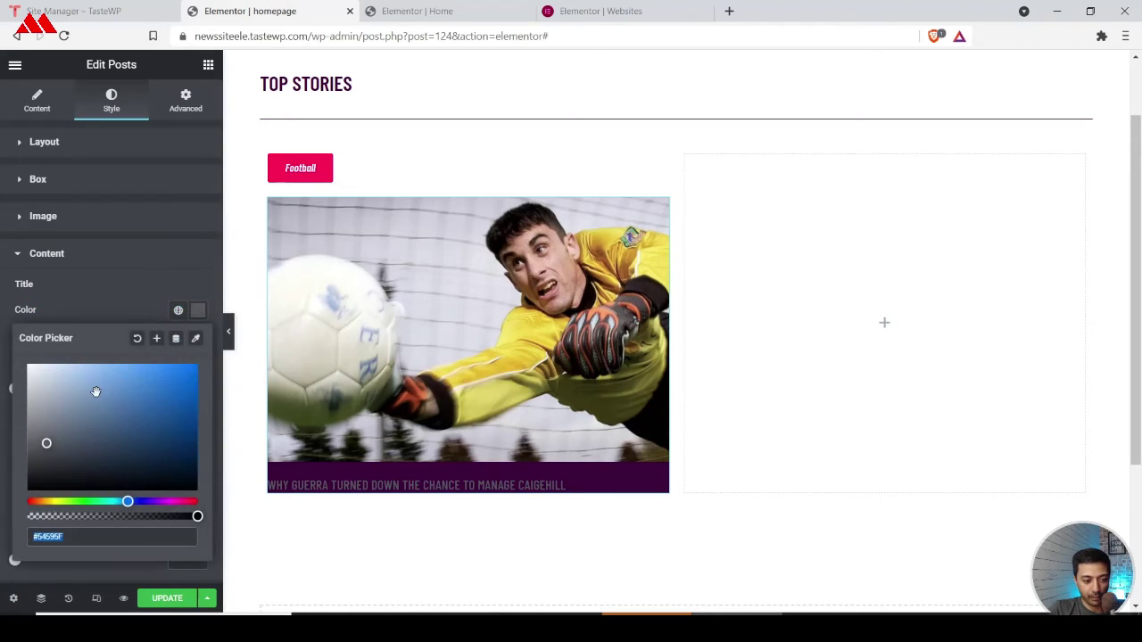
{"action": "left_click_drag", "start_coordinate": [47, 443], "coordinate": [6, 324]}
{"action": "left_click", "coordinate": [4, 312]}
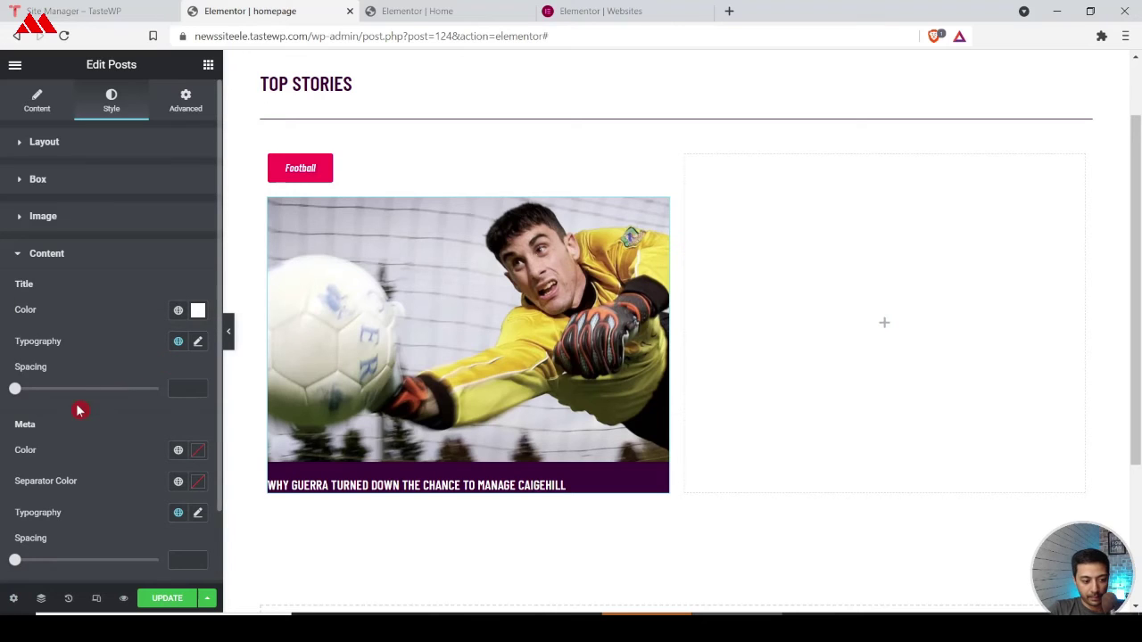
{"action": "left_click_drag", "start_coordinate": [19, 391], "coordinate": [41, 395]}
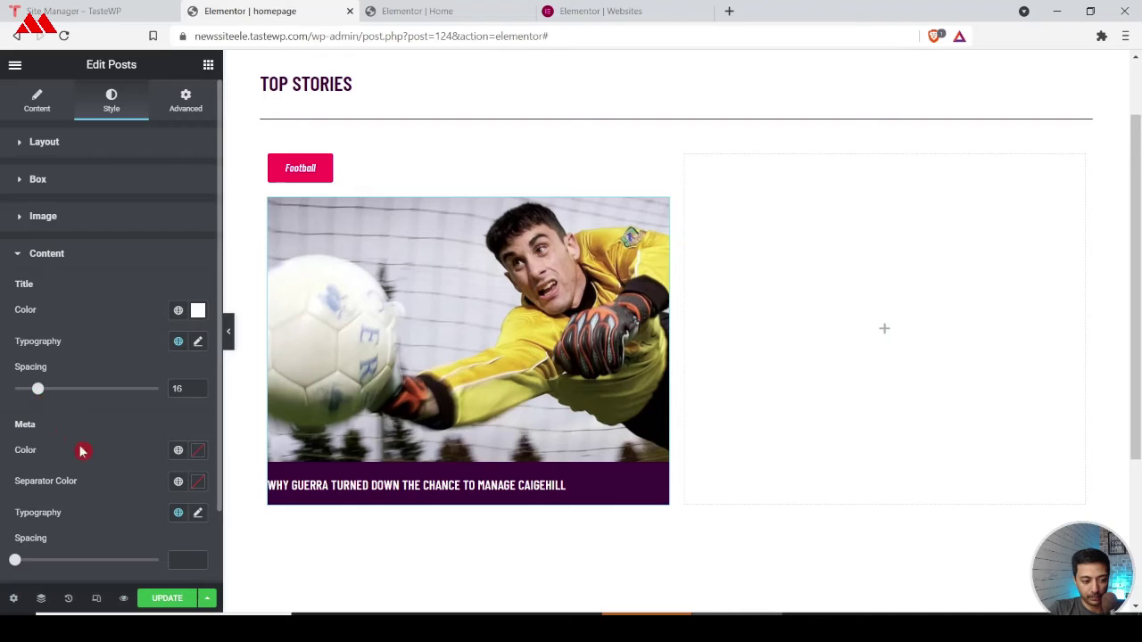
Step: Try unlinked box padding of 10 on the left side only, and clear that value again
{"action": "left_click", "coordinate": [38, 179]}
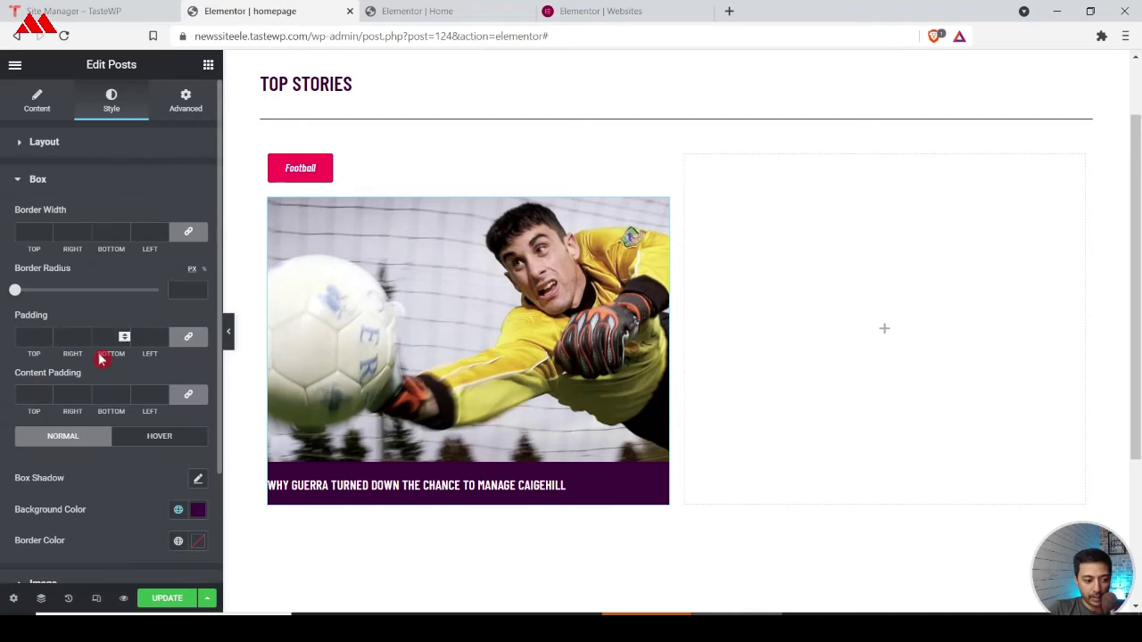
{"action": "left_click", "coordinate": [189, 340]}
{"action": "left_click", "coordinate": [132, 338]}
{"action": "type", "text": "10"}
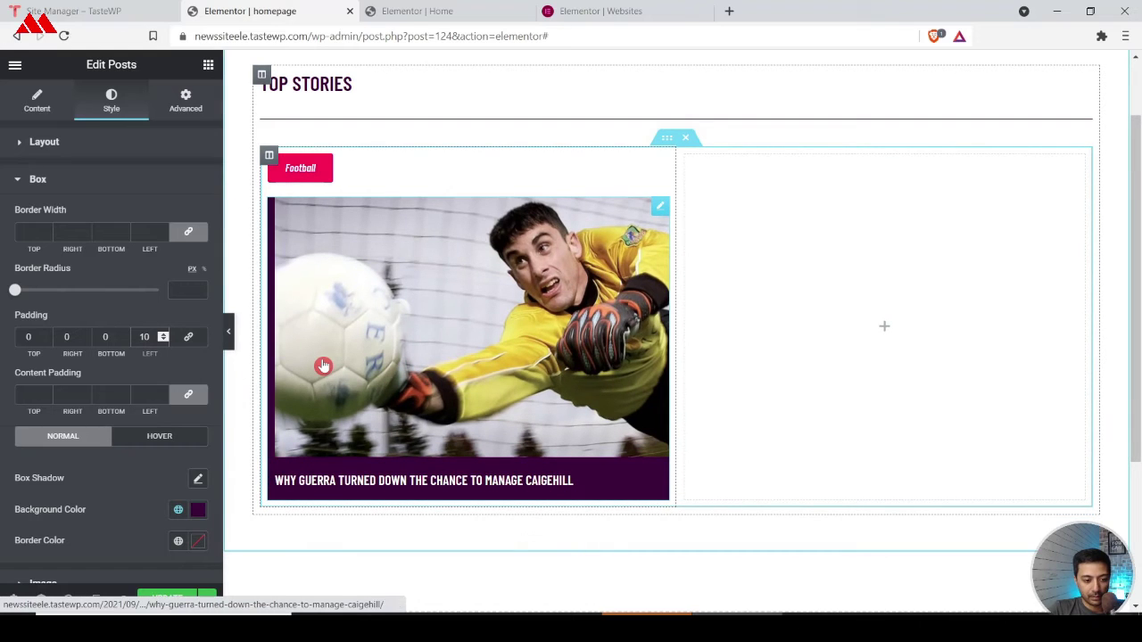
{"action": "key", "text": "BackSpace"}
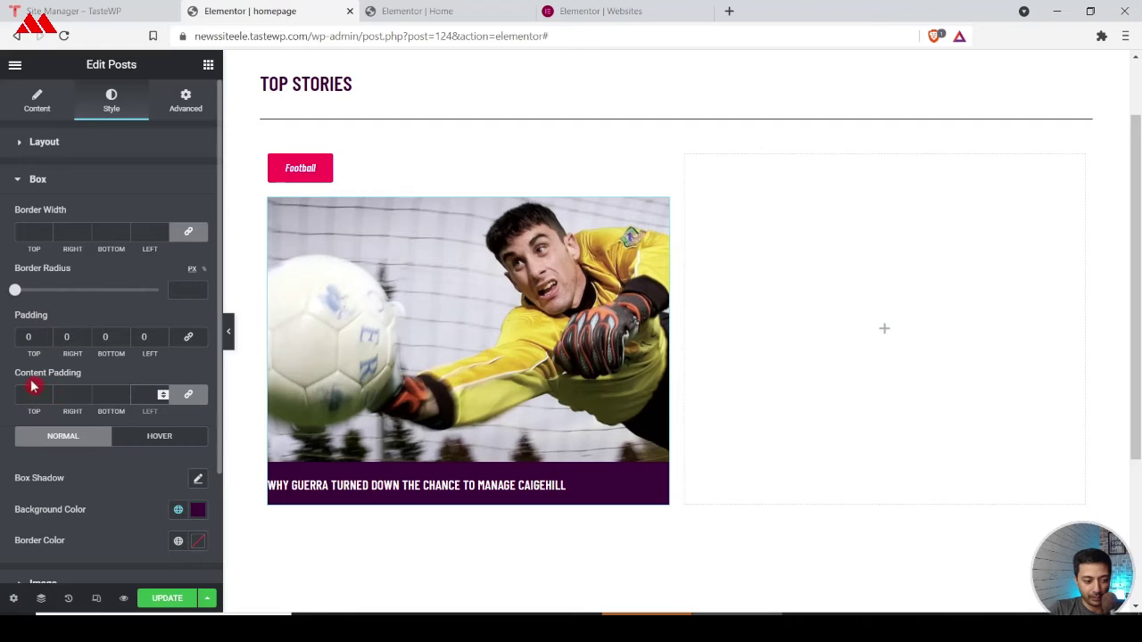
Step: Set the post box's content padding to 10 on all four sides
{"action": "type", "text": "10"}
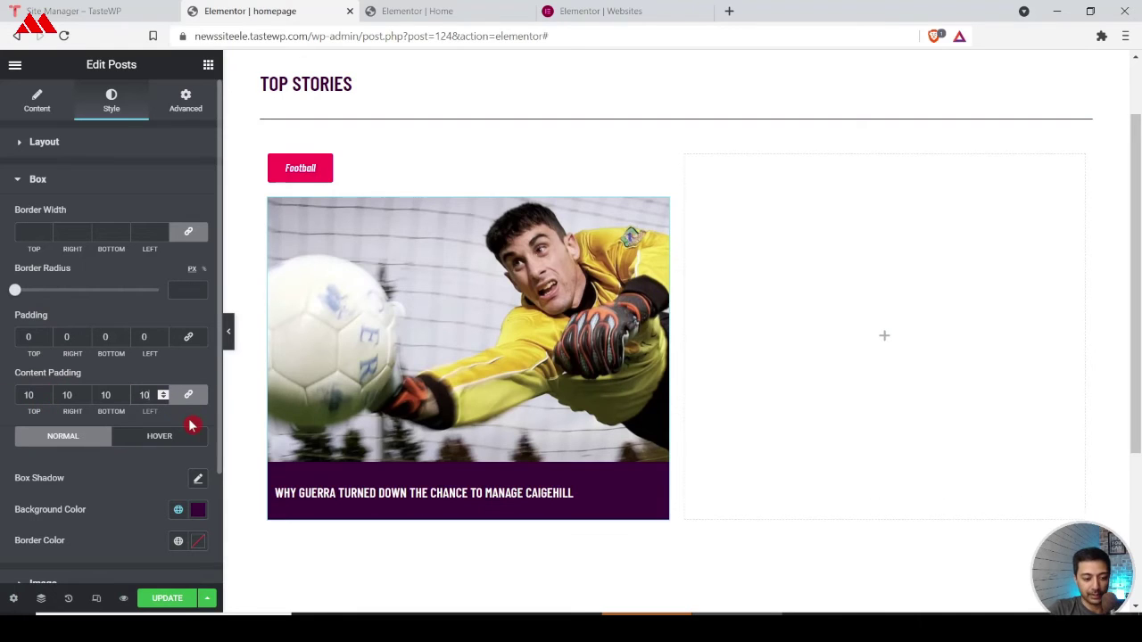
{"action": "left_click", "coordinate": [200, 398]}
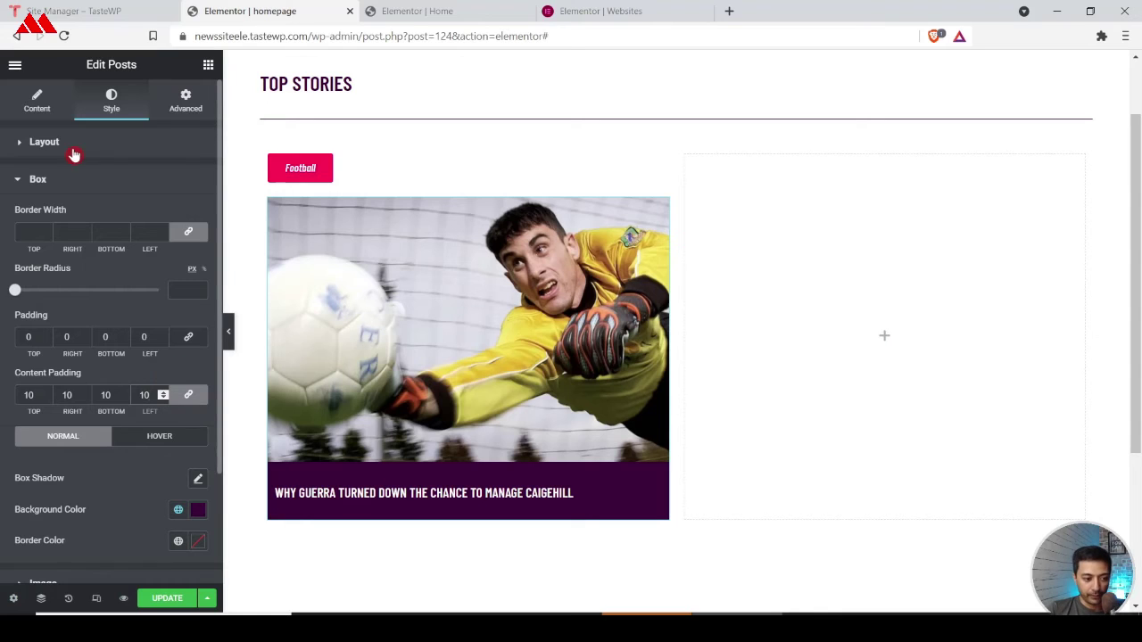
Step: Set the post title's typography size to 29 px
{"action": "scroll", "coordinate": [79, 428], "scroll_direction": "down", "scroll_amount": 2}
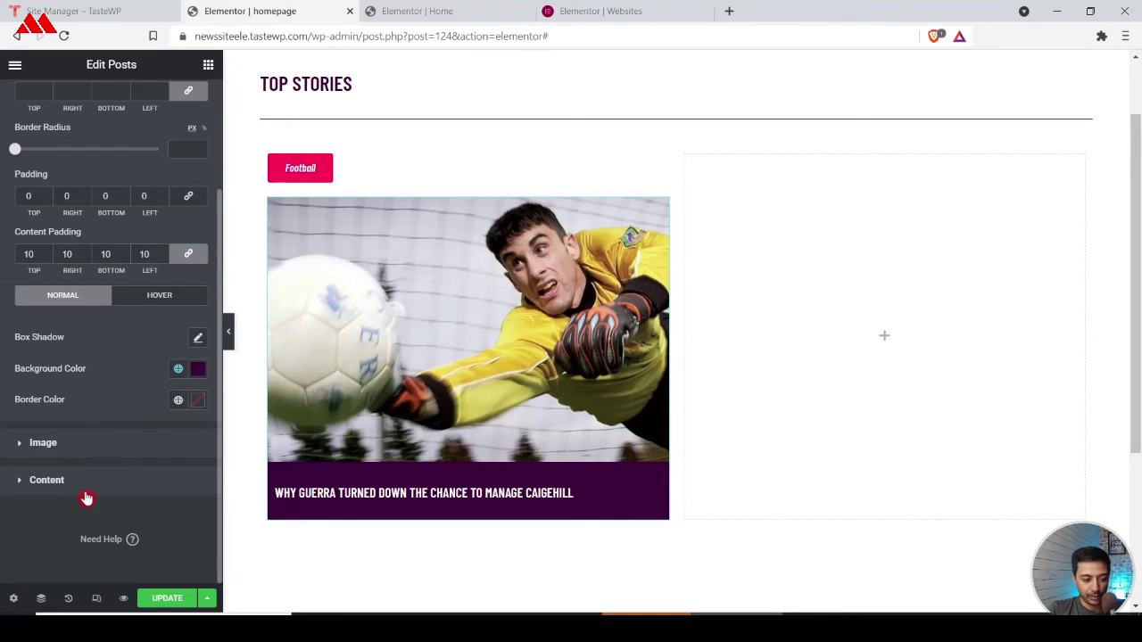
{"action": "left_click", "coordinate": [184, 491]}
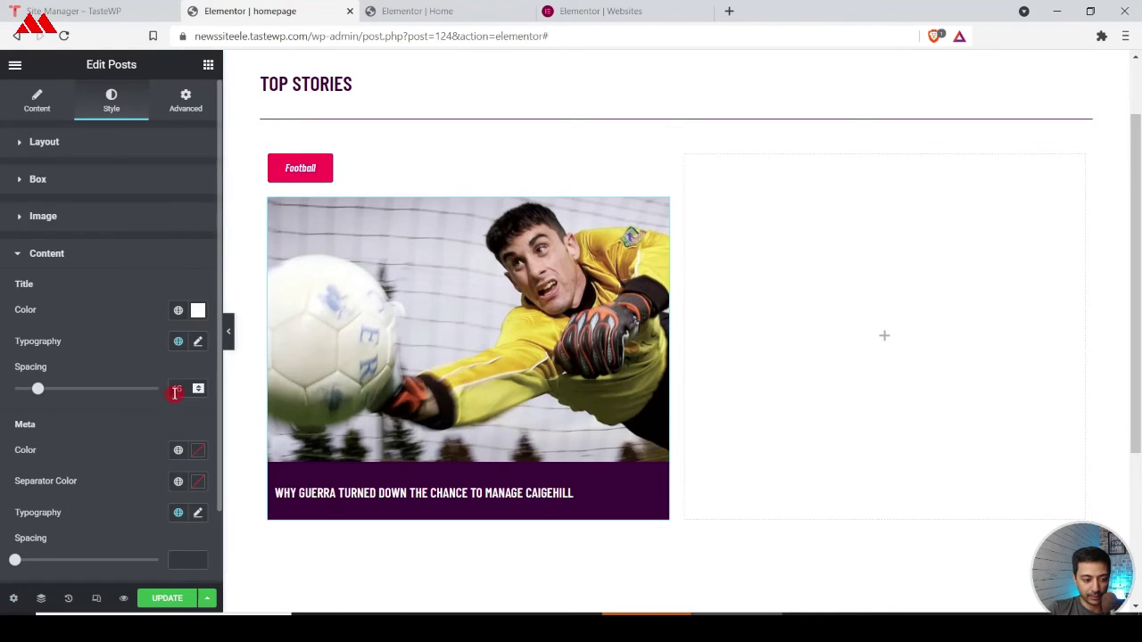
{"action": "left_click", "coordinate": [198, 342]}
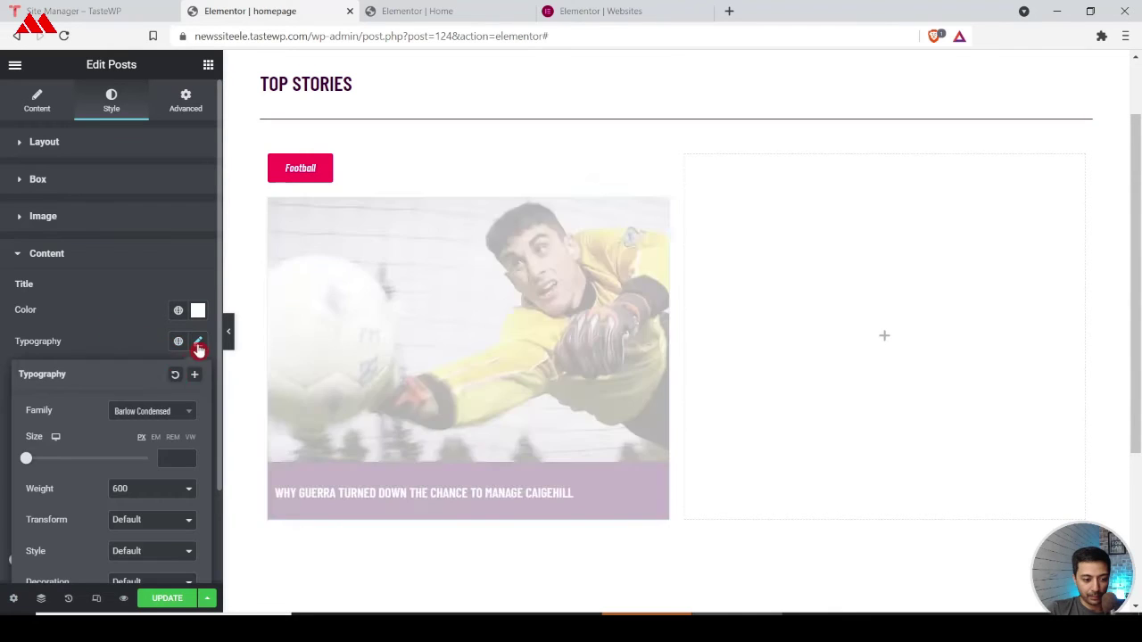
{"action": "left_click", "coordinate": [174, 461]}
{"action": "type", "text": "11"}
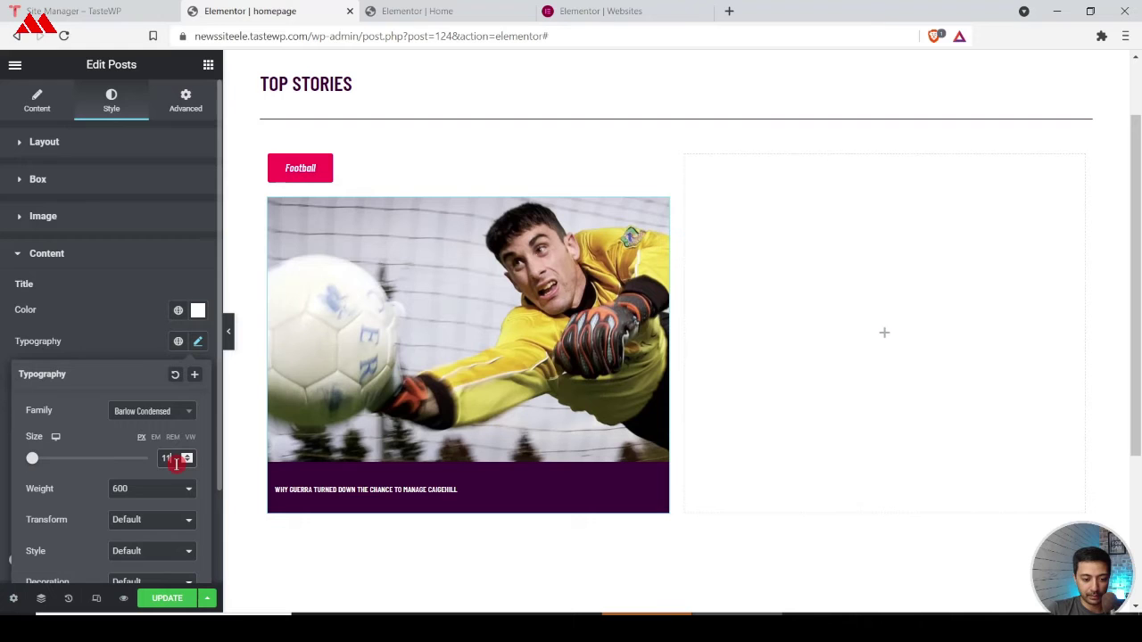
{"action": "key", "text": "BackSpace"}
{"action": "key", "text": "BackSpace"}
{"action": "type", "text": "29"}
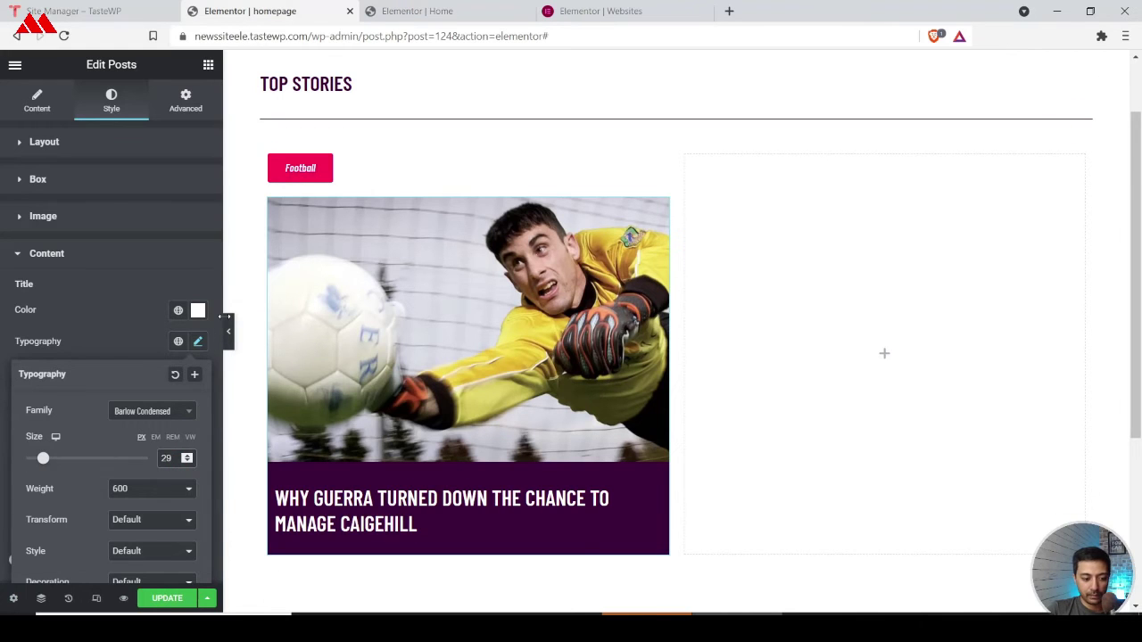
Step: Examine the Top Stories layout on the reference Home page and return to the homepage being edited
{"action": "scroll", "coordinate": [415, 227], "scroll_direction": "up", "scroll_amount": 2}
{"action": "left_click", "coordinate": [417, 11]}
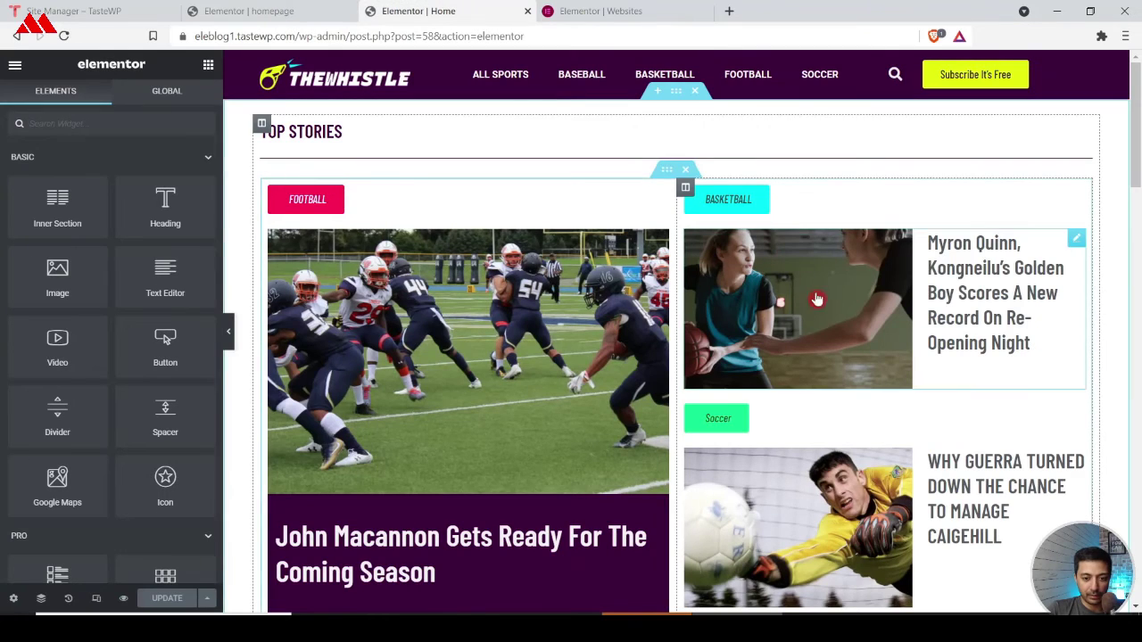
{"action": "scroll", "coordinate": [886, 398], "scroll_direction": "down", "scroll_amount": 2}
{"action": "scroll", "coordinate": [820, 396], "scroll_direction": "up", "scroll_amount": 1}
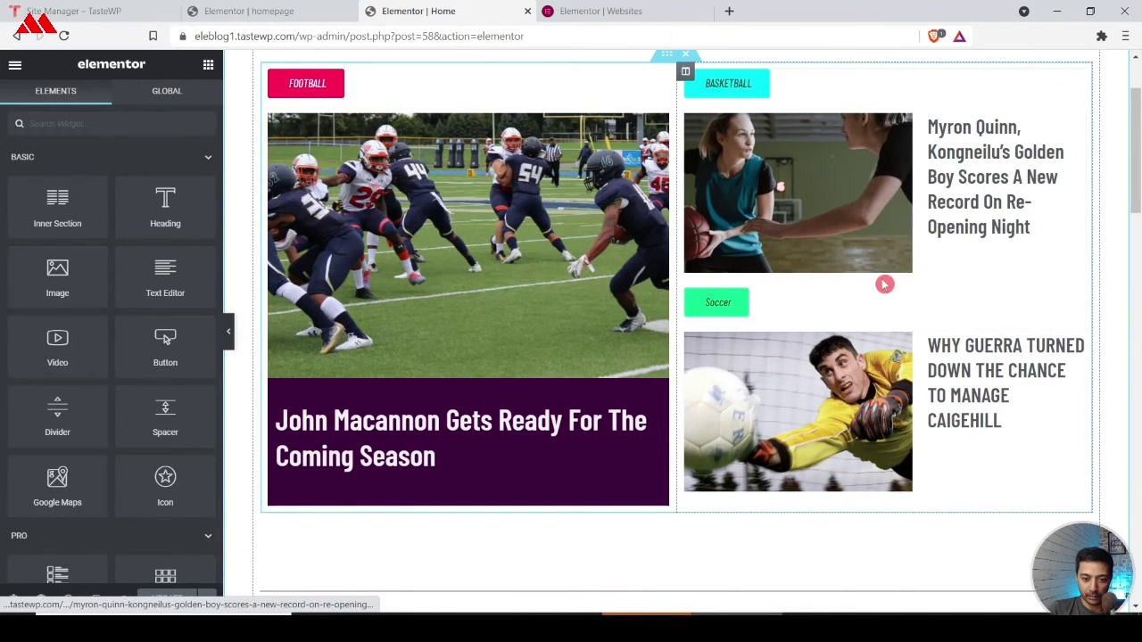
{"action": "left_click", "coordinate": [245, 10]}
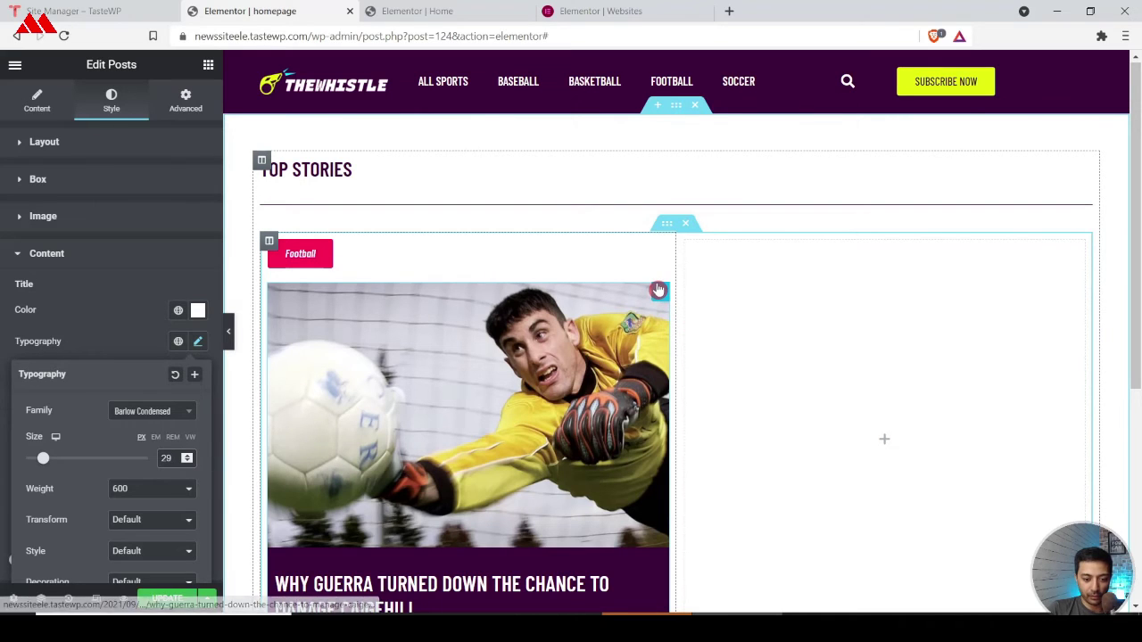
Step: Filter the posts below the Football button by including only the term Categories: FOOTBALL
{"action": "left_click", "coordinate": [658, 293]}
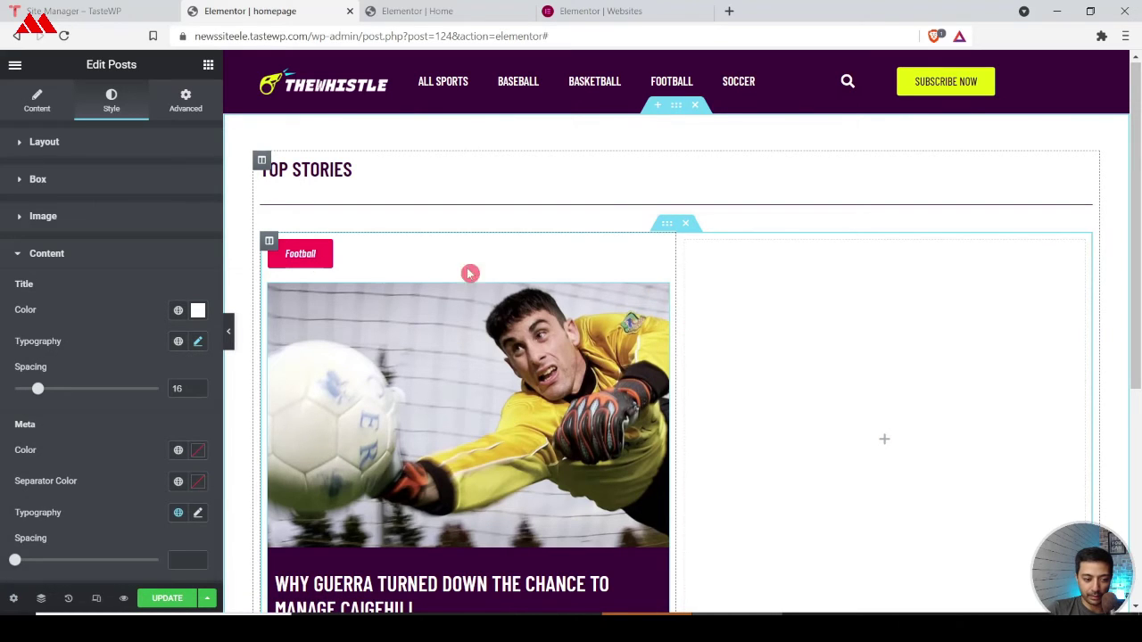
{"action": "left_click", "coordinate": [33, 96]}
{"action": "scroll", "coordinate": [152, 405], "scroll_direction": "down", "scroll_amount": 3}
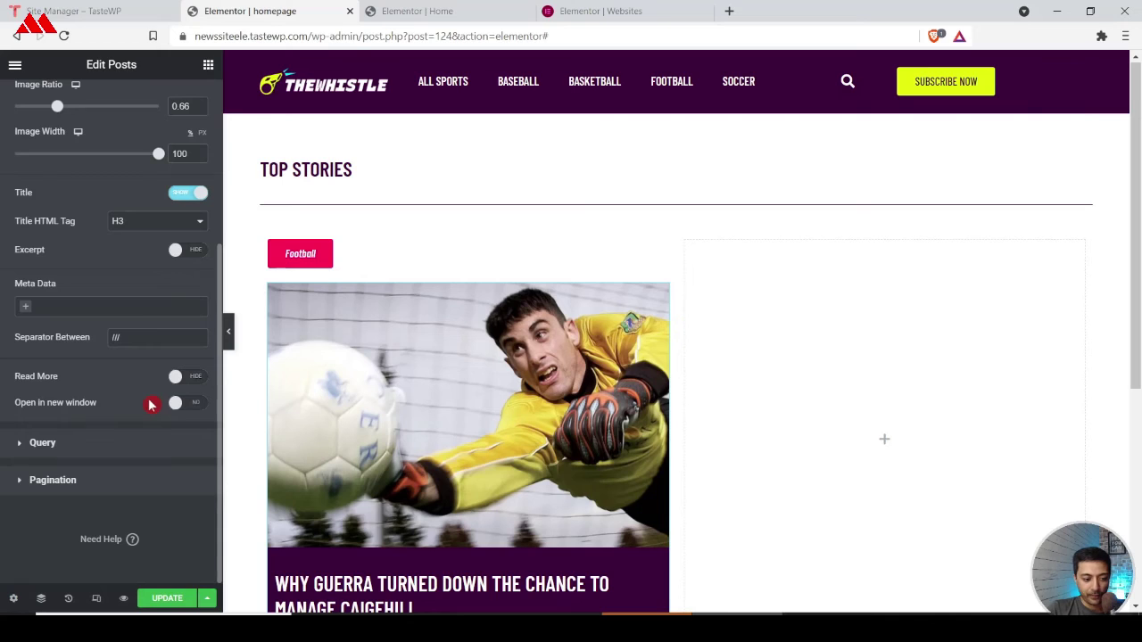
{"action": "left_click", "coordinate": [42, 442]}
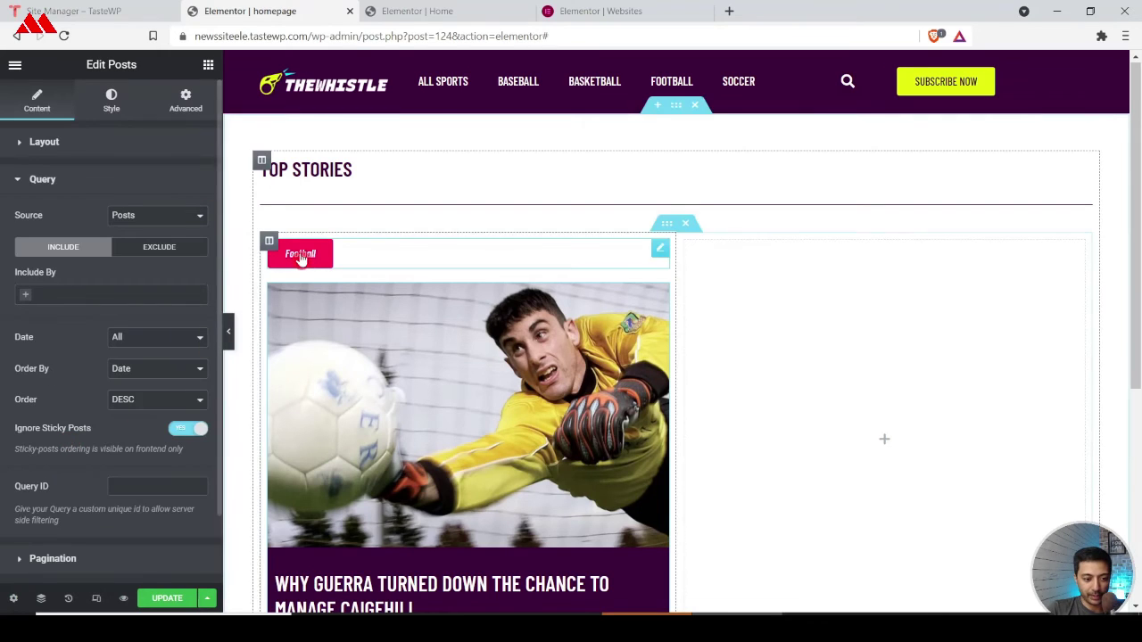
{"action": "left_click", "coordinate": [65, 296]}
{"action": "left_click", "coordinate": [59, 311]}
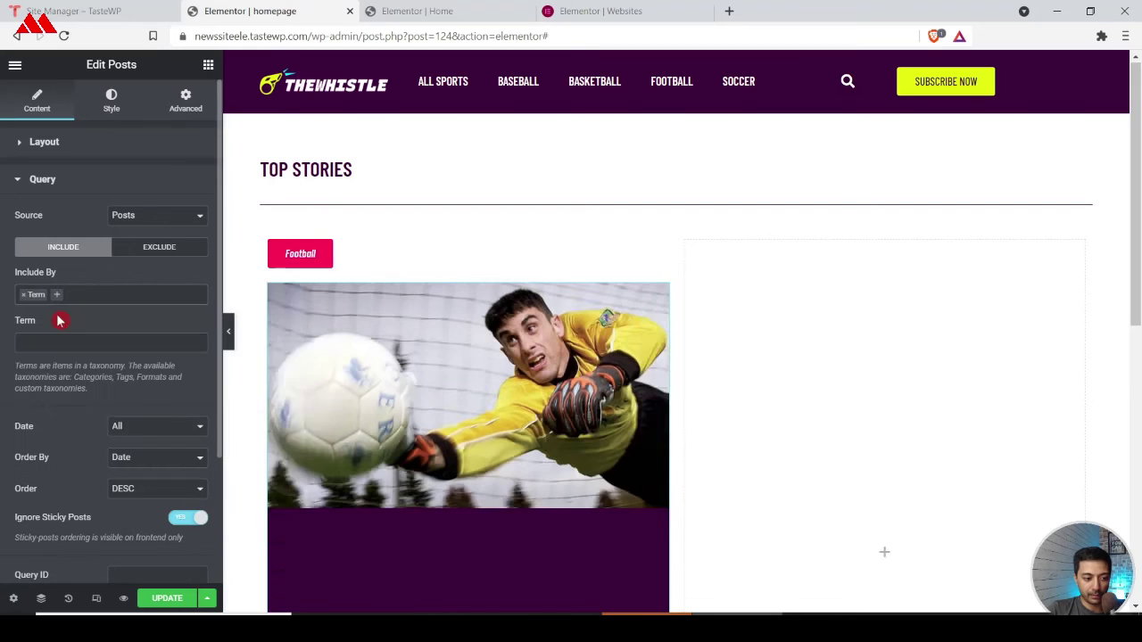
{"action": "left_click", "coordinate": [56, 348]}
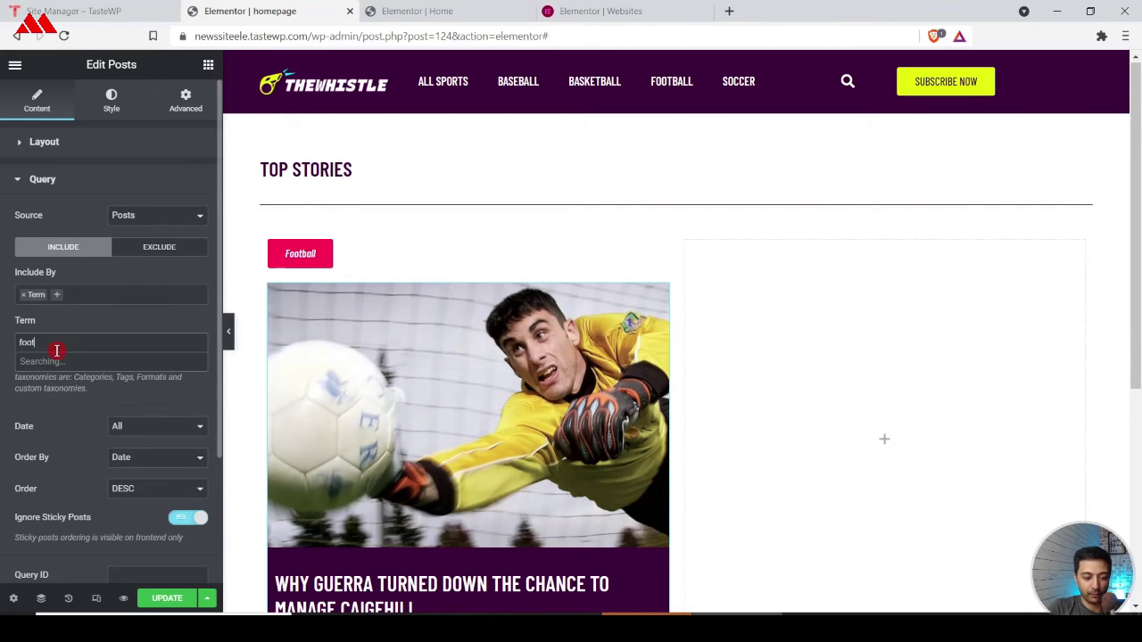
{"action": "type", "text": "foot"}
{"action": "left_click", "coordinate": [56, 371]}
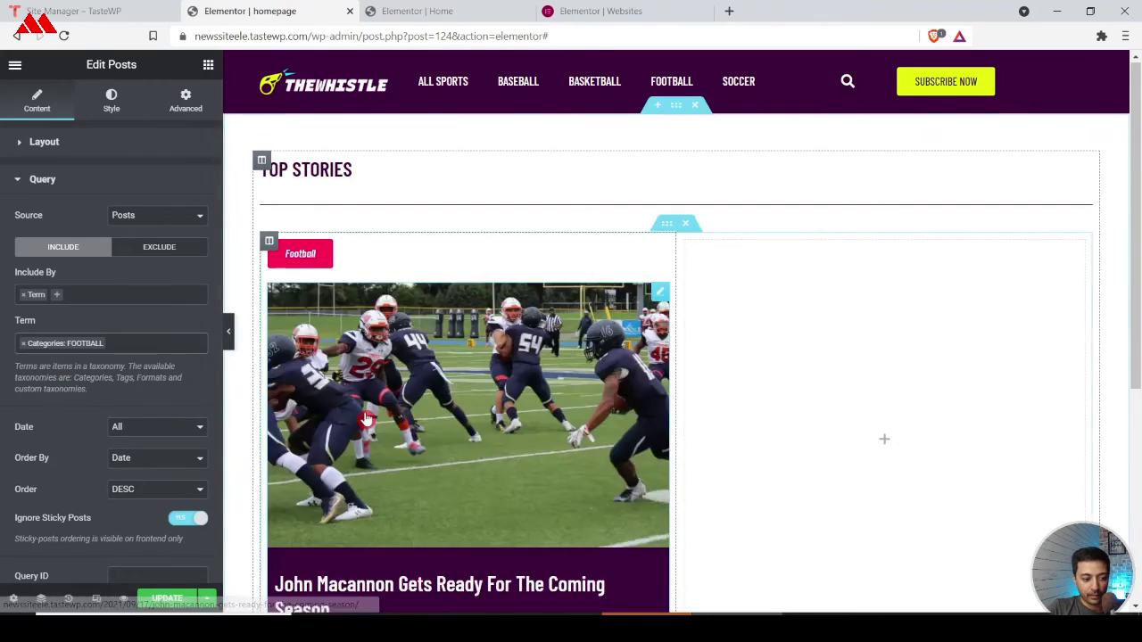
{"action": "scroll", "coordinate": [440, 443], "scroll_direction": "down", "scroll_amount": 2}
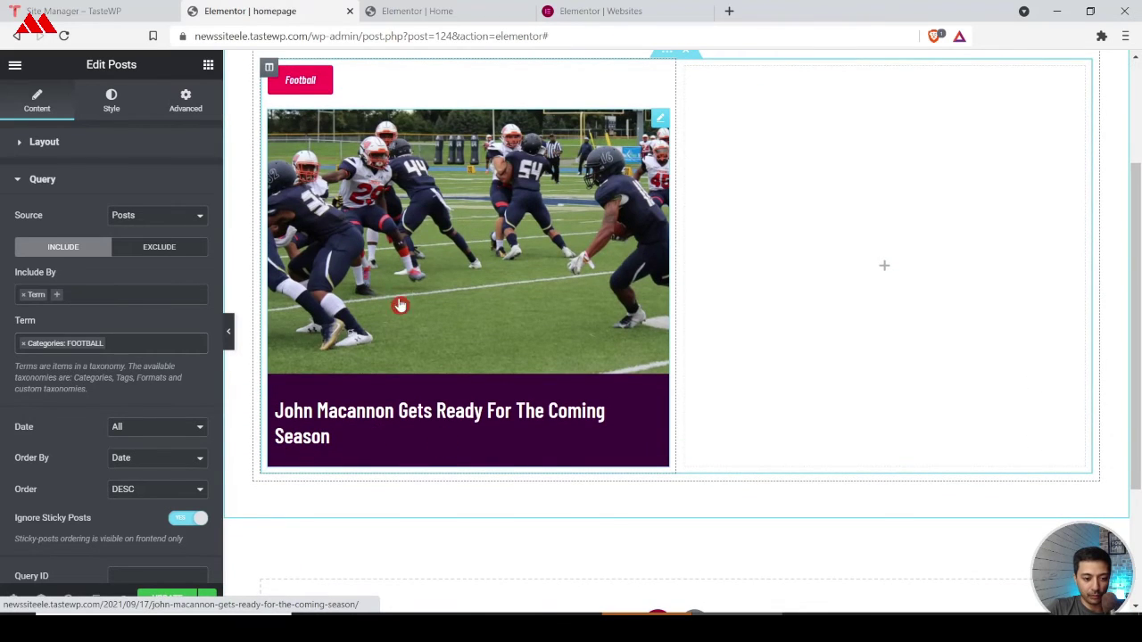
{"action": "scroll", "coordinate": [419, 285], "scroll_direction": "up", "scroll_amount": 2}
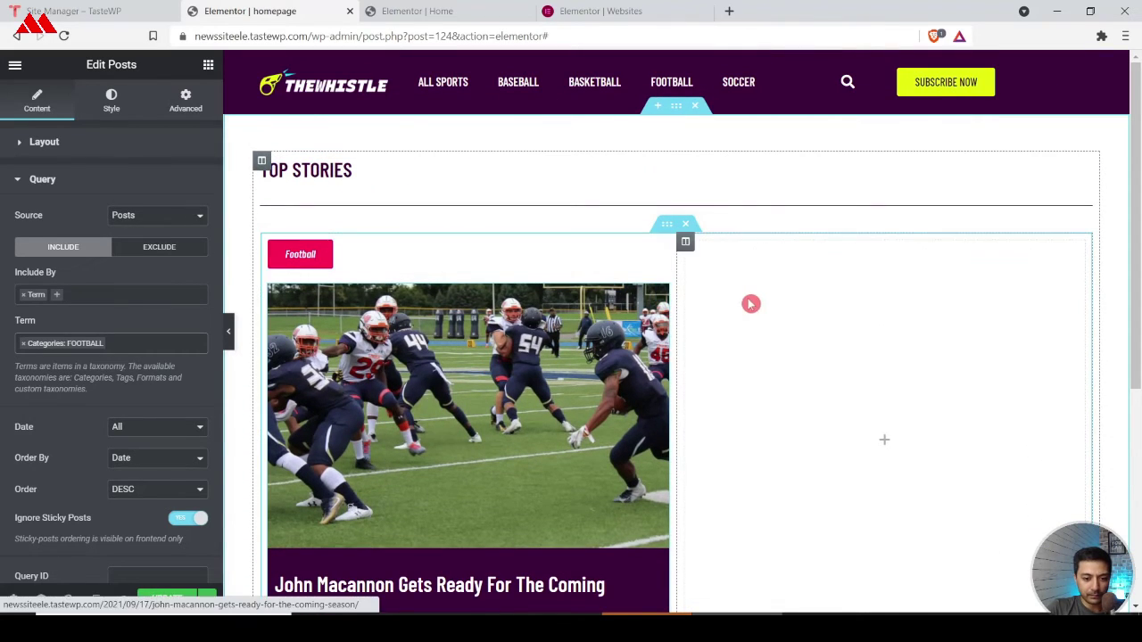
Step: Copy the Football button and paste it into the empty column beside the football post
{"action": "right_click", "coordinate": [656, 252]}
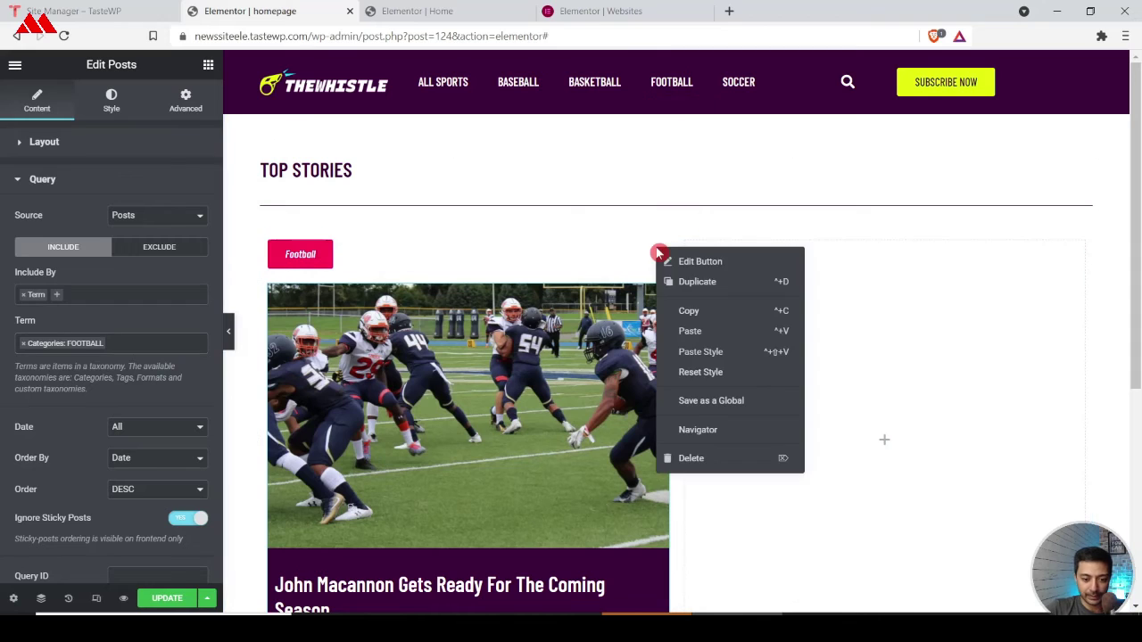
{"action": "left_click", "coordinate": [689, 312]}
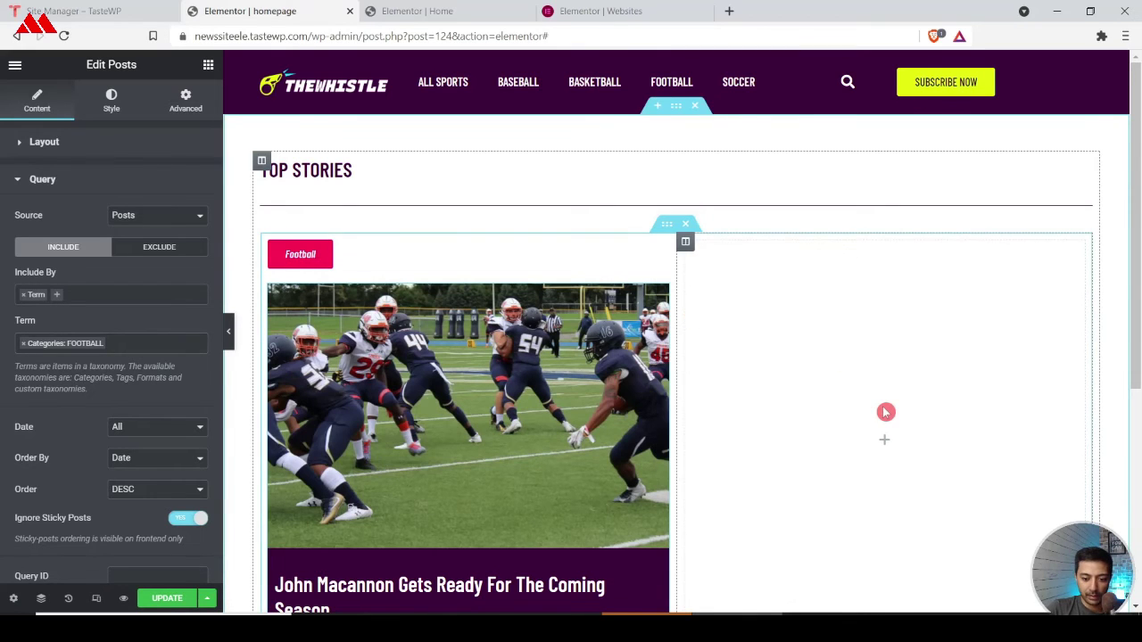
{"action": "left_click", "coordinate": [886, 411]}
{"action": "right_click", "coordinate": [885, 411]}
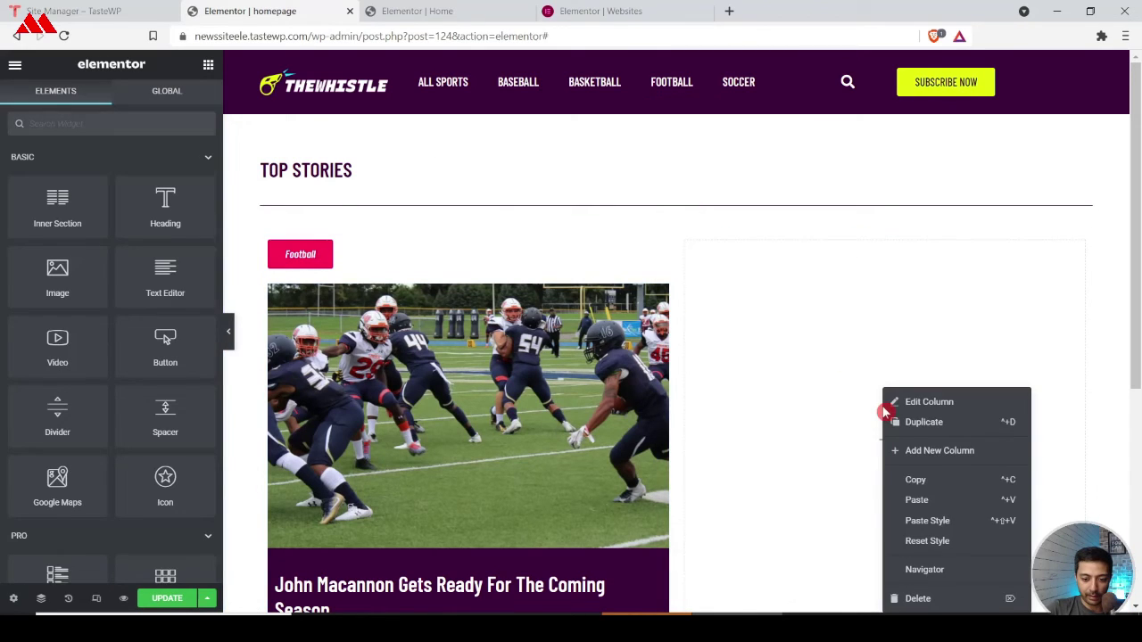
{"action": "left_click", "coordinate": [947, 502]}
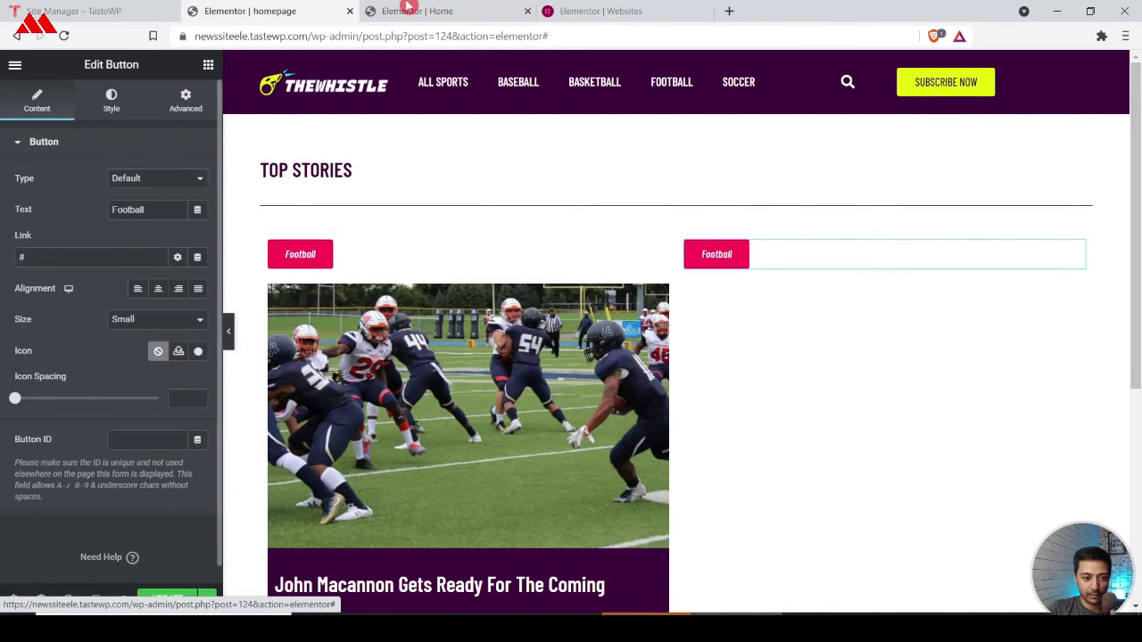
Step: Set the copied button's background to the global color Light Blue, checking it against the reference Home page
{"action": "left_click", "coordinate": [406, 9]}
{"action": "left_click", "coordinate": [325, 9]}
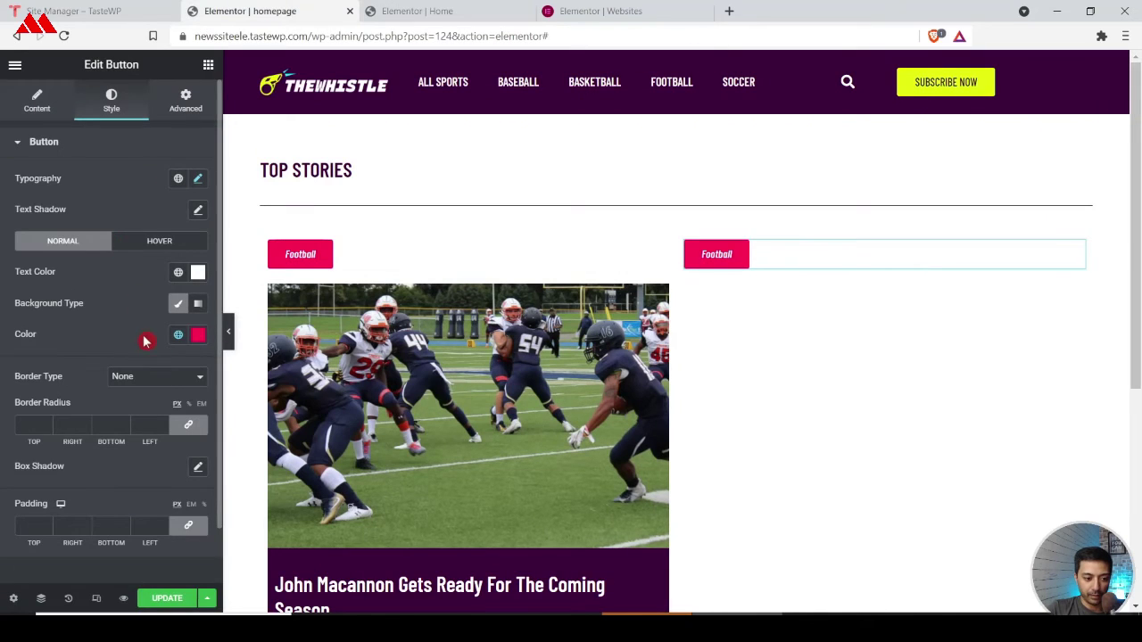
{"action": "left_click", "coordinate": [178, 336]}
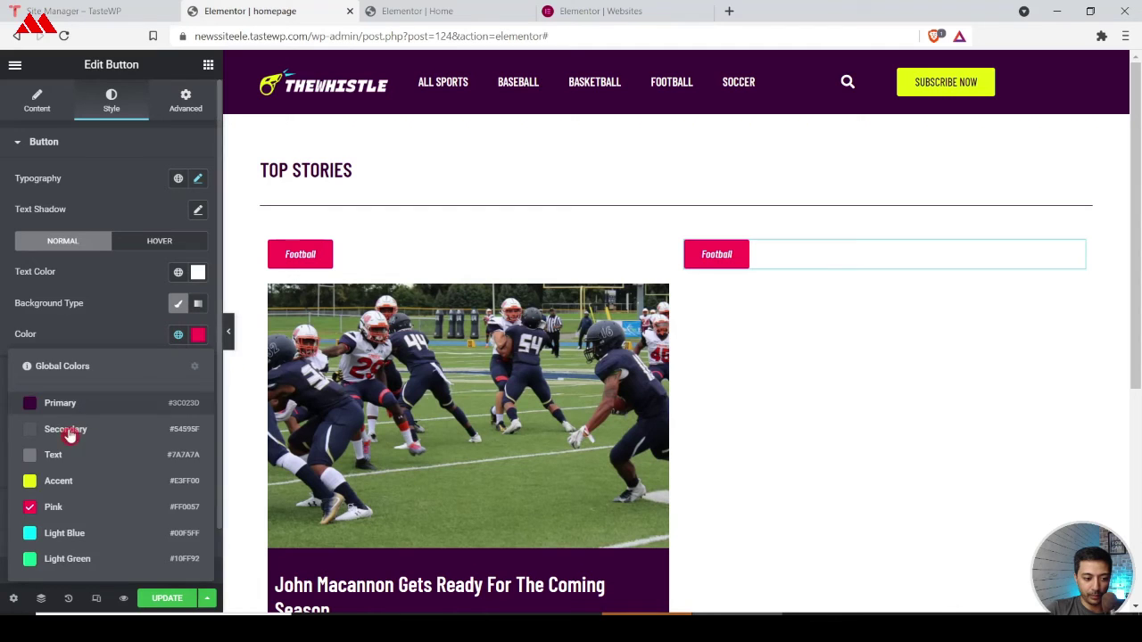
{"action": "left_click", "coordinate": [51, 533]}
{"action": "left_click", "coordinate": [417, 11]}
{"action": "left_click", "coordinate": [313, 9]}
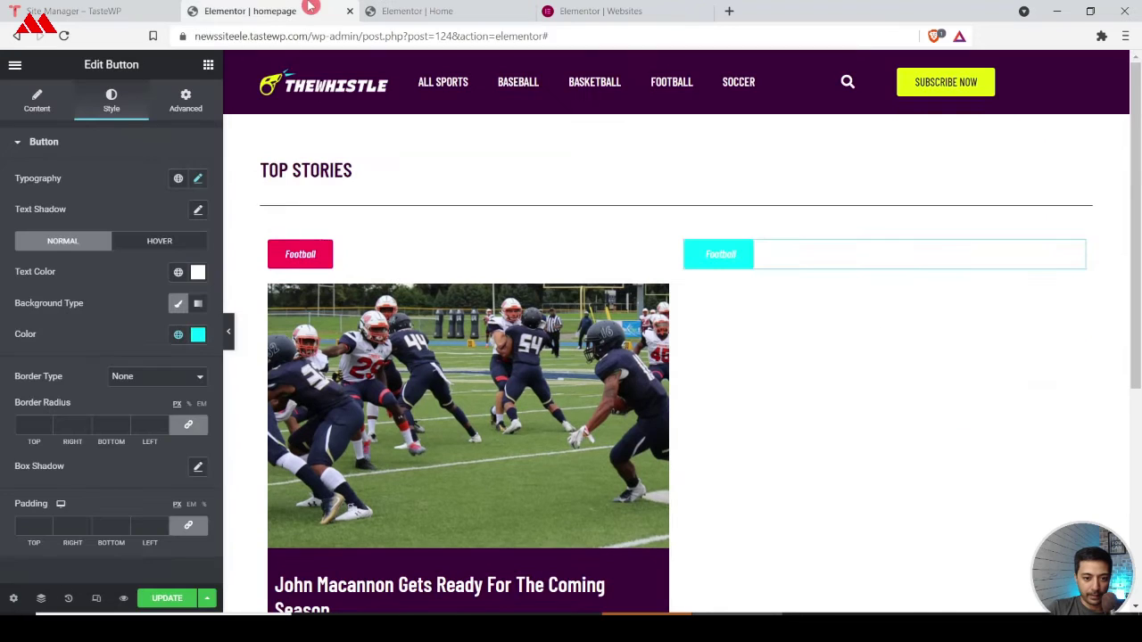
Step: Change the copied button's text to Basketball and its text color to the global color Primary
{"action": "left_click", "coordinate": [37, 100]}
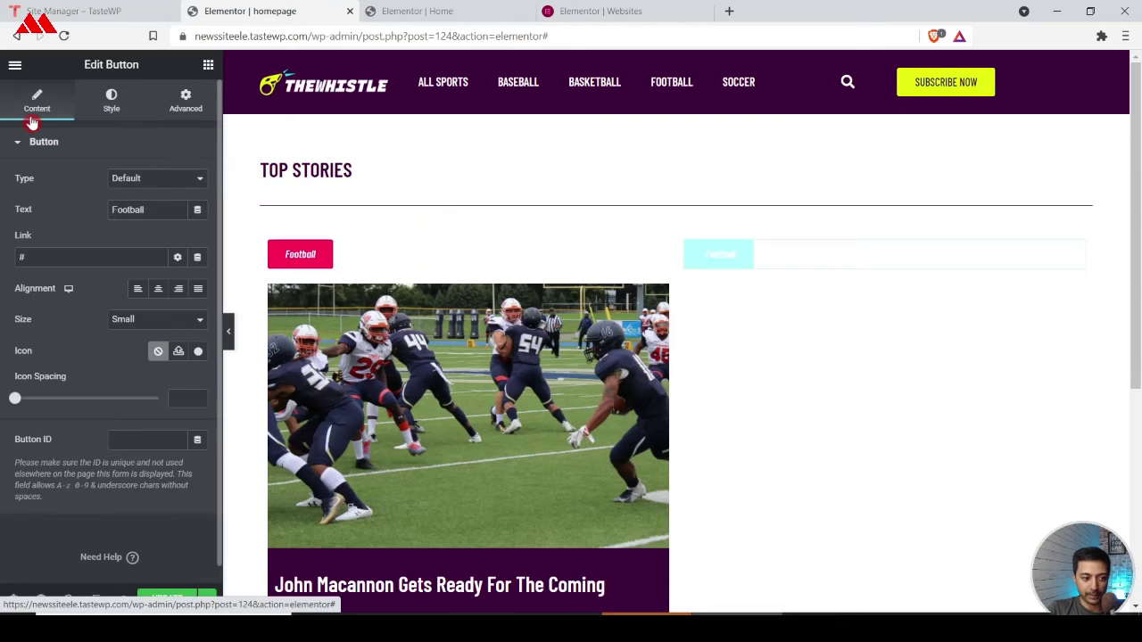
{"action": "double_click", "coordinate": [134, 208]}
{"action": "type", "text": "Basketball"}
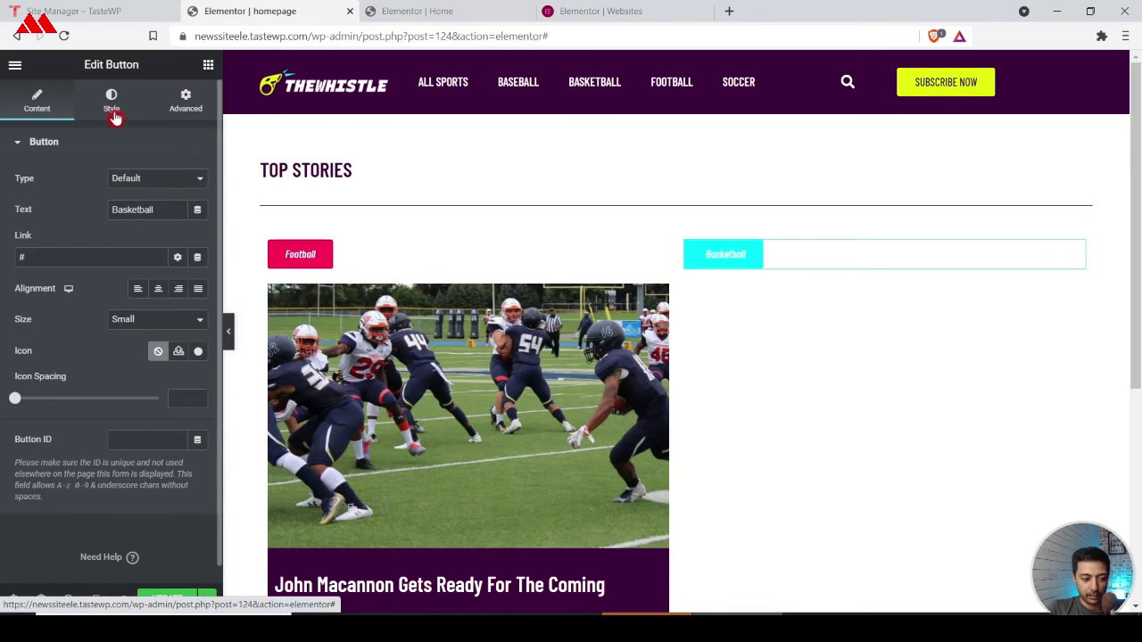
{"action": "left_click", "coordinate": [112, 109]}
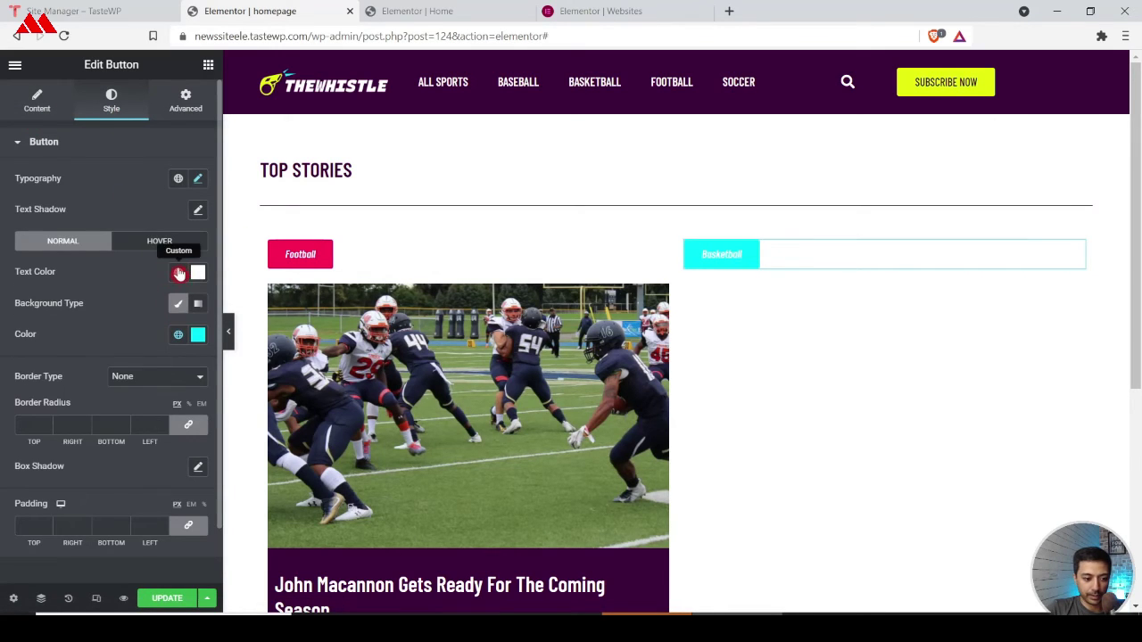
{"action": "left_click", "coordinate": [179, 272]}
{"action": "left_click", "coordinate": [79, 344]}
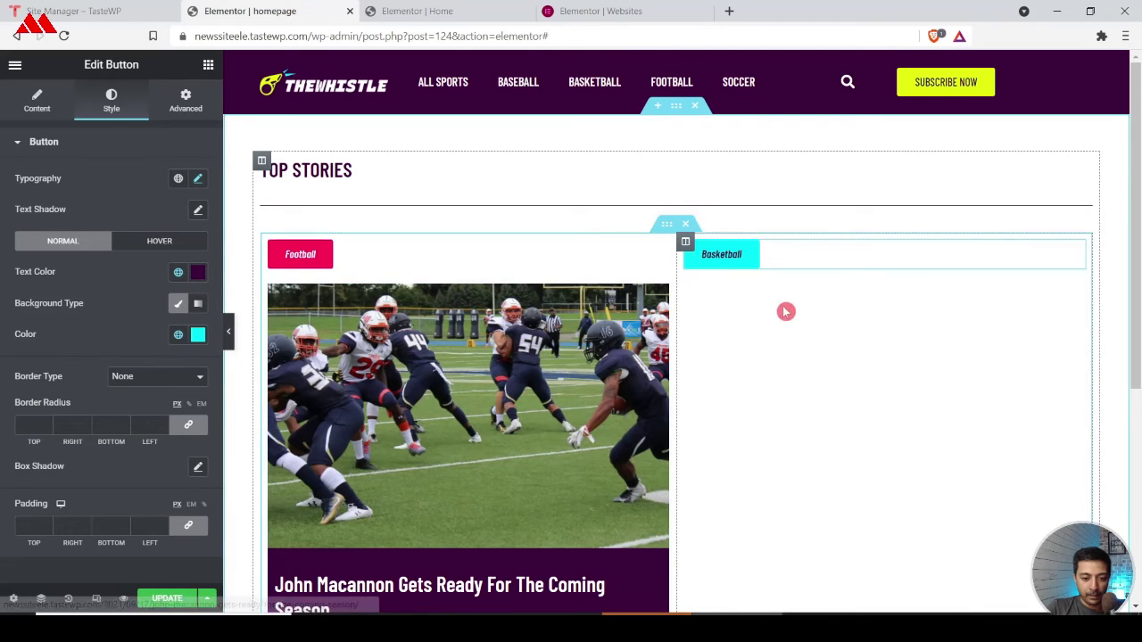
Step: Add a Posts widget below the Basketball button with 1 column and 1 post per page
{"action": "left_click", "coordinate": [208, 68]}
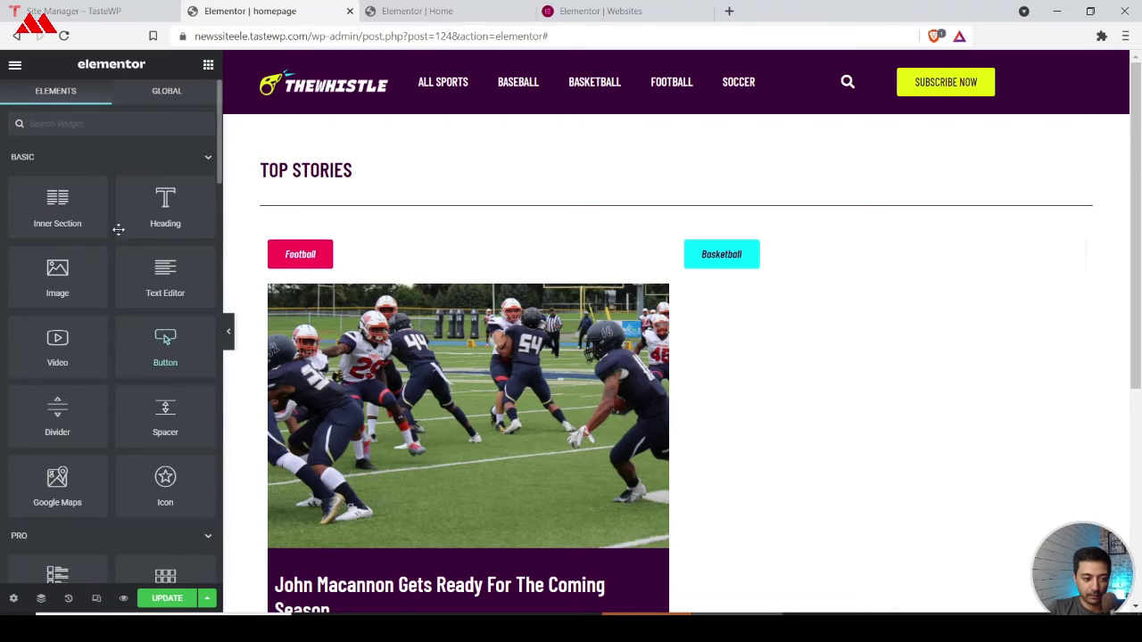
{"action": "type", "text": "post"}
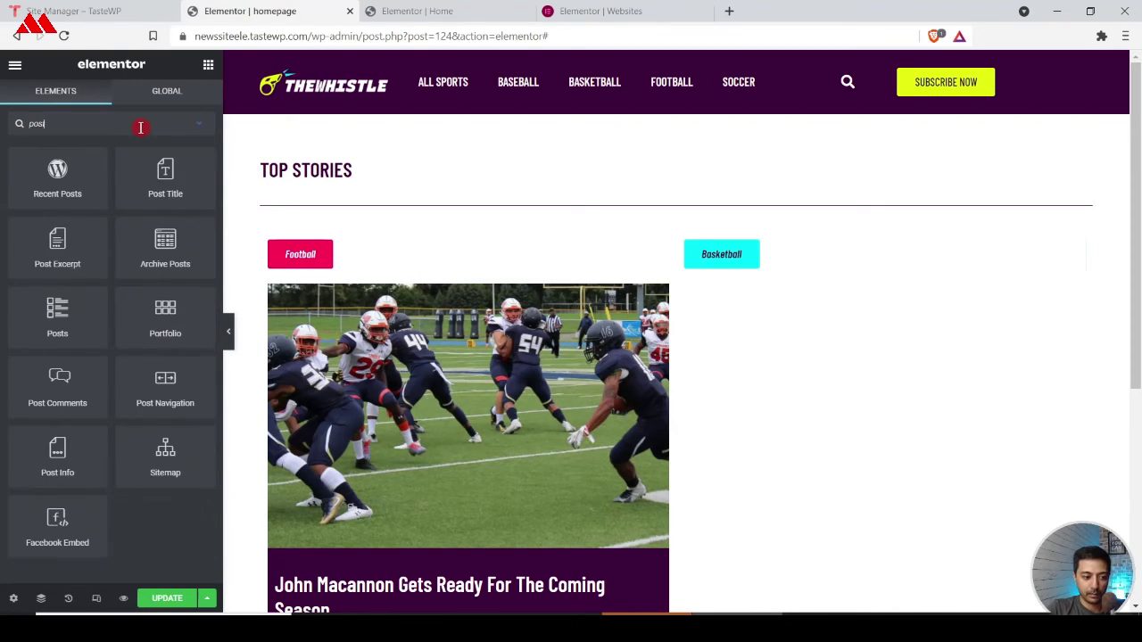
{"action": "left_click_drag", "start_coordinate": [59, 289], "coordinate": [767, 265]}
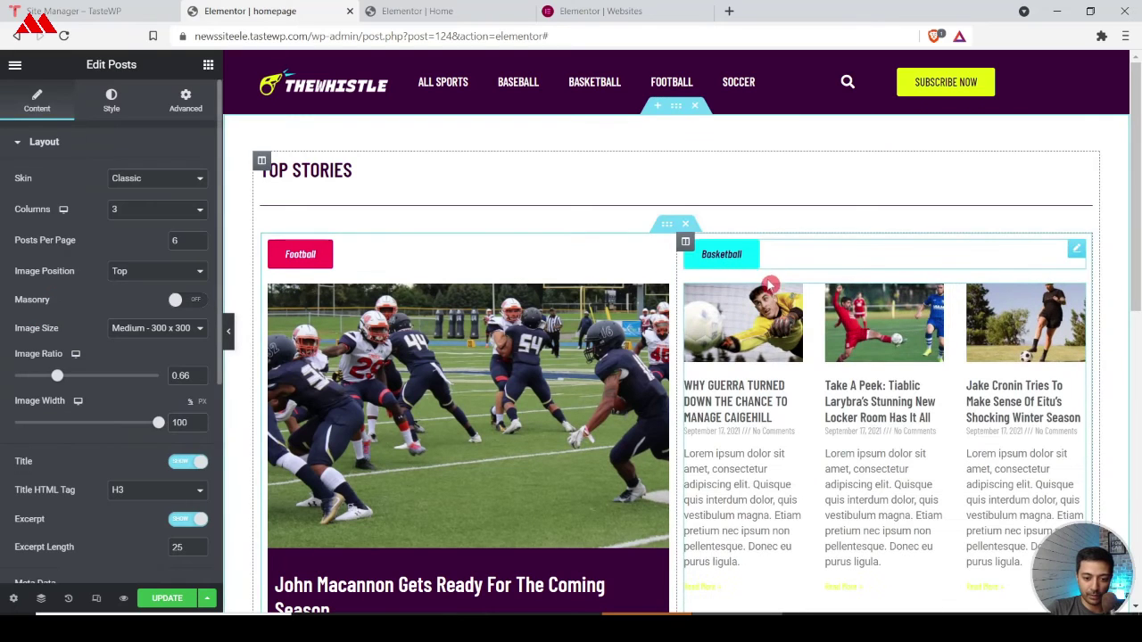
{"action": "left_click", "coordinate": [134, 210]}
{"action": "left_click", "coordinate": [135, 229]}
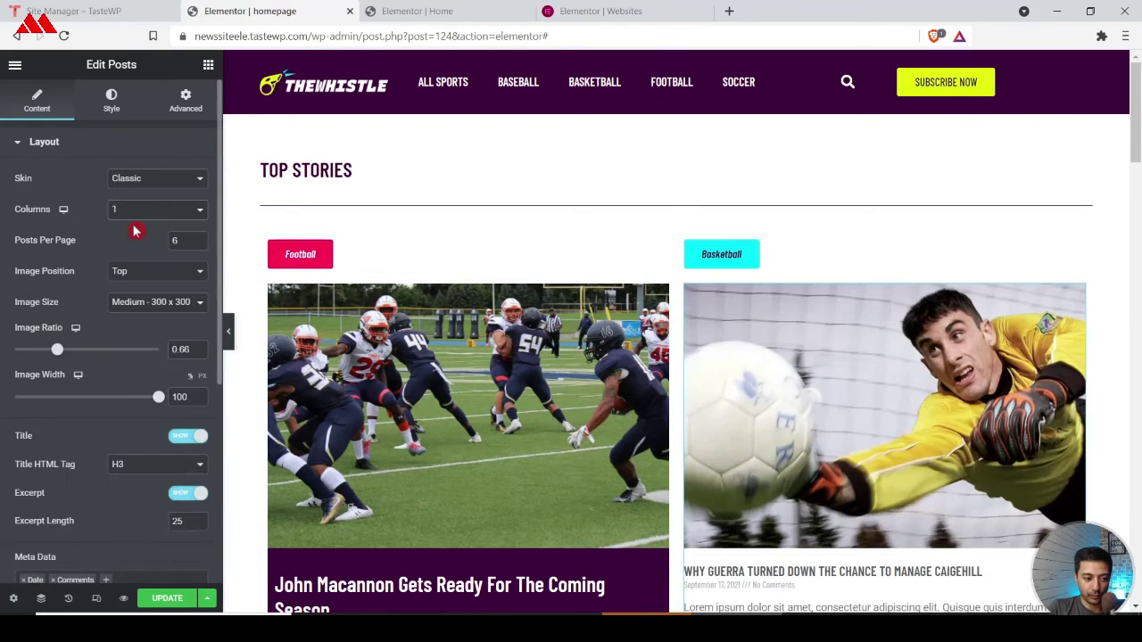
{"action": "left_click", "coordinate": [200, 242]}
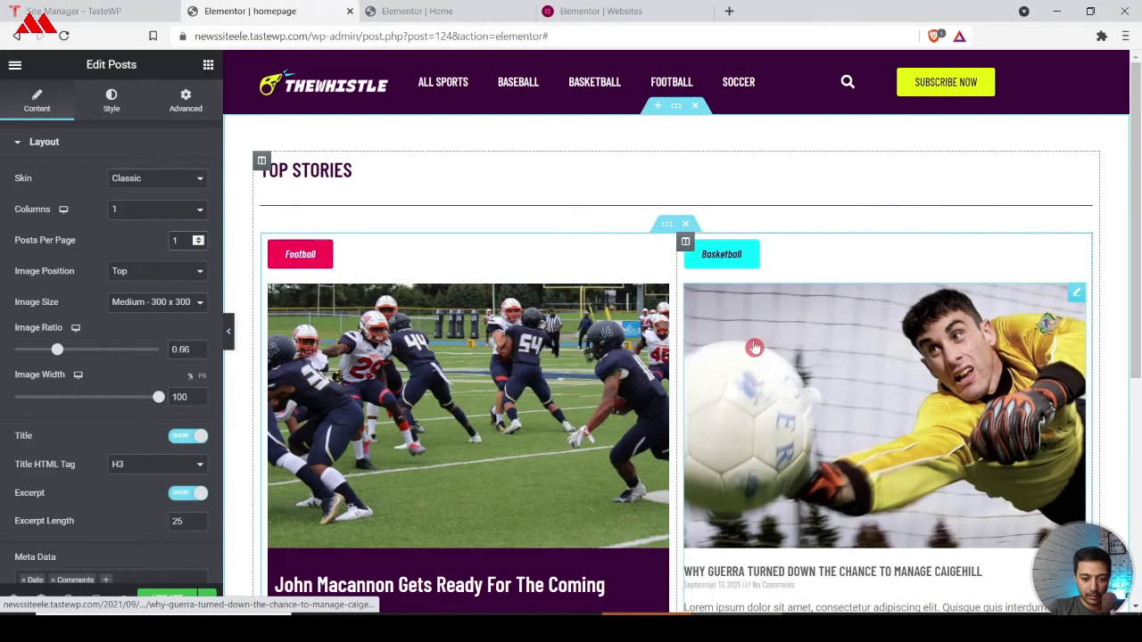
Step: Filter the posts below the Basketball button by including only the term Categories: BASKETBALL
{"action": "scroll", "coordinate": [3, 340], "scroll_direction": "down", "scroll_amount": 3}
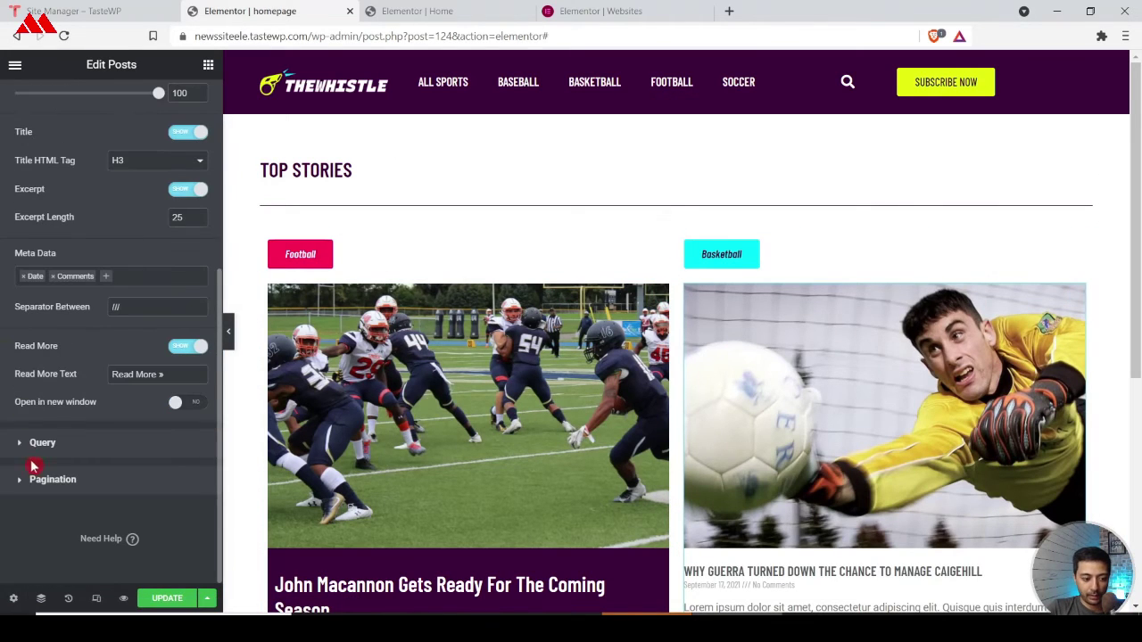
{"action": "left_click", "coordinate": [59, 443]}
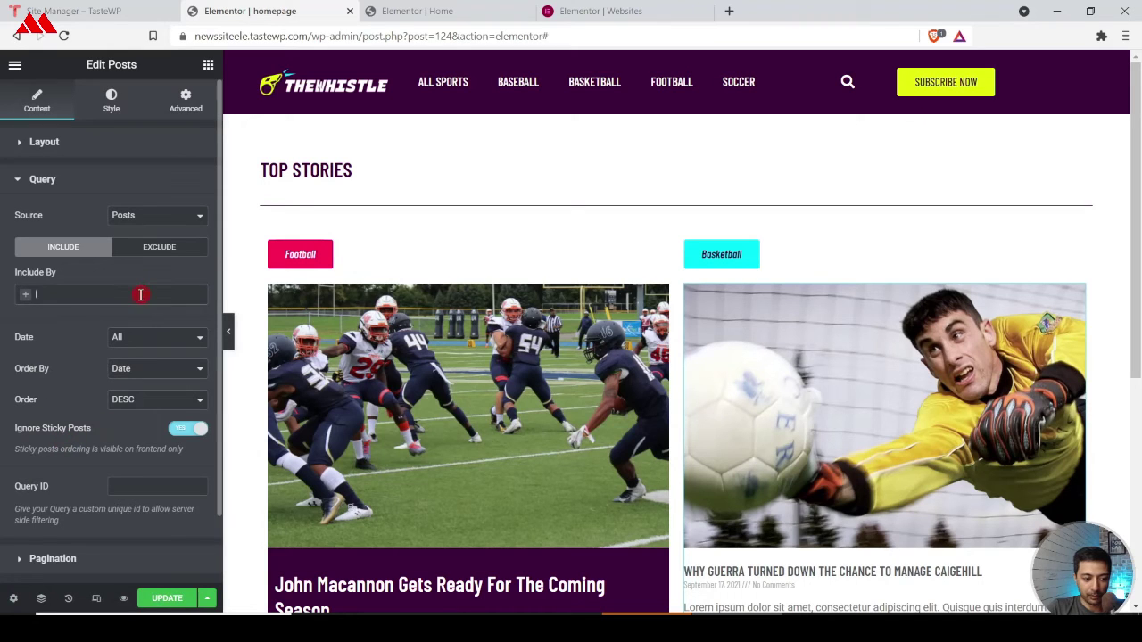
{"action": "left_click", "coordinate": [76, 318]}
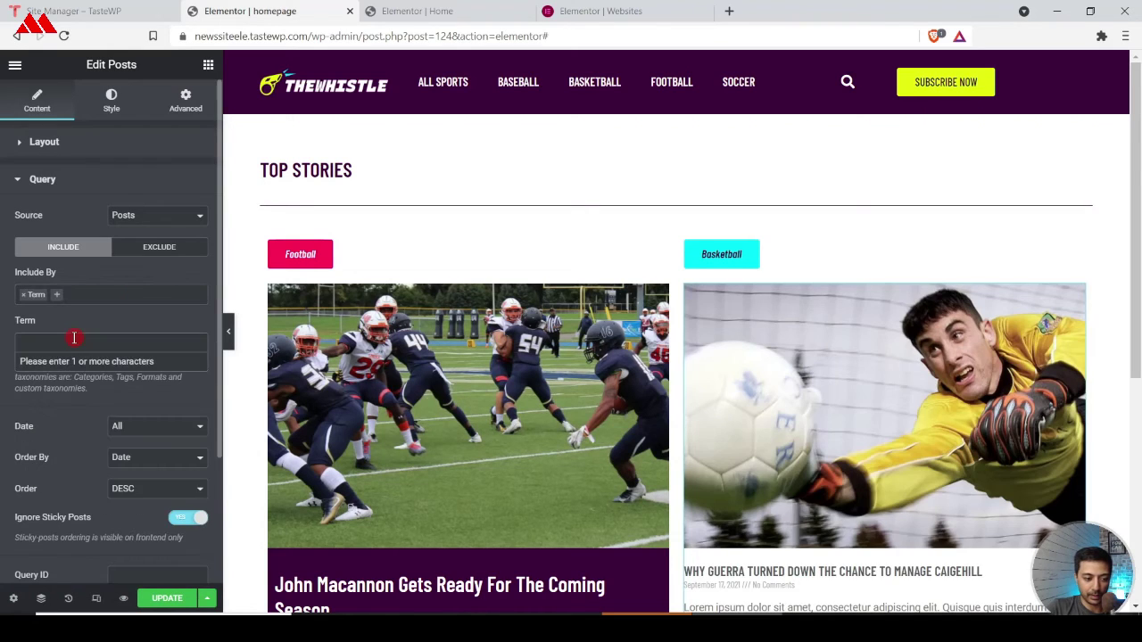
{"action": "type", "text": "bask"}
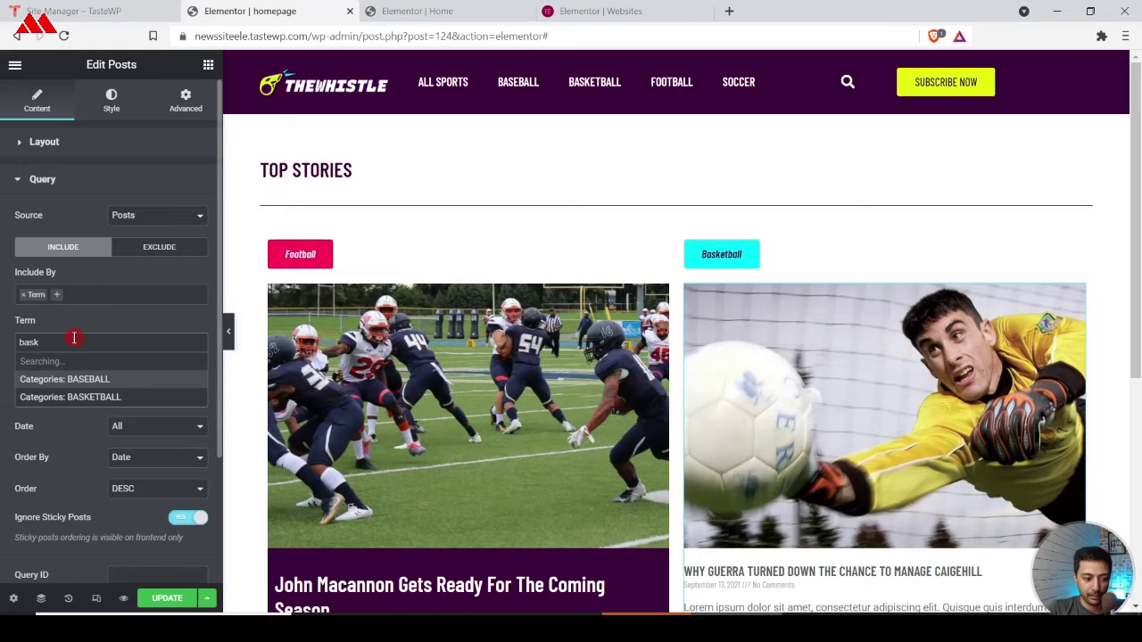
{"action": "left_click", "coordinate": [78, 367]}
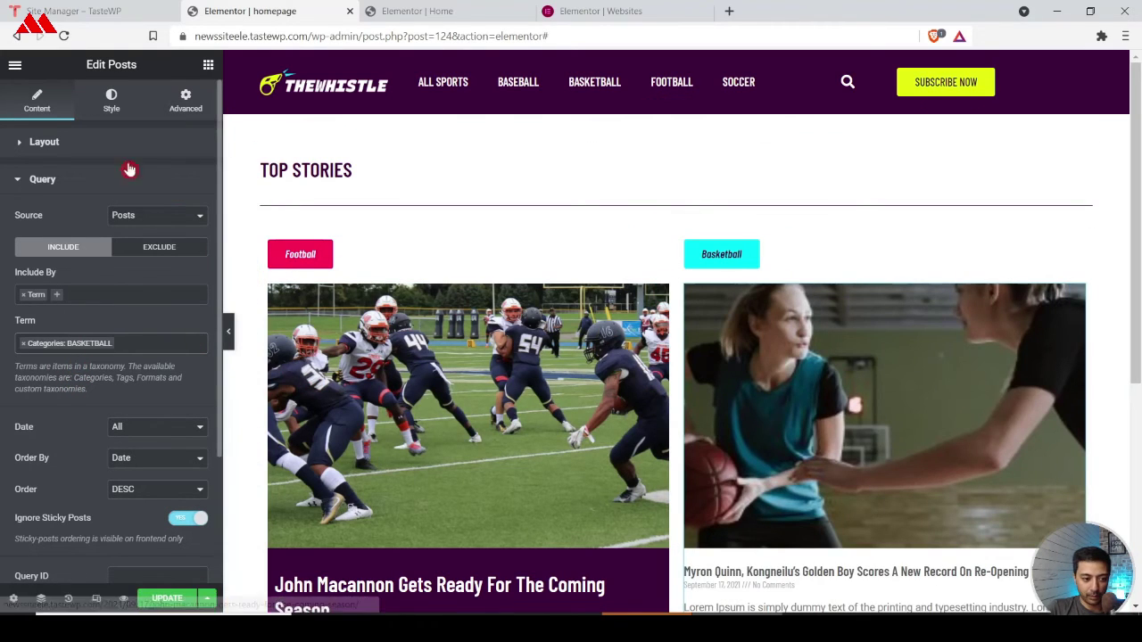
Step: Set the basketball post's image size to Full and its image position to Left, following the reference Home page
{"action": "left_click", "coordinate": [34, 141]}
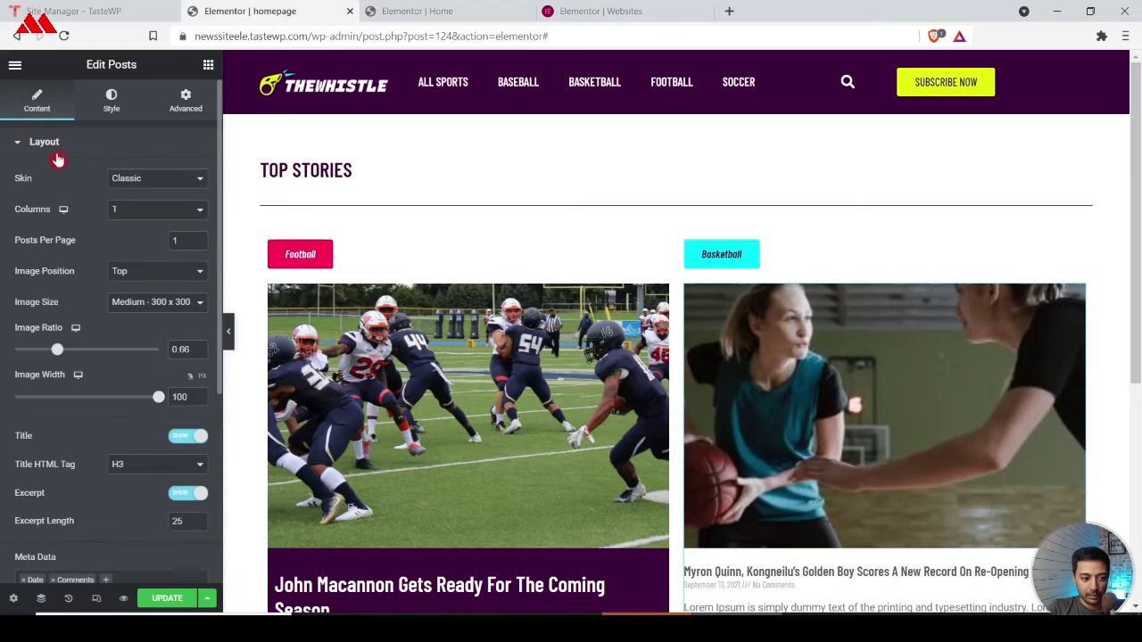
{"action": "left_click", "coordinate": [125, 297]}
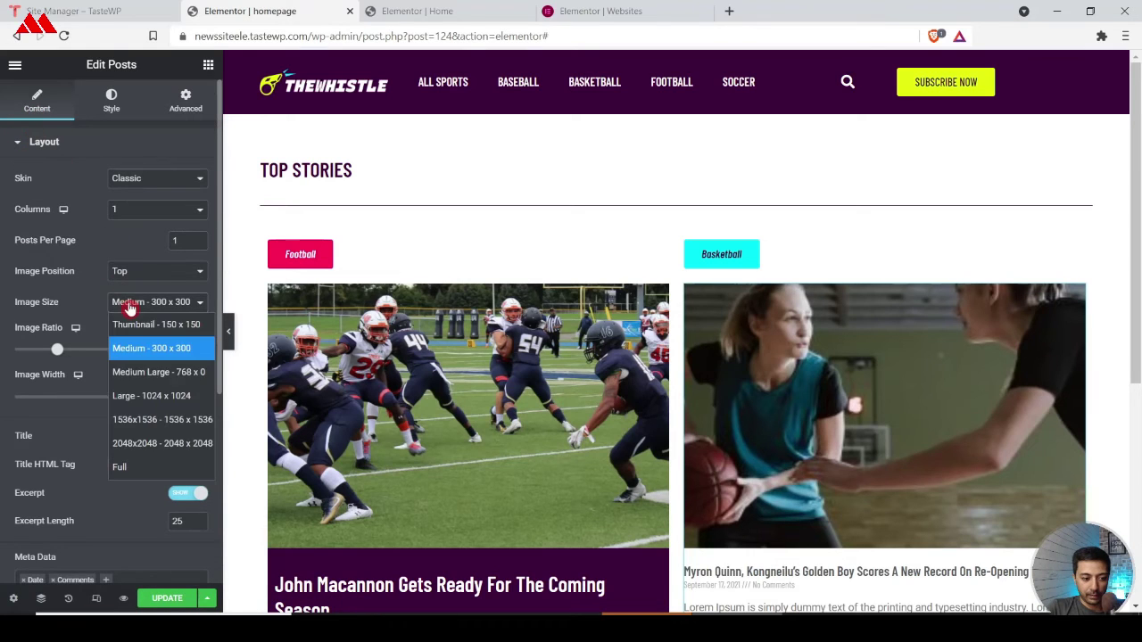
{"action": "left_click", "coordinate": [130, 477]}
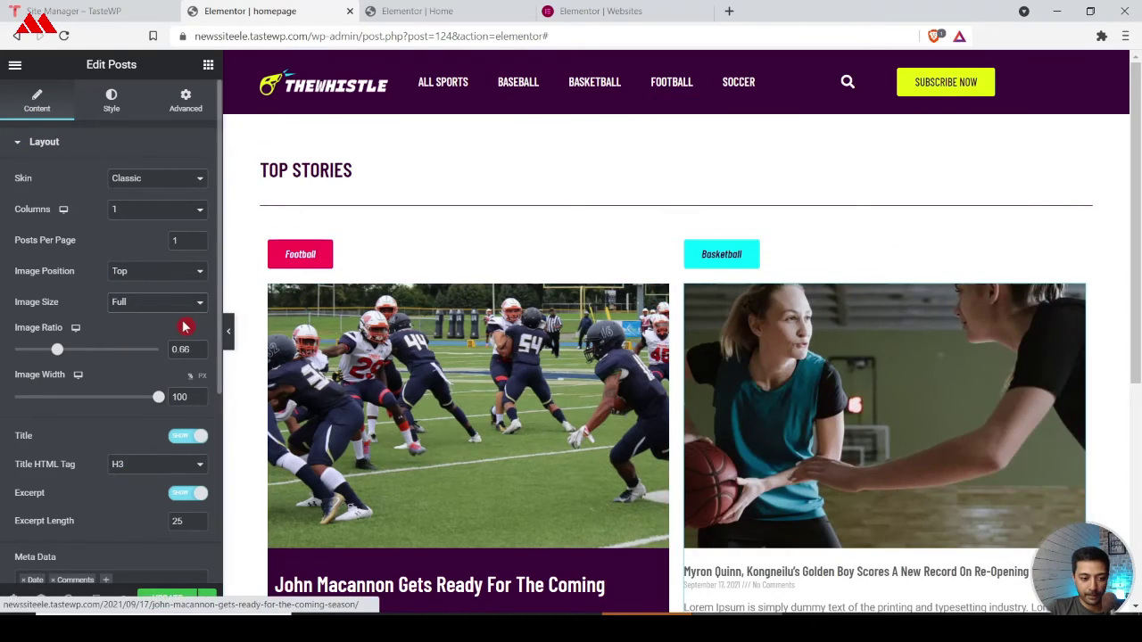
{"action": "left_click", "coordinate": [448, 9]}
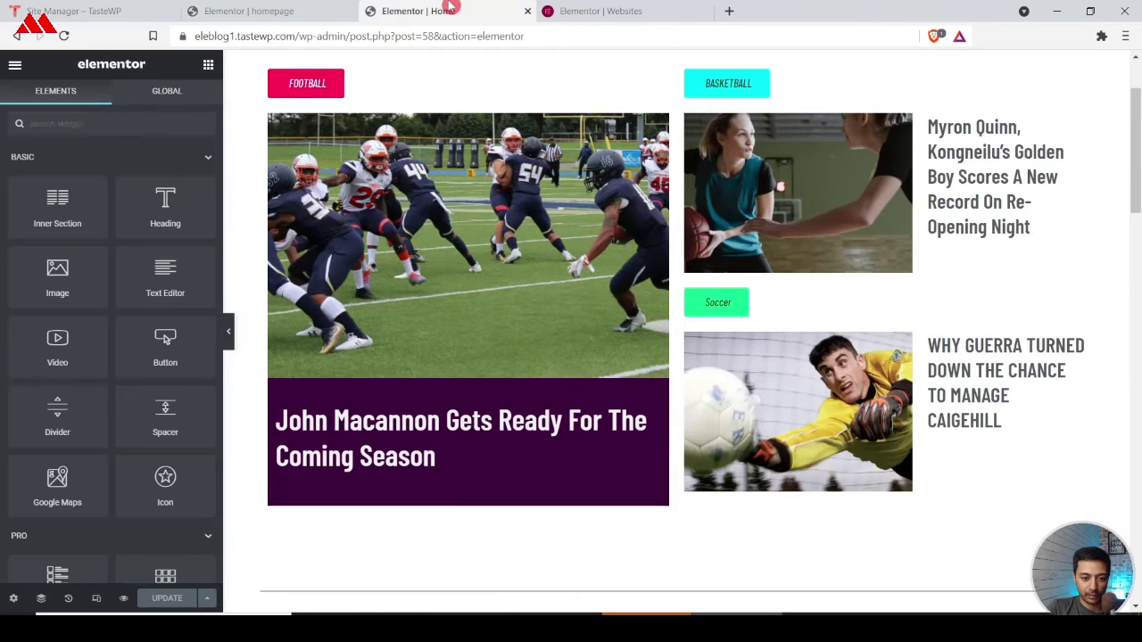
{"action": "left_click", "coordinate": [248, 11]}
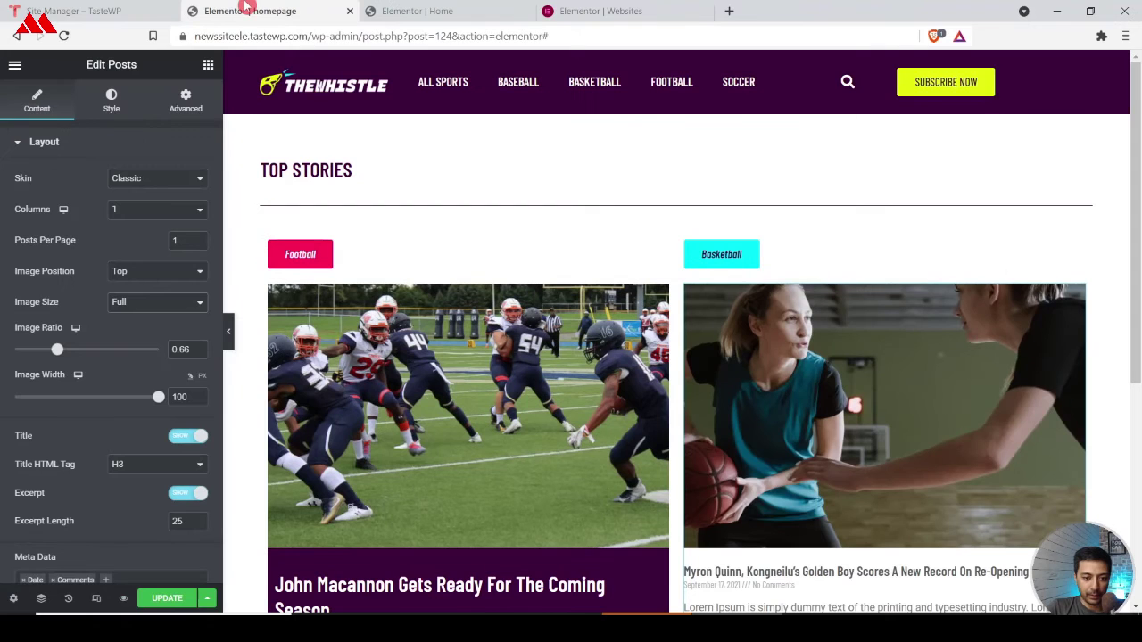
{"action": "left_click", "coordinate": [162, 273]}
{"action": "left_click", "coordinate": [151, 321]}
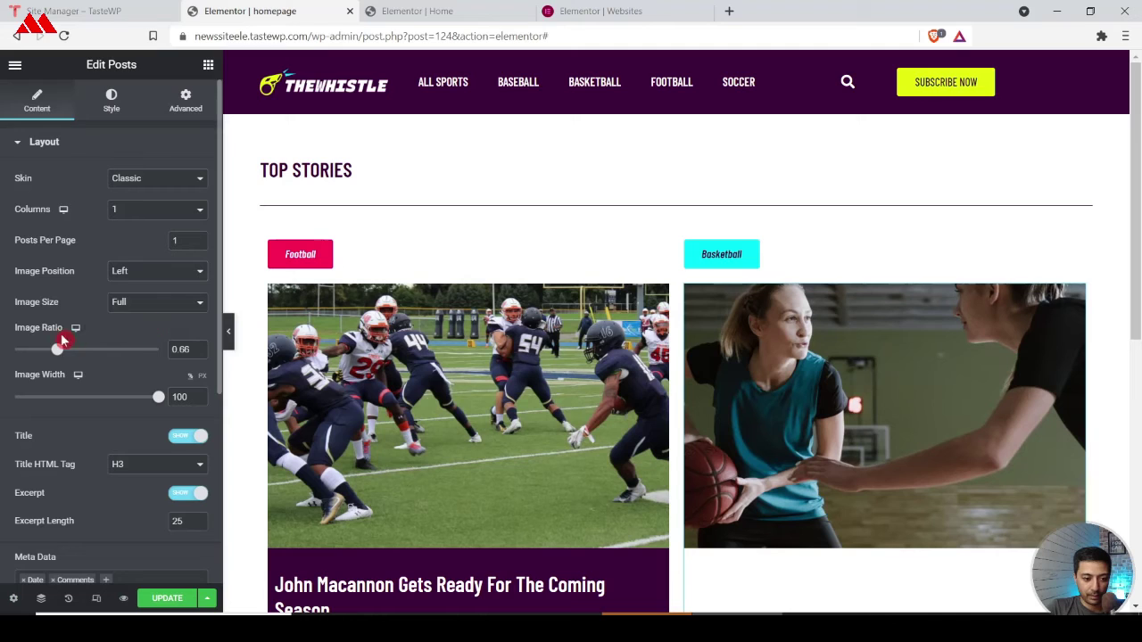
Step: Set the basketball post's image ratio to 0.65 and its image width to 50%
{"action": "mouse_move", "coordinate": [54, 353]}
{"action": "left_mouse_down"}
{"action": "mouse_move", "coordinate": [42, 353]}
{"action": "mouse_move", "coordinate": [54, 353]}
{"action": "left_mouse_up"}
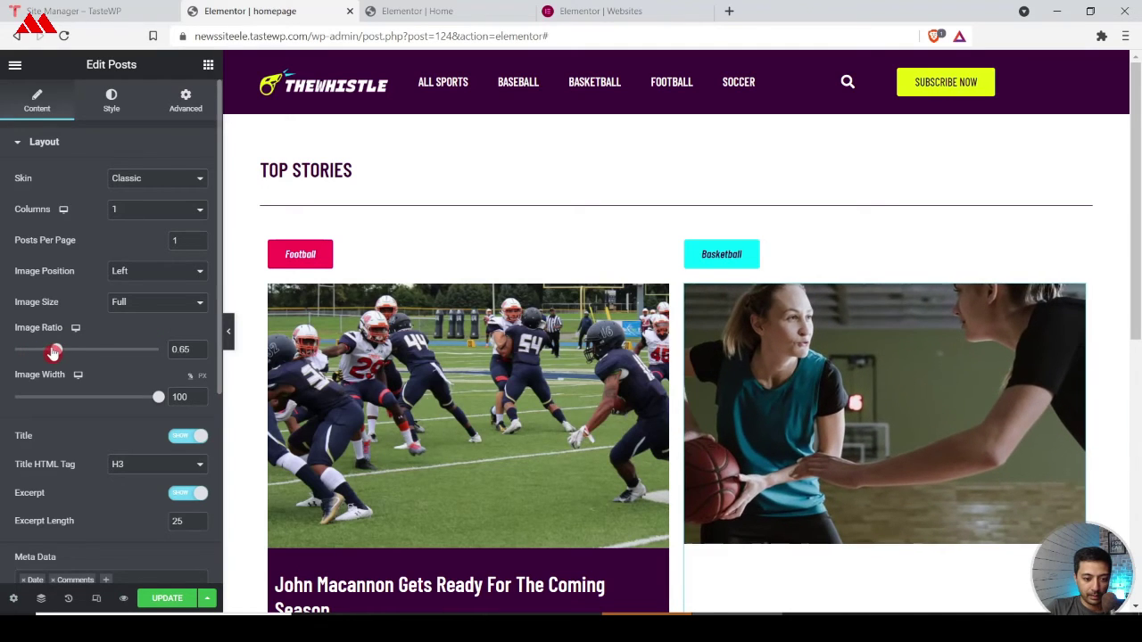
{"action": "left_click_drag", "start_coordinate": [159, 401], "coordinate": [79, 402]}
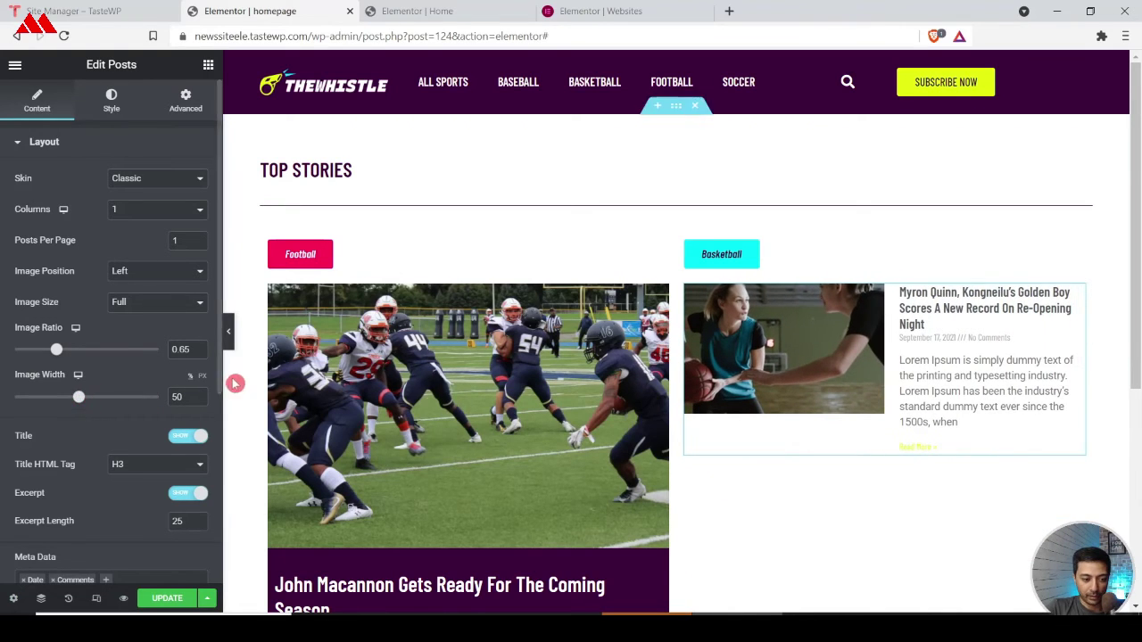
Step: Hide the basketball post's excerpt and Read More link and remove Date and Comments from its meta data
{"action": "scroll", "coordinate": [124, 464], "scroll_direction": "down", "scroll_amount": 2}
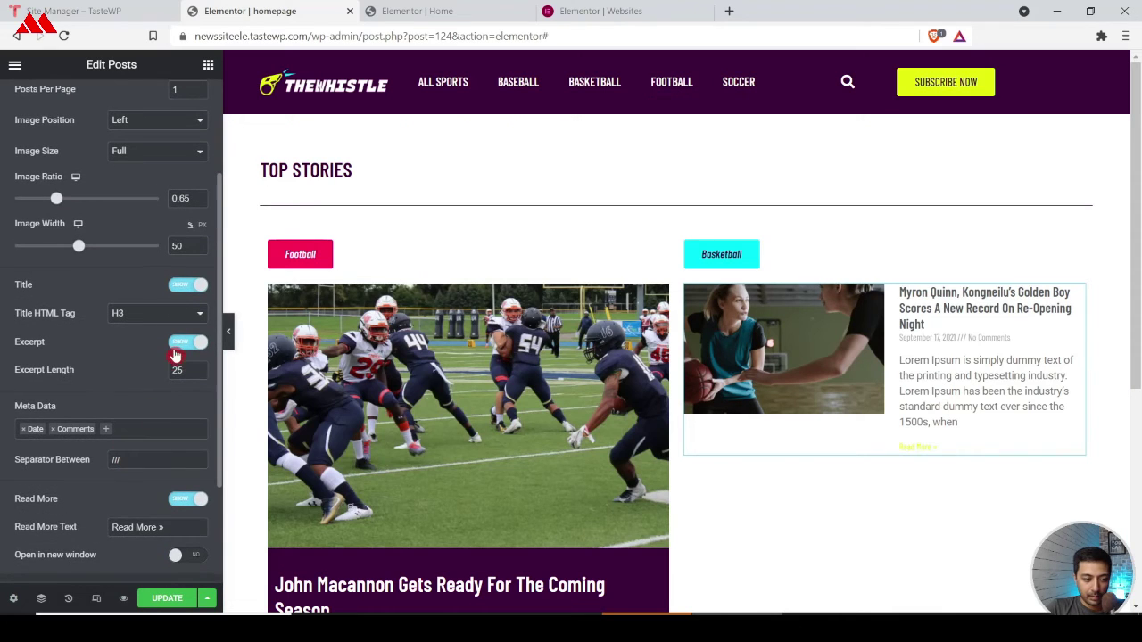
{"action": "left_click", "coordinate": [181, 345]}
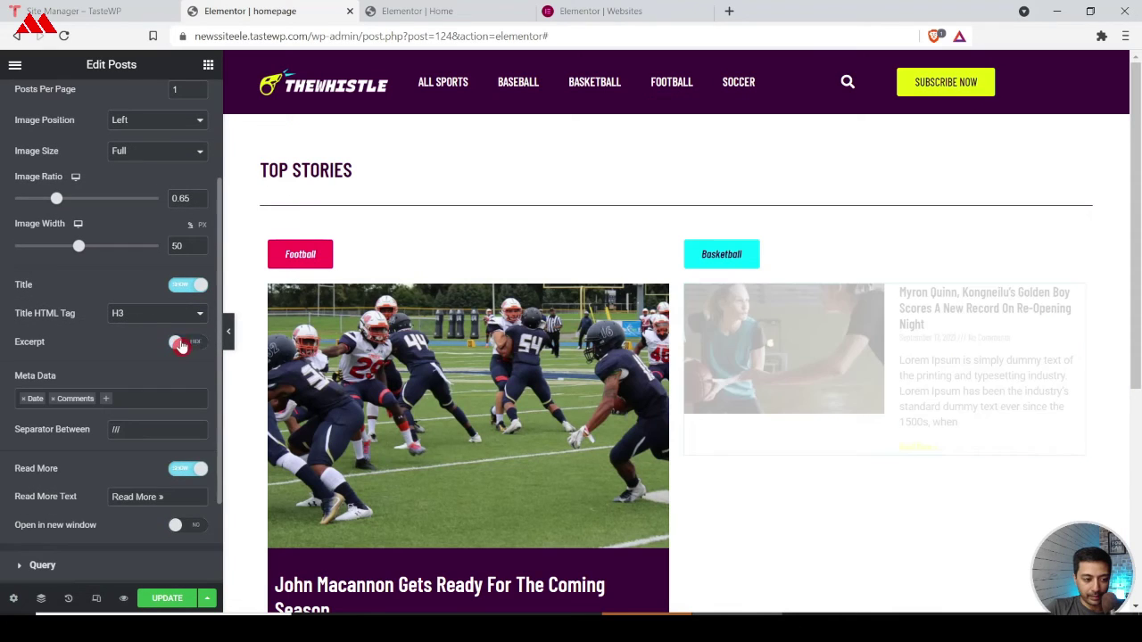
{"action": "left_click", "coordinate": [24, 401]}
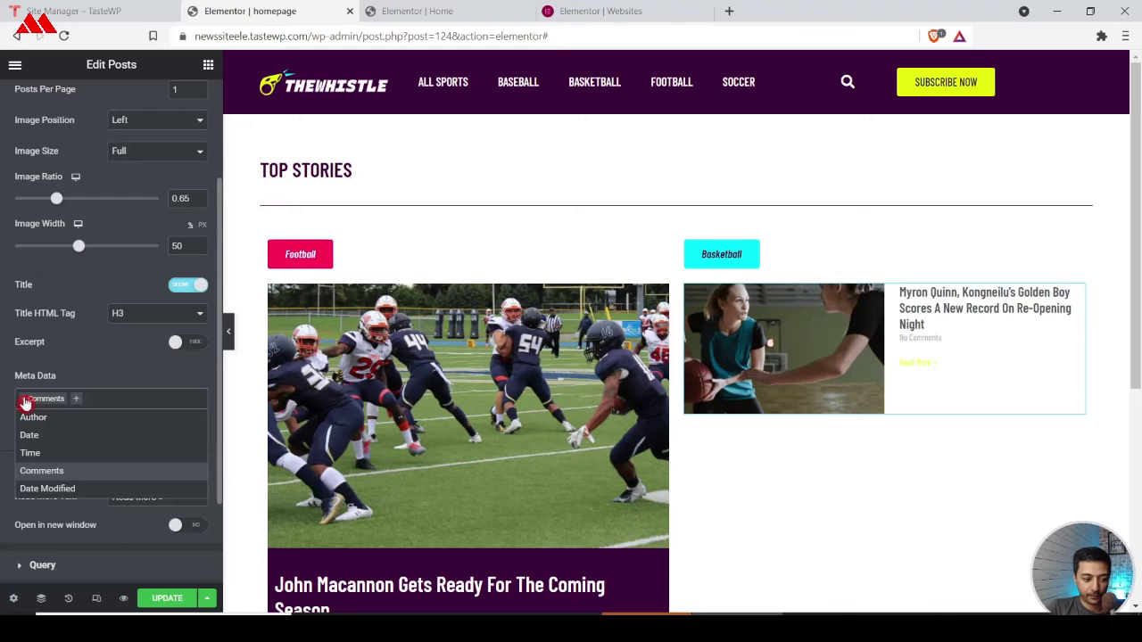
{"action": "left_click", "coordinate": [24, 401]}
{"action": "left_click", "coordinate": [2, 435]}
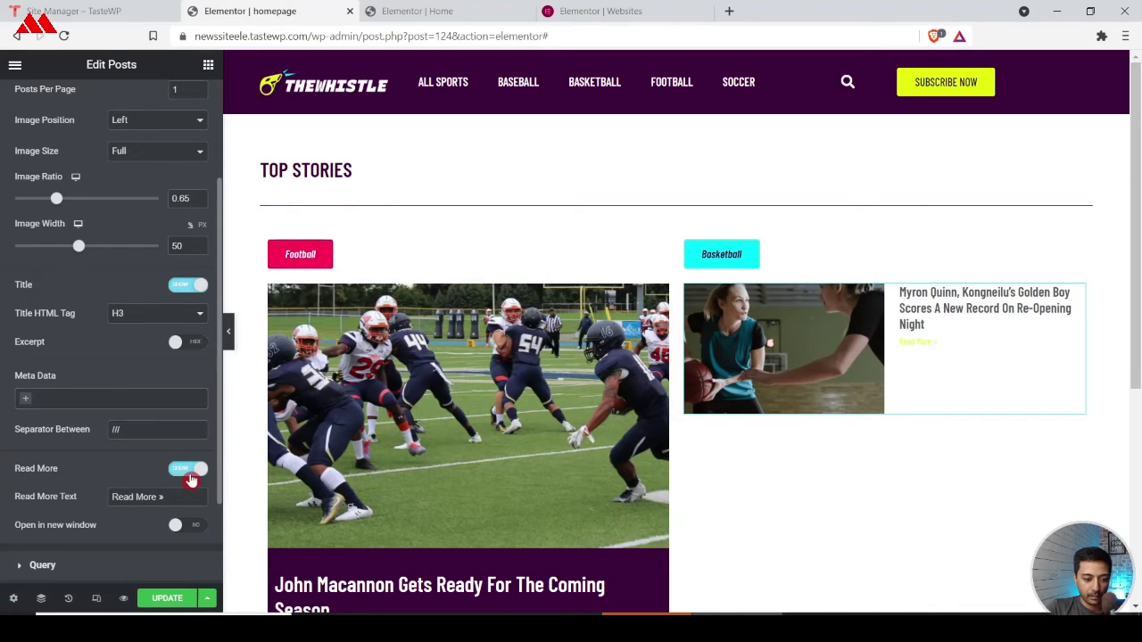
{"action": "left_click", "coordinate": [189, 477]}
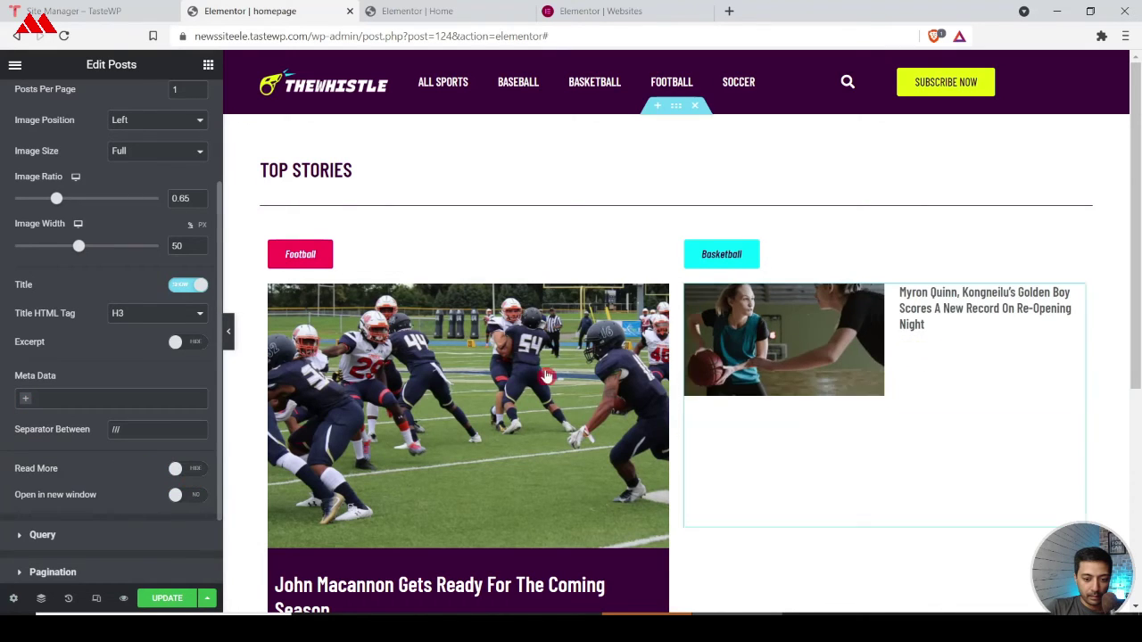
{"action": "left_click", "coordinate": [426, 9]}
{"action": "left_click", "coordinate": [229, 10]}
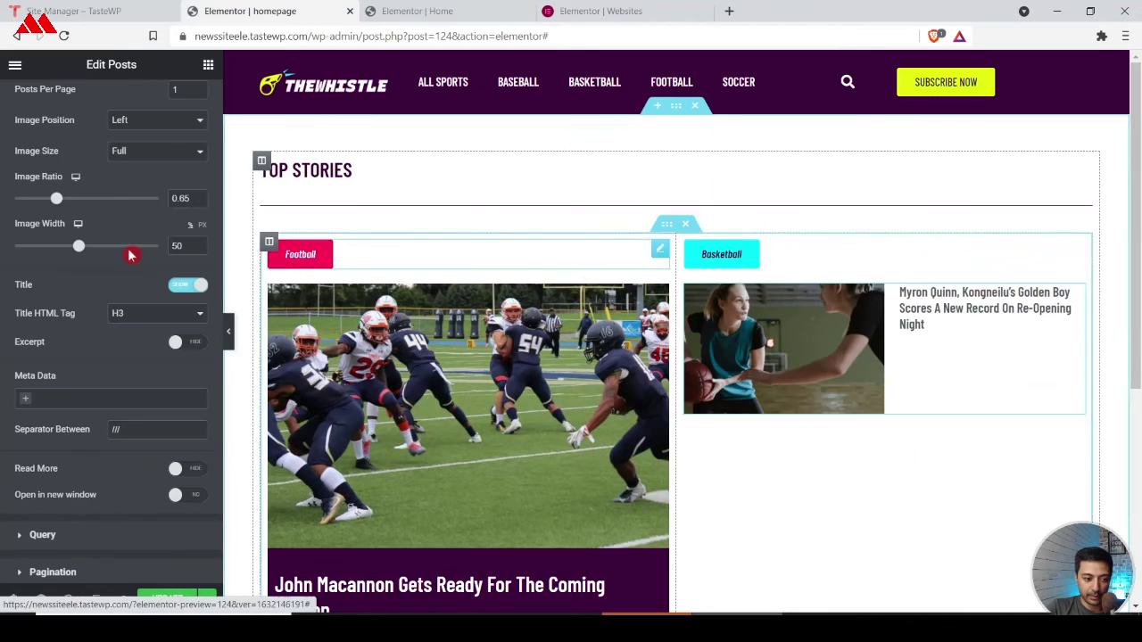
Step: Set the basketball post title's typography size to 28 px and compare it with the reference Home page
{"action": "scroll", "coordinate": [107, 179], "scroll_direction": "up", "scroll_amount": 3}
{"action": "left_click", "coordinate": [112, 108]}
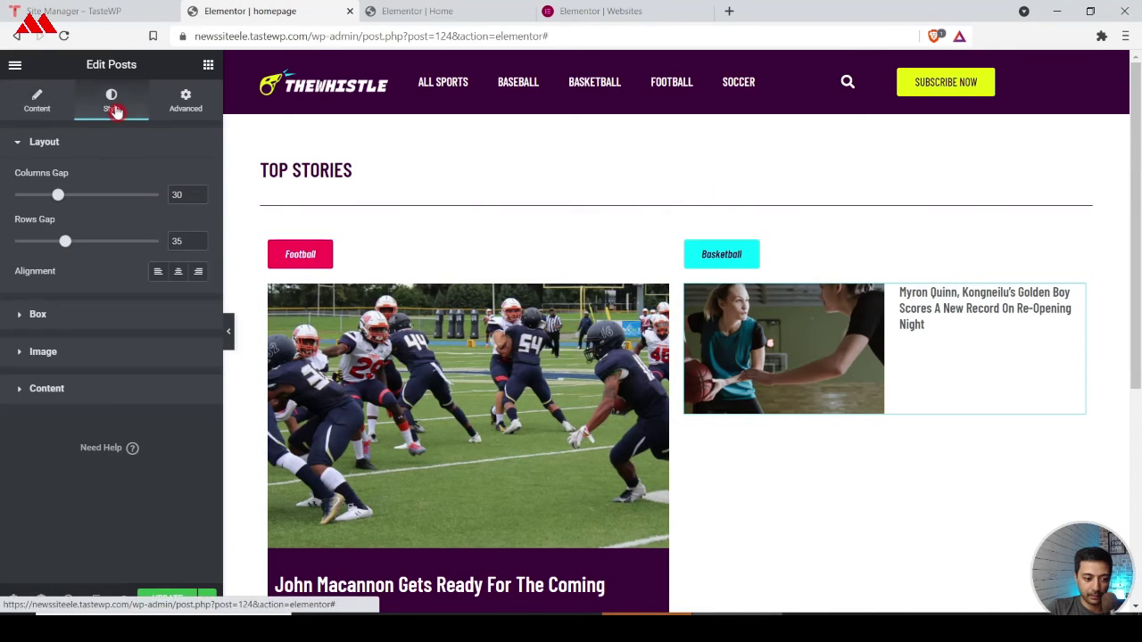
{"action": "left_click", "coordinate": [30, 390]}
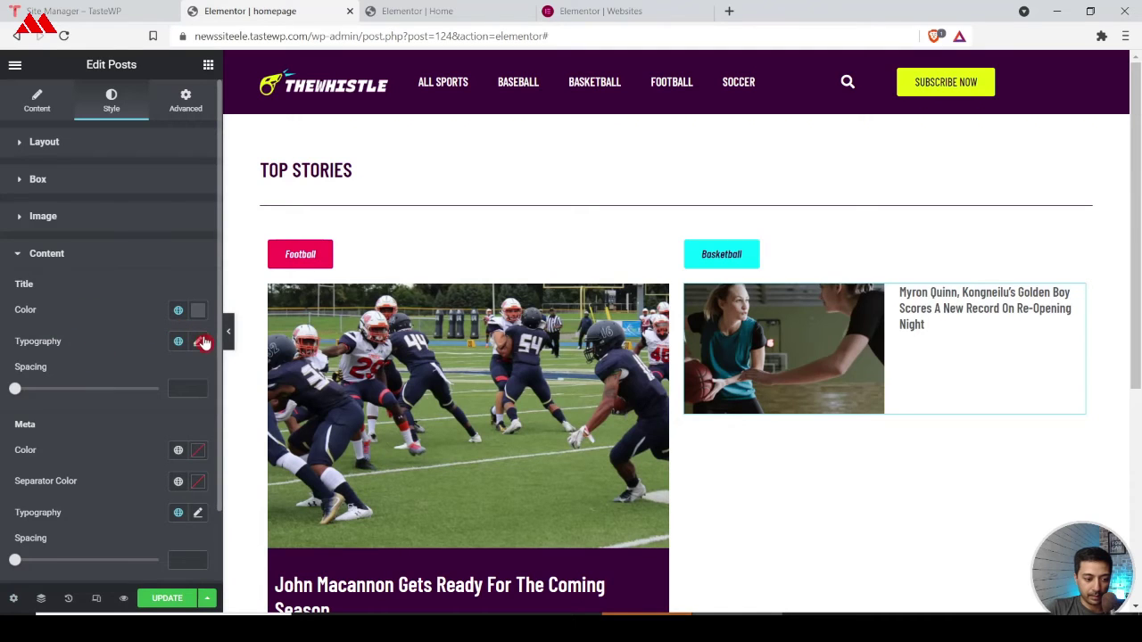
{"action": "left_click", "coordinate": [202, 342]}
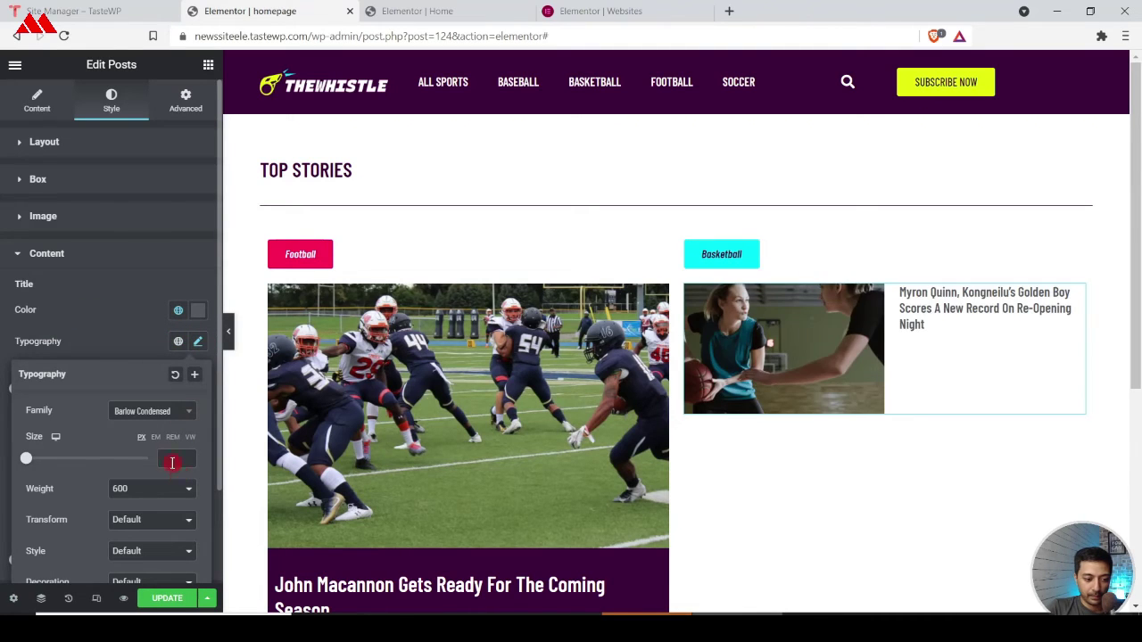
{"action": "type", "text": "20"}
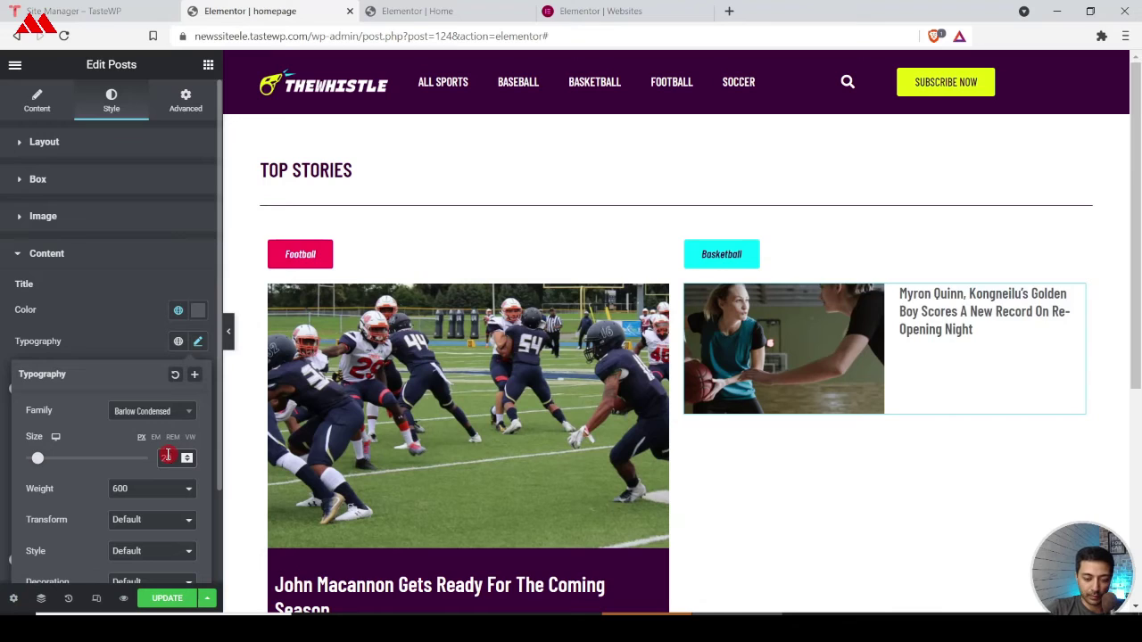
{"action": "scroll", "coordinate": [167, 455], "scroll_direction": "up", "scroll_amount": 8}
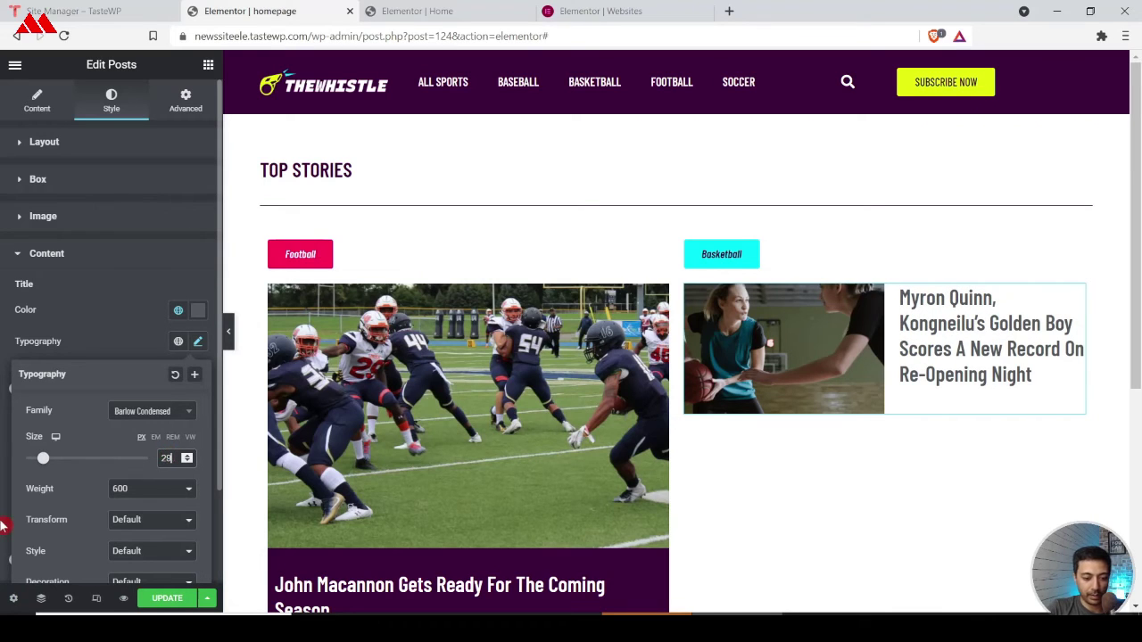
{"action": "key", "text": "BackSpace"}
{"action": "type", "text": "8"}
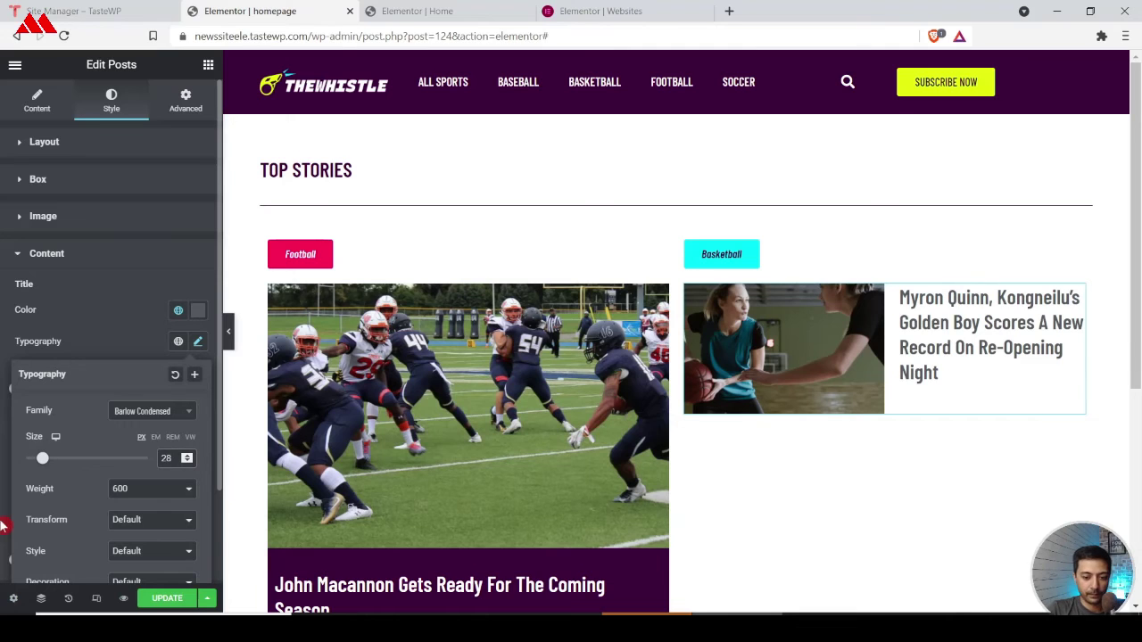
{"action": "left_click", "coordinate": [417, 11]}
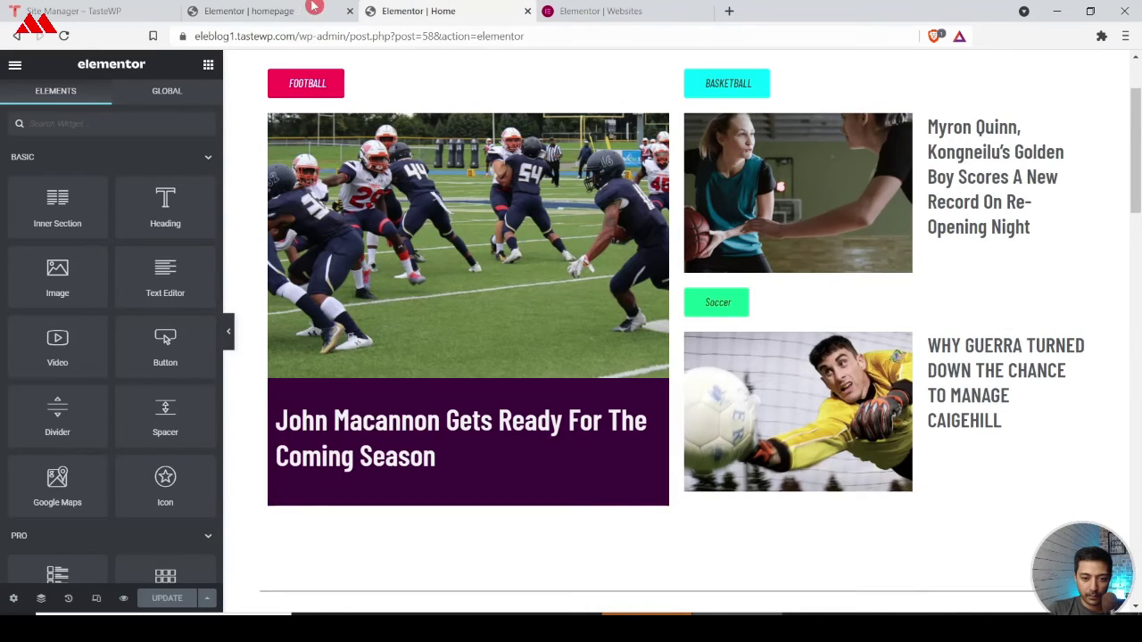
{"action": "left_click", "coordinate": [268, 11]}
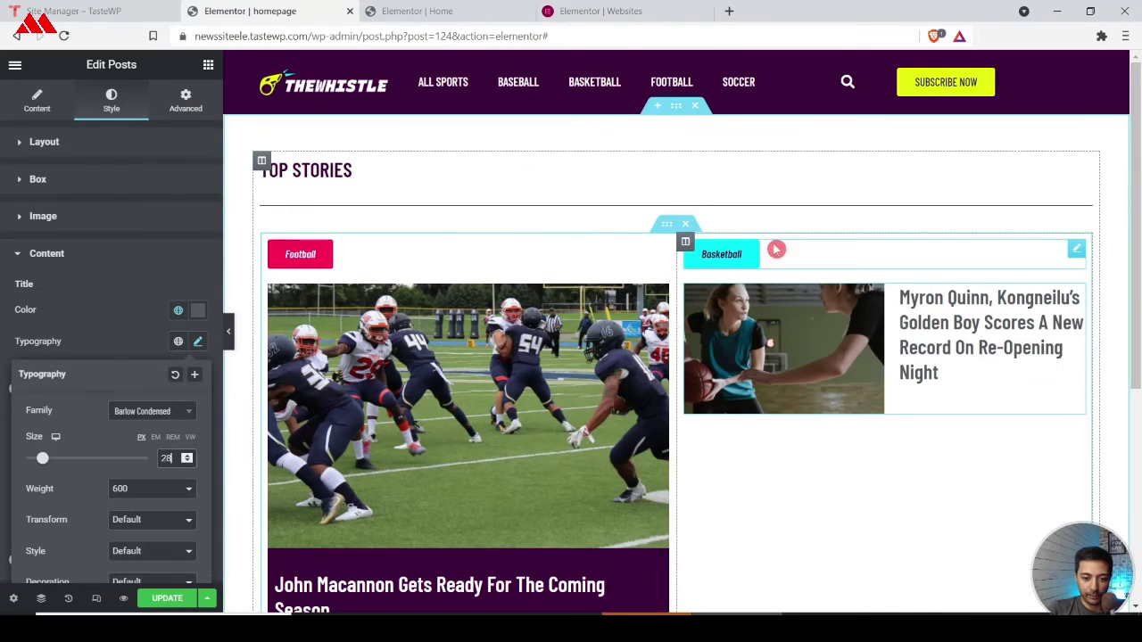
Step: Copy the Basketball button and paste it below the basketball post
{"action": "right_click", "coordinate": [1077, 250]}
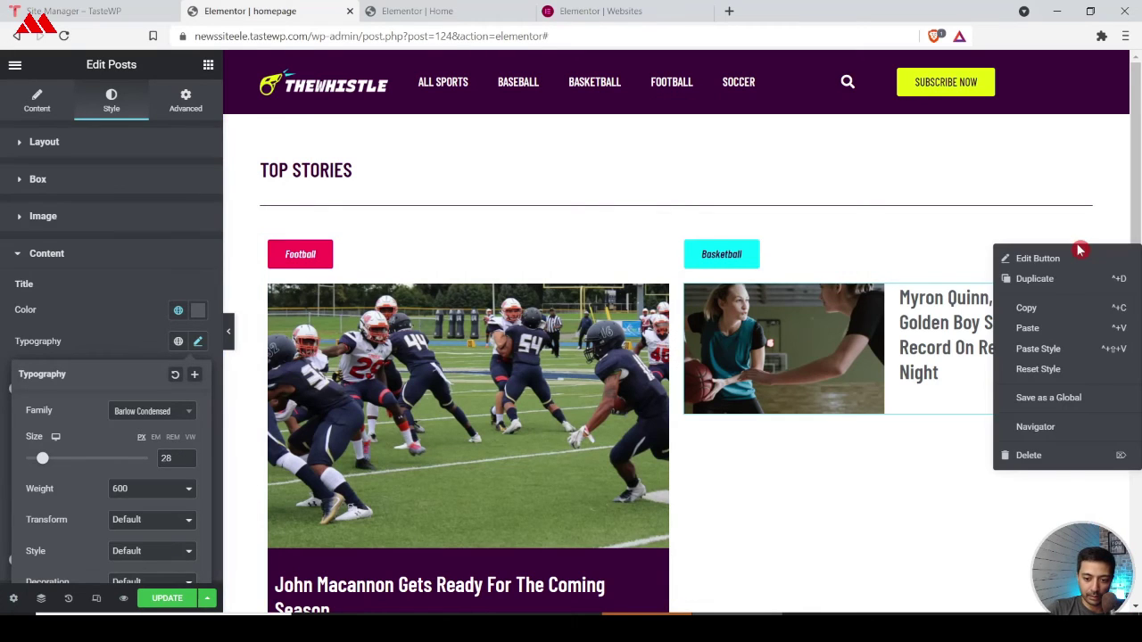
{"action": "left_click", "coordinate": [1063, 310]}
{"action": "right_click", "coordinate": [996, 377]}
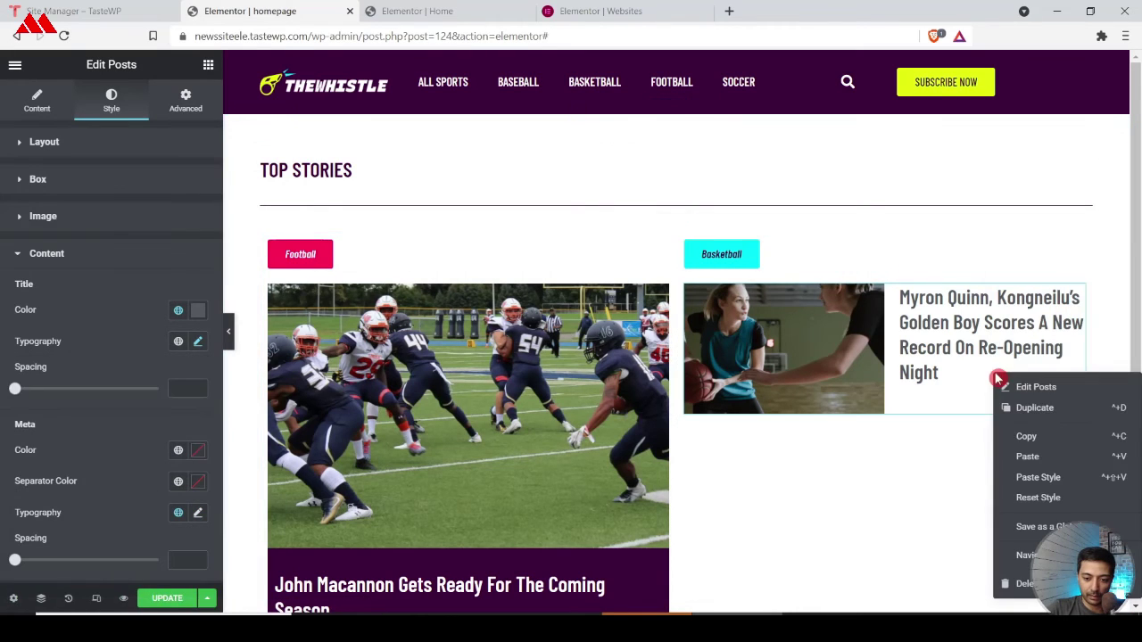
{"action": "left_click", "coordinate": [1024, 456]}
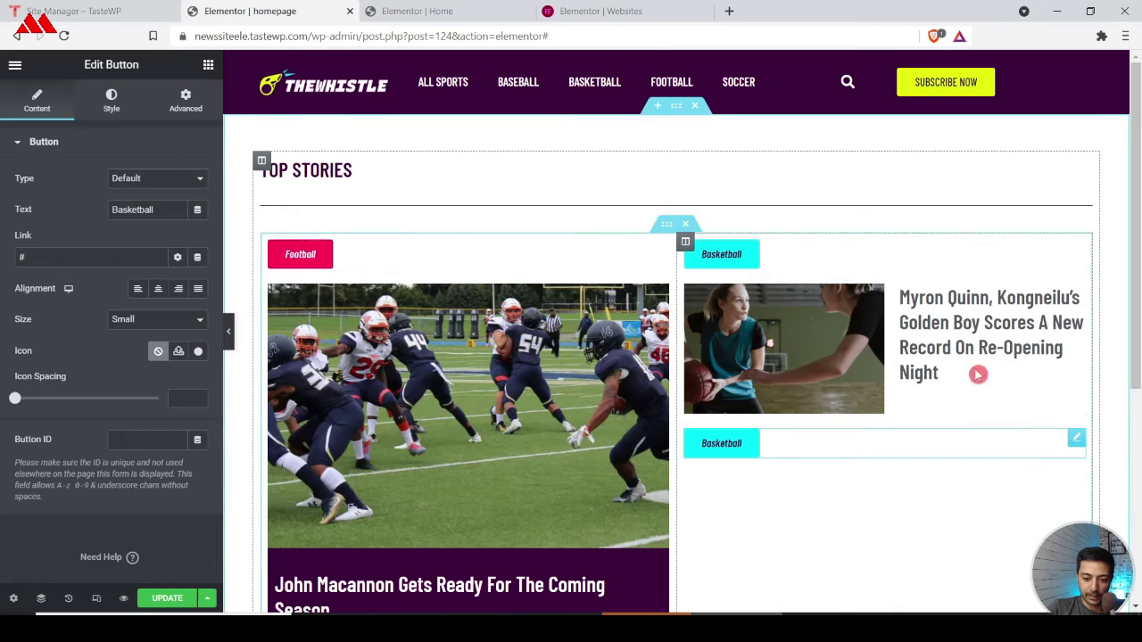
Step: Copy the basketball Posts widget and paste it below the second Basketball button
{"action": "right_click", "coordinate": [936, 317]}
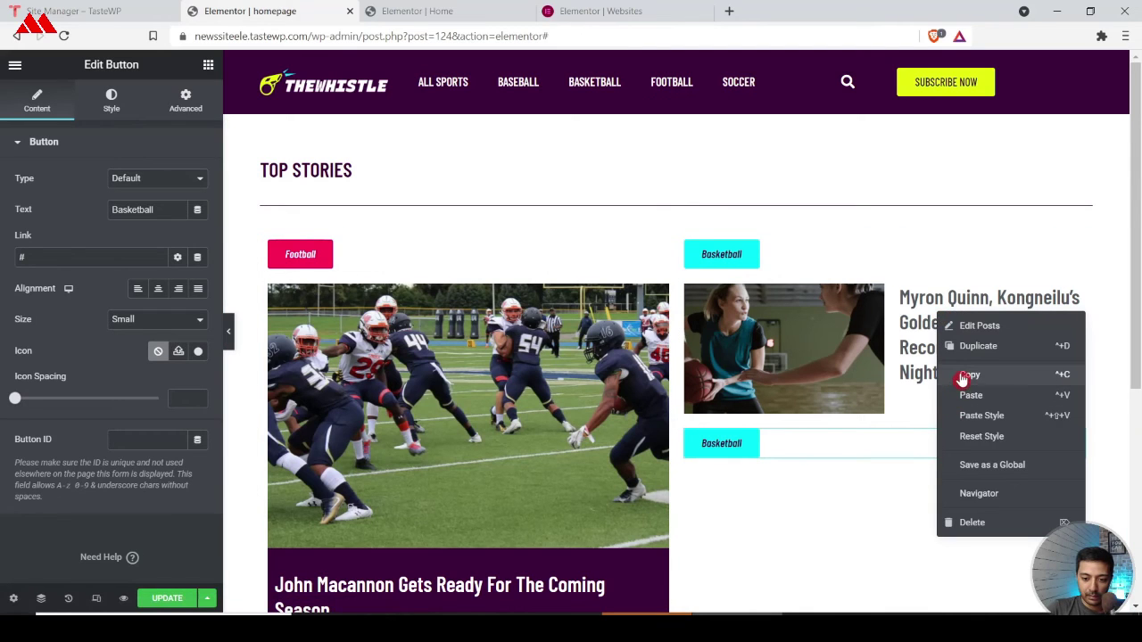
{"action": "left_click", "coordinate": [961, 376]}
{"action": "right_click", "coordinate": [984, 448]}
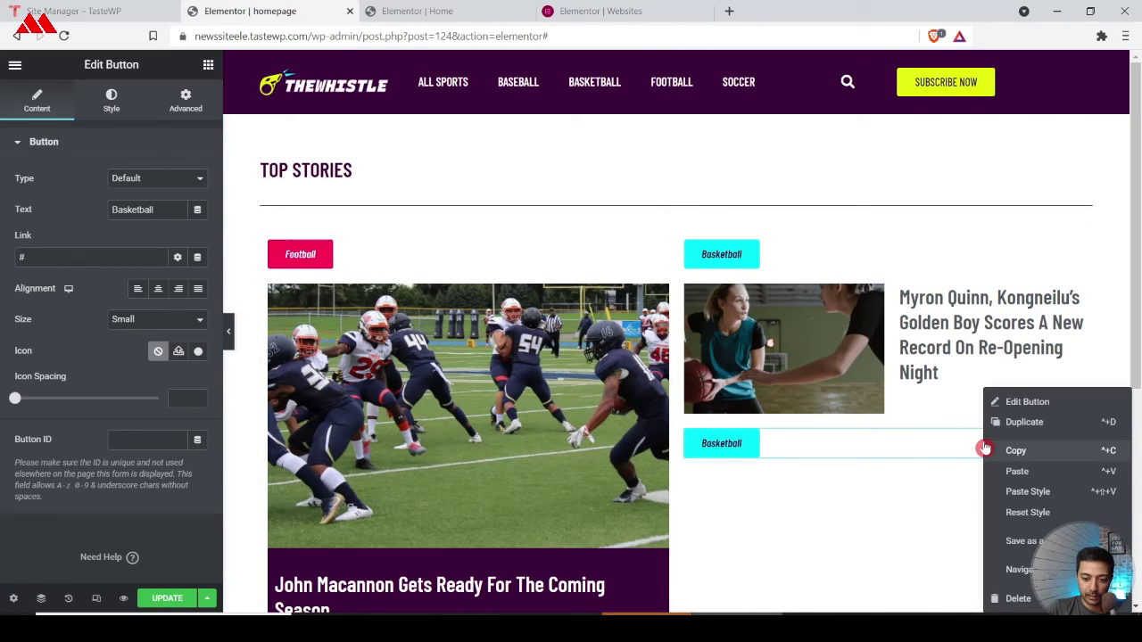
{"action": "left_click", "coordinate": [1003, 472]}
Step: Change the second Basketball button's text to Soccer and check the Soccer button on the reference Home page
{"action": "left_click", "coordinate": [789, 456]}
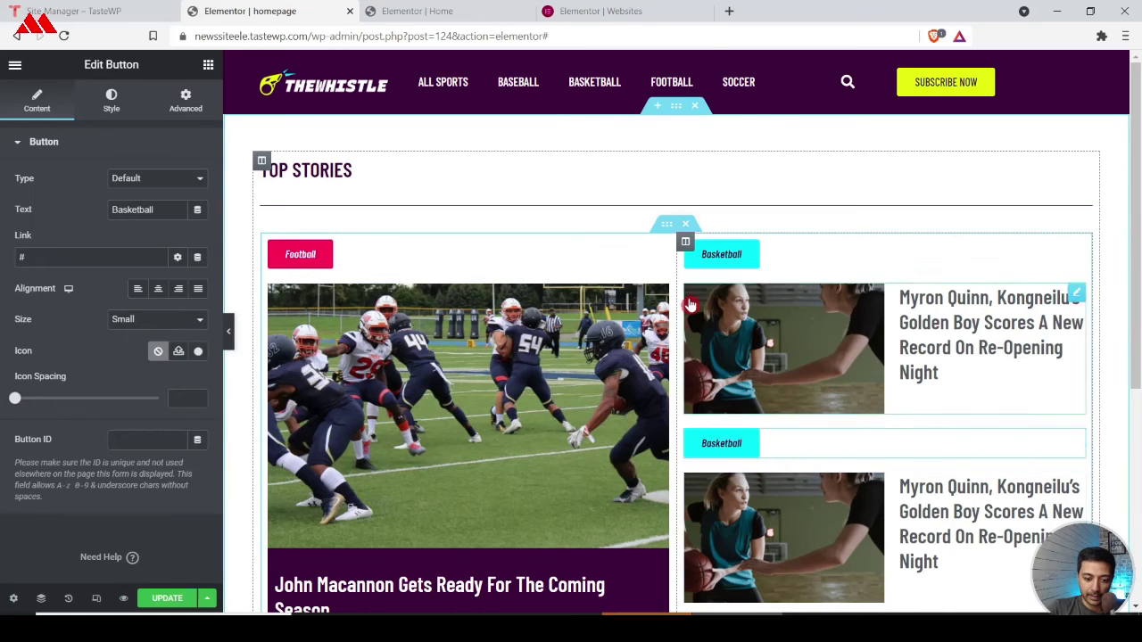
{"action": "double_click", "coordinate": [147, 207]}
{"action": "type", "text": "Soccer"}
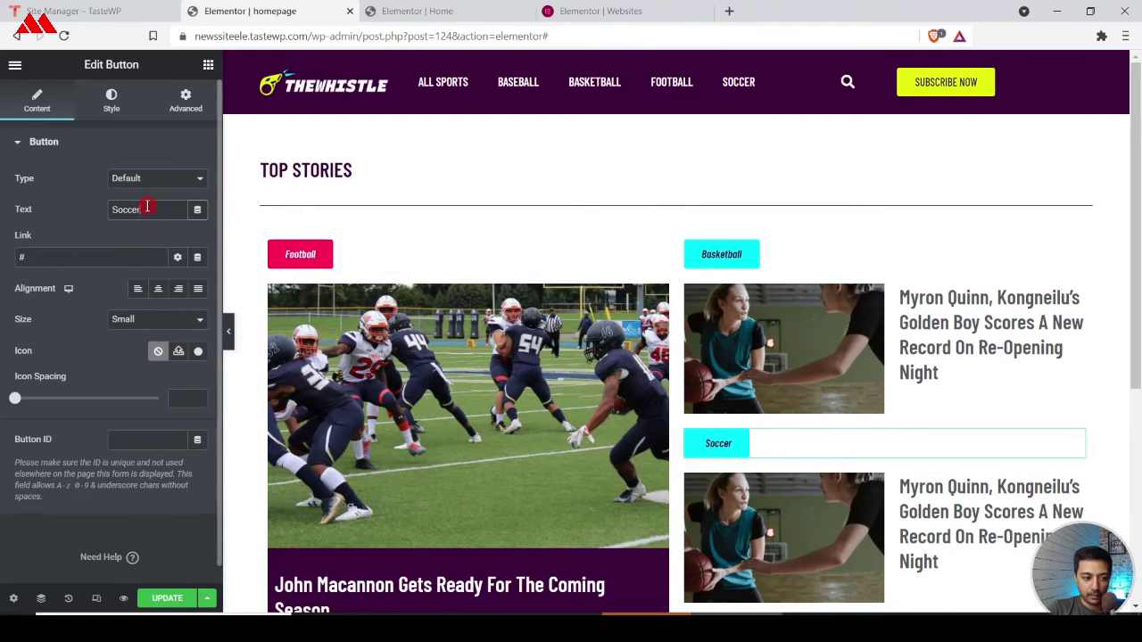
{"action": "left_click", "coordinate": [406, 10]}
{"action": "left_click", "coordinate": [318, 7]}
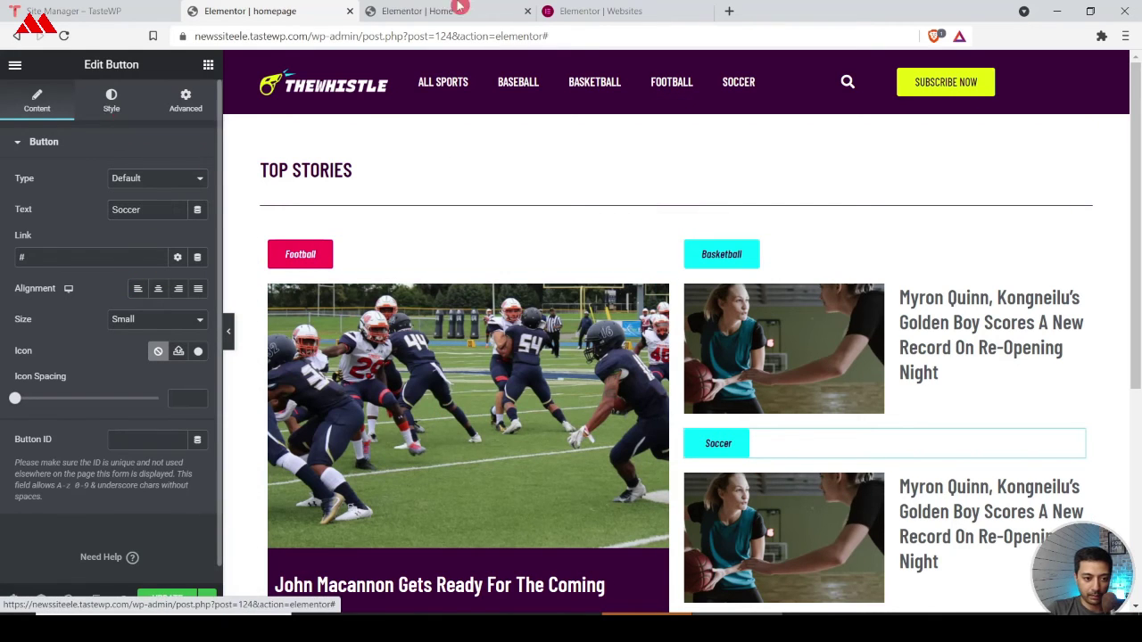
{"action": "left_click", "coordinate": [459, 7]}
{"action": "left_click", "coordinate": [268, 9]}
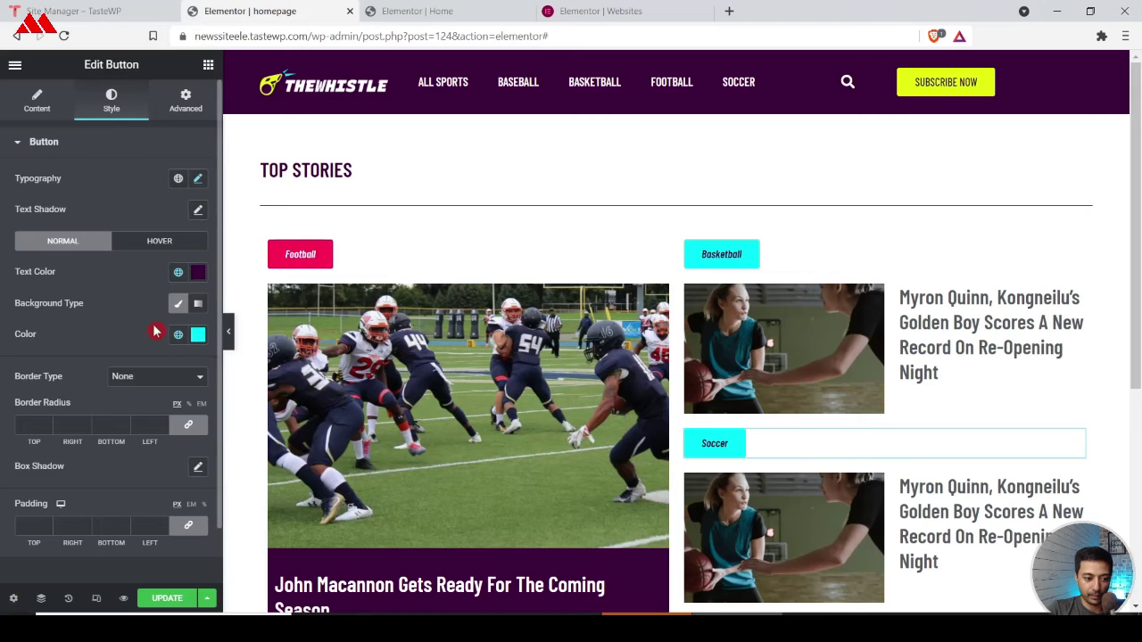
{"action": "left_click", "coordinate": [177, 278]}
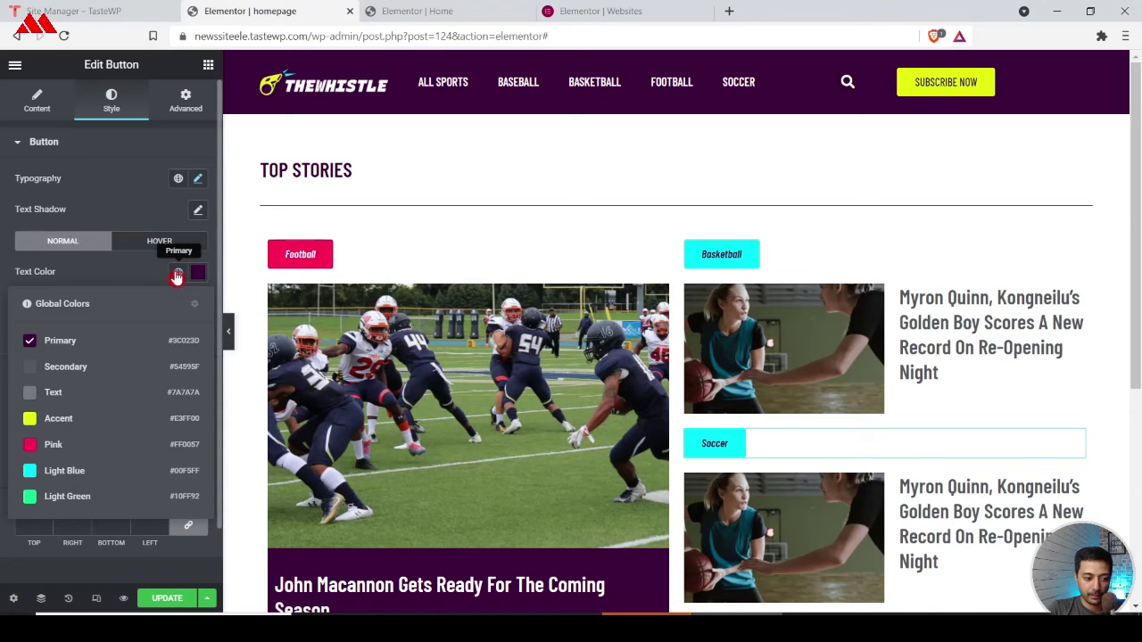
{"action": "left_click", "coordinate": [51, 496]}
{"action": "scroll", "coordinate": [818, 553], "scroll_direction": "down", "scroll_amount": 1}
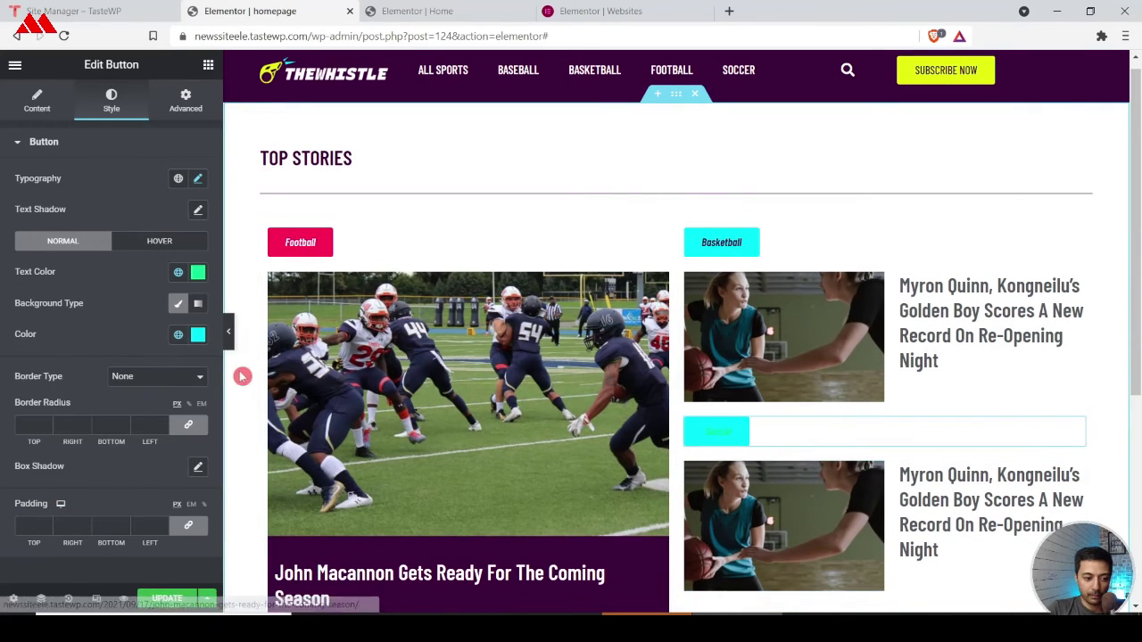
{"action": "left_click", "coordinate": [178, 272]}
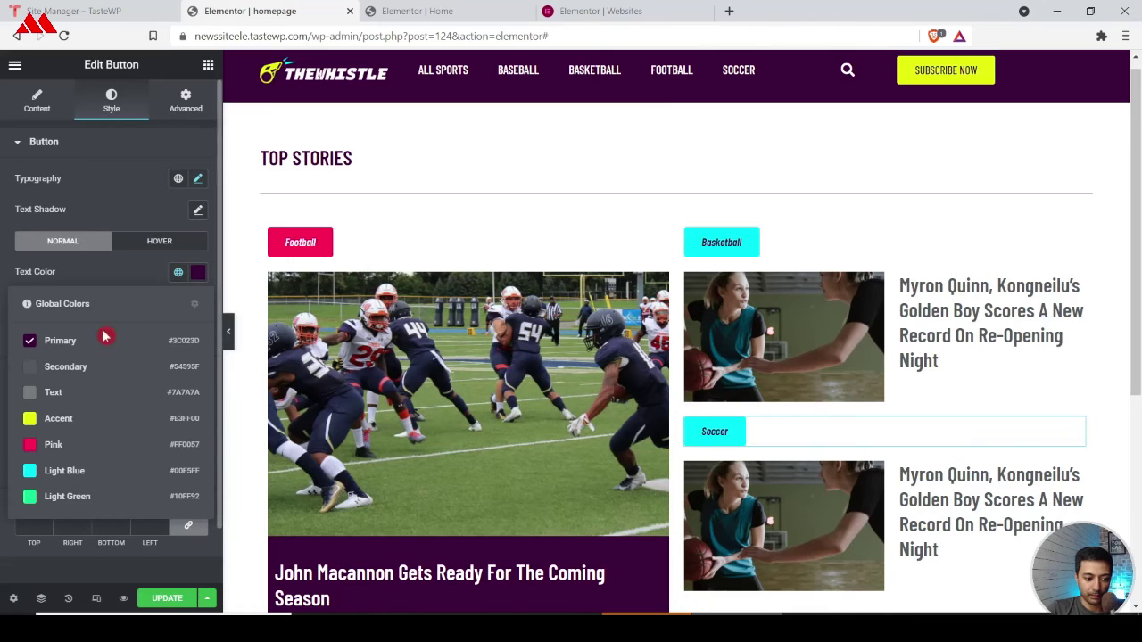
{"action": "left_click", "coordinate": [49, 496]}
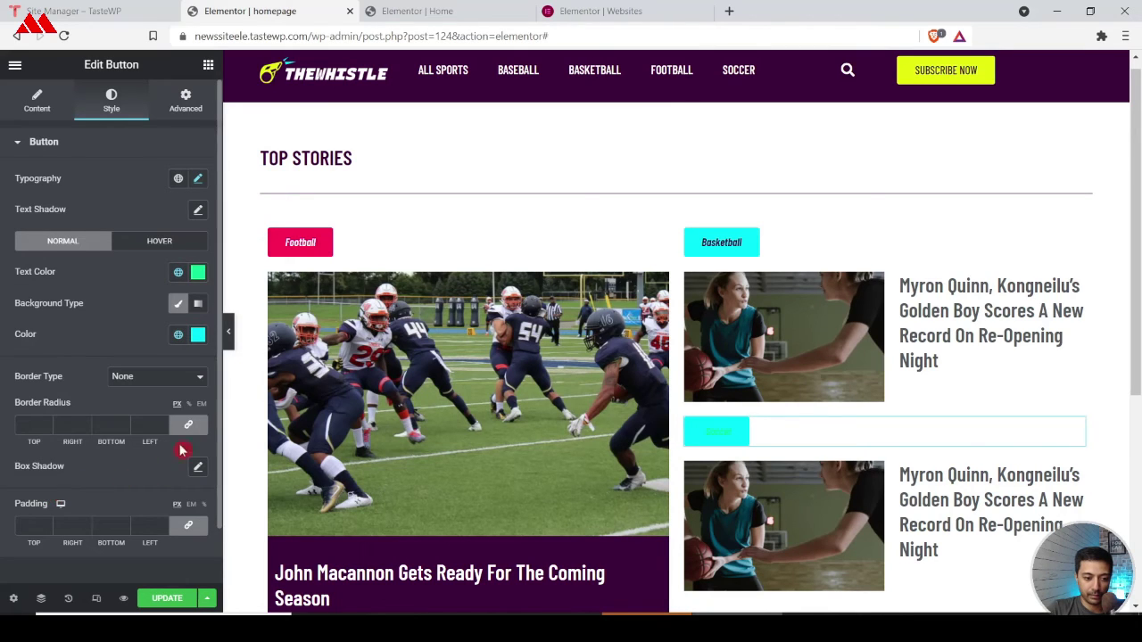
{"action": "left_click", "coordinate": [179, 272]}
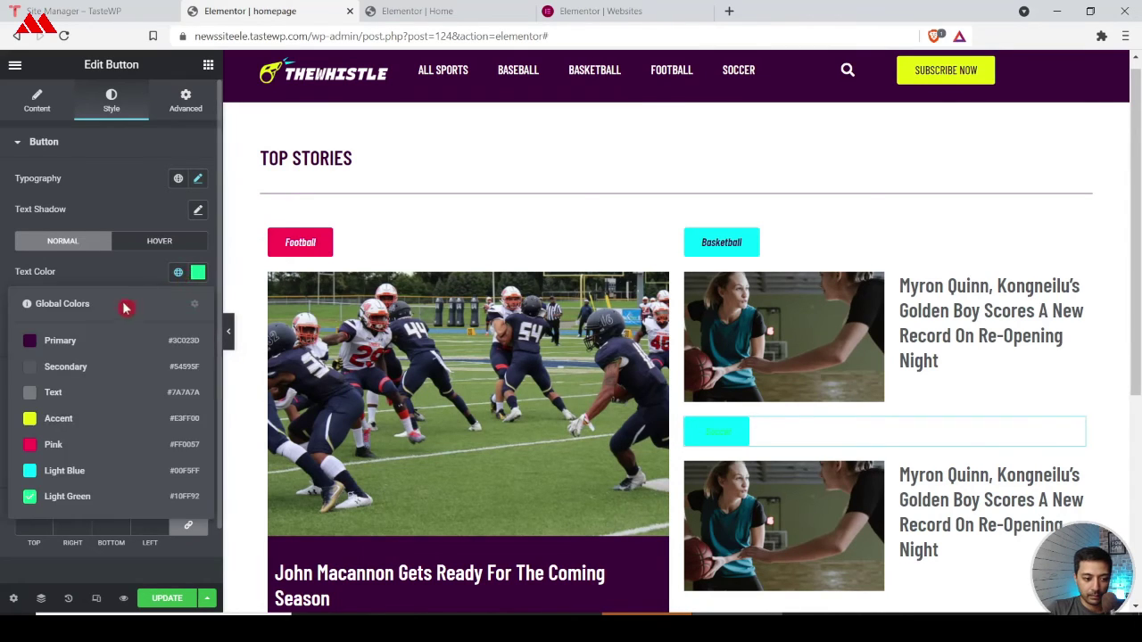
{"action": "left_click", "coordinate": [90, 340]}
Step: Set the Soccer button's background color to the global color Light Green
{"action": "left_click", "coordinate": [181, 338]}
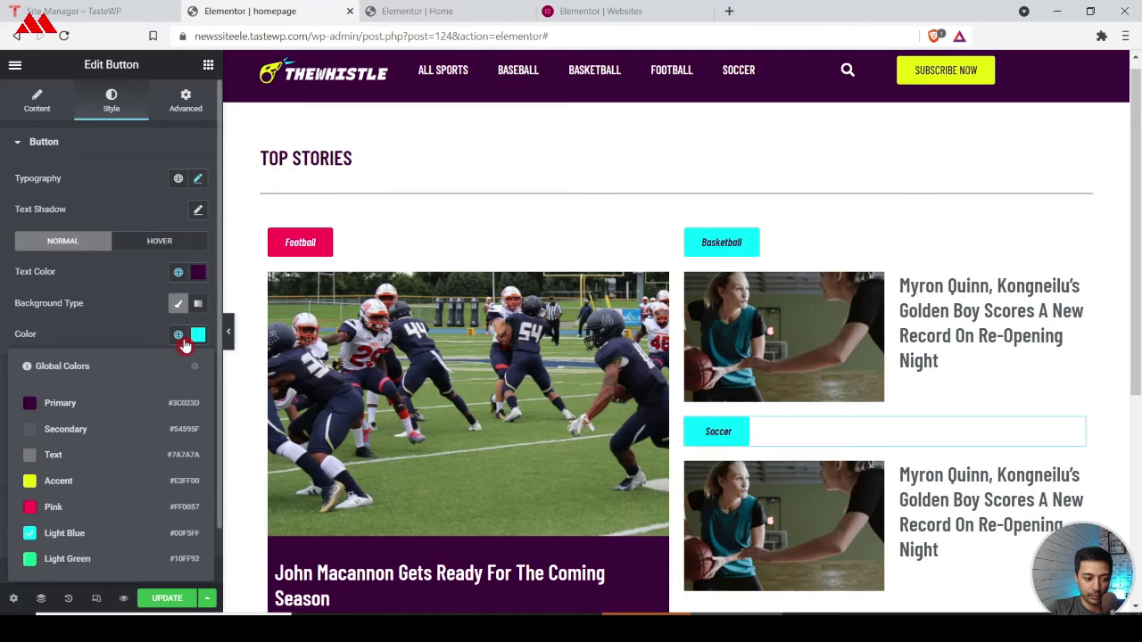
{"action": "left_click", "coordinate": [84, 407]}
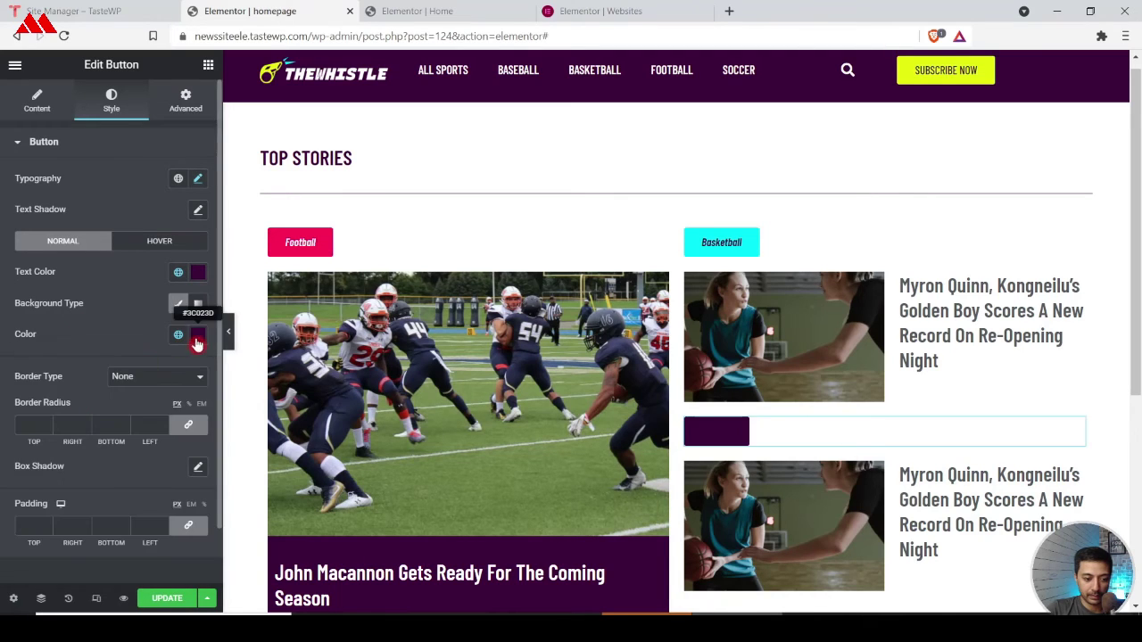
{"action": "left_click", "coordinate": [181, 335]}
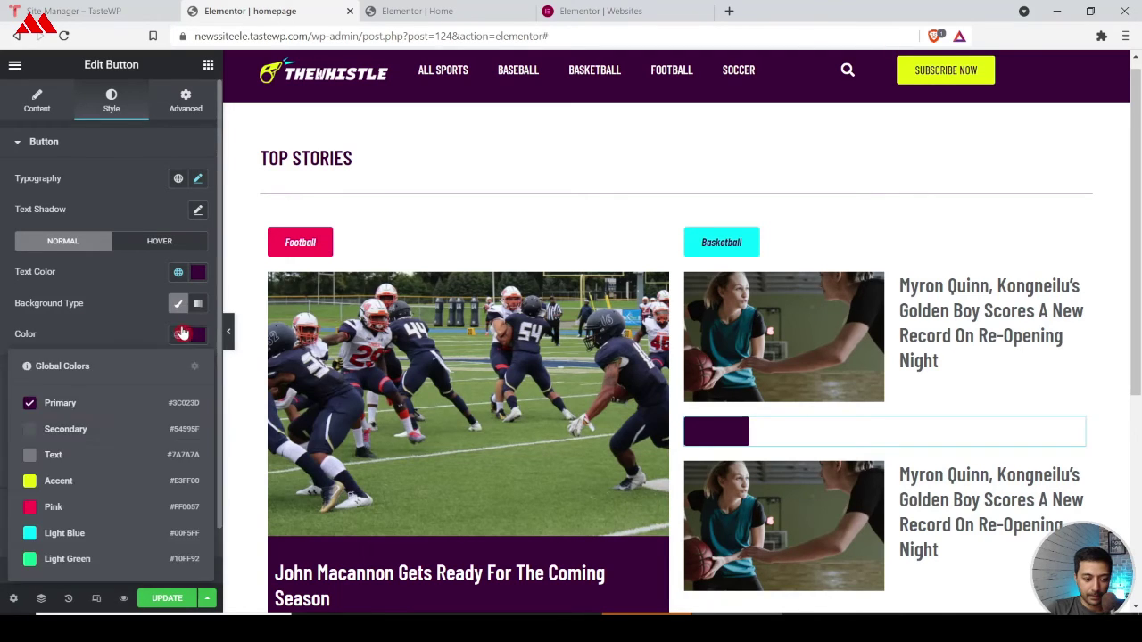
{"action": "left_click", "coordinate": [54, 558]}
{"action": "scroll", "coordinate": [868, 548], "scroll_direction": "down", "scroll_amount": 2}
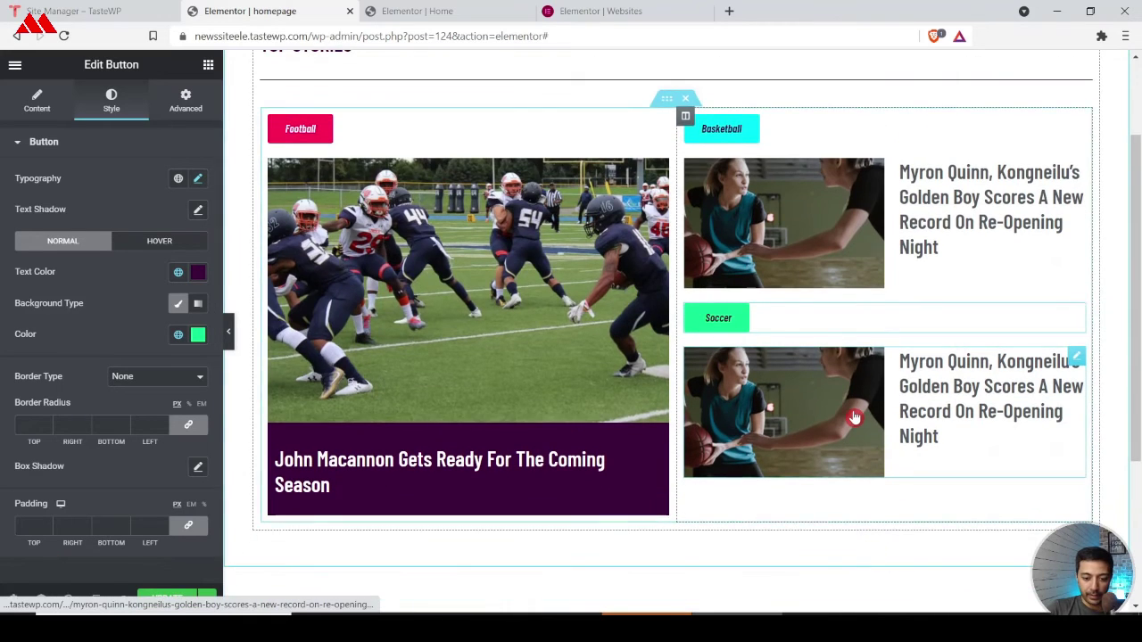
Step: Change the lower basketball Posts widget's query term from the Basketball category to SOCCER
{"action": "left_click", "coordinate": [677, 513]}
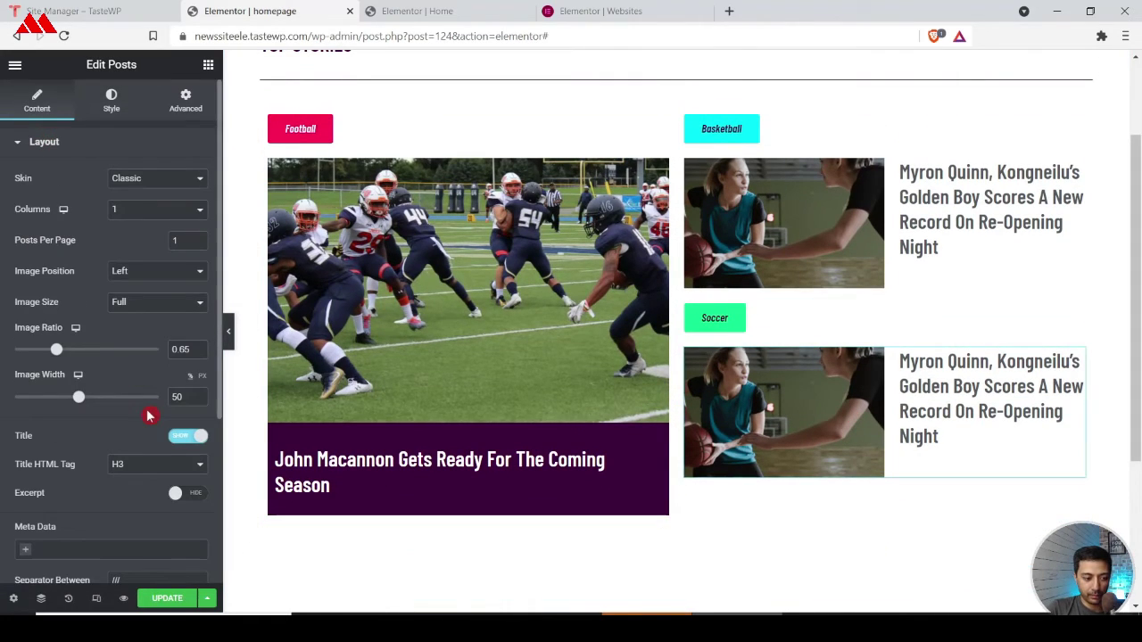
{"action": "scroll", "coordinate": [55, 342], "scroll_direction": "down", "scroll_amount": 3}
{"action": "scroll", "coordinate": [56, 339], "scroll_direction": "up", "scroll_amount": 3}
{"action": "scroll", "coordinate": [55, 334], "scroll_direction": "down", "scroll_amount": 3}
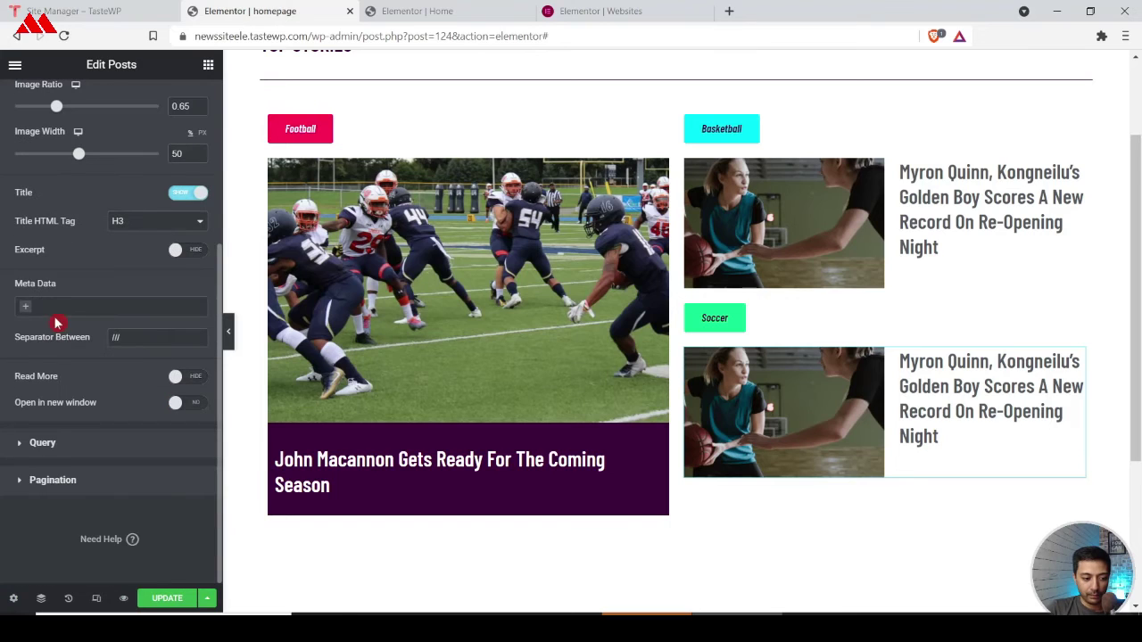
{"action": "left_click", "coordinate": [36, 443]}
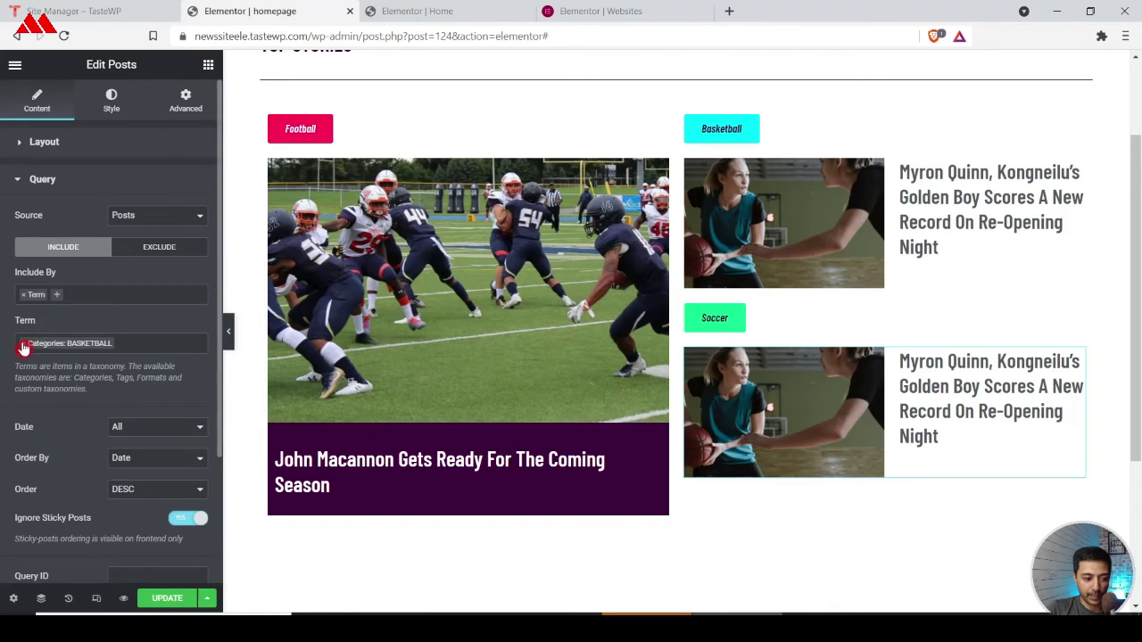
{"action": "left_click", "coordinate": [23, 348]}
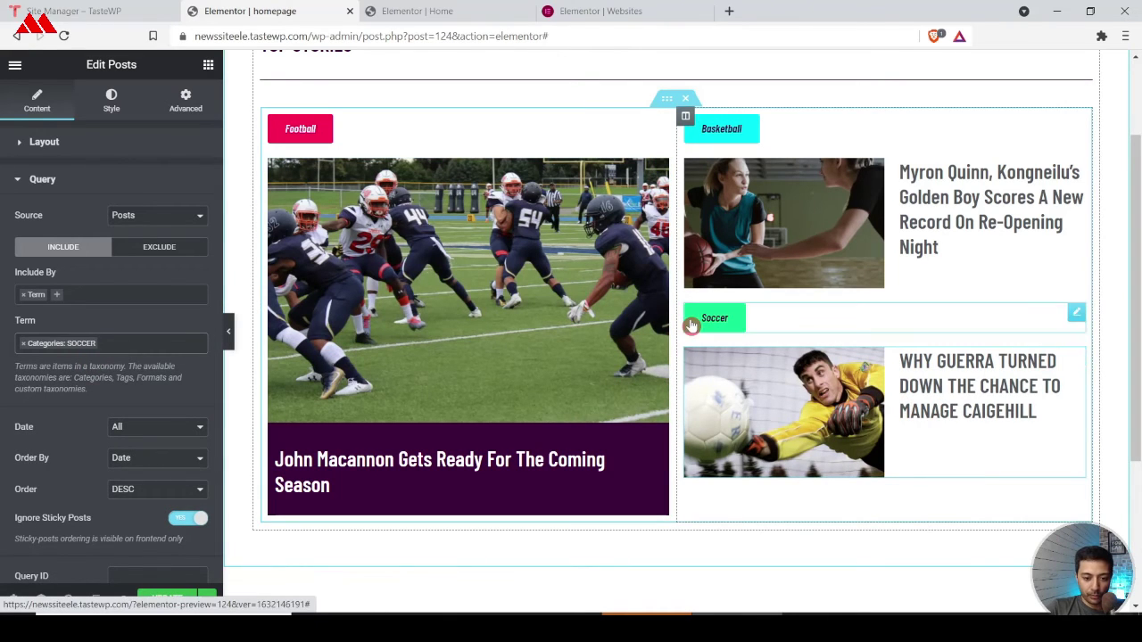
Step: Check the layout below the soccer post on the reference Home page and add a Divider widget beneath the homepage's two story columns
{"action": "scroll", "coordinate": [688, 323], "scroll_direction": "down", "scroll_amount": 2}
{"action": "scroll", "coordinate": [687, 324], "scroll_direction": "up", "scroll_amount": 4}
{"action": "left_click", "coordinate": [464, 11]}
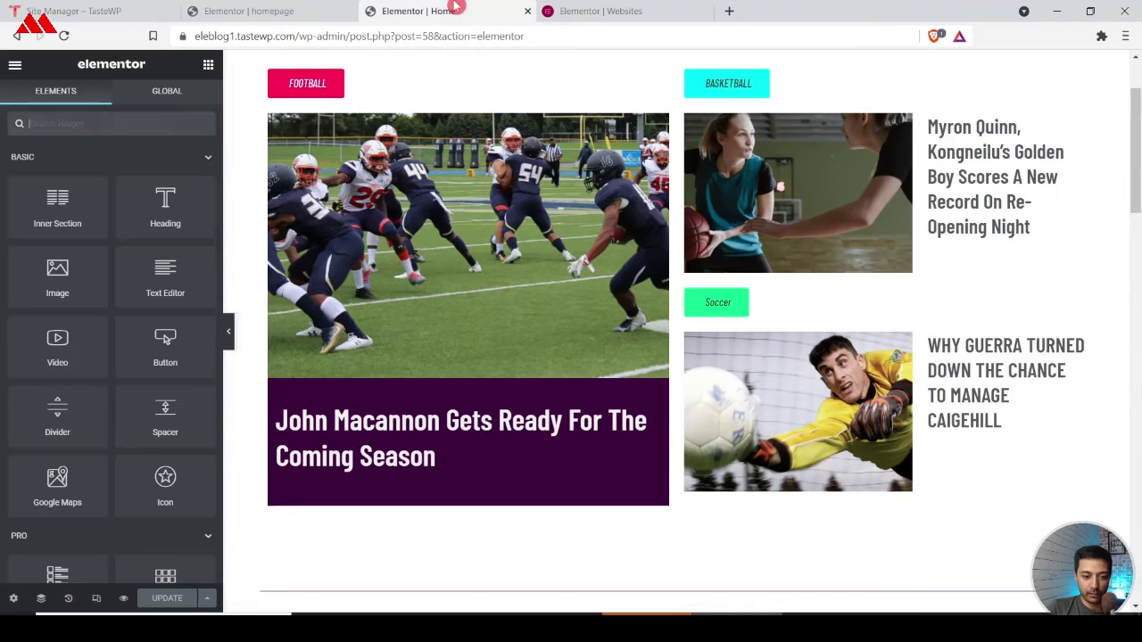
{"action": "scroll", "coordinate": [713, 188], "scroll_direction": "down", "scroll_amount": 1}
{"action": "scroll", "coordinate": [712, 178], "scroll_direction": "down", "scroll_amount": 5}
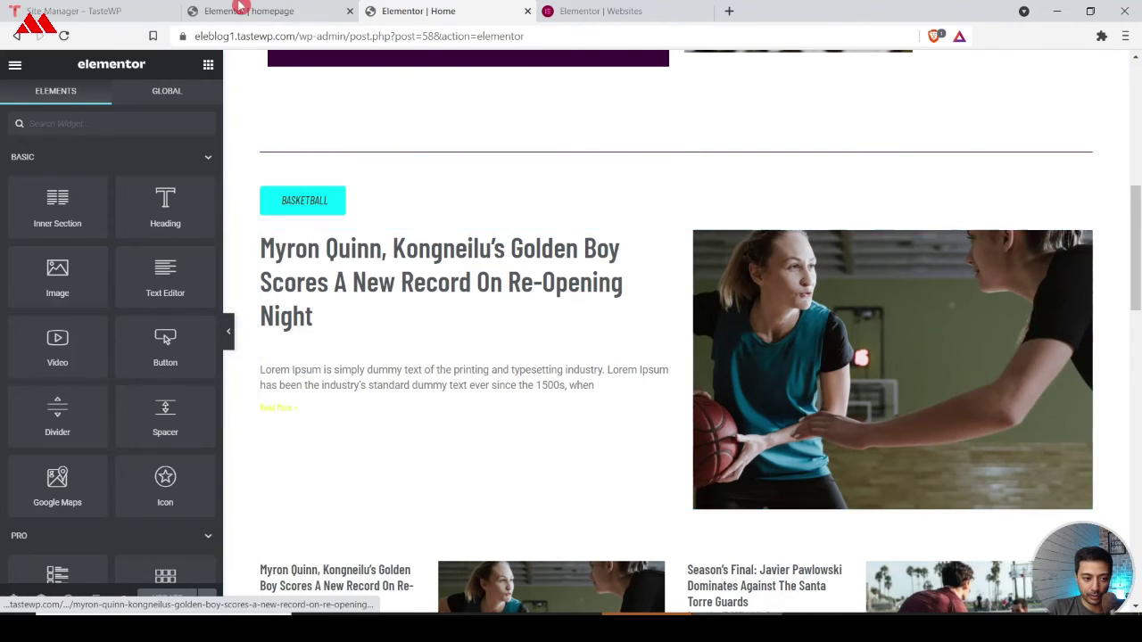
{"action": "key", "text": "ctrl+shift+Tab"}
{"action": "scroll", "coordinate": [497, 283], "scroll_direction": "down", "scroll_amount": 4}
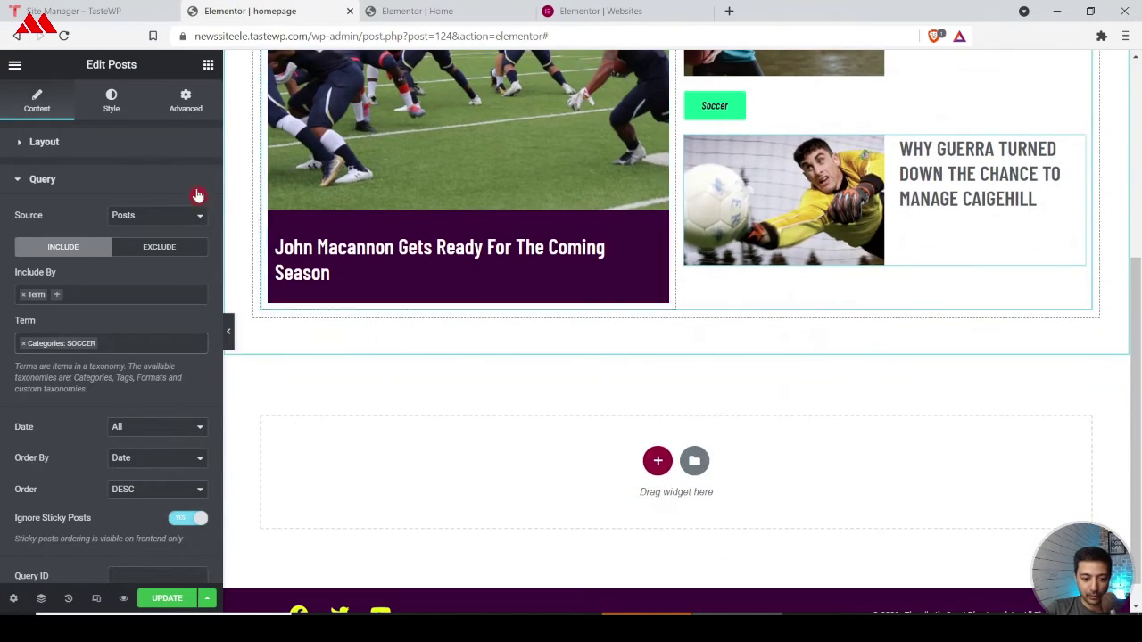
{"action": "left_click", "coordinate": [207, 66]}
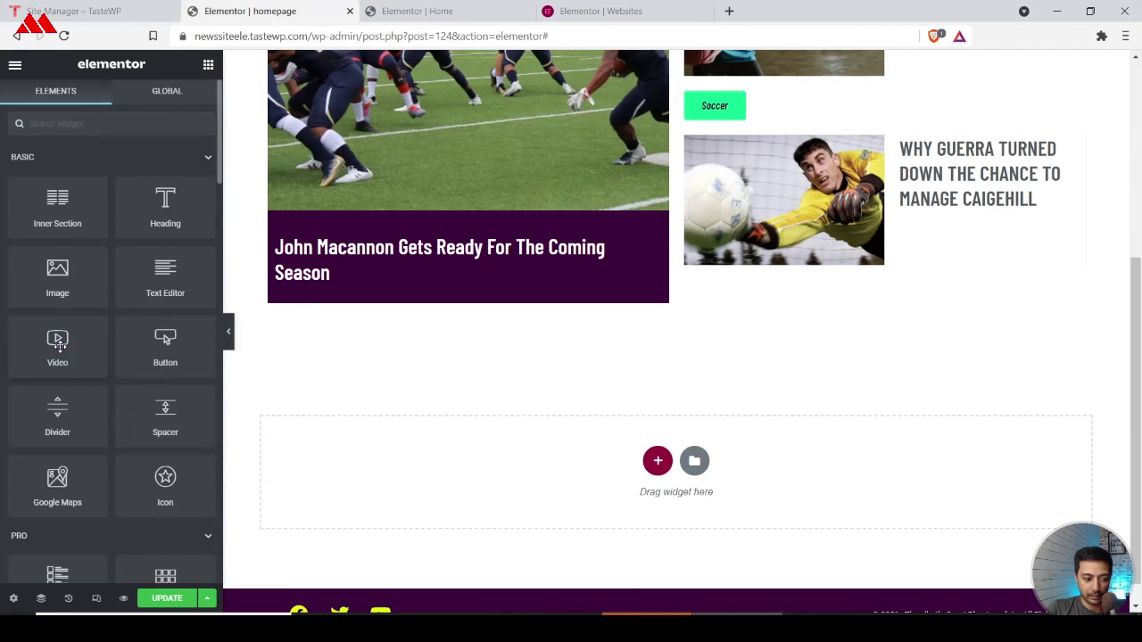
{"action": "left_click_drag", "start_coordinate": [61, 413], "coordinate": [734, 311]}
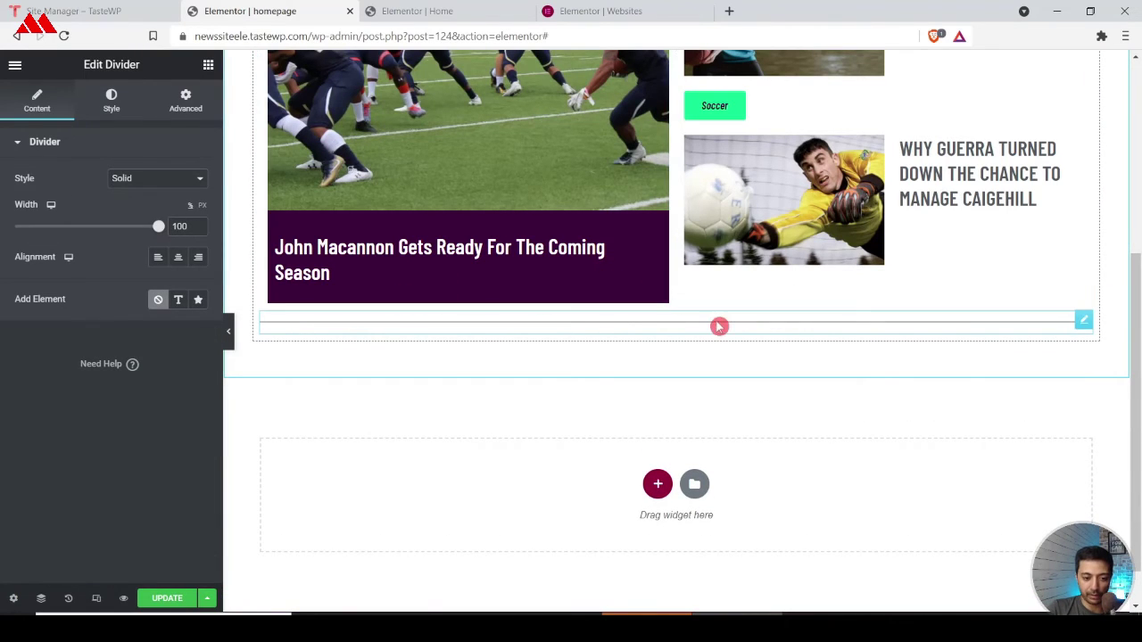
Step: Set the new divider's gap to 30 and compare it with the divider on the reference Home page
{"action": "left_click", "coordinate": [110, 111]}
{"action": "left_click_drag", "start_coordinate": [55, 290], "coordinate": [99, 290]}
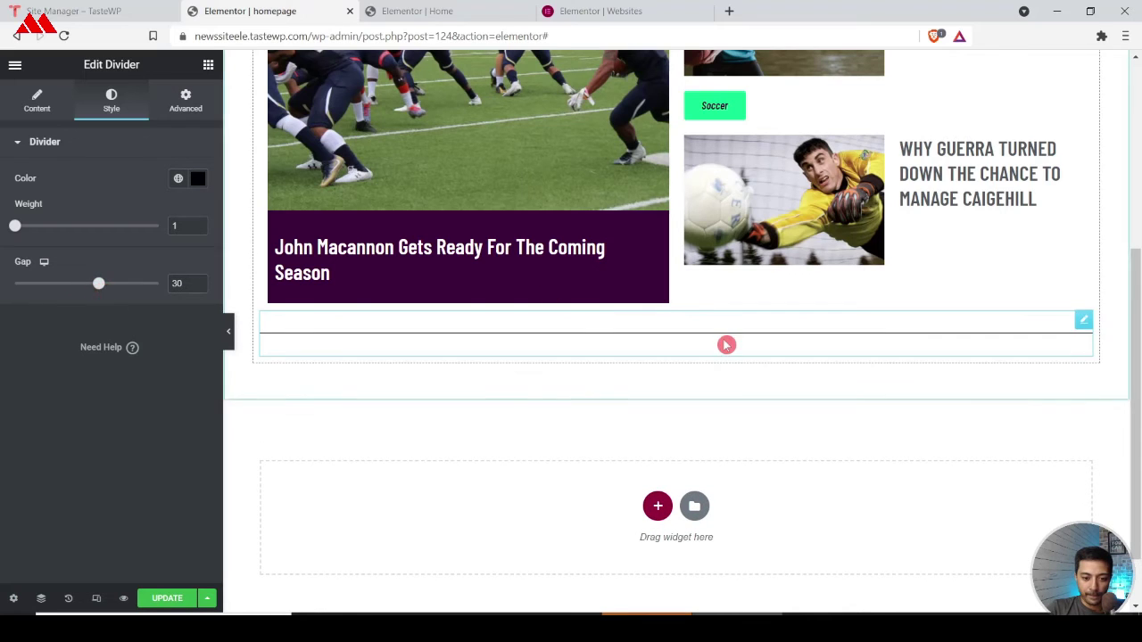
{"action": "left_click", "coordinate": [416, 11]}
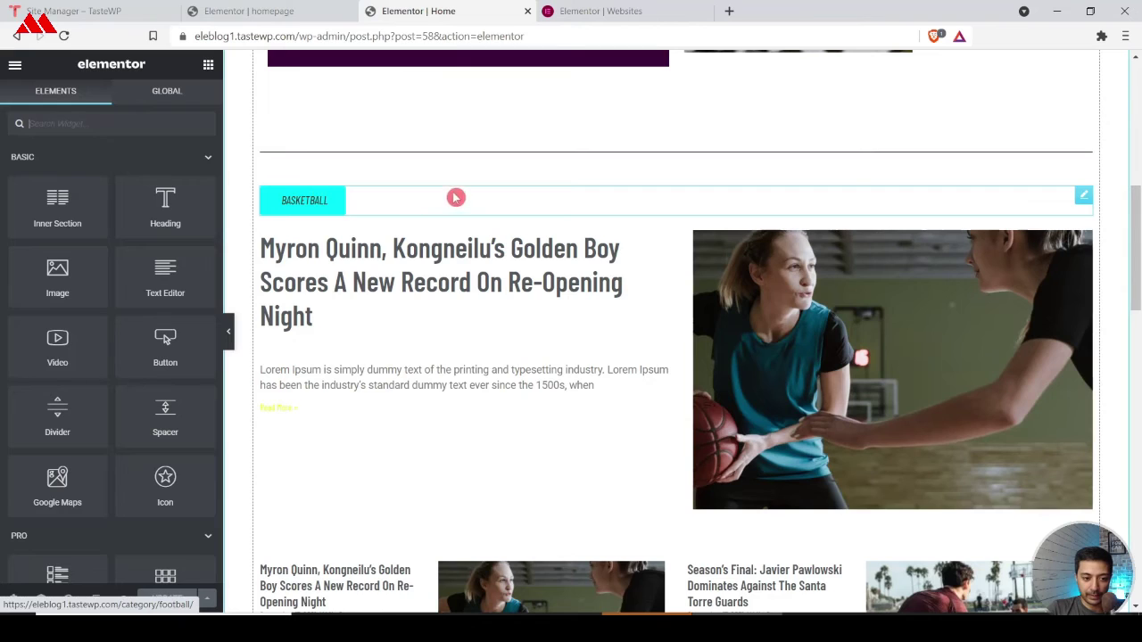
{"action": "key", "text": "ctrl+shift+Tab"}
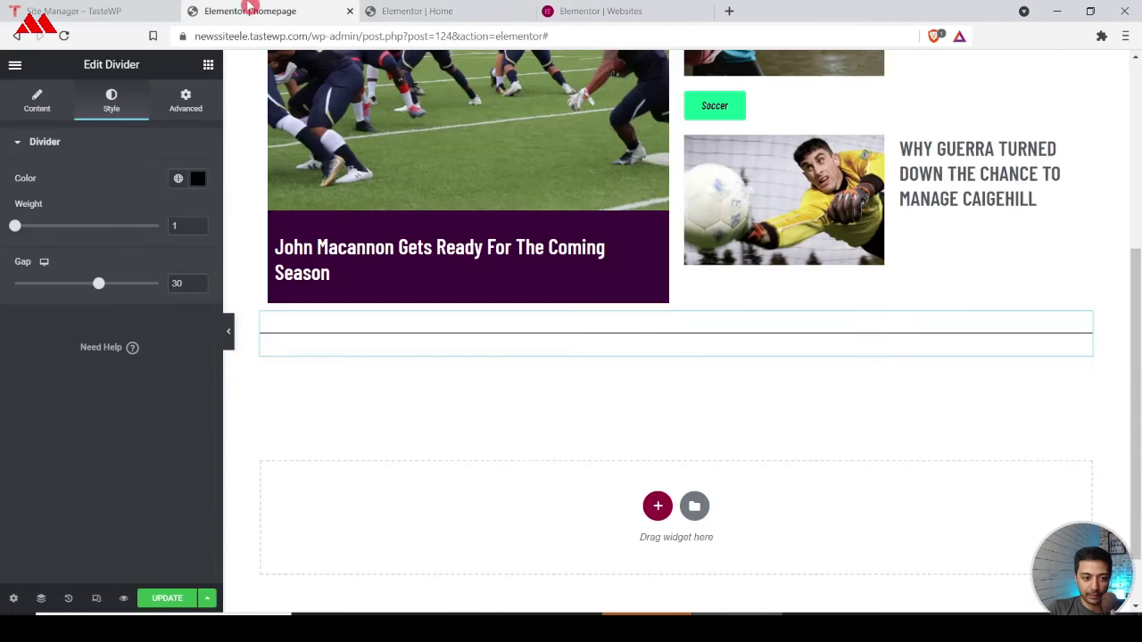
{"action": "right_click", "coordinate": [592, 345]}
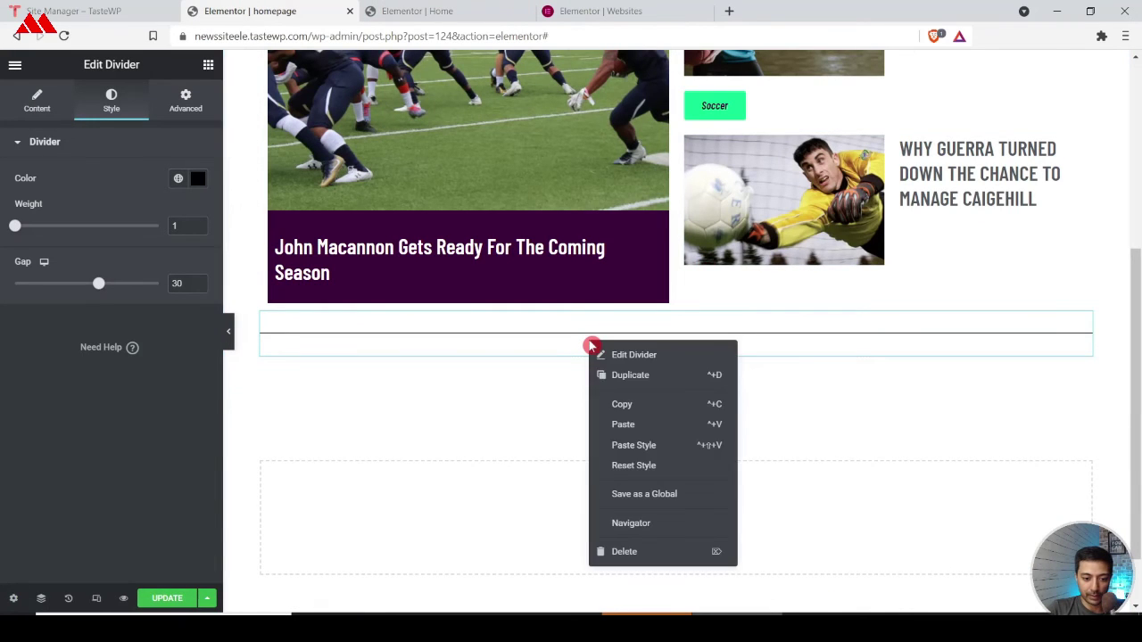
{"action": "left_click", "coordinate": [621, 426]}
{"action": "key", "text": "ctrl+z"}
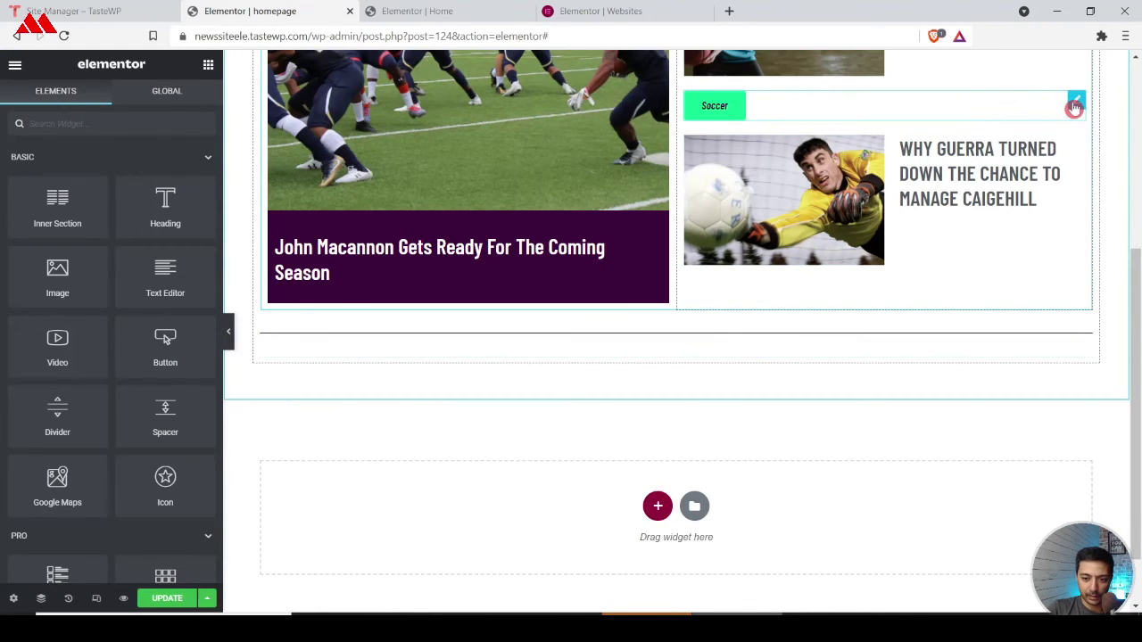
Step: Copy the Soccer button, paste it below the new divider and check the matching button on the reference Home page
{"action": "right_click", "coordinate": [1074, 107]}
{"action": "left_click", "coordinate": [1051, 167]}
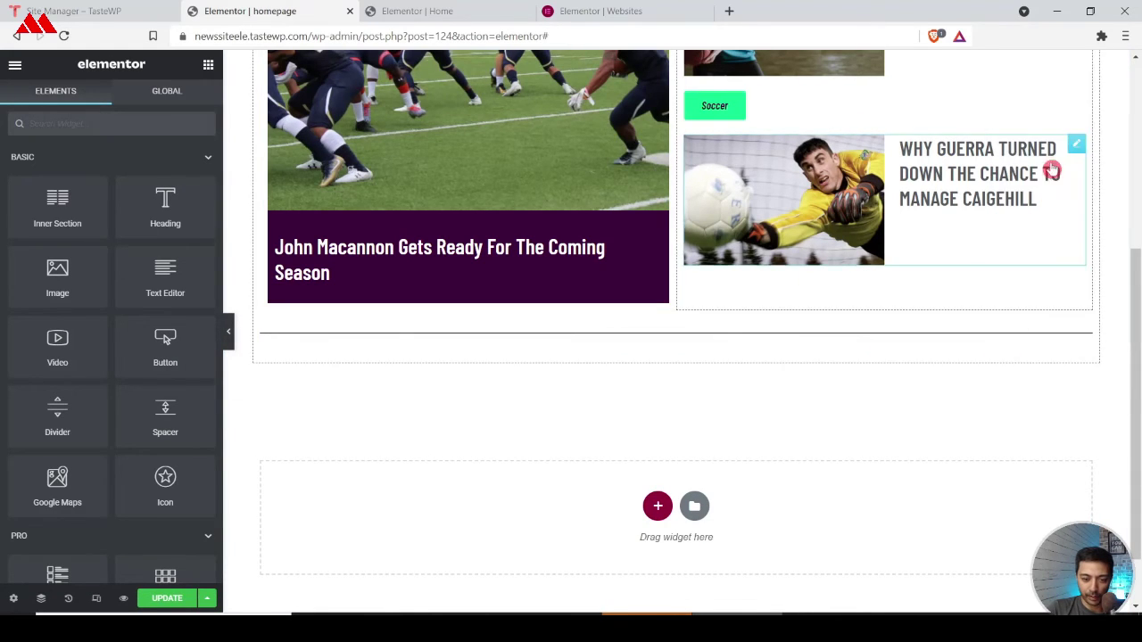
{"action": "right_click", "coordinate": [578, 332]}
{"action": "left_click", "coordinate": [596, 407]}
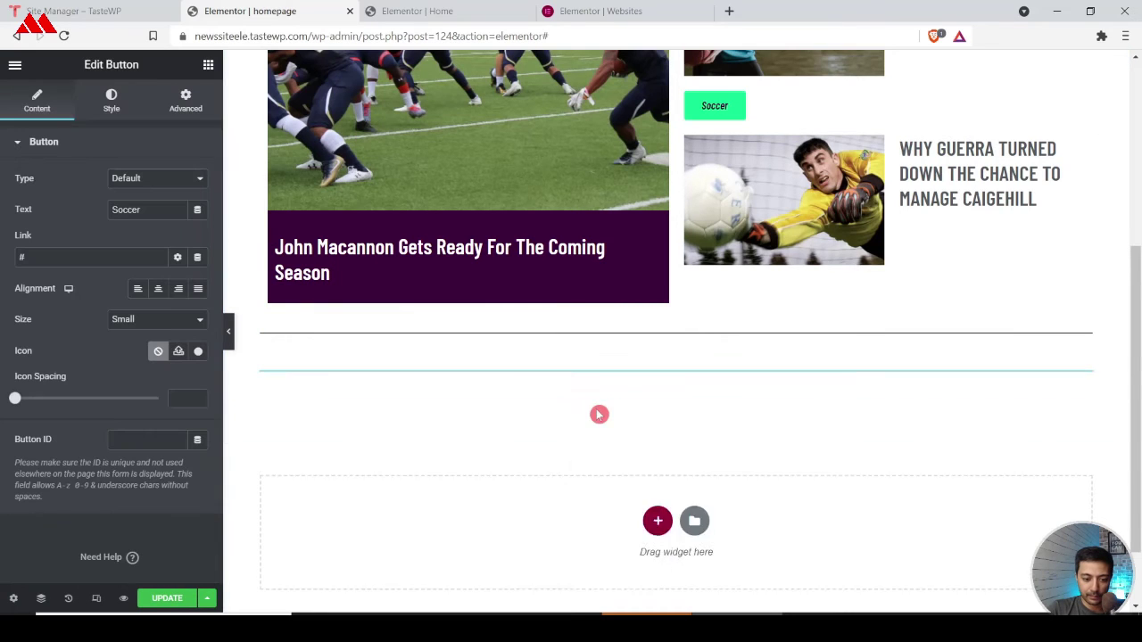
{"action": "left_click", "coordinate": [418, 11]}
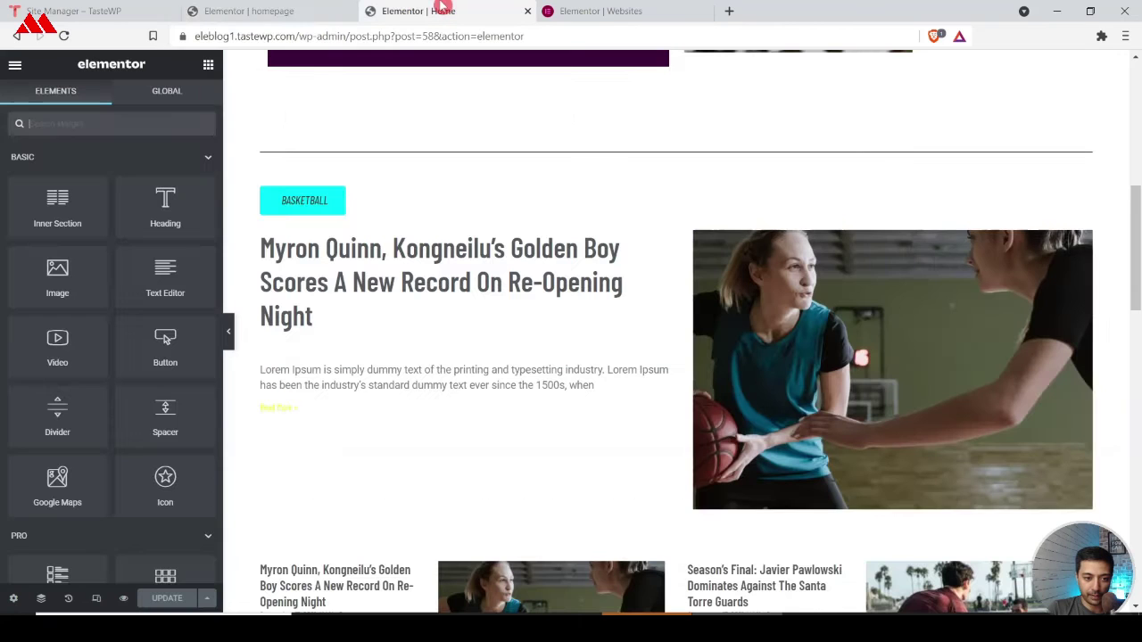
{"action": "left_click", "coordinate": [272, 10]}
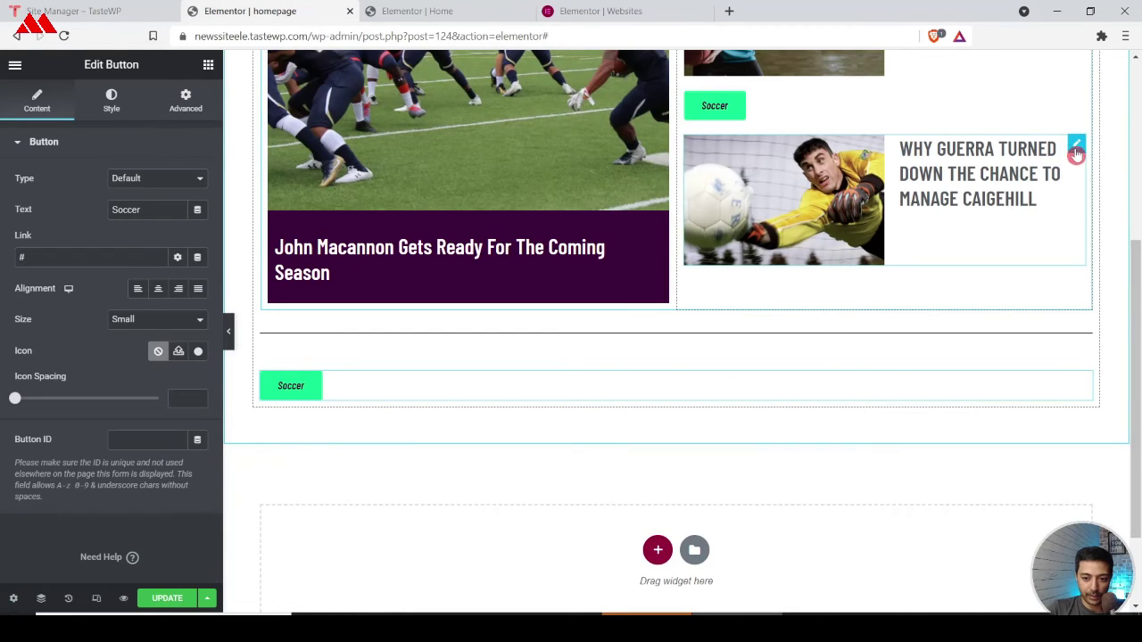
Step: Copy the soccer Posts widget and paste it below the new Soccer button
{"action": "right_click", "coordinate": [1078, 153]}
{"action": "left_click", "coordinate": [1044, 214]}
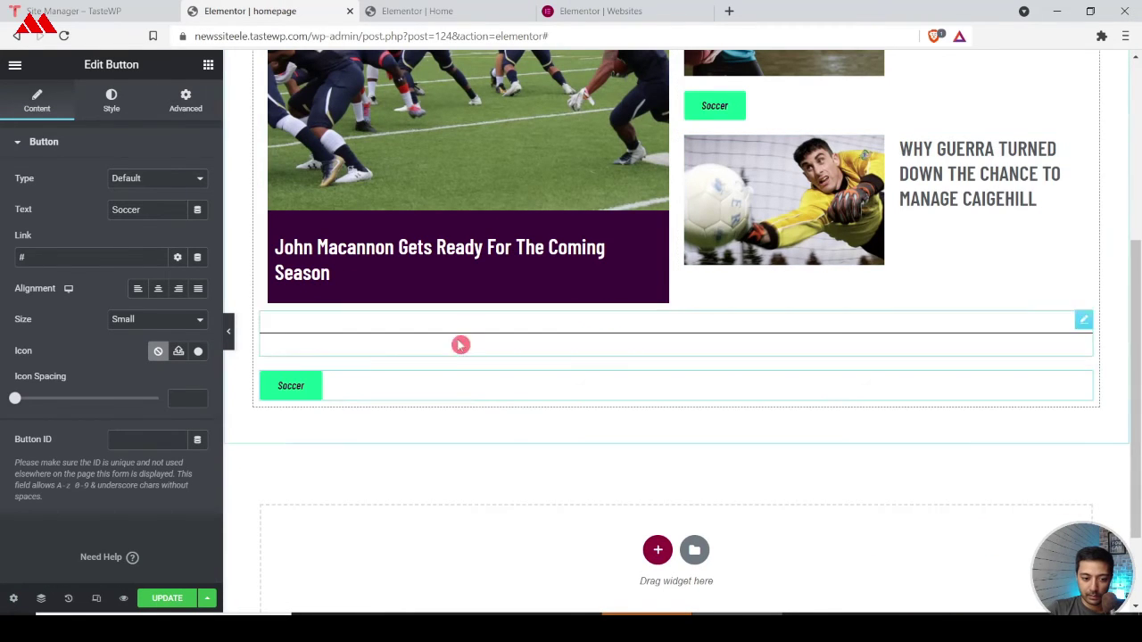
{"action": "right_click", "coordinate": [359, 382]}
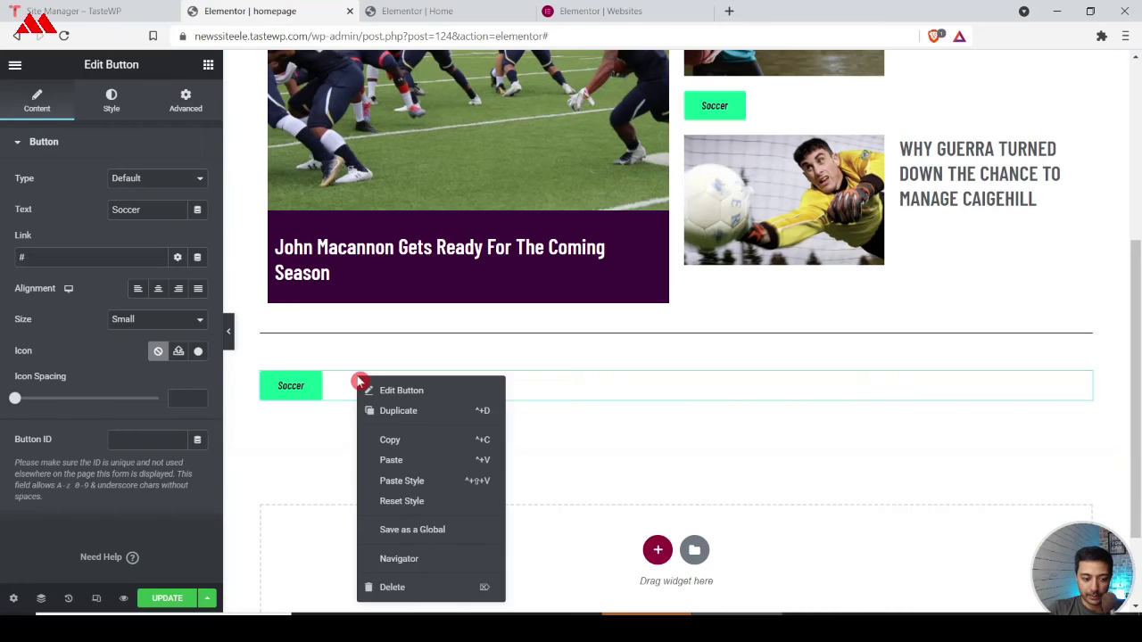
{"action": "left_click", "coordinate": [380, 460]}
{"action": "scroll", "coordinate": [510, 477], "scroll_direction": "down", "scroll_amount": 2}
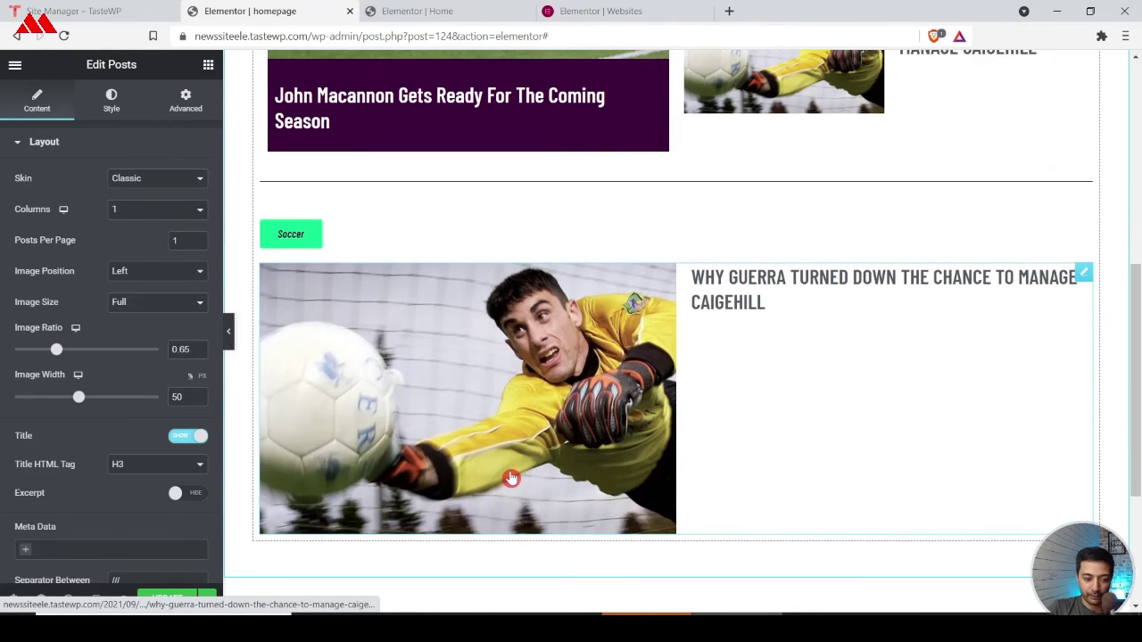
Step: Set the pasted soccer Posts widget's image position to Right and compare it with the reference Home page
{"action": "left_click", "coordinate": [125, 271]}
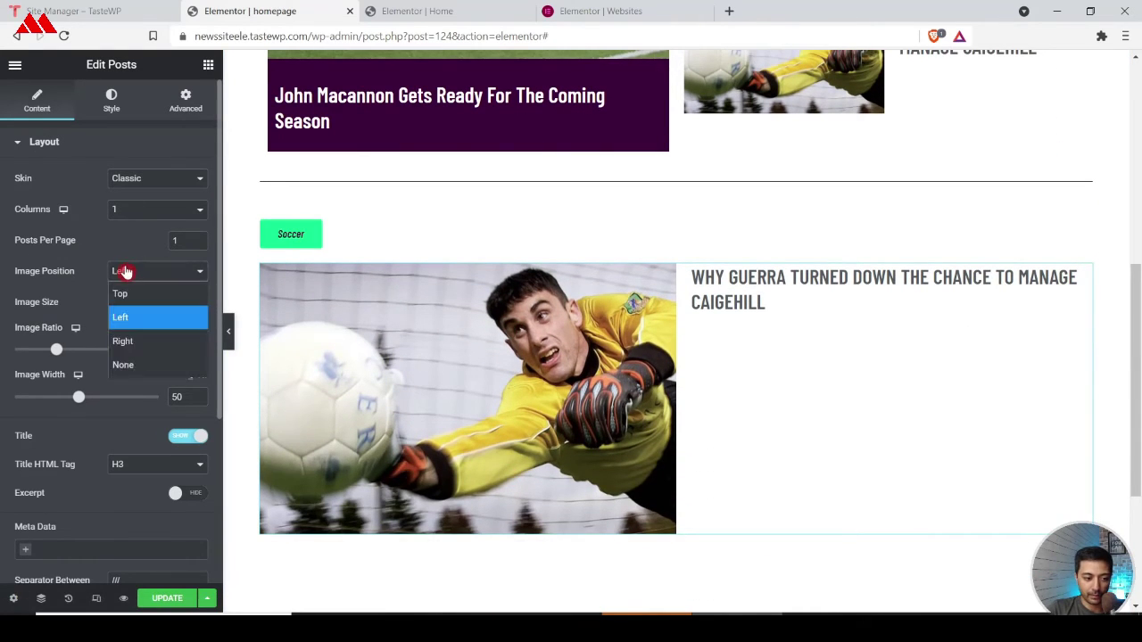
{"action": "left_click", "coordinate": [137, 340]}
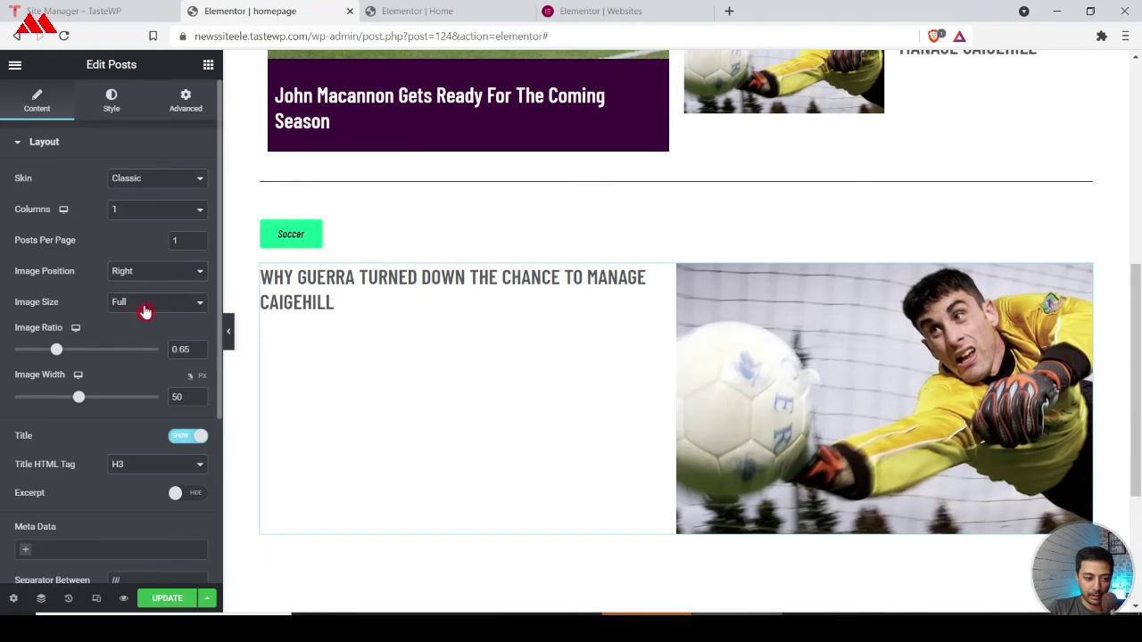
{"action": "left_click", "coordinate": [419, 11]}
{"action": "left_click", "coordinate": [321, 7]}
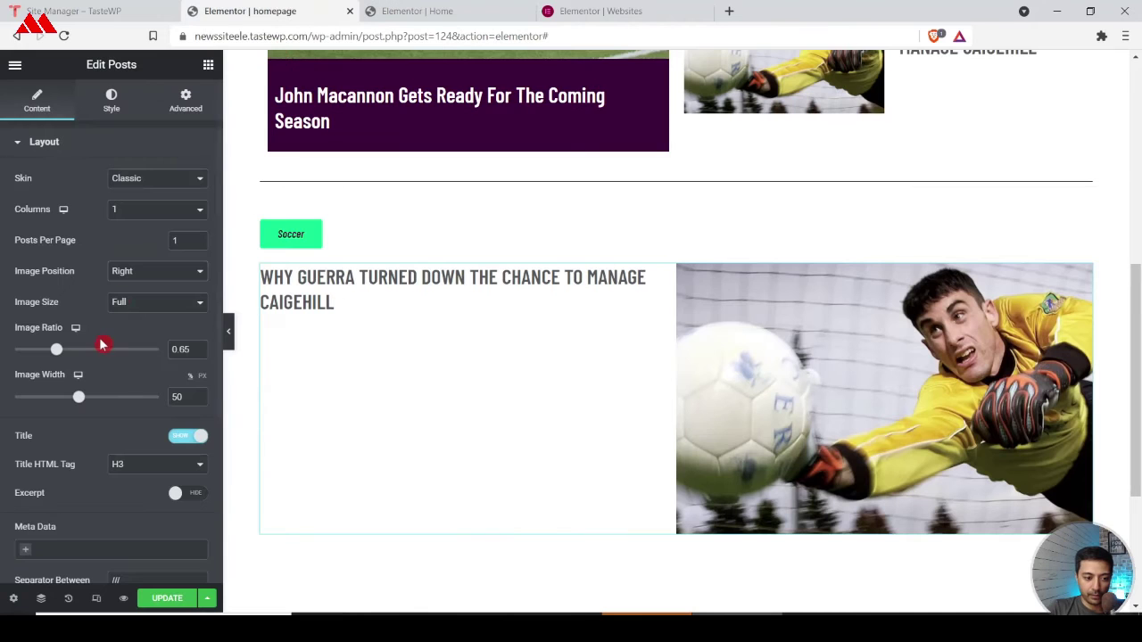
Step: Show the excerpt and the Read More link in the pasted soccer Posts widget and compare it with the reference Home page
{"action": "scroll", "coordinate": [102, 428], "scroll_direction": "down", "scroll_amount": 3}
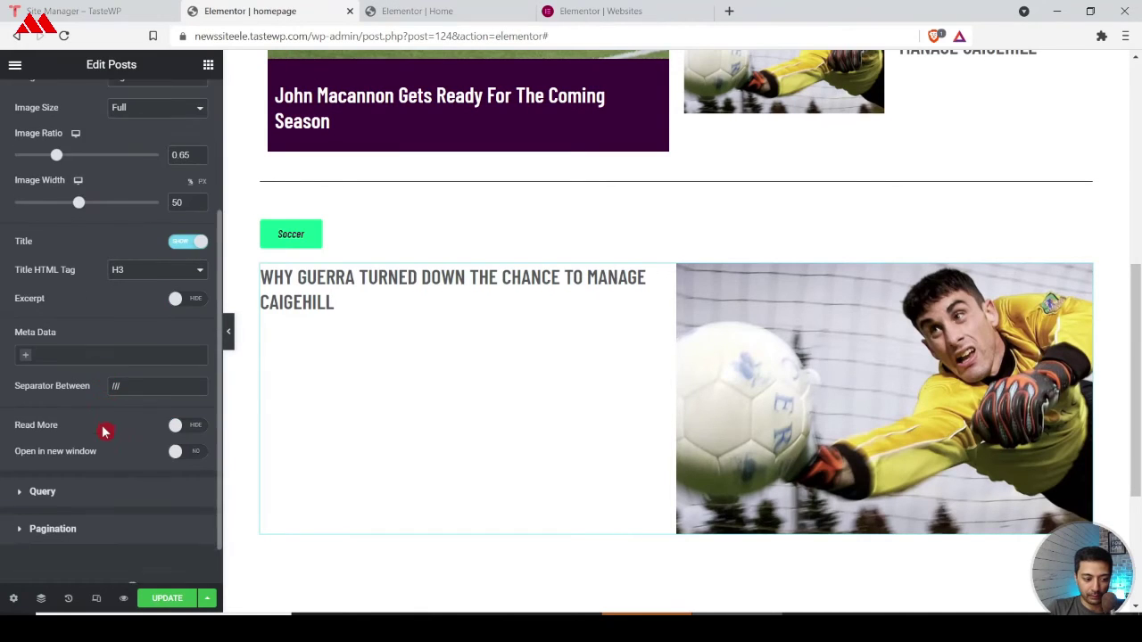
{"action": "left_click", "coordinate": [194, 303]}
{"action": "scroll", "coordinate": [165, 402], "scroll_direction": "down", "scroll_amount": 1}
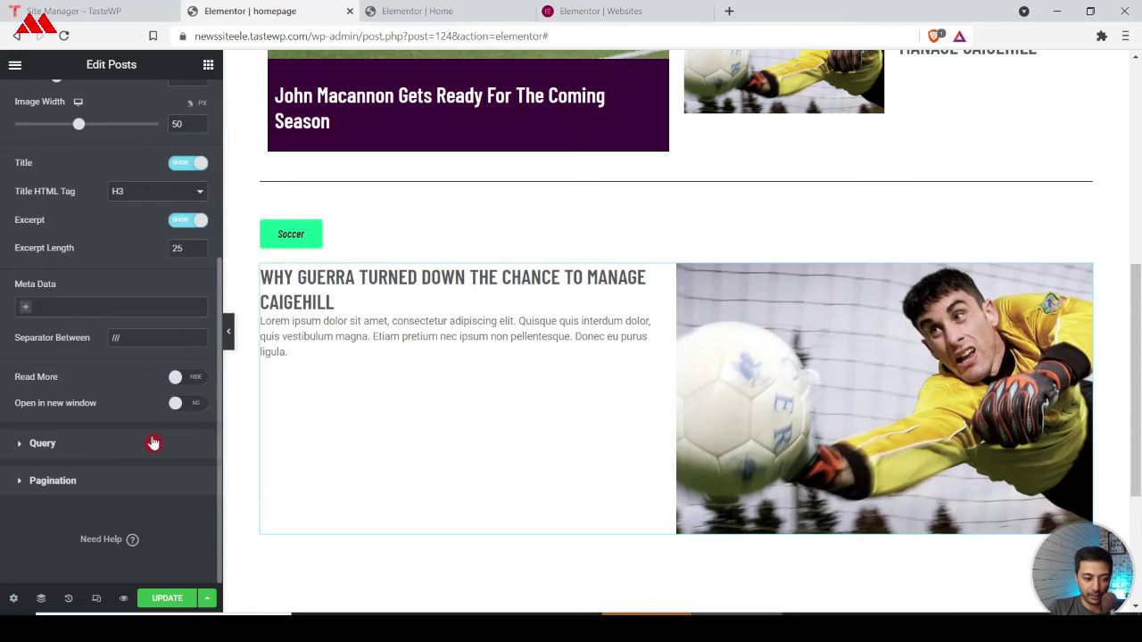
{"action": "left_click", "coordinate": [191, 383]}
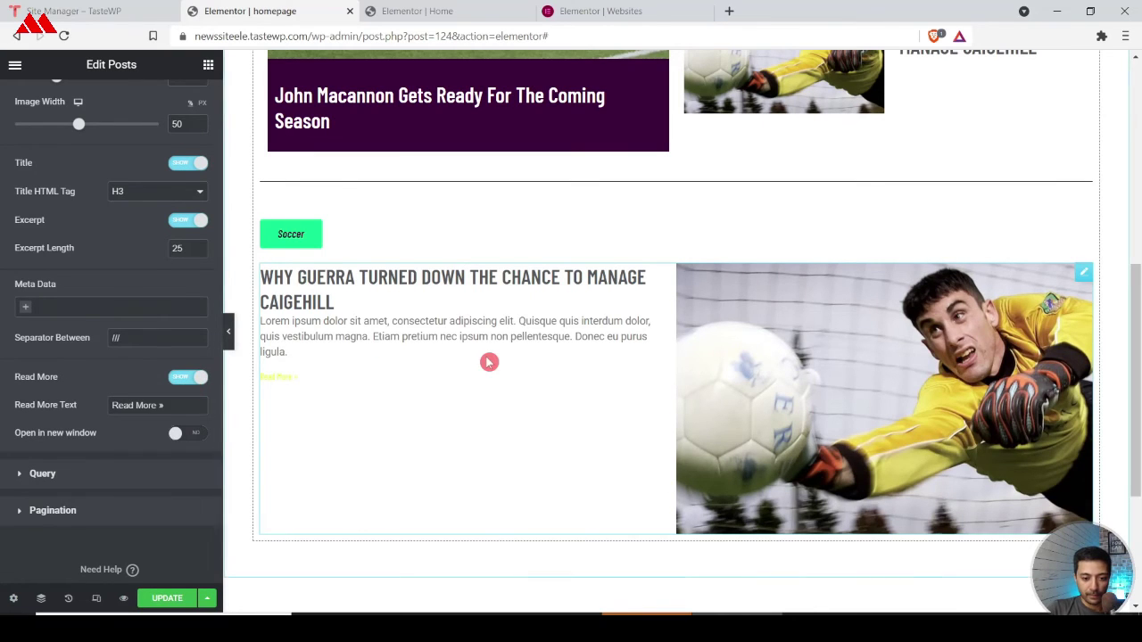
{"action": "left_click", "coordinate": [421, 11]}
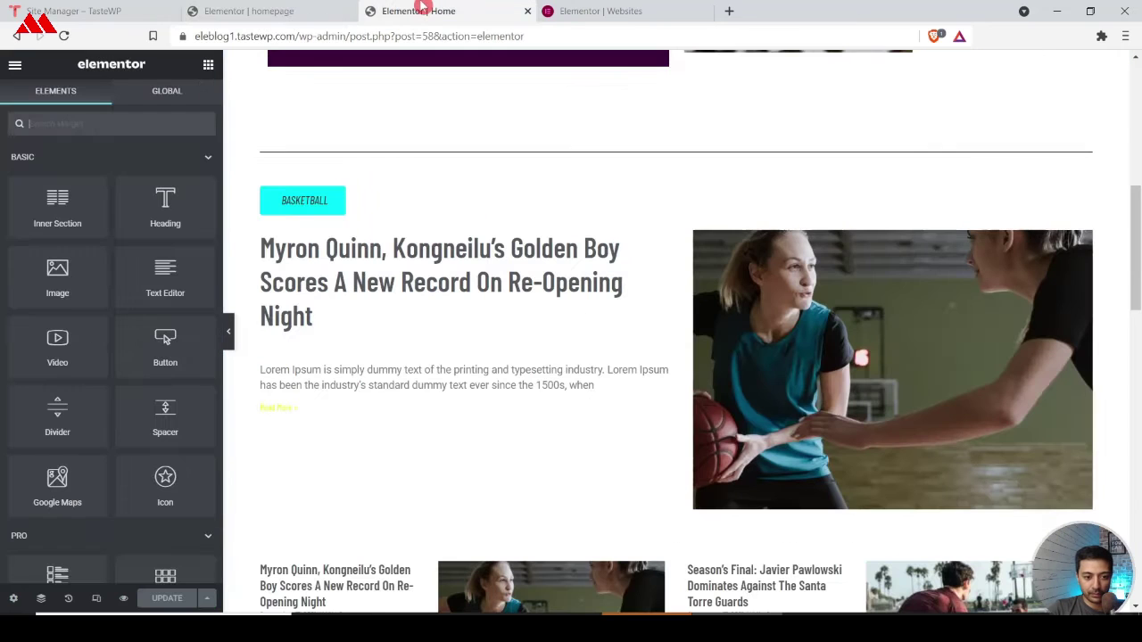
{"action": "key", "text": "ctrl+shift+Tab"}
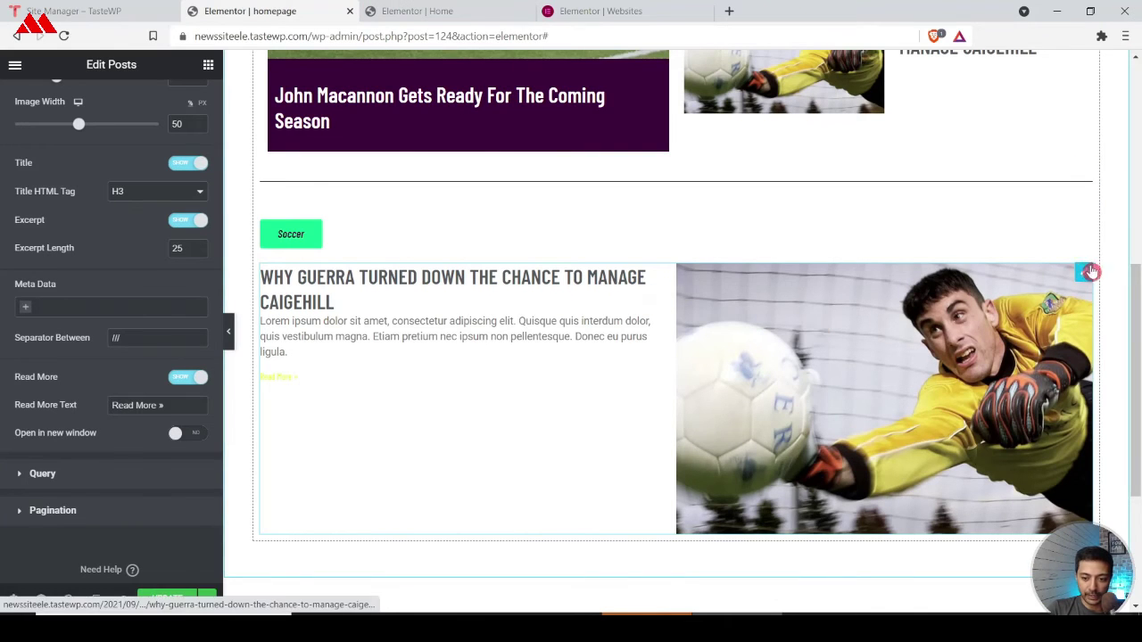
Step: Set the pasted soccer Posts widget's title spacing to 41, meta spacing to 35 and excerpt spacing to 32
{"action": "left_click", "coordinate": [1084, 275]}
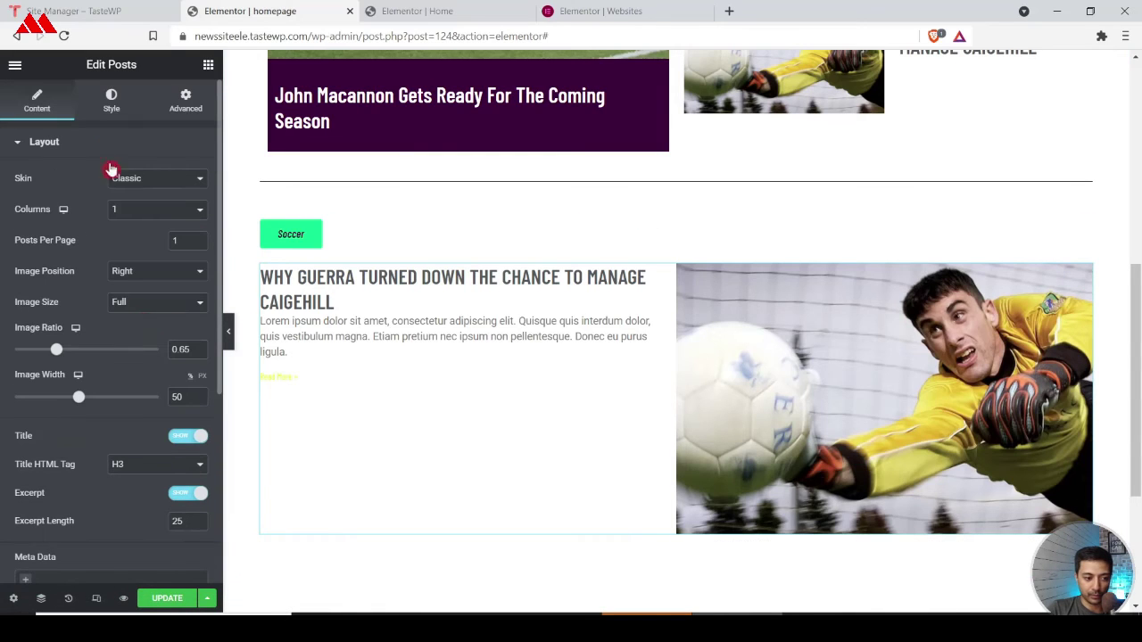
{"action": "left_click", "coordinate": [111, 102]}
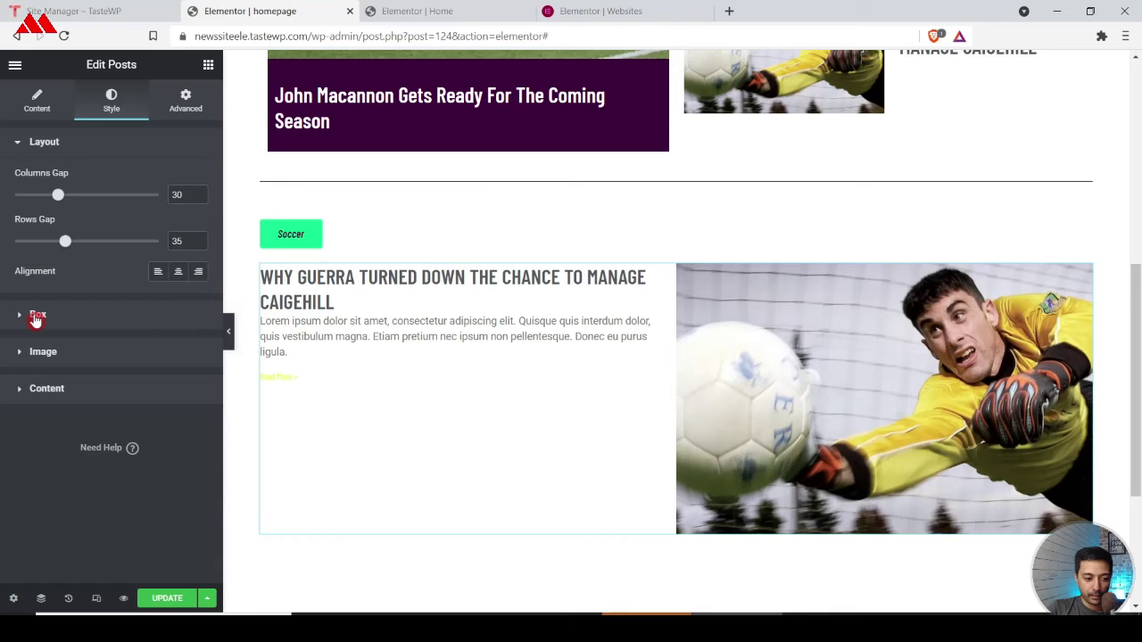
{"action": "left_click", "coordinate": [19, 399]}
{"action": "scroll", "coordinate": [74, 433], "scroll_direction": "down", "scroll_amount": 2}
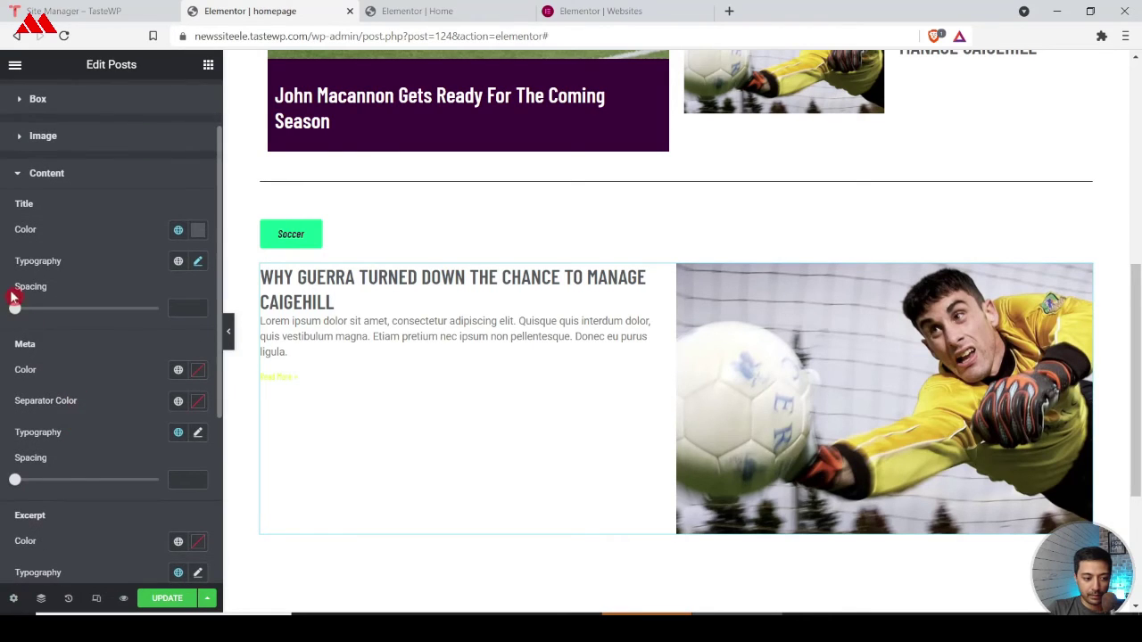
{"action": "left_click_drag", "start_coordinate": [15, 312], "coordinate": [74, 314]}
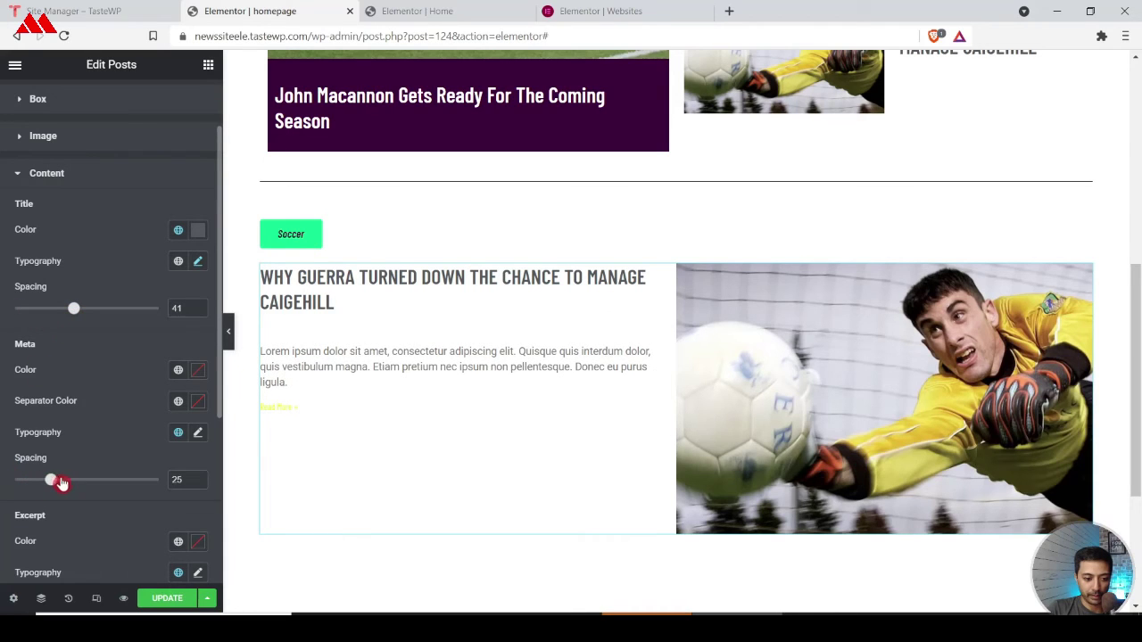
{"action": "scroll", "coordinate": [67, 482], "scroll_direction": "down", "scroll_amount": 3}
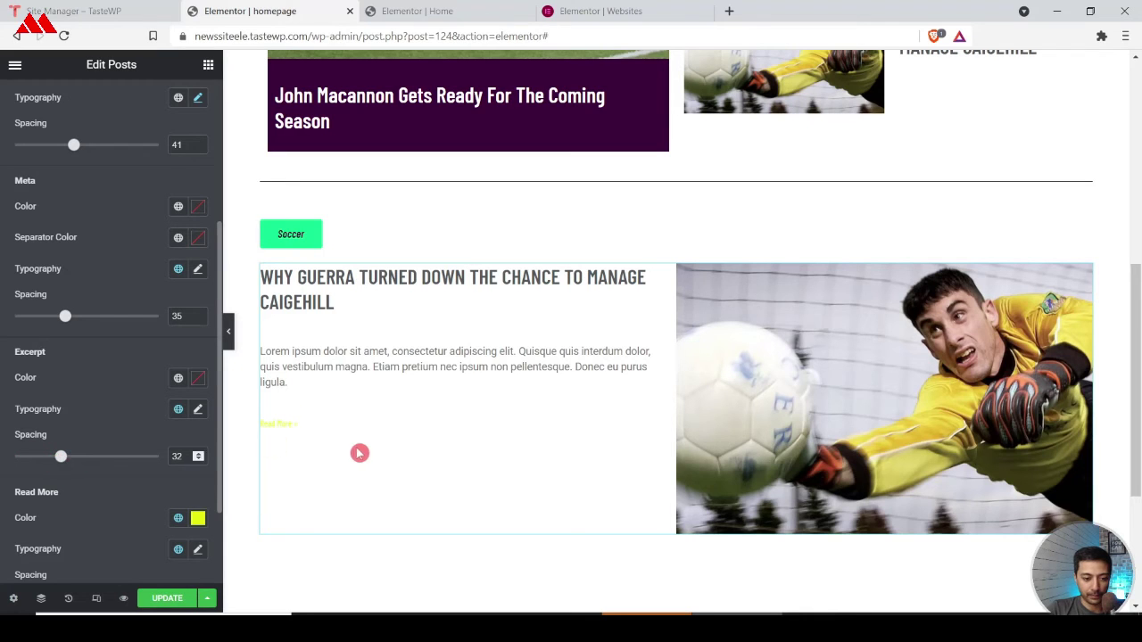
{"action": "left_click", "coordinate": [566, 297]}
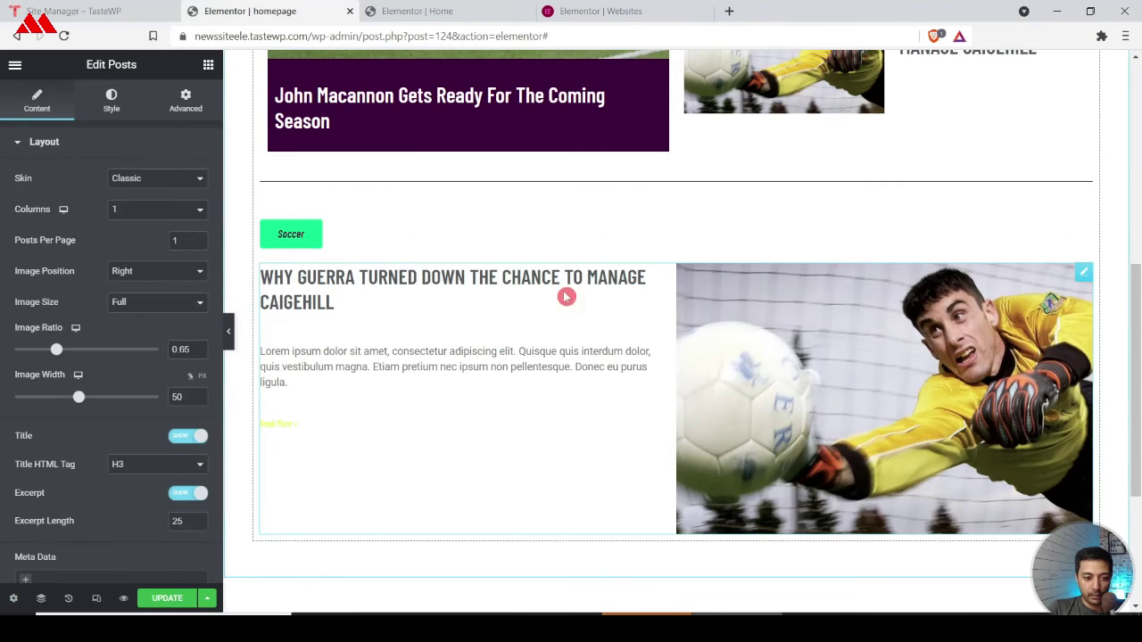
Step: Set the title font size of the large soccer Posts widget to 36 and compare it with the reference Home page
{"action": "scroll", "coordinate": [18, 434], "scroll_direction": "down", "scroll_amount": 5}
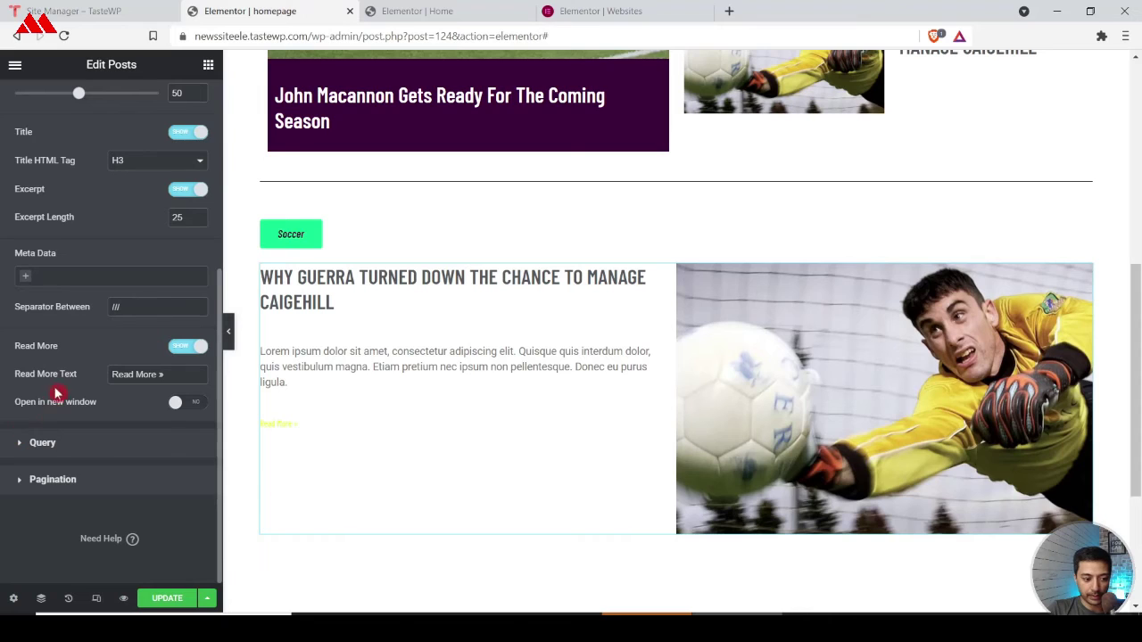
{"action": "scroll", "coordinate": [76, 285], "scroll_direction": "up", "scroll_amount": 5}
{"action": "left_click", "coordinate": [109, 105]}
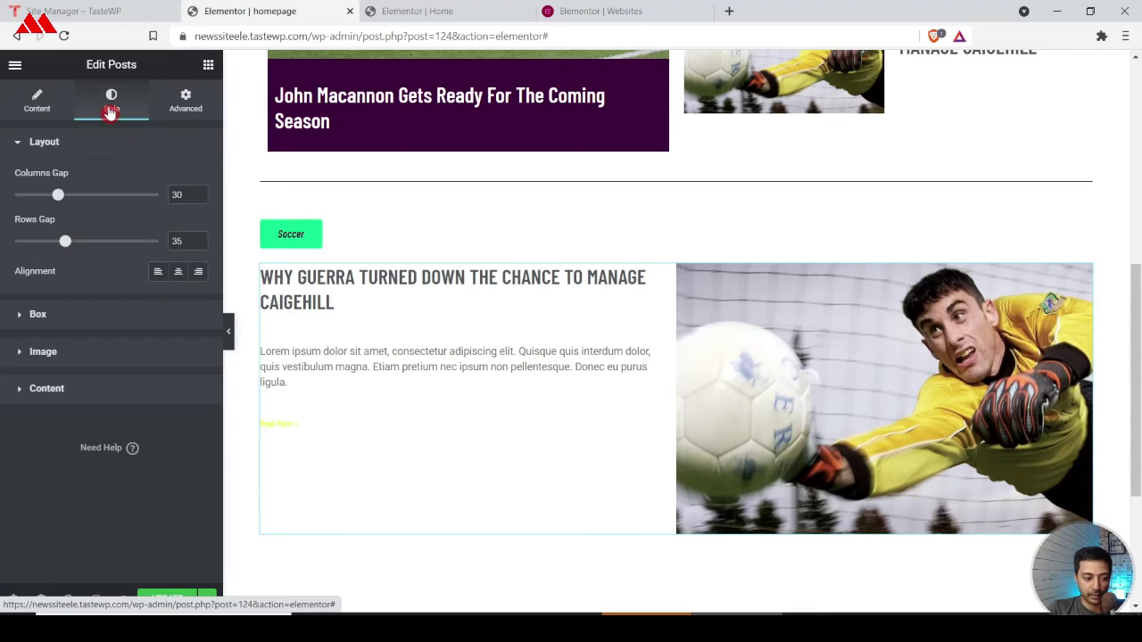
{"action": "left_click", "coordinate": [32, 390]}
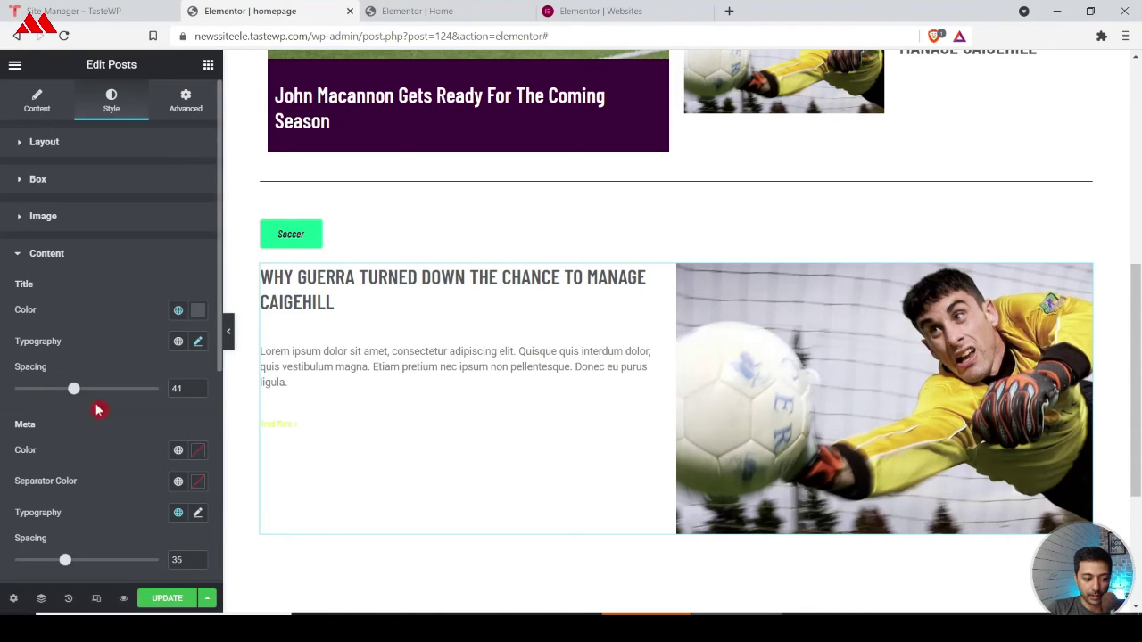
{"action": "left_click", "coordinate": [199, 343]}
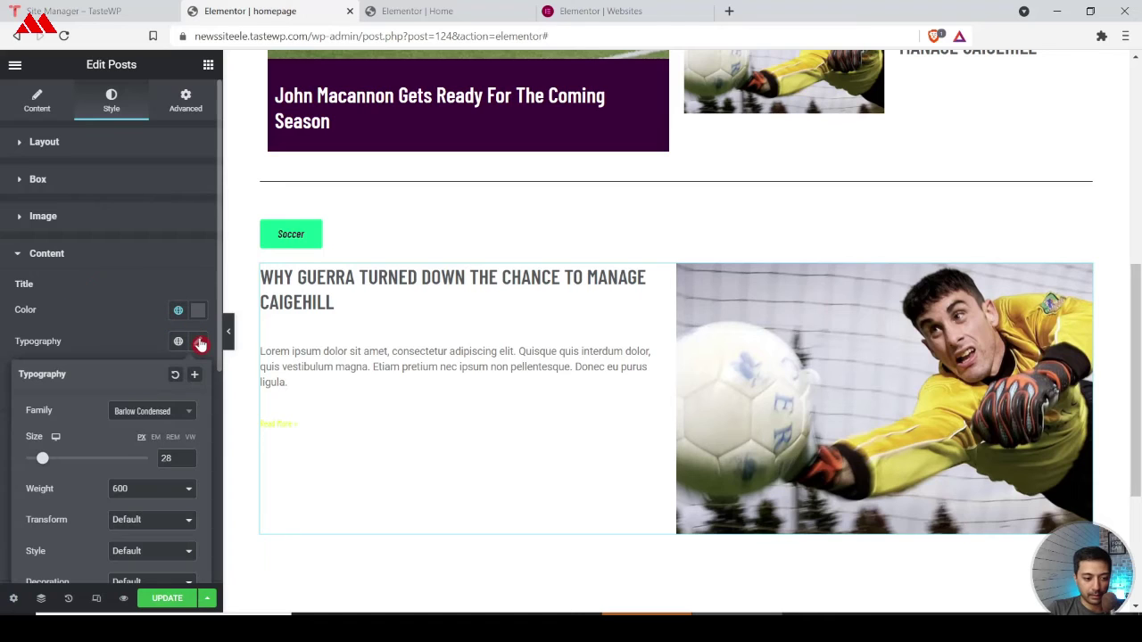
{"action": "key", "text": "Up"}
{"action": "key", "text": "Up"}
{"action": "key", "text": "Up"}
{"action": "key", "text": "Up"}
{"action": "key", "text": "Up"}
{"action": "key", "text": "Up"}
{"action": "key", "text": "Up"}
{"action": "key", "text": "Up"}
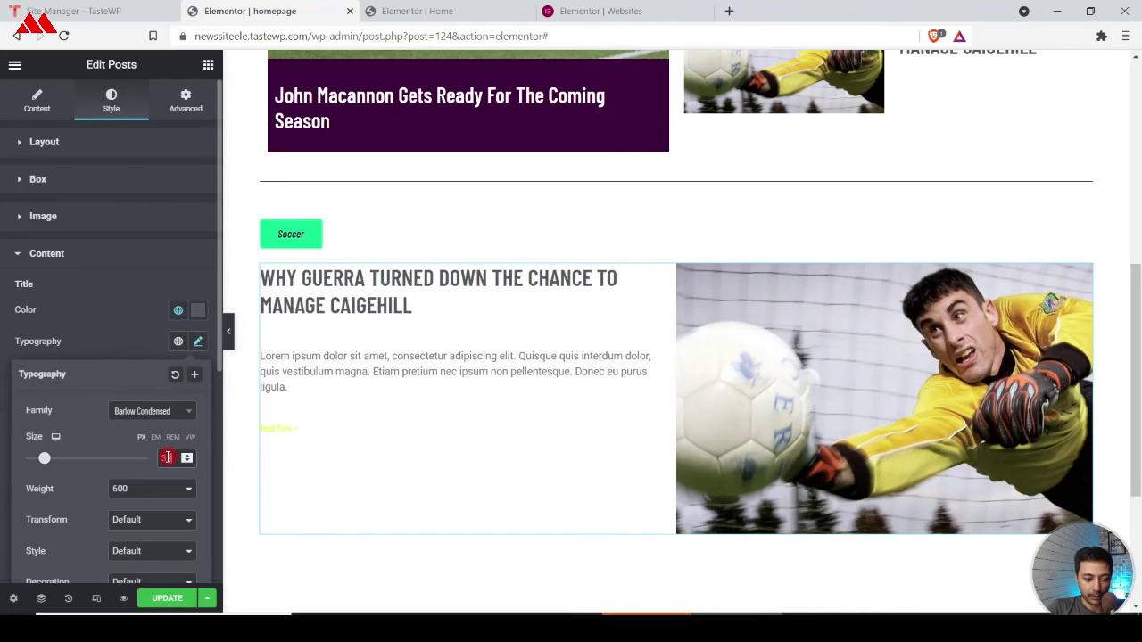
{"action": "key", "text": "Up"}
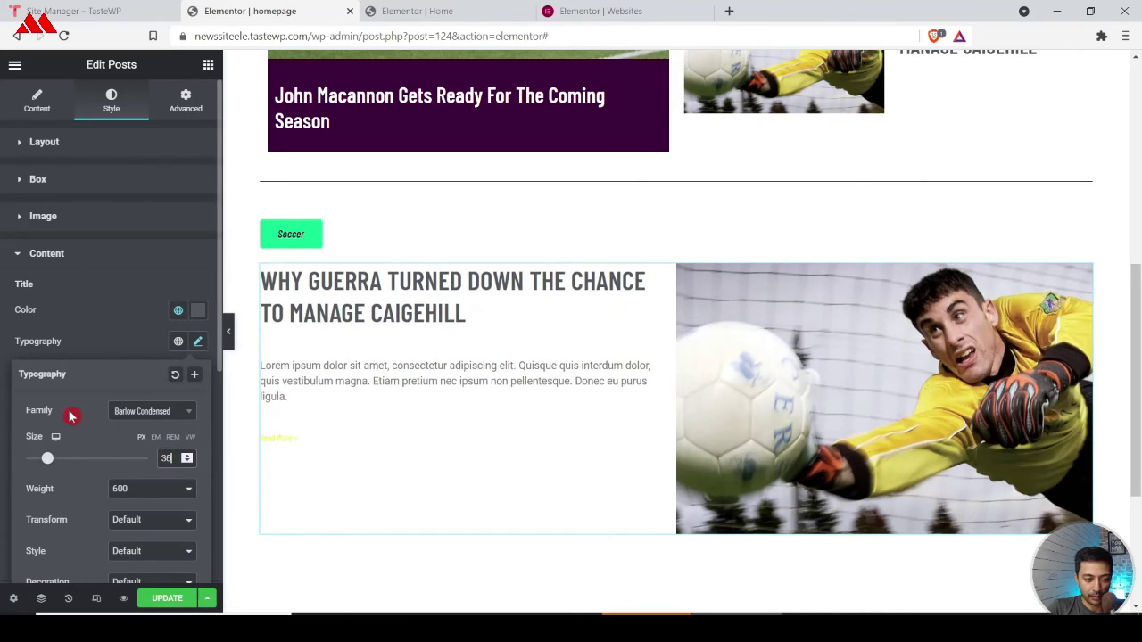
{"action": "key", "text": "Down"}
{"action": "key", "text": "Up"}
{"action": "left_click", "coordinate": [548, 404]}
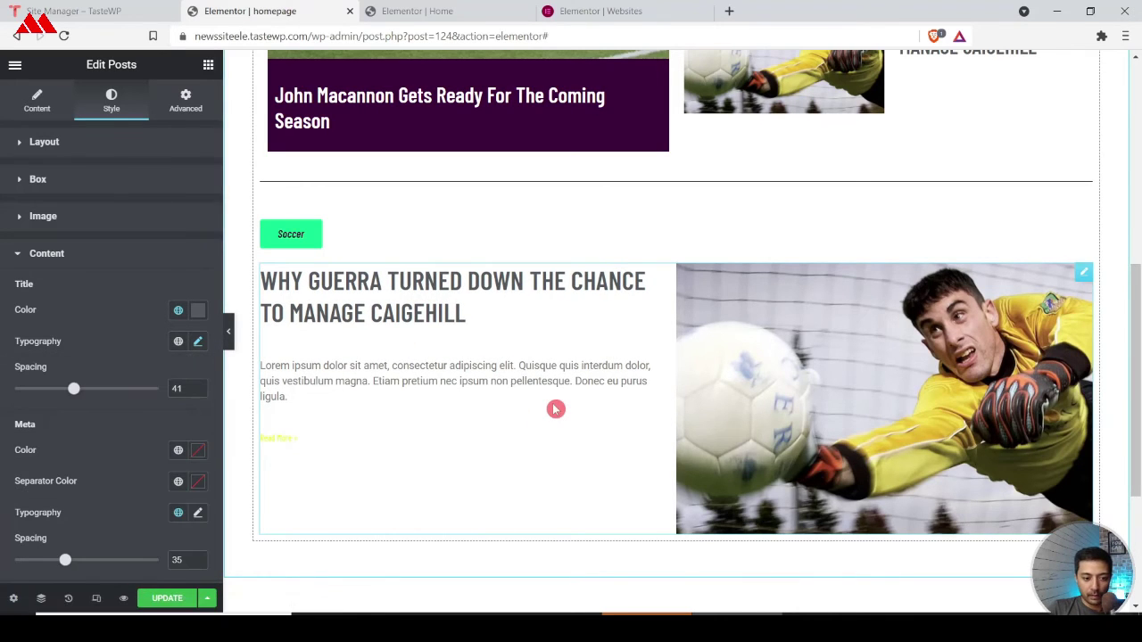
{"action": "key", "text": "ctrl+Tab"}
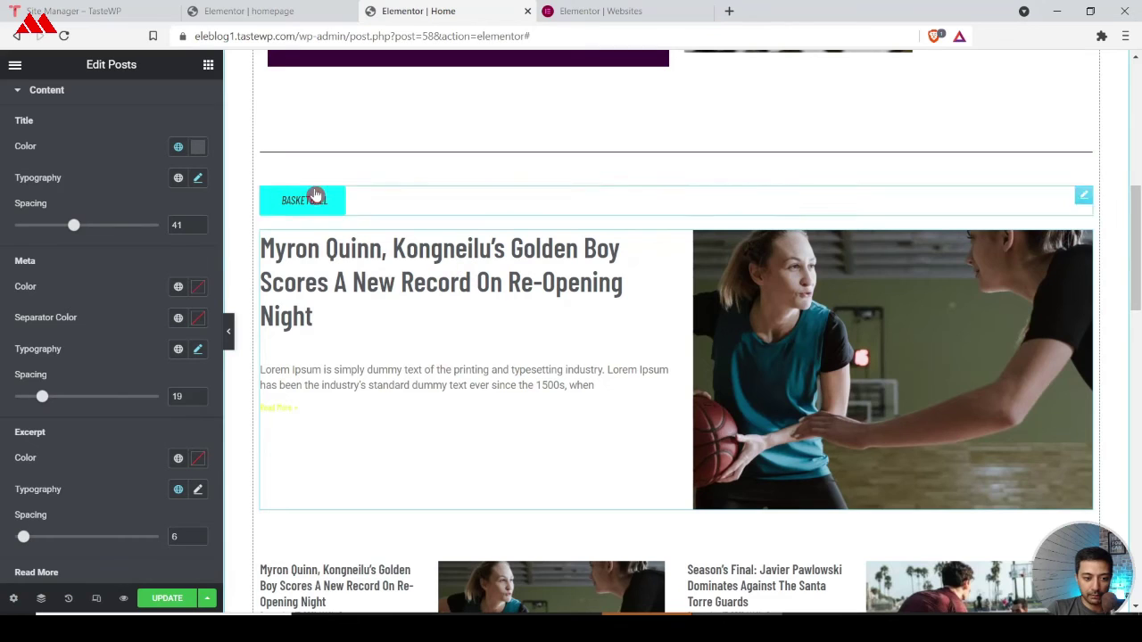
{"action": "left_click", "coordinate": [300, 9]}
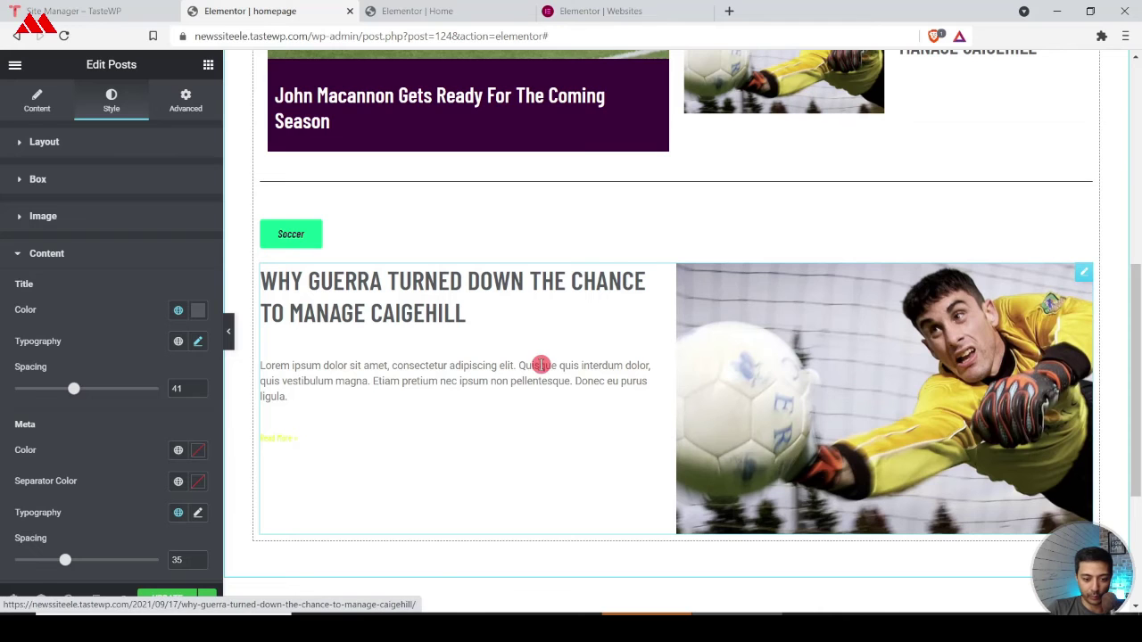
Step: Check the reference Home page's two-post row, then copy the Top Stories soccer Posts widget and paste it below the large soccer post
{"action": "scroll", "coordinate": [541, 364], "scroll_direction": "down", "scroll_amount": 3}
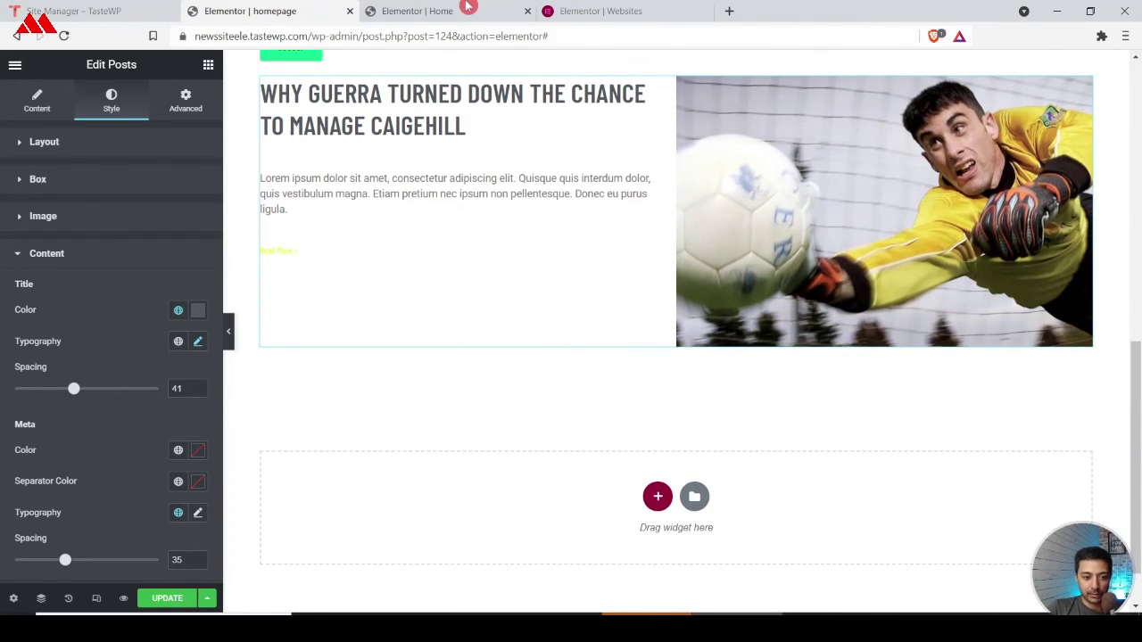
{"action": "left_click", "coordinate": [468, 8]}
{"action": "scroll", "coordinate": [589, 304], "scroll_direction": "down", "scroll_amount": 5}
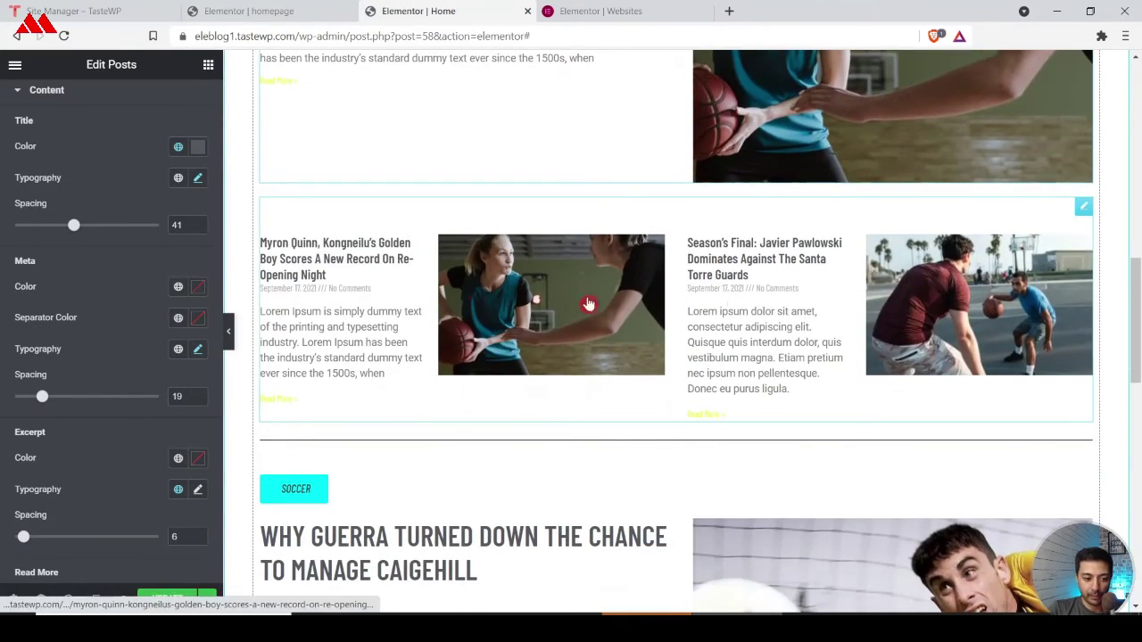
{"action": "left_click", "coordinate": [329, 7]}
{"action": "scroll", "coordinate": [667, 135], "scroll_direction": "up", "scroll_amount": 5}
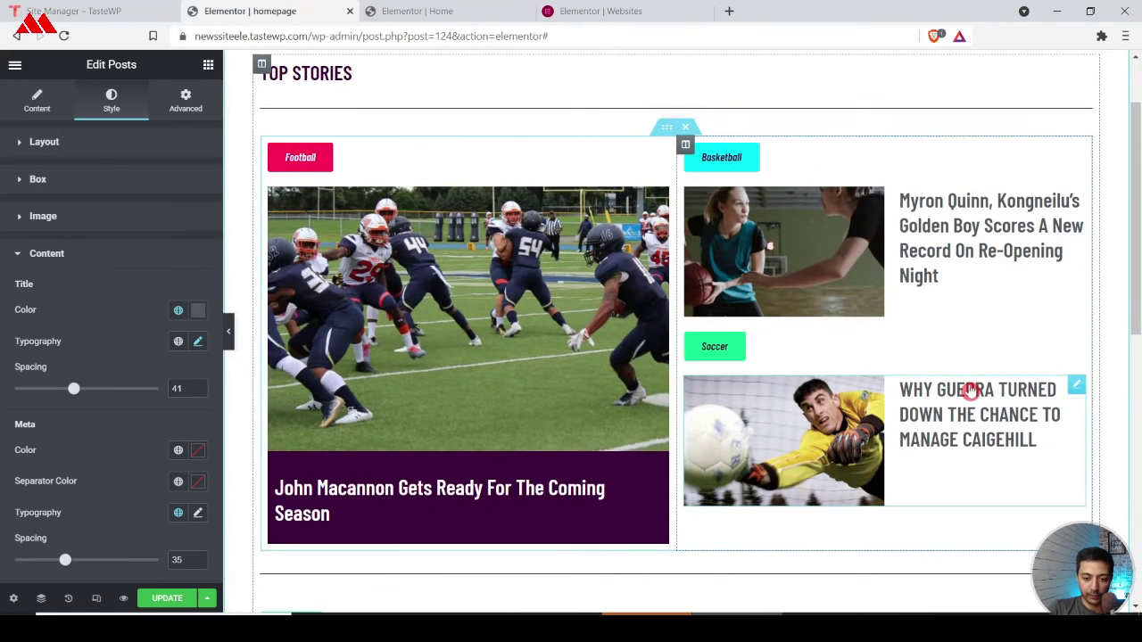
{"action": "right_click", "coordinate": [970, 390]}
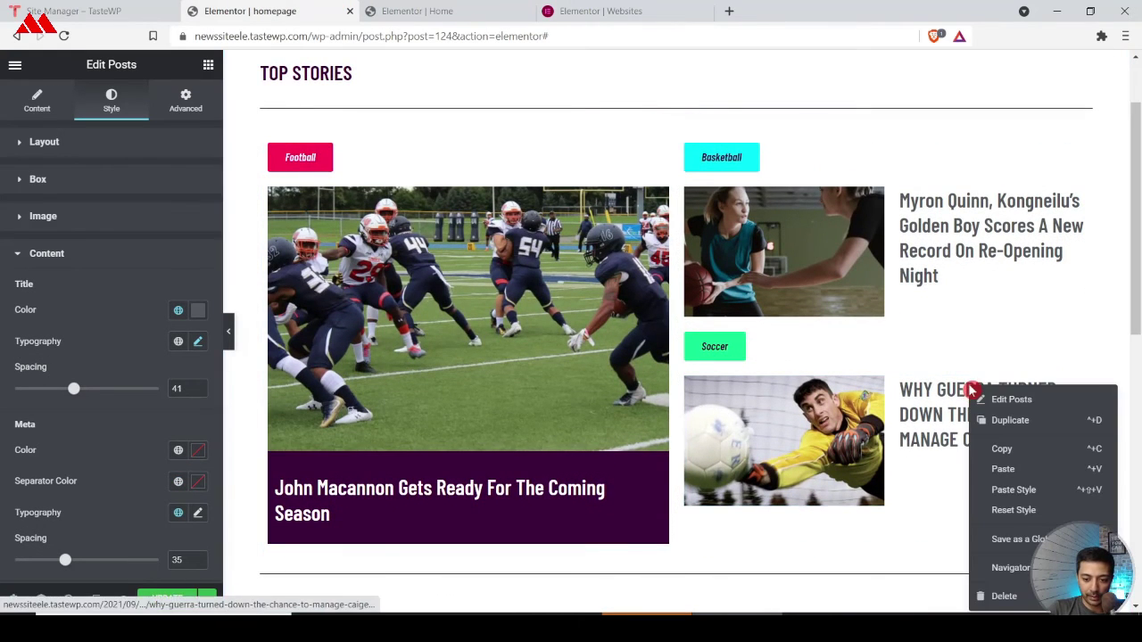
{"action": "left_click", "coordinate": [995, 451]}
{"action": "scroll", "coordinate": [669, 339], "scroll_direction": "down", "scroll_amount": 5}
{"action": "right_click", "coordinate": [656, 369]}
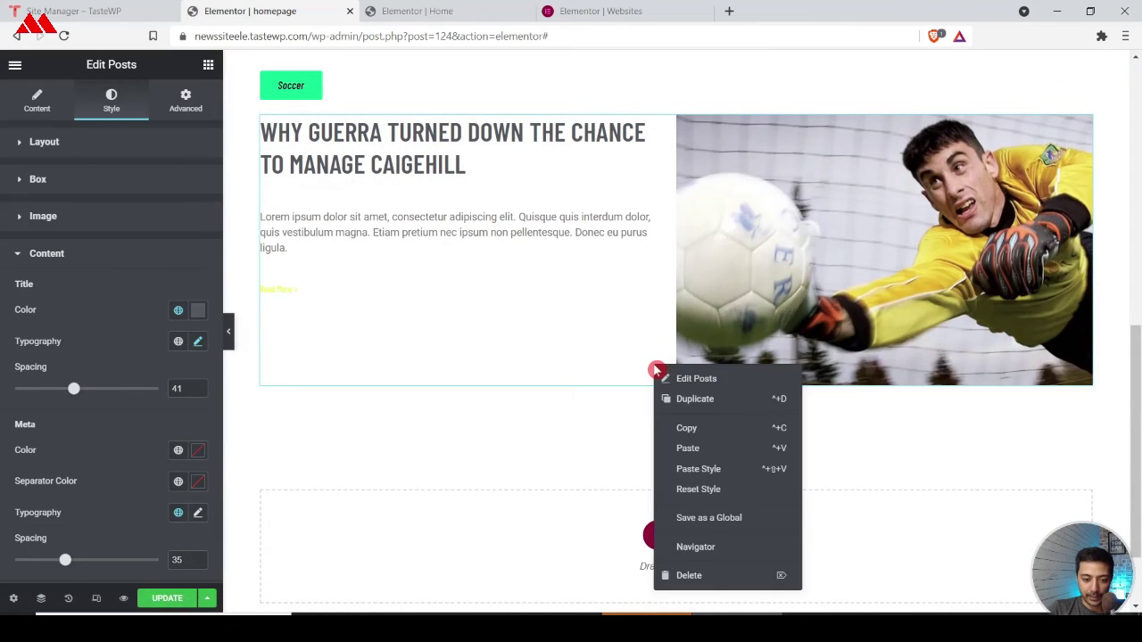
{"action": "left_click", "coordinate": [679, 447]}
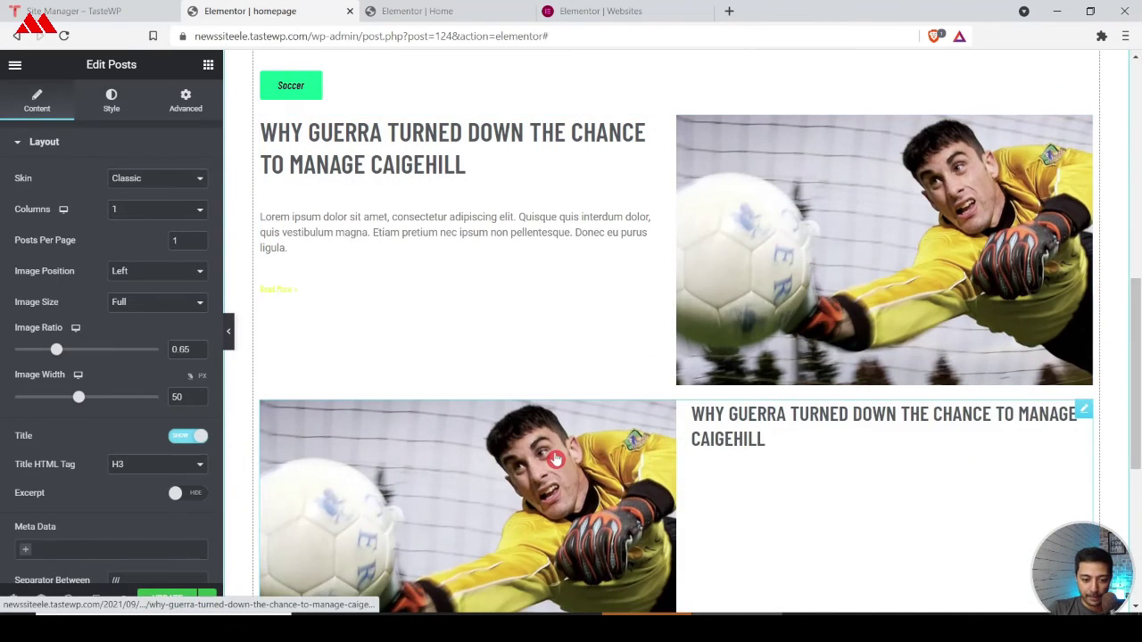
Step: Set the newly pasted soccer Posts widget to 2 columns and 2 posts per page
{"action": "scroll", "coordinate": [555, 459], "scroll_direction": "down", "scroll_amount": 1}
{"action": "left_click", "coordinate": [111, 213]}
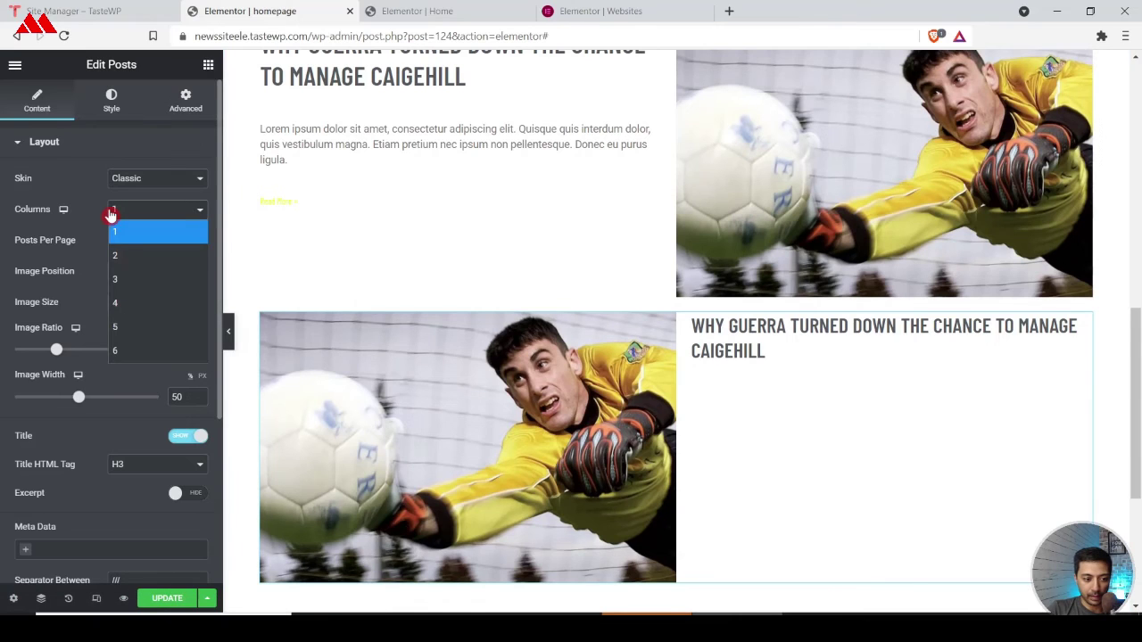
{"action": "left_click", "coordinate": [125, 255]}
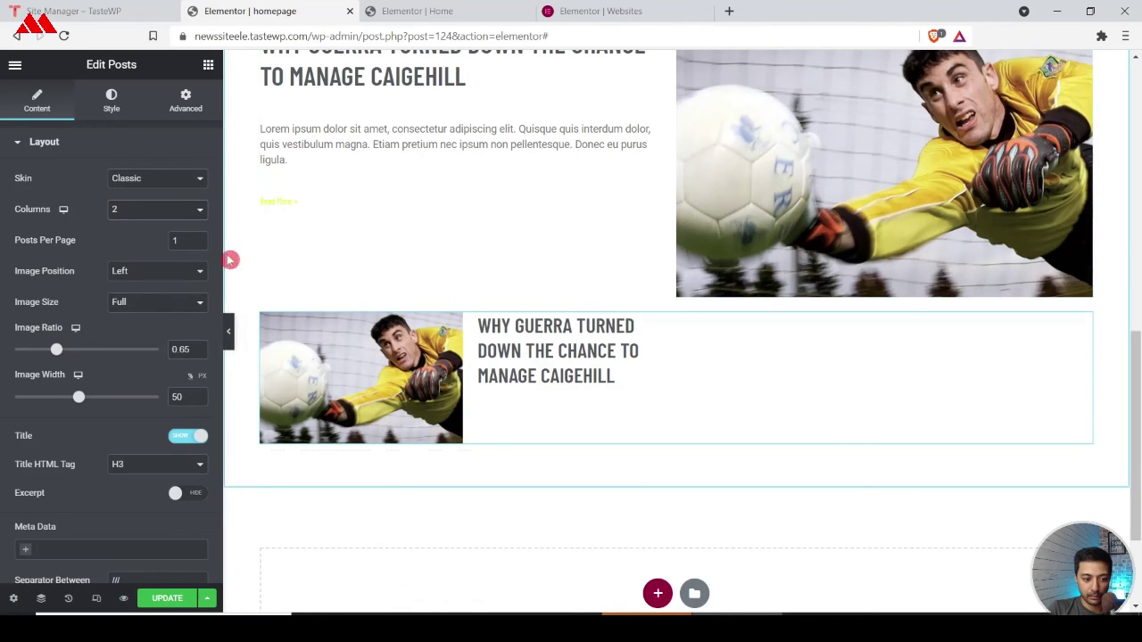
{"action": "left_click", "coordinate": [198, 237]}
{"action": "left_click", "coordinate": [198, 237]}
{"action": "left_click", "coordinate": [198, 237]}
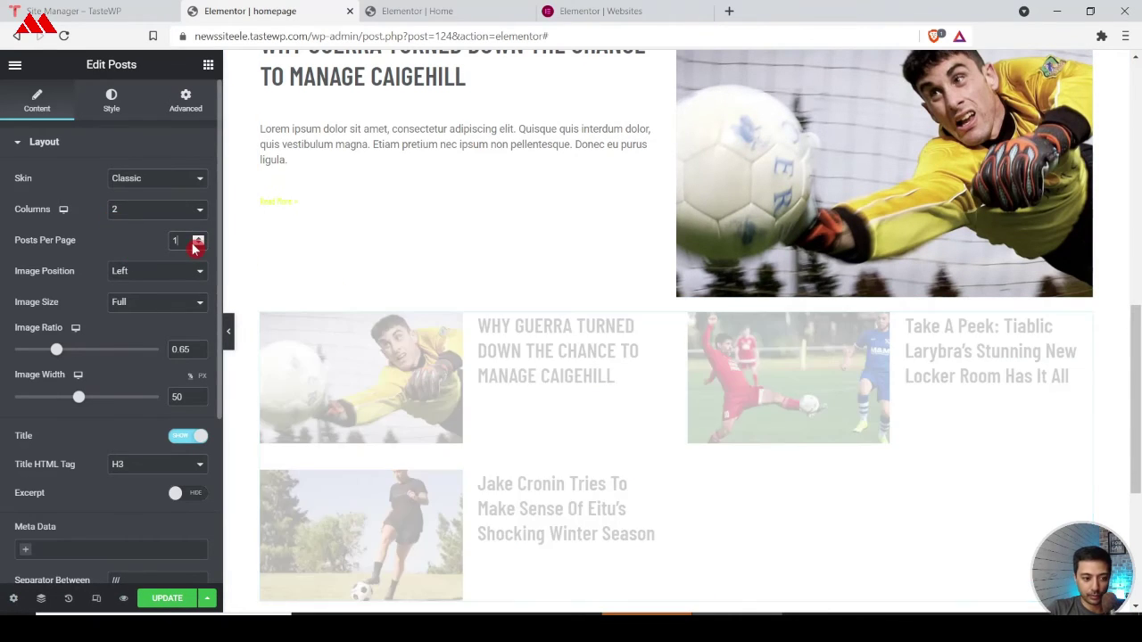
{"action": "left_click", "coordinate": [198, 237]}
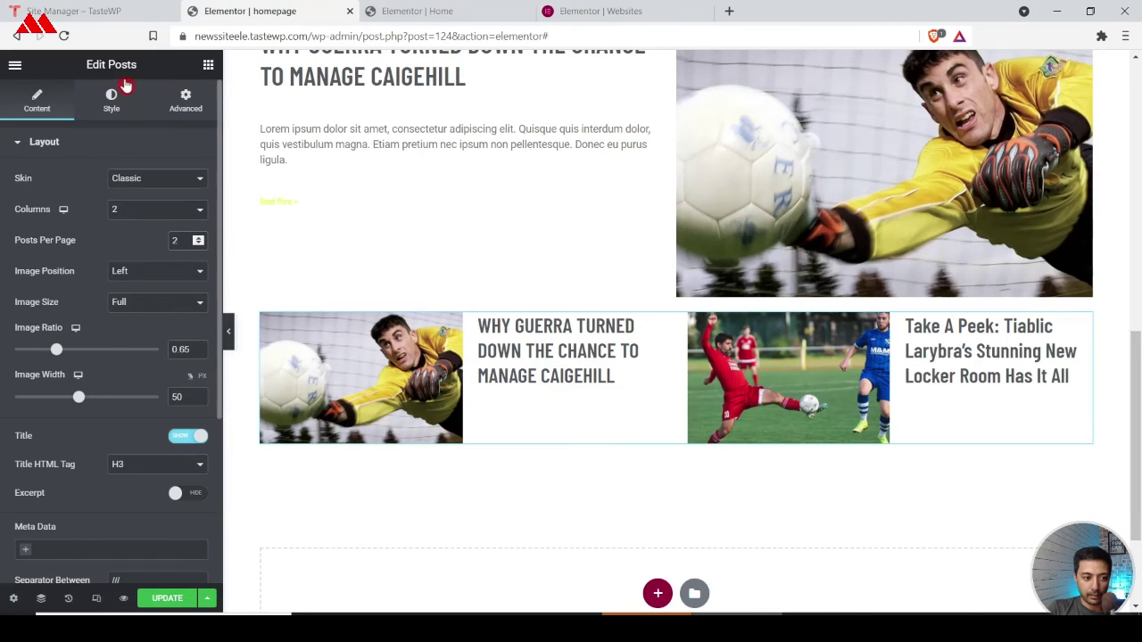
Step: Clear the custom title font size of the two-column soccer Posts widget and show its excerpts
{"action": "left_click", "coordinate": [112, 96]}
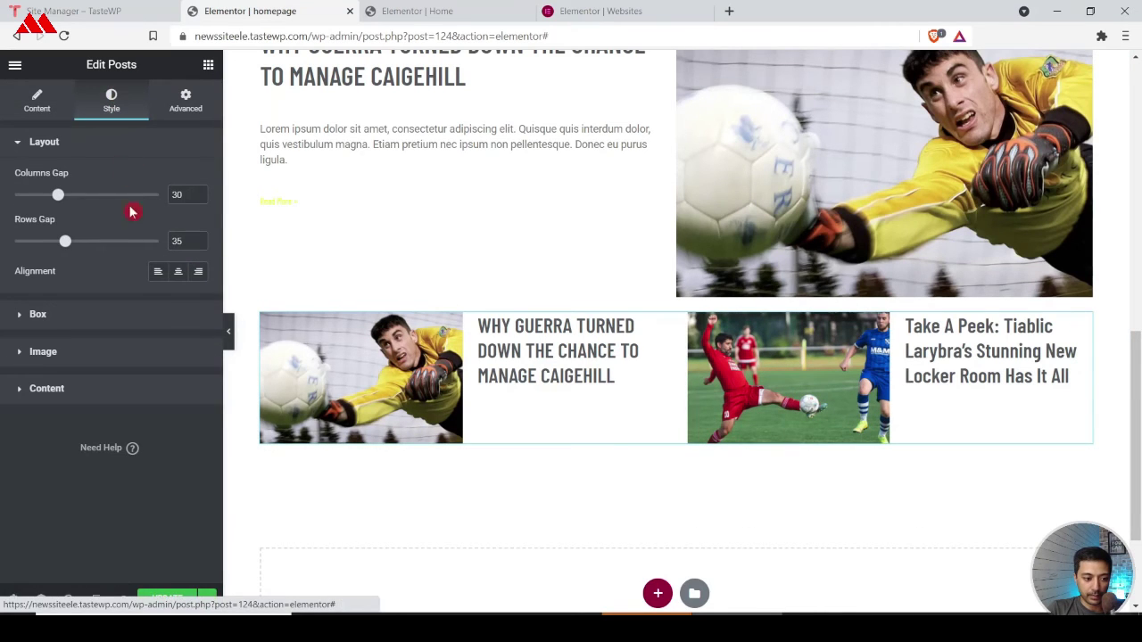
{"action": "left_click", "coordinate": [19, 393]}
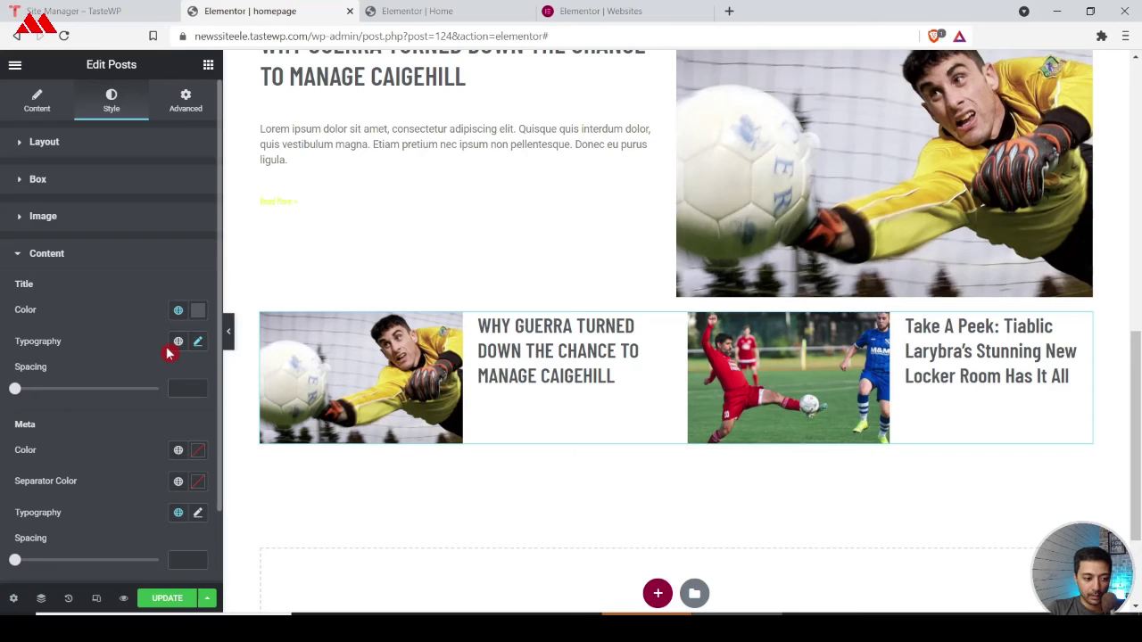
{"action": "left_click", "coordinate": [198, 342]}
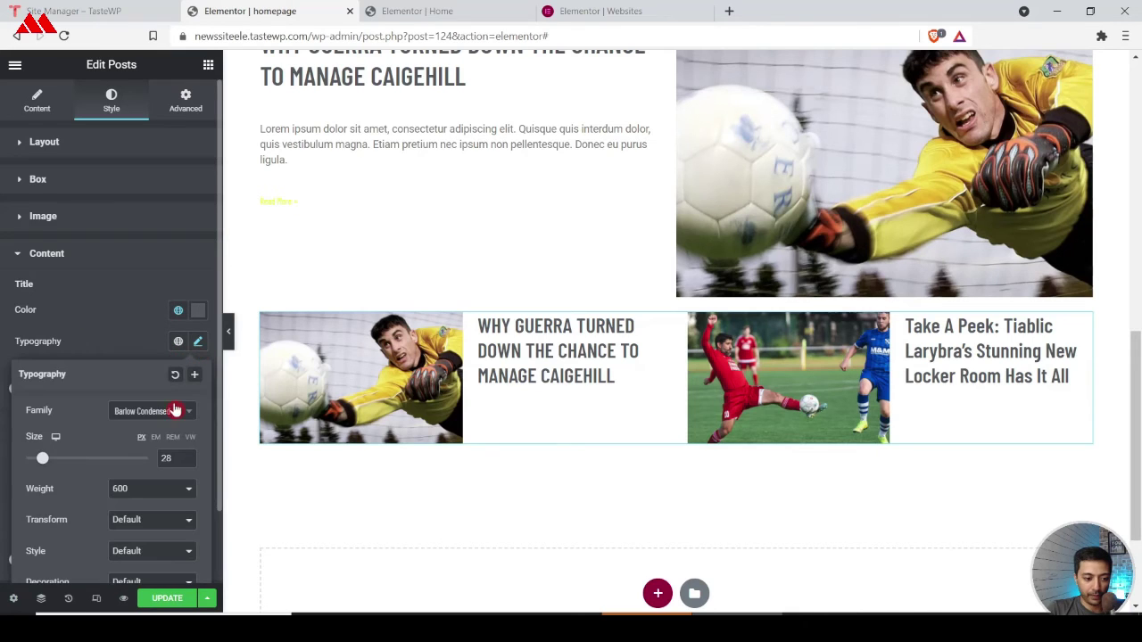
{"action": "key", "text": "BackSpace"}
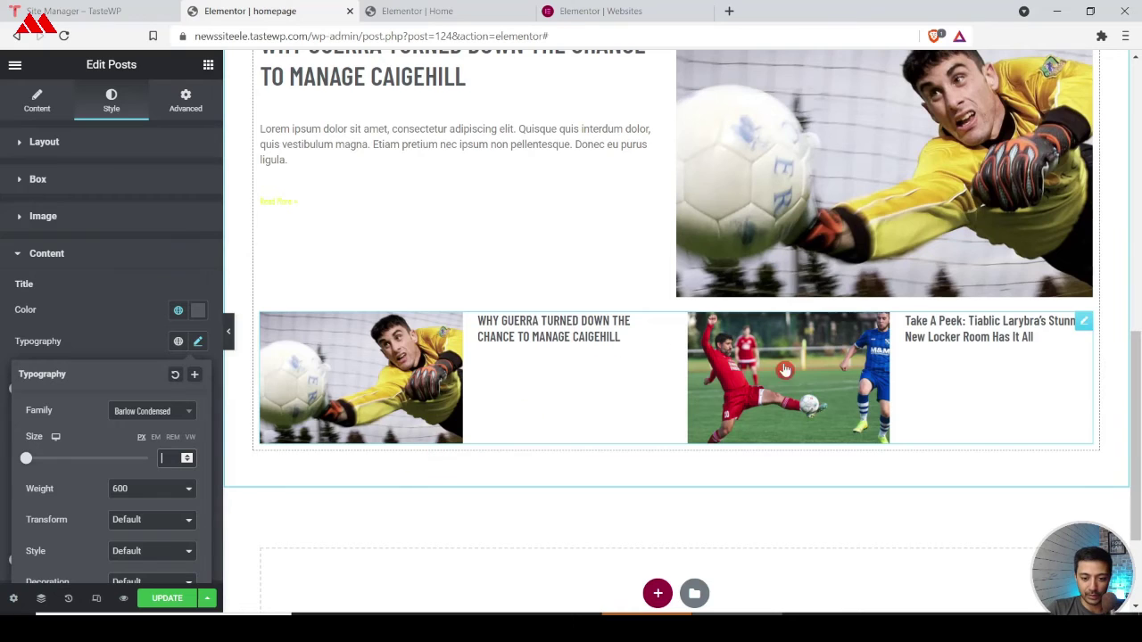
{"action": "left_click", "coordinate": [579, 402]}
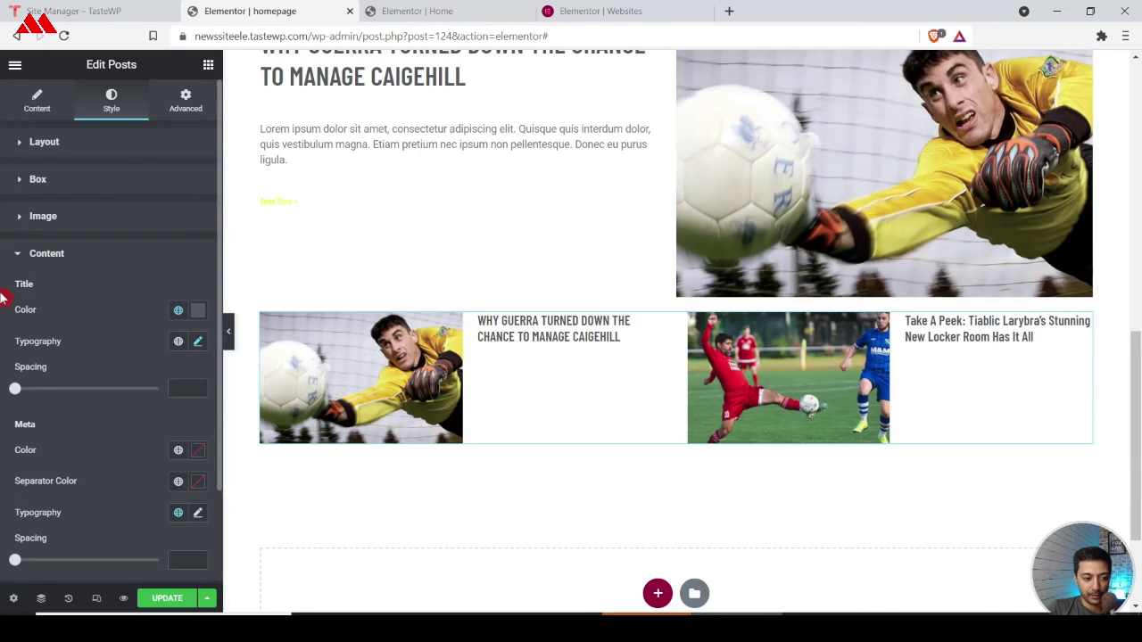
{"action": "left_click", "coordinate": [40, 95]}
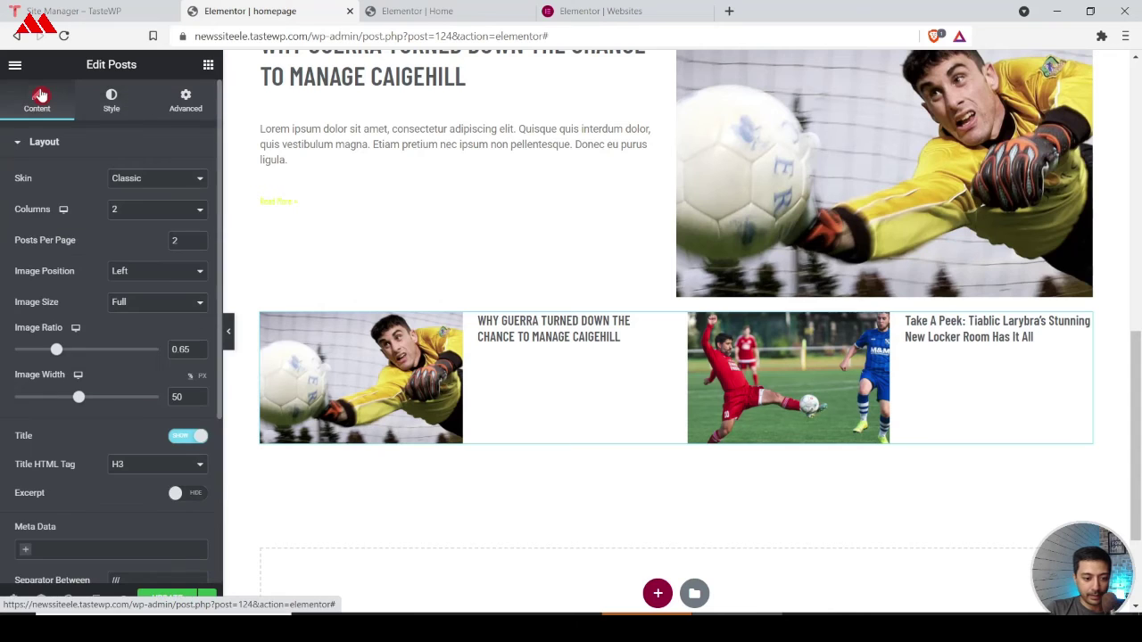
{"action": "left_click", "coordinate": [198, 498]}
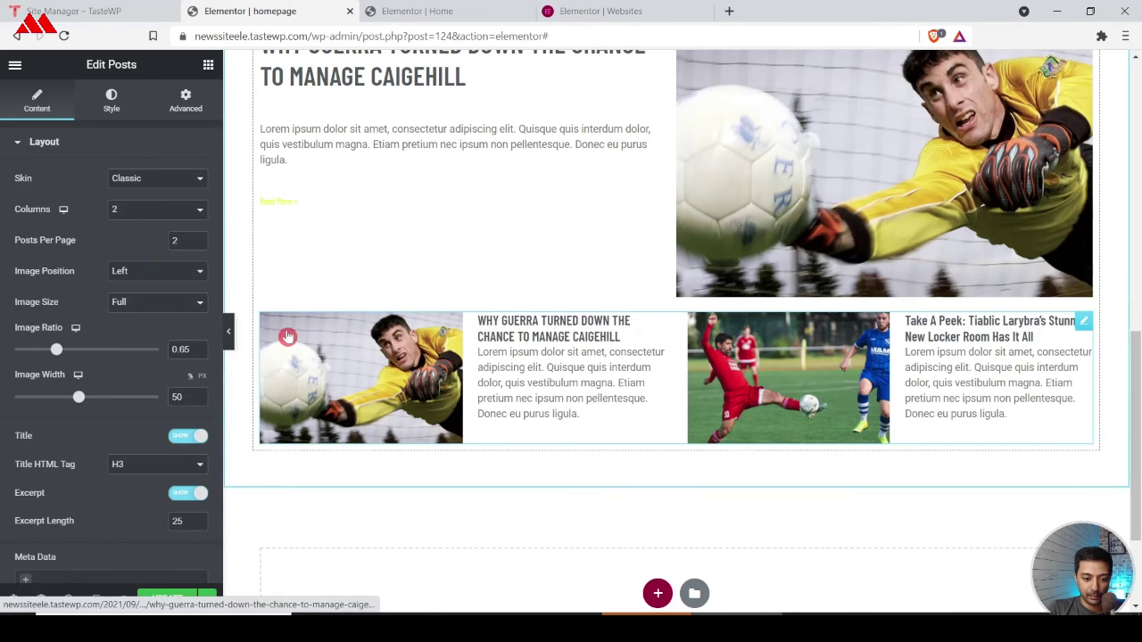
Step: Reduce the two-column widget's excerpt font size and set its title spacing to 24, meta spacing to 21 and excerpt spacing to 26
{"action": "left_click", "coordinate": [111, 100]}
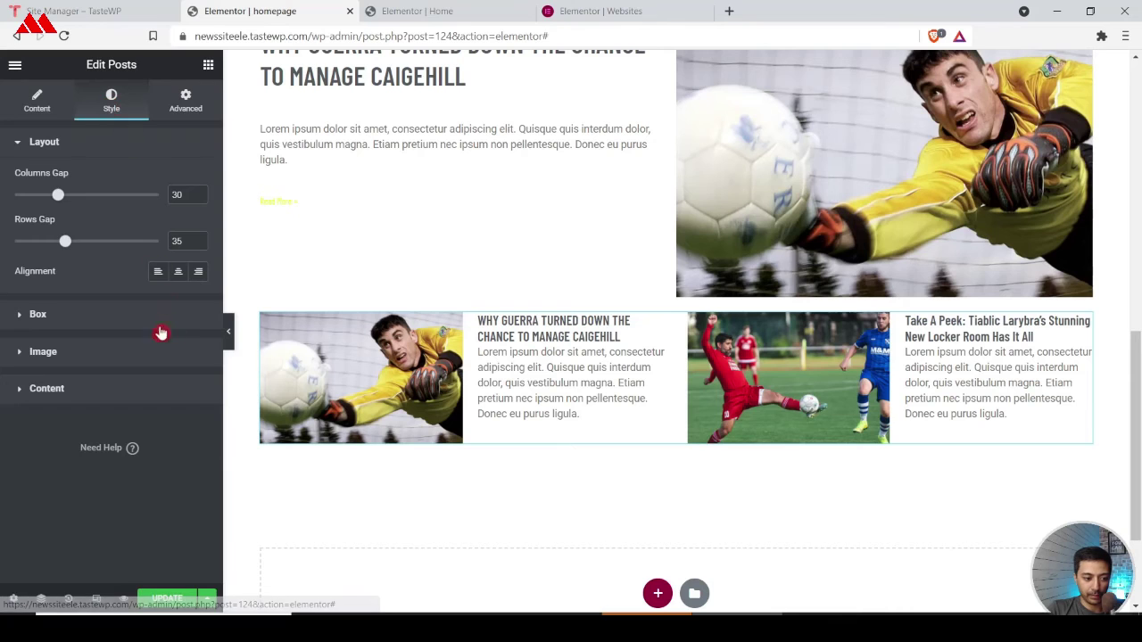
{"action": "left_click", "coordinate": [12, 388]}
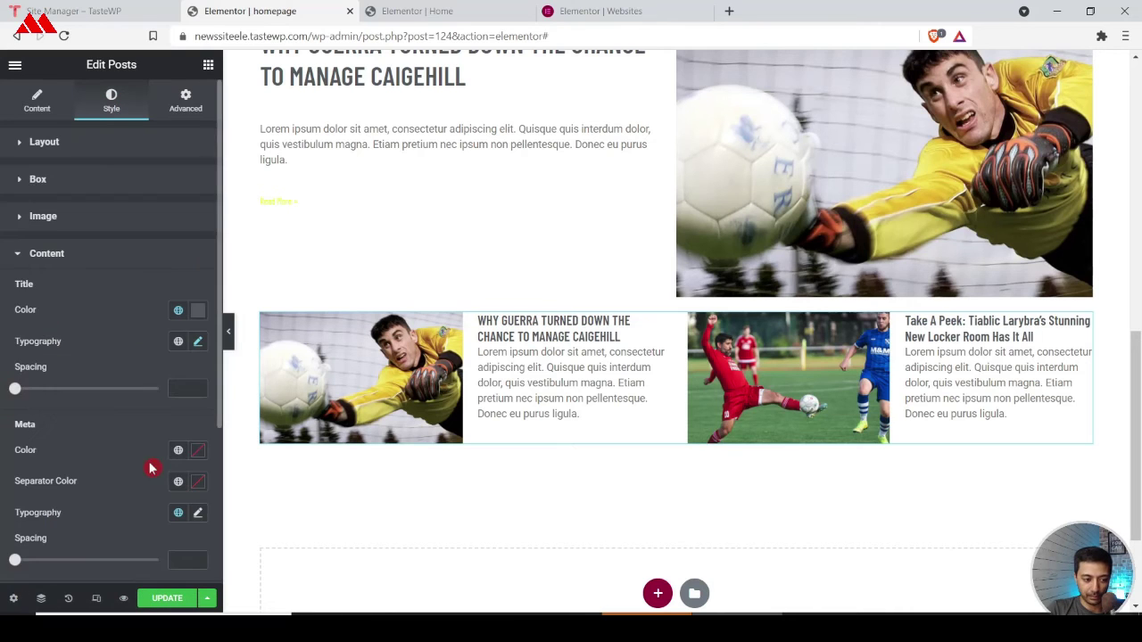
{"action": "scroll", "coordinate": [149, 467], "scroll_direction": "down", "scroll_amount": 3}
{"action": "left_click", "coordinate": [199, 428]}
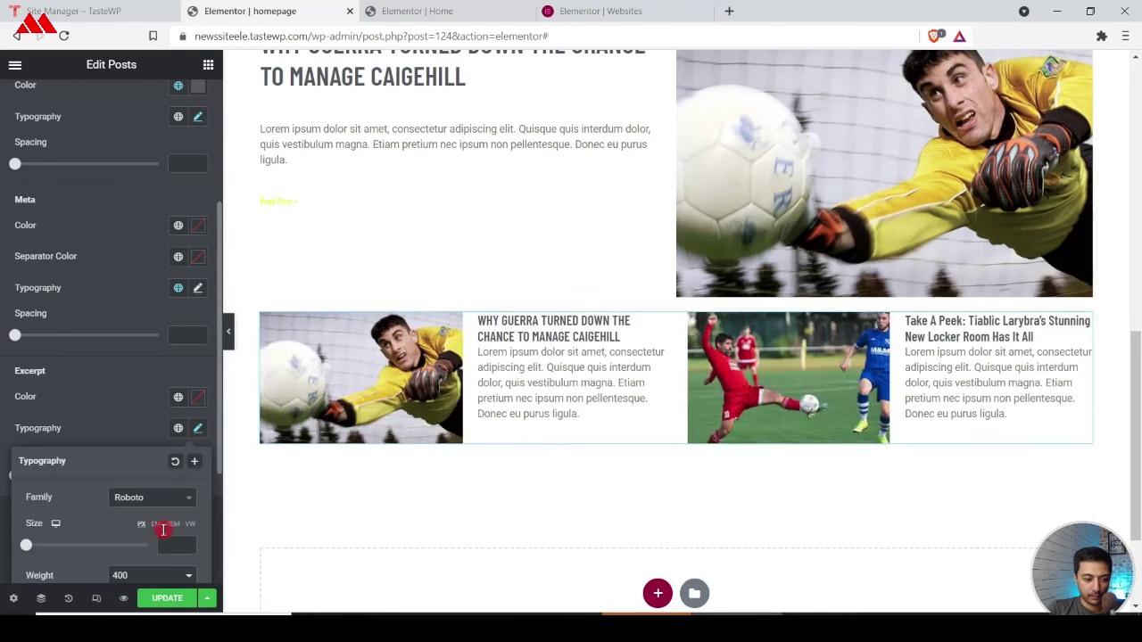
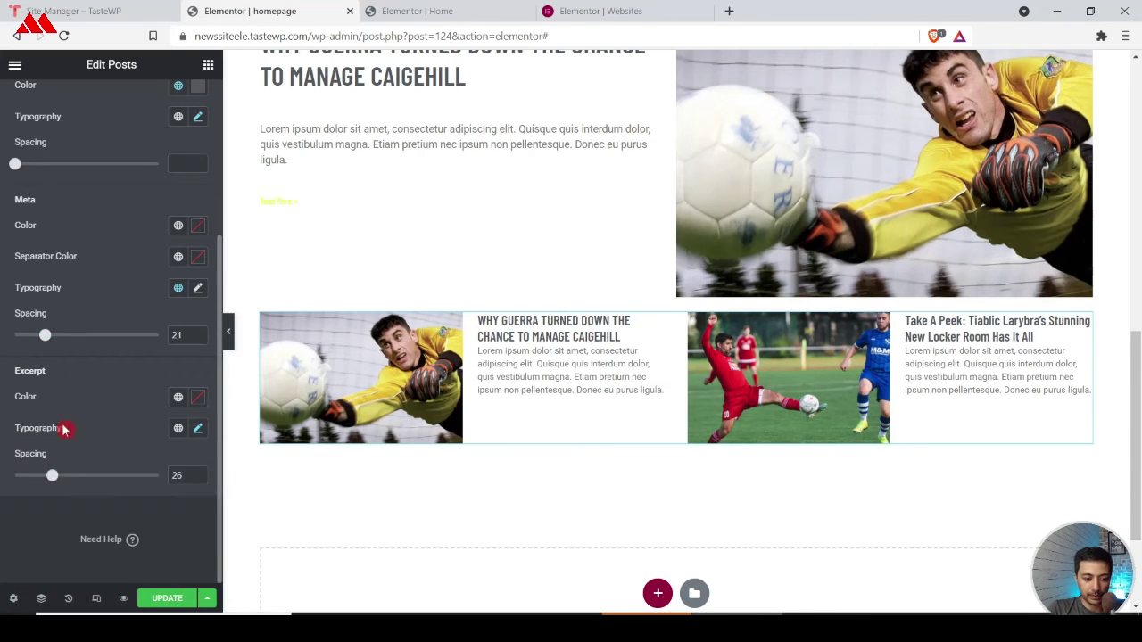
{"action": "left_click_drag", "start_coordinate": [16, 169], "coordinate": [51, 169]}
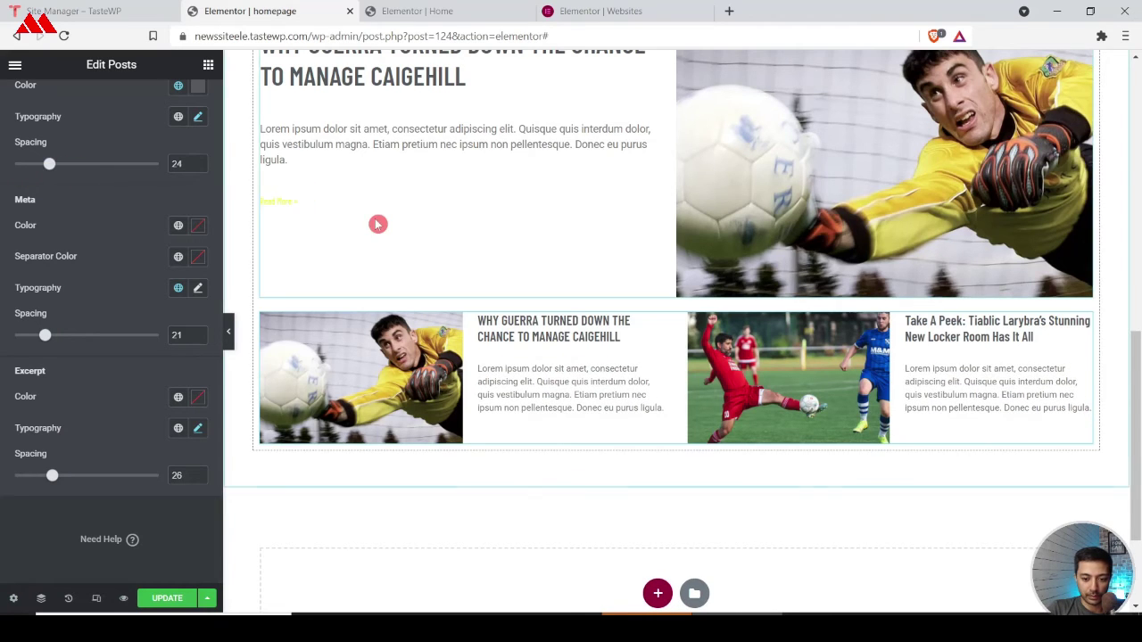
Step: Update the homepage, preview it and examine the soccer section down to the footer
{"action": "left_click", "coordinate": [290, 245]}
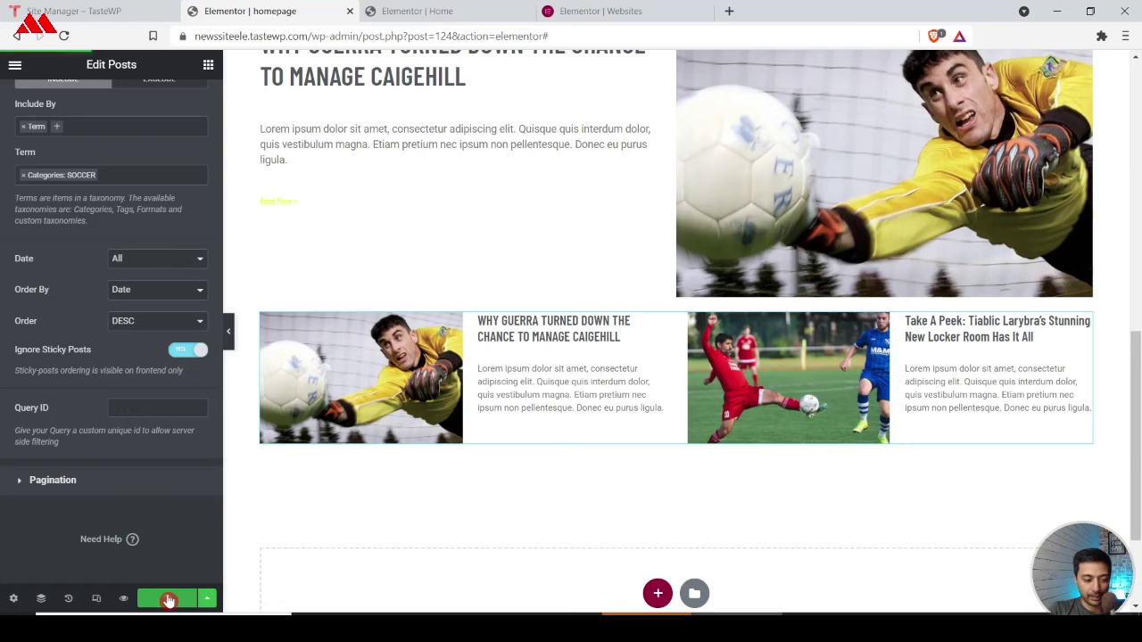
{"action": "left_click", "coordinate": [403, 9]}
{"action": "left_click", "coordinate": [268, 9]}
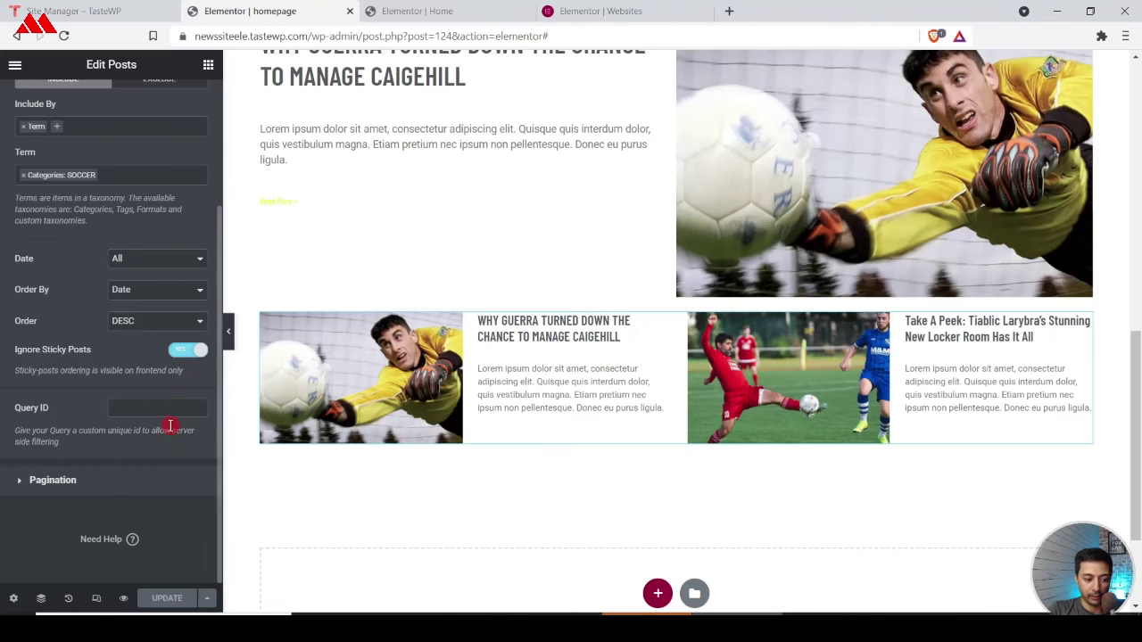
{"action": "left_click", "coordinate": [125, 599]}
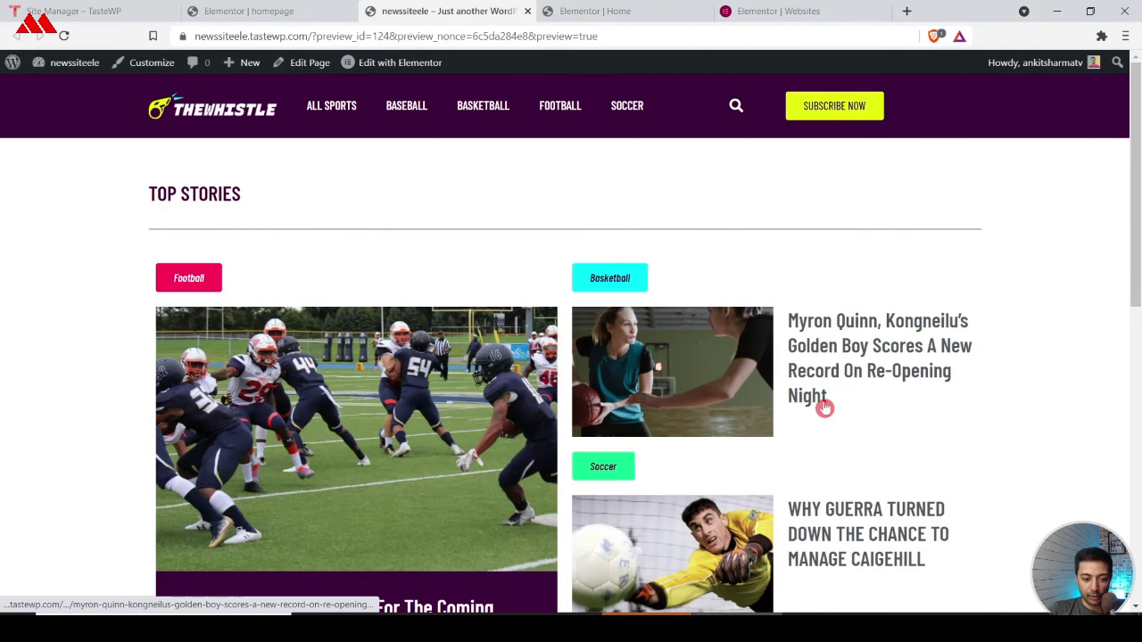
{"action": "scroll", "coordinate": [824, 408], "scroll_direction": "down", "scroll_amount": 3}
{"action": "scroll", "coordinate": [748, 332], "scroll_direction": "down", "scroll_amount": 5}
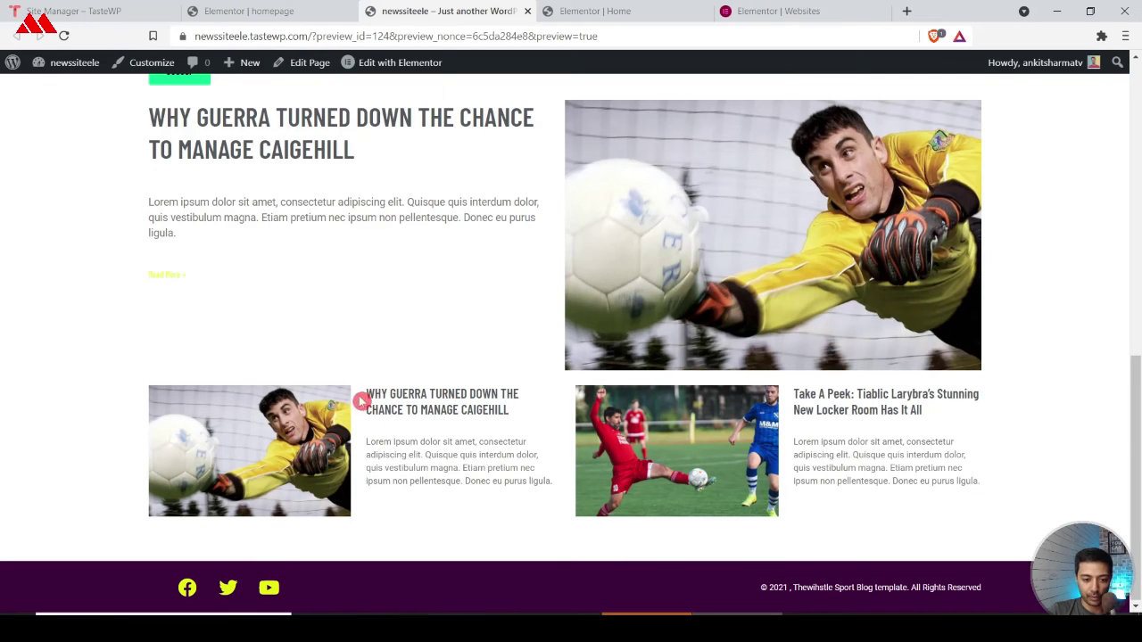
Step: Copy the Soccer button above the featured post and paste it below the two-column soccer Posts widget
{"action": "left_click", "coordinate": [595, 11]}
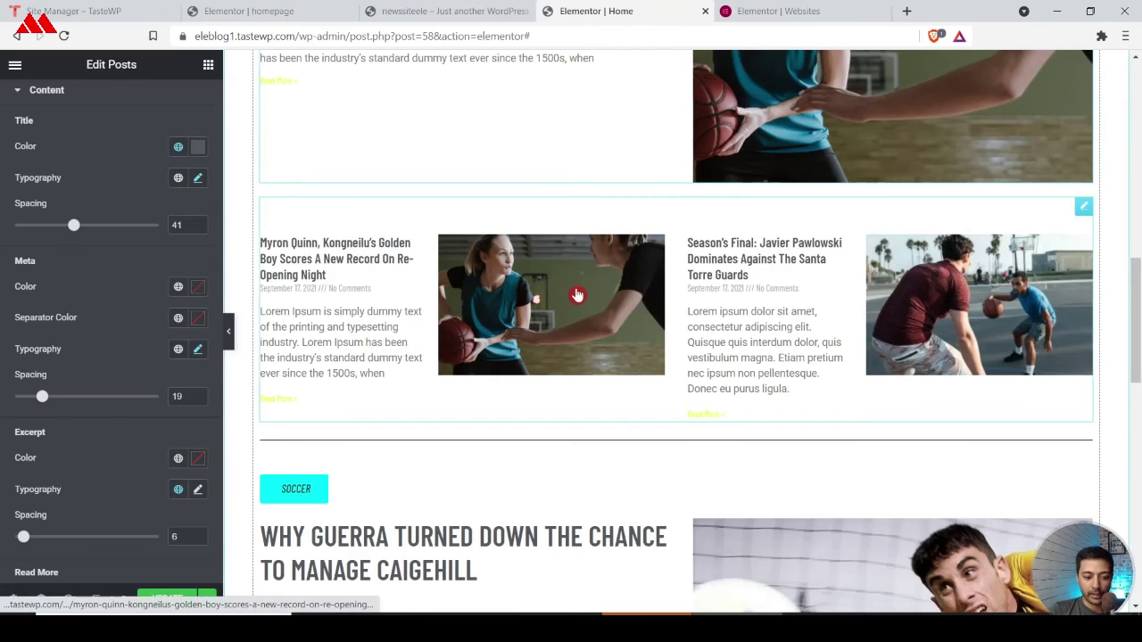
{"action": "scroll", "coordinate": [579, 293], "scroll_direction": "down", "scroll_amount": 3}
{"action": "scroll", "coordinate": [578, 293], "scroll_direction": "down", "scroll_amount": 3}
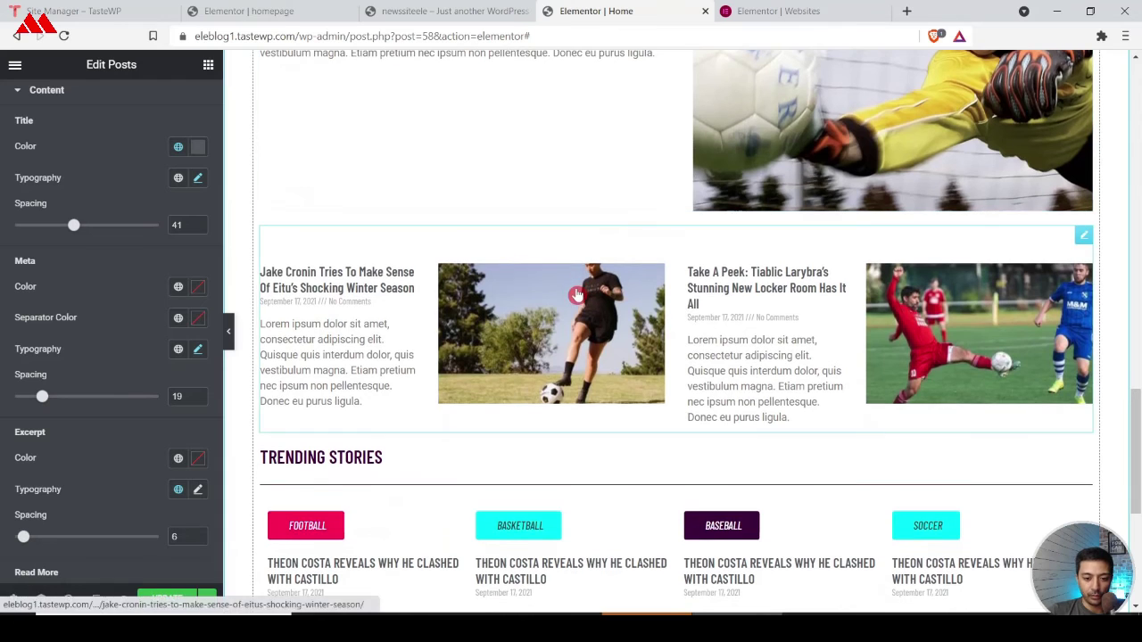
{"action": "left_click", "coordinate": [250, 10]}
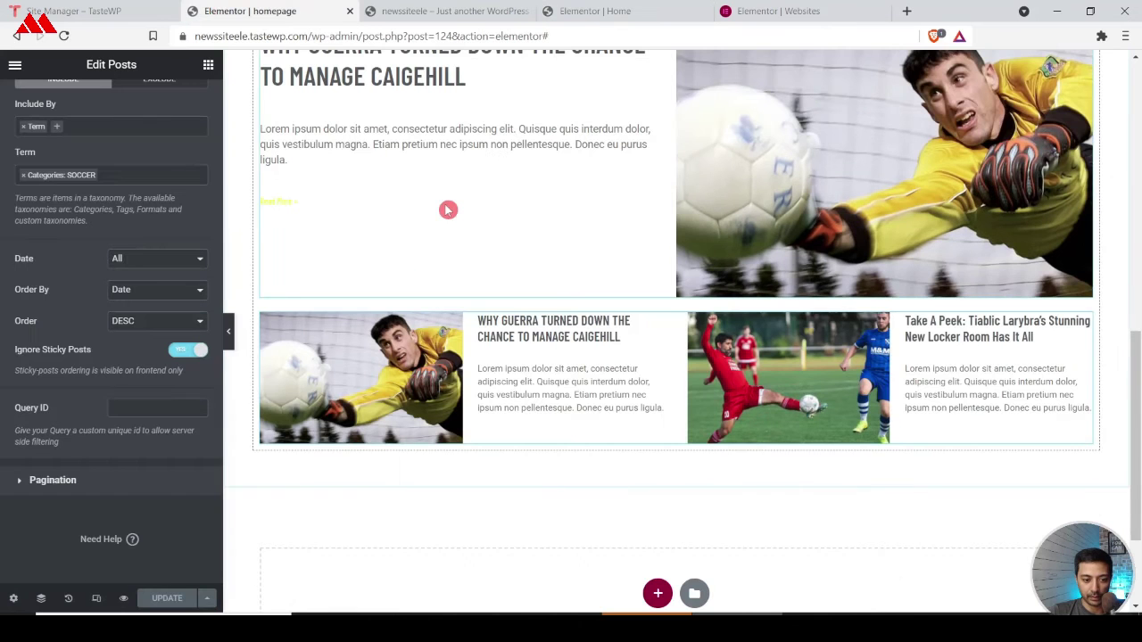
{"action": "scroll", "coordinate": [357, 208], "scroll_direction": "up", "scroll_amount": 3}
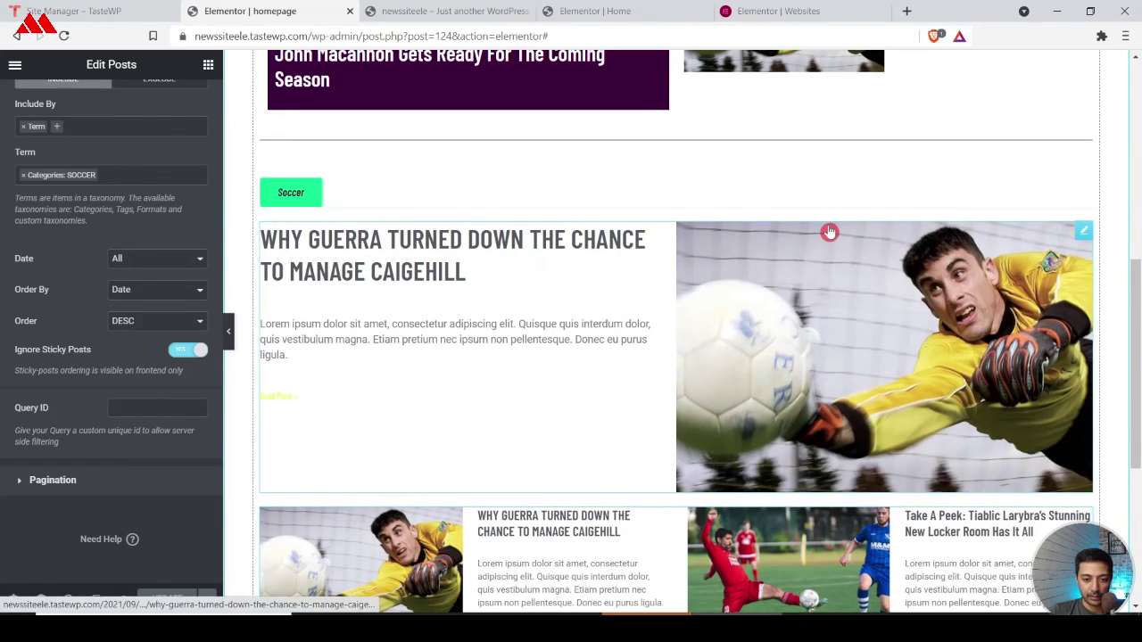
{"action": "right_click", "coordinate": [878, 201]}
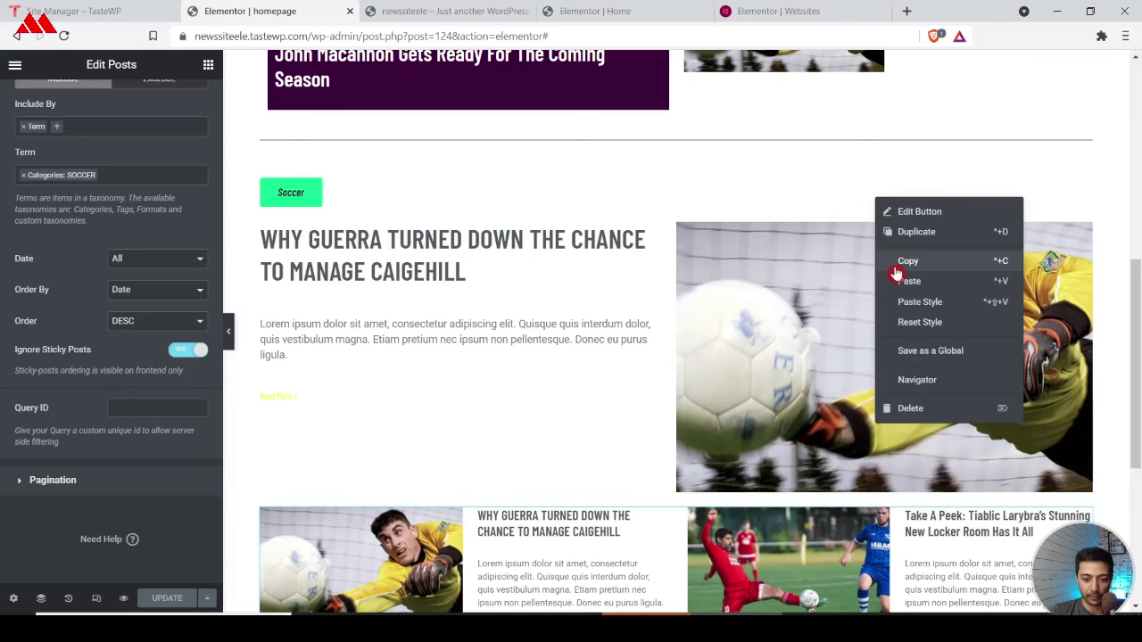
{"action": "left_click", "coordinate": [886, 263]}
{"action": "scroll", "coordinate": [892, 267], "scroll_direction": "down", "scroll_amount": 4}
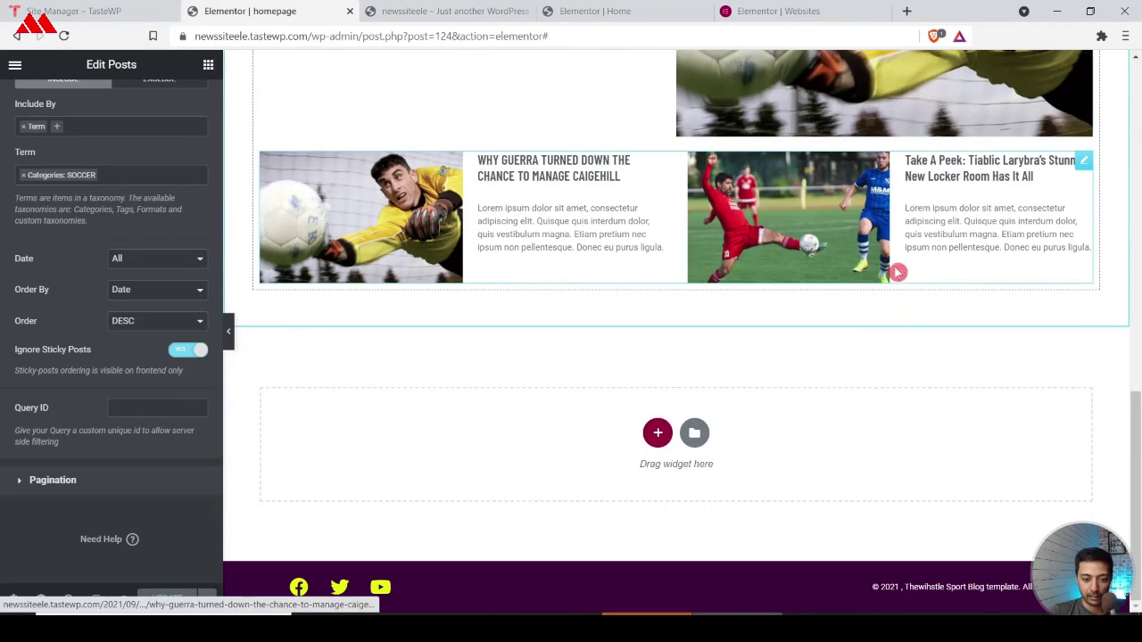
{"action": "right_click", "coordinate": [686, 260]}
{"action": "left_click", "coordinate": [718, 340]}
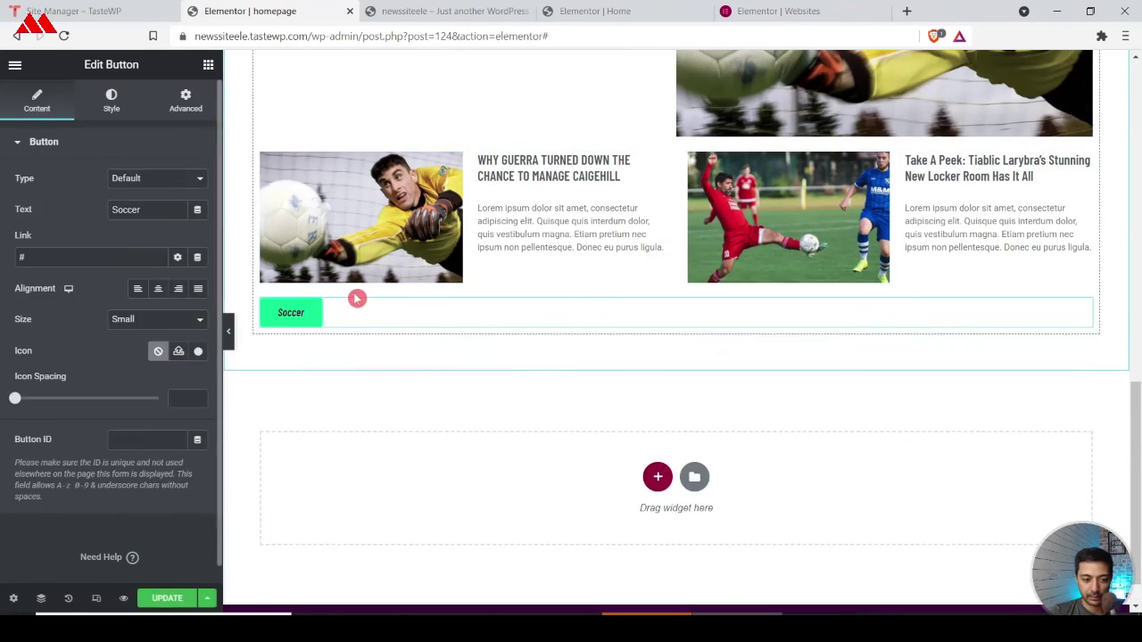
Step: Copy the divider above the soccer section and paste it between the two-column Posts widget and the second Soccer button
{"action": "left_click", "coordinate": [429, 10]}
{"action": "scroll", "coordinate": [518, 205], "scroll_direction": "up", "scroll_amount": 3}
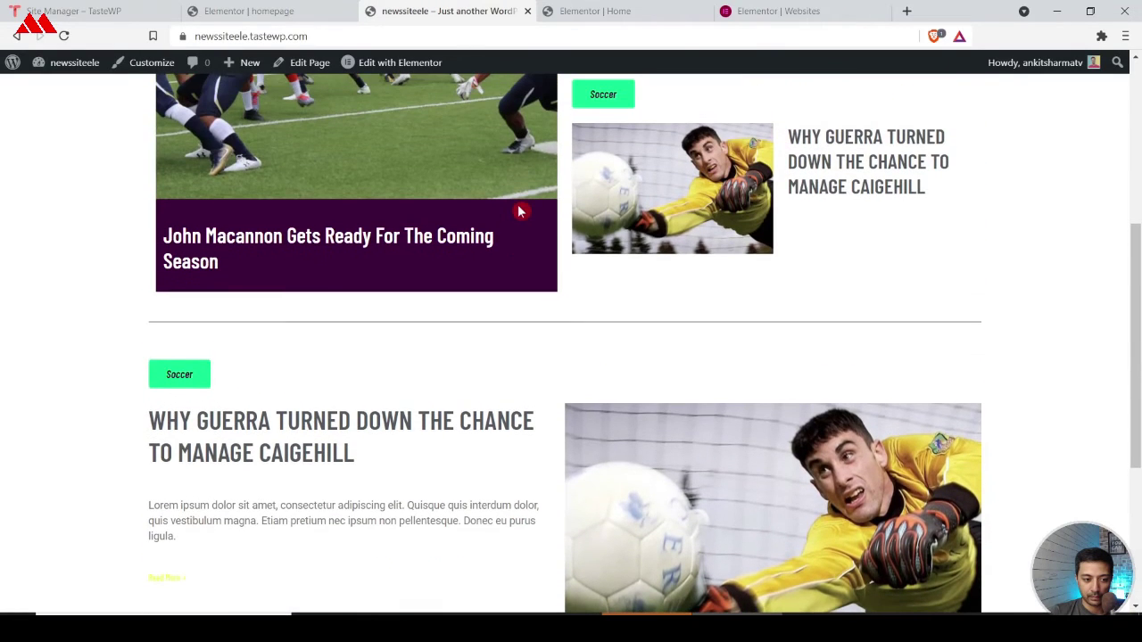
{"action": "left_click", "coordinate": [268, 10]}
{"action": "scroll", "coordinate": [624, 250], "scroll_direction": "up", "scroll_amount": 5}
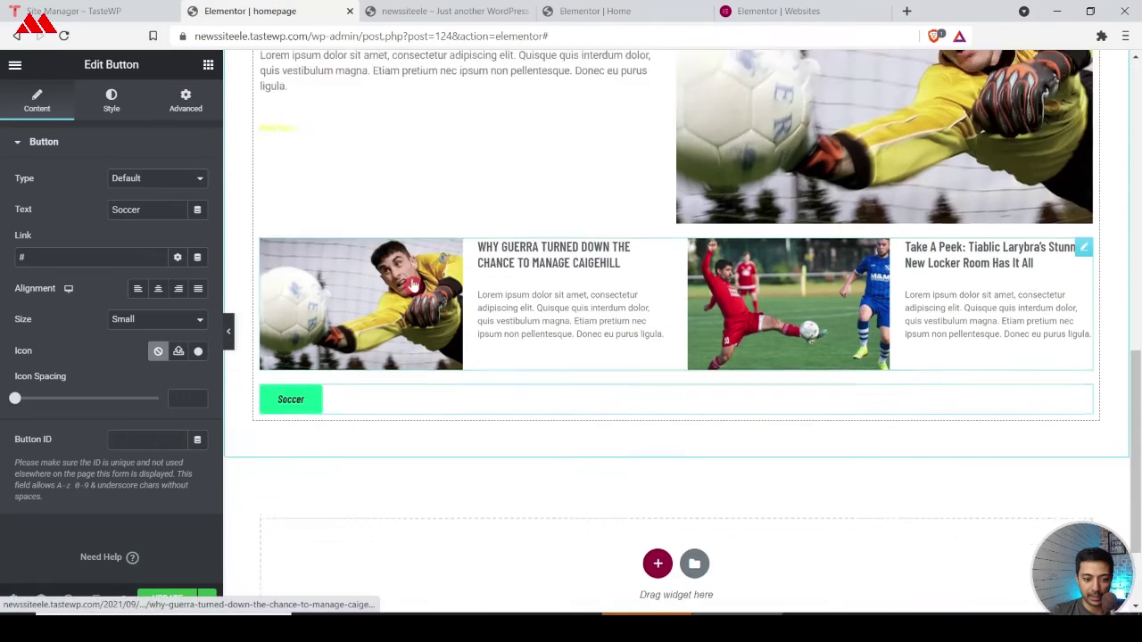
{"action": "right_click", "coordinate": [842, 122]}
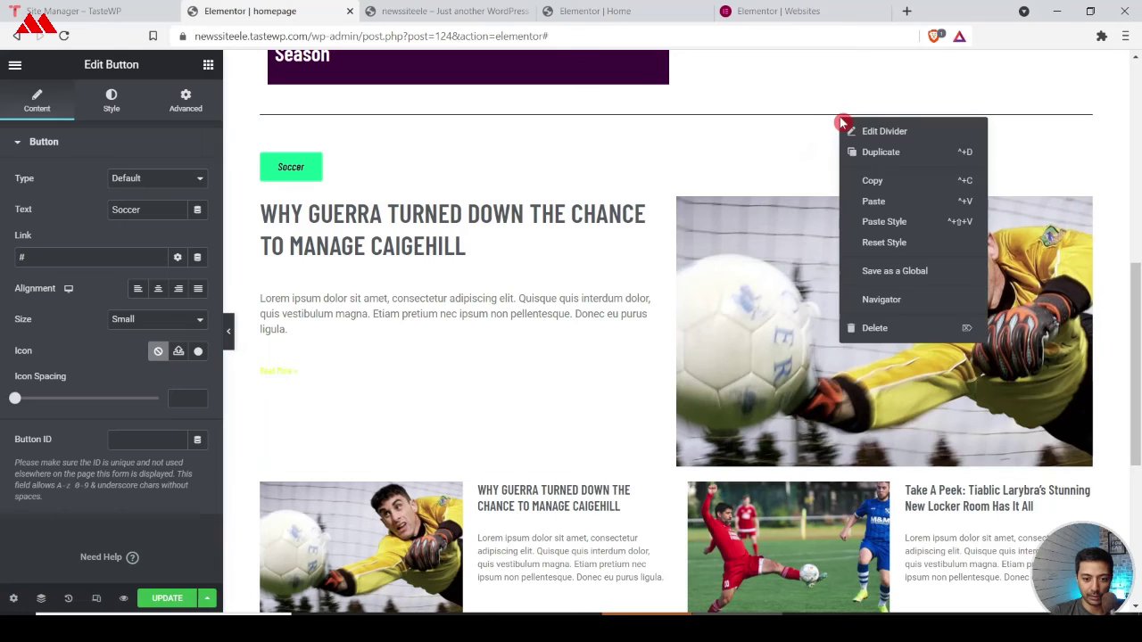
{"action": "left_click", "coordinate": [853, 198]}
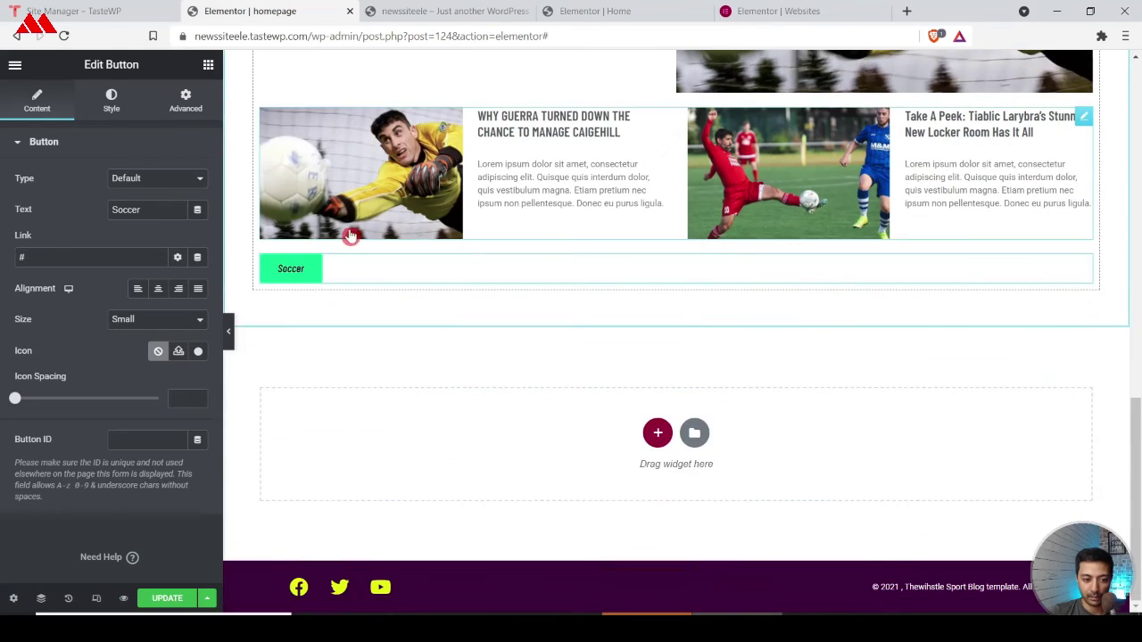
{"action": "right_click", "coordinate": [756, 165]}
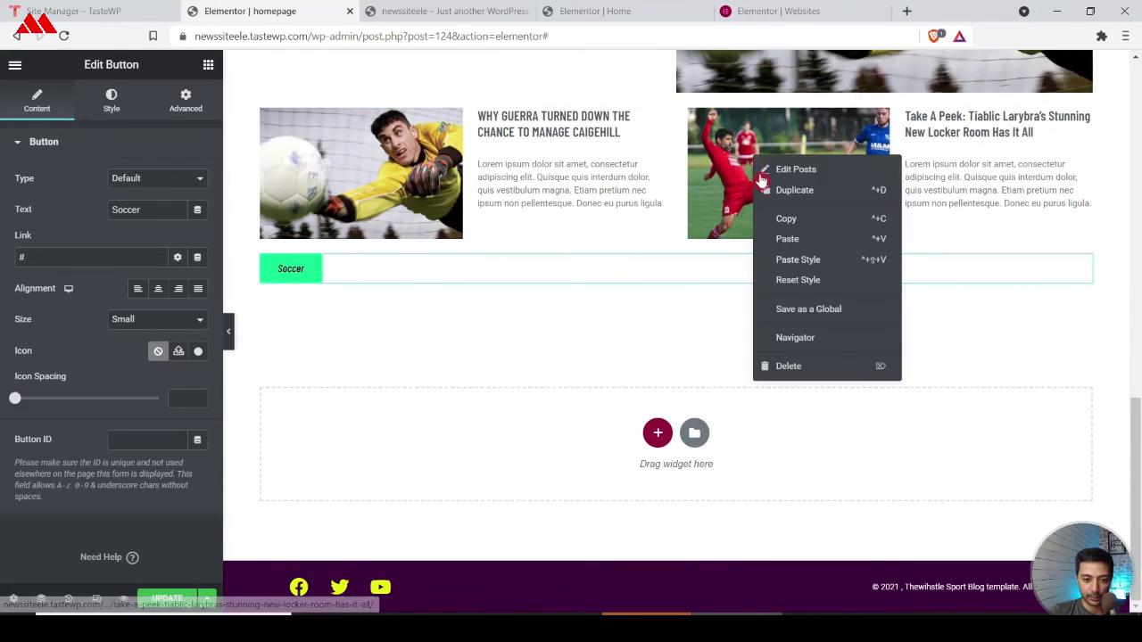
{"action": "left_click", "coordinate": [782, 239]}
Step: Examine how the basketball and soccer sections are laid out on the reference homepage
{"action": "left_click", "coordinate": [455, 8]}
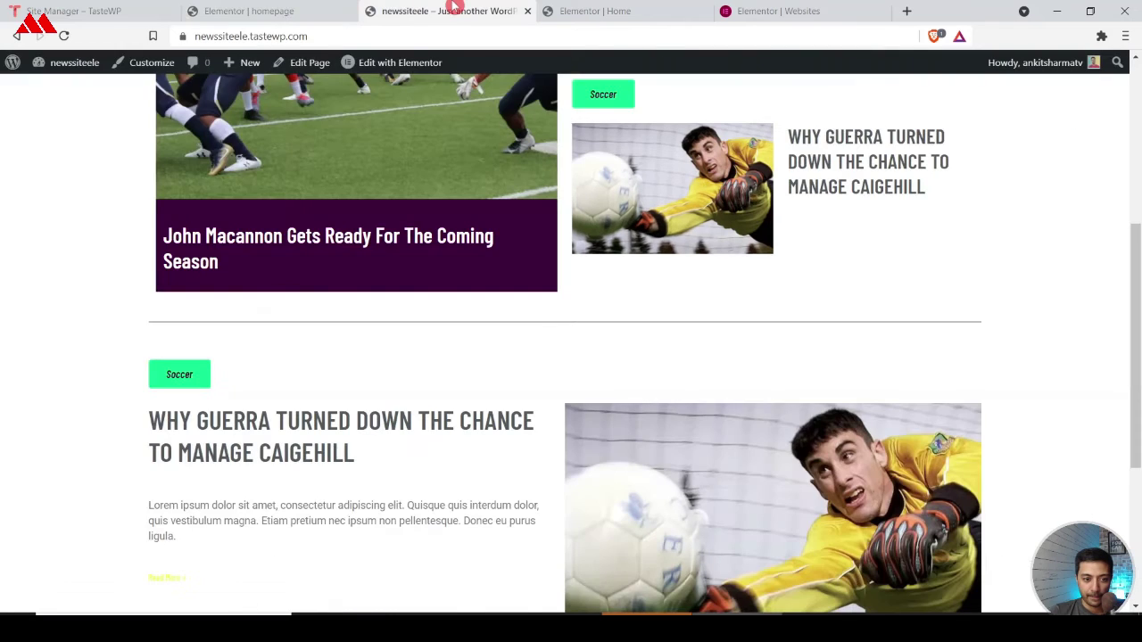
{"action": "left_click", "coordinate": [223, 9]}
{"action": "left_click", "coordinate": [575, 9]}
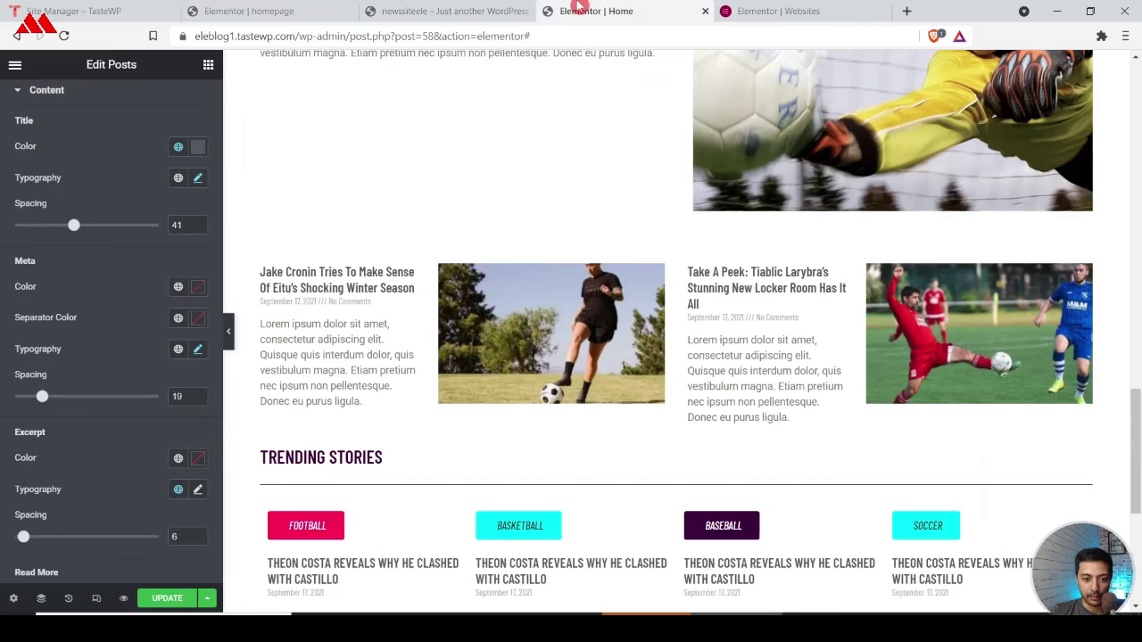
{"action": "scroll", "coordinate": [624, 339], "scroll_direction": "down", "scroll_amount": 1}
{"action": "scroll", "coordinate": [629, 341], "scroll_direction": "up", "scroll_amount": 4}
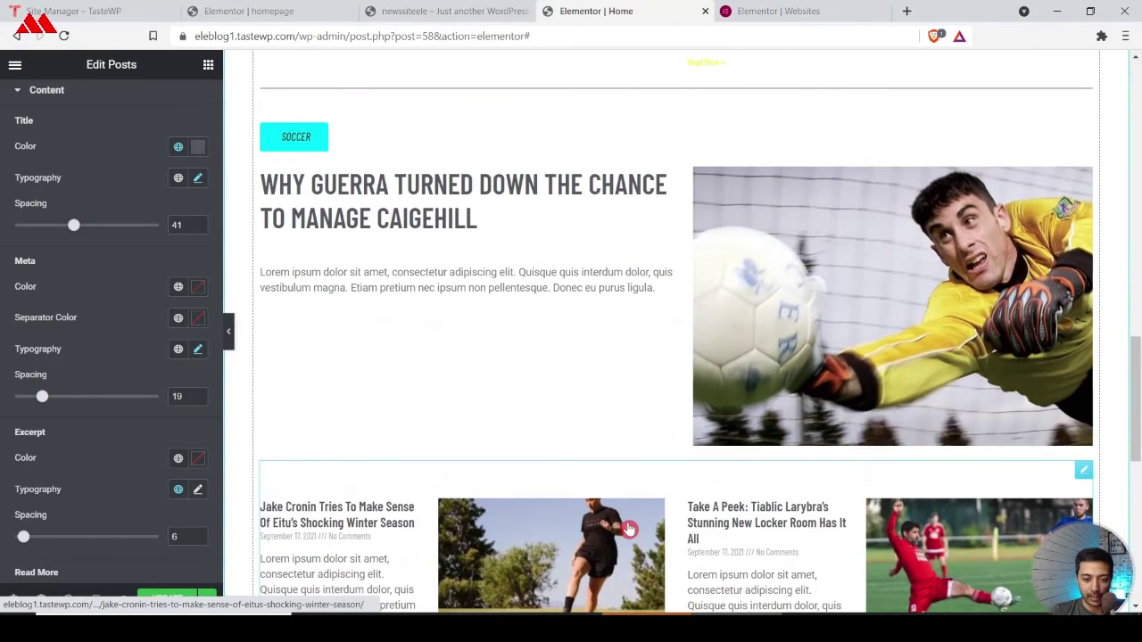
{"action": "scroll", "coordinate": [631, 528], "scroll_direction": "down", "scroll_amount": 3}
{"action": "scroll", "coordinate": [631, 528], "scroll_direction": "up", "scroll_amount": 7}
{"action": "scroll", "coordinate": [630, 528], "scroll_direction": "up", "scroll_amount": 1}
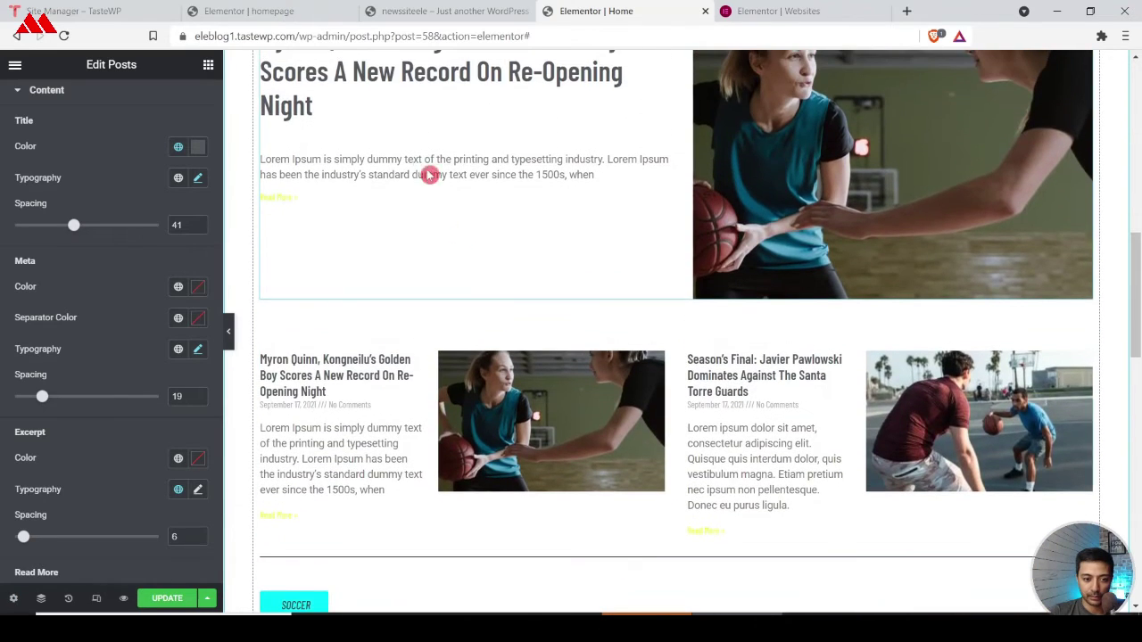
Step: Copy the featured soccer Posts widget and paste it below the second Soccer button on the homepage
{"action": "left_click", "coordinate": [241, 10]}
{"action": "scroll", "coordinate": [421, 248], "scroll_direction": "up", "scroll_amount": 3}
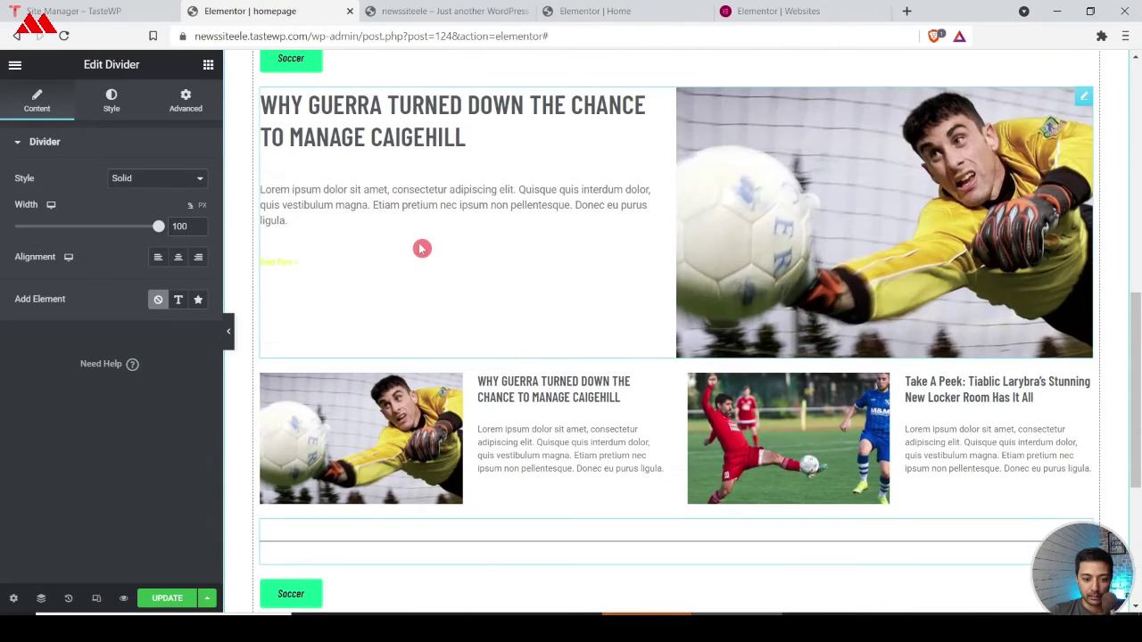
{"action": "right_click", "coordinate": [549, 421]}
{"action": "left_click", "coordinate": [580, 450]}
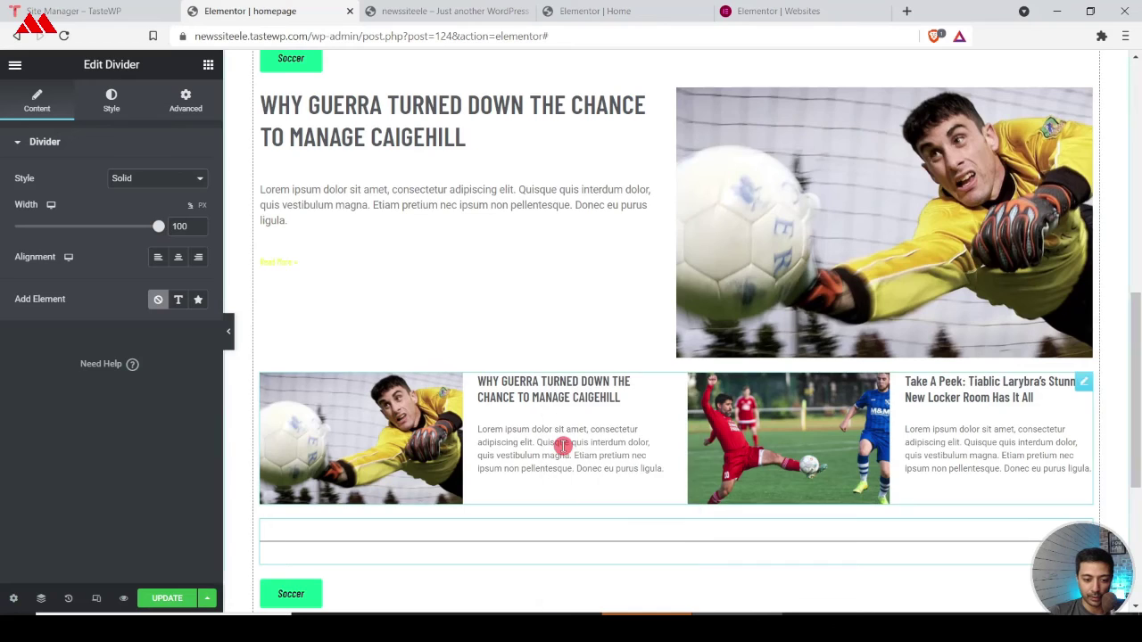
{"action": "scroll", "coordinate": [517, 433], "scroll_direction": "down", "scroll_amount": 3}
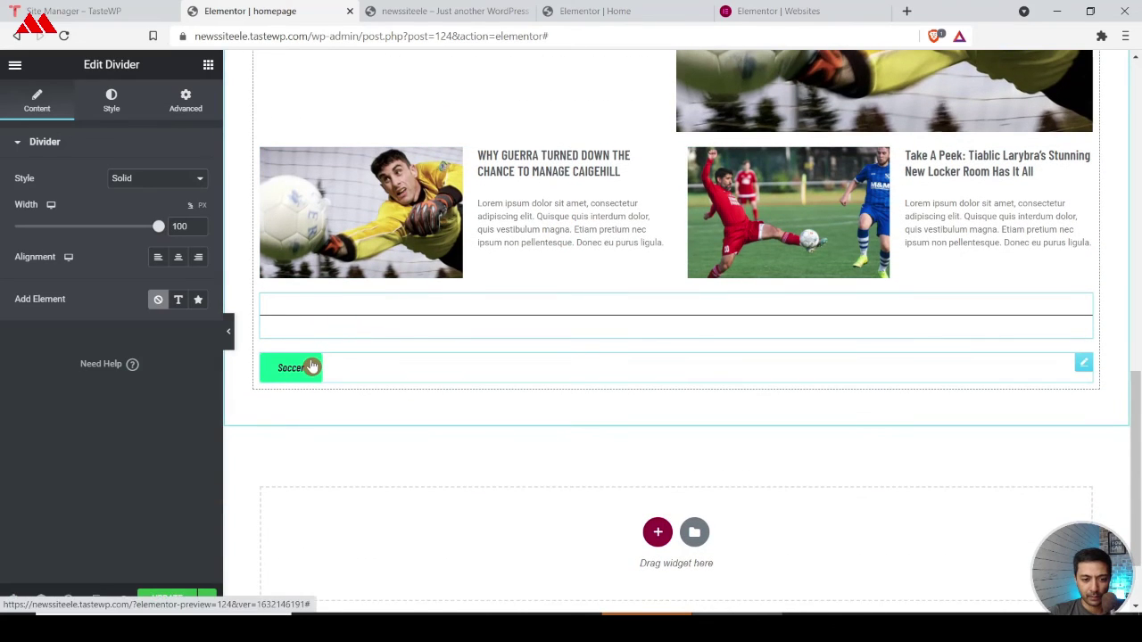
{"action": "scroll", "coordinate": [540, 237], "scroll_direction": "up", "scroll_amount": 3}
{"action": "right_click", "coordinate": [729, 278]}
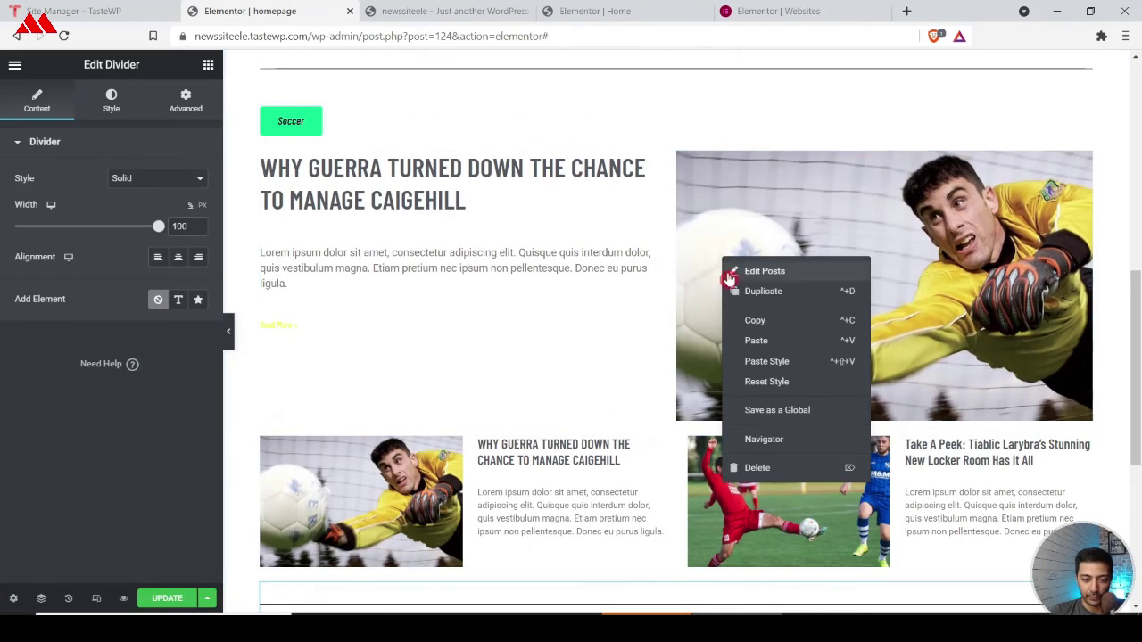
{"action": "left_click", "coordinate": [748, 320]}
{"action": "scroll", "coordinate": [748, 321], "scroll_direction": "down", "scroll_amount": 4}
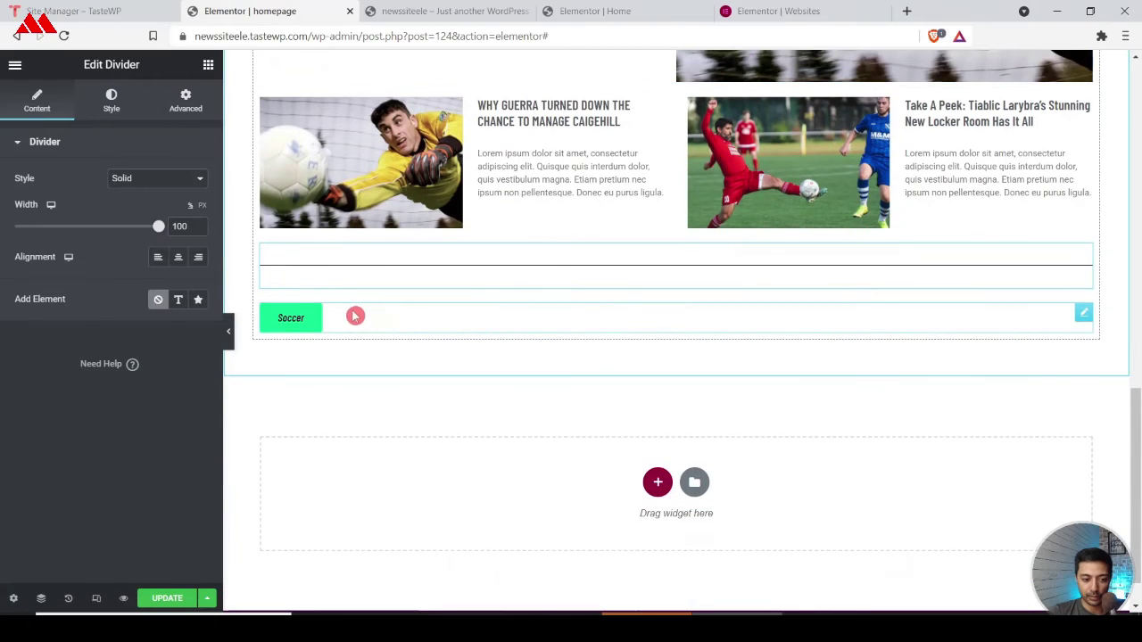
{"action": "right_click", "coordinate": [354, 318]}
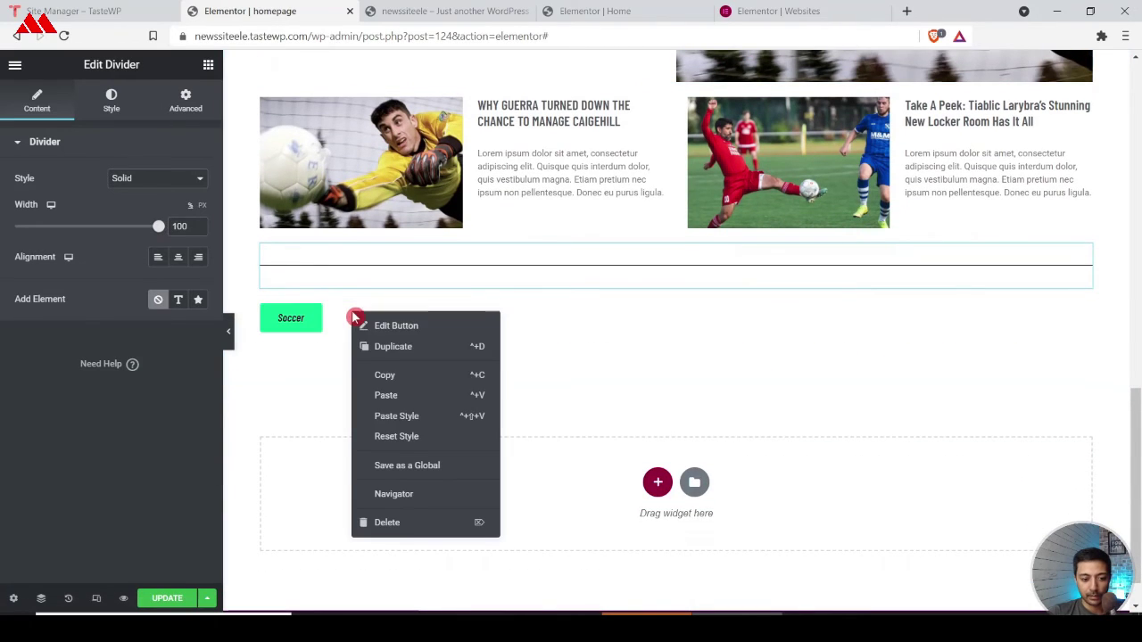
{"action": "left_click", "coordinate": [382, 398]}
Step: Copy the two-column soccer Posts widget and paste it below the second featured post
{"action": "right_click", "coordinate": [635, 147]}
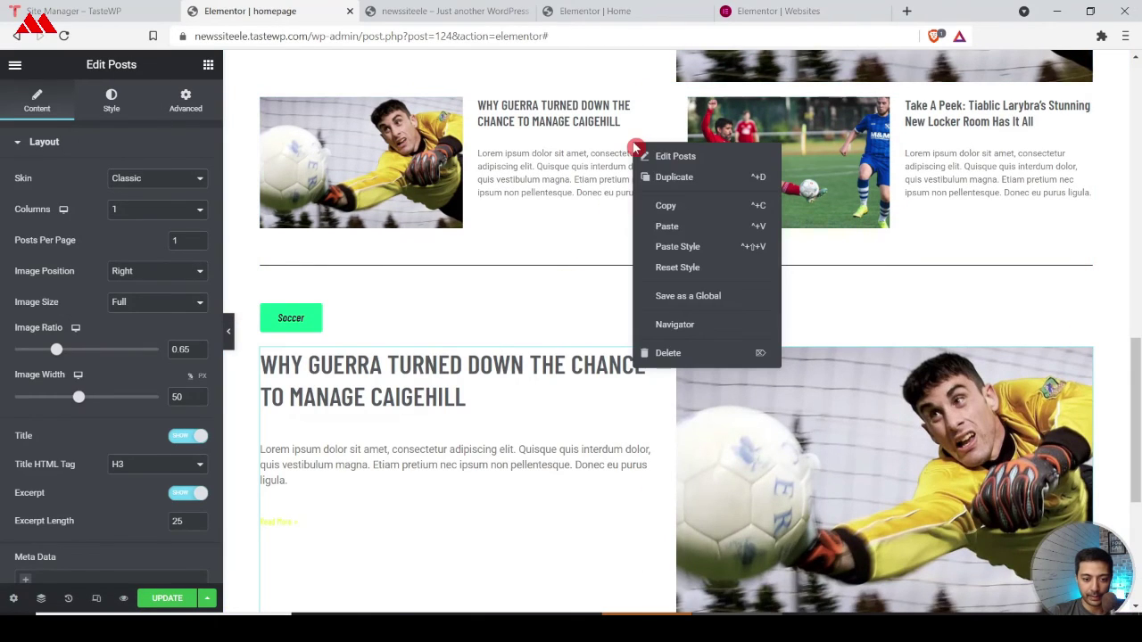
{"action": "left_click", "coordinate": [658, 207]}
{"action": "scroll", "coordinate": [657, 204], "scroll_direction": "down", "scroll_amount": 3}
{"action": "right_click", "coordinate": [613, 267]}
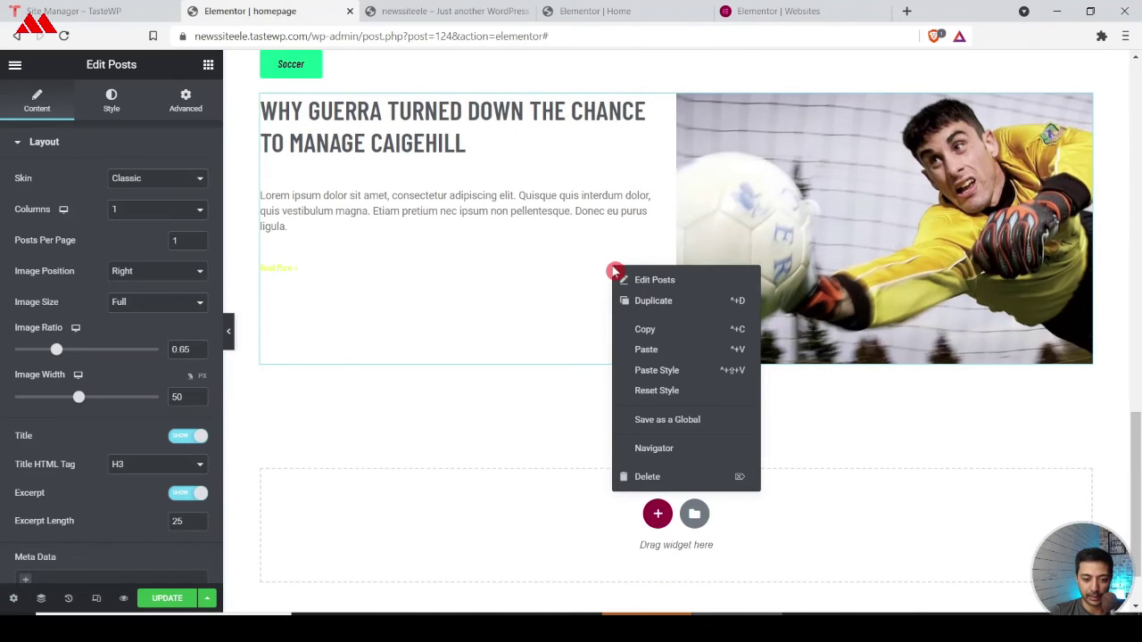
{"action": "left_click", "coordinate": [644, 350]}
{"action": "scroll", "coordinate": [366, 273], "scroll_direction": "up", "scroll_amount": 1}
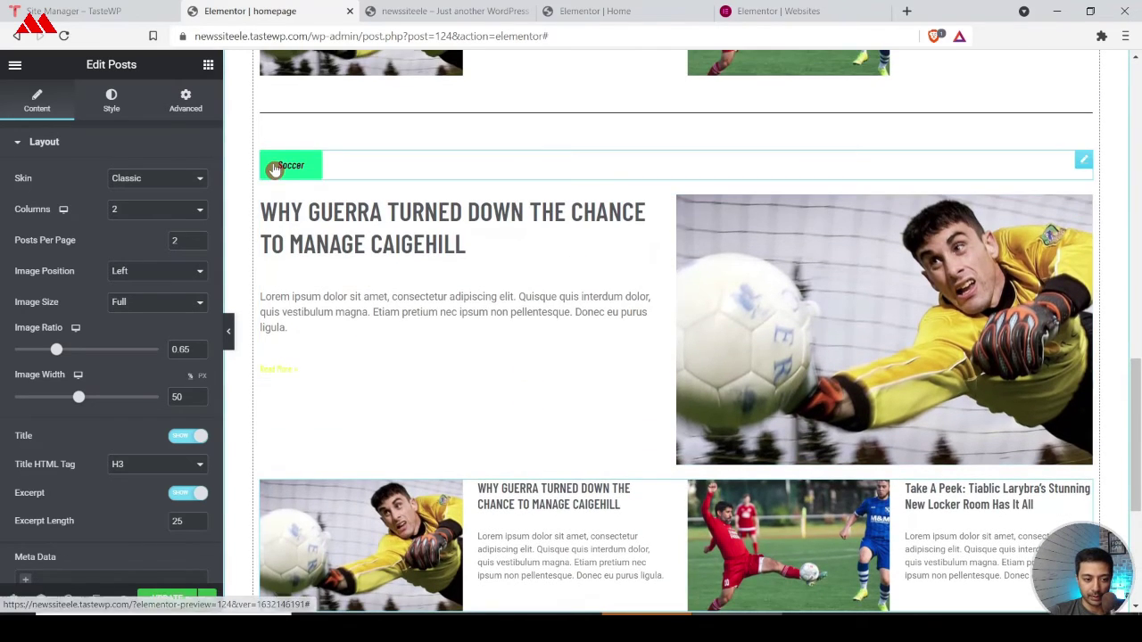
Step: Replace the second section's Soccer button with a copy of the Football button from Top Stories
{"action": "left_click", "coordinate": [275, 170]}
{"action": "scroll", "coordinate": [408, 217], "scroll_direction": "up", "scroll_amount": 4}
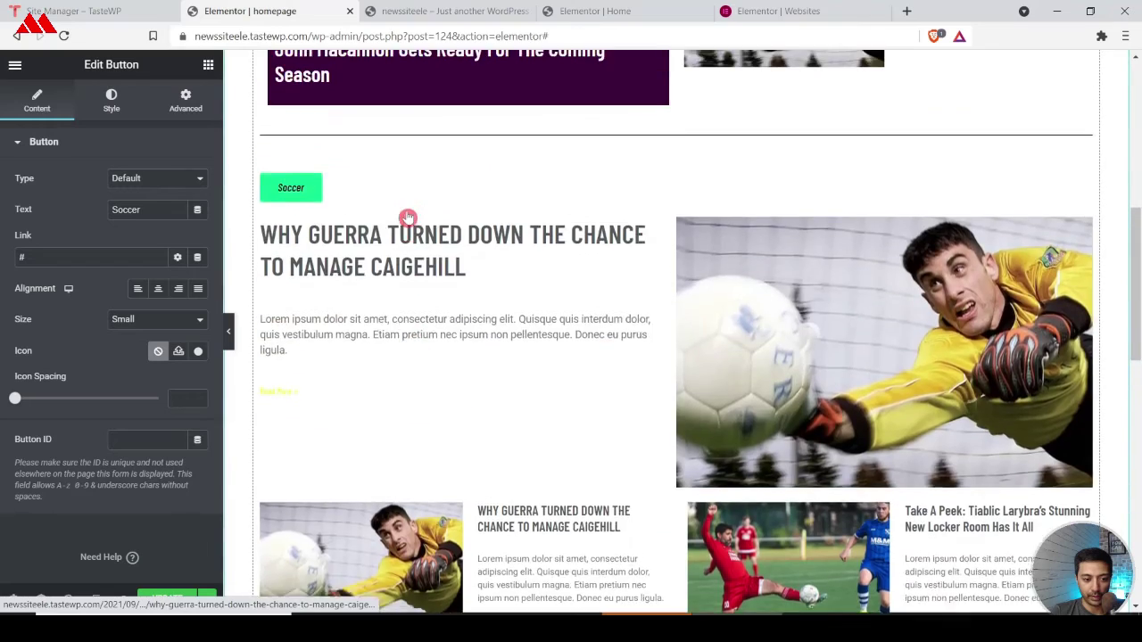
{"action": "scroll", "coordinate": [408, 217], "scroll_direction": "up", "scroll_amount": 2}
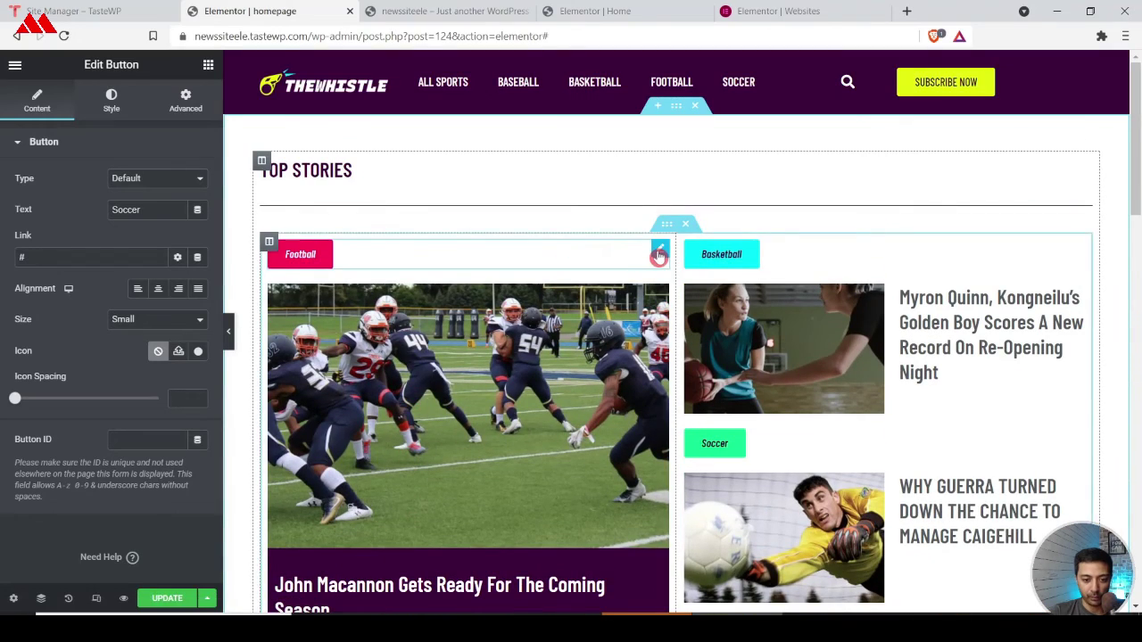
{"action": "right_click", "coordinate": [659, 256]}
{"action": "left_click", "coordinate": [670, 316]}
{"action": "scroll", "coordinate": [685, 313], "scroll_direction": "down", "scroll_amount": 5}
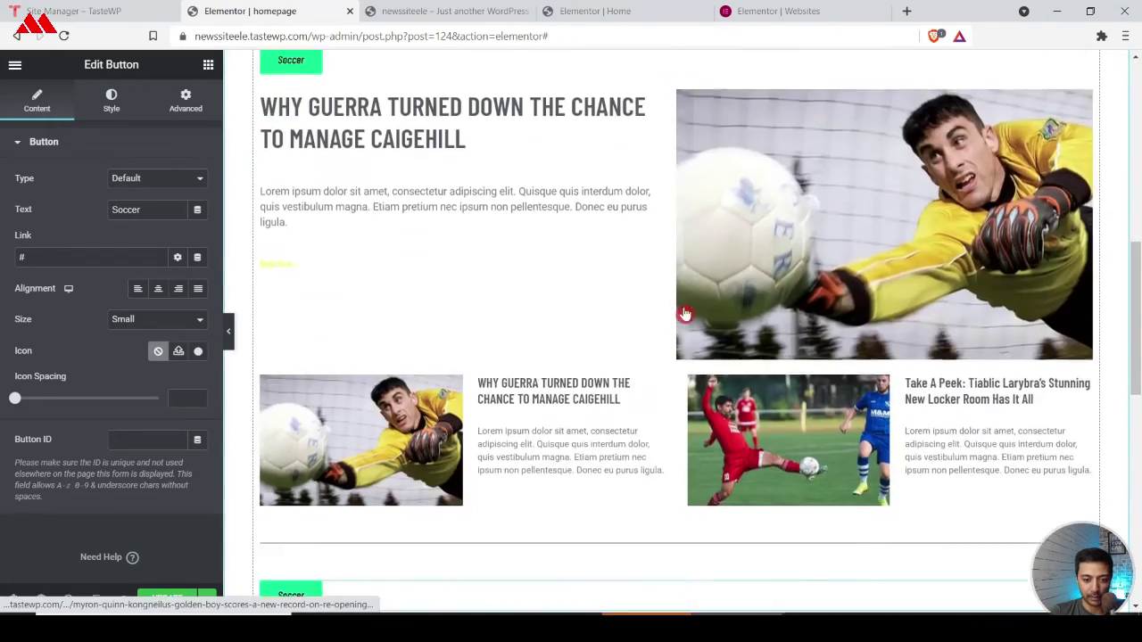
{"action": "scroll", "coordinate": [684, 314], "scroll_direction": "down", "scroll_amount": 3}
{"action": "right_click", "coordinate": [762, 342]}
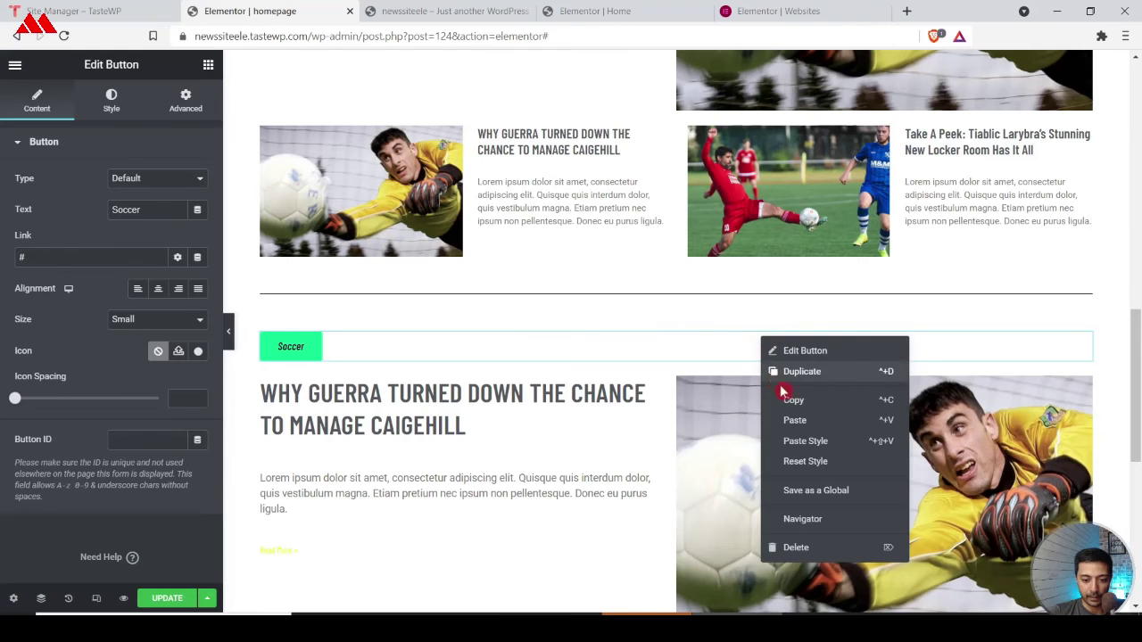
{"action": "left_click", "coordinate": [787, 420]}
{"action": "right_click", "coordinate": [860, 354]}
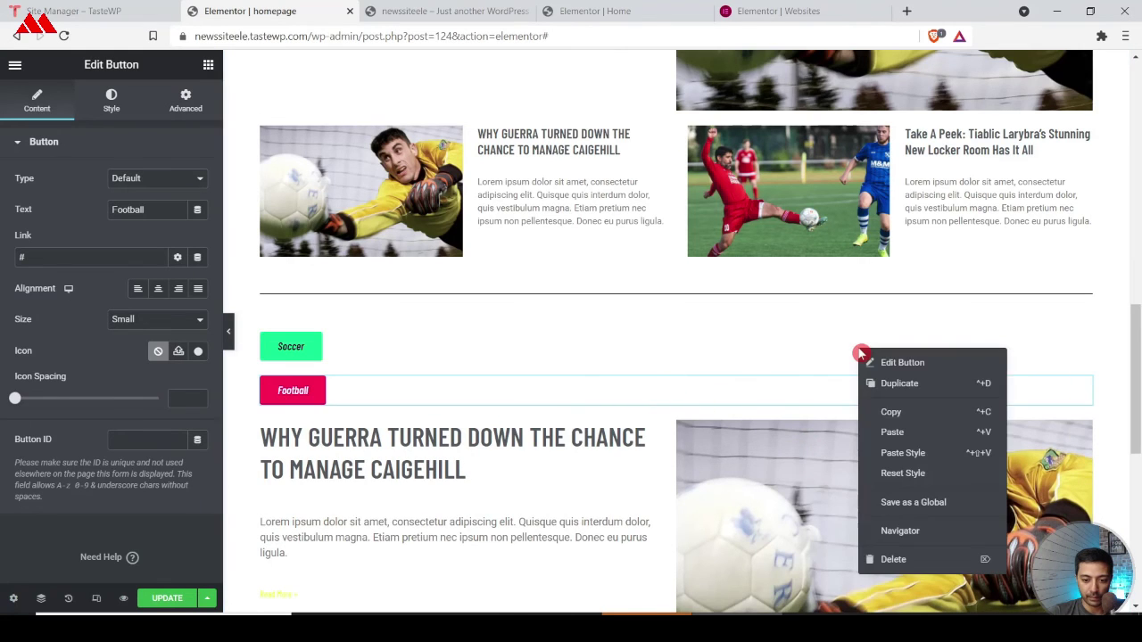
{"action": "left_click", "coordinate": [888, 558]}
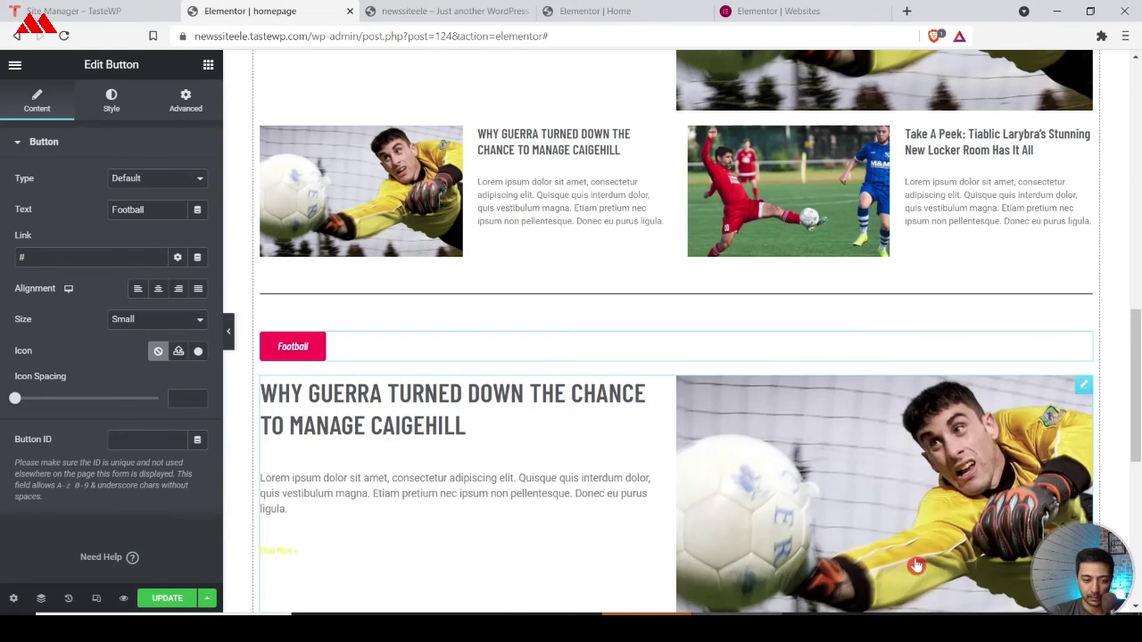
Step: Set the query term of the featured Posts widget under the Football button to Categories: FOOTBALL
{"action": "left_click", "coordinate": [620, 458]}
{"action": "scroll", "coordinate": [83, 292], "scroll_direction": "down", "scroll_amount": 1}
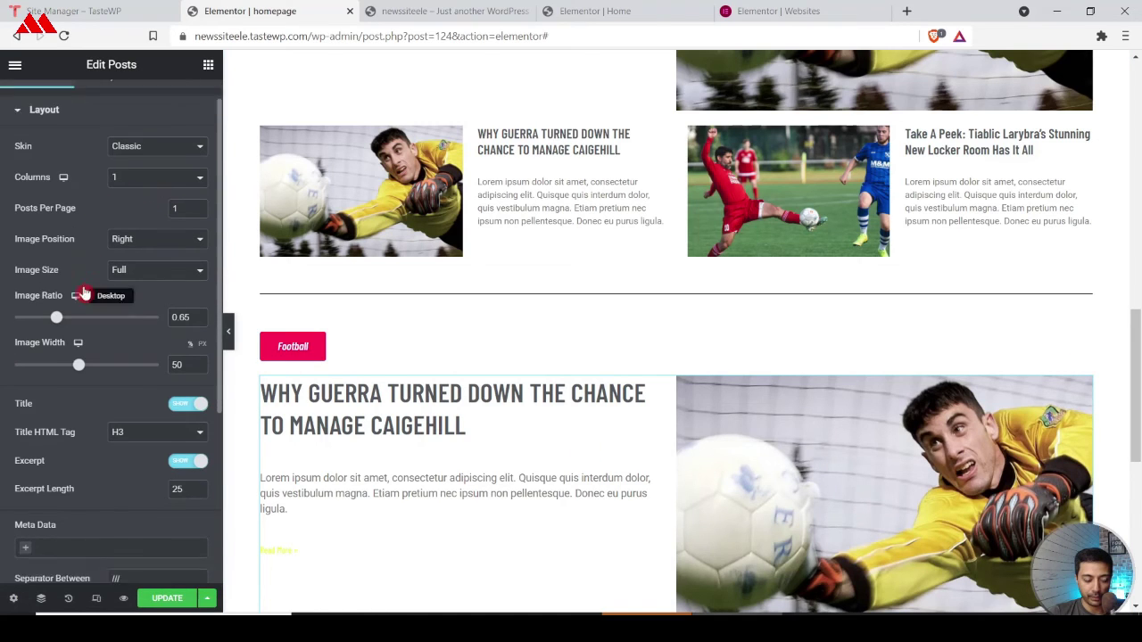
{"action": "scroll", "coordinate": [79, 312], "scroll_direction": "down", "scroll_amount": 3}
{"action": "left_click", "coordinate": [40, 444]}
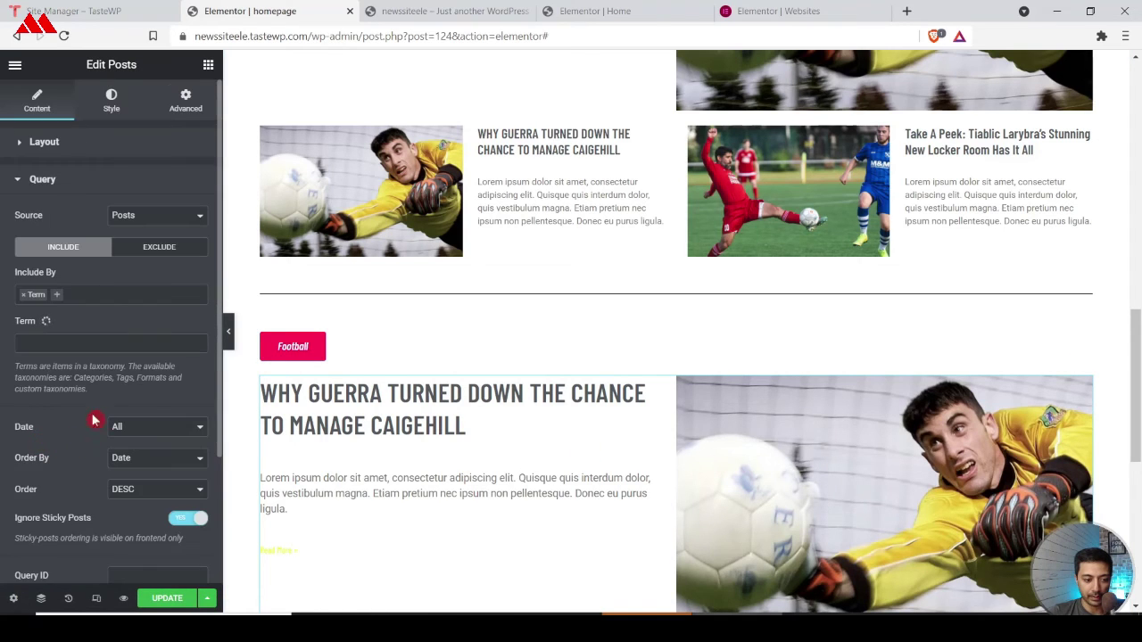
{"action": "left_click", "coordinate": [53, 340]}
{"action": "left_click", "coordinate": [71, 361]}
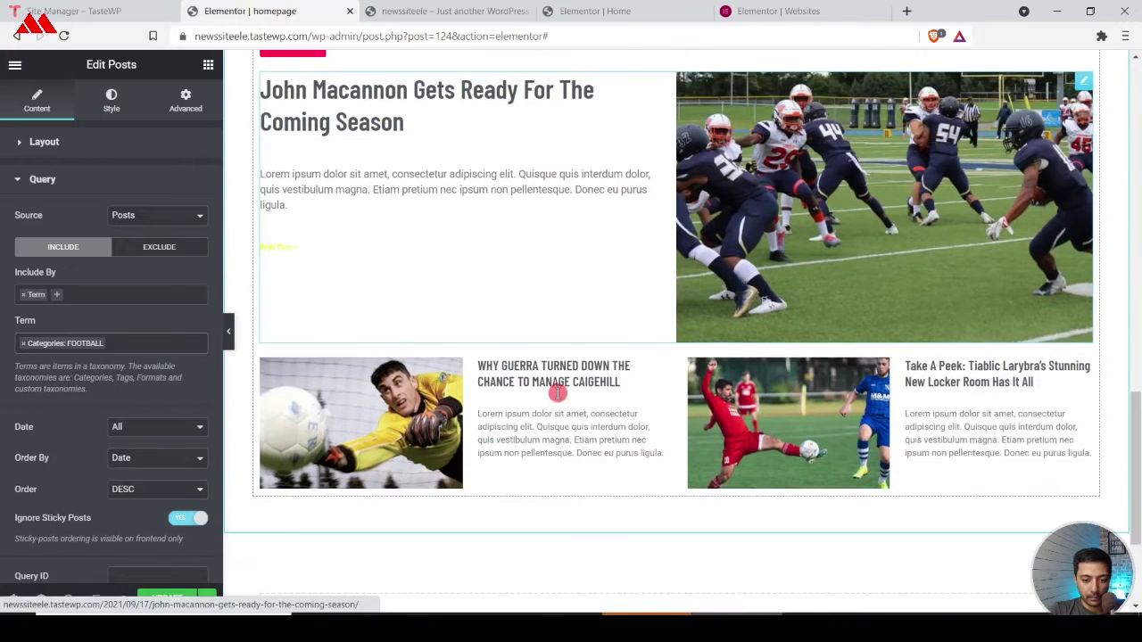
Step: Set the query term of the two-column Posts widget below the featured football post to Categories: FOOTBALL
{"action": "scroll", "coordinate": [555, 400], "scroll_direction": "down", "scroll_amount": 1}
{"action": "left_click", "coordinate": [556, 400]}
{"action": "scroll", "coordinate": [149, 395], "scroll_direction": "down", "scroll_amount": 3}
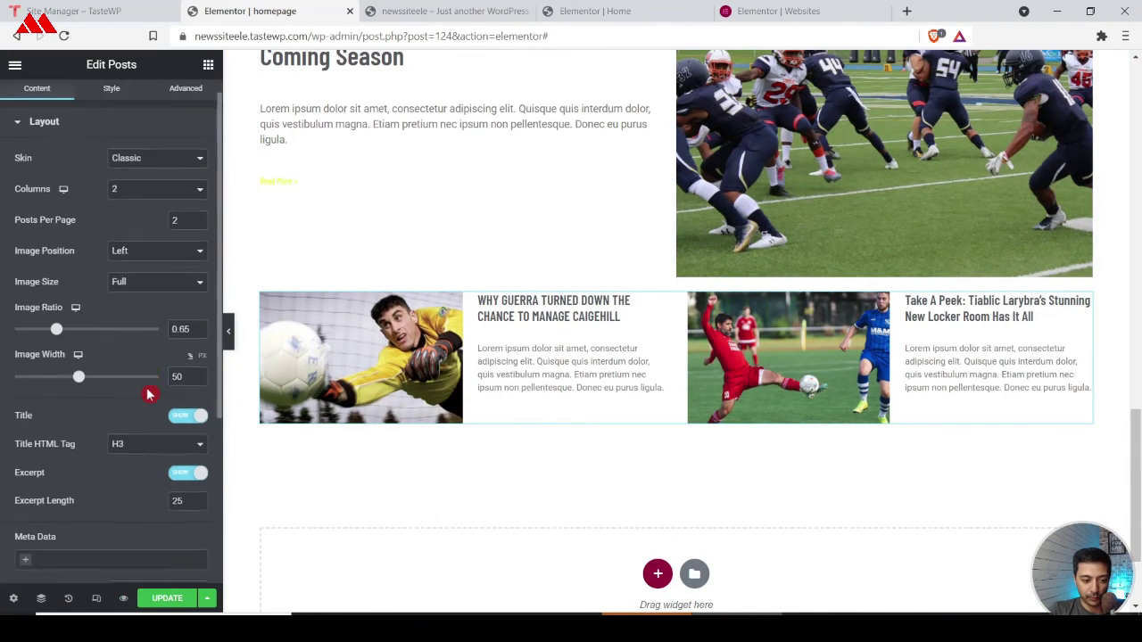
{"action": "left_click", "coordinate": [42, 444]}
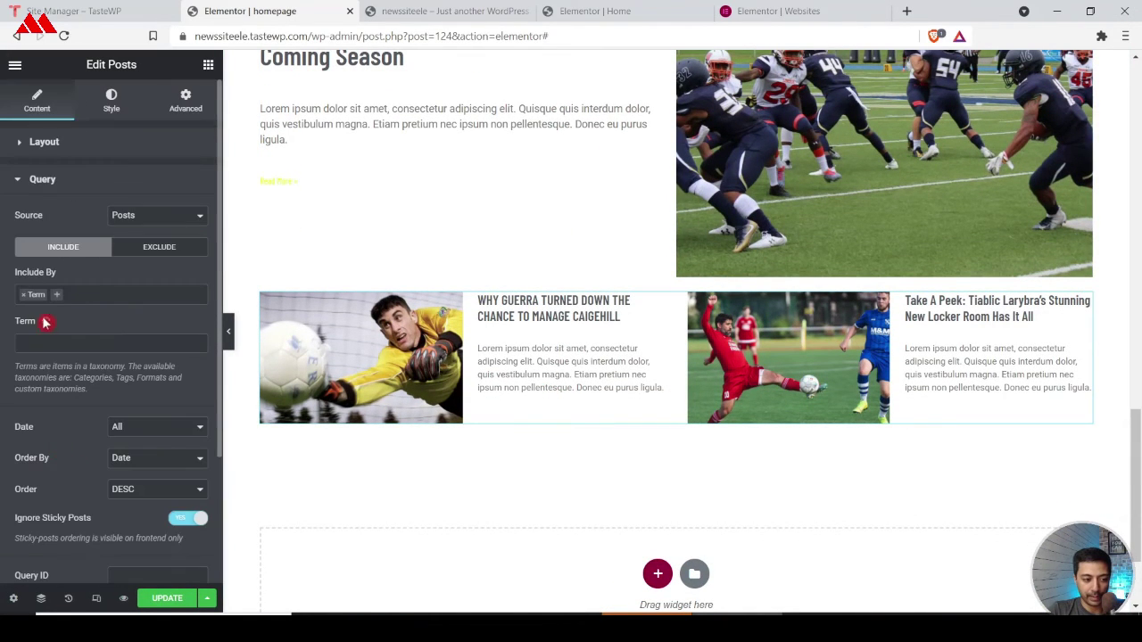
{"action": "left_click", "coordinate": [24, 344]}
{"action": "type", "text": "foot"}
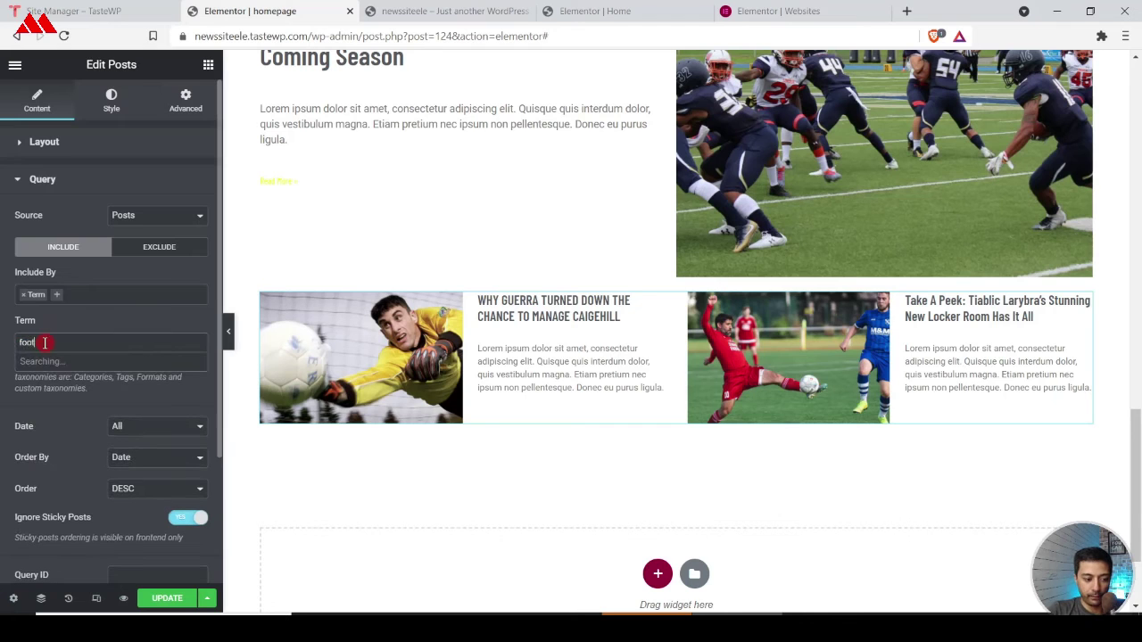
{"action": "left_click", "coordinate": [59, 362]}
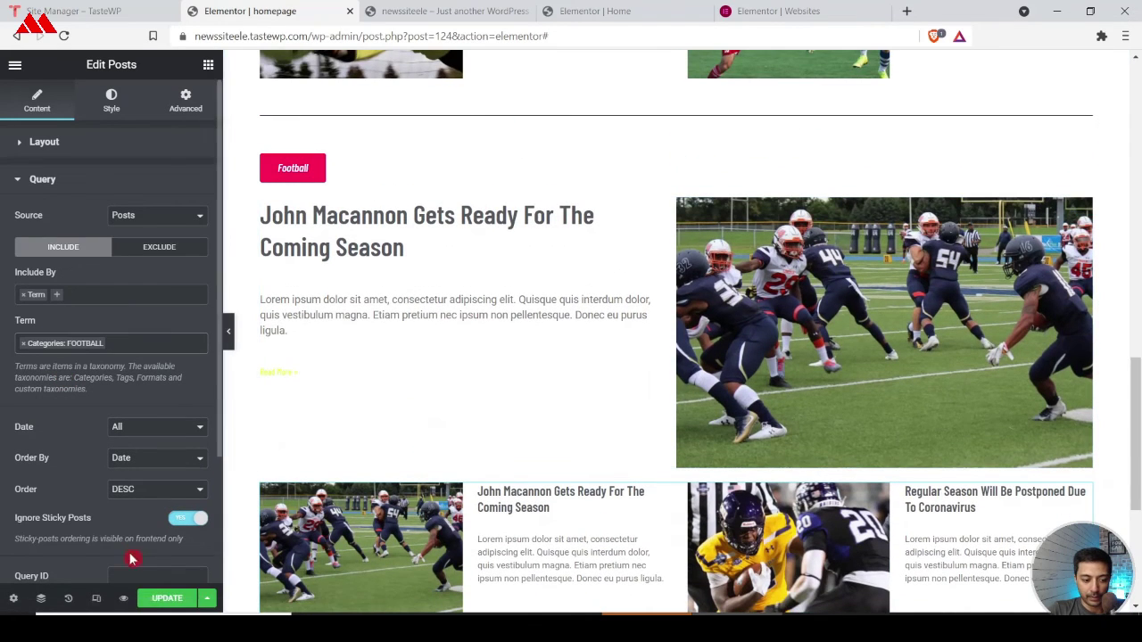
Step: Compare the homepage preview with the reference page's Trending Stories section
{"action": "key", "text": "ctrl+Tab"}
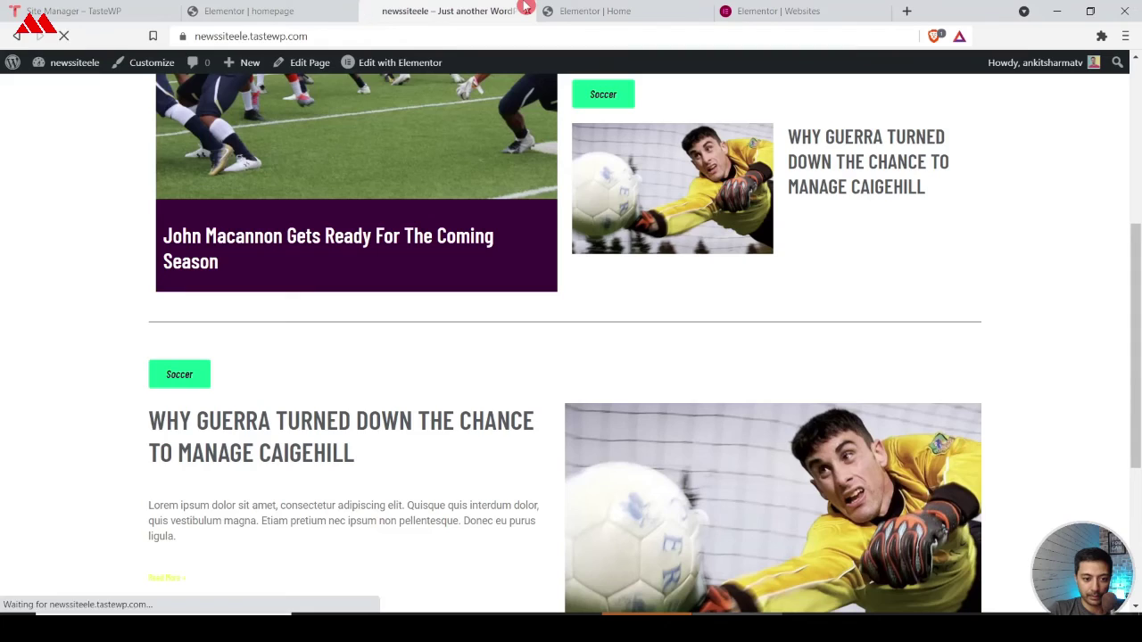
{"action": "key", "text": "ctrl+Tab"}
{"action": "scroll", "coordinate": [588, 258], "scroll_direction": "down", "scroll_amount": 2}
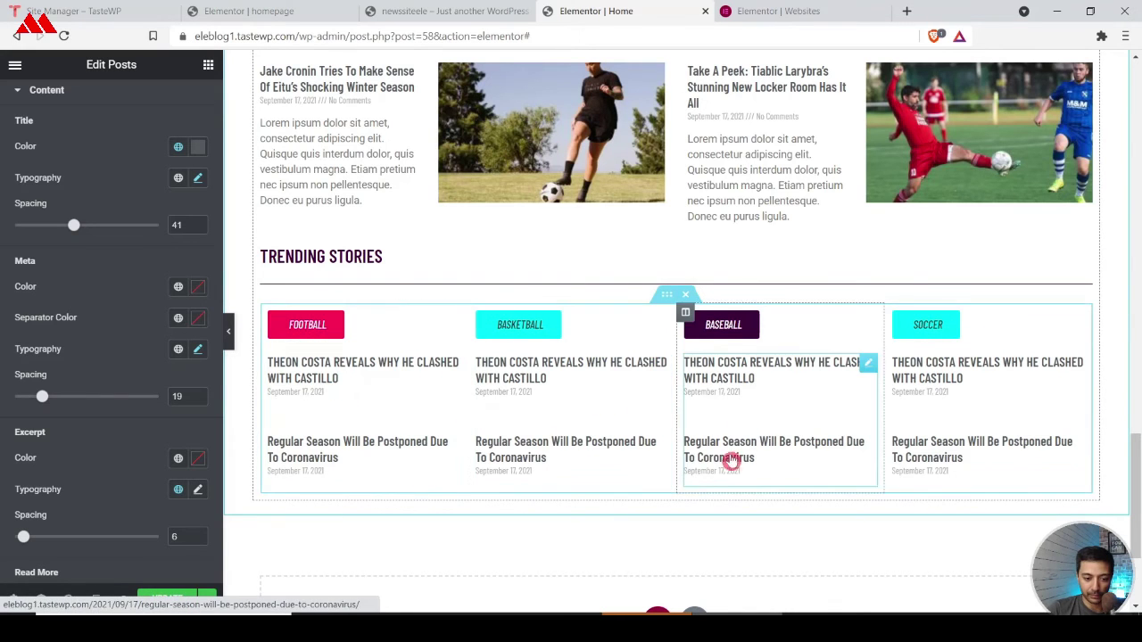
{"action": "left_click", "coordinate": [279, 8]}
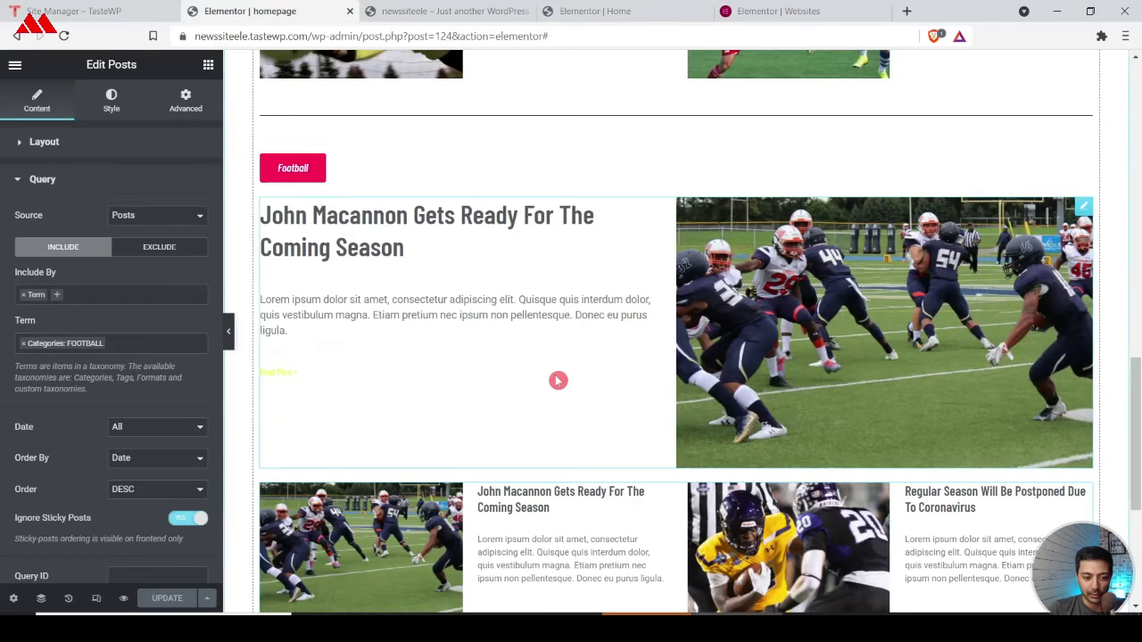
{"action": "scroll", "coordinate": [556, 380], "scroll_direction": "down", "scroll_amount": 3}
{"action": "left_click", "coordinate": [469, 11]}
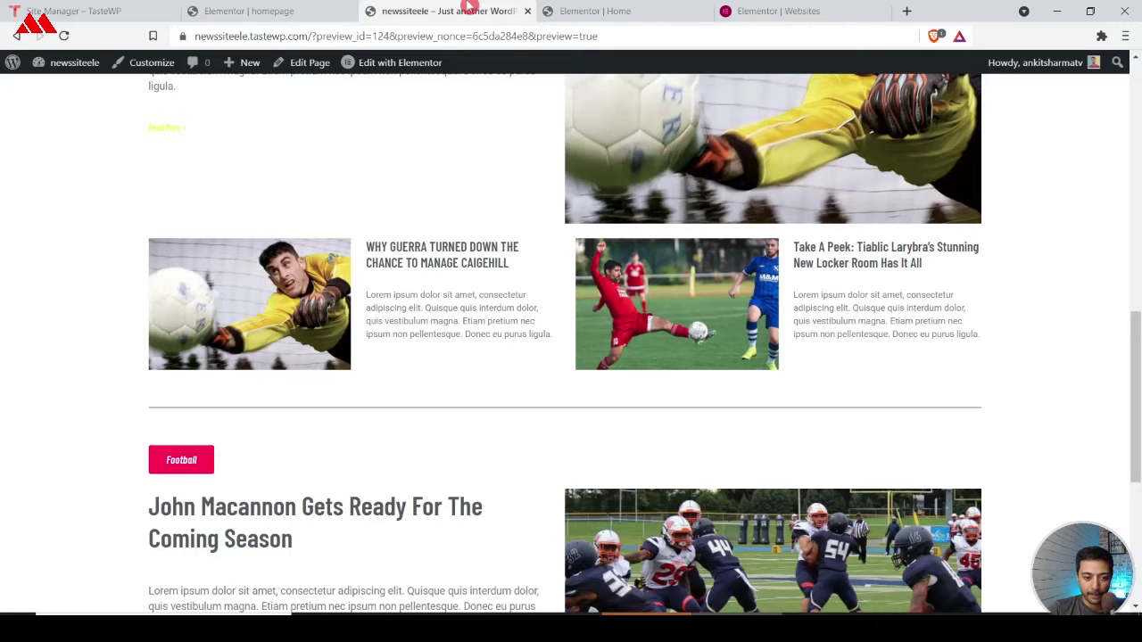
{"action": "scroll", "coordinate": [474, 359], "scroll_direction": "down", "scroll_amount": 4}
{"action": "left_click", "coordinate": [588, 10]}
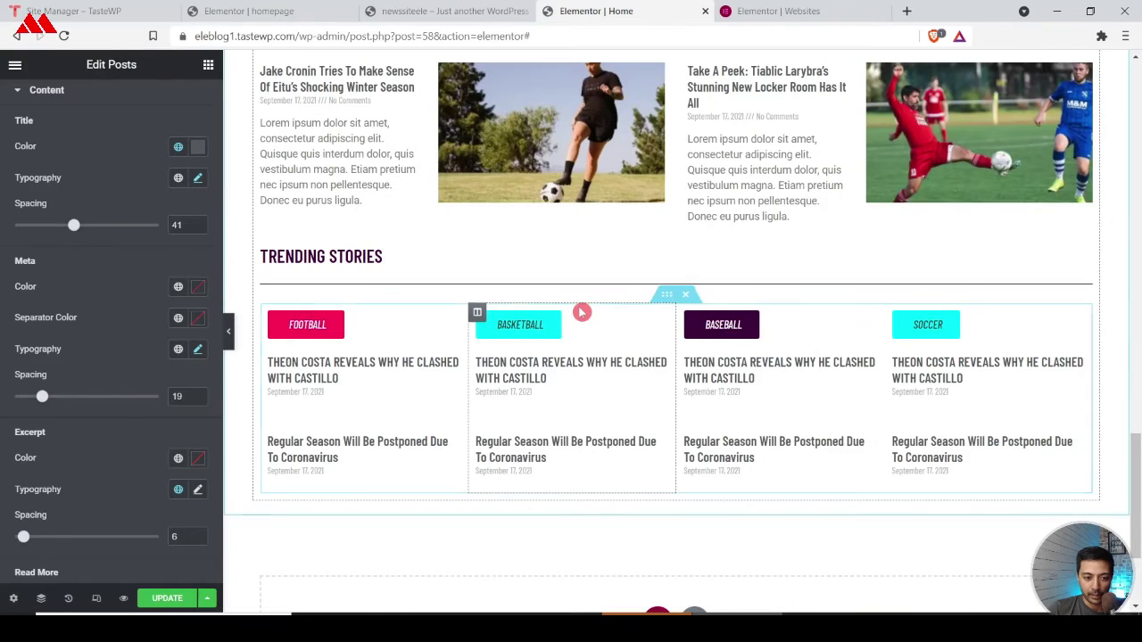
{"action": "left_click", "coordinate": [323, 8]}
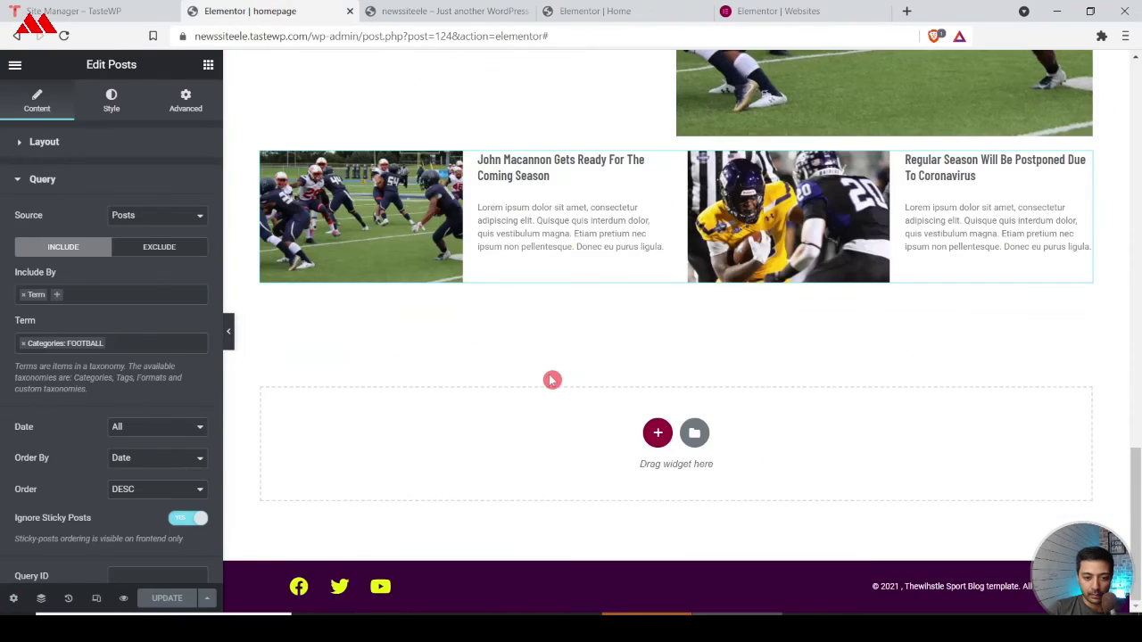
Step: Copy the divider above the lower Football button and paste it below the two-column football Posts widget
{"action": "scroll", "coordinate": [552, 380], "scroll_direction": "up", "scroll_amount": 5}
{"action": "scroll", "coordinate": [552, 380], "scroll_direction": "up", "scroll_amount": 1}
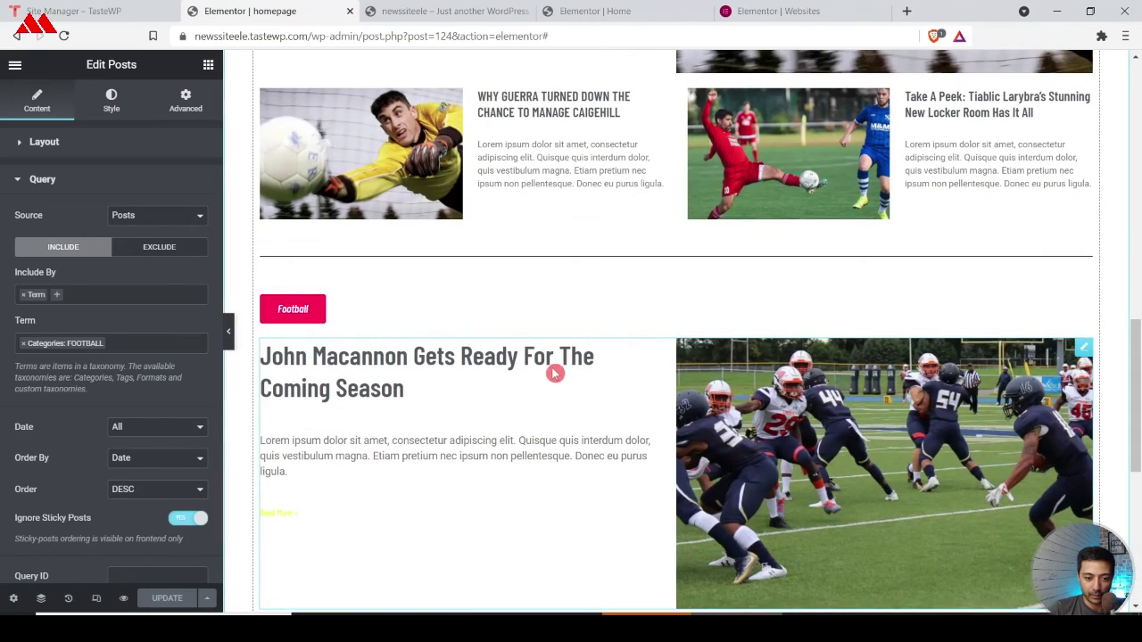
{"action": "right_click", "coordinate": [634, 259]}
{"action": "left_click", "coordinate": [657, 315]}
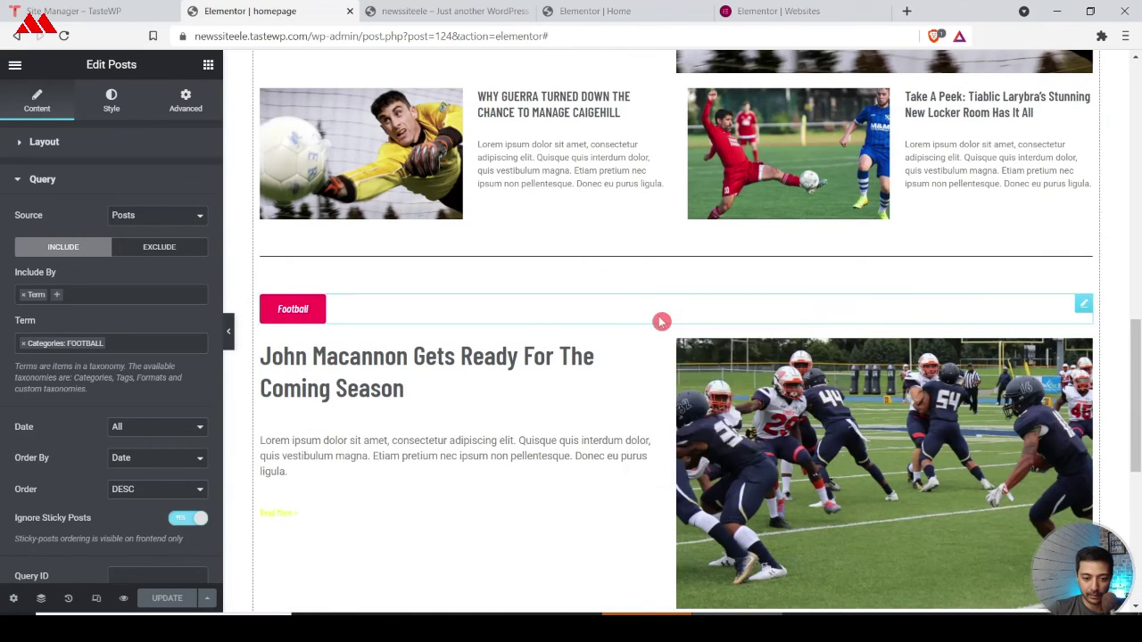
{"action": "scroll", "coordinate": [661, 321], "scroll_direction": "down", "scroll_amount": 5}
{"action": "right_click", "coordinate": [717, 268]}
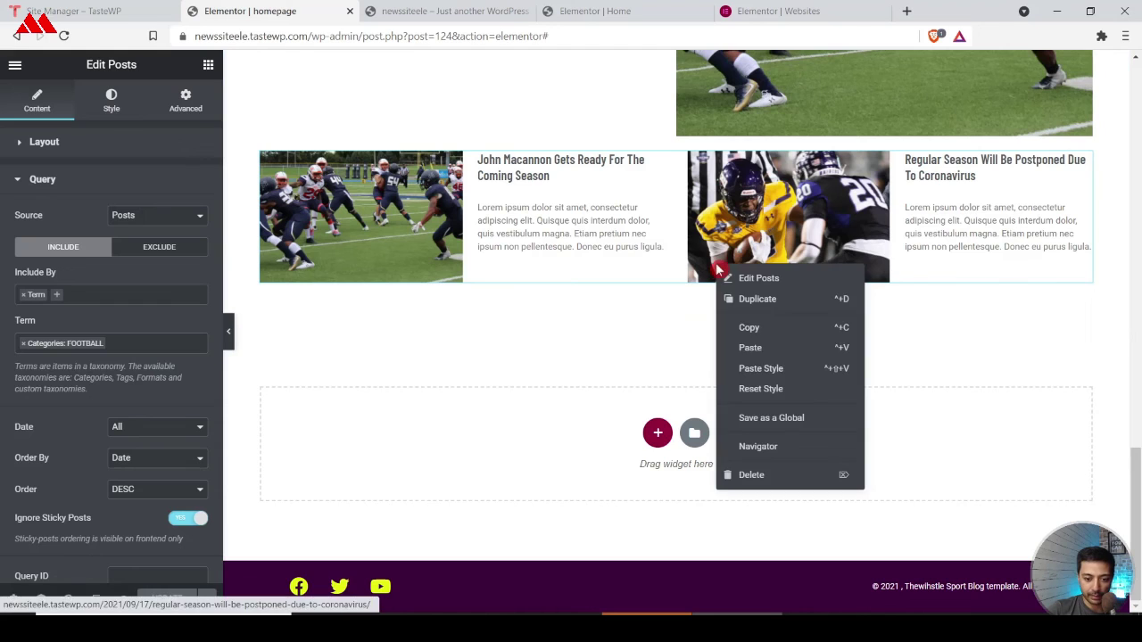
{"action": "left_click", "coordinate": [749, 348]}
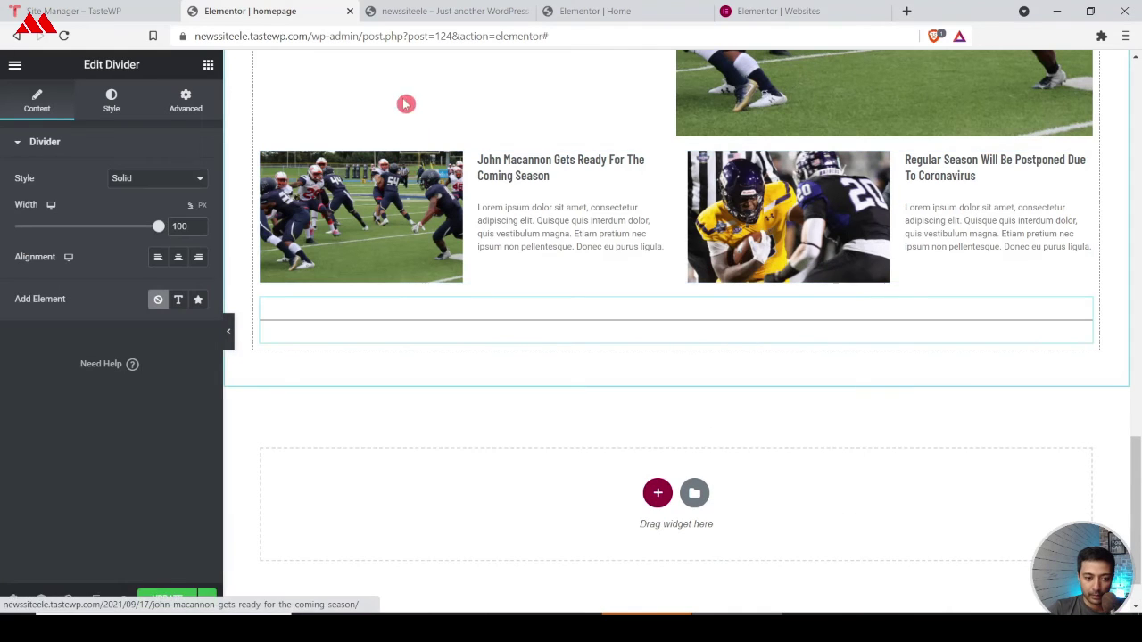
Step: Copy the Top Stories heading and paste it below the last divider on the homepage
{"action": "scroll", "coordinate": [408, 243], "scroll_direction": "up", "scroll_amount": 6}
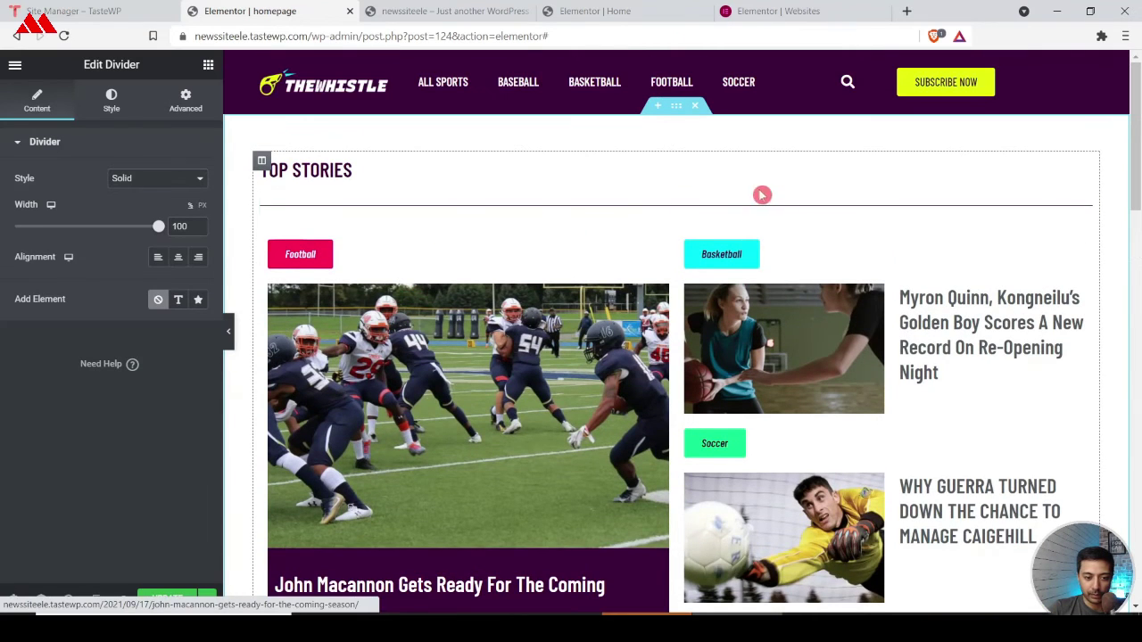
{"action": "right_click", "coordinate": [838, 167]}
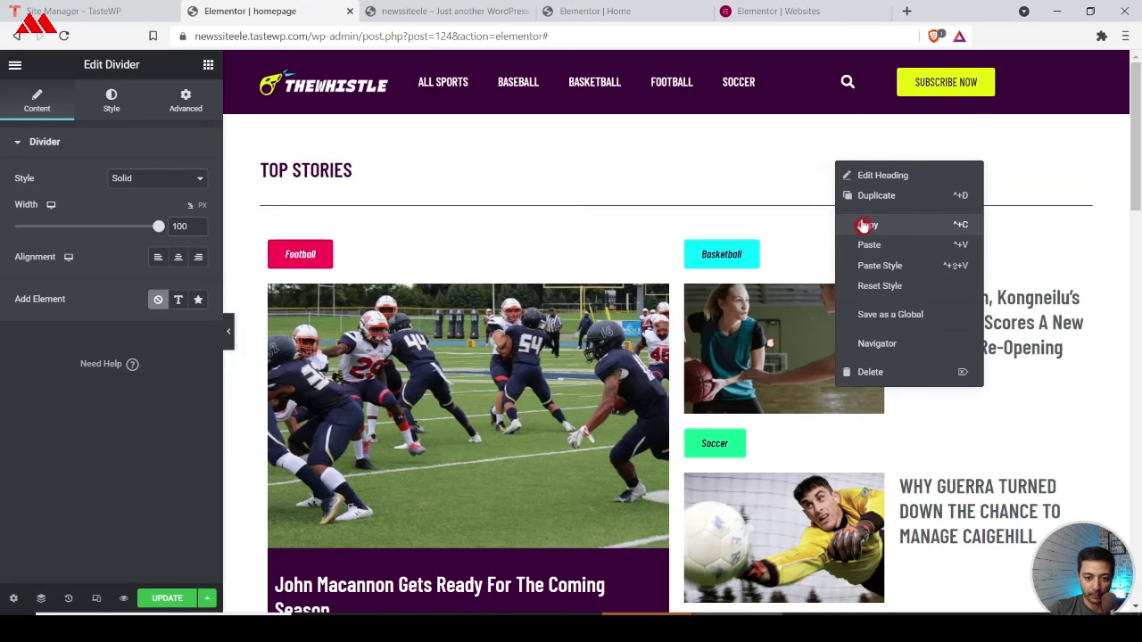
{"action": "left_click", "coordinate": [866, 225]}
{"action": "scroll", "coordinate": [864, 225], "scroll_direction": "down", "scroll_amount": 10}
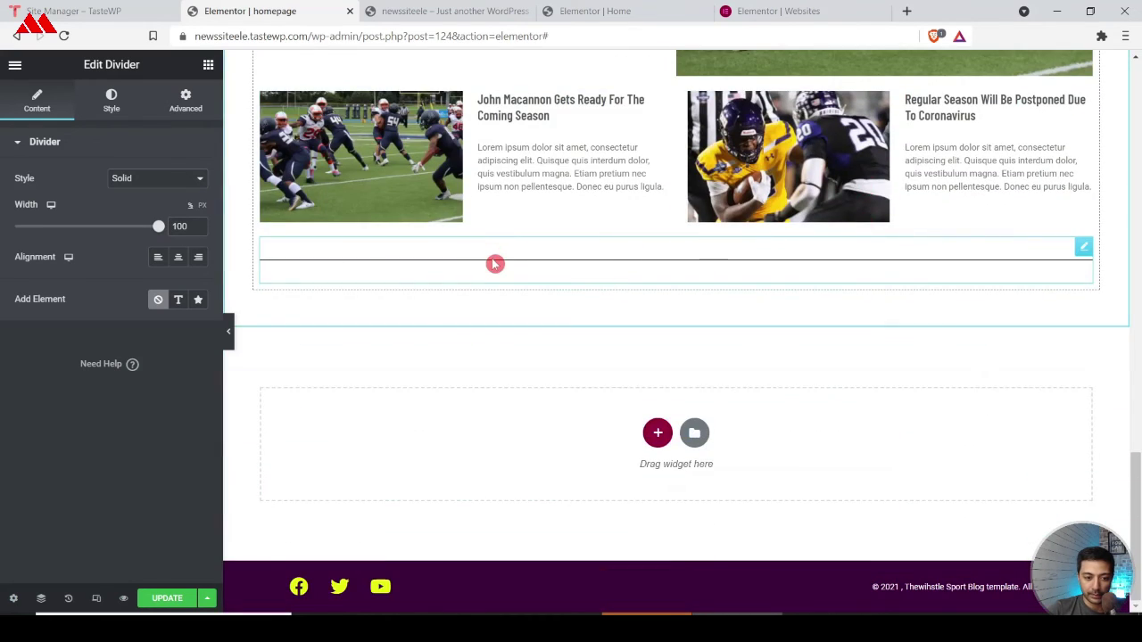
{"action": "right_click", "coordinate": [495, 264]}
{"action": "left_click", "coordinate": [521, 343]}
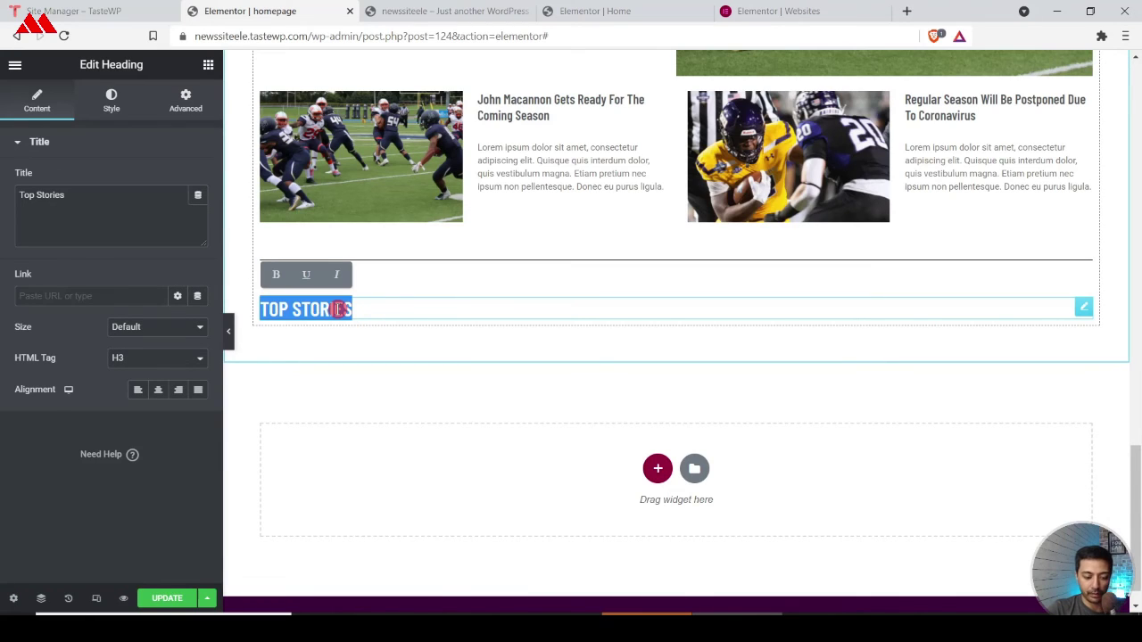
Step: Change the pasted heading's text to TRENDING NEWS
{"action": "type", "text": "TREND"}
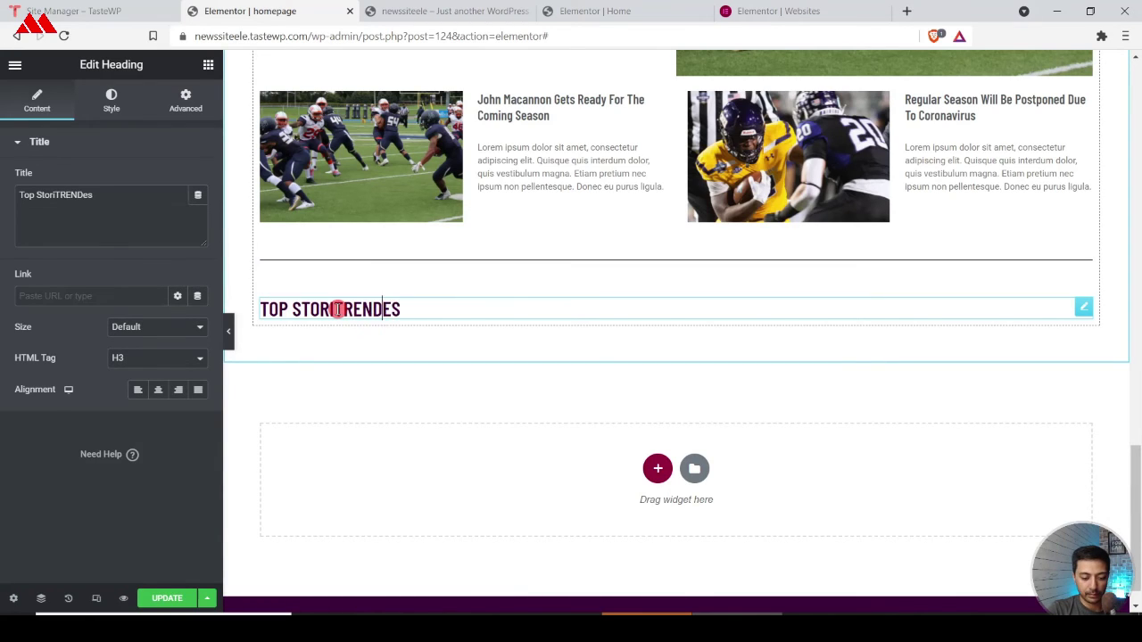
{"action": "type", "text": "INGZ"}
{"action": "key", "text": "ctrl+a"}
{"action": "type", "text": "T"}
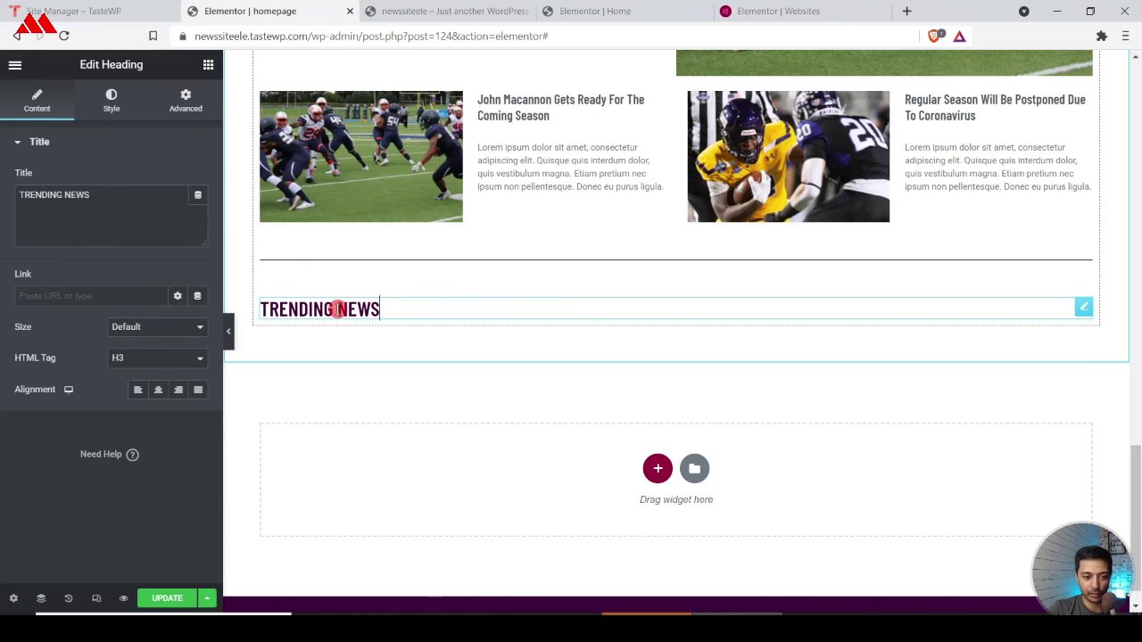
Step: Add an inner section below the TRENDING NEWS heading and expand it to four columns, following the reference page
{"action": "left_click", "coordinate": [393, 9]}
{"action": "left_click", "coordinate": [569, 7]}
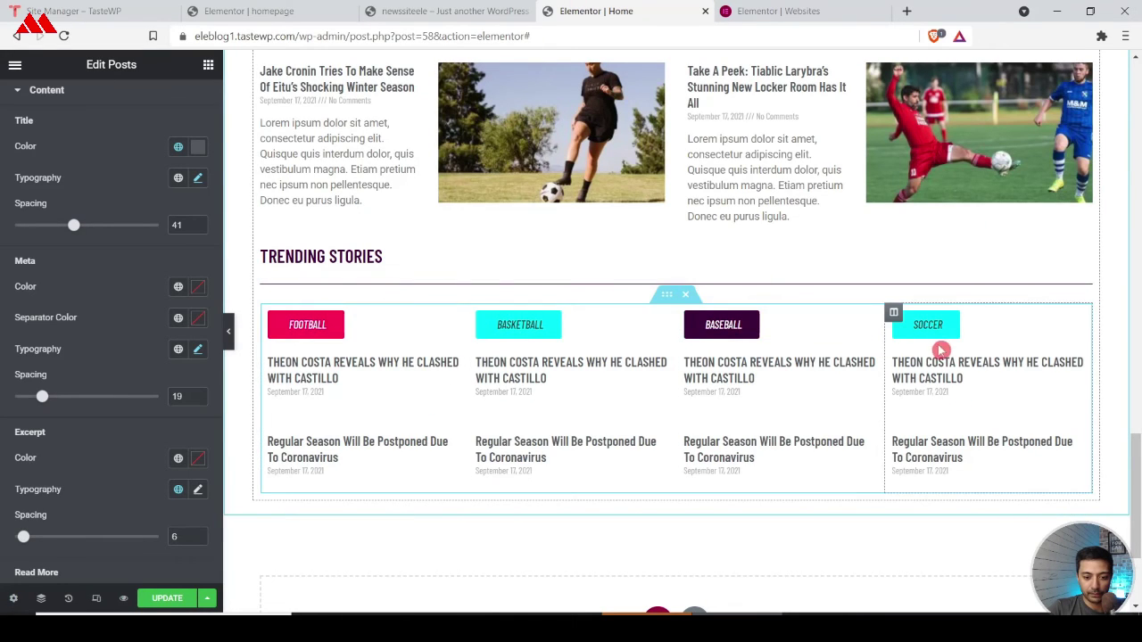
{"action": "left_click", "coordinate": [192, 8]}
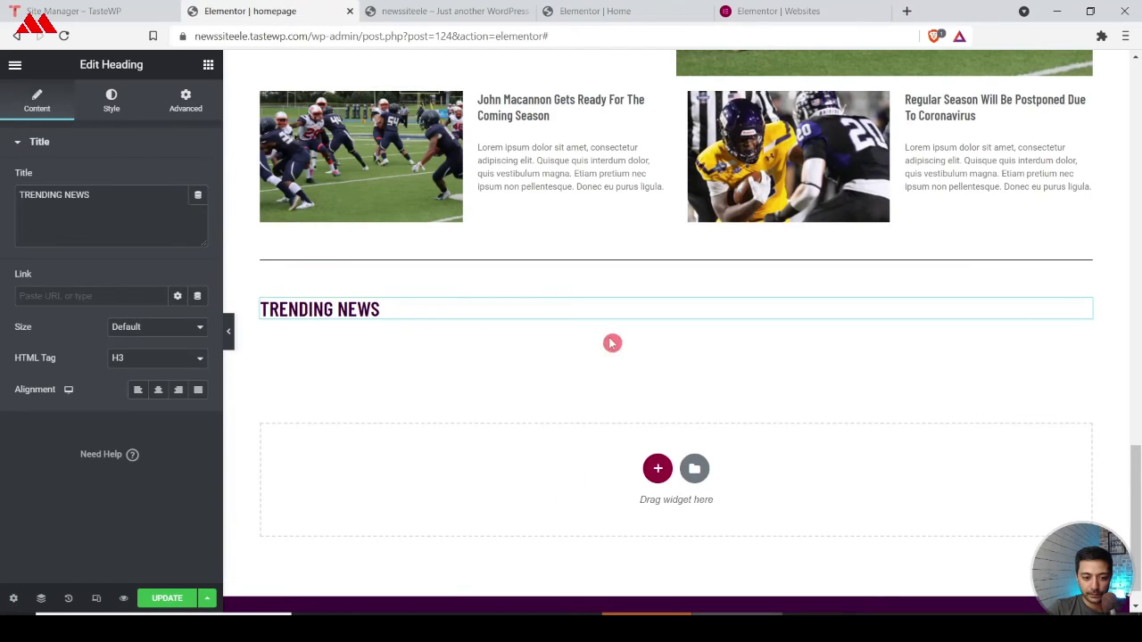
{"action": "left_click", "coordinate": [208, 67]}
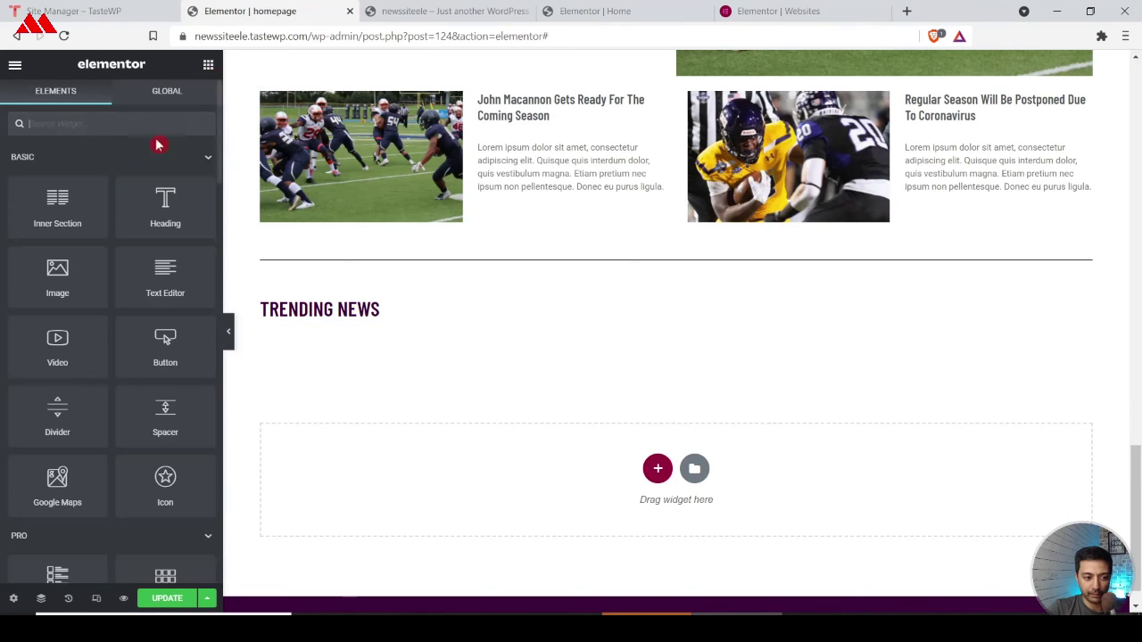
{"action": "left_click_drag", "start_coordinate": [183, 245], "coordinate": [314, 317]}
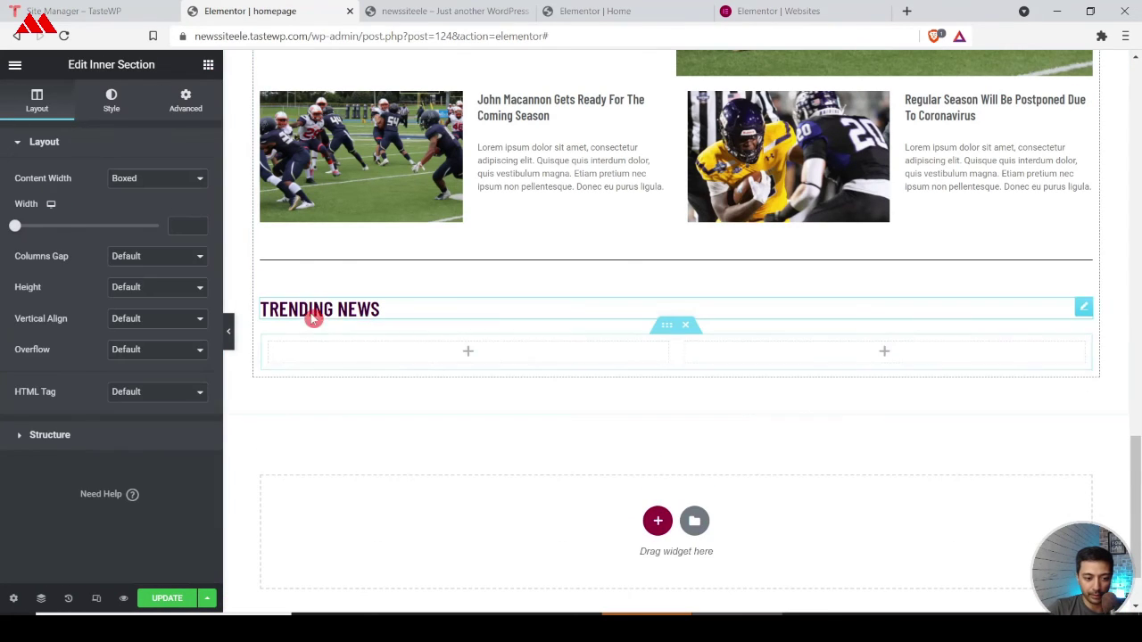
{"action": "right_click", "coordinate": [276, 351]}
{"action": "left_click", "coordinate": [323, 409]}
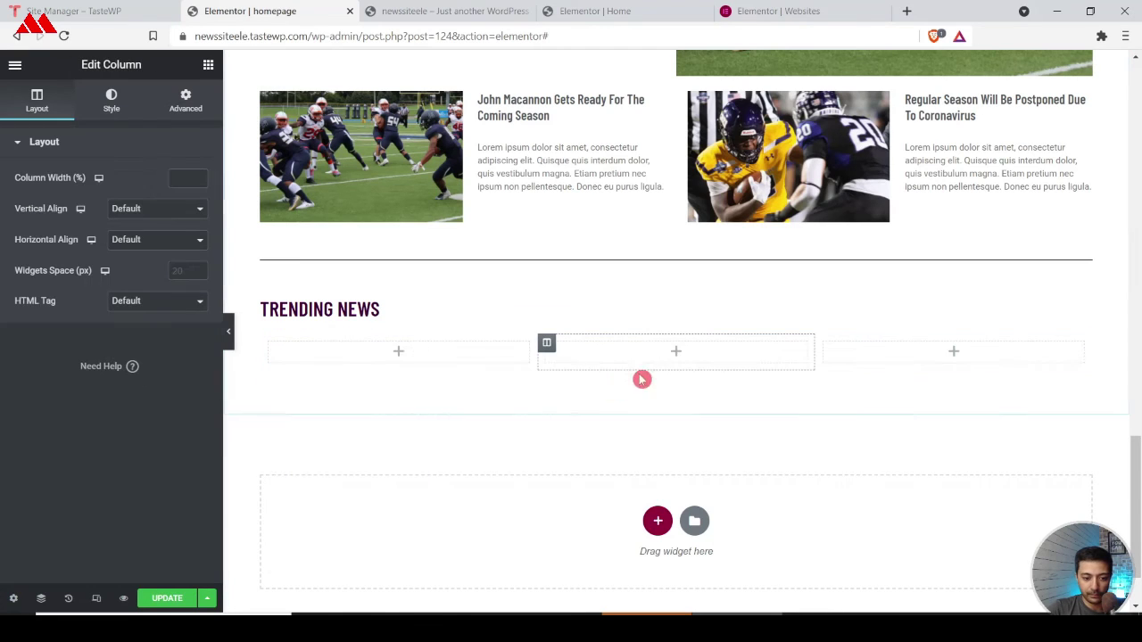
{"action": "right_click", "coordinate": [547, 345]}
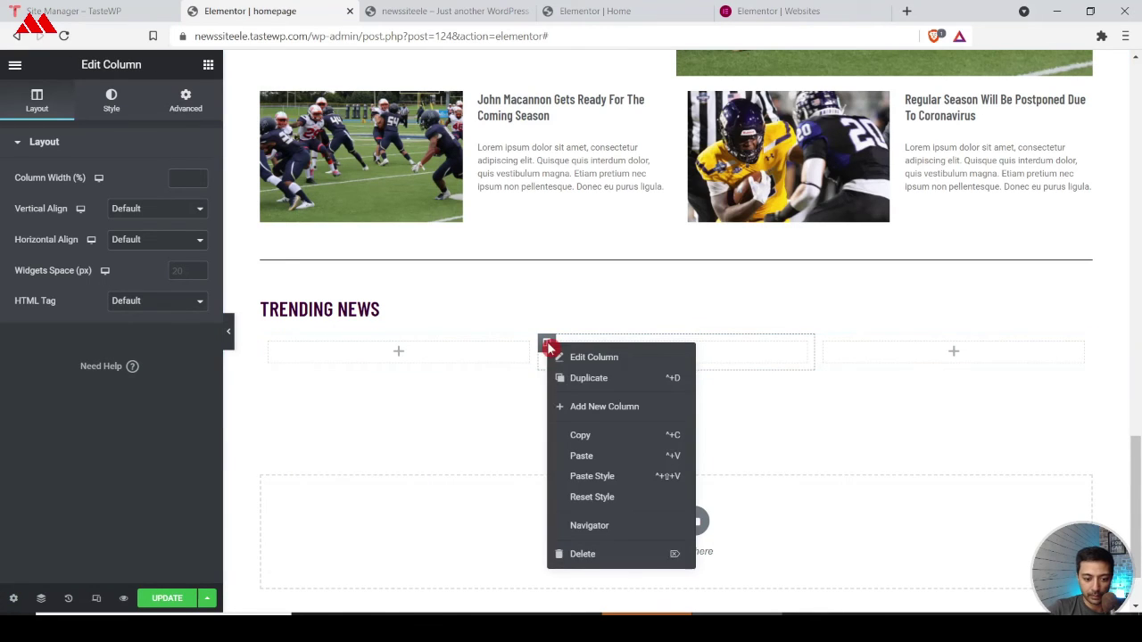
{"action": "left_click", "coordinate": [591, 406]}
Step: Copy the Football button from Top Stories and paste it into the first column under TRENDING NEWS
{"action": "scroll", "coordinate": [438, 357], "scroll_direction": "up", "scroll_amount": 10}
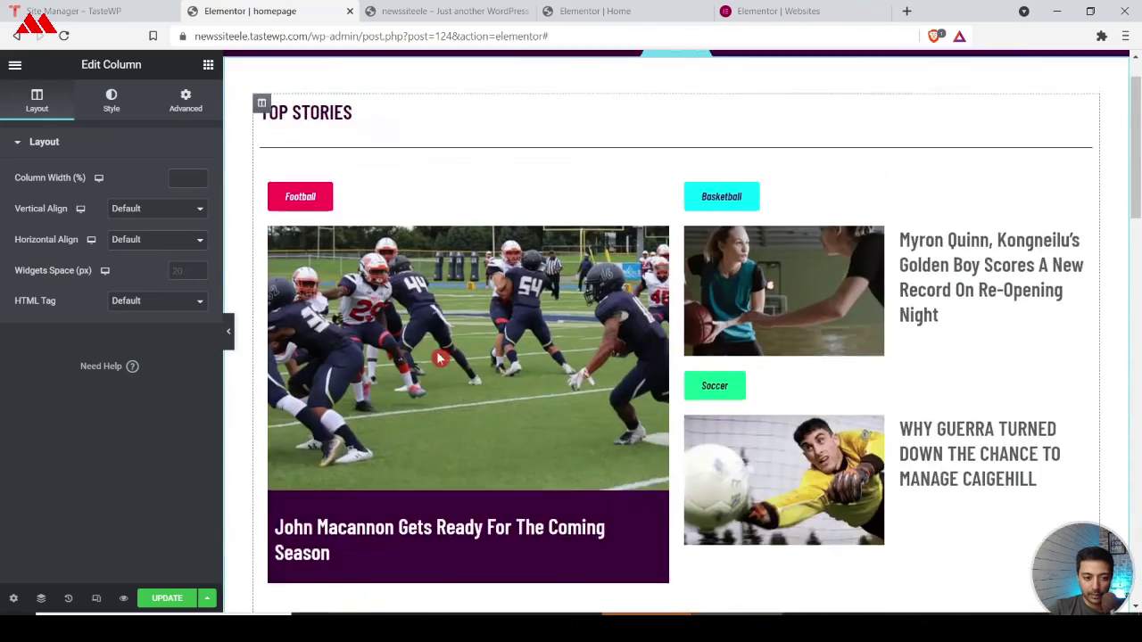
{"action": "right_click", "coordinate": [660, 253]}
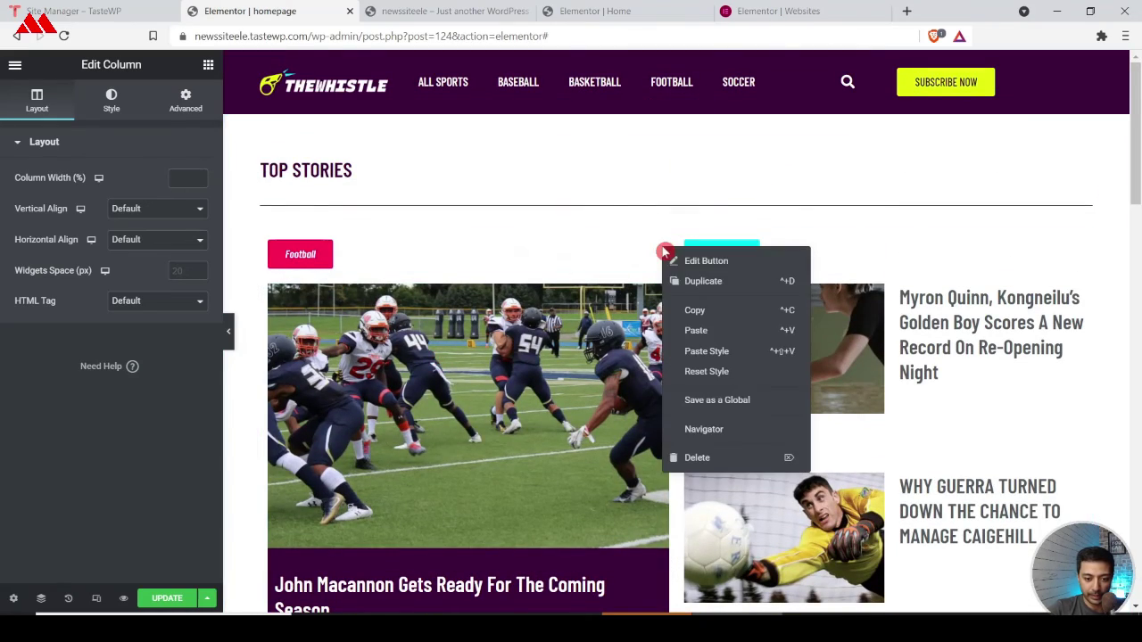
{"action": "left_click", "coordinate": [694, 310]}
{"action": "scroll", "coordinate": [456, 311], "scroll_direction": "down", "scroll_amount": 10}
{"action": "key", "text": "ctrl+v"}
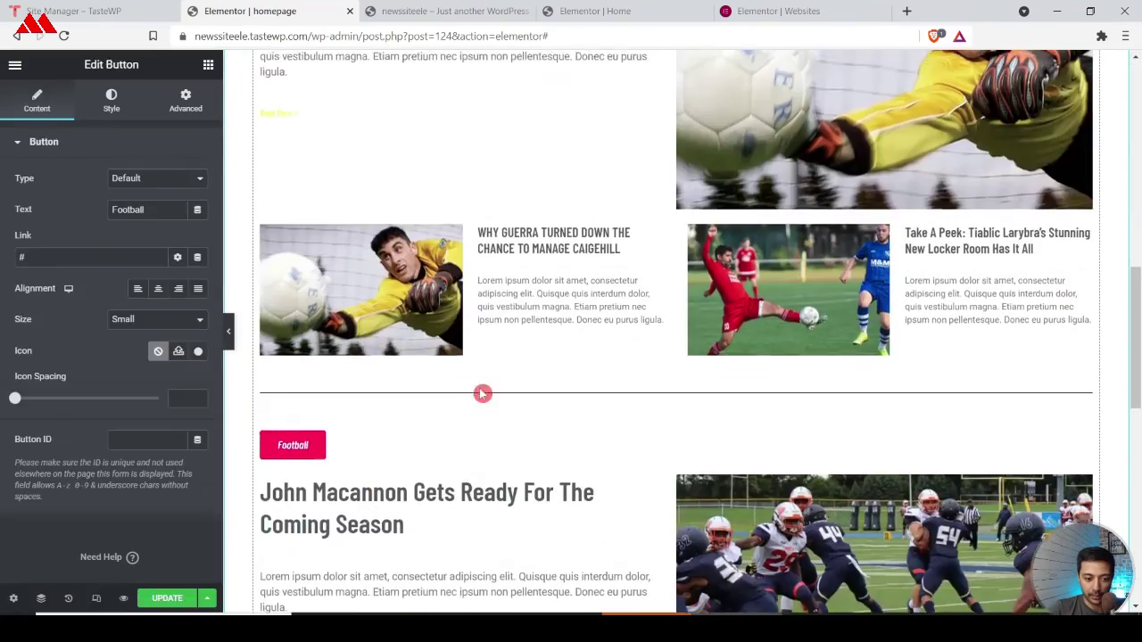
Step: Copy the Soccer button from the soccer section and paste it into the second column under TRENDING NEWS
{"action": "scroll", "coordinate": [481, 390], "scroll_direction": "down", "scroll_amount": 4}
{"action": "right_click", "coordinate": [359, 220]}
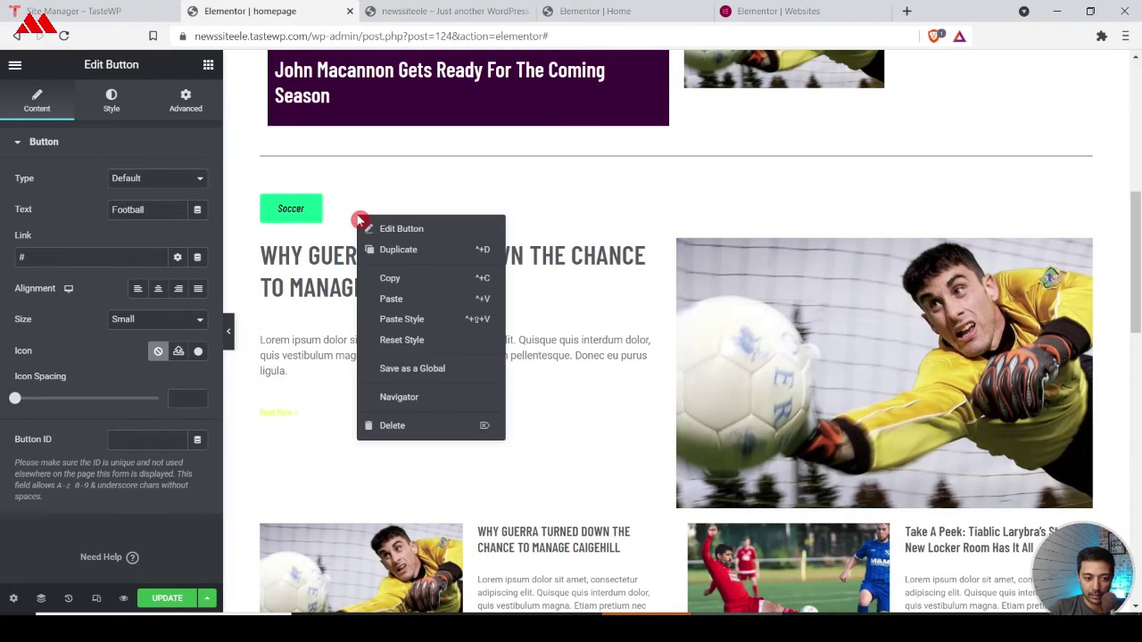
{"action": "left_click", "coordinate": [382, 279]}
{"action": "scroll", "coordinate": [377, 276], "scroll_direction": "down", "scroll_amount": 15}
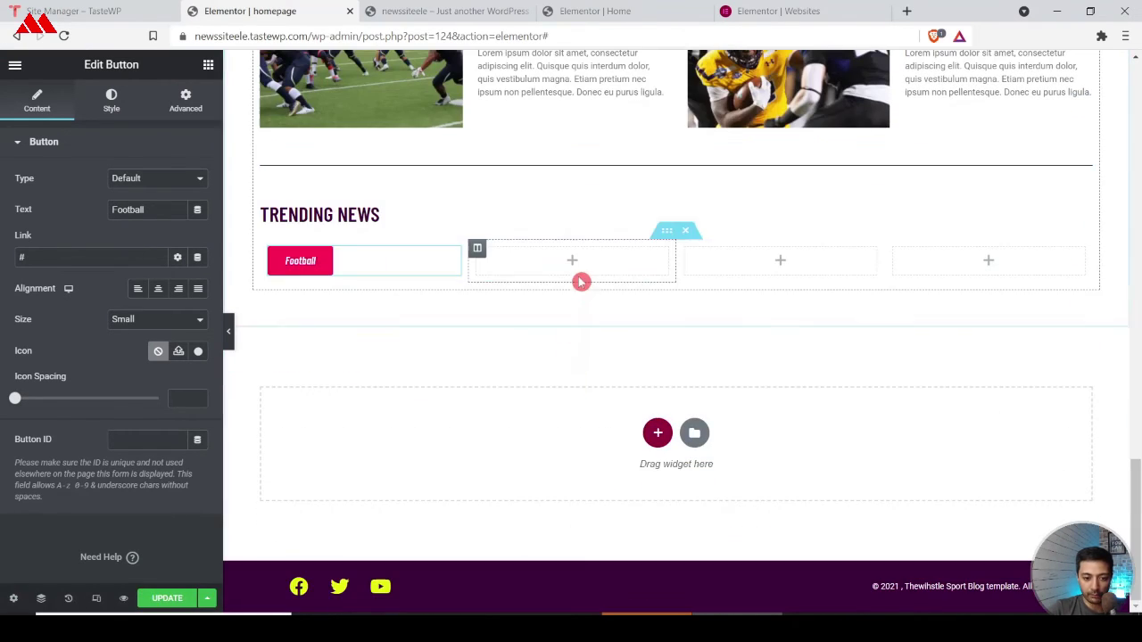
{"action": "right_click", "coordinate": [580, 259]}
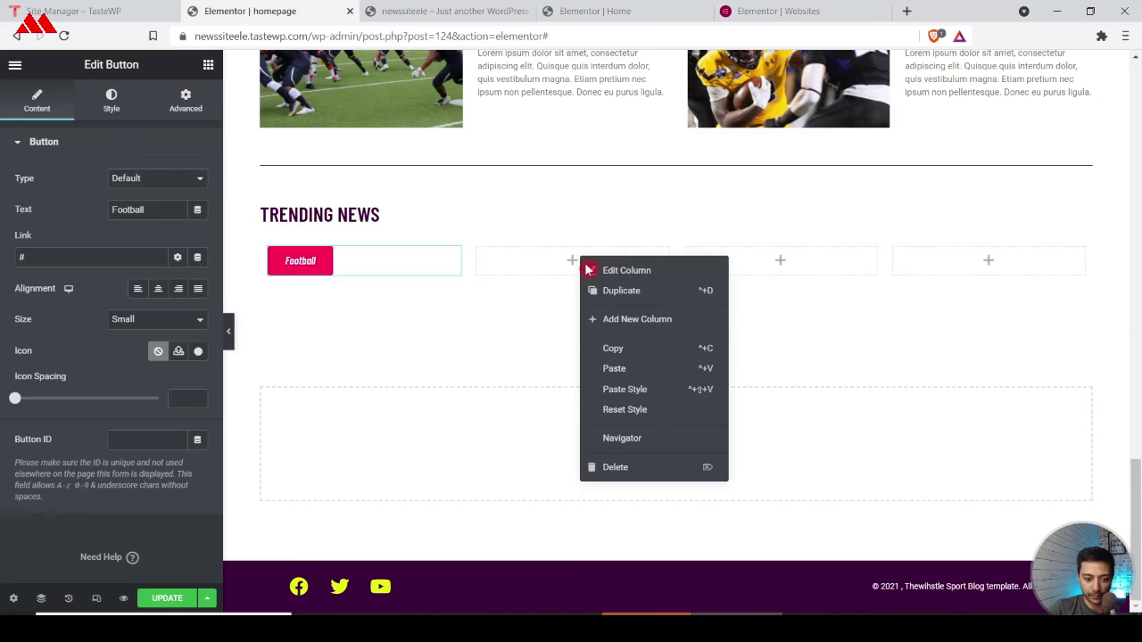
{"action": "left_click", "coordinate": [614, 369]}
Step: Copy the Basketball button from Top Stories and paste it into the third column under TRENDING NEWS
{"action": "scroll", "coordinate": [815, 273], "scroll_direction": "up", "scroll_amount": 15}
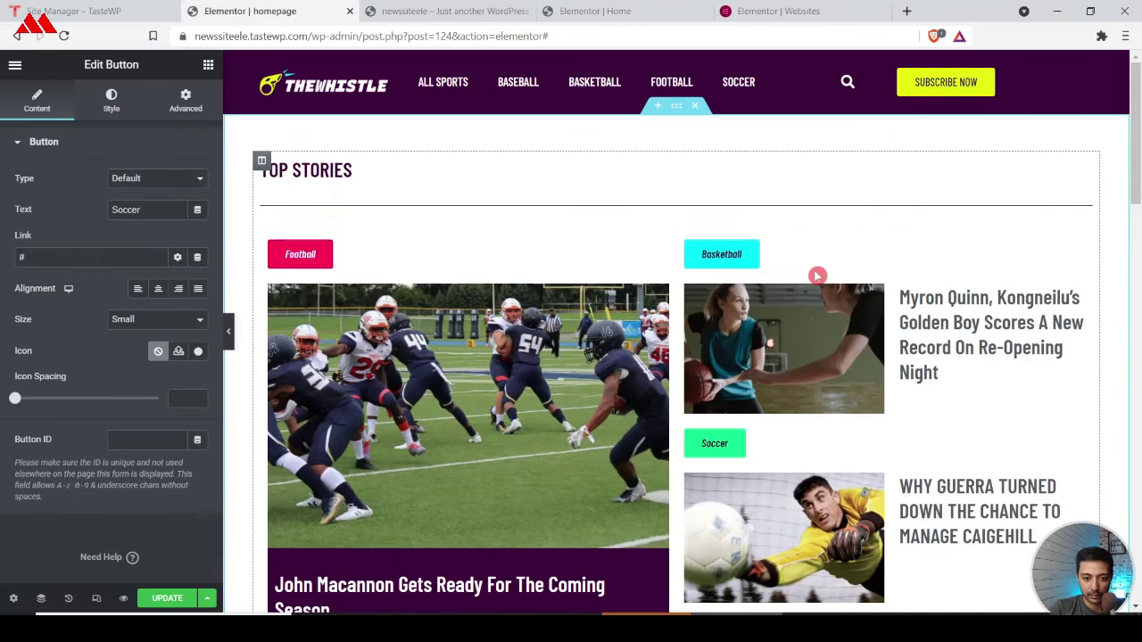
{"action": "right_click", "coordinate": [731, 258]}
{"action": "left_click", "coordinate": [758, 322]}
{"action": "scroll", "coordinate": [754, 321], "scroll_direction": "down", "scroll_amount": 10}
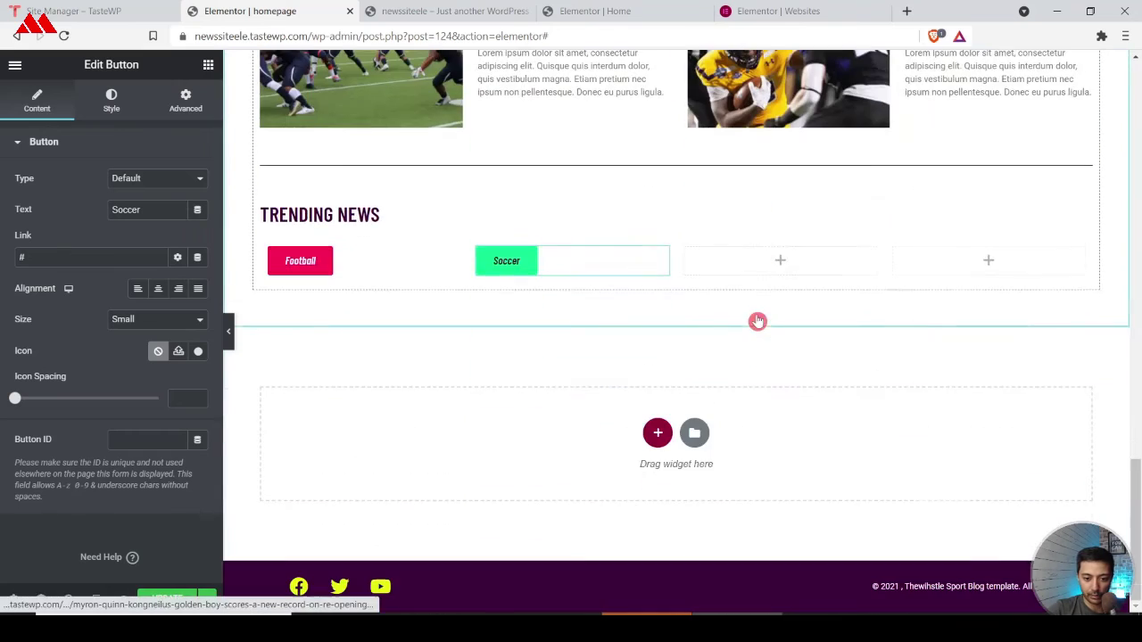
{"action": "right_click", "coordinate": [784, 256]}
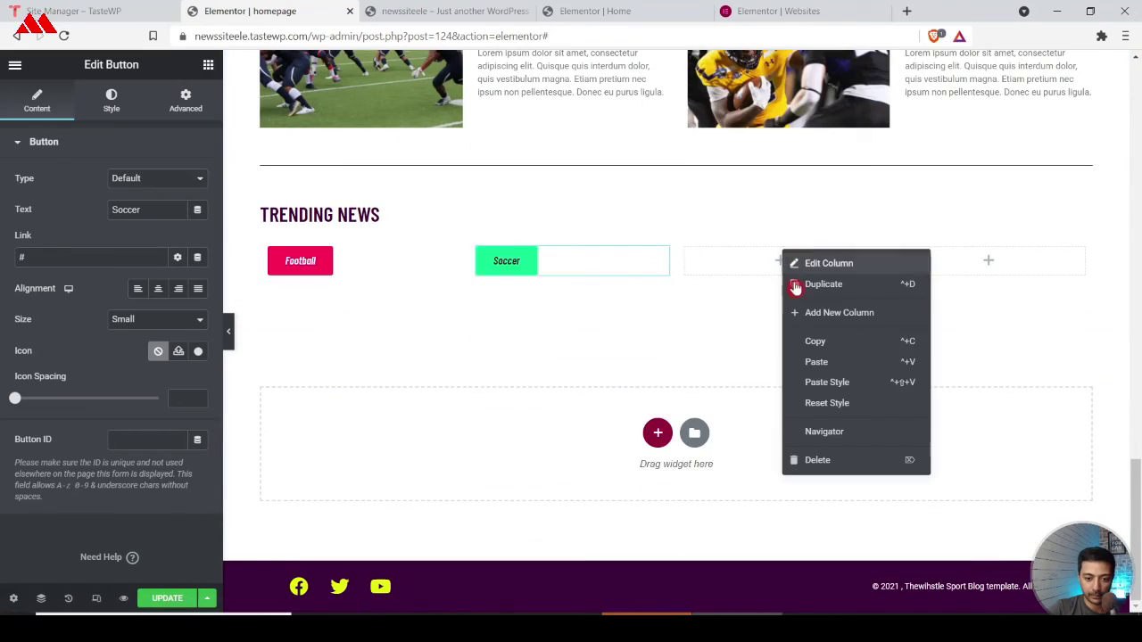
{"action": "left_click", "coordinate": [816, 363]}
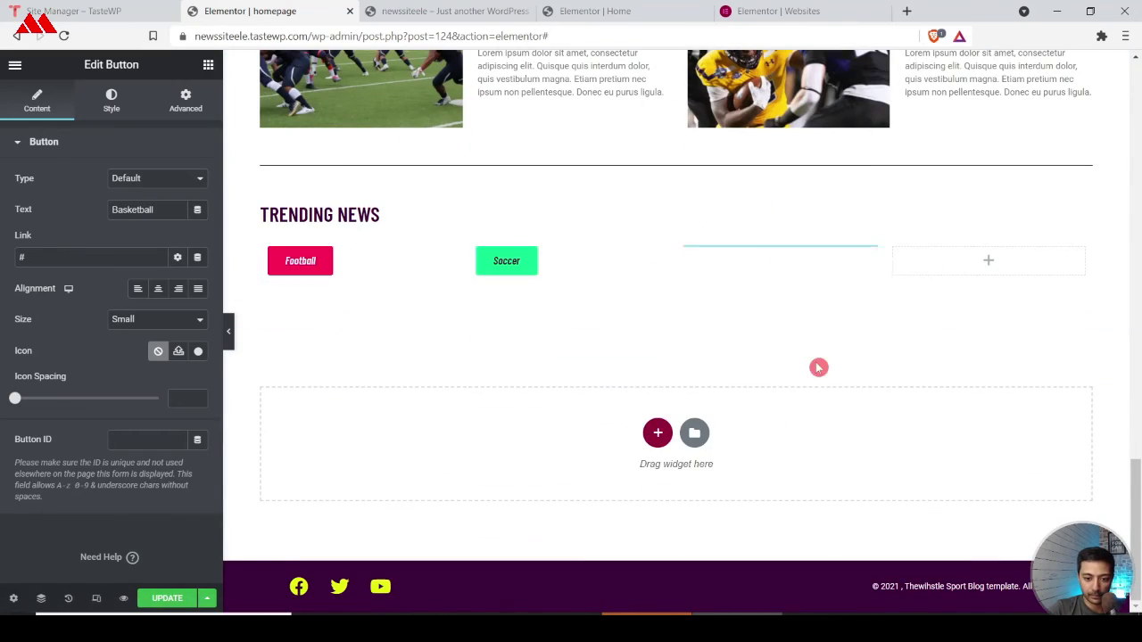
Step: Paste the copied button into the fourth TRENDING NEWS column, change its text to Baseball and set its background to the global Accent color
{"action": "right_click", "coordinate": [986, 265]}
{"action": "left_click", "coordinate": [1015, 378]}
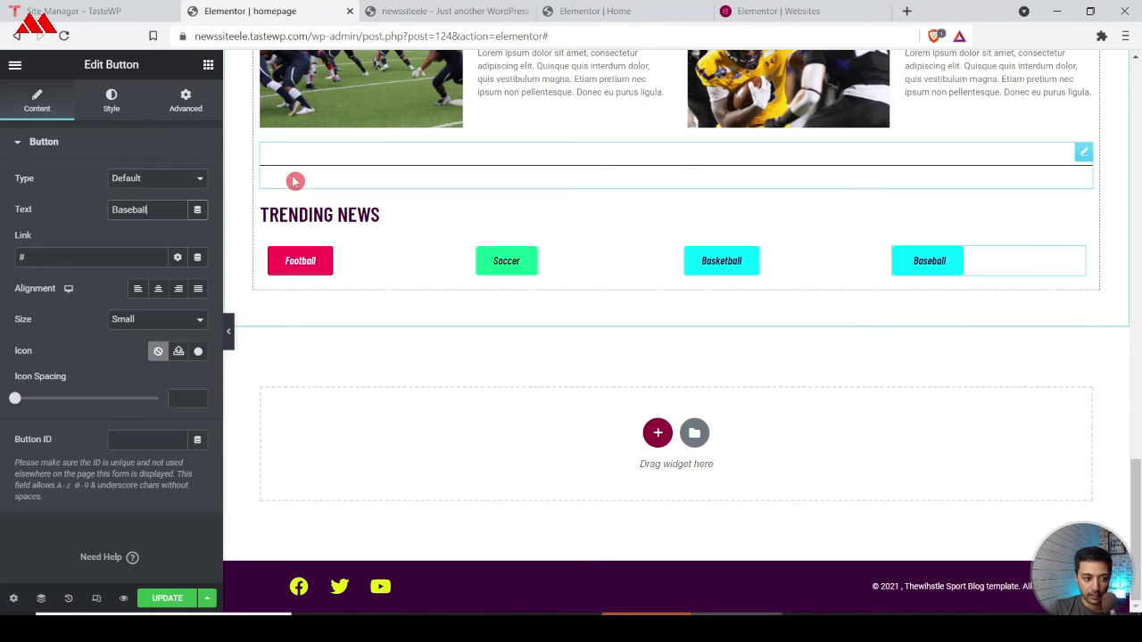
{"action": "left_click", "coordinate": [111, 104]}
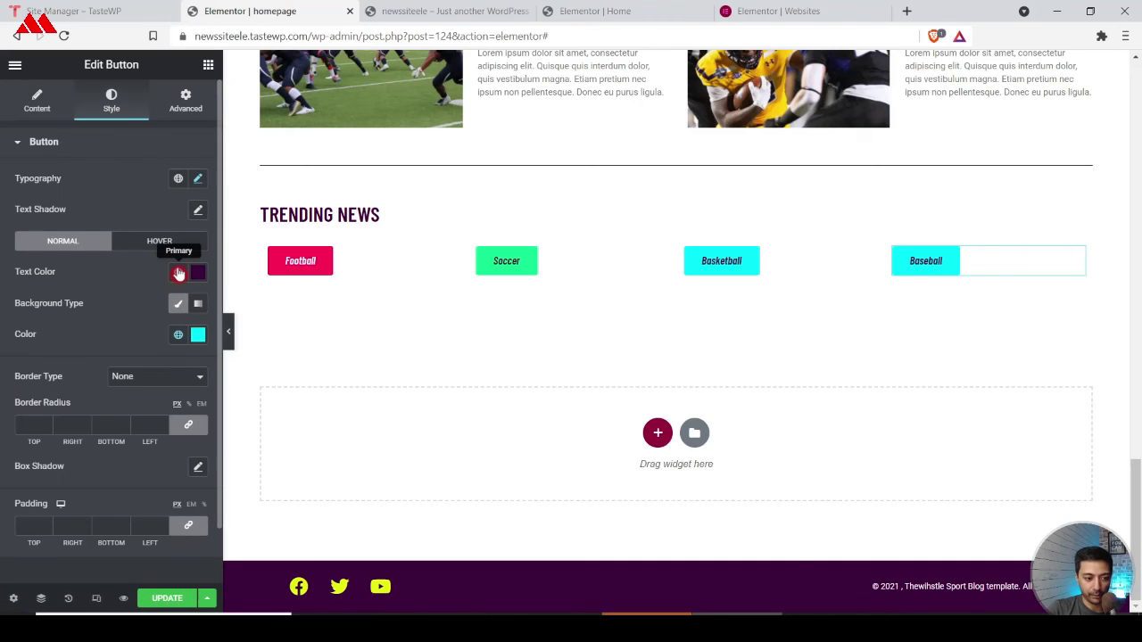
{"action": "left_click", "coordinate": [177, 336]}
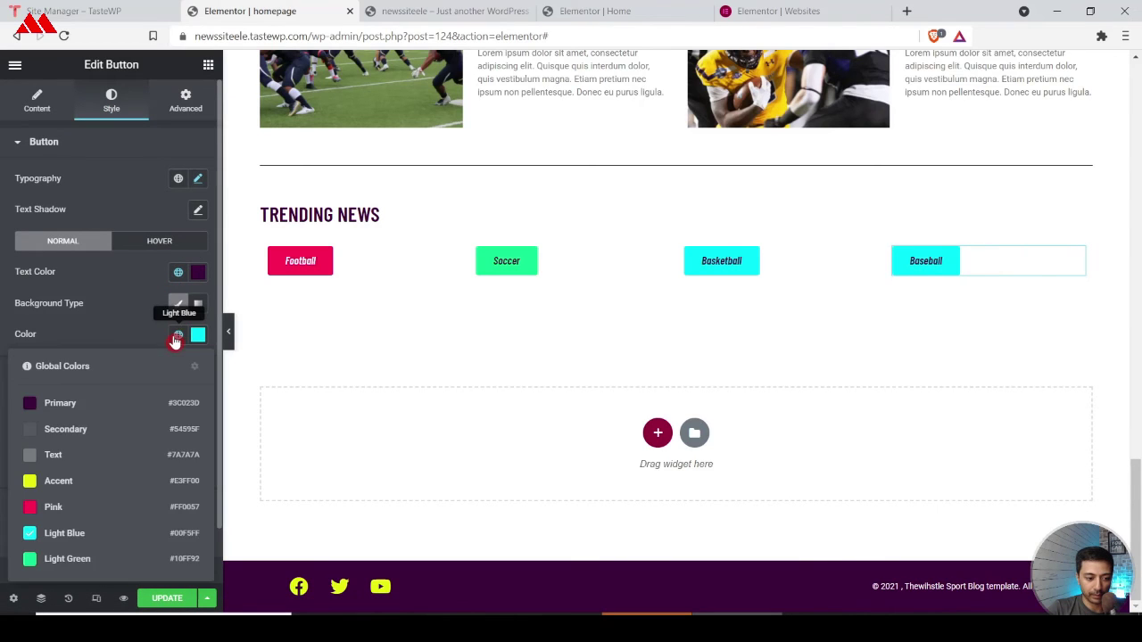
{"action": "left_click", "coordinate": [58, 486]}
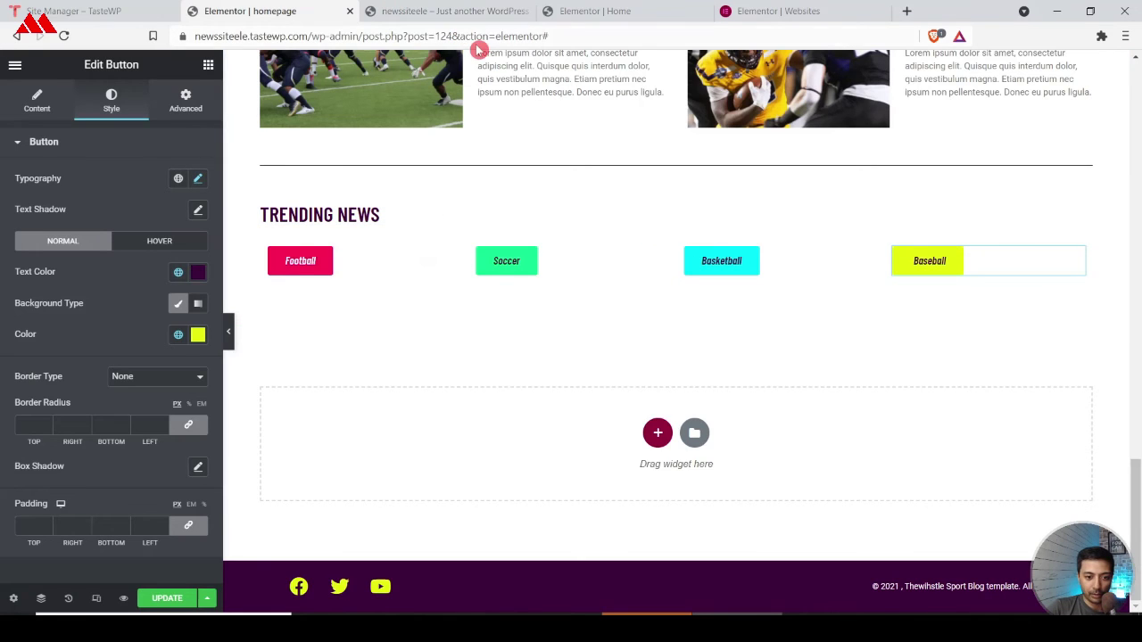
Step: Copy the two-post Posts widget above the divider and paste it below the Football button under TRENDING NEWS
{"action": "right_click", "coordinate": [501, 73]}
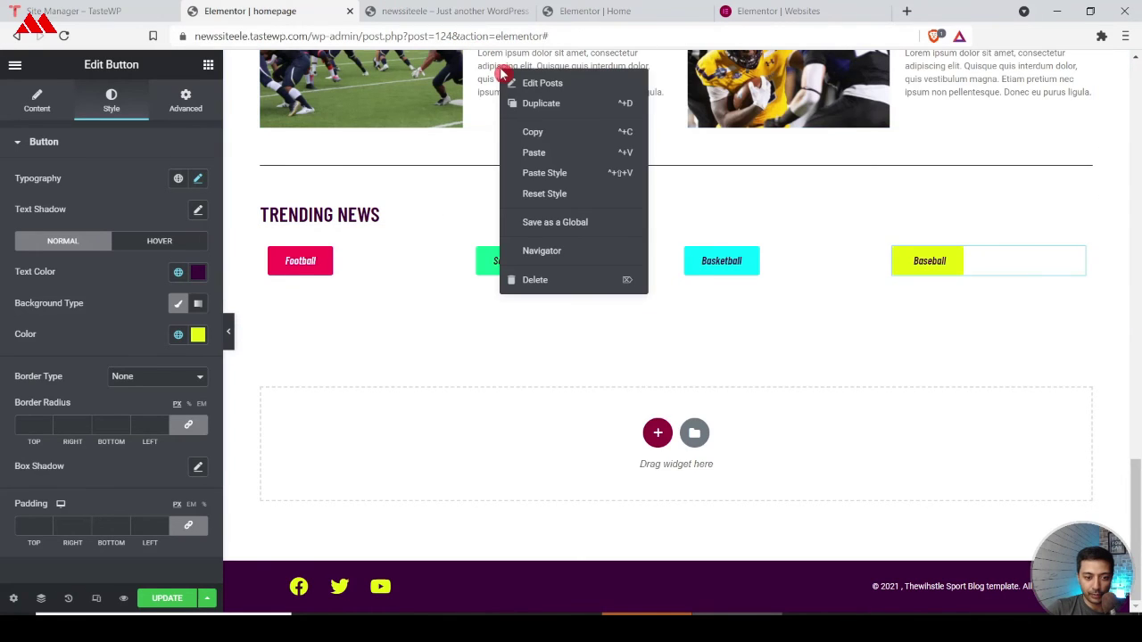
{"action": "left_click", "coordinate": [528, 131]}
{"action": "right_click", "coordinate": [357, 269]}
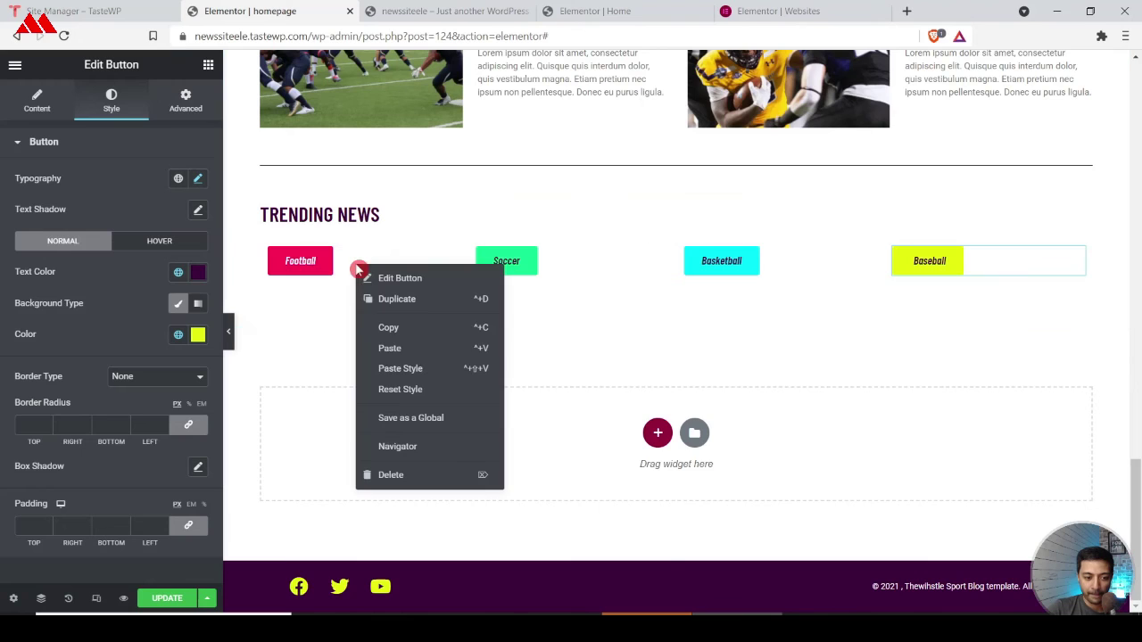
{"action": "left_click", "coordinate": [384, 348]}
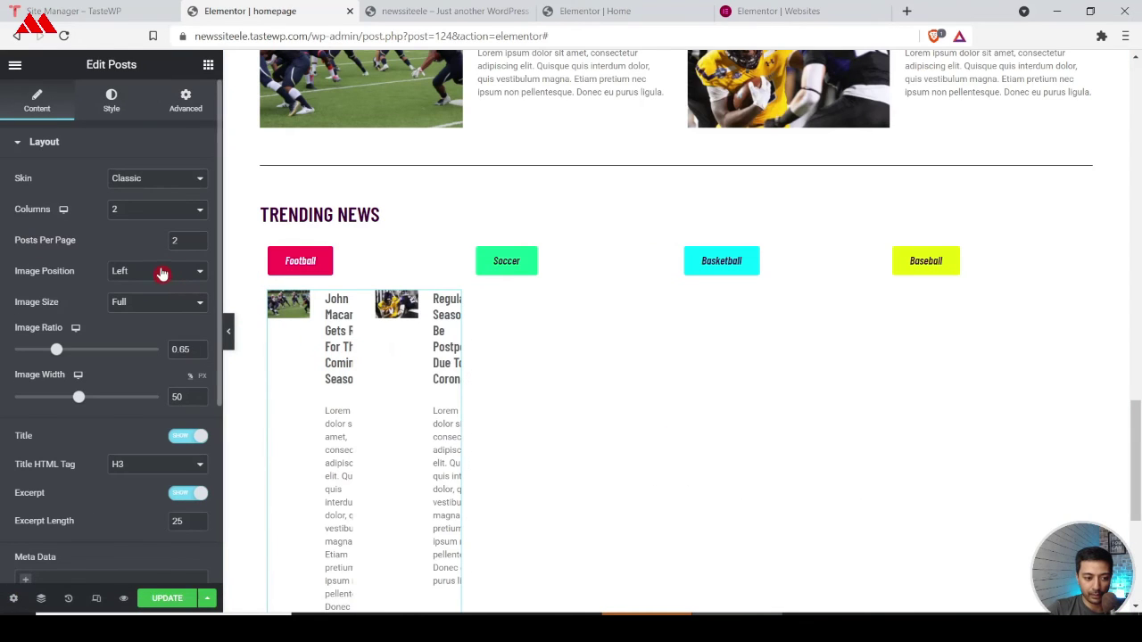
Step: Set the pasted Posts widget to 1 column with image position None and hide its excerpt
{"action": "left_click", "coordinate": [143, 218]}
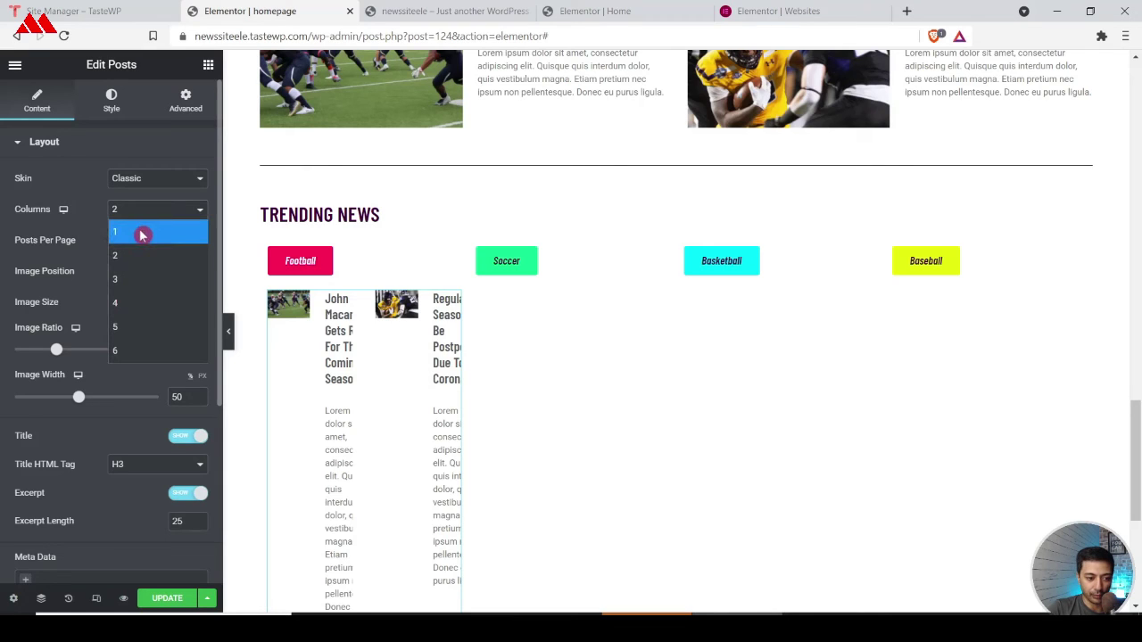
{"action": "left_click", "coordinate": [143, 232]}
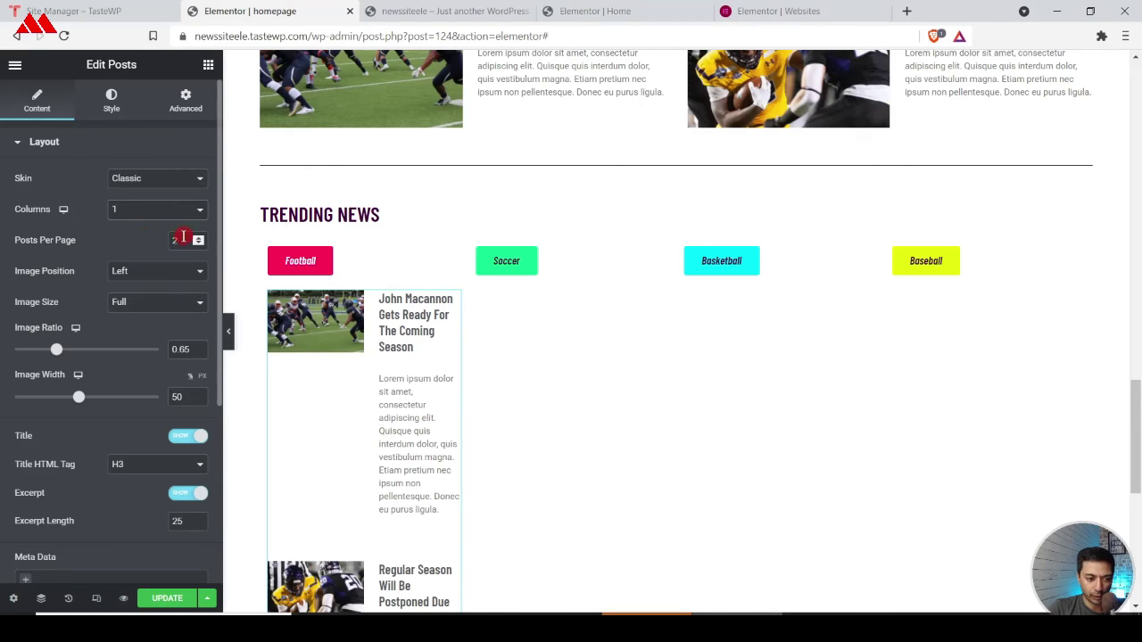
{"action": "left_click", "coordinate": [151, 278]}
{"action": "left_click", "coordinate": [129, 366]}
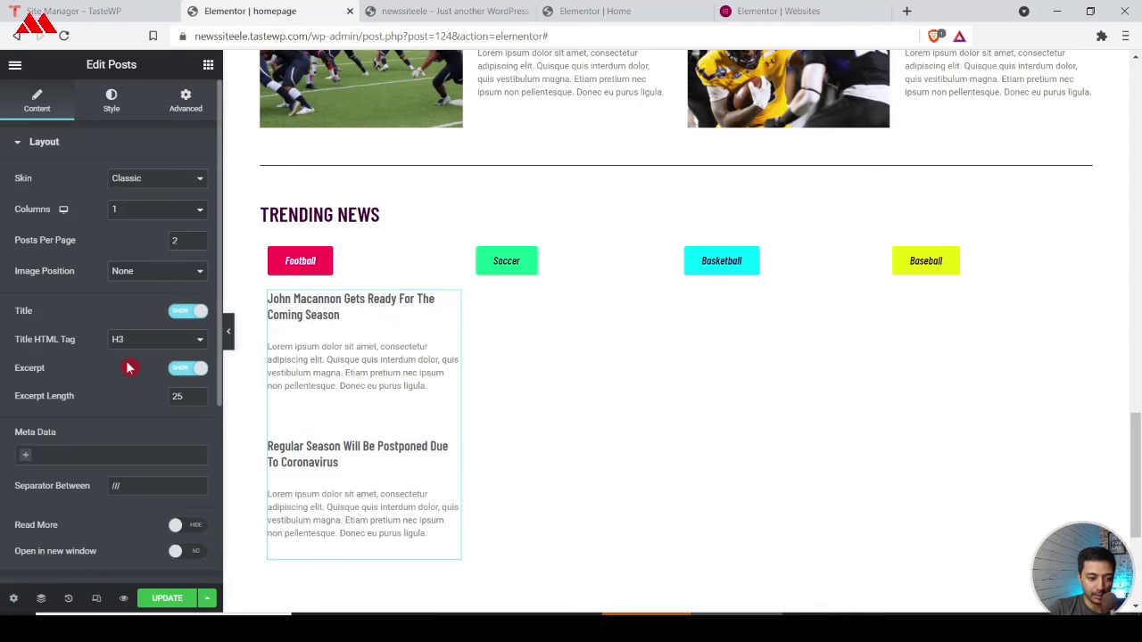
{"action": "left_click", "coordinate": [182, 369]}
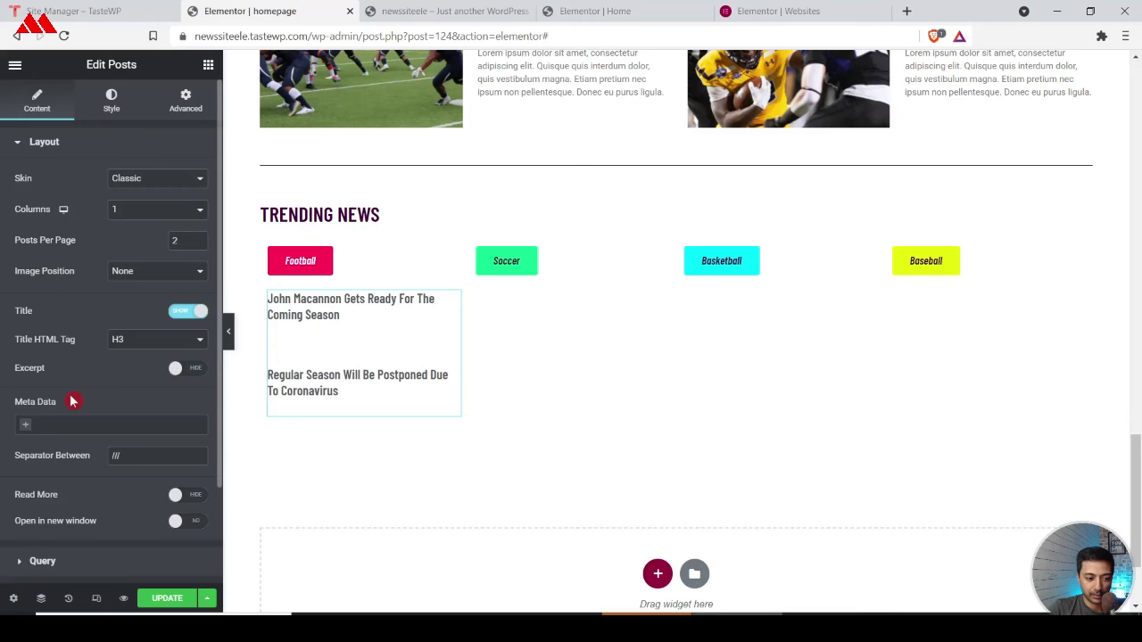
Step: Add Date and Author to the meta data of the Football column's Posts widget
{"action": "scroll", "coordinate": [73, 401], "scroll_direction": "down", "scroll_amount": 2}
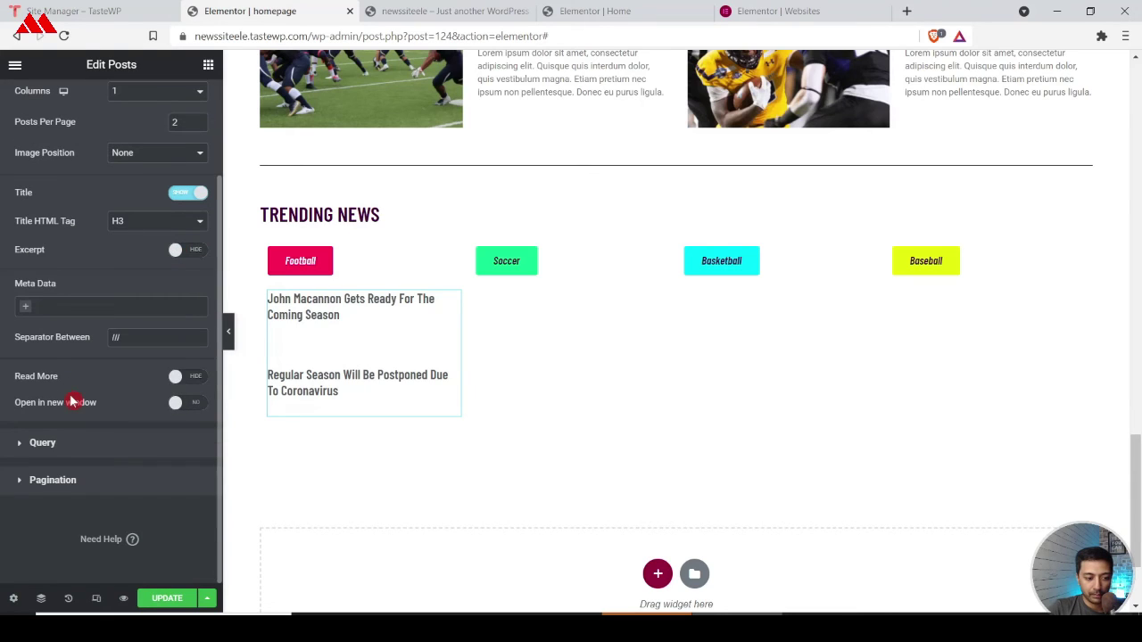
{"action": "left_click", "coordinate": [77, 305]}
{"action": "left_click", "coordinate": [56, 345]}
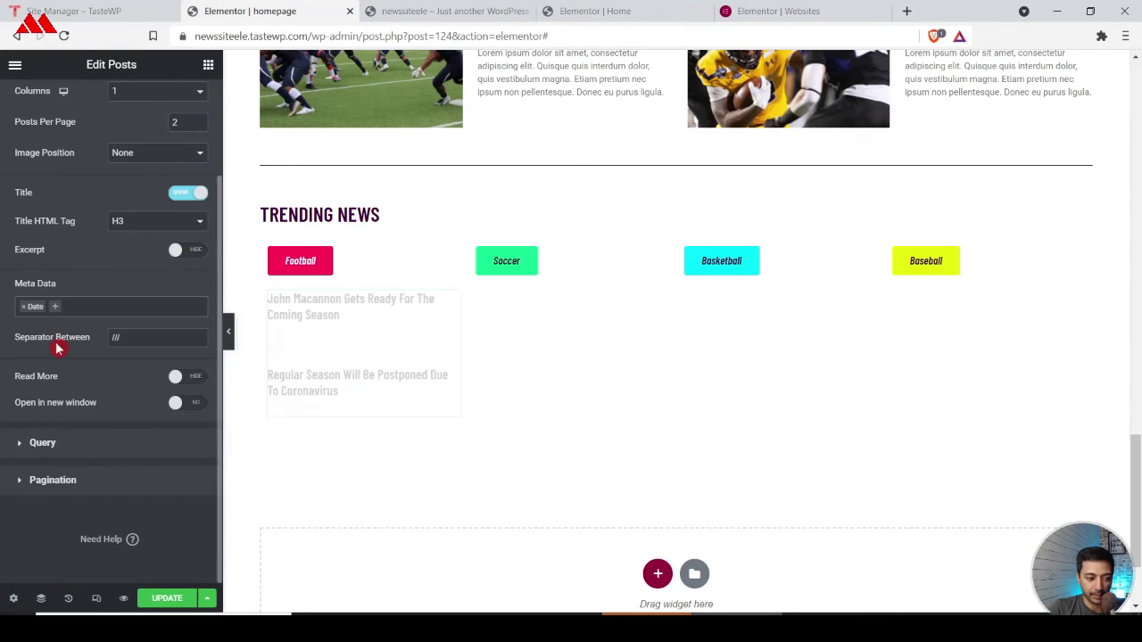
{"action": "left_click", "coordinate": [113, 305]}
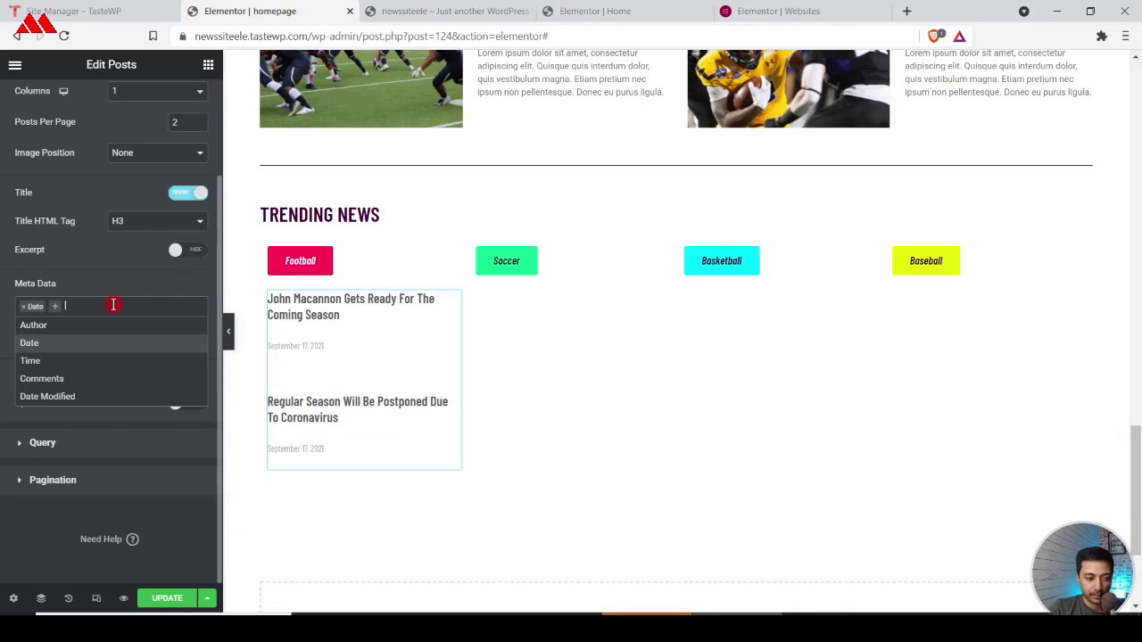
{"action": "left_click", "coordinate": [68, 326]}
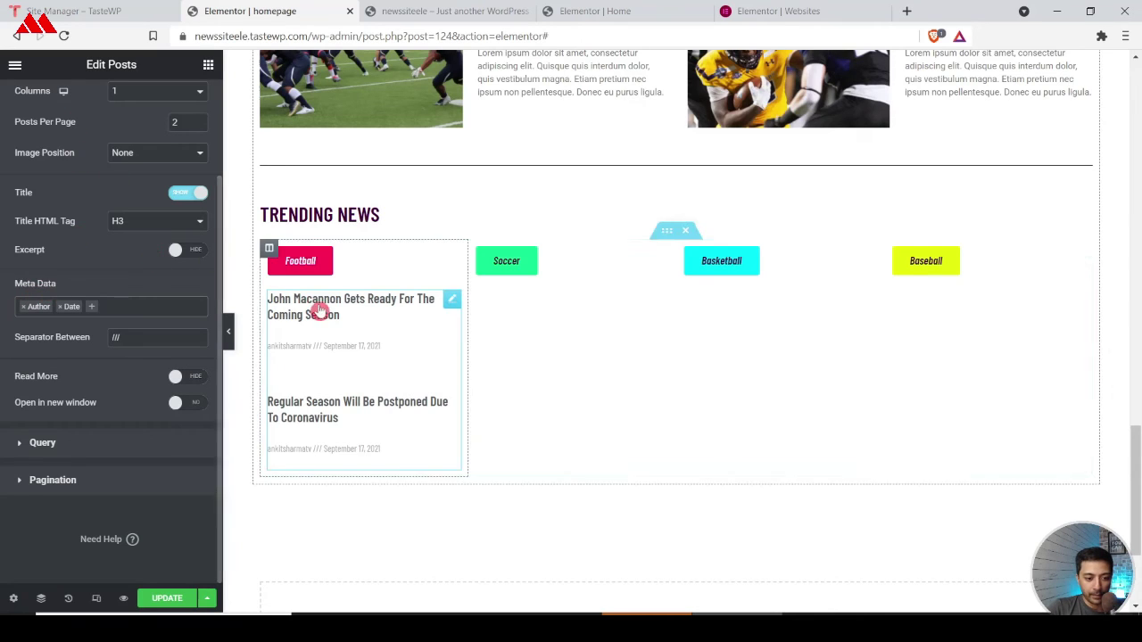
Step: Reduce the Football Posts widget's title spacing to 10 and its meta spacing to 0
{"action": "scroll", "coordinate": [103, 158], "scroll_direction": "up", "scroll_amount": 2}
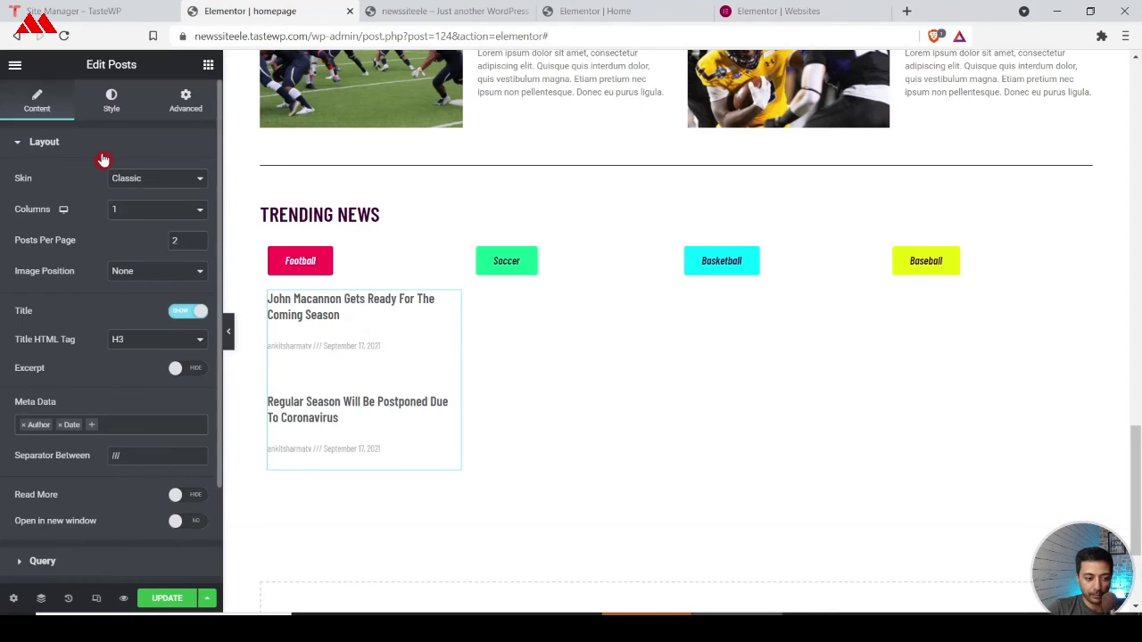
{"action": "left_click", "coordinate": [107, 99]}
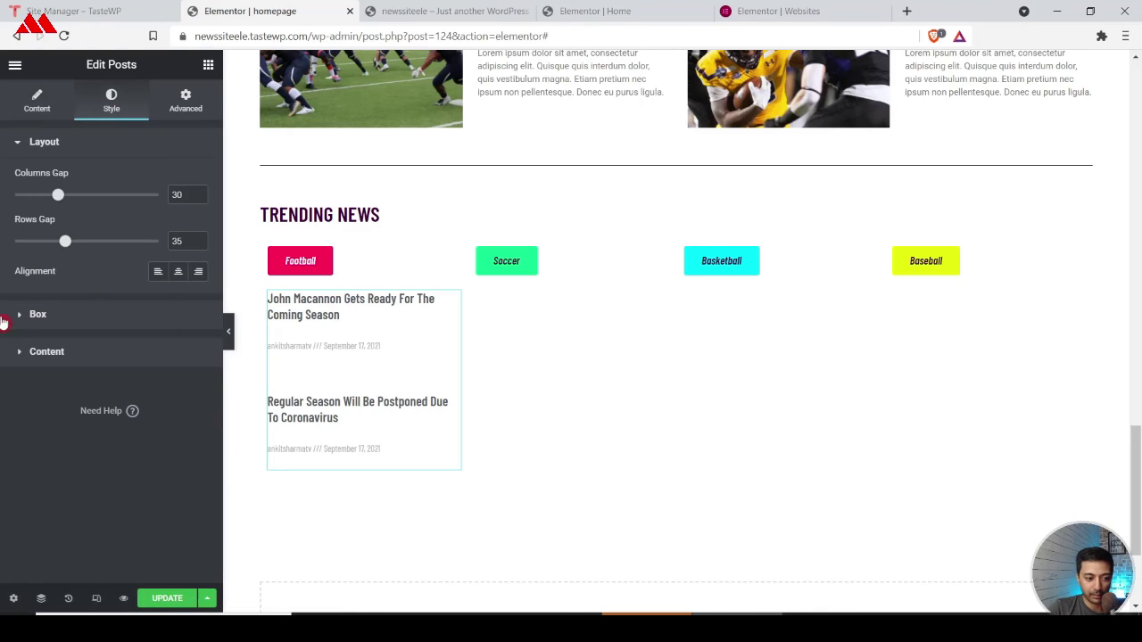
{"action": "left_click", "coordinate": [3, 352]}
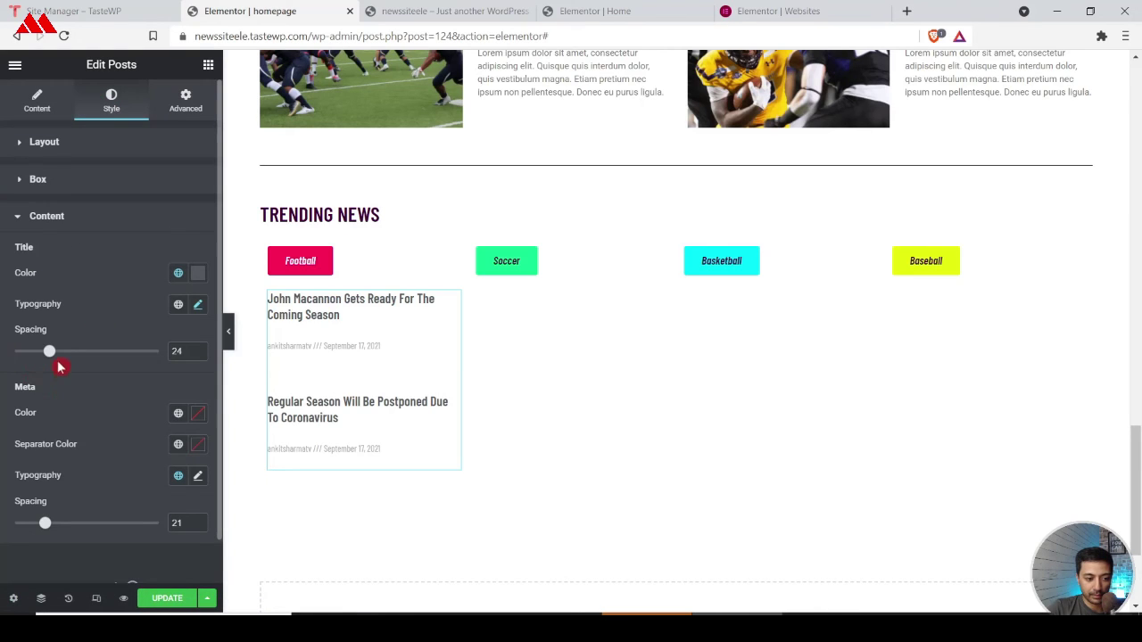
{"action": "left_click_drag", "start_coordinate": [49, 354], "coordinate": [29, 354]}
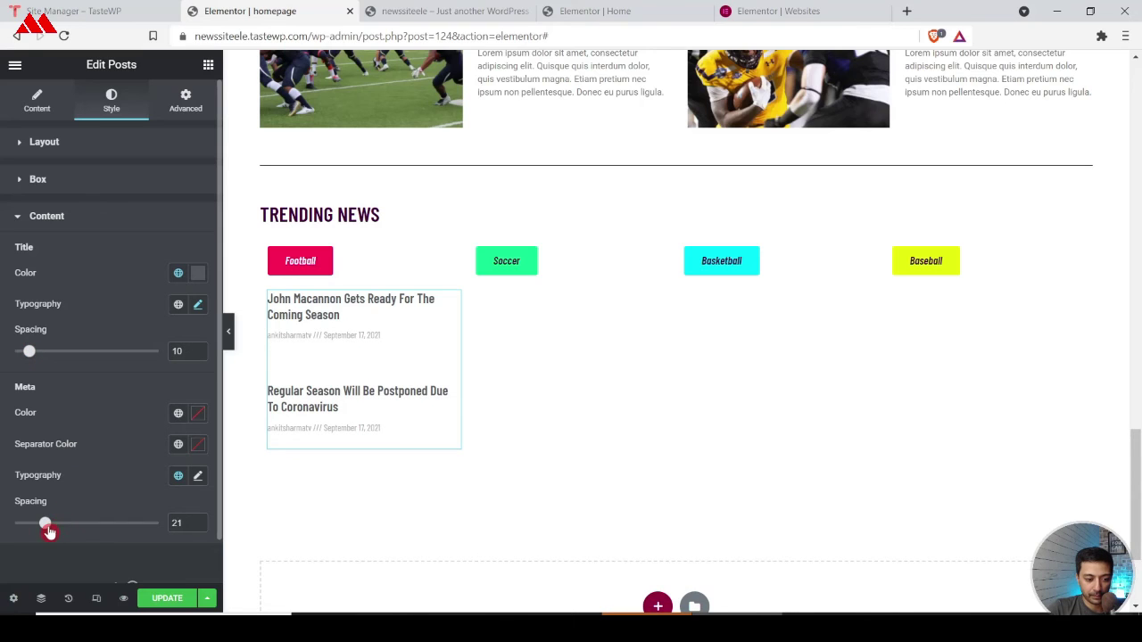
{"action": "left_click_drag", "start_coordinate": [49, 531], "coordinate": [14, 528]}
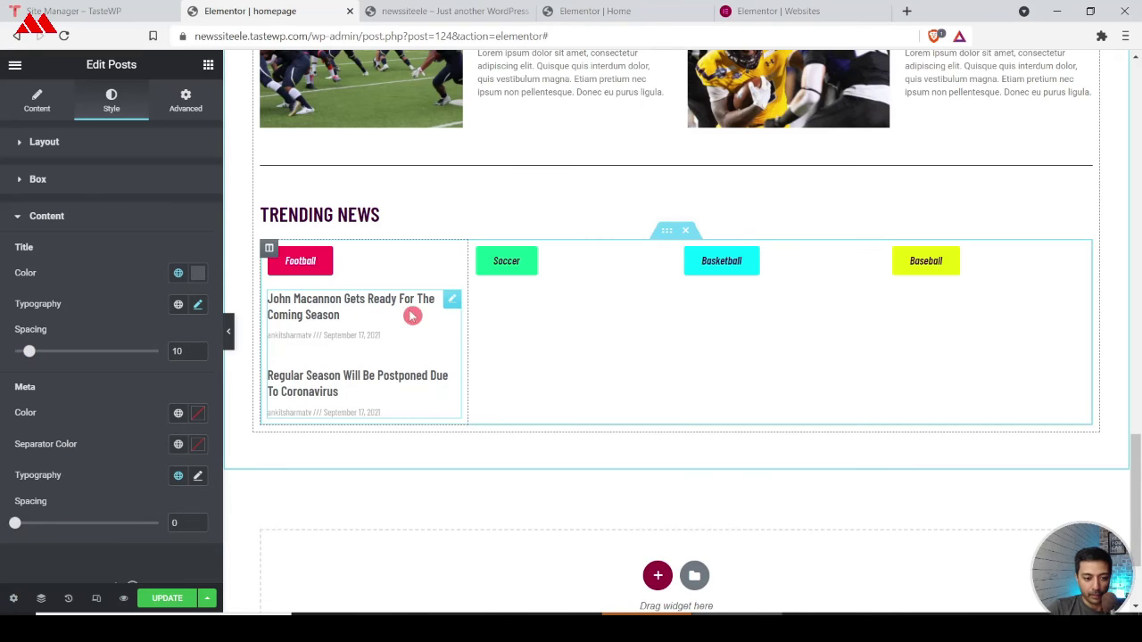
Step: Copy the Football column's Posts widget and paste it below the Soccer, Basketball and Baseball buttons
{"action": "right_click", "coordinate": [453, 303]}
{"action": "left_click", "coordinate": [476, 363]}
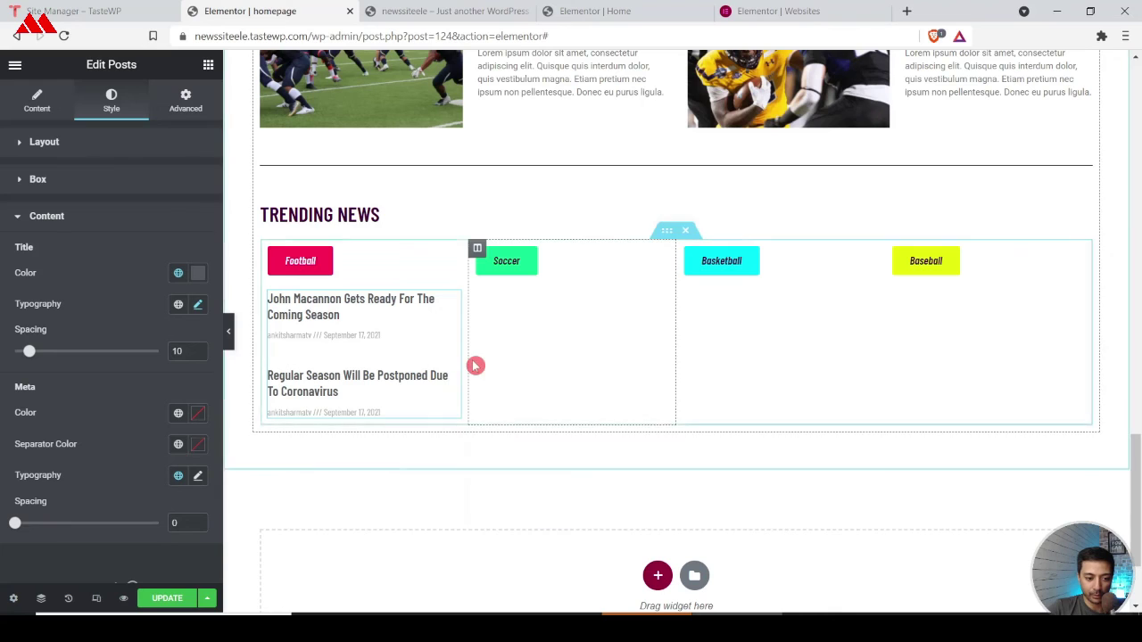
{"action": "left_click", "coordinate": [40, 114]}
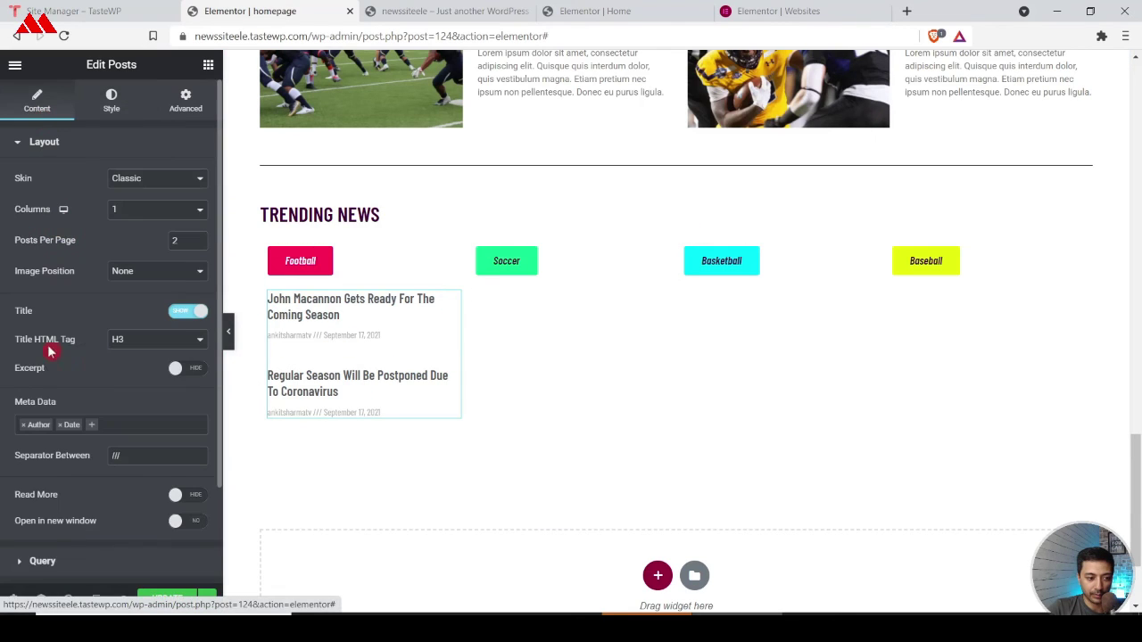
{"action": "right_click", "coordinate": [571, 321]}
{"action": "right_click", "coordinate": [535, 270]}
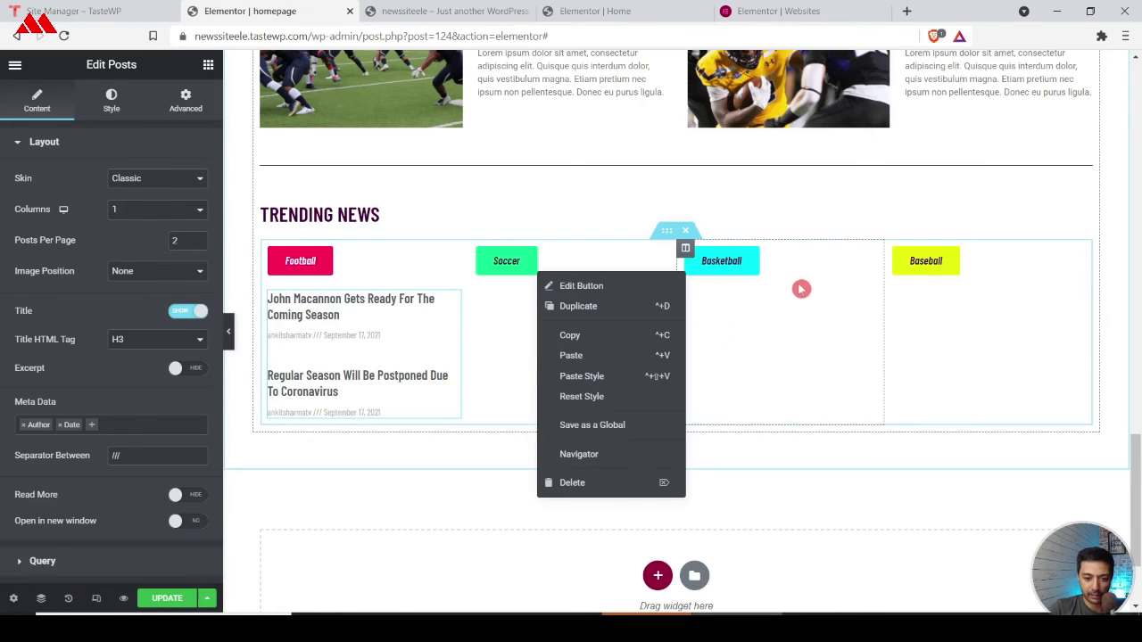
{"action": "left_click", "coordinate": [574, 357]}
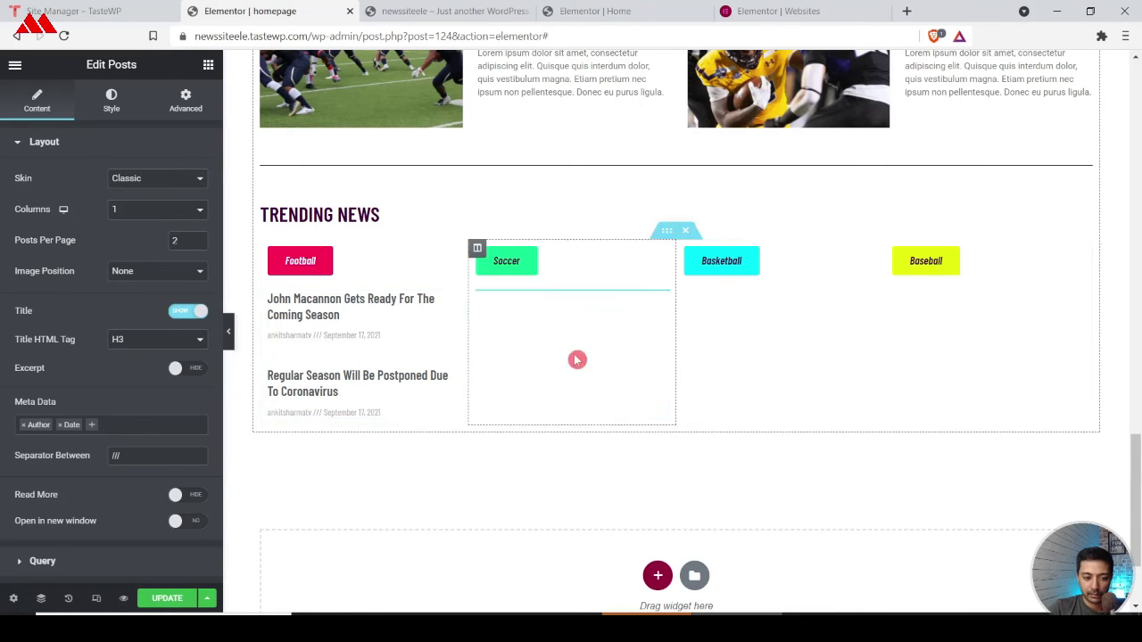
{"action": "right_click", "coordinate": [797, 274]}
{"action": "left_click", "coordinate": [821, 357]}
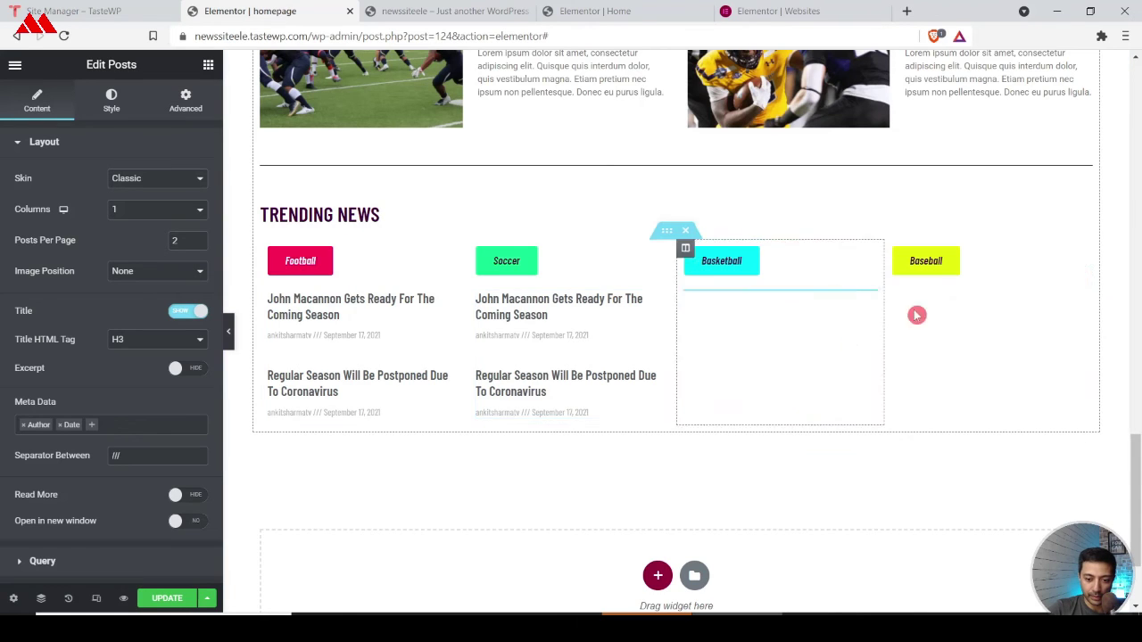
{"action": "right_click", "coordinate": [983, 267]}
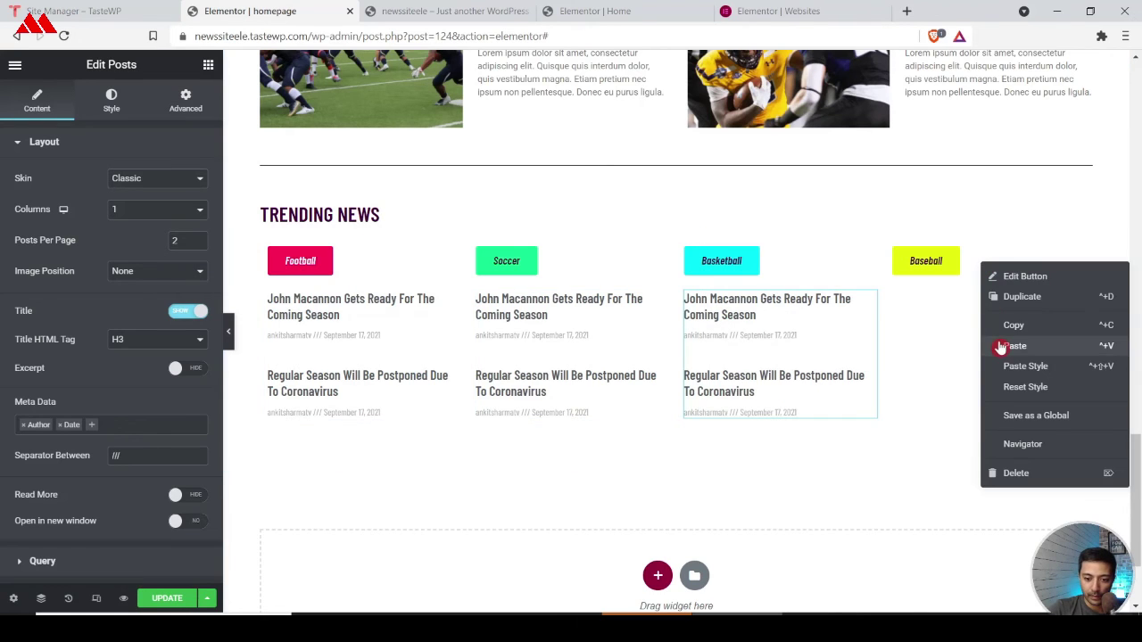
{"action": "left_click", "coordinate": [1001, 346]}
Step: Review the homepage preview down to TRENDING NEWS, view the BASEBALL category page, and return to the homepage editor
{"action": "left_click", "coordinate": [406, 9]}
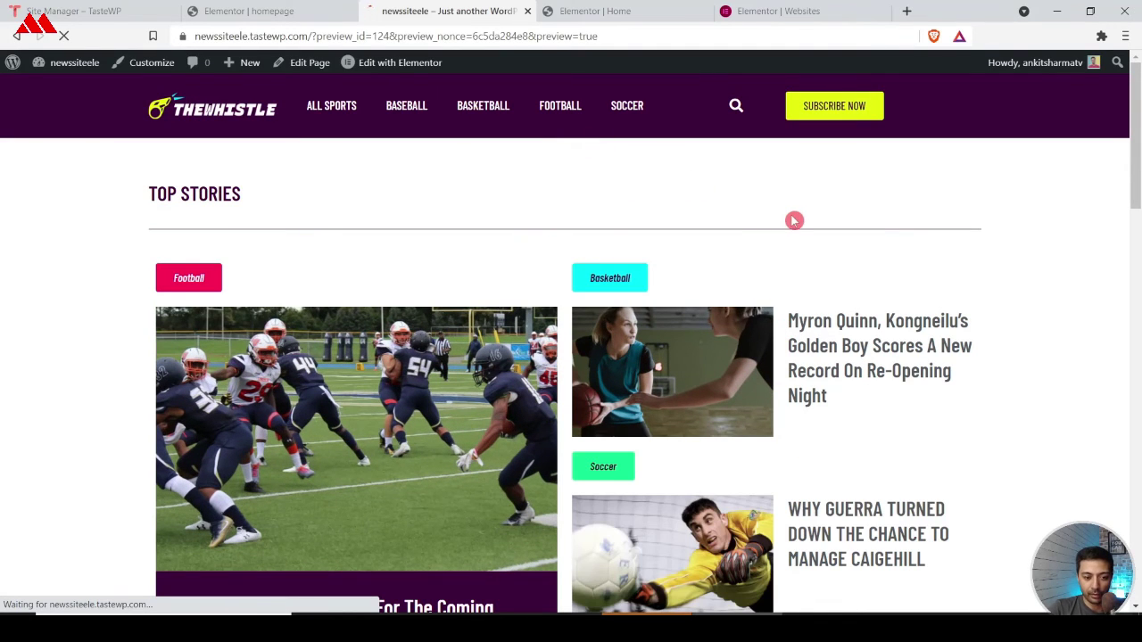
{"action": "scroll", "coordinate": [741, 204], "scroll_direction": "down", "scroll_amount": 8}
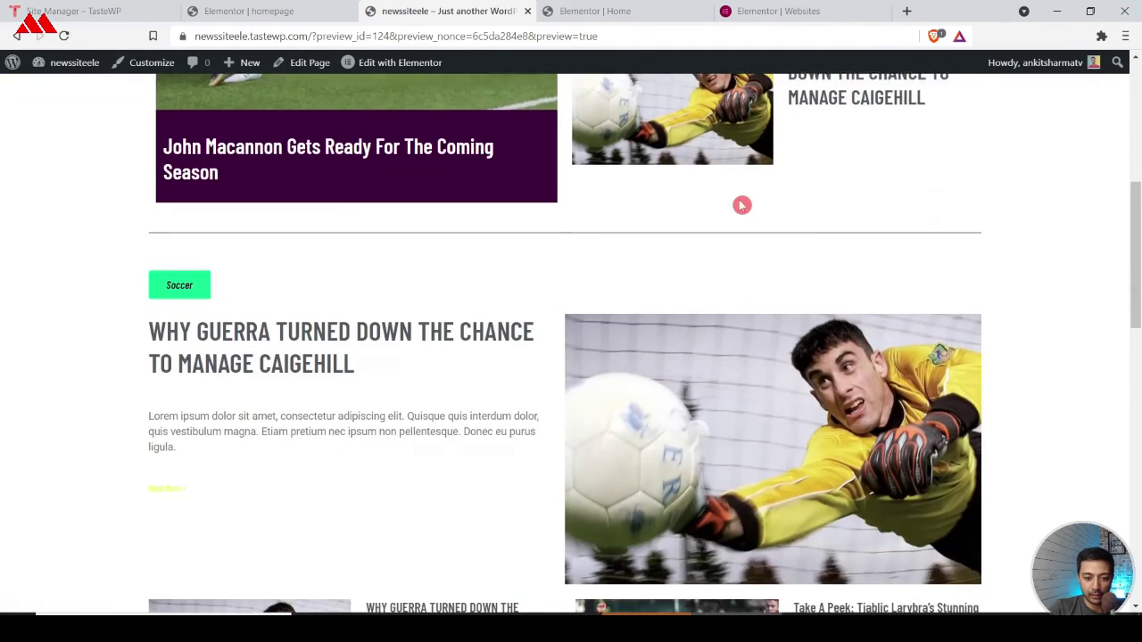
{"action": "scroll", "coordinate": [741, 204], "scroll_direction": "down", "scroll_amount": 9}
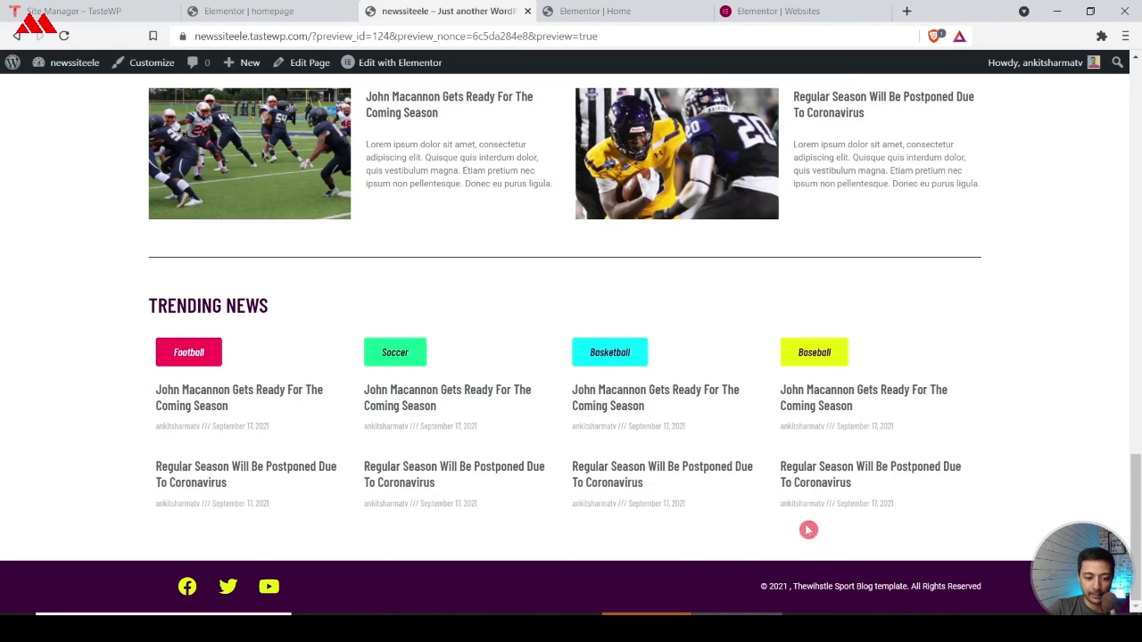
{"action": "scroll", "coordinate": [836, 540], "scroll_direction": "up", "scroll_amount": 20}
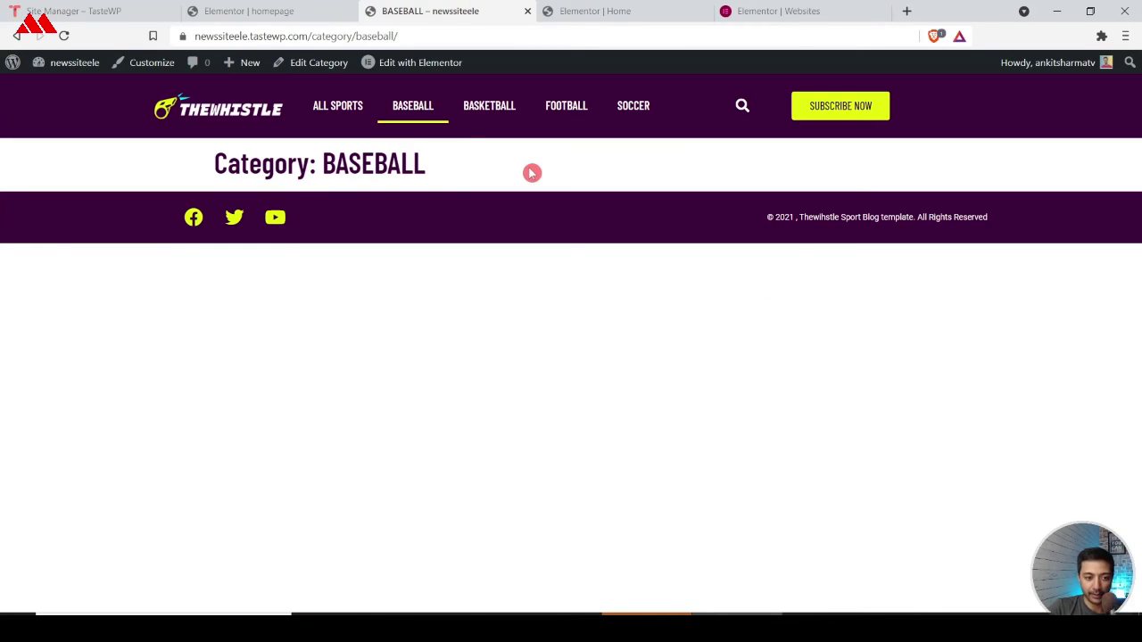
{"action": "left_click", "coordinate": [268, 10]}
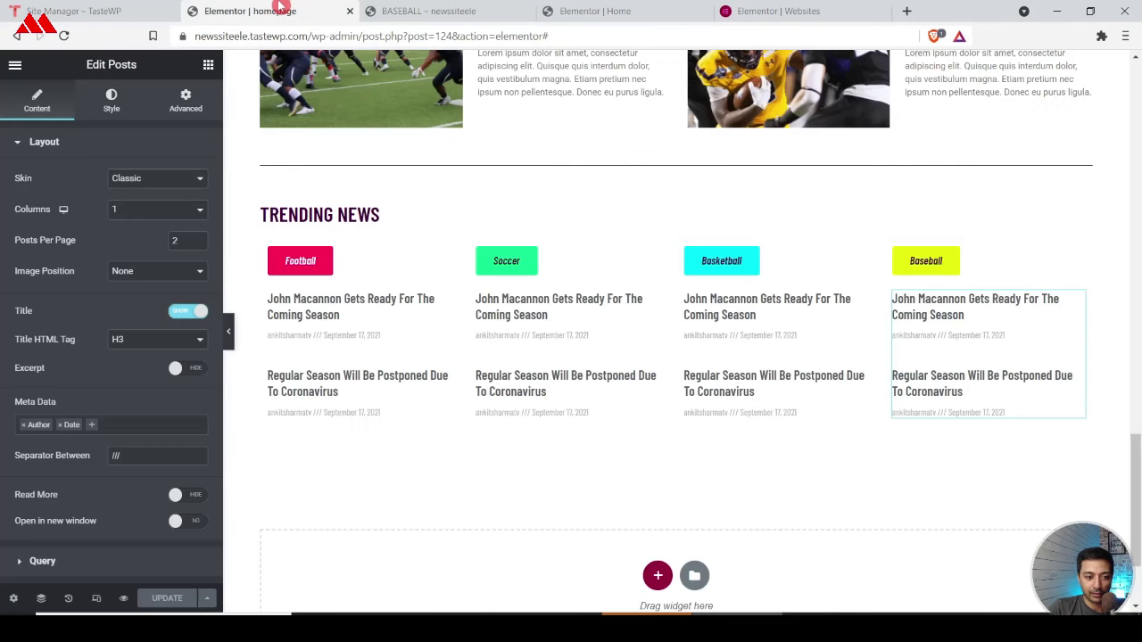
Step: Exit the homepage editor to the WordPress dashboard and open the new visual Theme Builder
{"action": "left_click", "coordinate": [16, 68]}
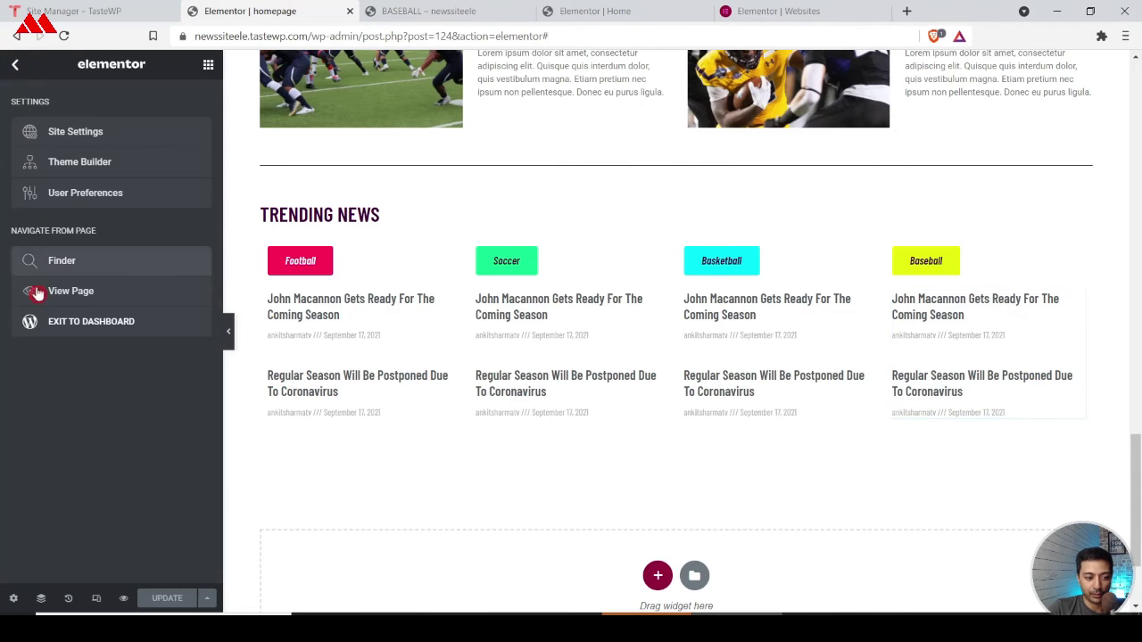
{"action": "left_click", "coordinate": [49, 323]}
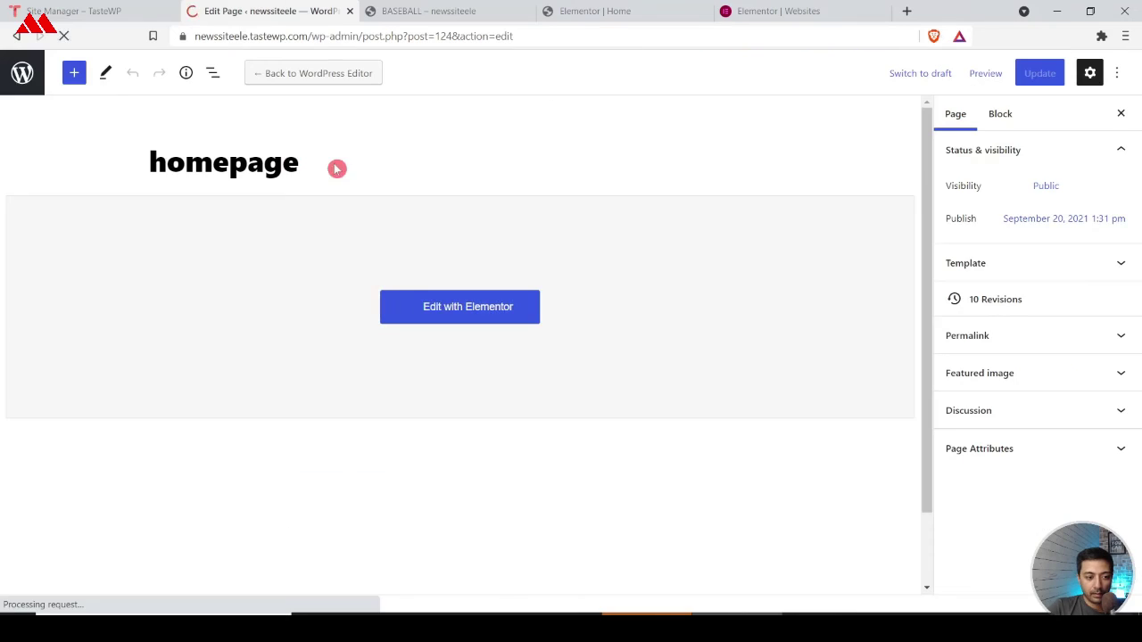
{"action": "left_click", "coordinate": [22, 73]}
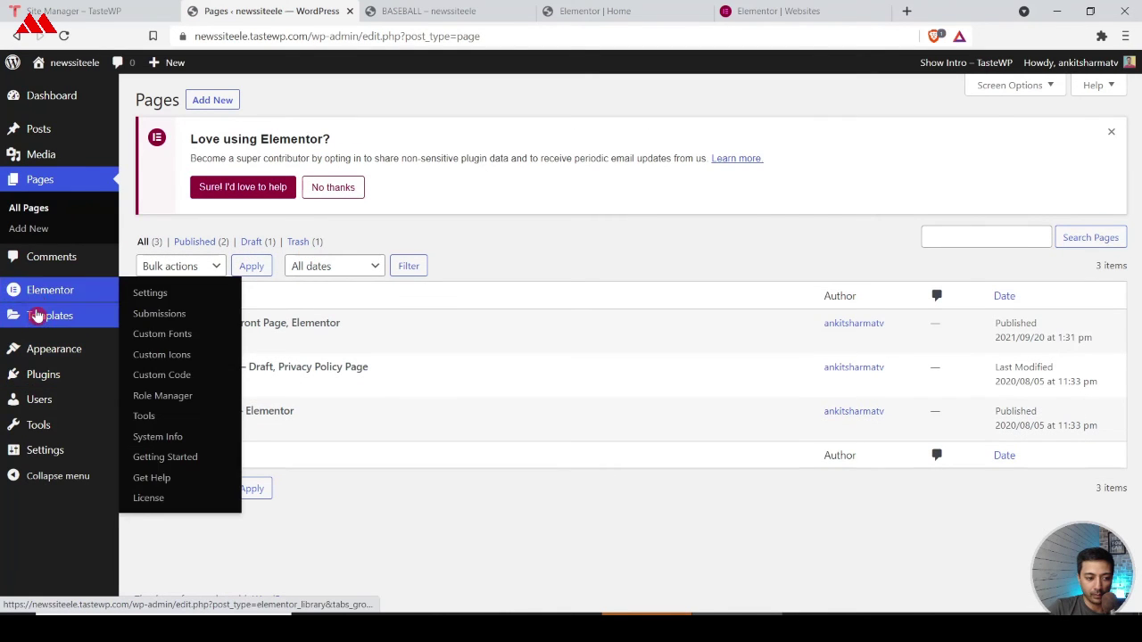
{"action": "left_click", "coordinate": [175, 362]}
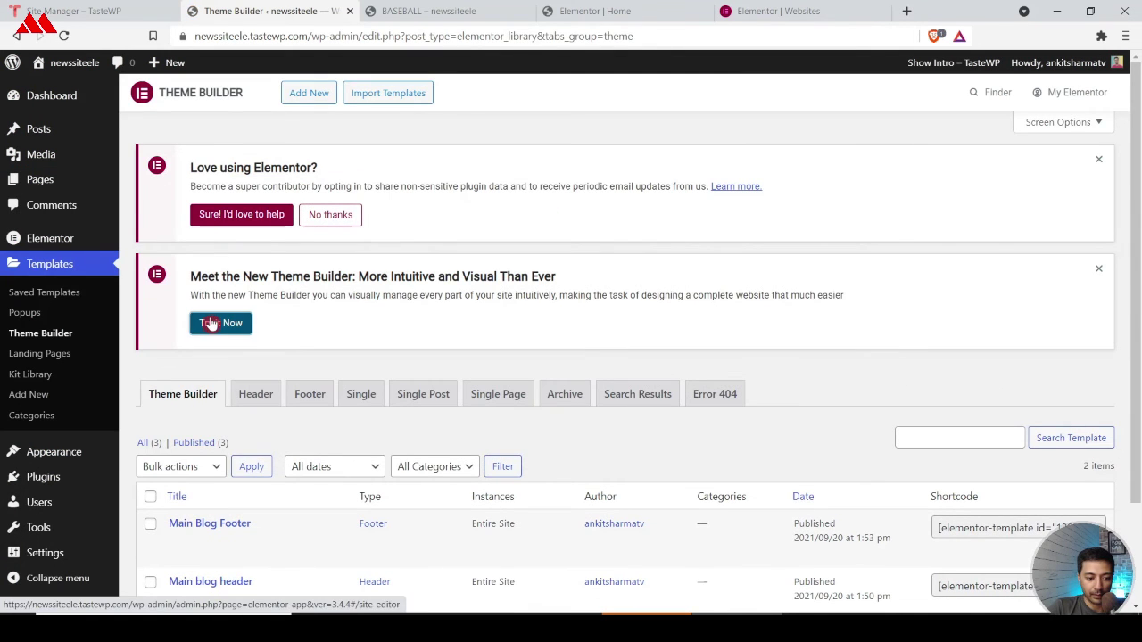
{"action": "left_click", "coordinate": [214, 323]}
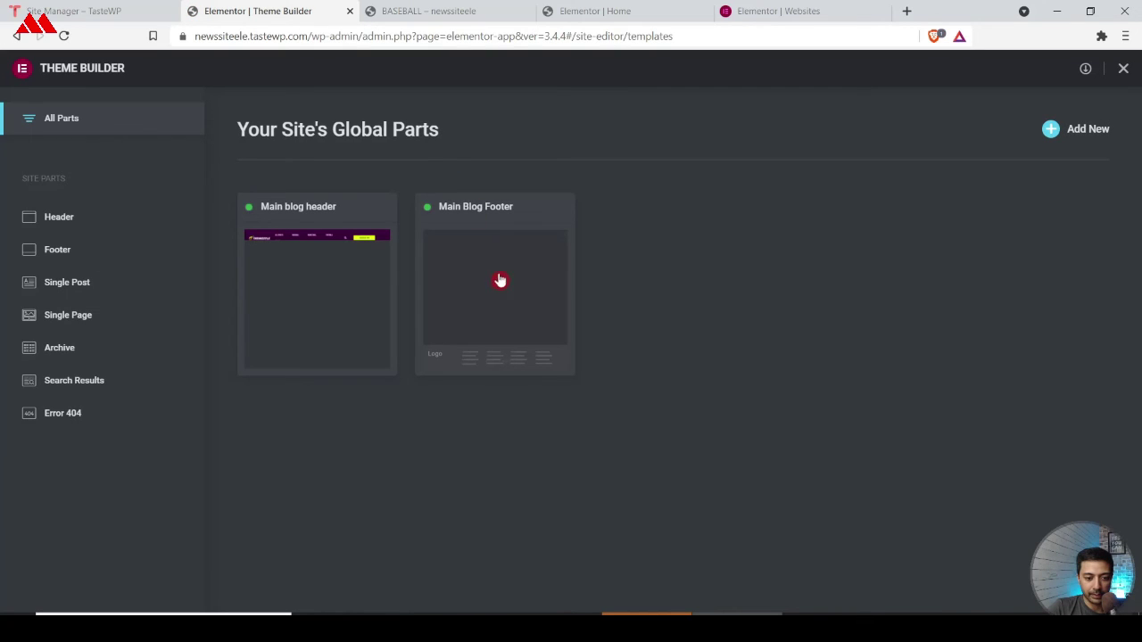
Step: Create a new Archive template from the library's three-column Archives block and look over its post grid
{"action": "left_click", "coordinate": [54, 350]}
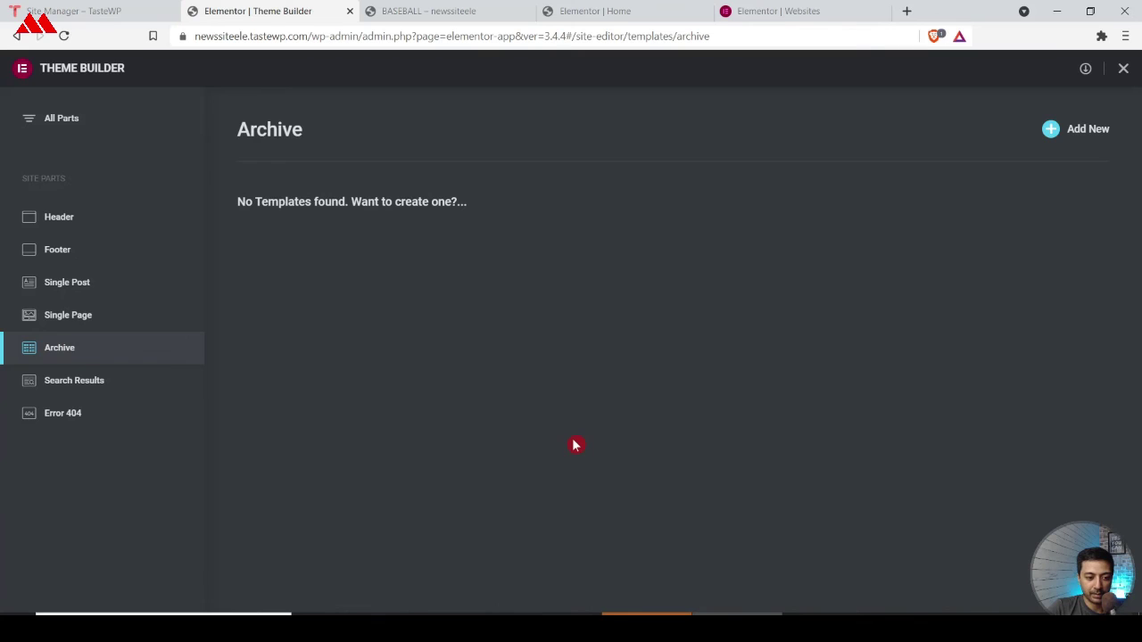
{"action": "left_click", "coordinate": [1075, 132]}
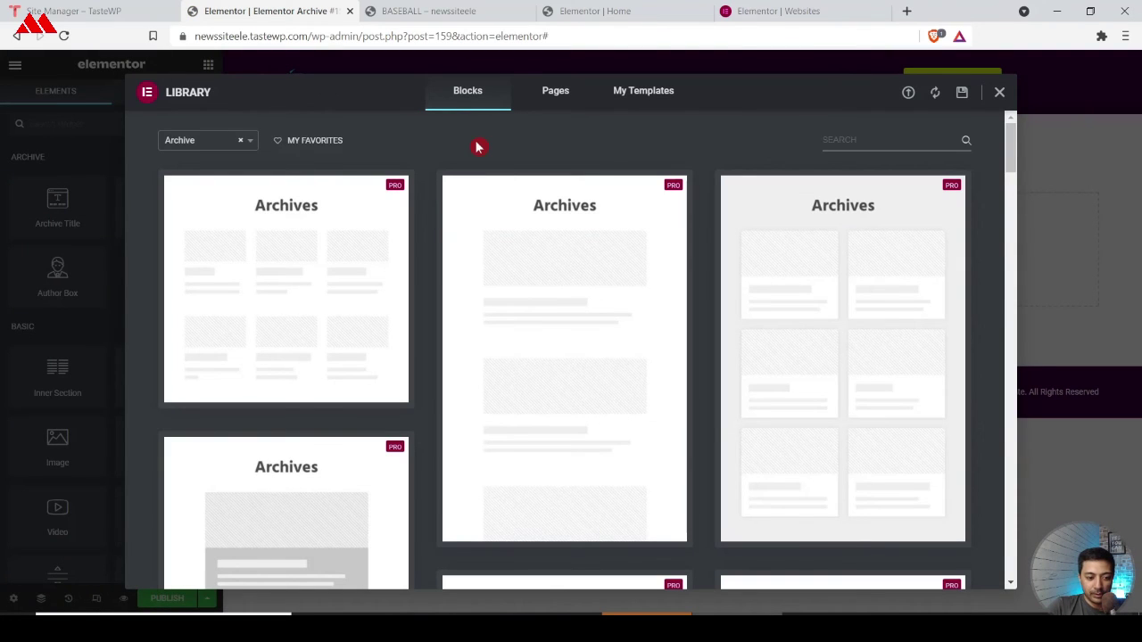
{"action": "left_click", "coordinate": [305, 331]}
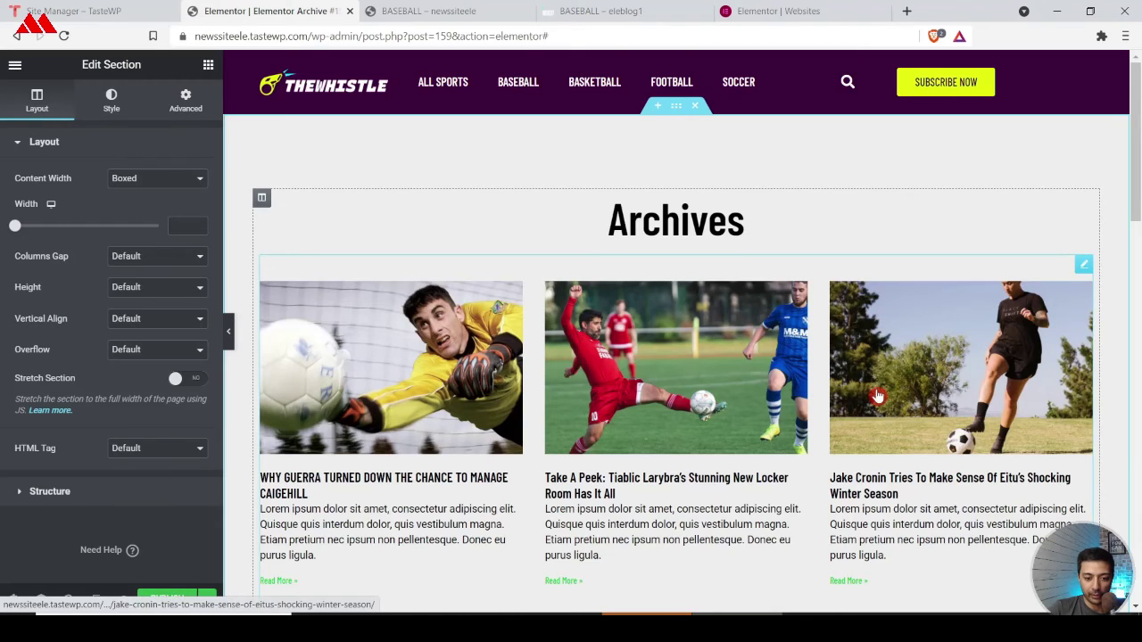
{"action": "scroll", "coordinate": [877, 396], "scroll_direction": "down", "scroll_amount": 3}
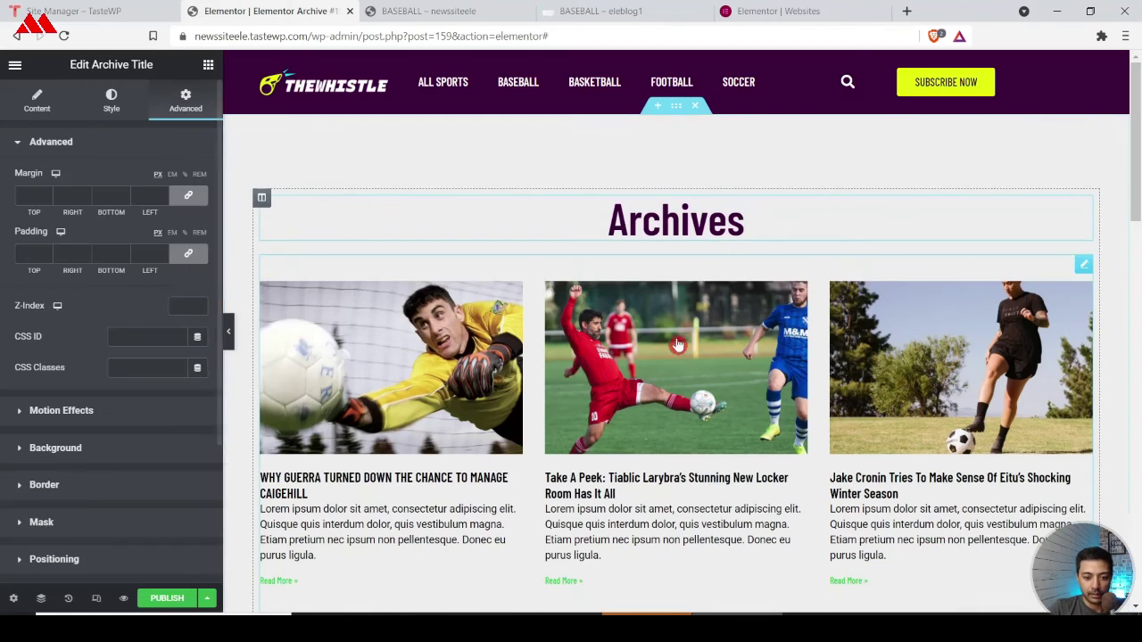
{"action": "scroll", "coordinate": [771, 308], "scroll_direction": "down", "scroll_amount": 8}
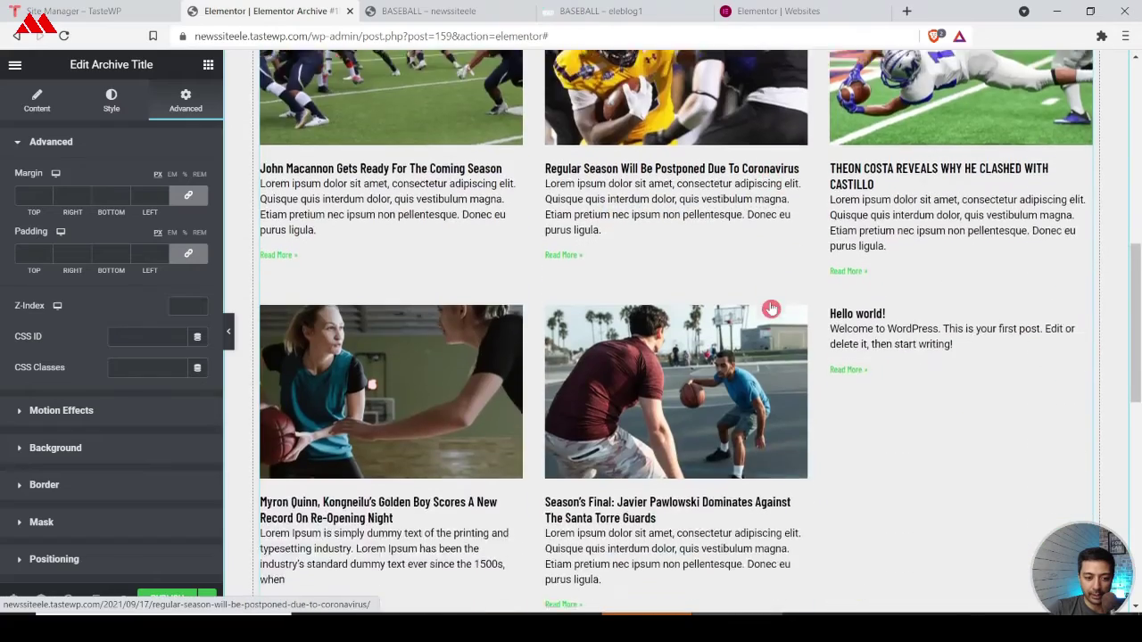
{"action": "scroll", "coordinate": [771, 308], "scroll_direction": "up", "scroll_amount": 4}
{"action": "scroll", "coordinate": [771, 308], "scroll_direction": "up", "scroll_amount": 5}
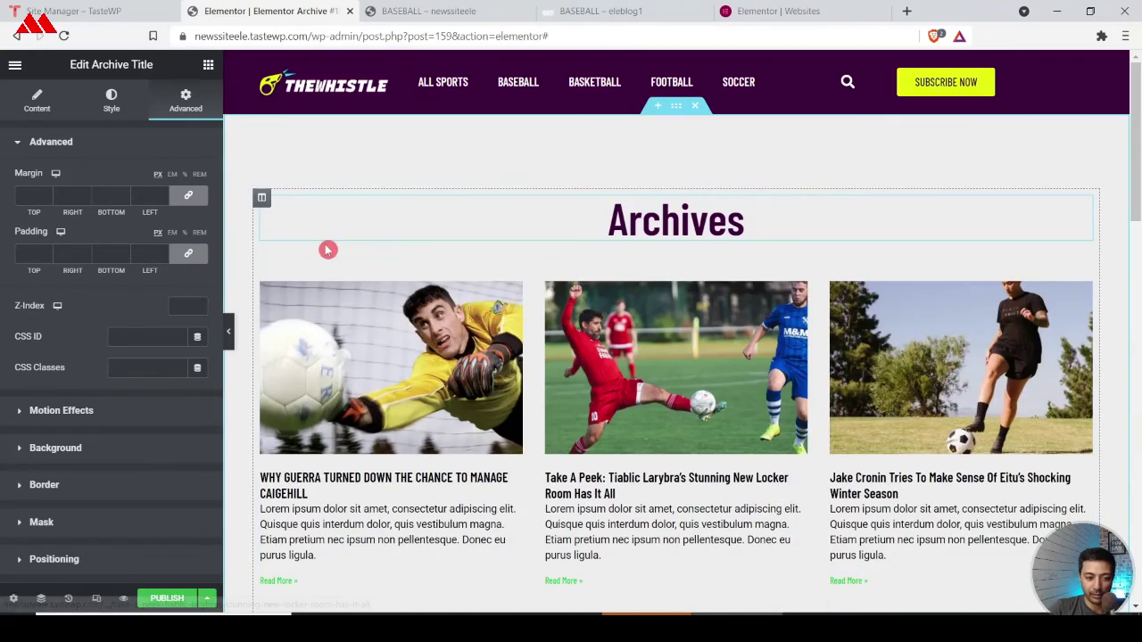
{"action": "left_click", "coordinate": [207, 67]}
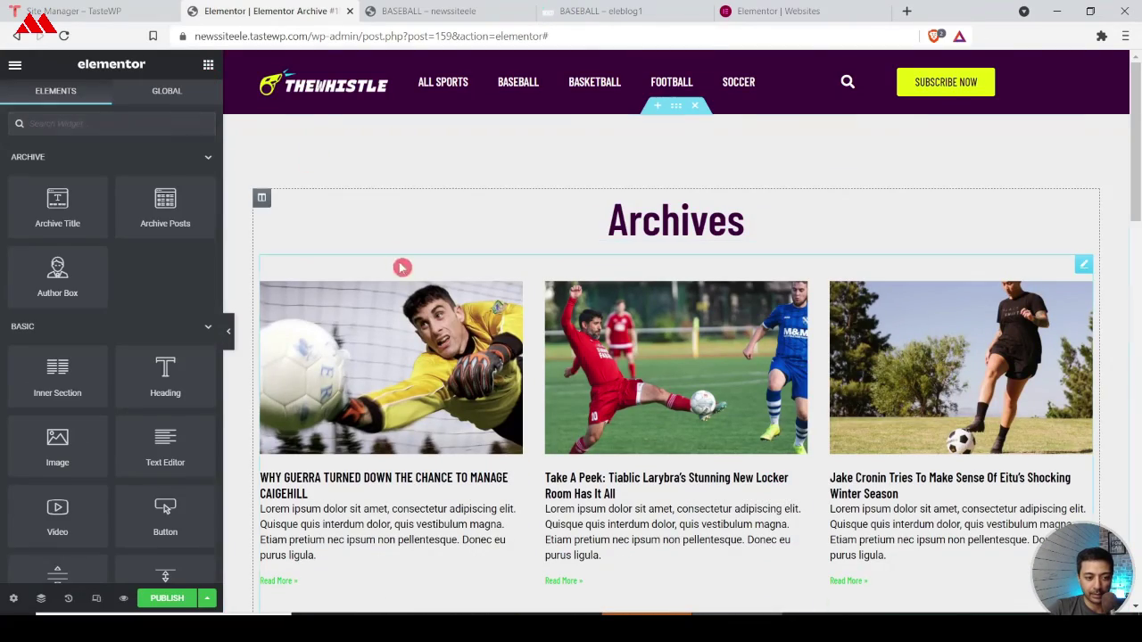
Step: Try the Cards skin on the Archive Posts widget and switch it back to Classic
{"action": "left_click", "coordinate": [431, 310]}
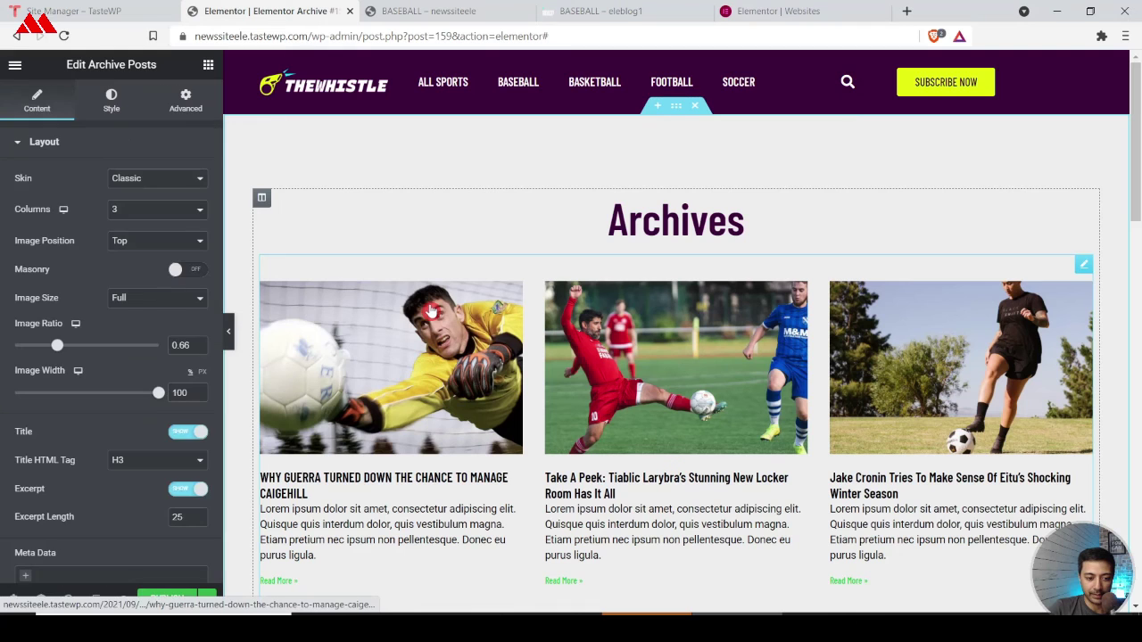
{"action": "left_click", "coordinate": [184, 181]}
{"action": "left_click", "coordinate": [157, 226]}
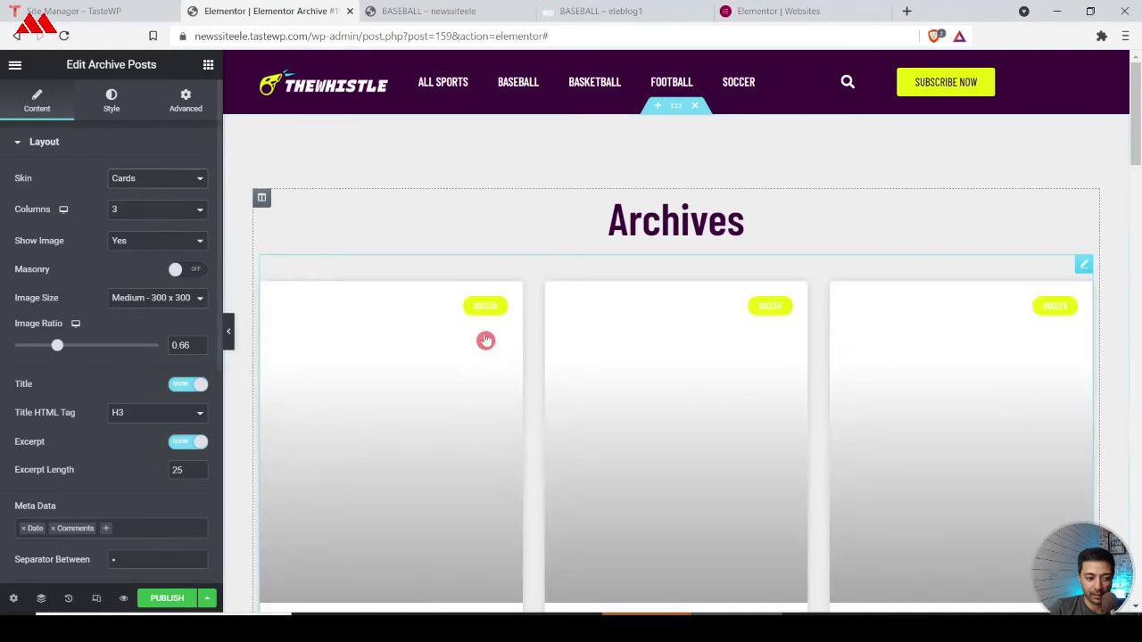
{"action": "scroll", "coordinate": [485, 340], "scroll_direction": "down", "scroll_amount": 3}
{"action": "scroll", "coordinate": [485, 340], "scroll_direction": "up", "scroll_amount": 3}
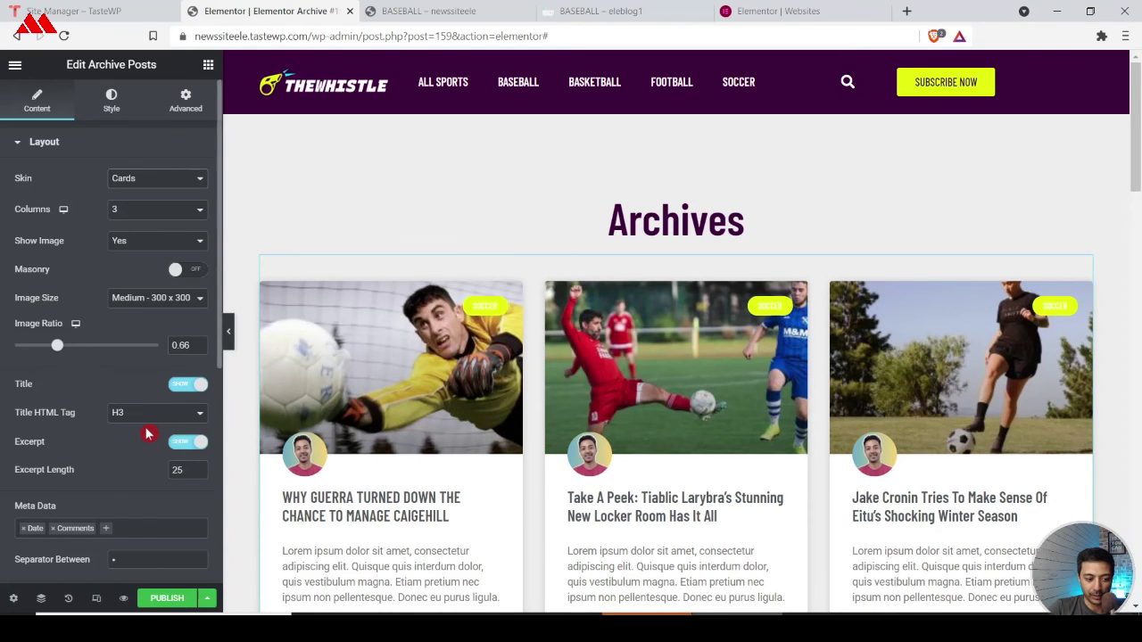
{"action": "left_click", "coordinate": [158, 183]}
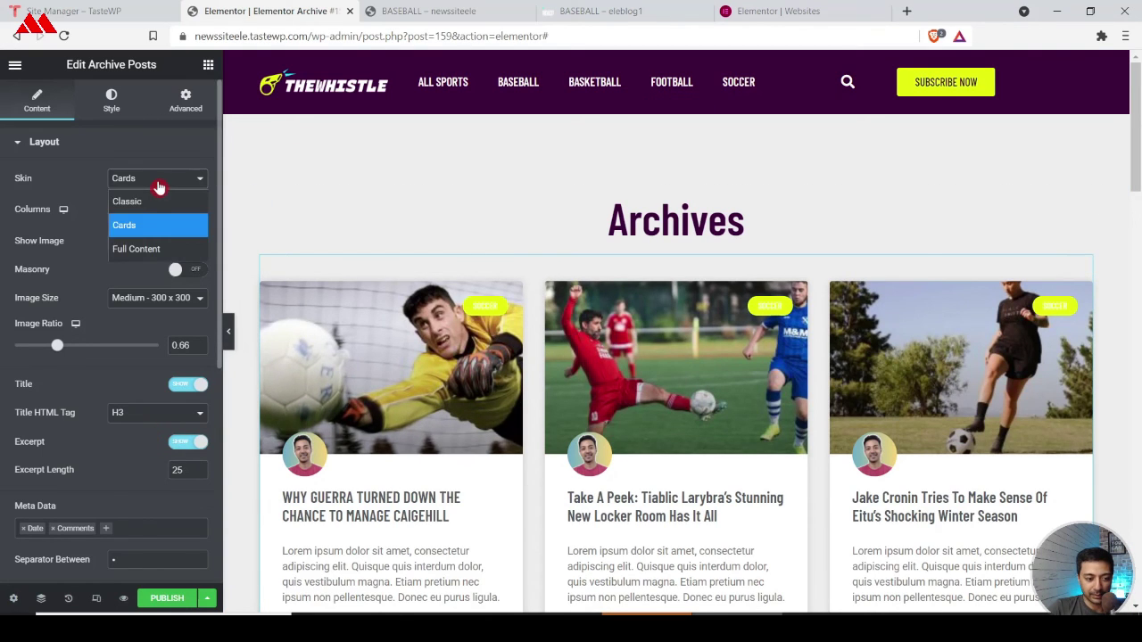
{"action": "left_click", "coordinate": [146, 200]}
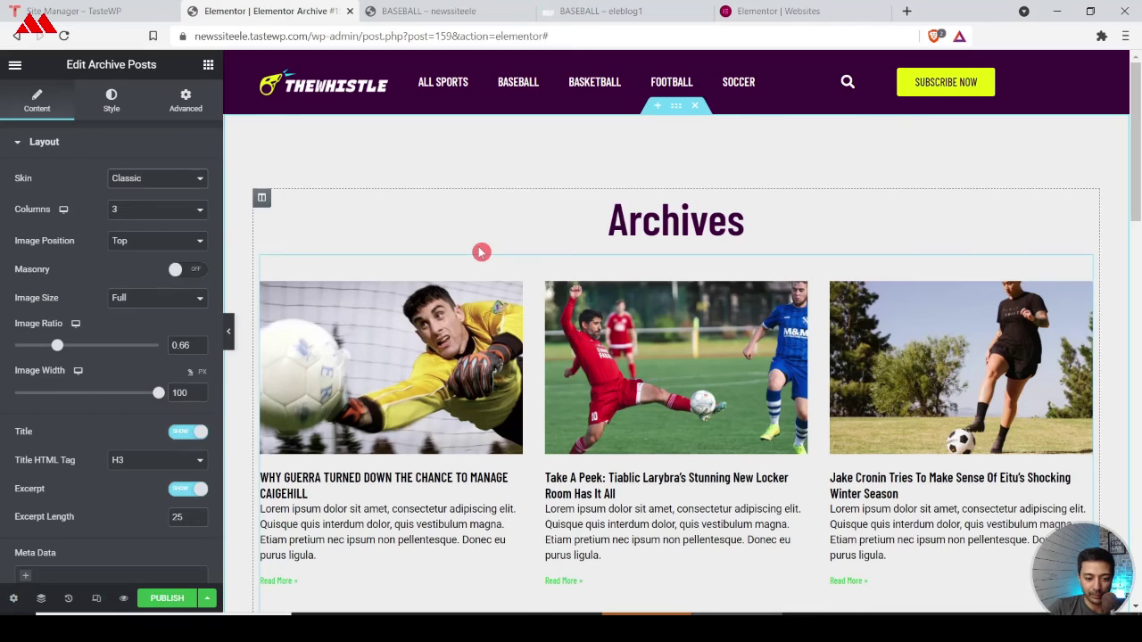
Step: Publish the archive template with the display condition Include Posts Archive
{"action": "scroll", "coordinate": [687, 385], "scroll_direction": "down", "scroll_amount": 3}
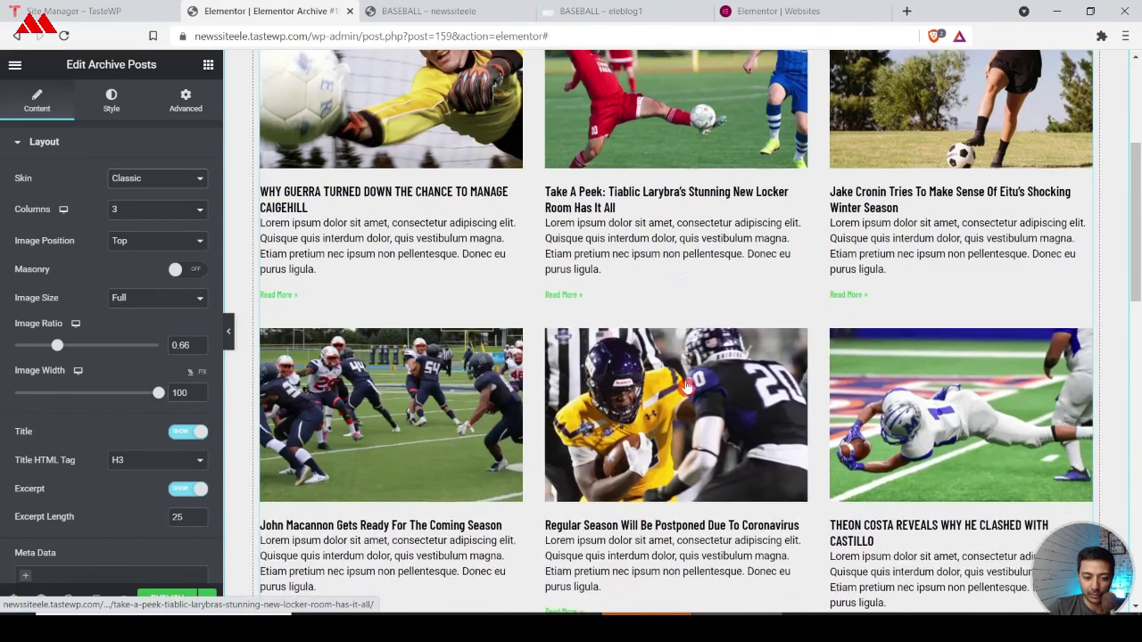
{"action": "scroll", "coordinate": [687, 386], "scroll_direction": "down", "scroll_amount": 6}
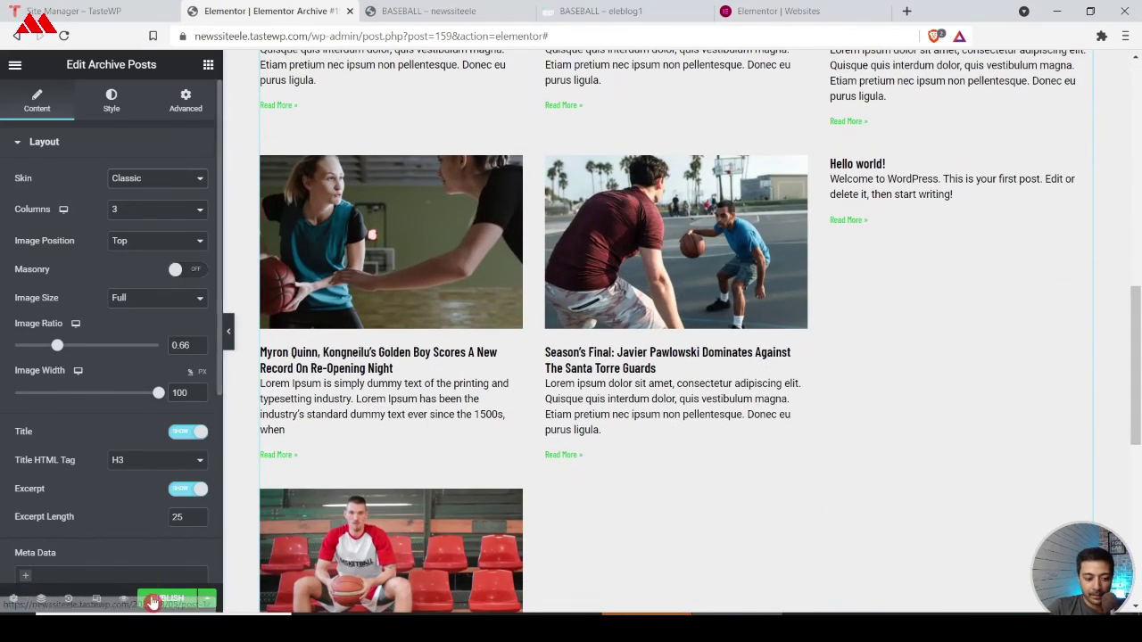
{"action": "left_click", "coordinate": [167, 599]}
{"action": "left_click", "coordinate": [524, 426]}
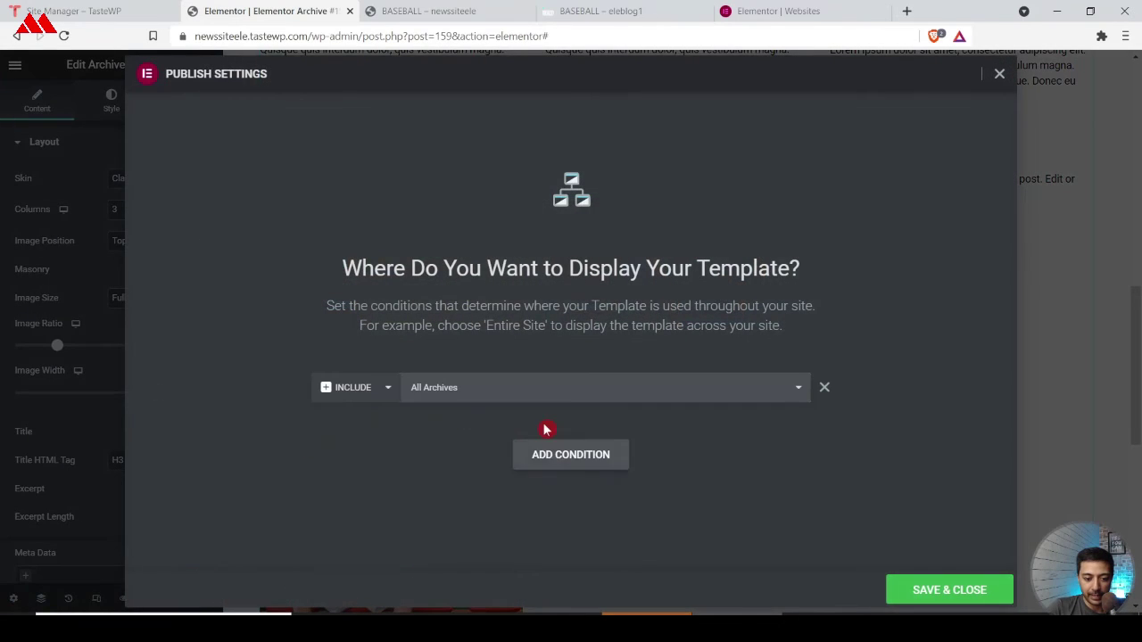
{"action": "left_click", "coordinate": [416, 393]}
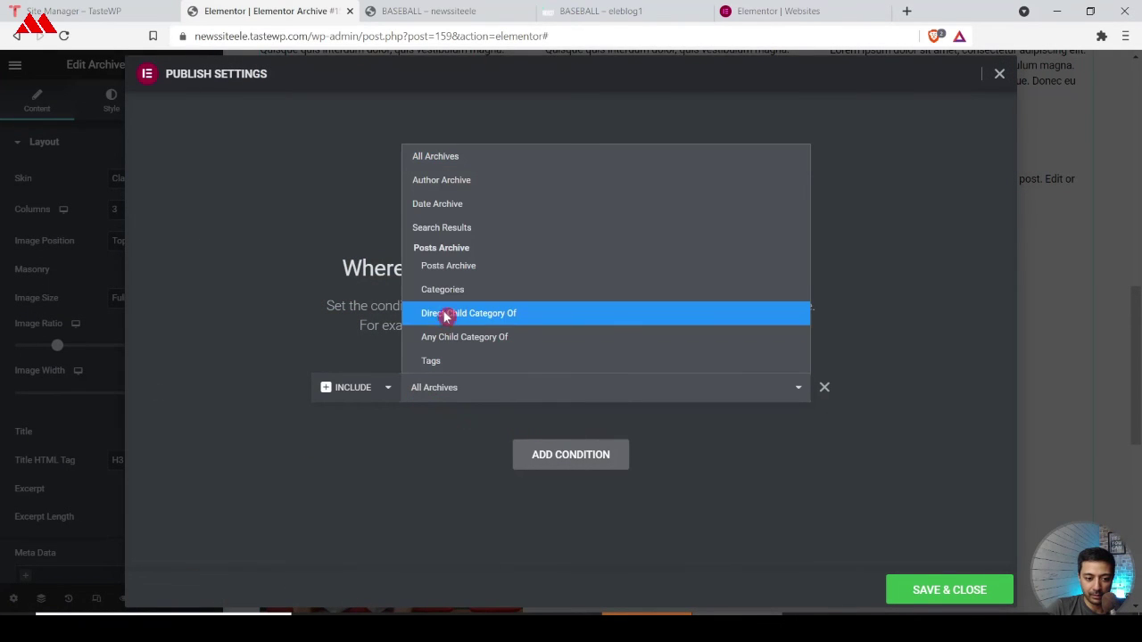
{"action": "left_click", "coordinate": [472, 268]}
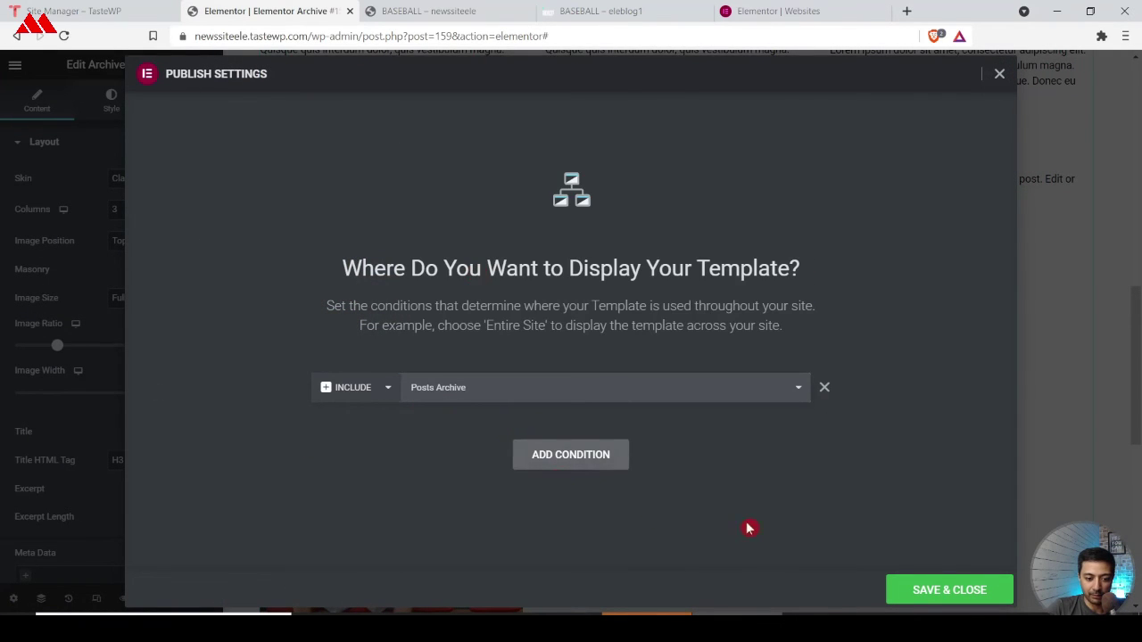
{"action": "left_click", "coordinate": [928, 592]}
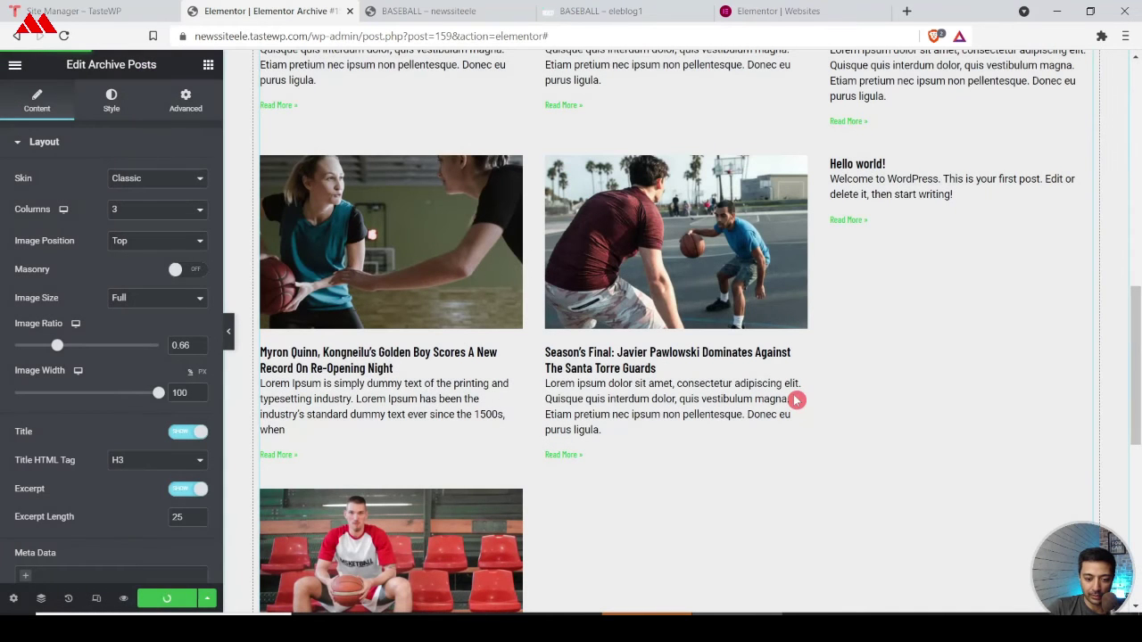
Step: Reload the live category page and examine the BASKETBALL archive's heading and post grid
{"action": "key", "text": "ctrl+Tab"}
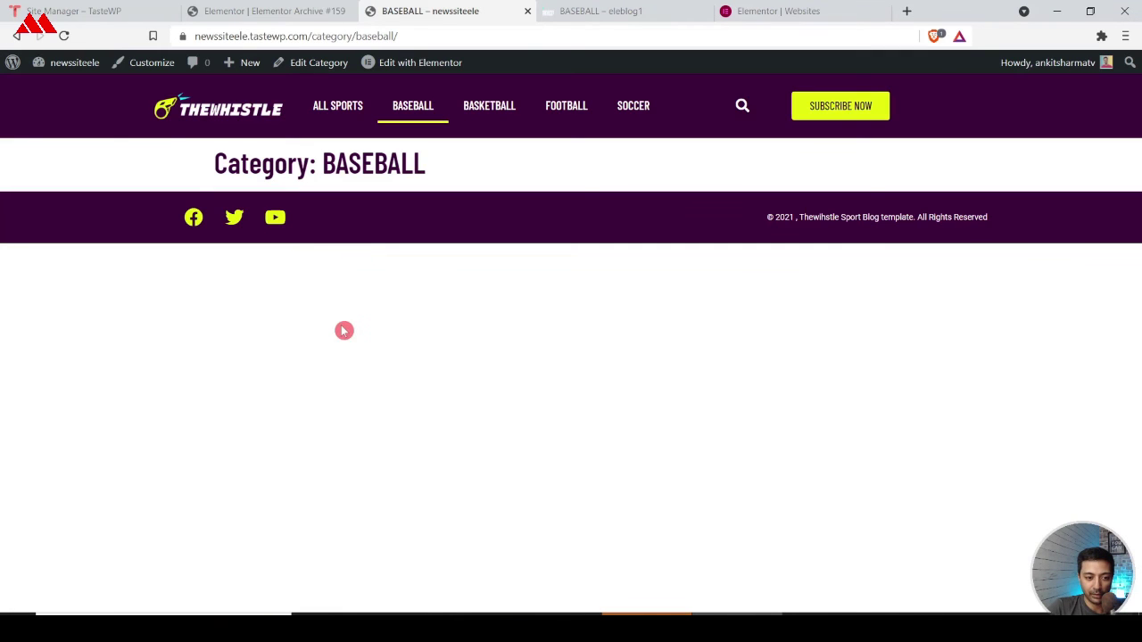
{"action": "left_click", "coordinate": [64, 37]}
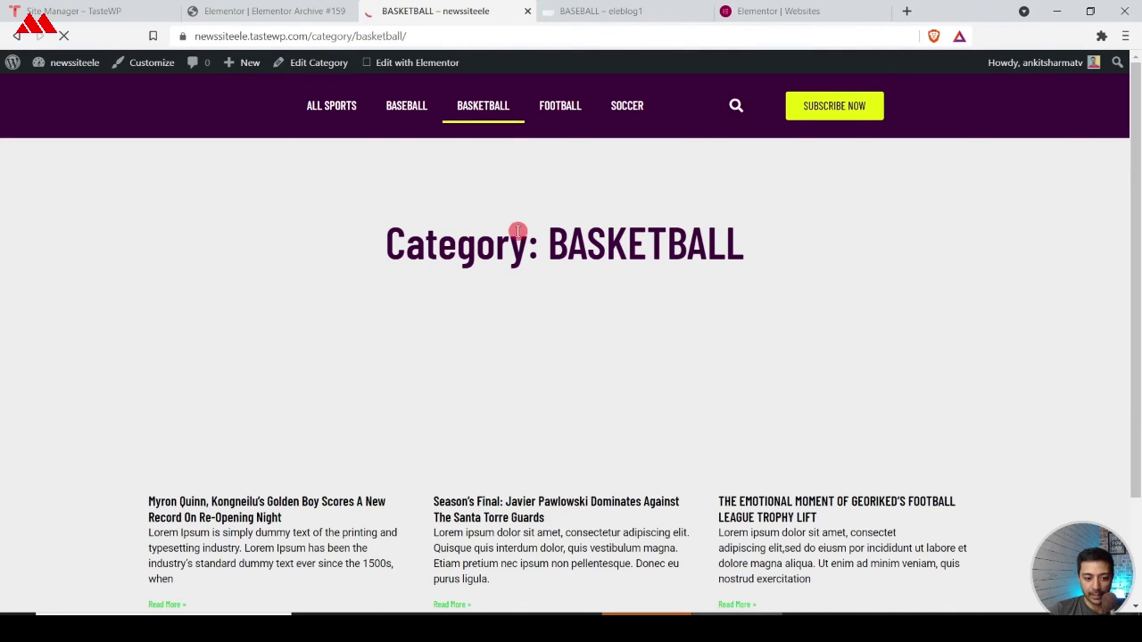
{"action": "scroll", "coordinate": [793, 334], "scroll_direction": "down", "scroll_amount": 2}
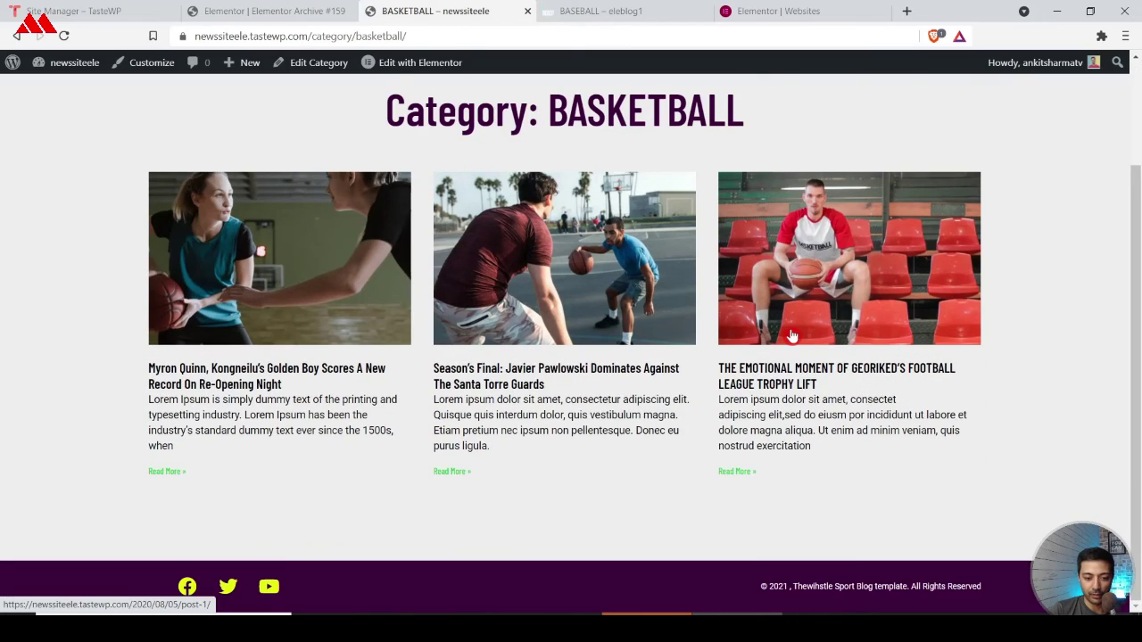
{"action": "scroll", "coordinate": [793, 334], "scroll_direction": "up", "scroll_amount": 2}
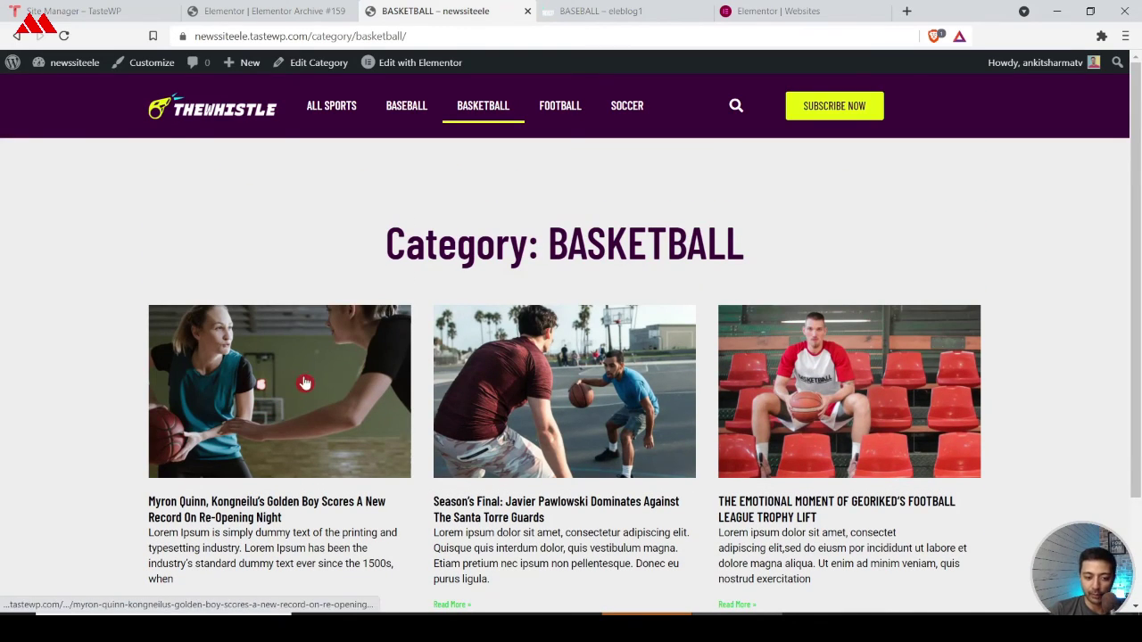
{"action": "scroll", "coordinate": [303, 382], "scroll_direction": "down", "scroll_amount": 2}
{"action": "scroll", "coordinate": [856, 482], "scroll_direction": "up", "scroll_amount": 2}
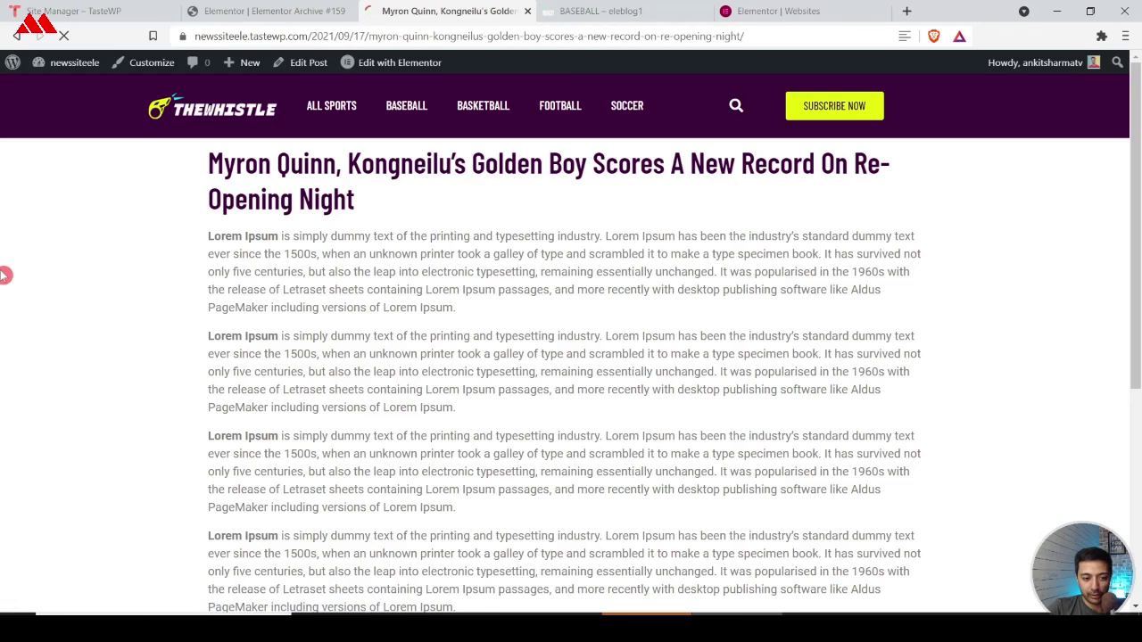
Step: Examine the first basketball post's page from start to end, and return to the archive template editor
{"action": "scroll", "coordinate": [653, 241], "scroll_direction": "down", "scroll_amount": 10}
{"action": "scroll", "coordinate": [652, 242], "scroll_direction": "up", "scroll_amount": 10}
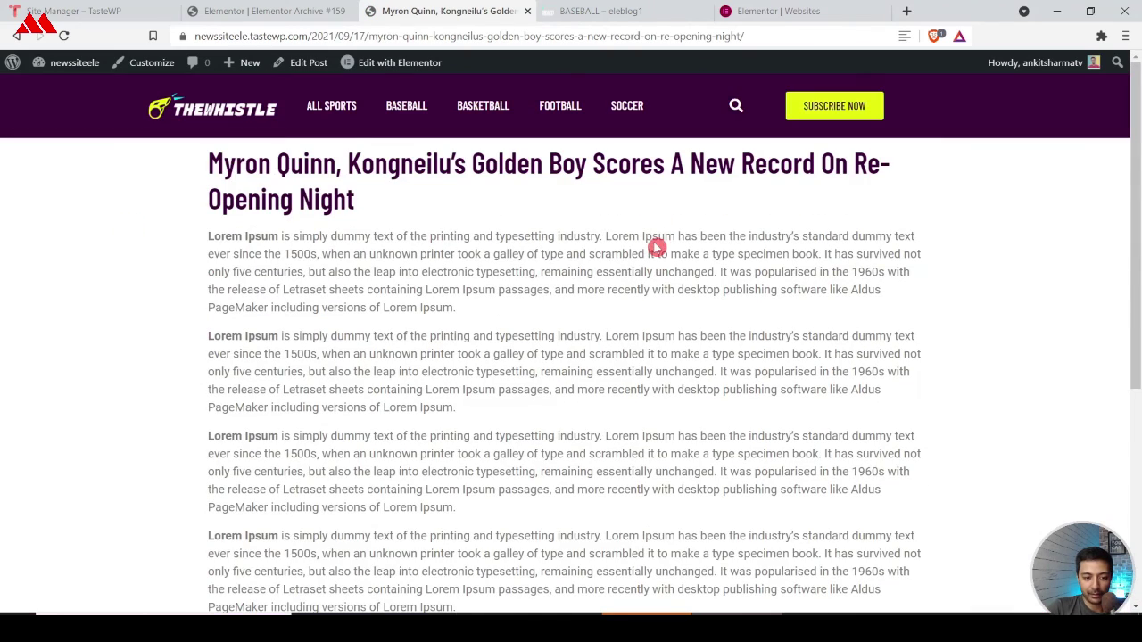
{"action": "left_click", "coordinate": [107, 11]}
{"action": "left_click", "coordinate": [267, 11]}
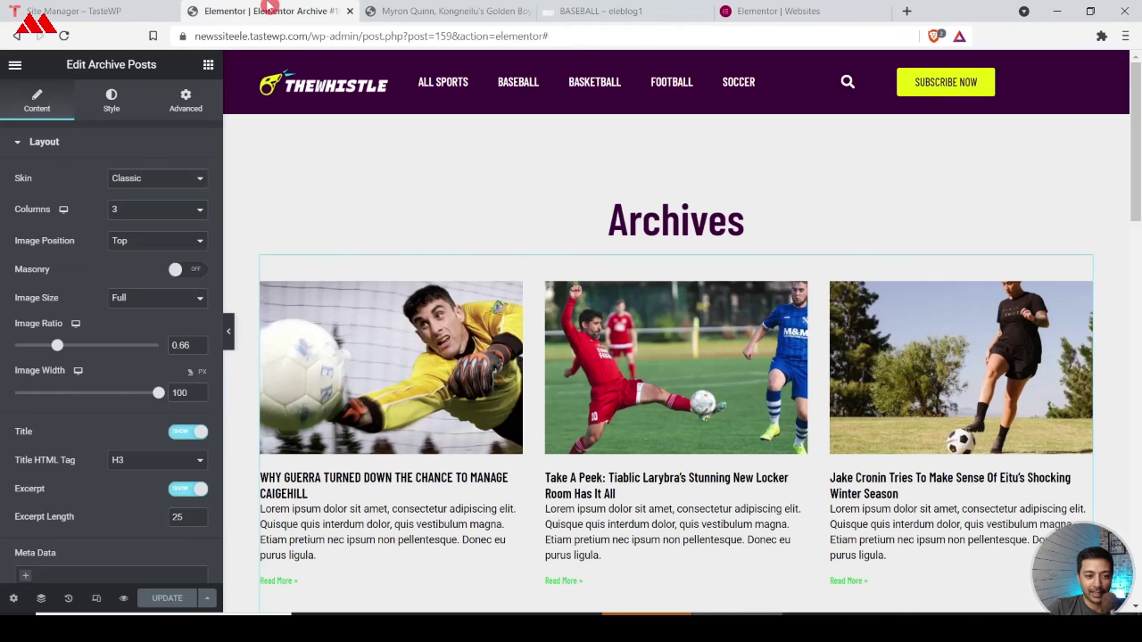
Step: Exit the archive template editor and open the Single Post templates in the visual Theme Builder
{"action": "left_click", "coordinate": [15, 64]}
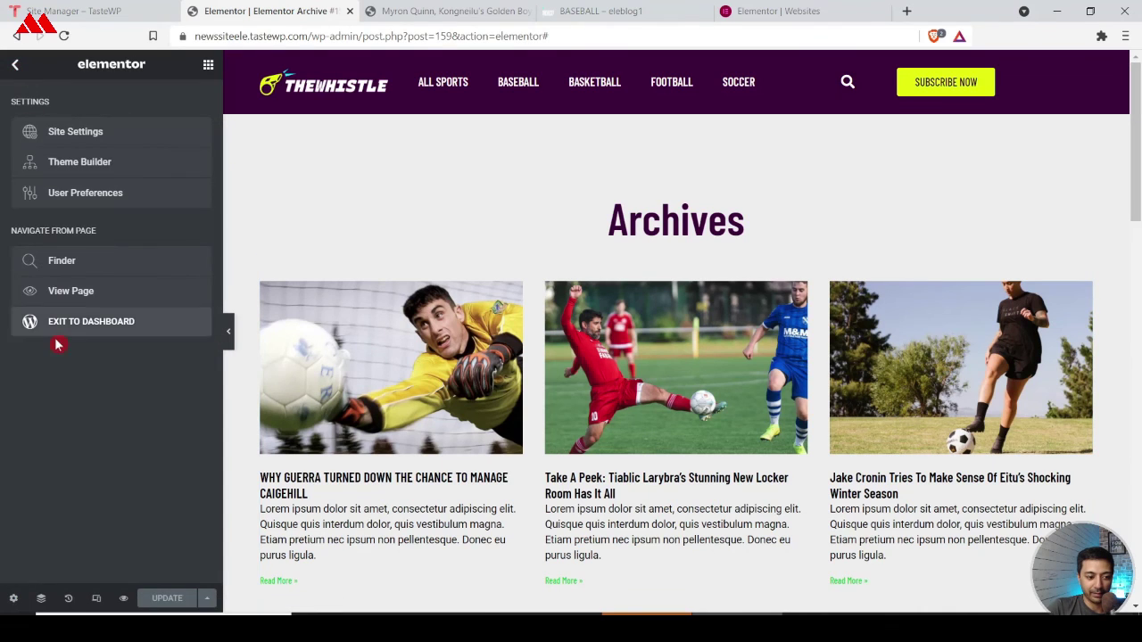
{"action": "left_click", "coordinate": [90, 323]}
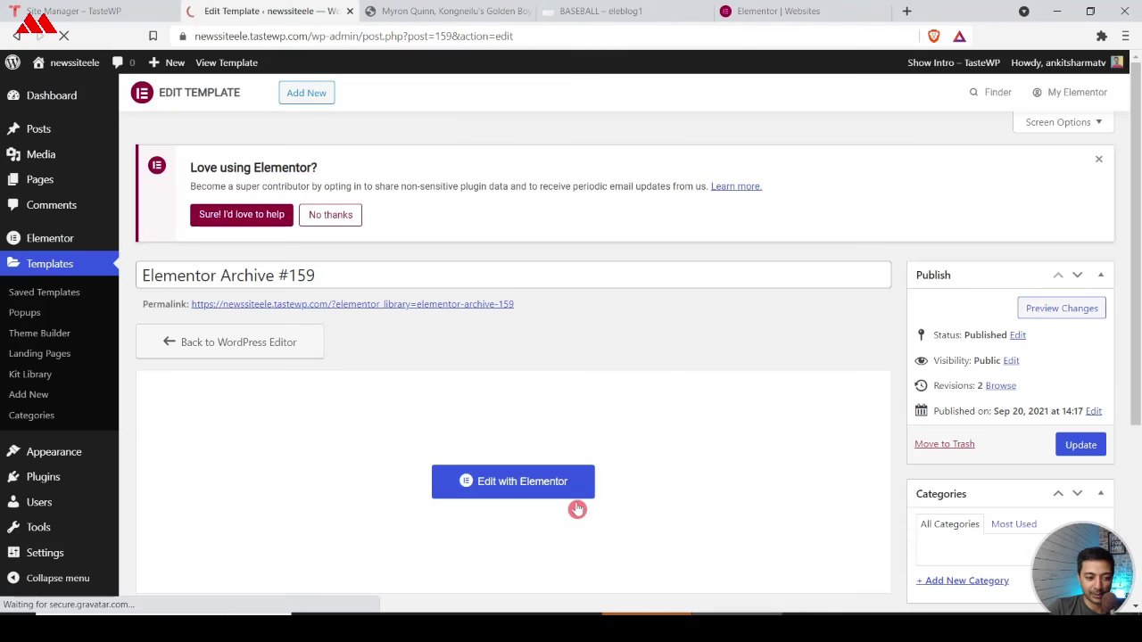
{"action": "left_click", "coordinate": [45, 334]}
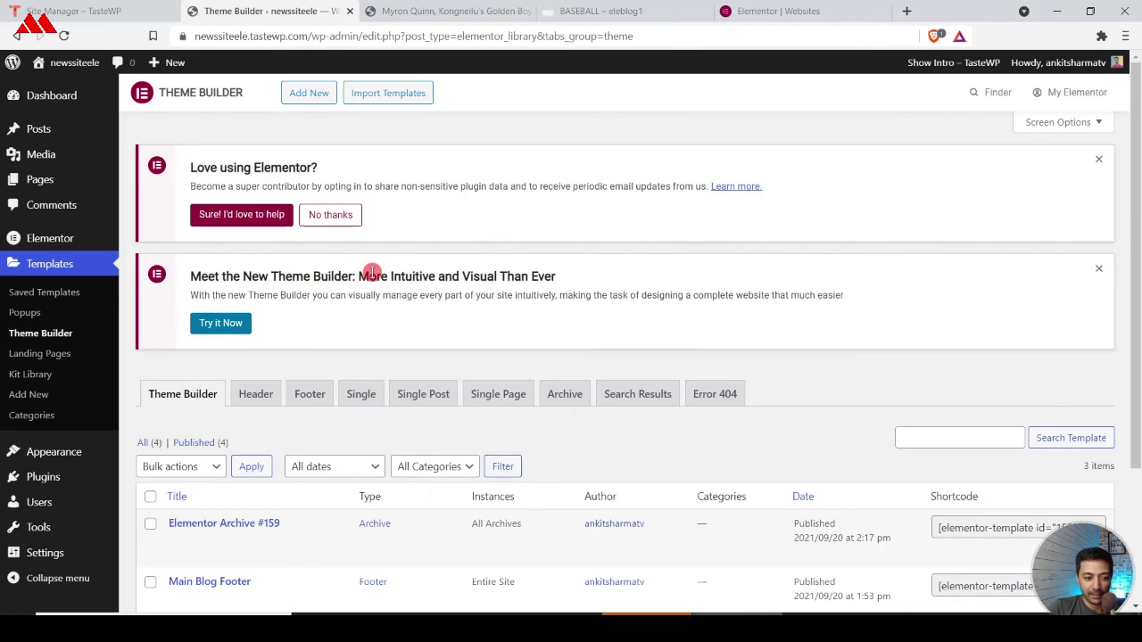
{"action": "left_click", "coordinate": [239, 332]}
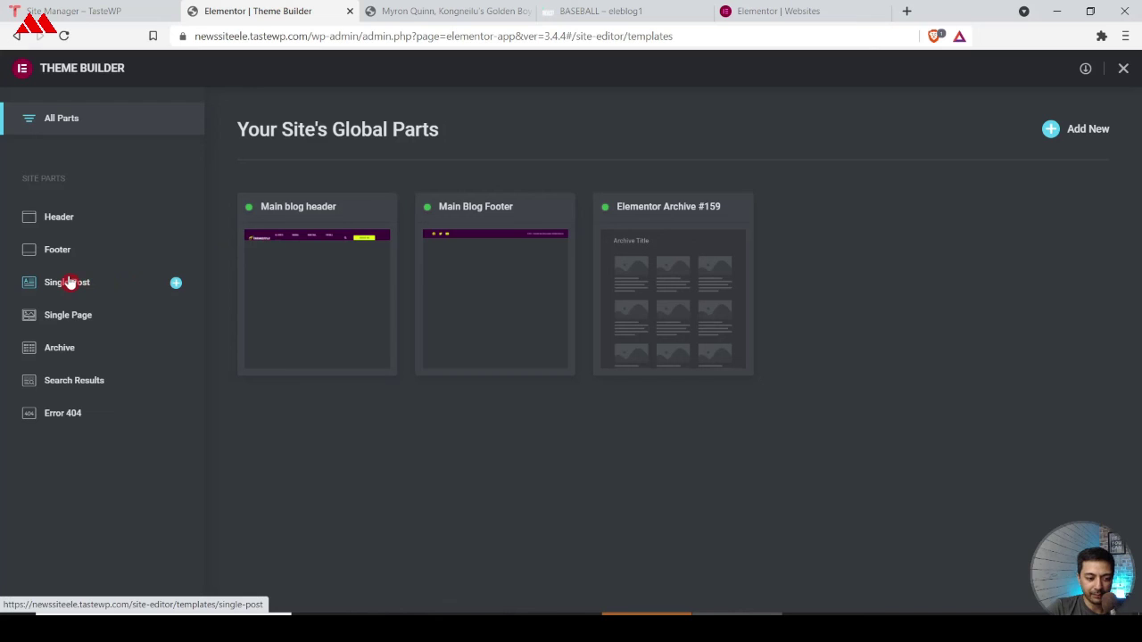
{"action": "left_click", "coordinate": [61, 287]}
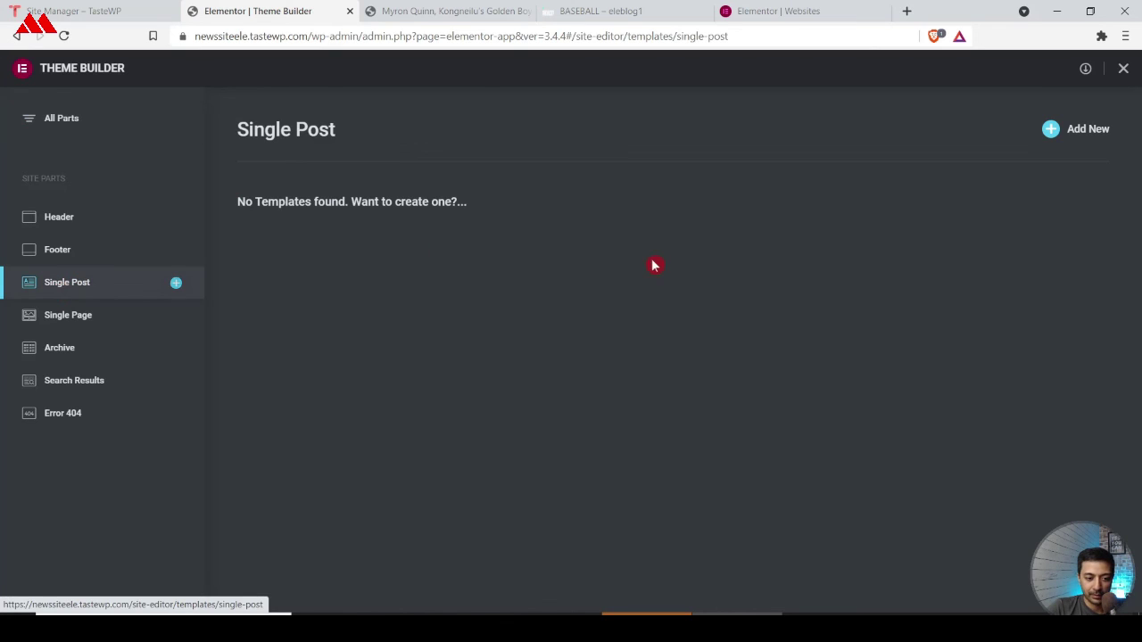
Step: Create a new Single Post template and insert the library block titled "Brand New – Take Care of Your Skin With This Amazing Body Cream by Honest"
{"action": "left_click", "coordinate": [1050, 130]}
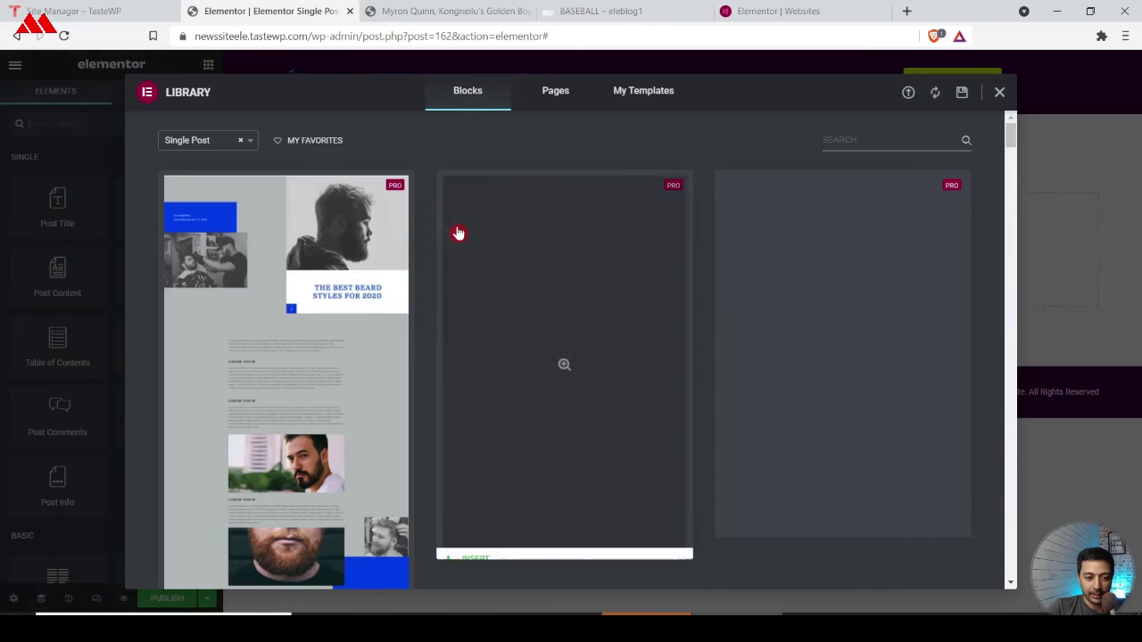
{"action": "scroll", "coordinate": [770, 158], "scroll_direction": "down", "scroll_amount": 10}
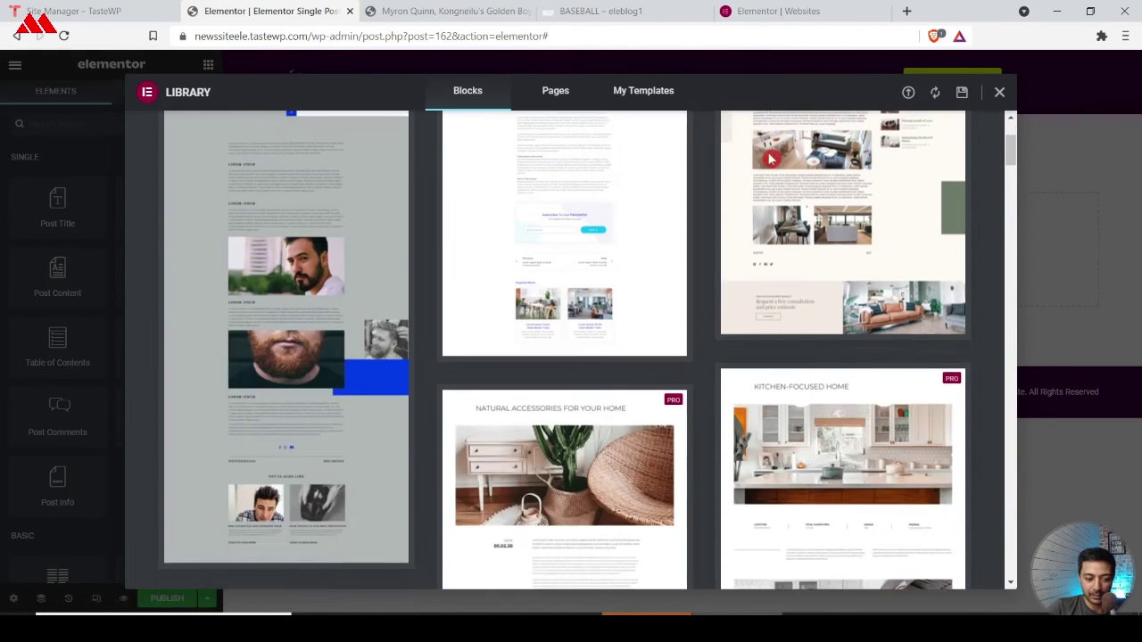
{"action": "scroll", "coordinate": [770, 159], "scroll_direction": "down", "scroll_amount": 10}
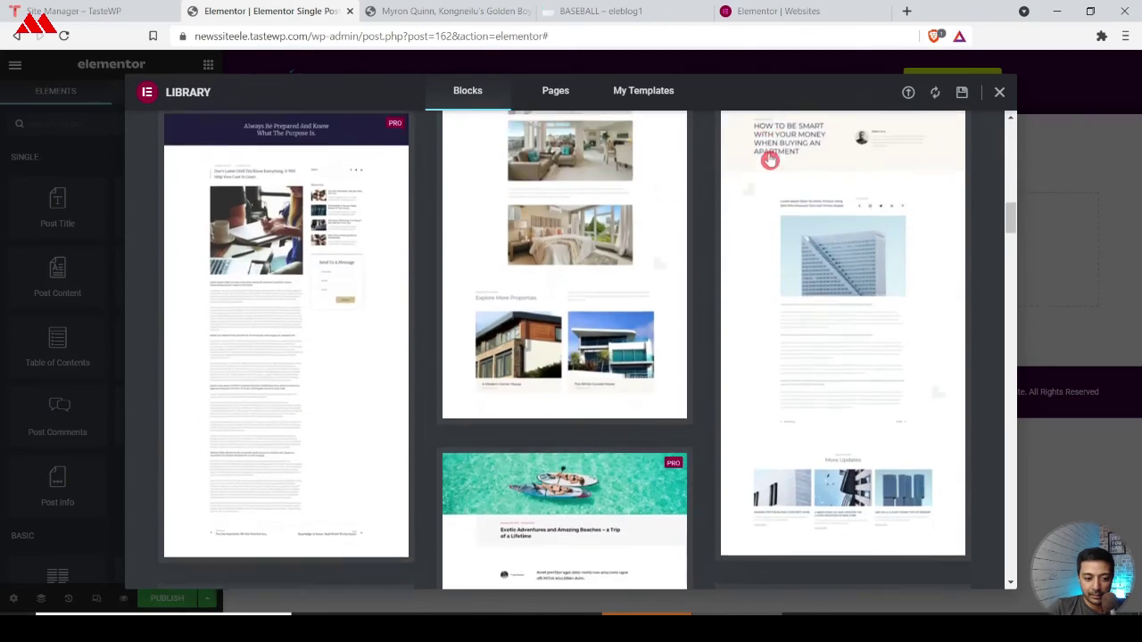
{"action": "scroll", "coordinate": [769, 159], "scroll_direction": "down", "scroll_amount": 3}
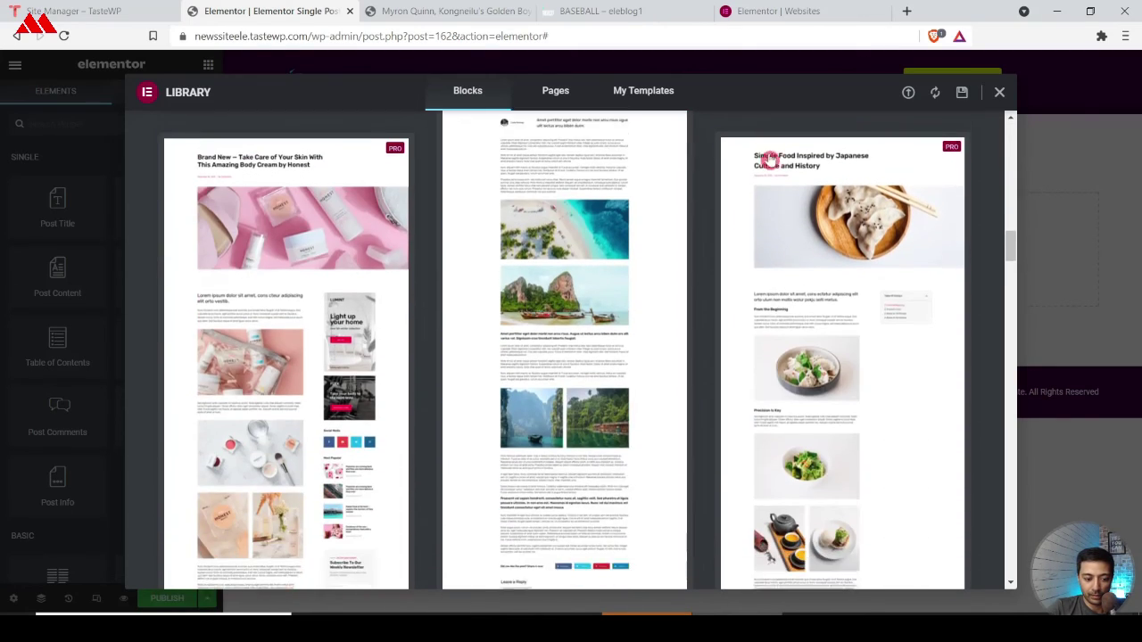
{"action": "scroll", "coordinate": [309, 316], "scroll_direction": "down", "scroll_amount": 5}
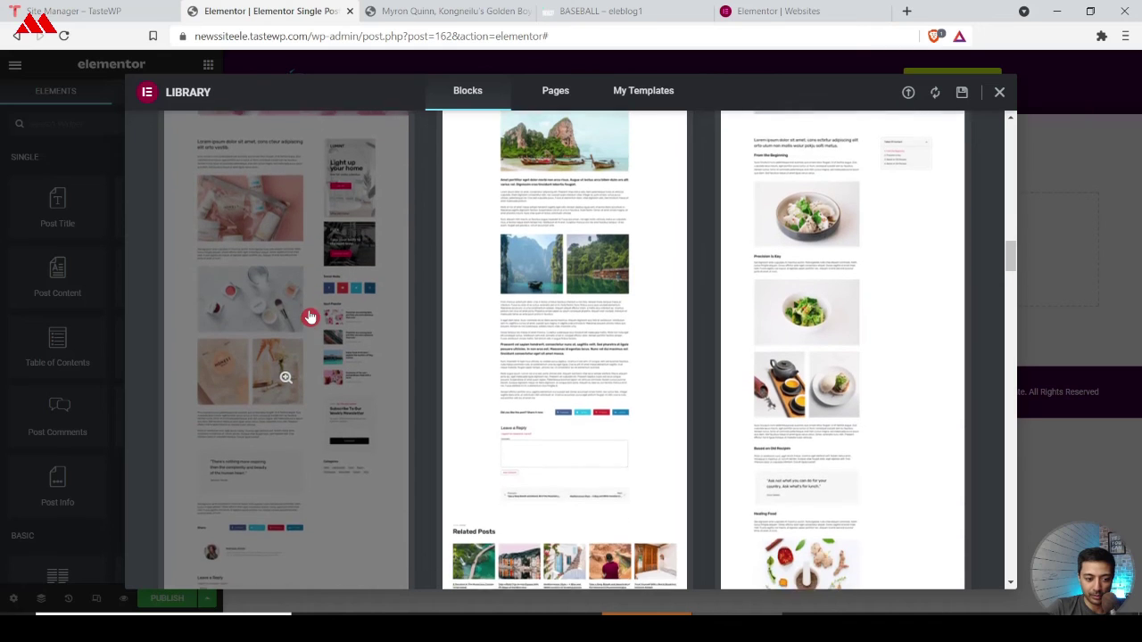
{"action": "scroll", "coordinate": [219, 461], "scroll_direction": "down", "scroll_amount": 3}
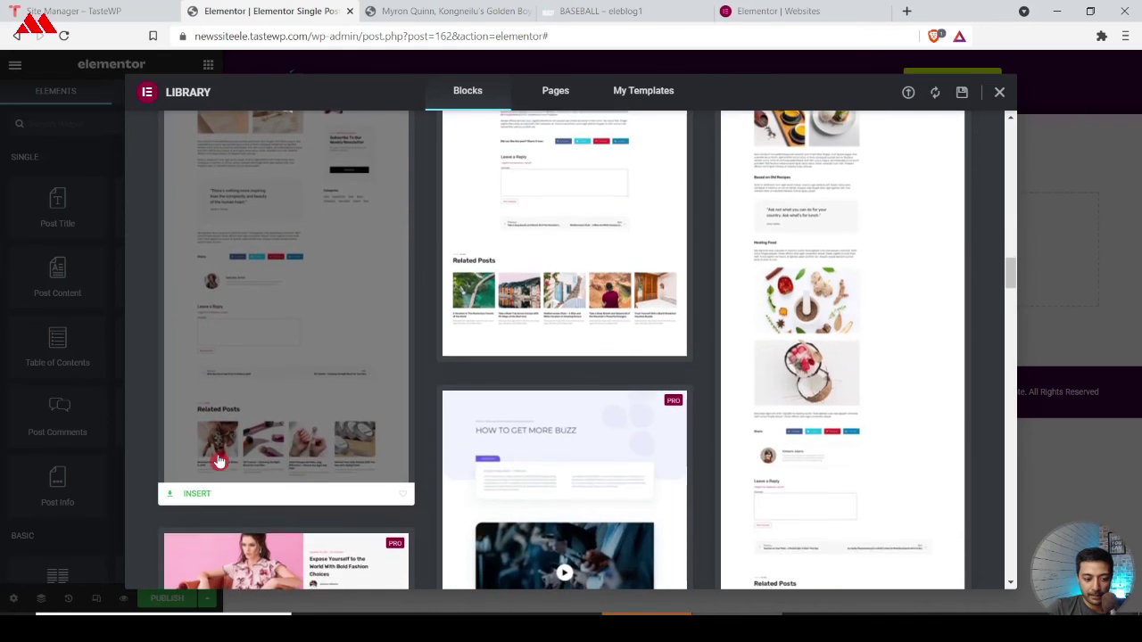
{"action": "left_click", "coordinate": [187, 490]}
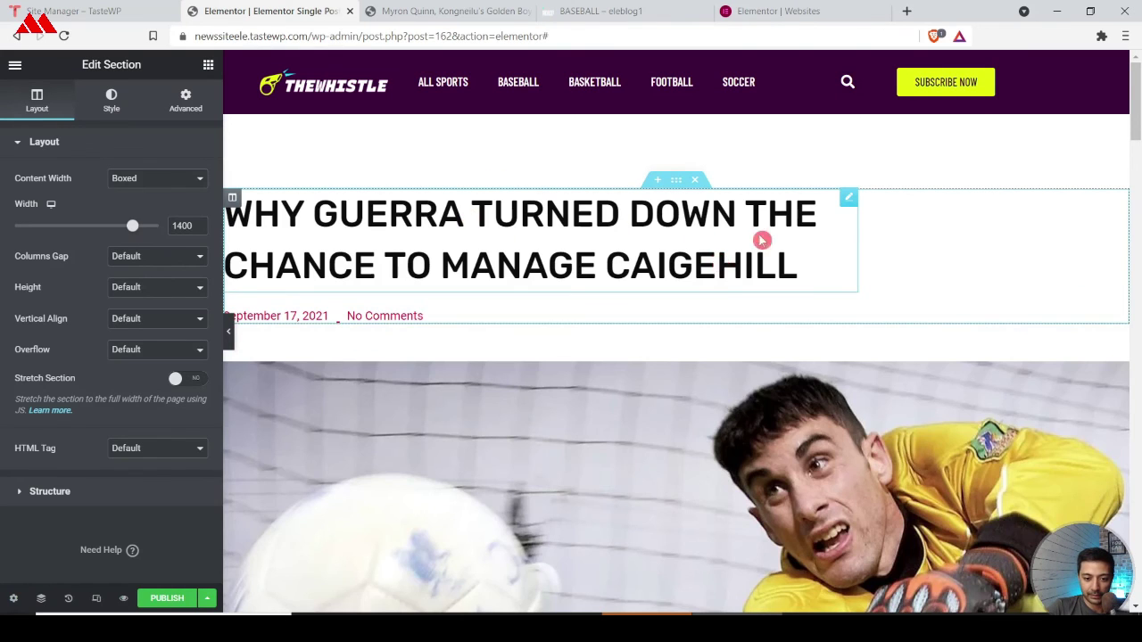
Step: Set the Post Title's text color to the site's global dark purple
{"action": "left_click", "coordinate": [847, 198]}
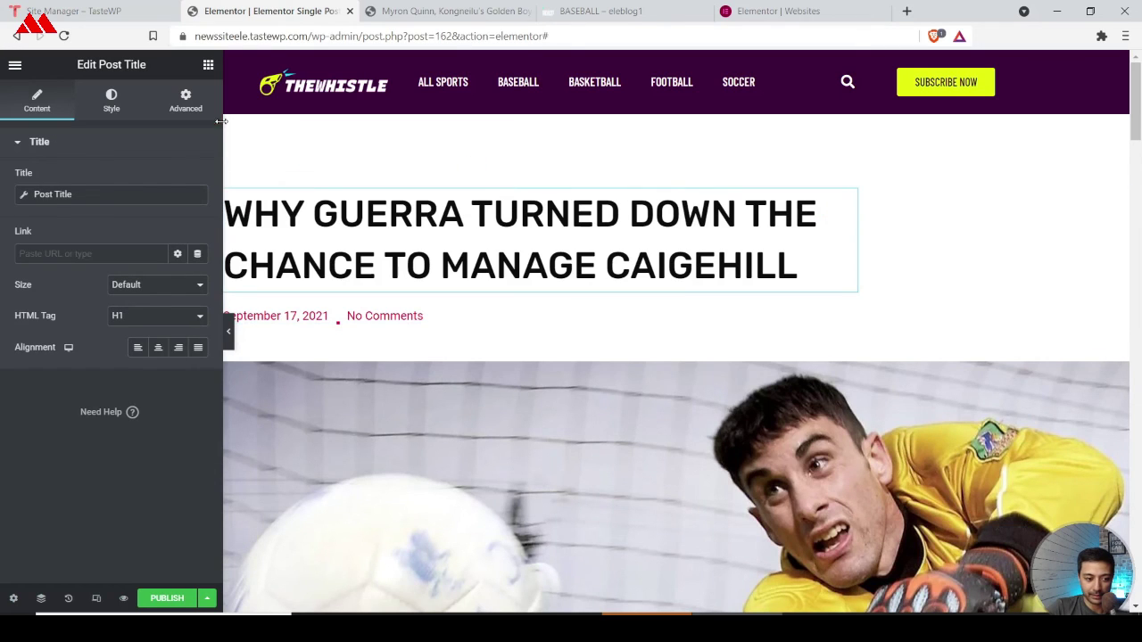
{"action": "left_click", "coordinate": [111, 100]}
{"action": "left_click", "coordinate": [178, 181]}
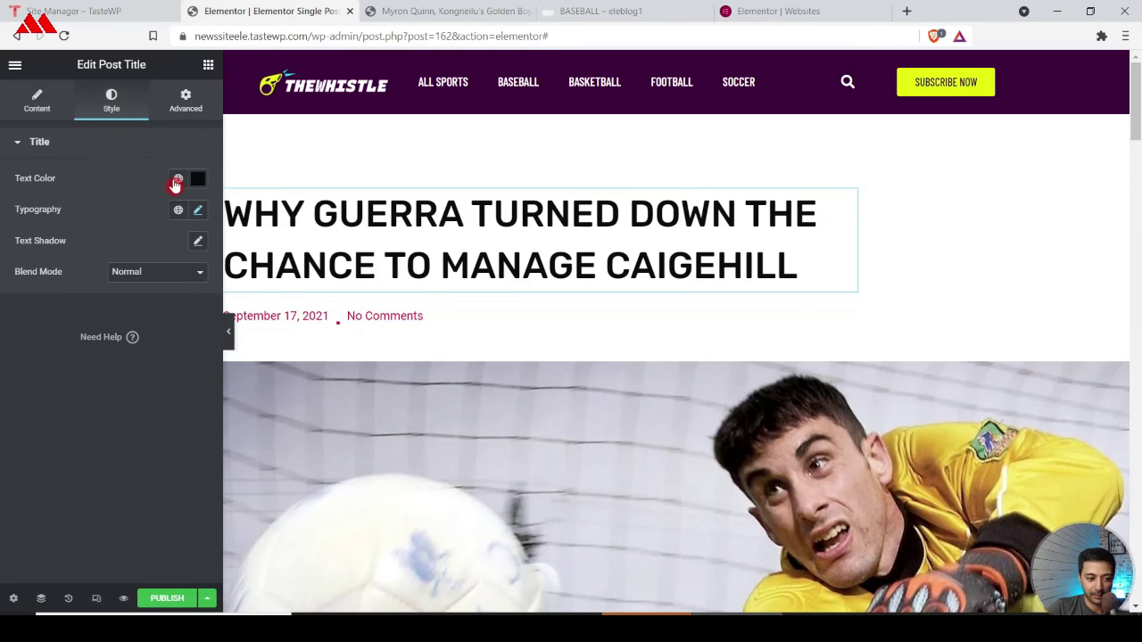
{"action": "left_click", "coordinate": [56, 252]}
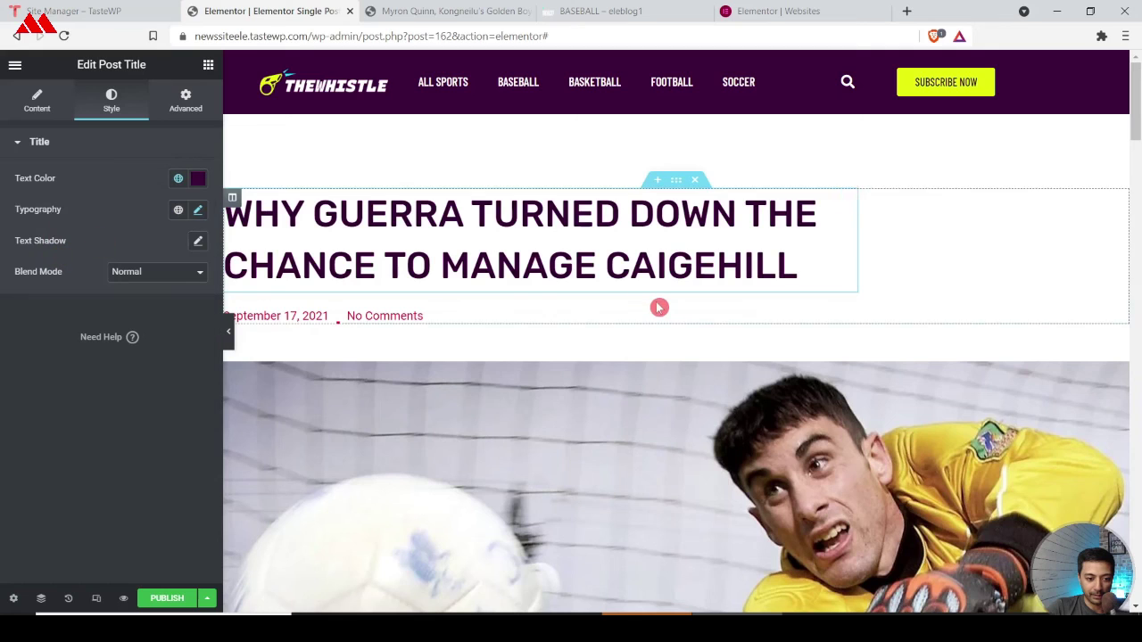
Step: Delete the empty Post Excerpt widget above the post content
{"action": "scroll", "coordinate": [658, 306], "scroll_direction": "down", "scroll_amount": 1}
{"action": "scroll", "coordinate": [658, 307], "scroll_direction": "down", "scroll_amount": 2}
{"action": "scroll", "coordinate": [630, 184], "scroll_direction": "down", "scroll_amount": 7}
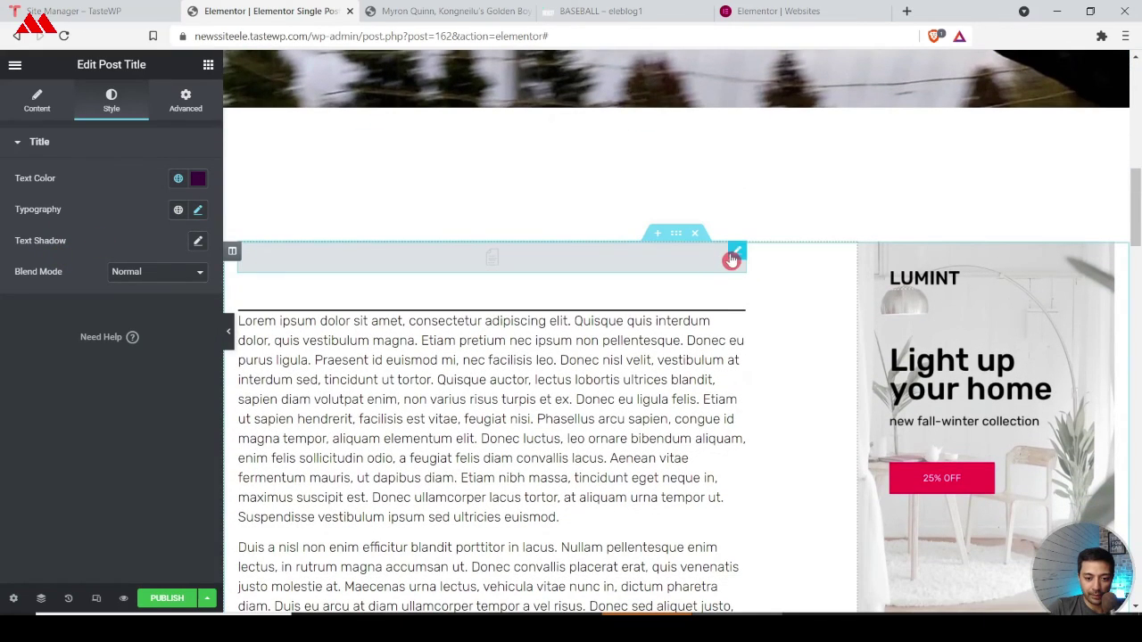
{"action": "right_click", "coordinate": [731, 258]}
{"action": "left_click", "coordinate": [732, 259]}
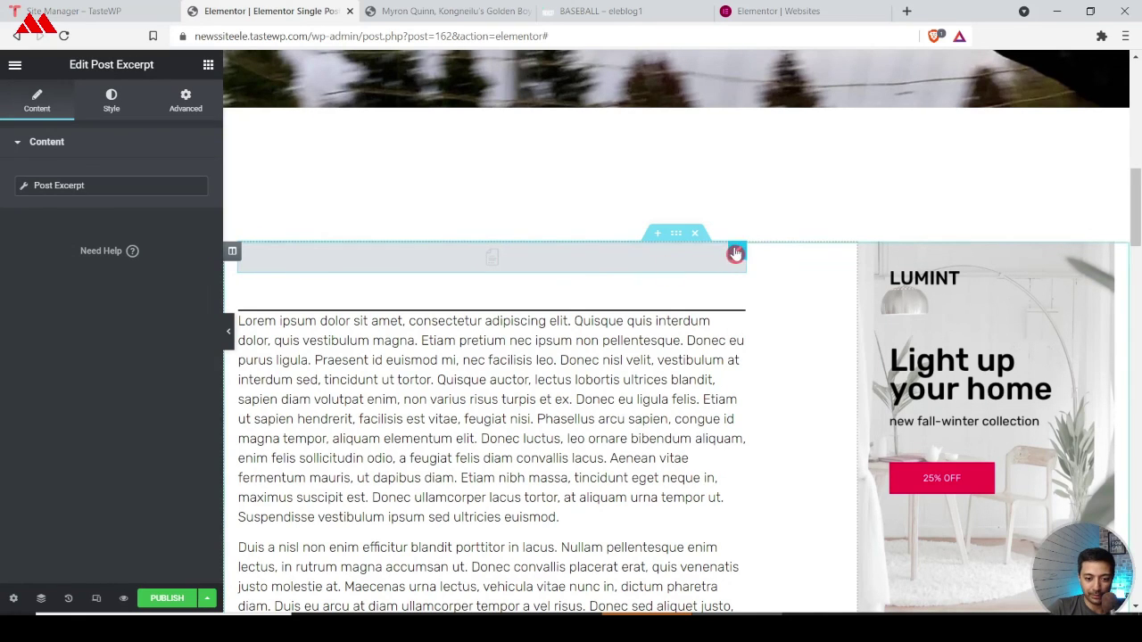
{"action": "right_click", "coordinate": [735, 253]}
{"action": "left_click", "coordinate": [769, 457]}
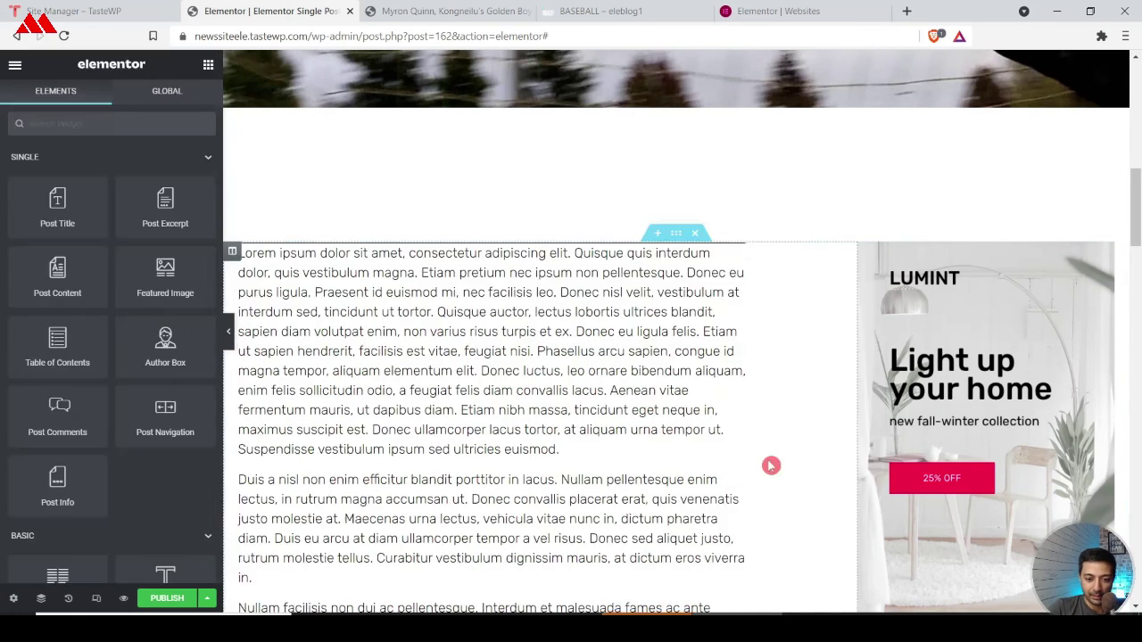
Step: Set the top margin of the section holding the post content and sidebar to 80 px
{"action": "left_click", "coordinate": [657, 175]}
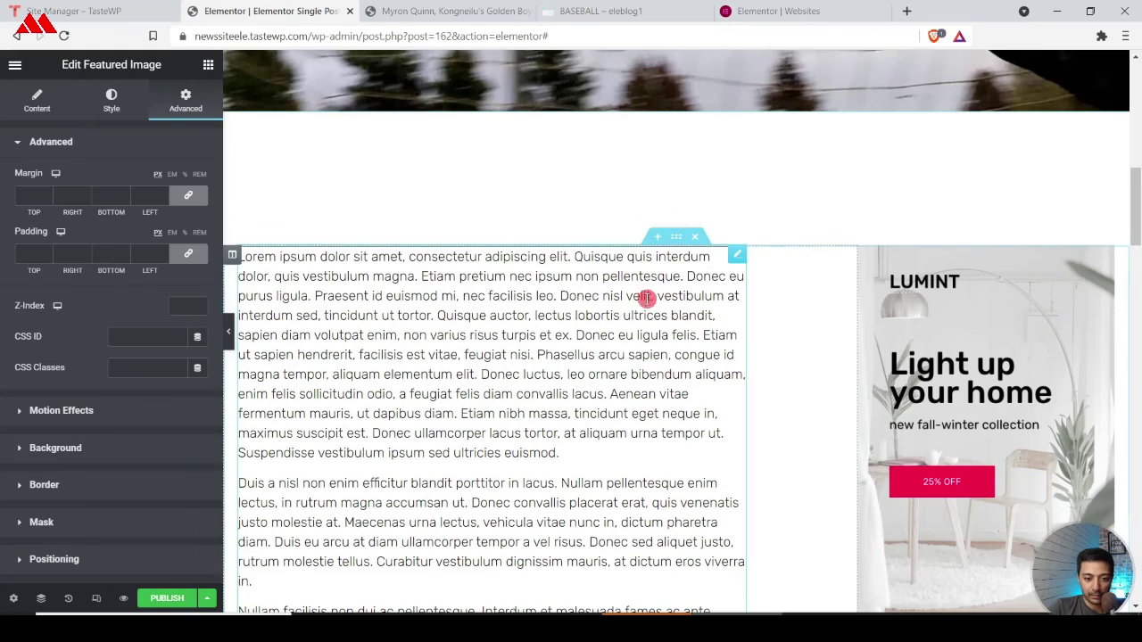
{"action": "left_click", "coordinate": [679, 237]}
{"action": "left_click", "coordinate": [182, 101]}
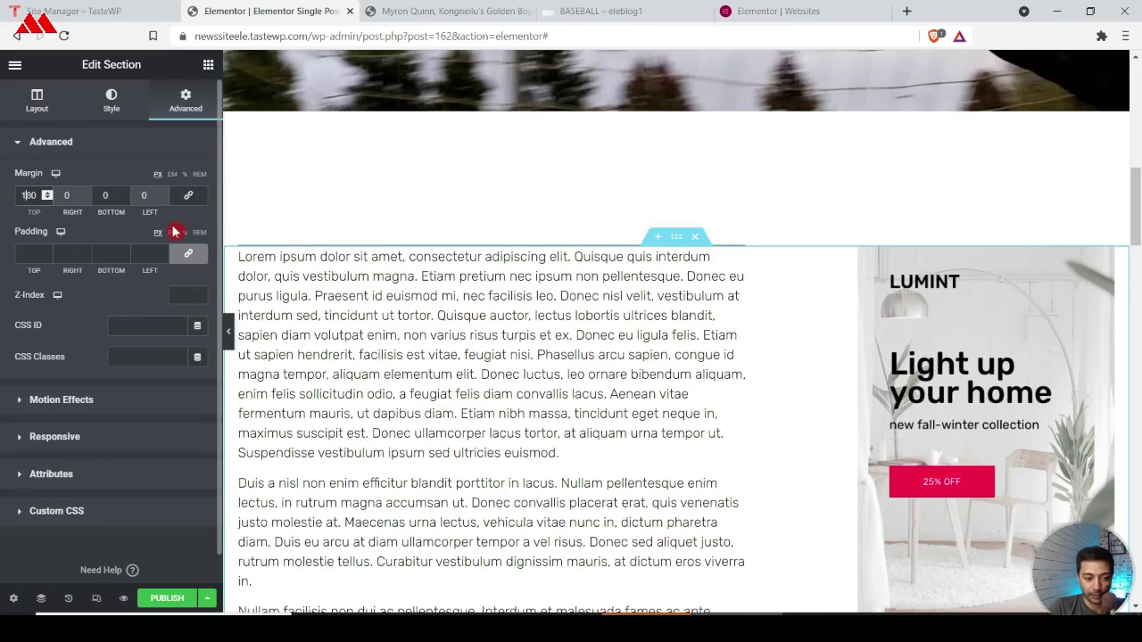
{"action": "key", "text": "BackSpace"}
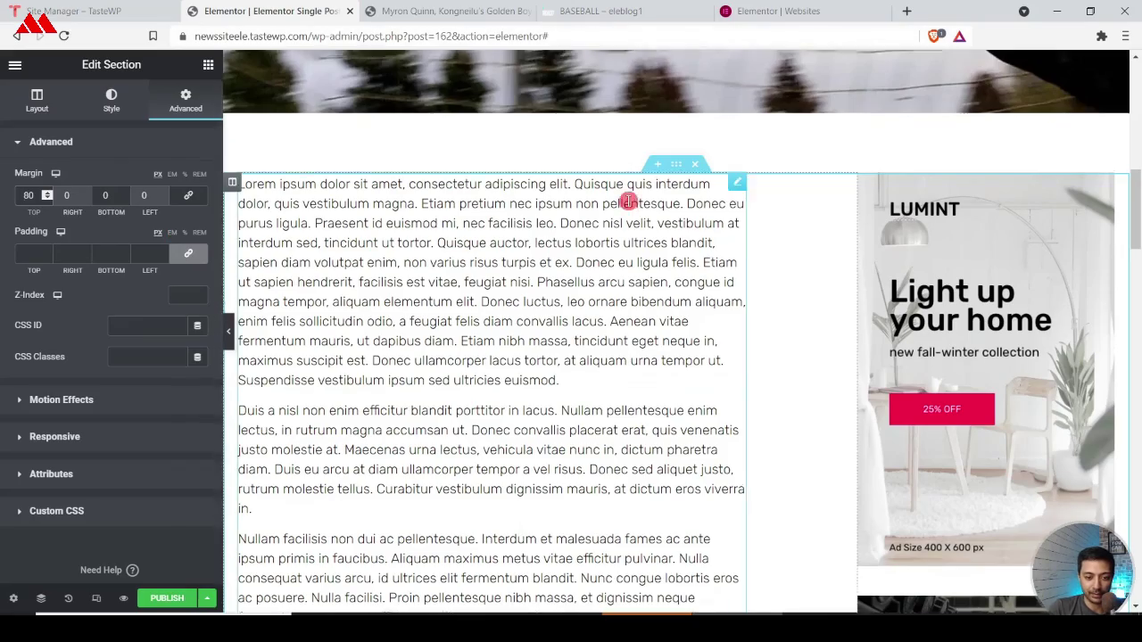
Step: Examine the template's featured image spacing, post content and sidebar down to the share buttons
{"action": "scroll", "coordinate": [627, 196], "scroll_direction": "up", "scroll_amount": 3}
{"action": "scroll", "coordinate": [627, 200], "scroll_direction": "down", "scroll_amount": 5}
{"action": "scroll", "coordinate": [628, 200], "scroll_direction": "down", "scroll_amount": 1}
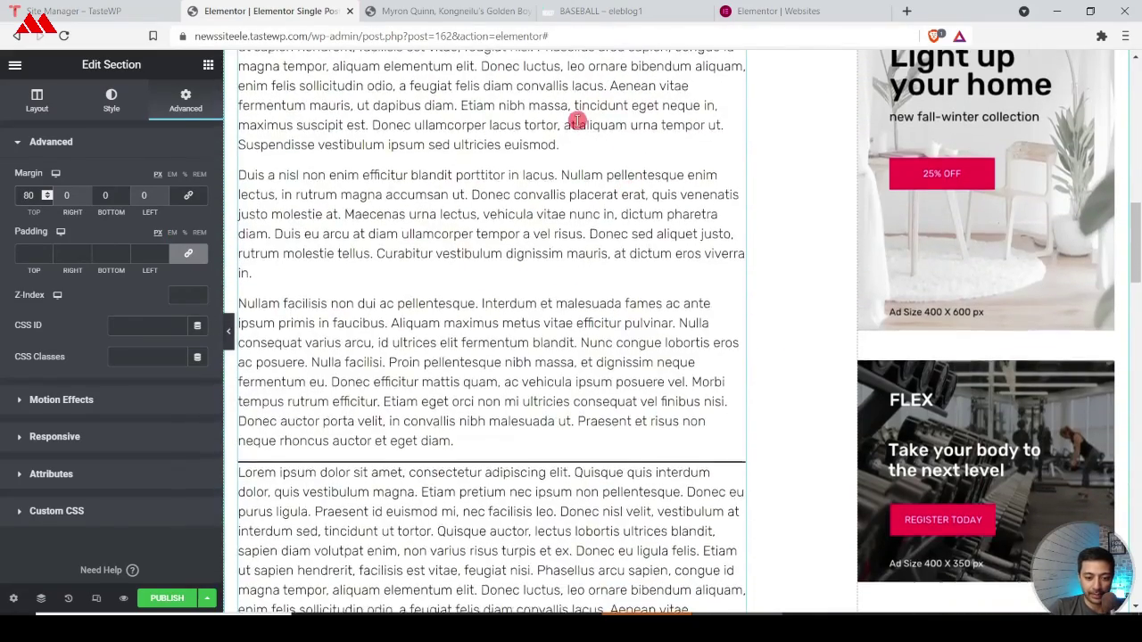
{"action": "scroll", "coordinate": [578, 117], "scroll_direction": "up", "scroll_amount": 3}
{"action": "scroll", "coordinate": [892, 148], "scroll_direction": "up", "scroll_amount": 5}
{"action": "scroll", "coordinate": [964, 357], "scroll_direction": "down", "scroll_amount": 8}
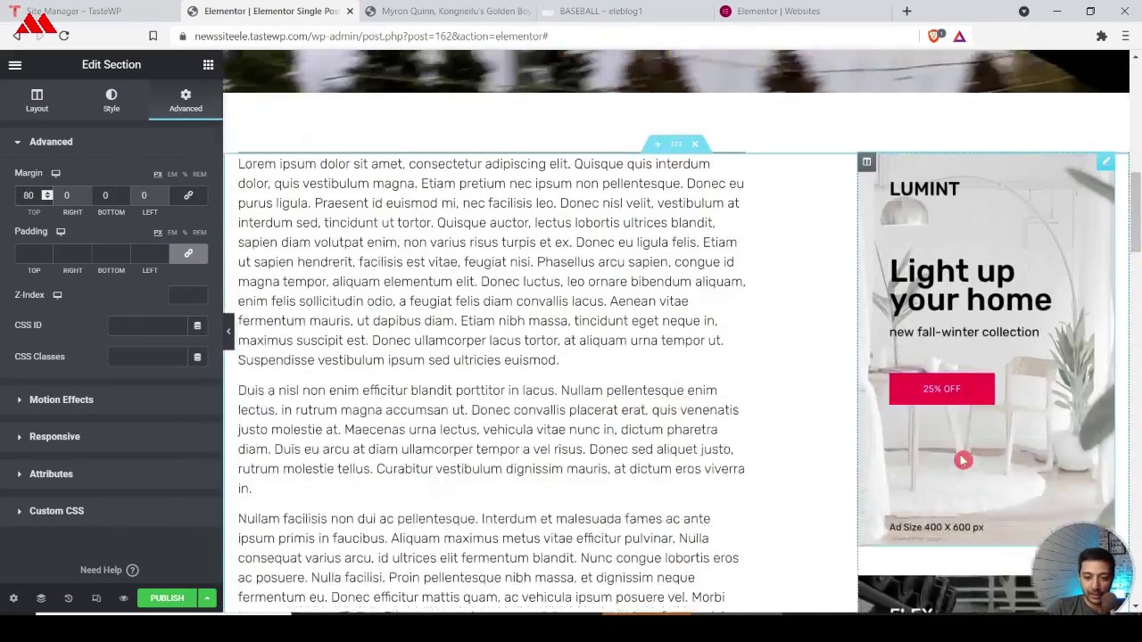
{"action": "scroll", "coordinate": [995, 260], "scroll_direction": "down", "scroll_amount": 3}
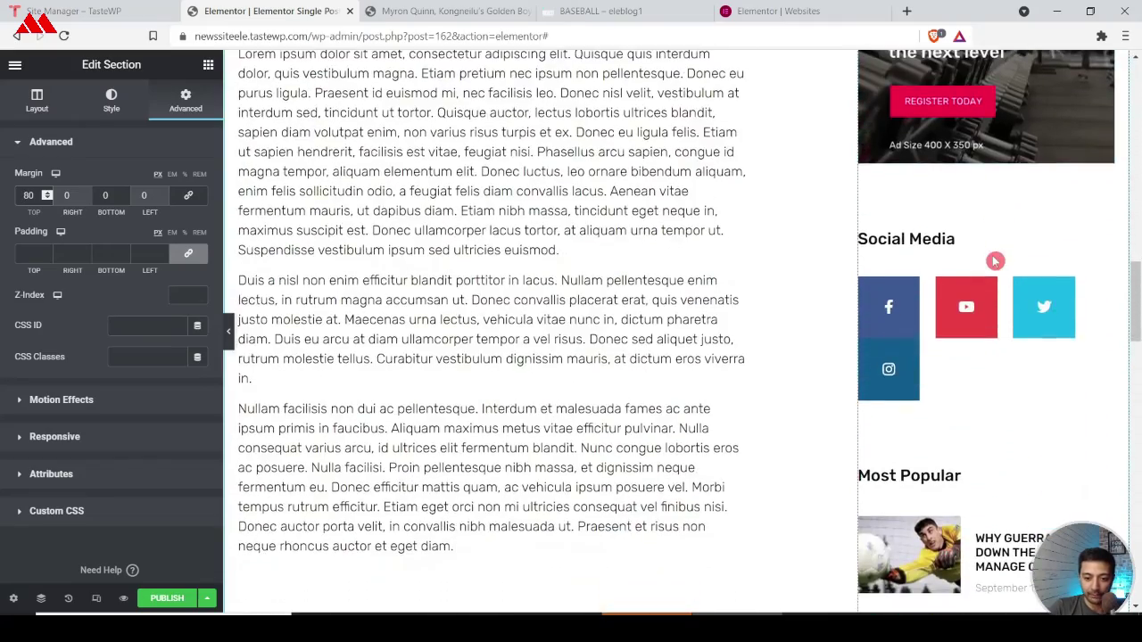
{"action": "scroll", "coordinate": [995, 260], "scroll_direction": "down", "scroll_amount": 3}
{"action": "scroll", "coordinate": [994, 261], "scroll_direction": "up", "scroll_amount": 3}
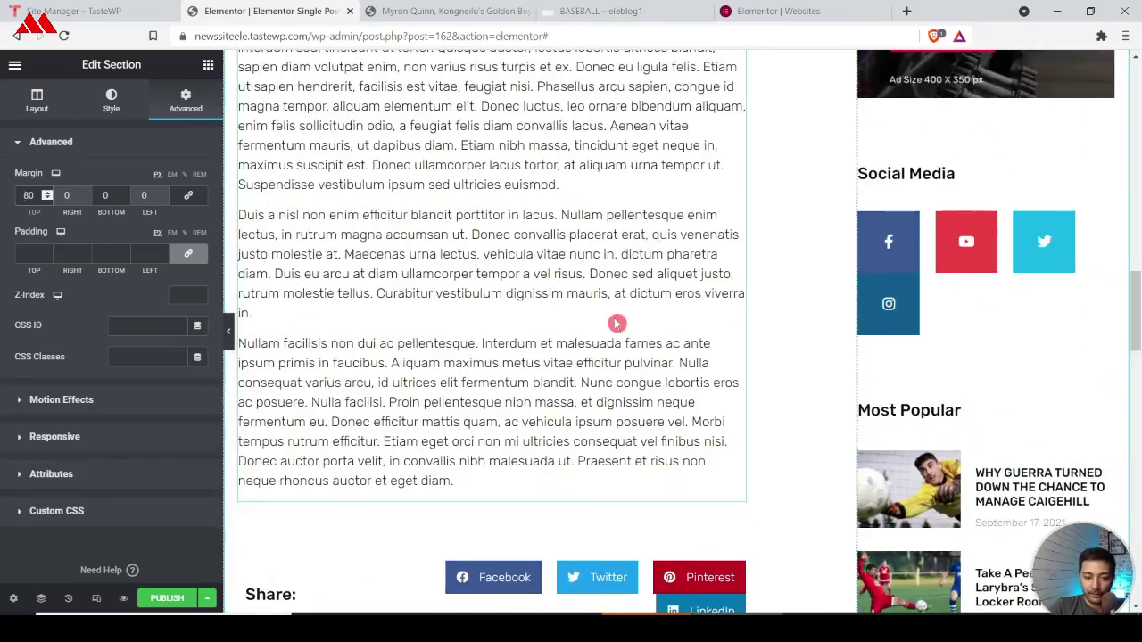
Step: Set the Share Buttons' button size to 0.8 and their columns gap to 8
{"action": "scroll", "coordinate": [616, 324], "scroll_direction": "down", "scroll_amount": 3}
{"action": "left_click", "coordinate": [572, 320]}
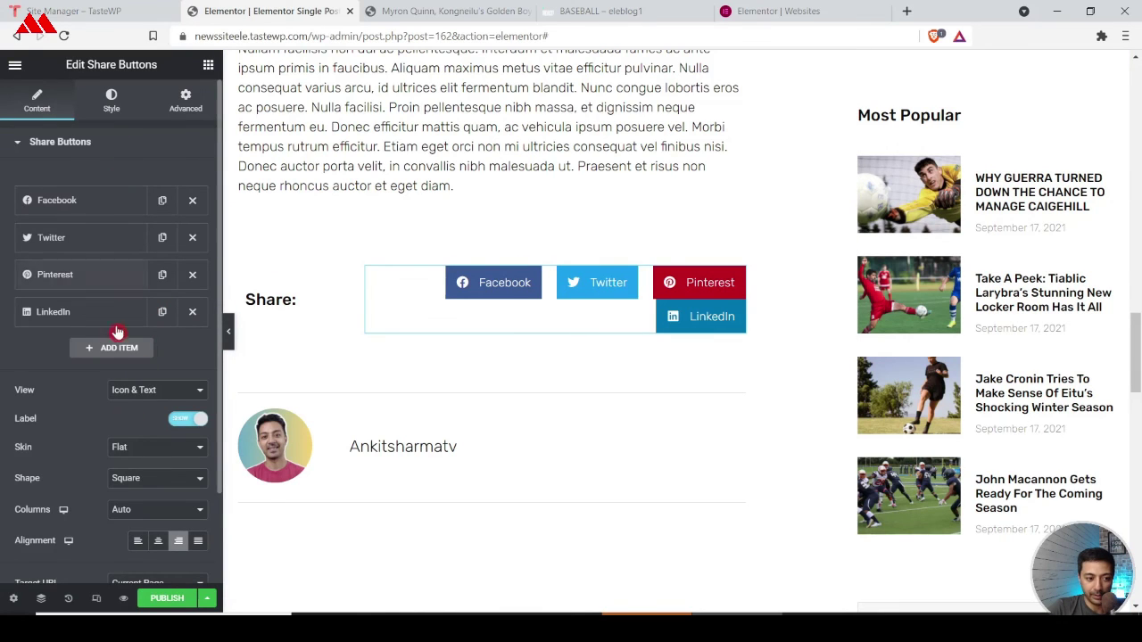
{"action": "left_click", "coordinate": [109, 101]}
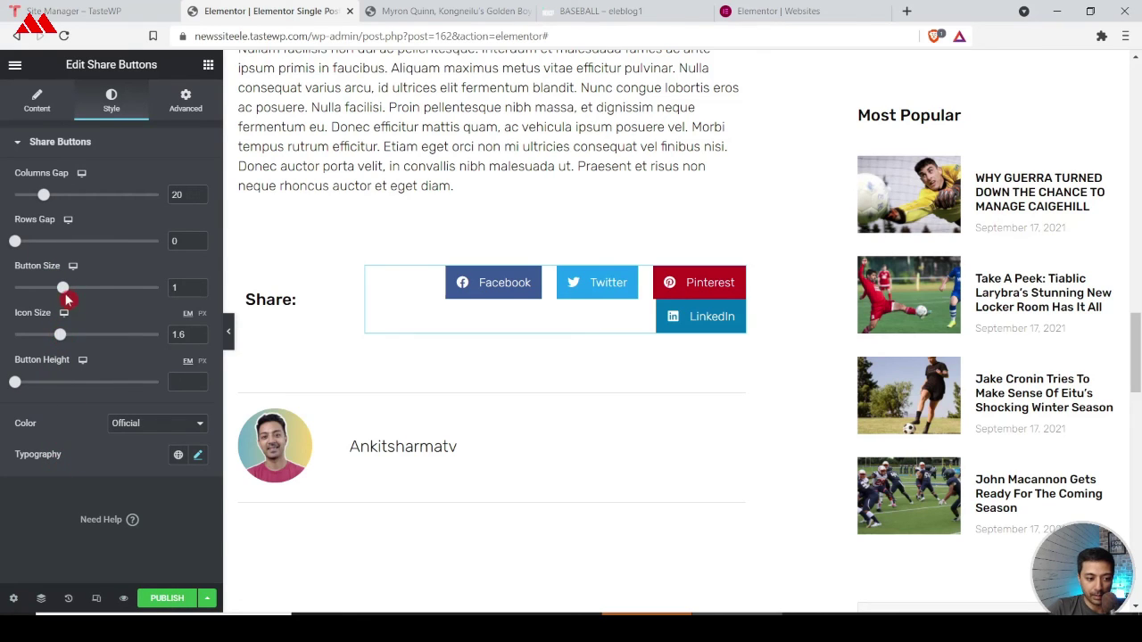
{"action": "left_click_drag", "start_coordinate": [62, 289], "coordinate": [43, 297]}
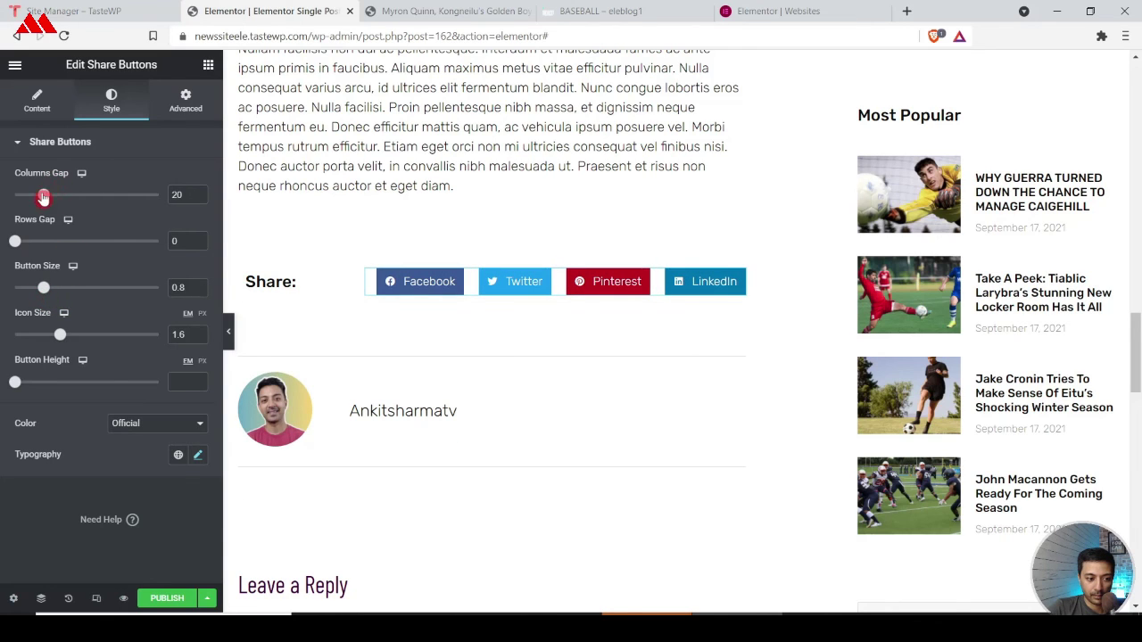
{"action": "left_click_drag", "start_coordinate": [43, 197], "coordinate": [26, 195]}
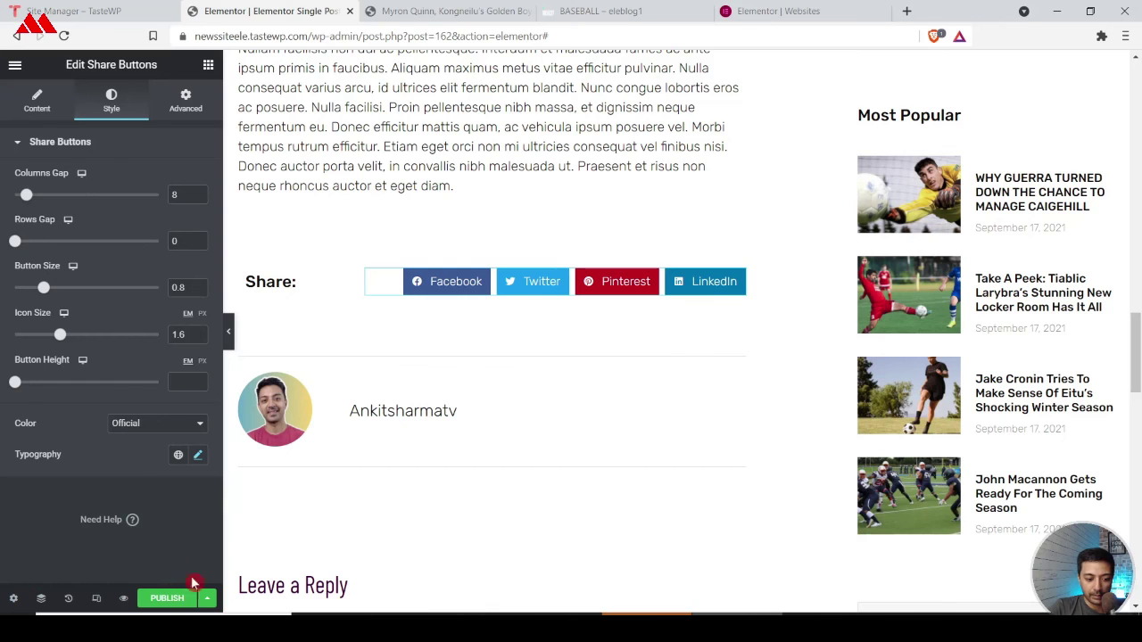
Step: Set the sidebar Social Icons' spacing to 10 and their padding to 0.7
{"action": "scroll", "coordinate": [880, 331], "scroll_direction": "up", "scroll_amount": 5}
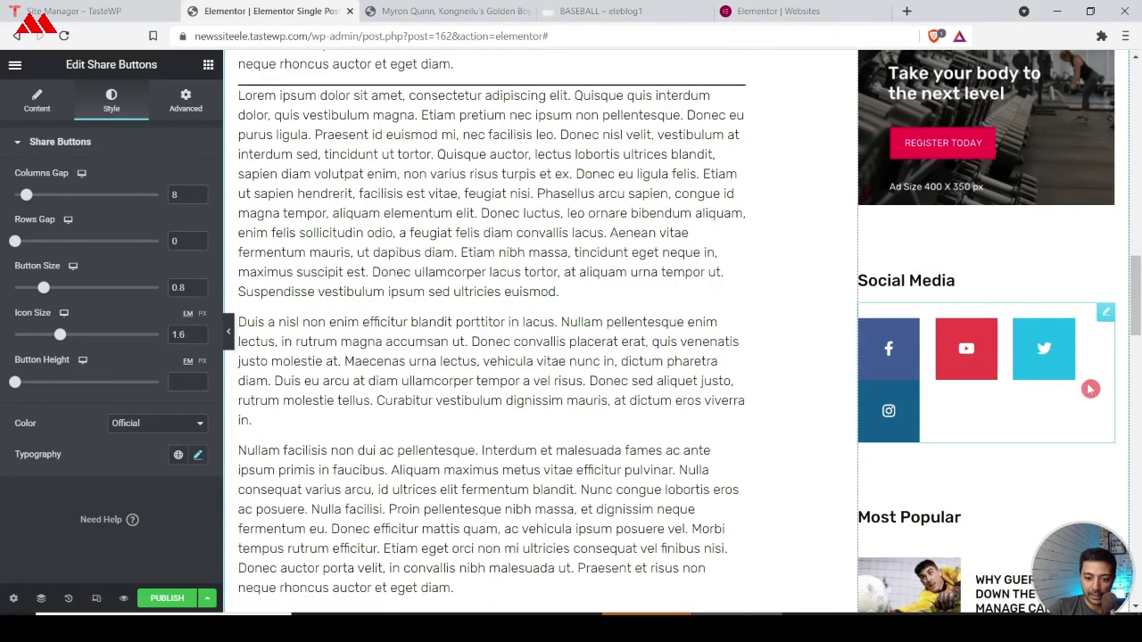
{"action": "left_click", "coordinate": [1110, 310]}
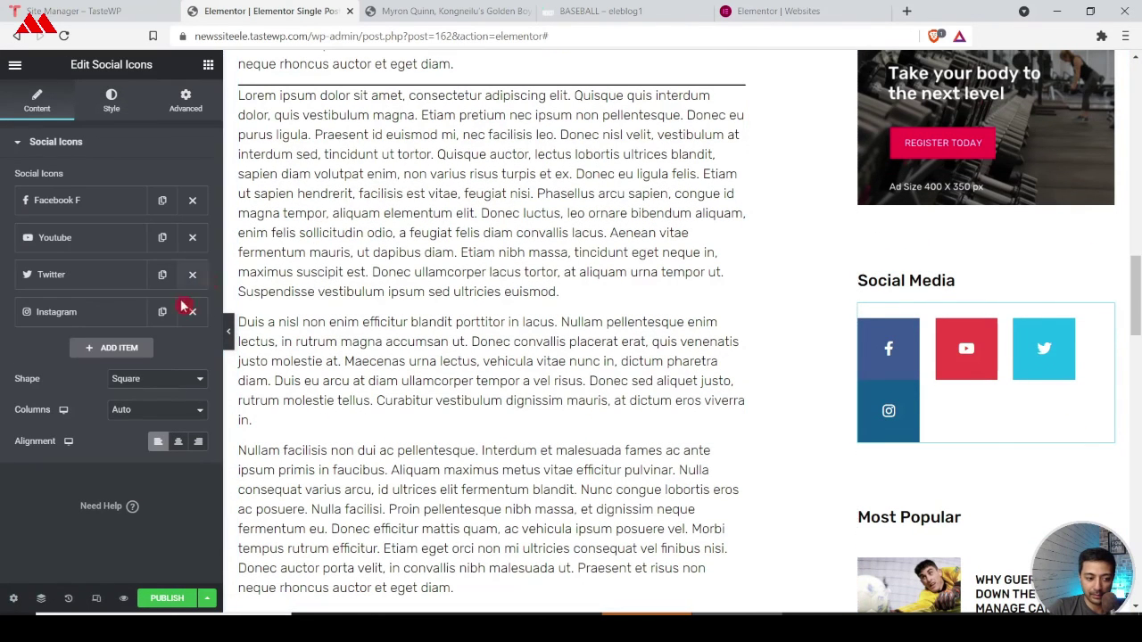
{"action": "left_click", "coordinate": [99, 104]}
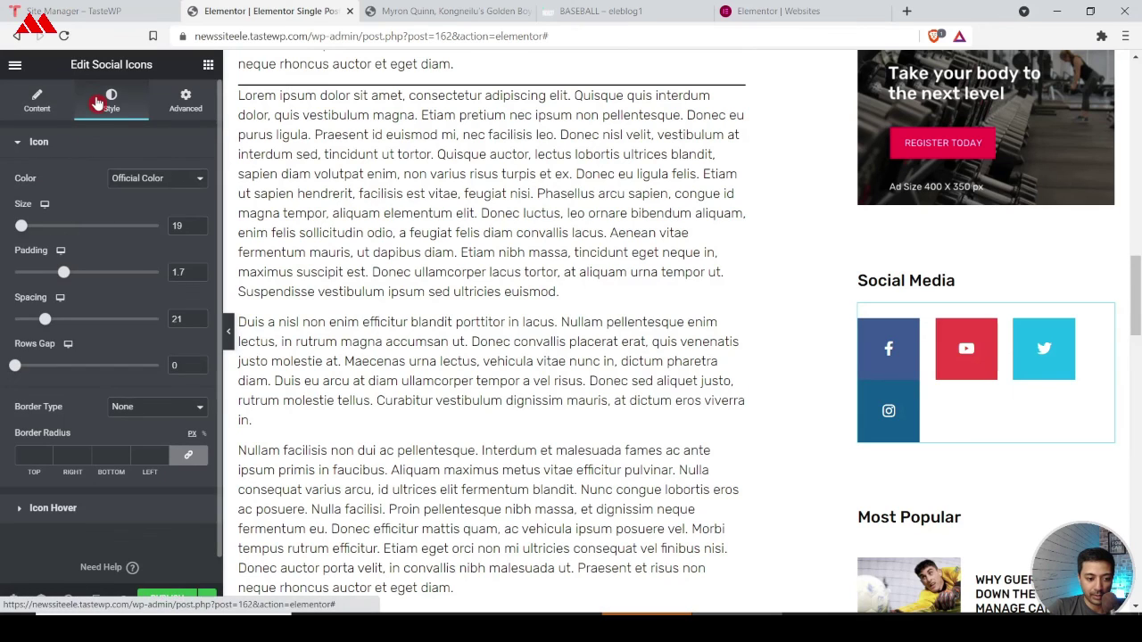
{"action": "left_click_drag", "start_coordinate": [65, 317], "coordinate": [28, 319]}
{"action": "left_click_drag", "start_coordinate": [64, 275], "coordinate": [35, 272]}
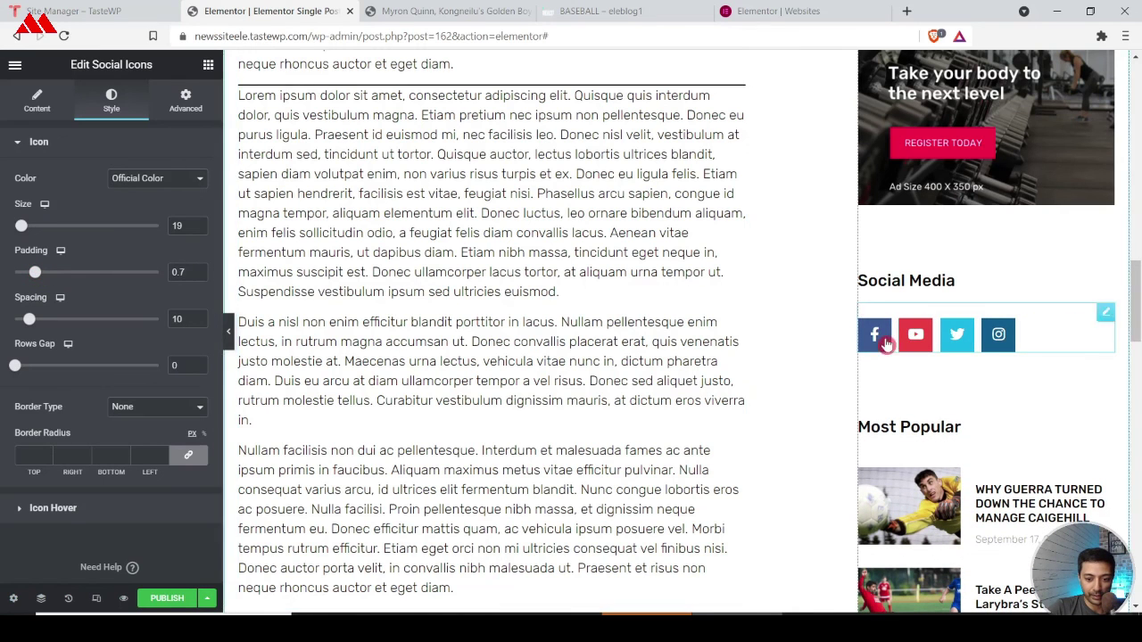
{"action": "left_click", "coordinate": [171, 603]}
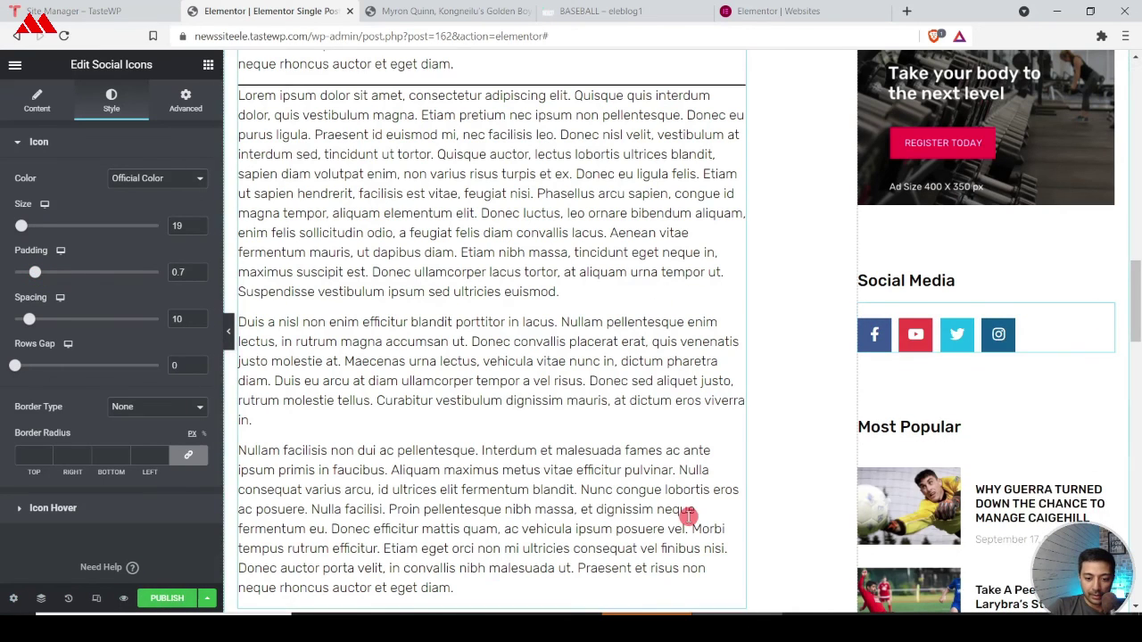
Step: Give the Related Posts heading the global Primary text color and the global Primary typography
{"action": "scroll", "coordinate": [914, 283], "scroll_direction": "down", "scroll_amount": 3}
{"action": "scroll", "coordinate": [956, 295], "scroll_direction": "down", "scroll_amount": 6}
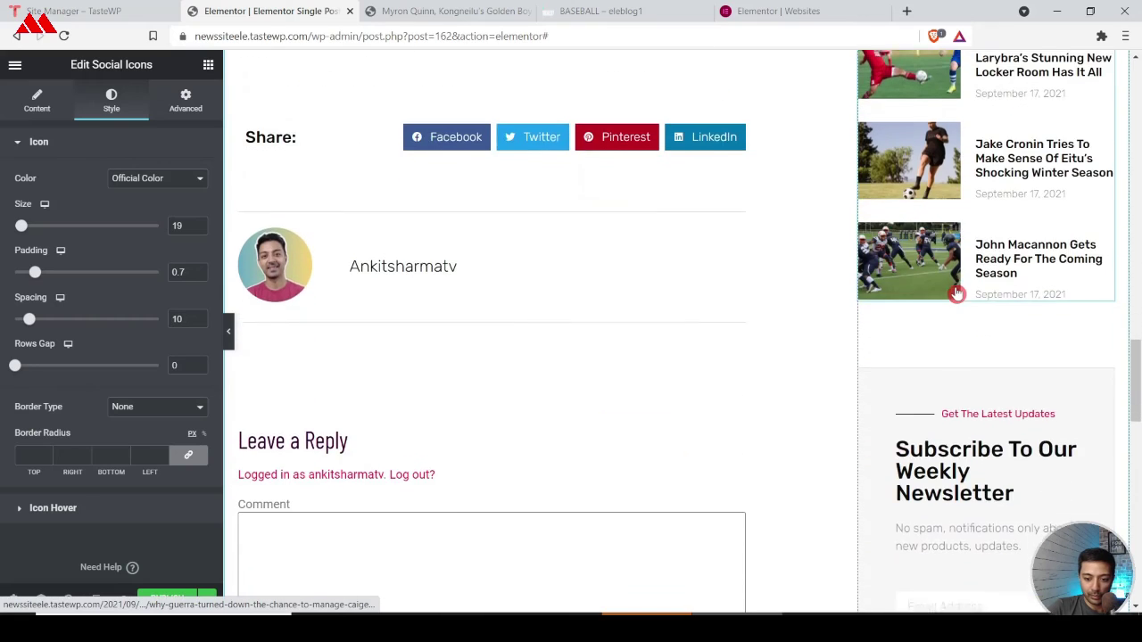
{"action": "scroll", "coordinate": [573, 232], "scroll_direction": "down", "scroll_amount": 6}
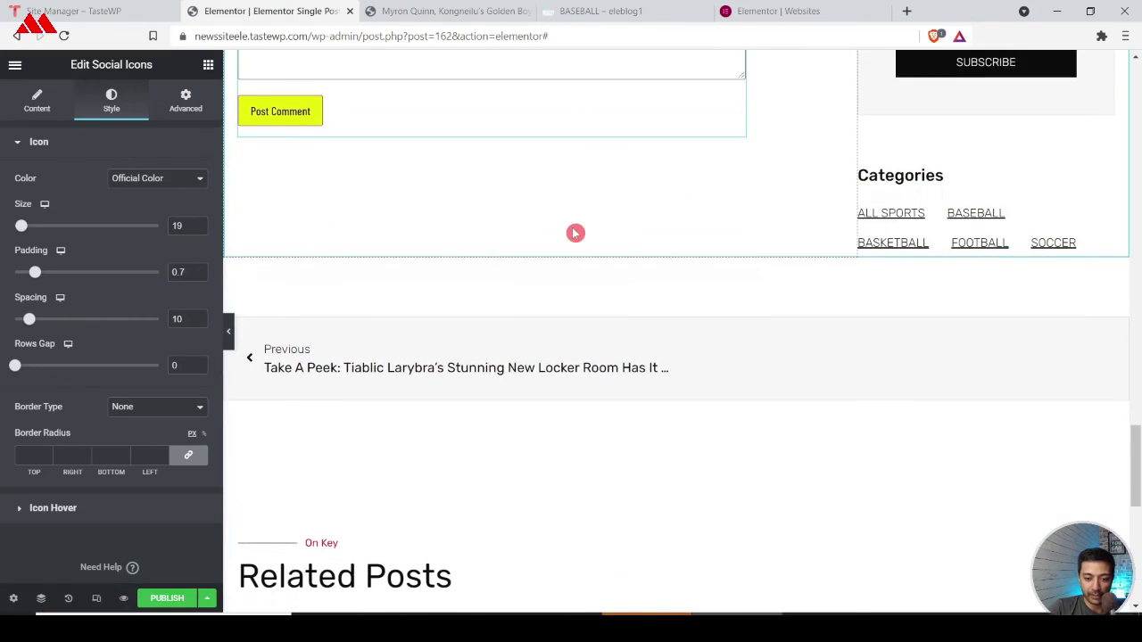
{"action": "scroll", "coordinate": [887, 204], "scroll_direction": "down", "scroll_amount": 2}
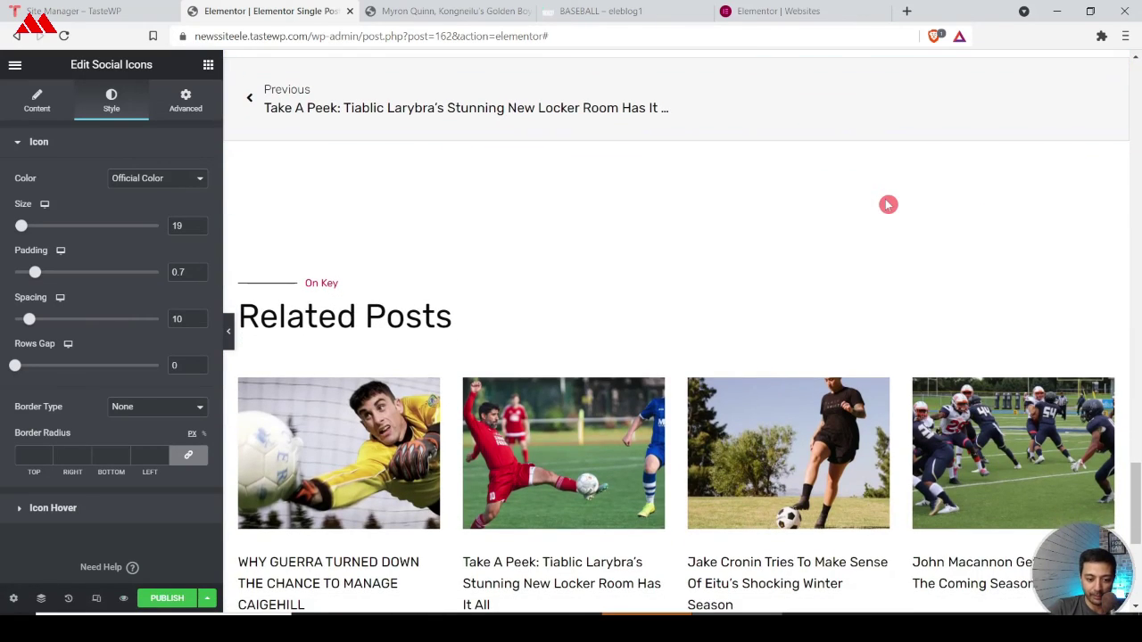
{"action": "scroll", "coordinate": [887, 205], "scroll_direction": "down", "scroll_amount": 2}
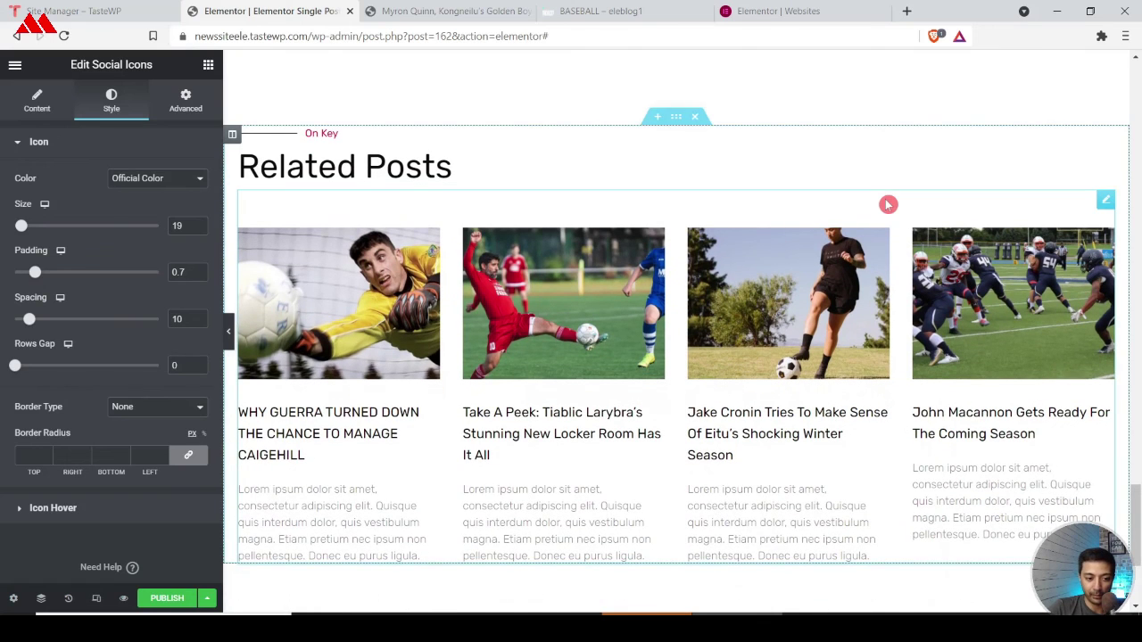
{"action": "left_click", "coordinate": [469, 176]}
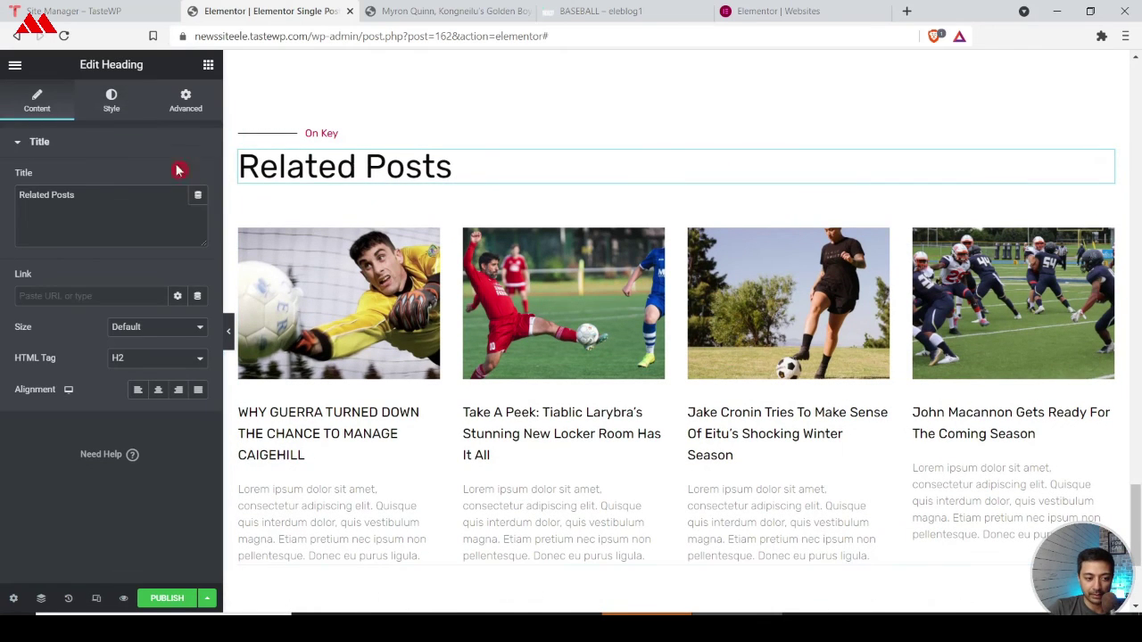
{"action": "left_click", "coordinate": [116, 101]}
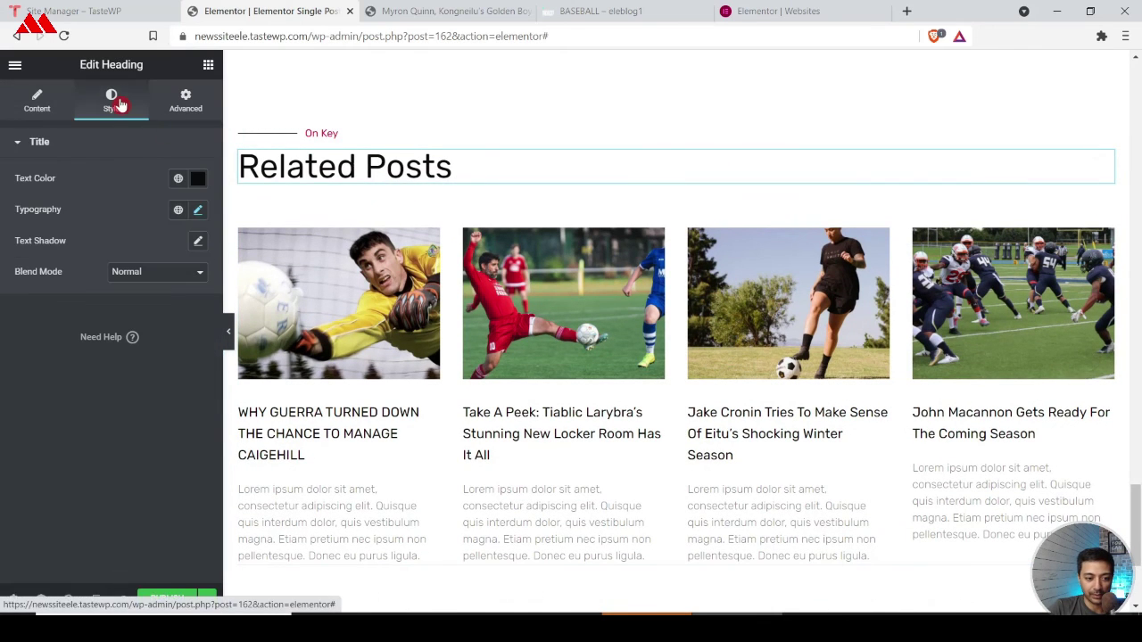
{"action": "left_click", "coordinate": [175, 183]}
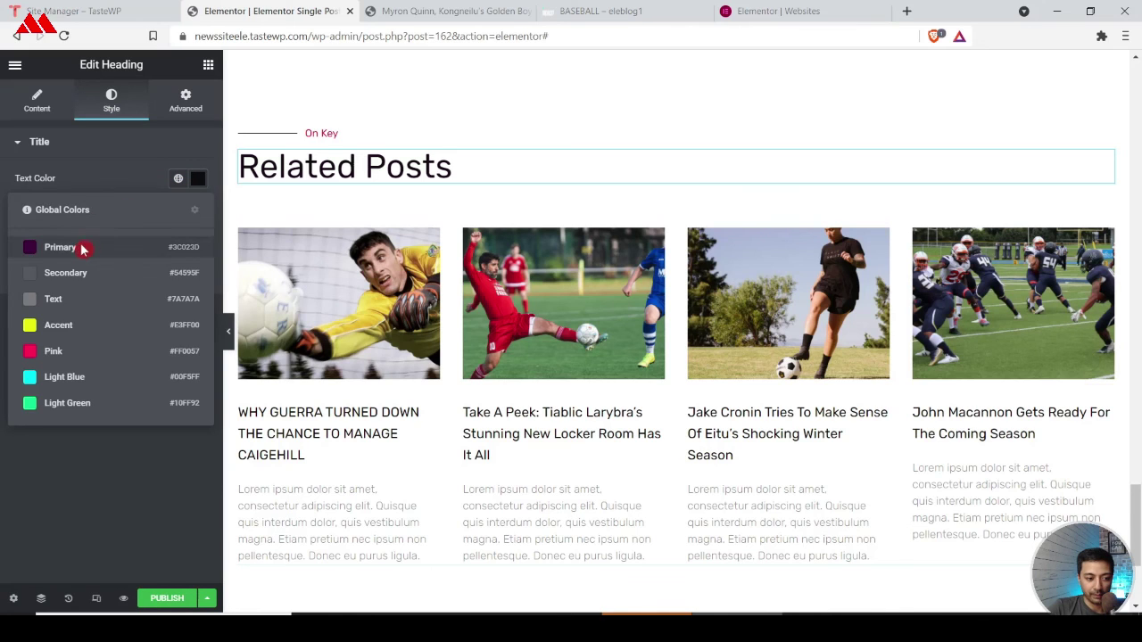
{"action": "left_click", "coordinate": [82, 248]}
{"action": "left_click", "coordinate": [179, 213]}
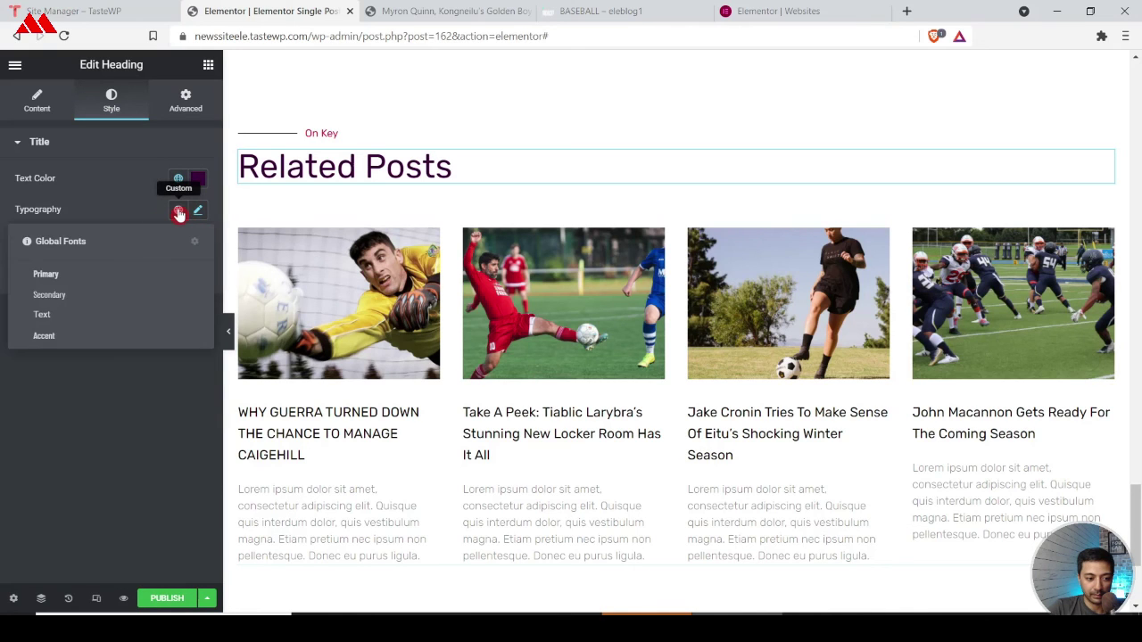
{"action": "left_click", "coordinate": [49, 274]}
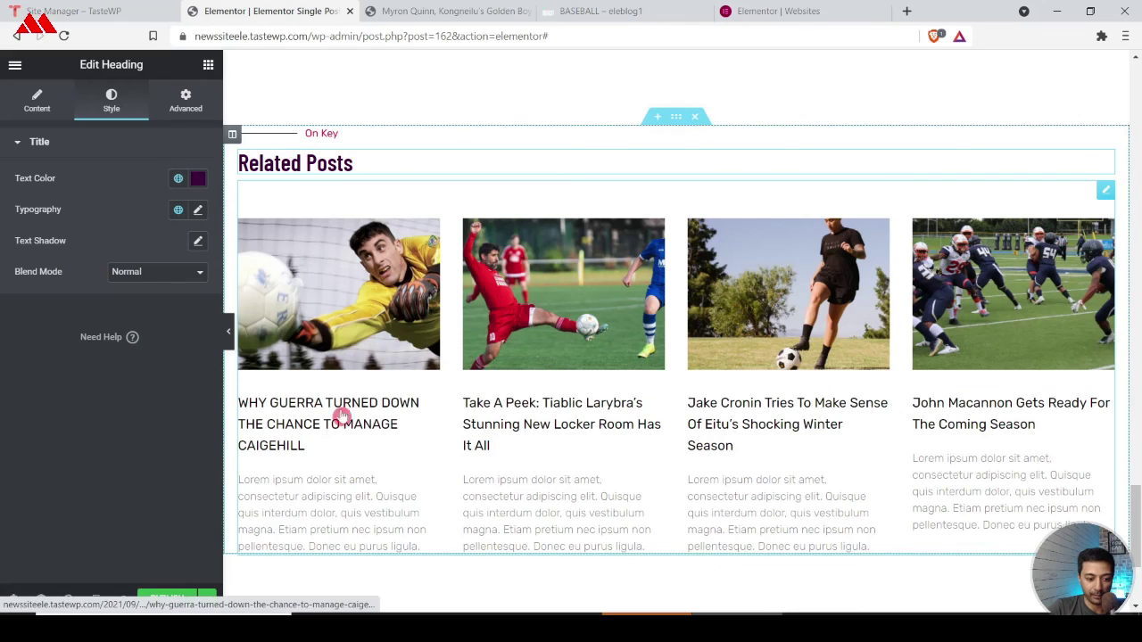
Step: Set the related posts' title color to global Primary and their title typography to global Secondary
{"action": "left_click", "coordinate": [515, 382]}
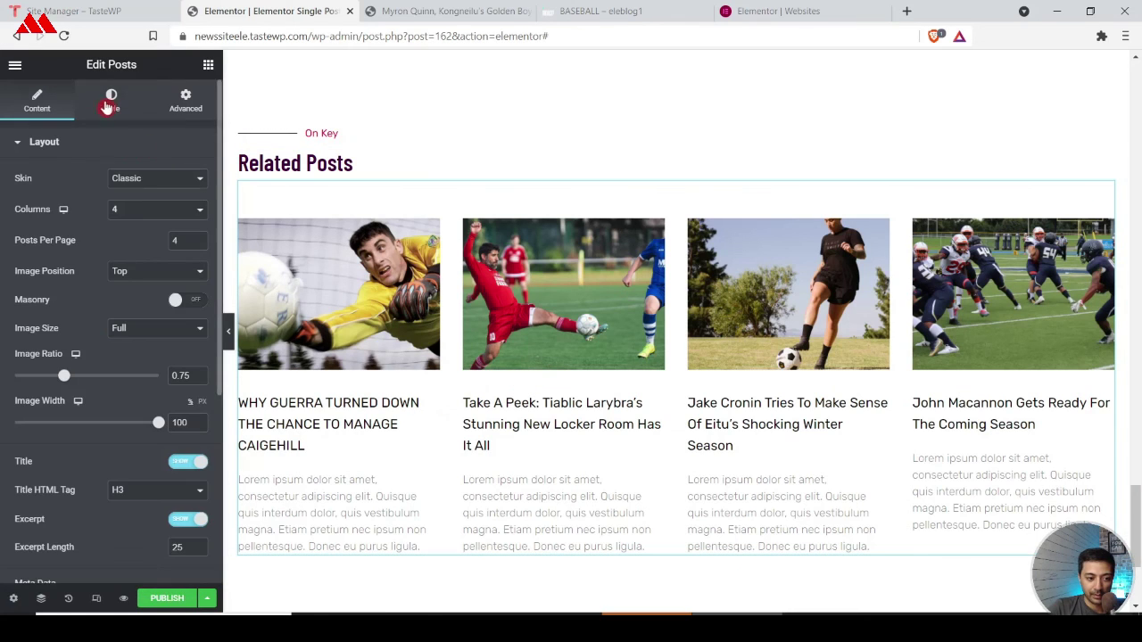
{"action": "left_click", "coordinate": [107, 109]}
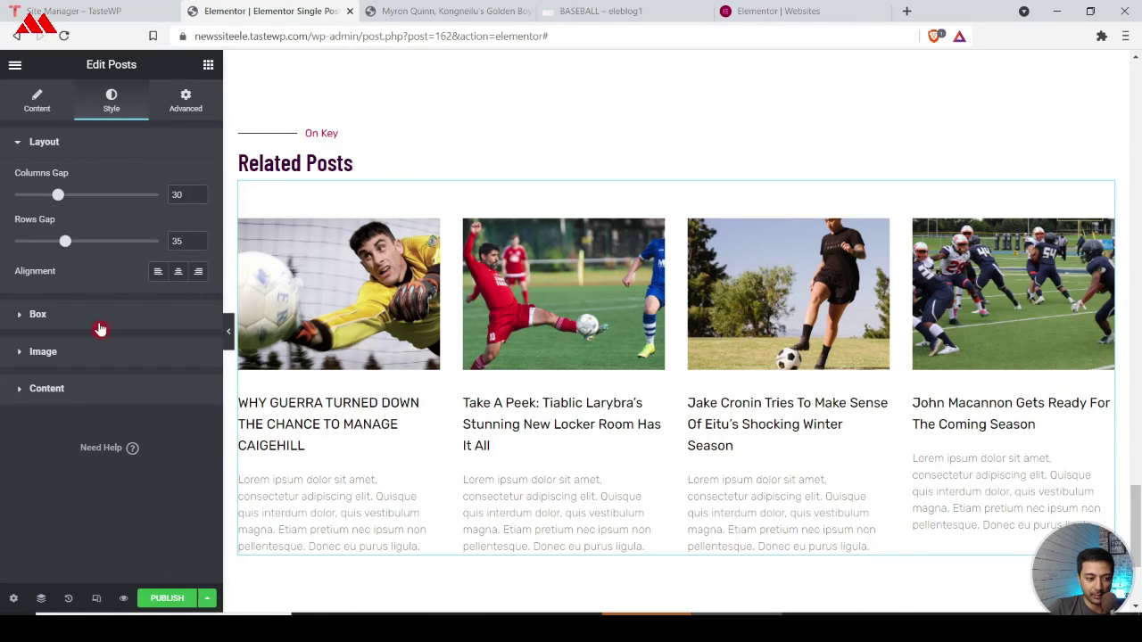
{"action": "left_click", "coordinate": [77, 388]}
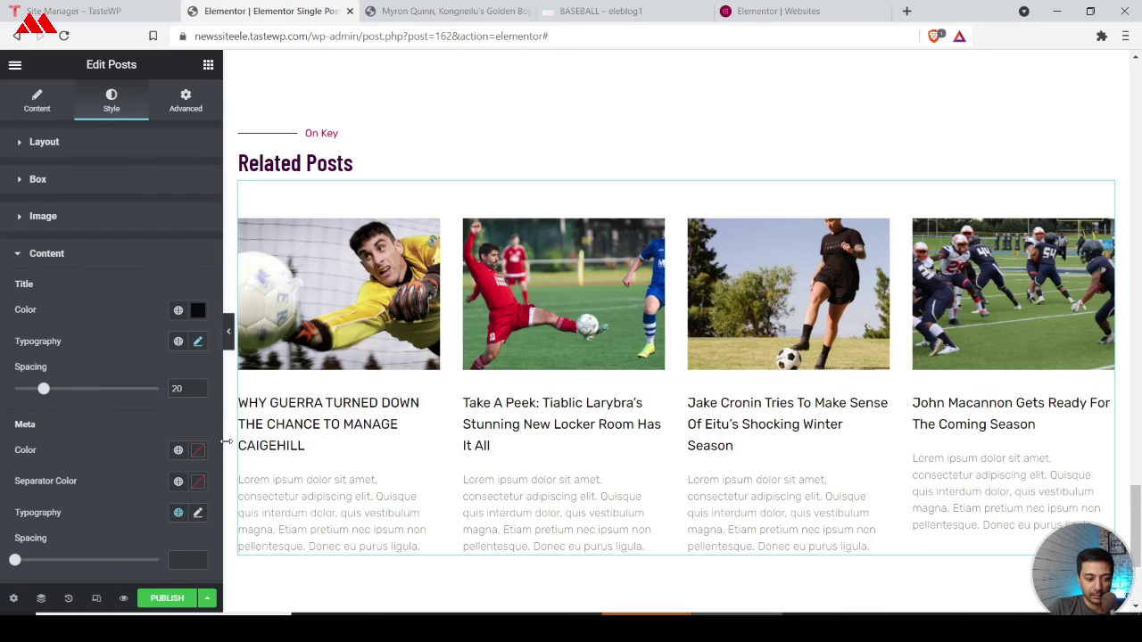
{"action": "left_click", "coordinate": [179, 319]}
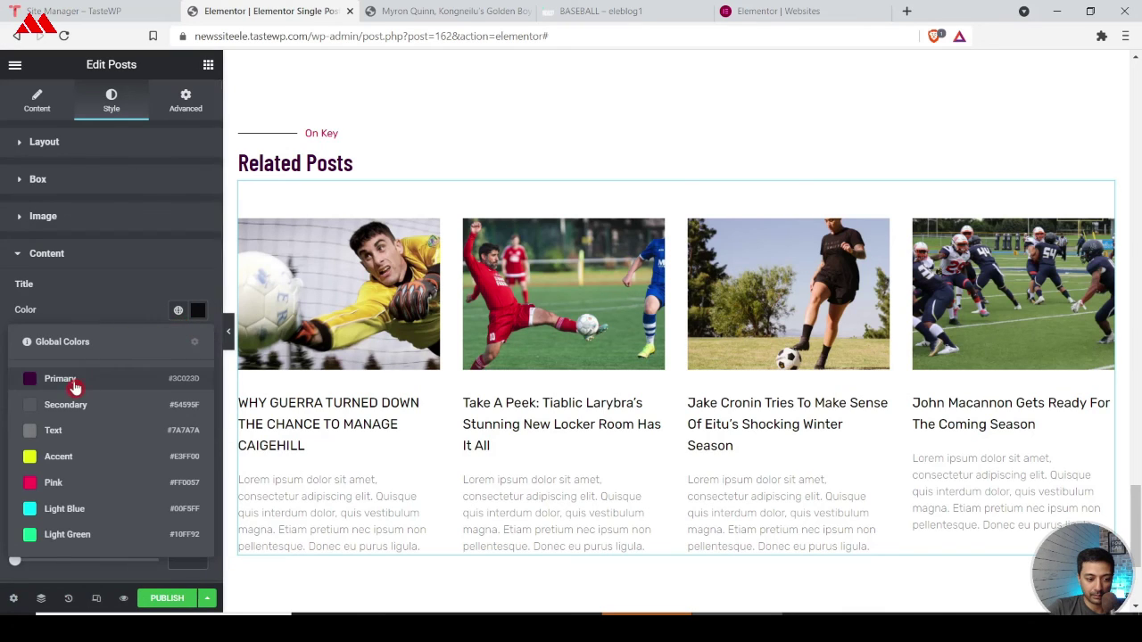
{"action": "left_click", "coordinate": [72, 387]}
{"action": "left_click", "coordinate": [177, 348]}
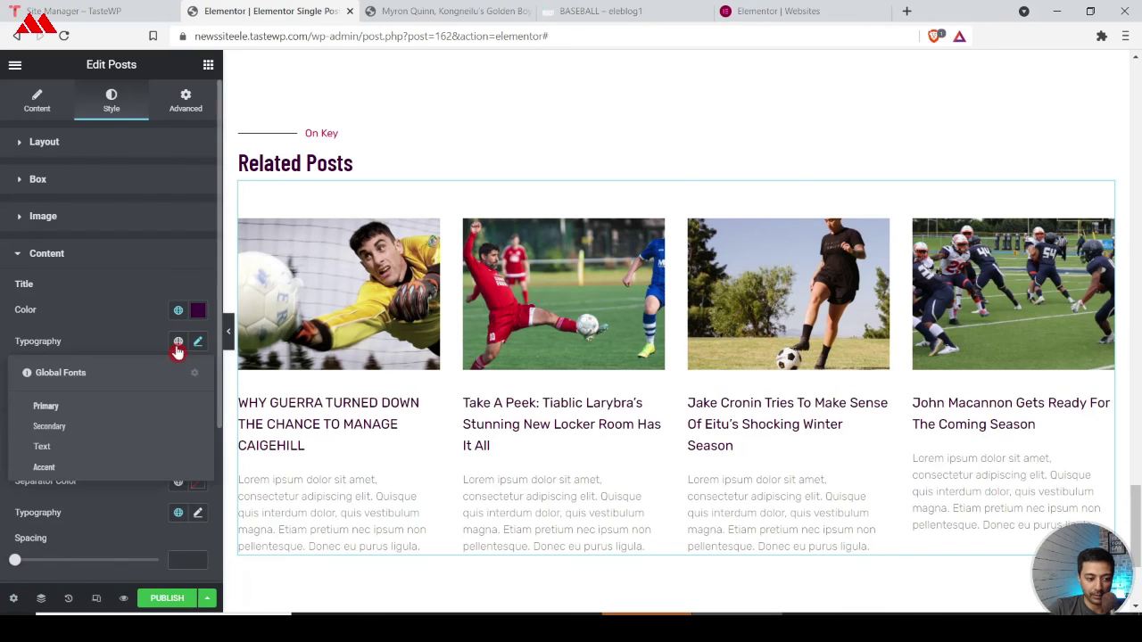
{"action": "left_click", "coordinate": [45, 430]}
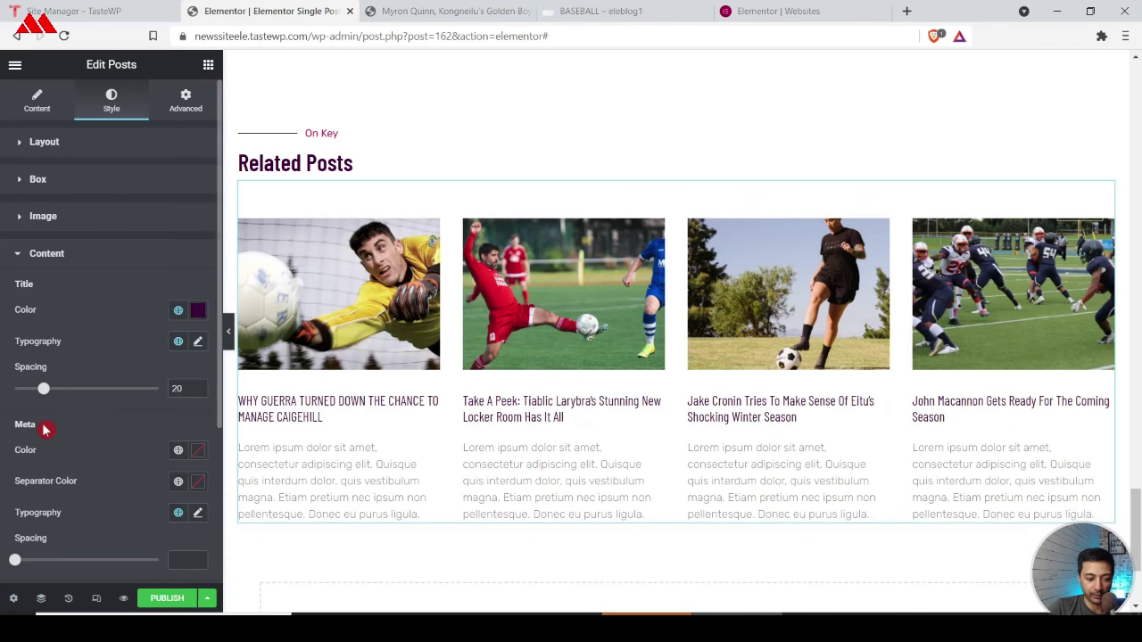
Step: Publish the single post template with a display condition that includes all Posts
{"action": "scroll", "coordinate": [562, 425], "scroll_direction": "down", "scroll_amount": 3}
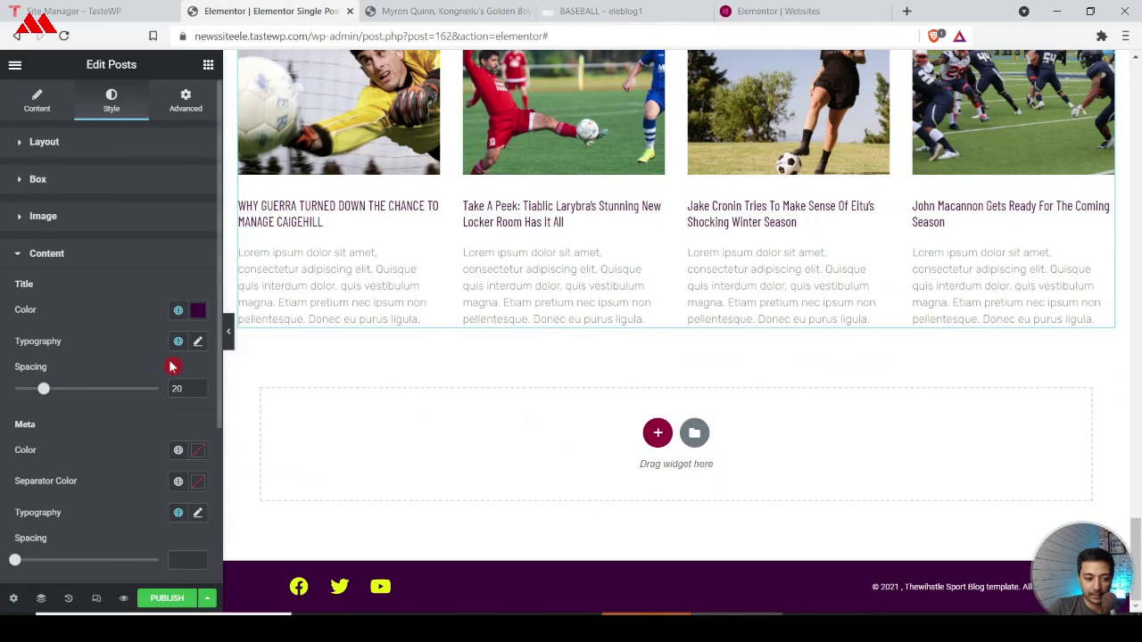
{"action": "scroll", "coordinate": [575, 321], "scroll_direction": "up", "scroll_amount": 5}
{"action": "scroll", "coordinate": [588, 311], "scroll_direction": "up", "scroll_amount": 20}
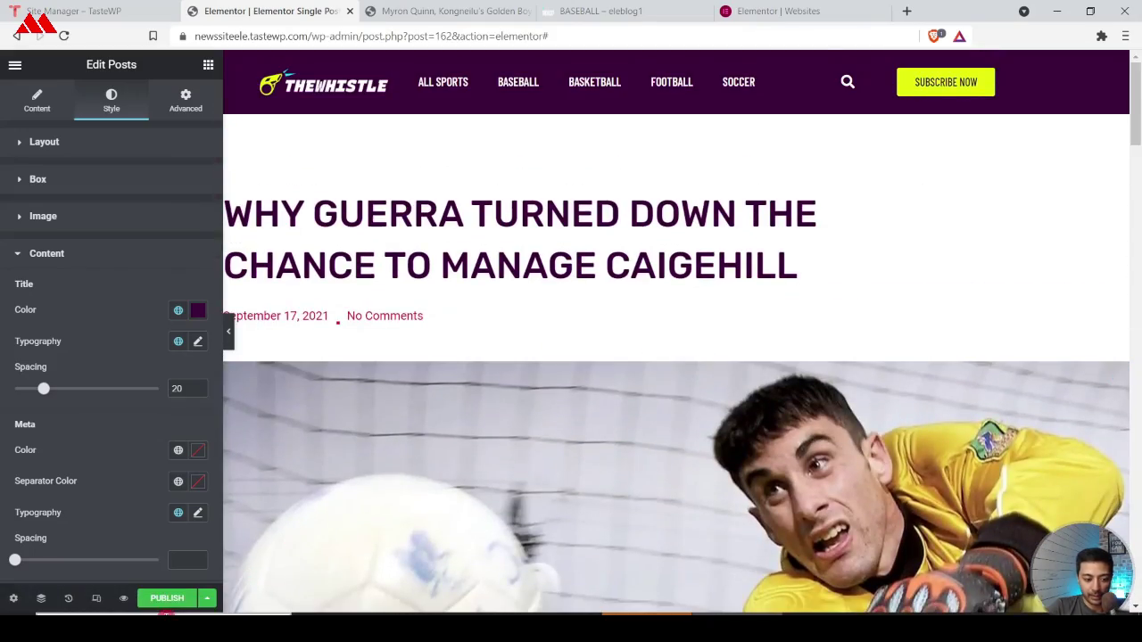
{"action": "left_click", "coordinate": [166, 599]}
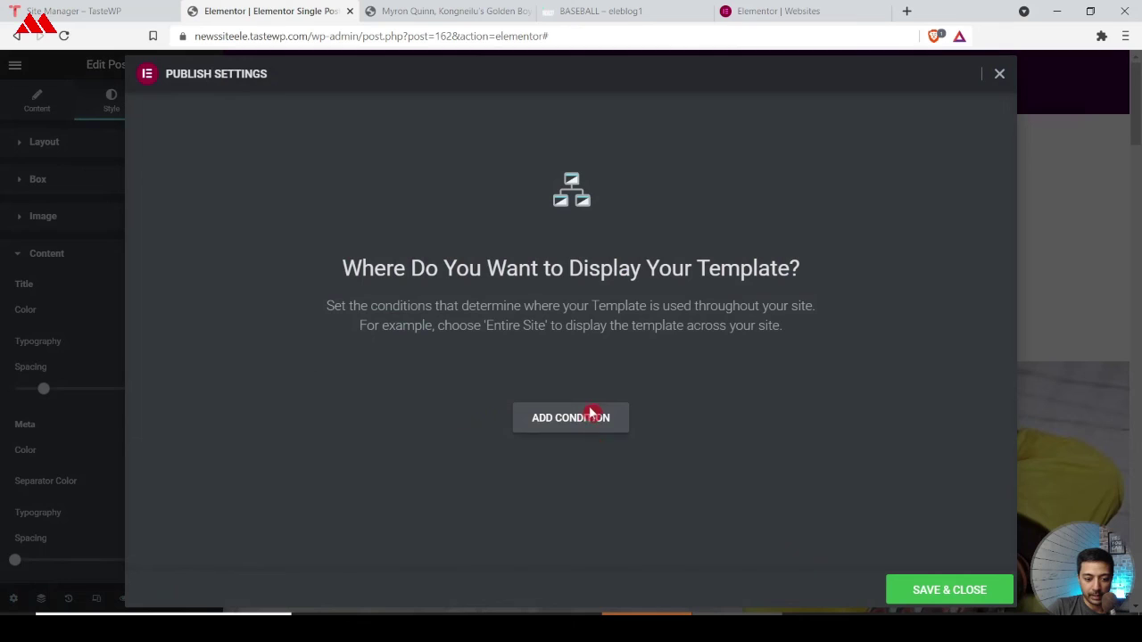
{"action": "left_click", "coordinate": [591, 415]}
{"action": "left_click", "coordinate": [483, 393]}
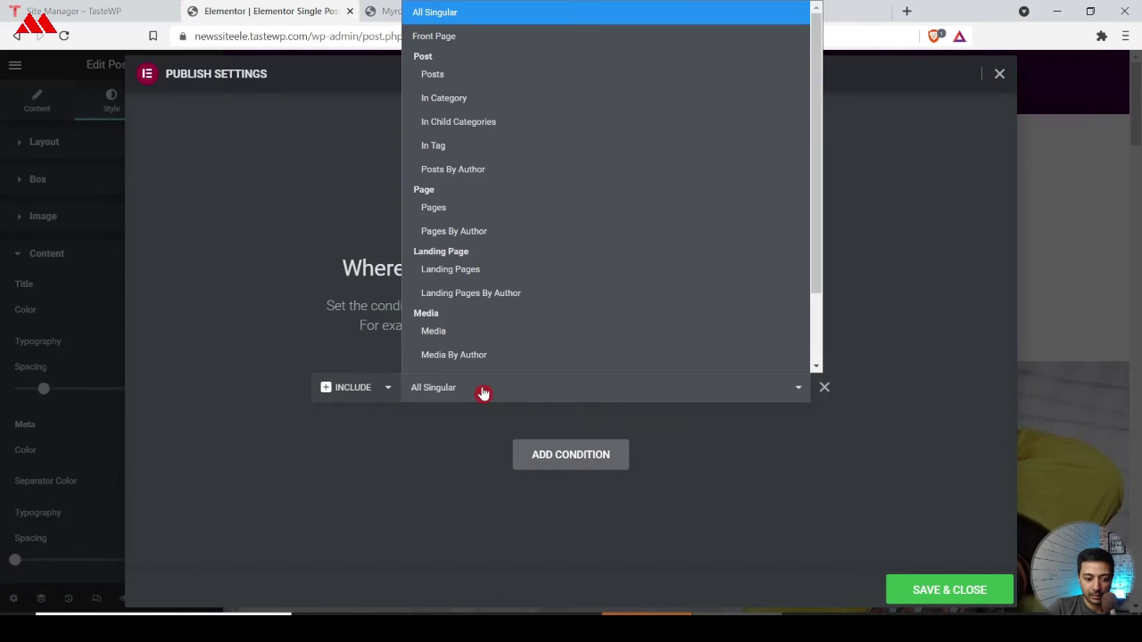
{"action": "scroll", "coordinate": [499, 247], "scroll_direction": "down", "scroll_amount": 1}
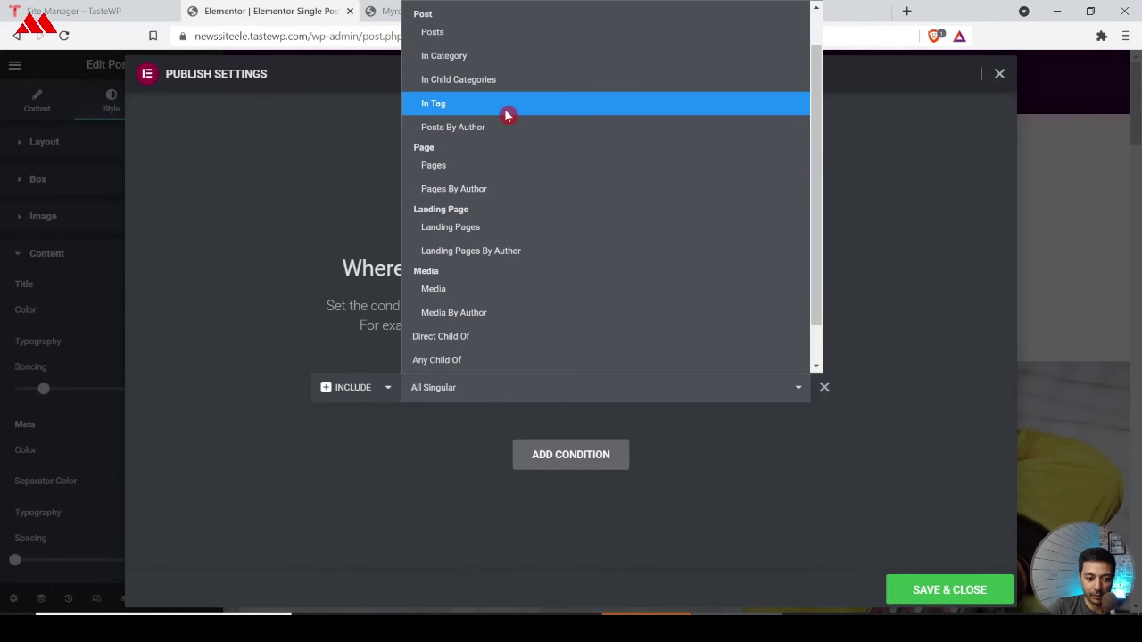
{"action": "scroll", "coordinate": [505, 115], "scroll_direction": "up", "scroll_amount": 1}
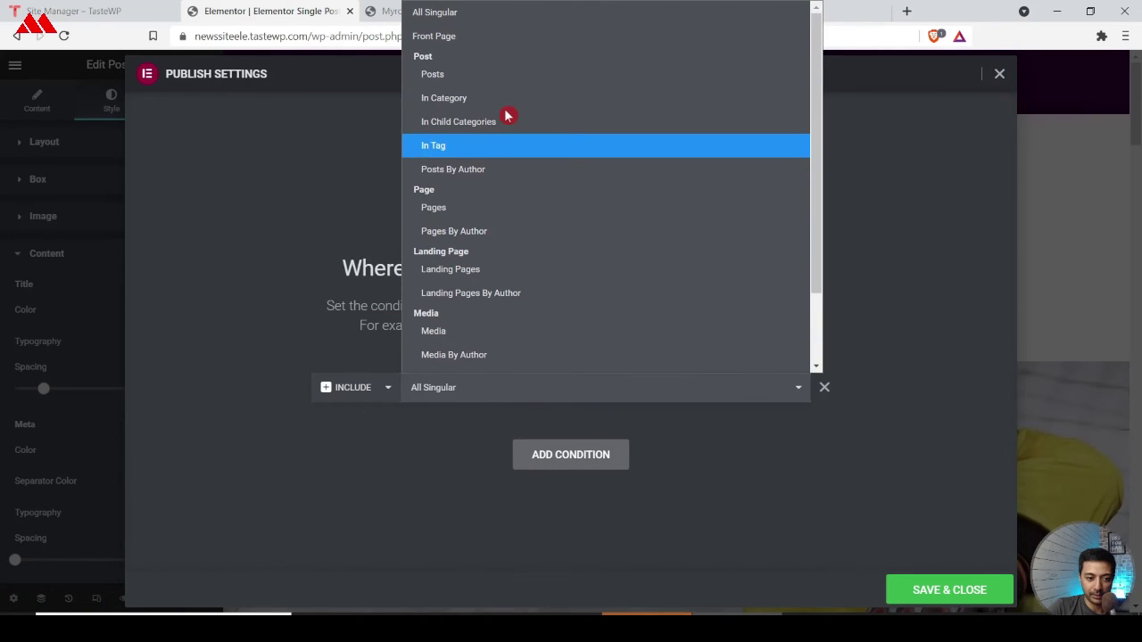
{"action": "left_click", "coordinate": [437, 78]}
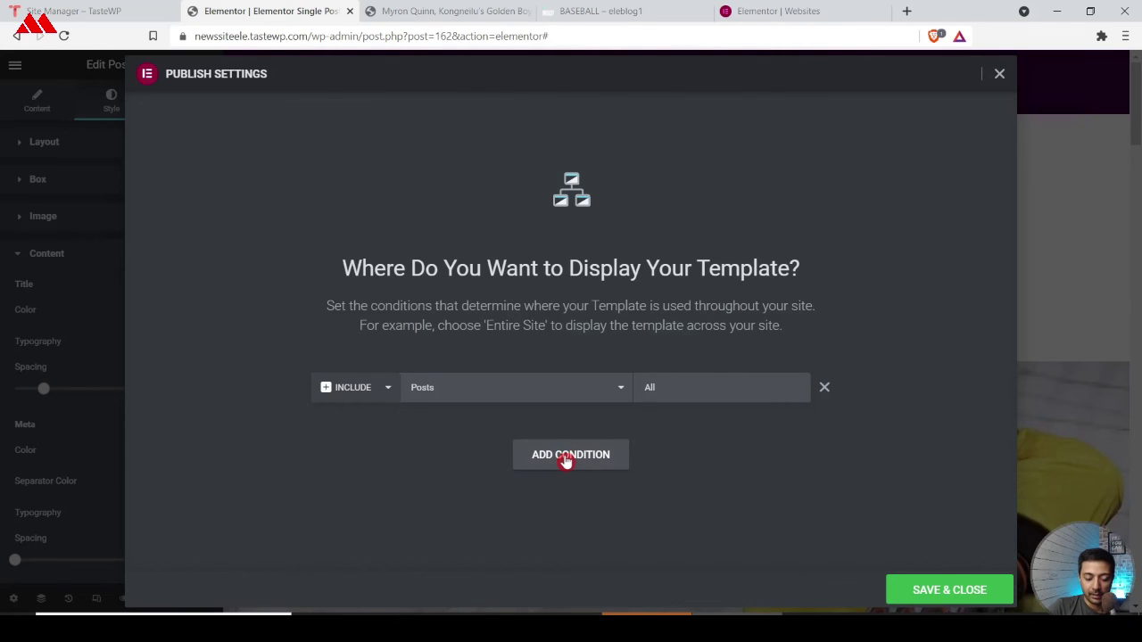
{"action": "left_click", "coordinate": [951, 595]}
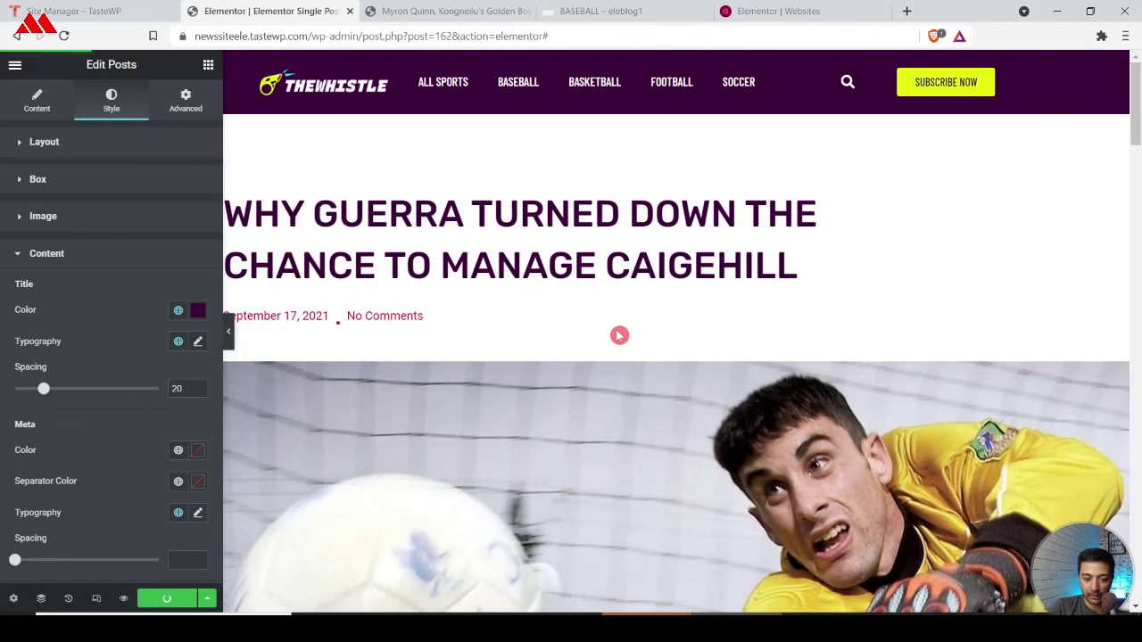
Step: Check the live baseball post's header, content and sidebar on the site with the published single post template
{"action": "left_click", "coordinate": [505, 9]}
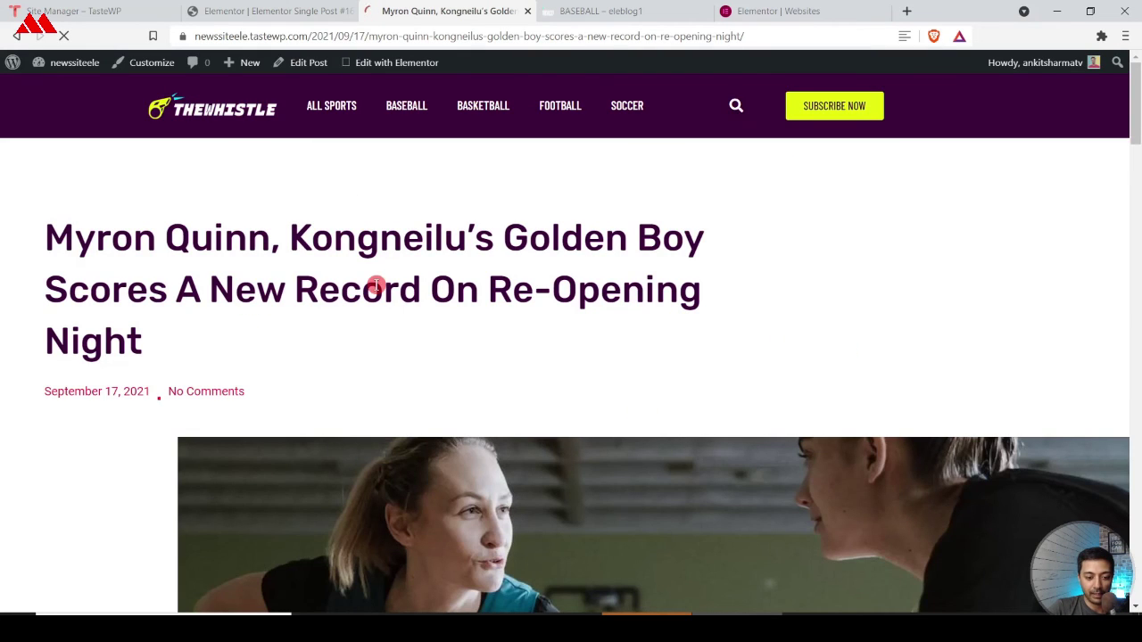
{"action": "scroll", "coordinate": [376, 284], "scroll_direction": "down", "scroll_amount": 15}
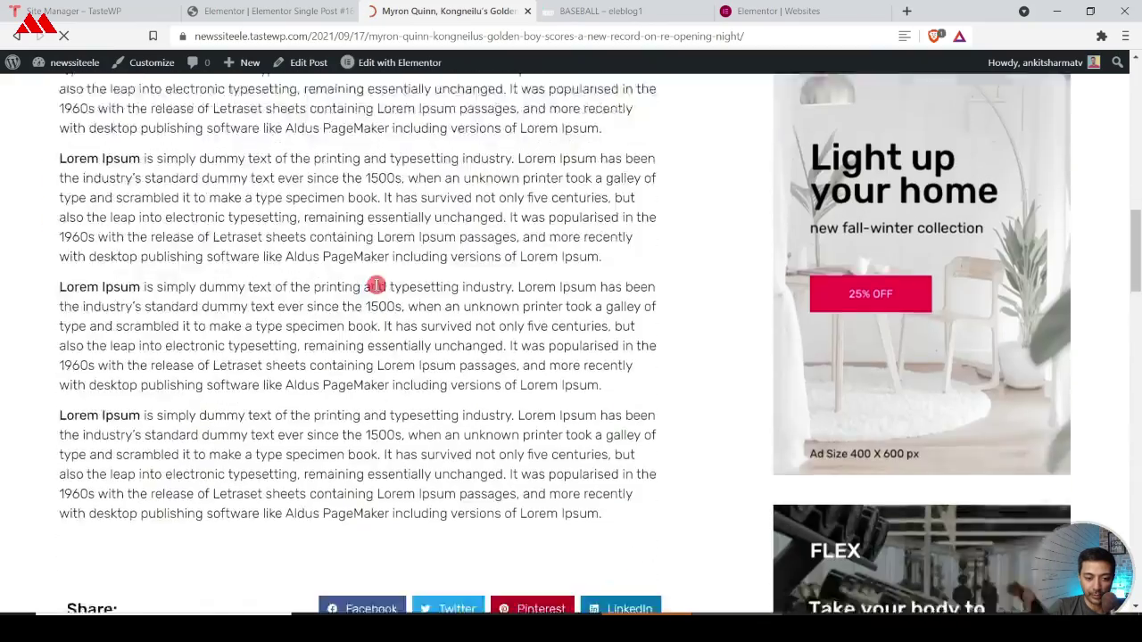
{"action": "scroll", "coordinate": [376, 284], "scroll_direction": "up", "scroll_amount": 15}
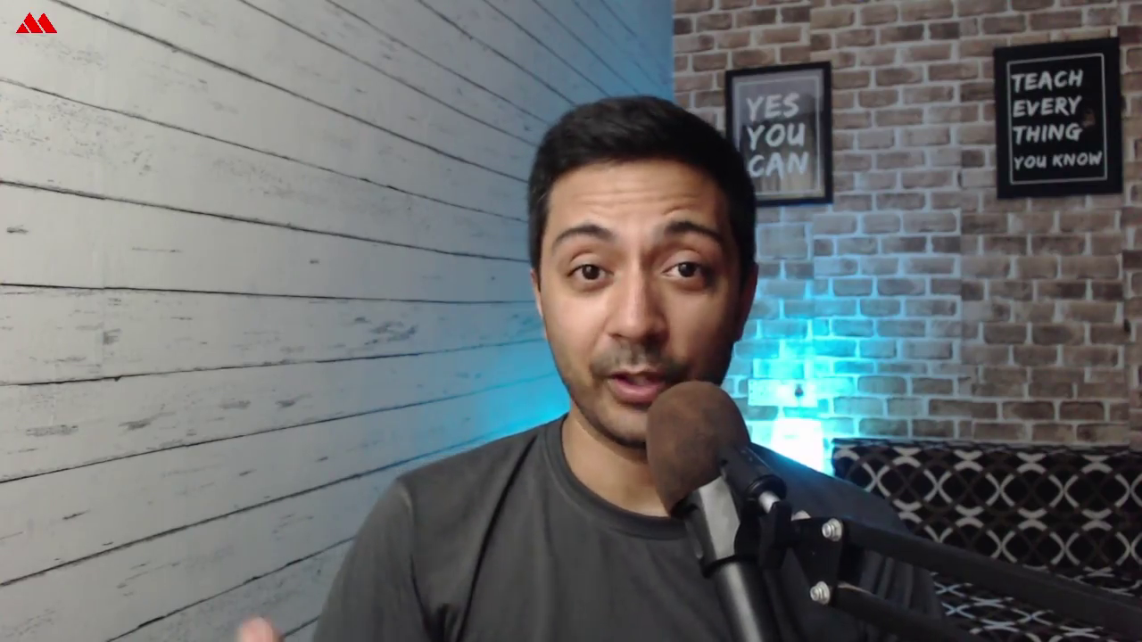